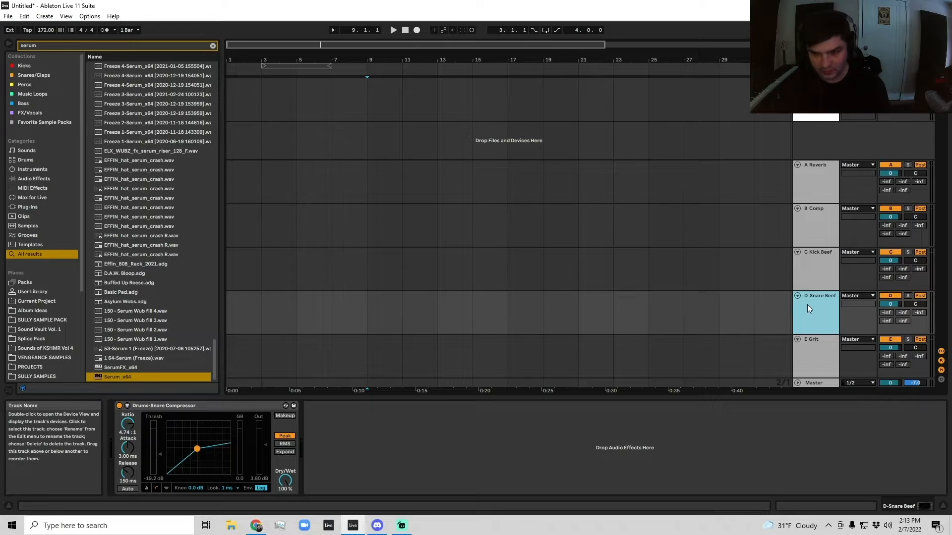
Step: Inspect the effect chains on the D Snare Beef and E Grit return tracks, including the settings of Grit's Rectifier
left_click(811, 289)
left_click(814, 305)
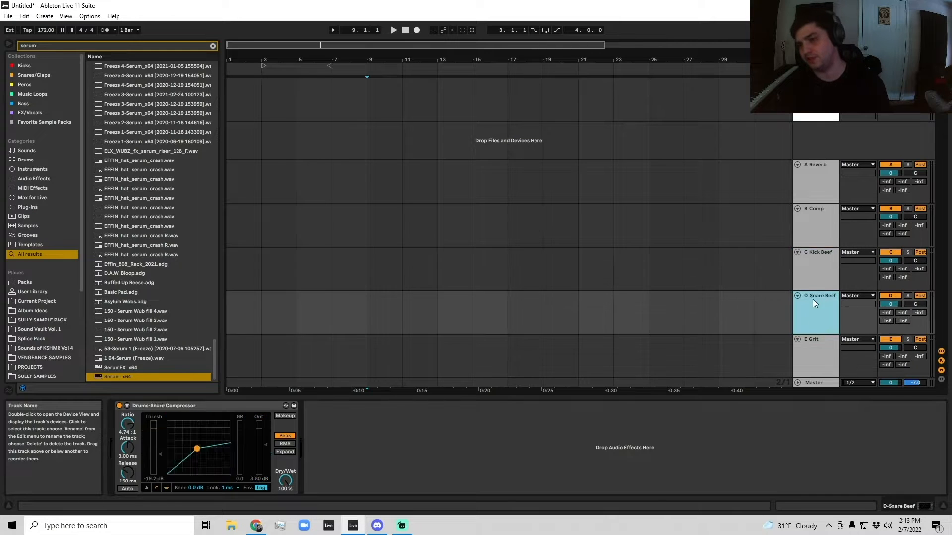
left_click(811, 289)
left_click(814, 306)
left_click(813, 365)
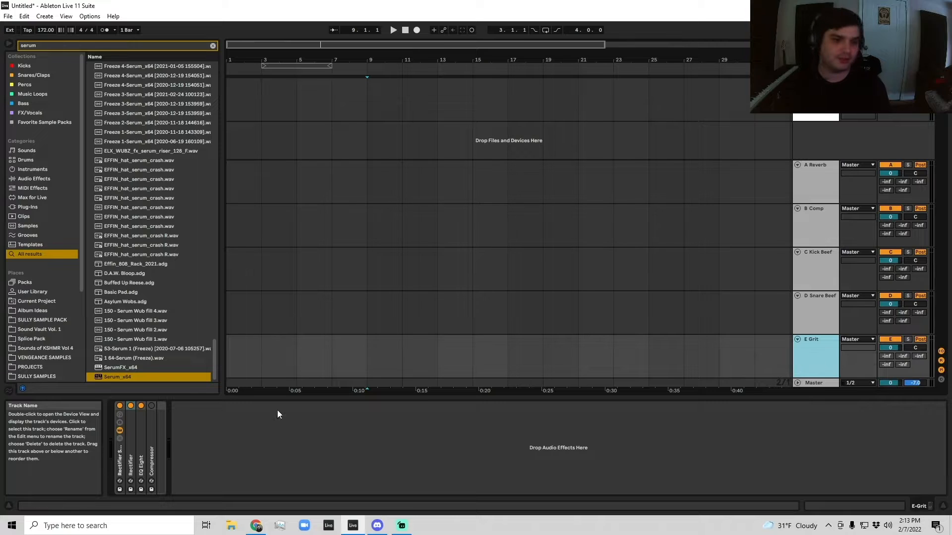
left_click(132, 441)
double_click(132, 440)
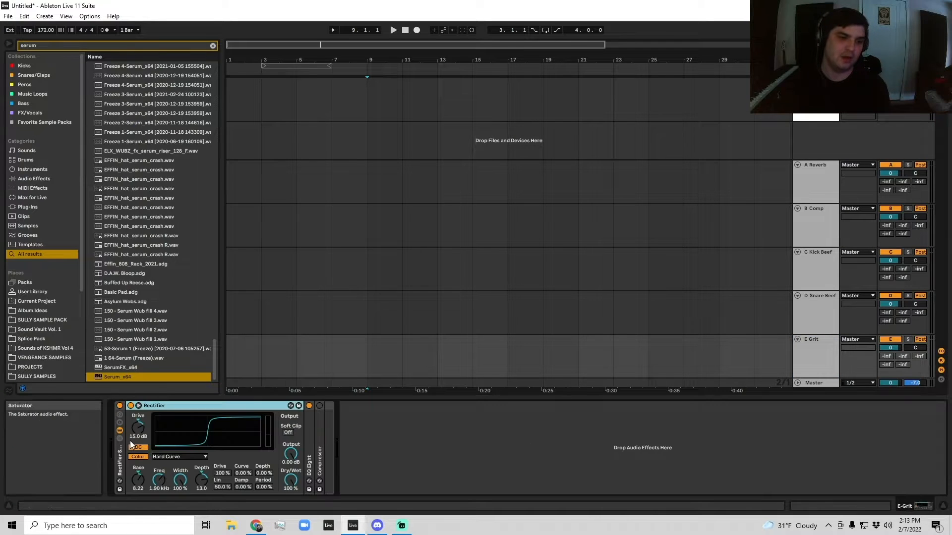
double_click(207, 404)
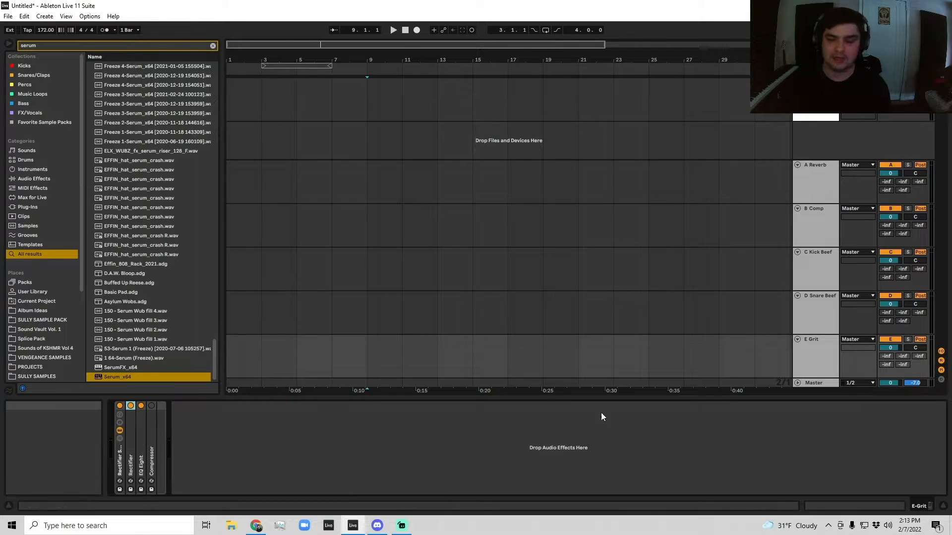
Step: Fold the return and Master tracks and place the insert marker at bar 9 on the Sidechain track
left_click(807, 385)
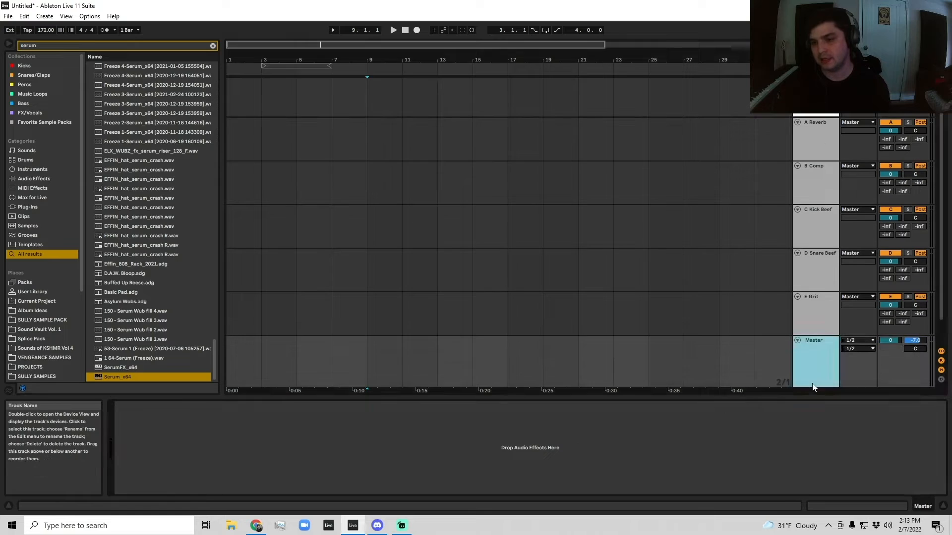
left_click(796, 341, "alt")
left_click(613, 105)
left_click(367, 102)
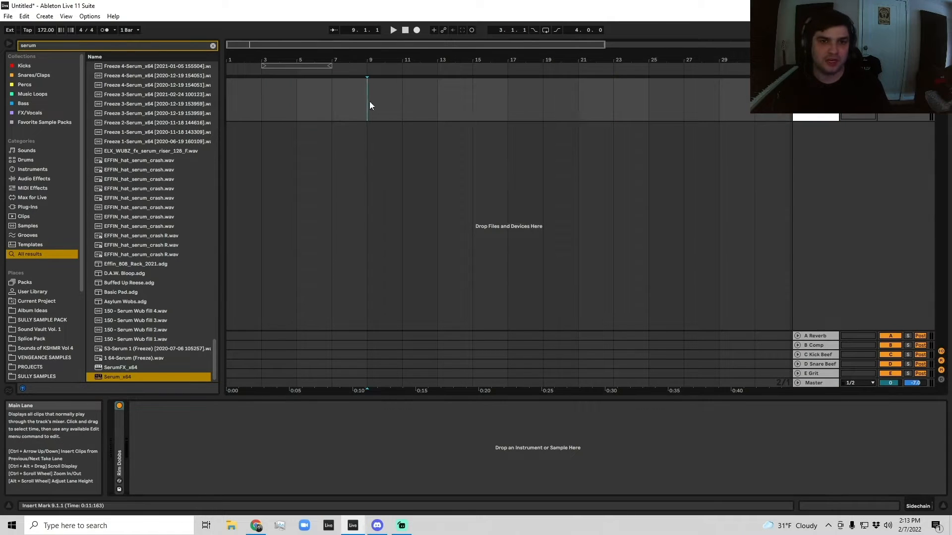
Step: Examine the Rim Dobbs sample waveform in the Sidechain track's sampler up close, then fold the device again
double_click(123, 438)
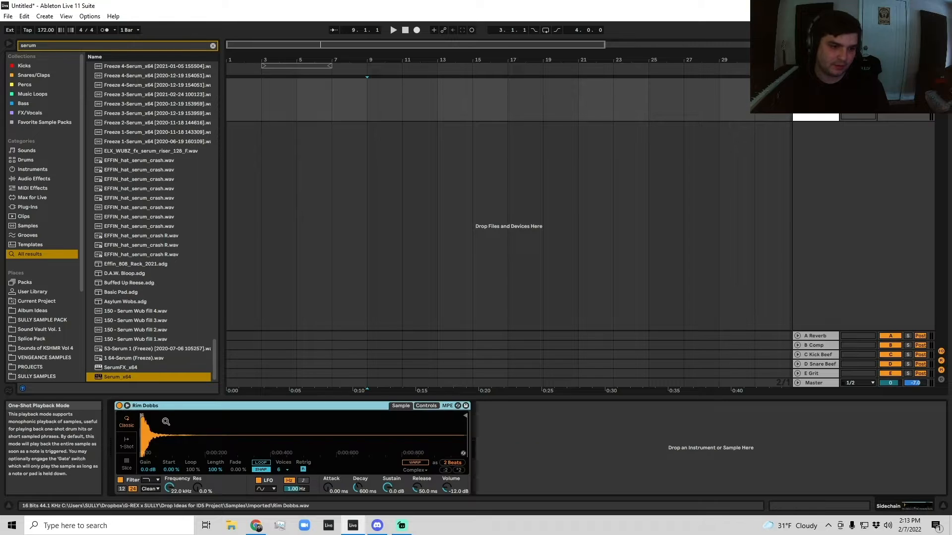
left_click_drag(149, 436, 157, 413)
left_click(929, 467)
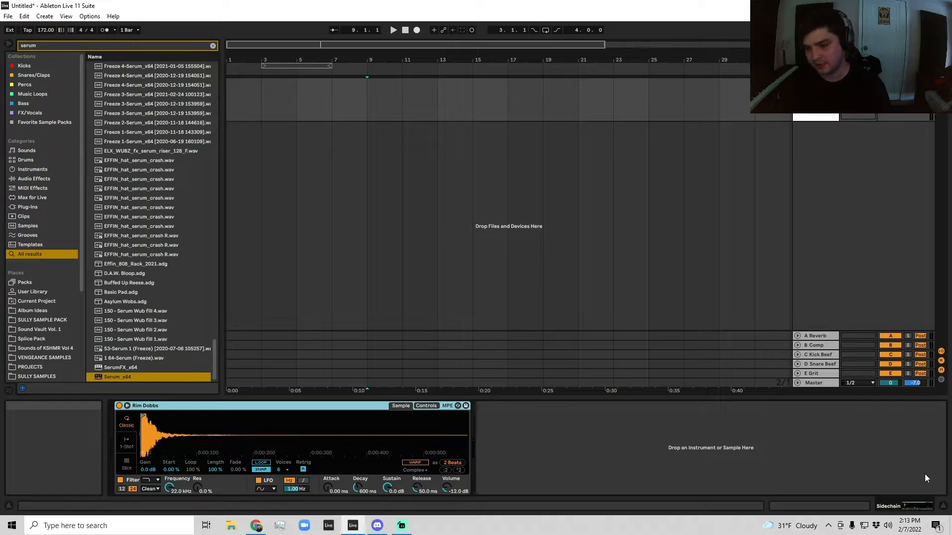
double_click(258, 407)
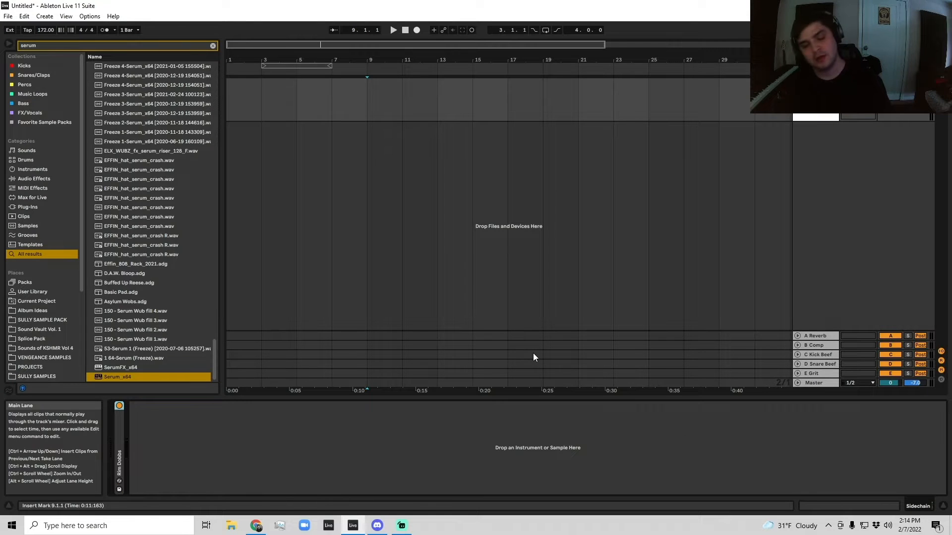
Step: Search the browser for "duck" and load the Duck plug-in onto the Sidechain track
key("BackSpace")
key("BackSpace")
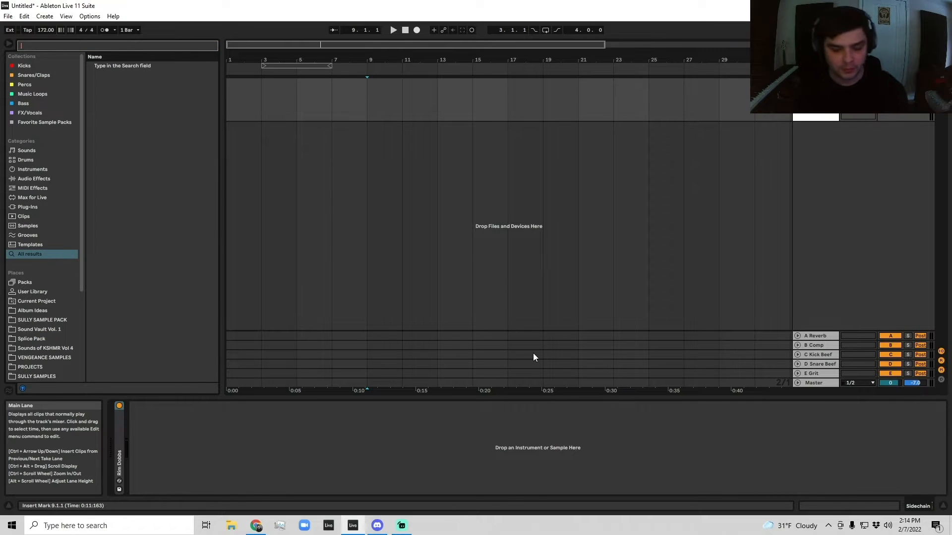
type("duck")
left_click_drag(215, 165, 217, 393)
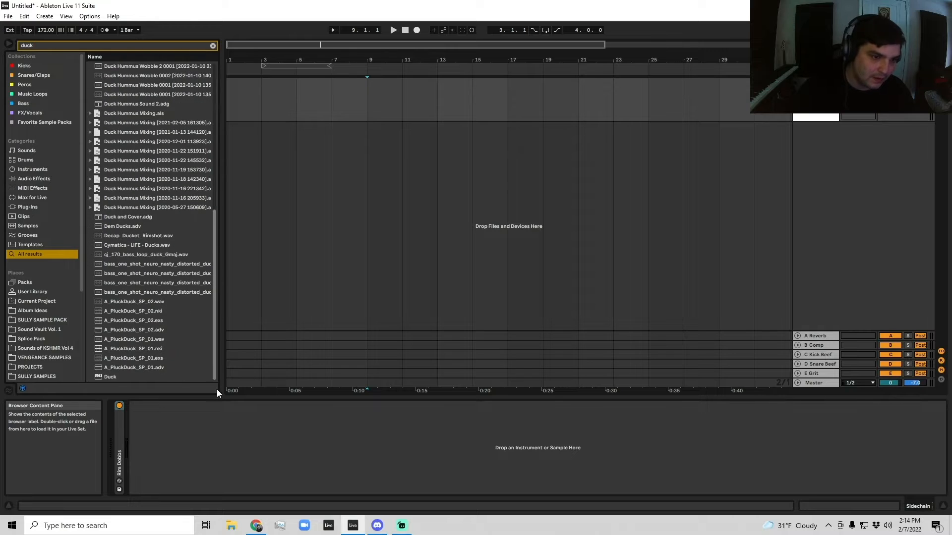
double_click(113, 376)
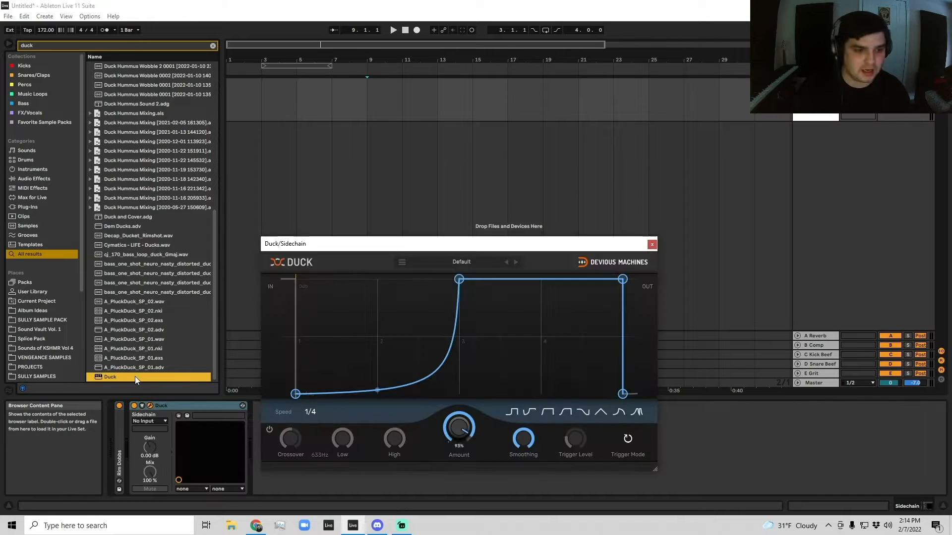
Step: Reshape the Duck curve with an extra low point and an earlier peak, and set Amount to 100%
double_click(386, 248)
left_click_drag(448, 192, 446, 210)
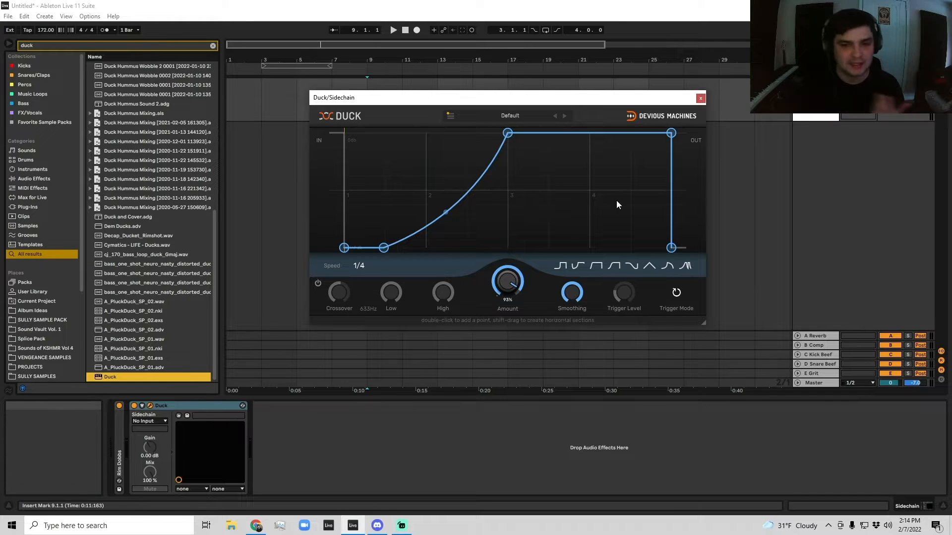
left_click_drag(510, 281, 509, 266)
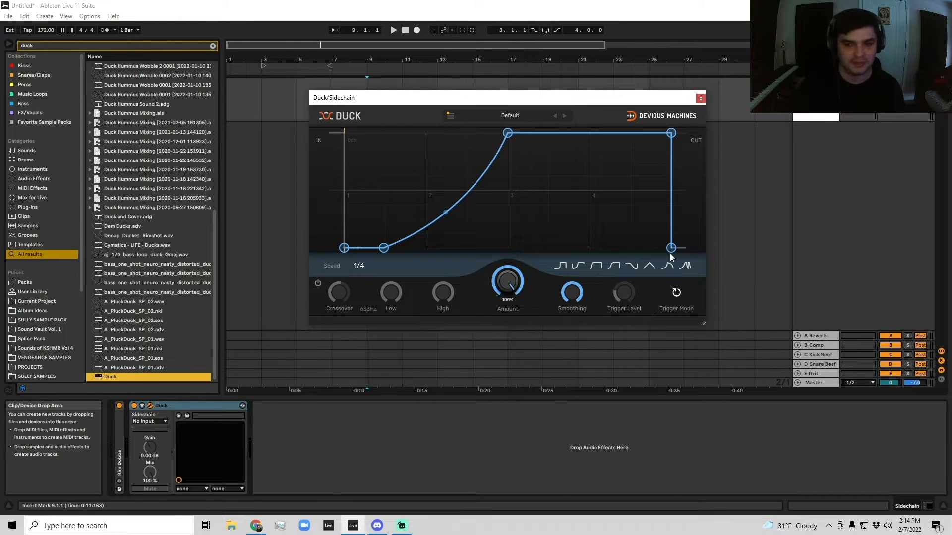
left_click_drag(507, 133, 468, 133)
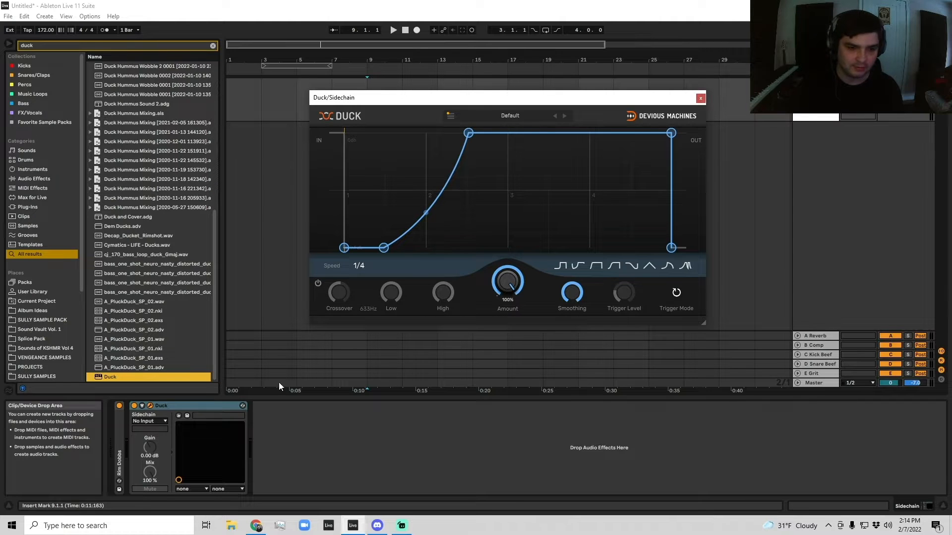
Step: Look through Duck's sidechain source options and delete the plug-in from the Sidechain track
left_click(138, 421)
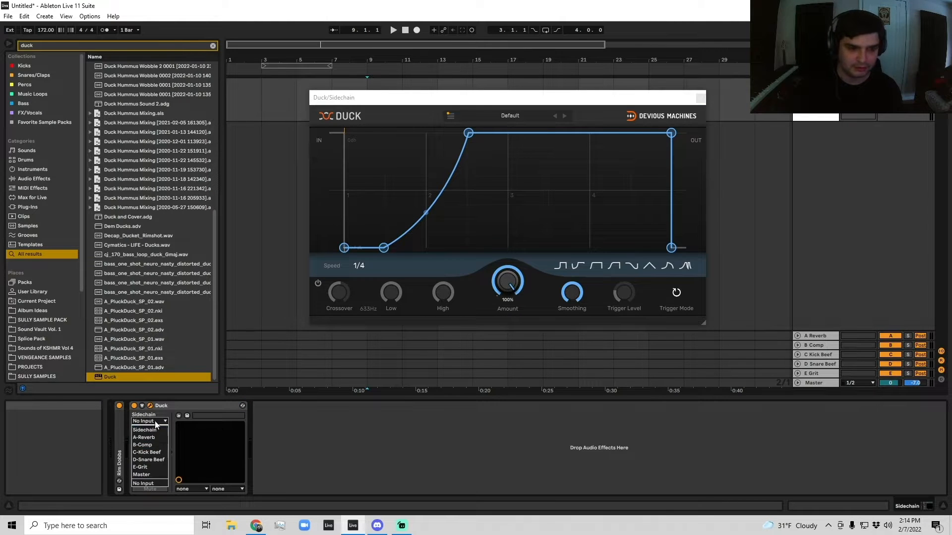
left_click(153, 454)
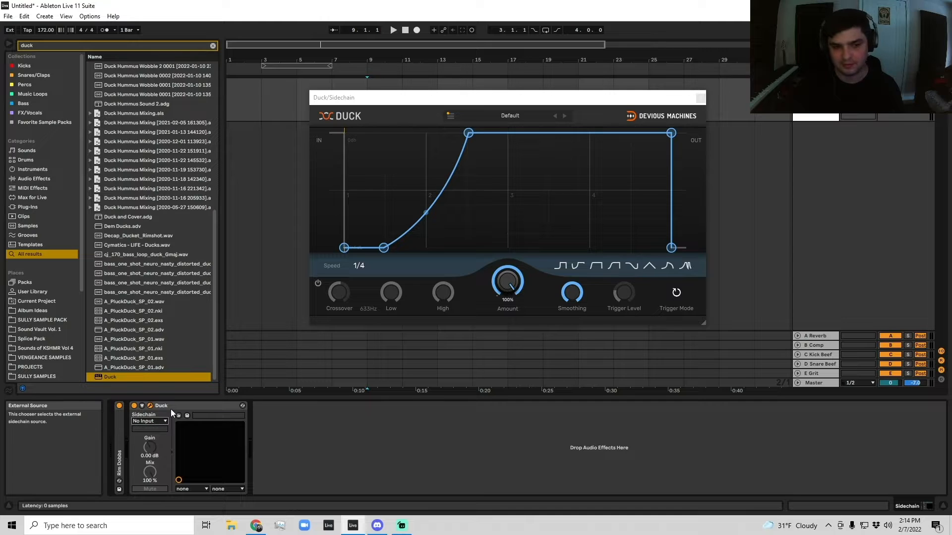
left_click(172, 407)
key("Delete")
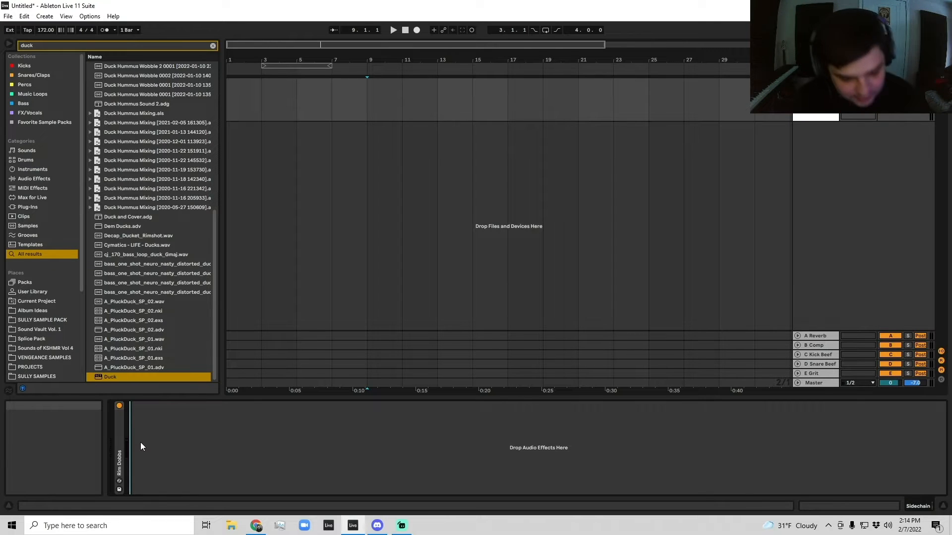
Step: Clear the browser search and briefly unfold the Rim Dobbs sampler on the Sidechain track
left_click(815, 102)
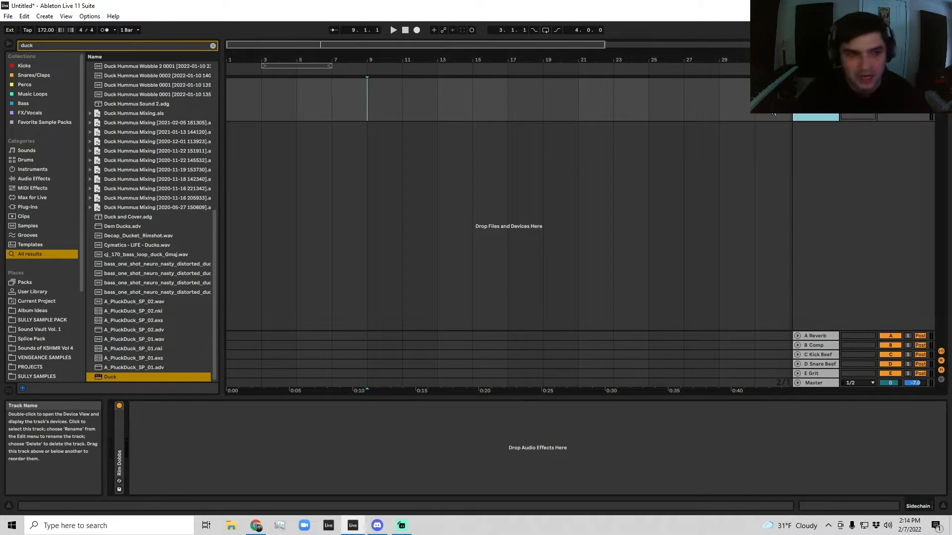
left_click(213, 45)
double_click(119, 451)
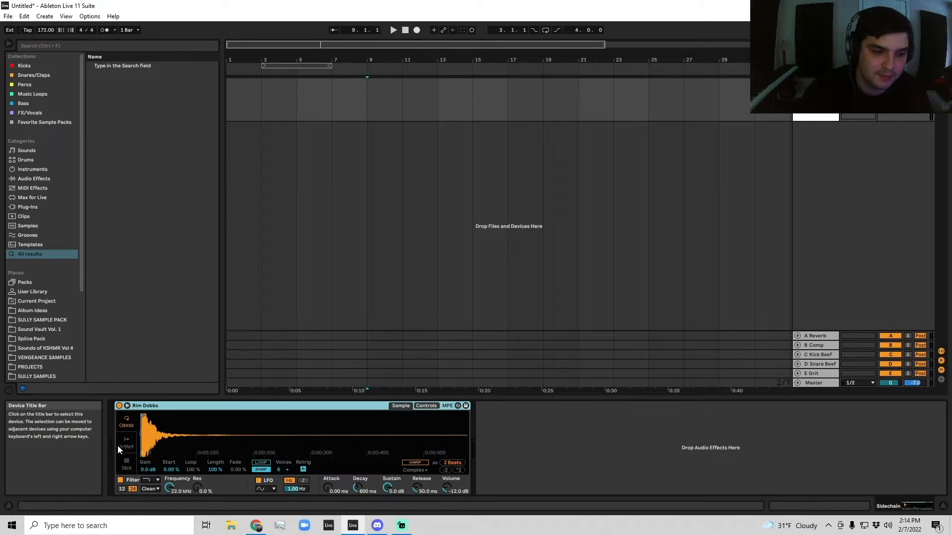
double_click(174, 405)
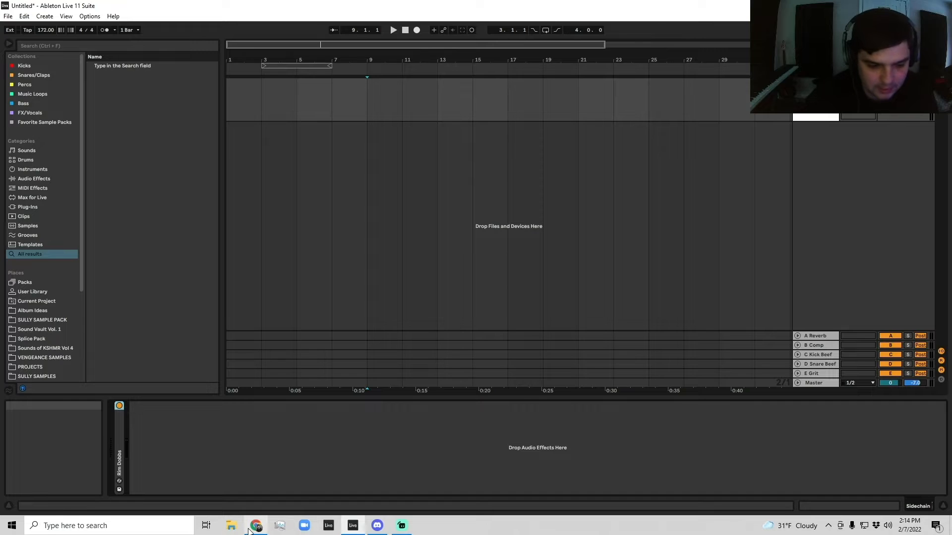
Step: Switch to Chrome, open twitter.com in a new tab and go to the account's own profile
mouse_move(250, 530)
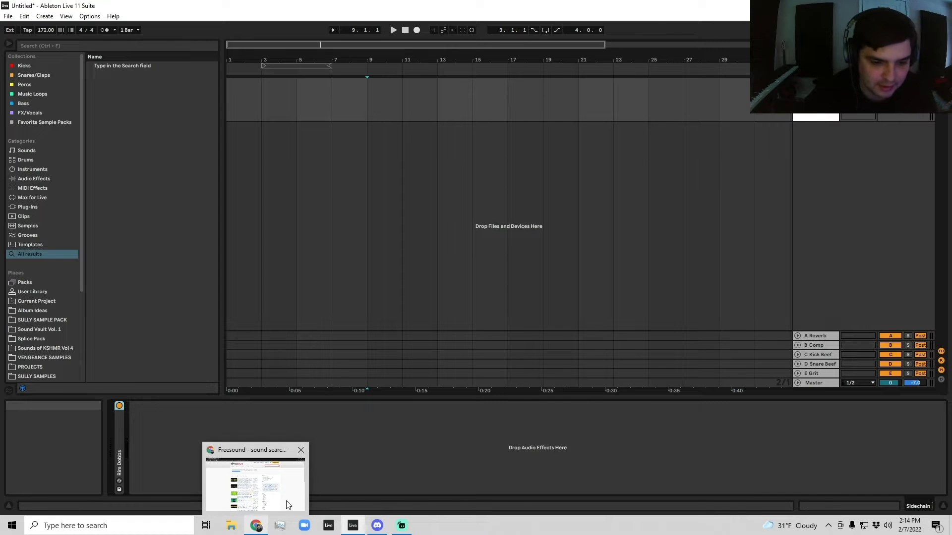
left_click(255, 478)
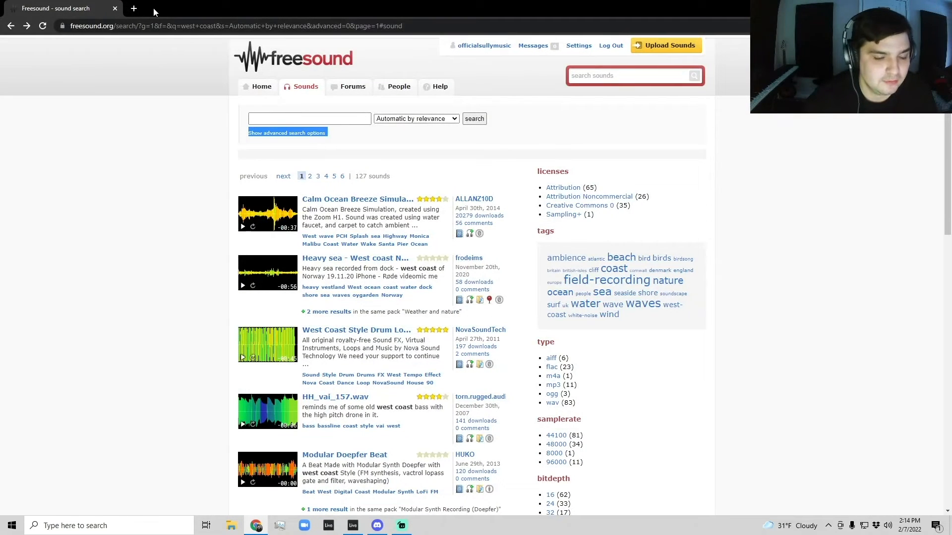
left_click(133, 8)
type("twitter.co")
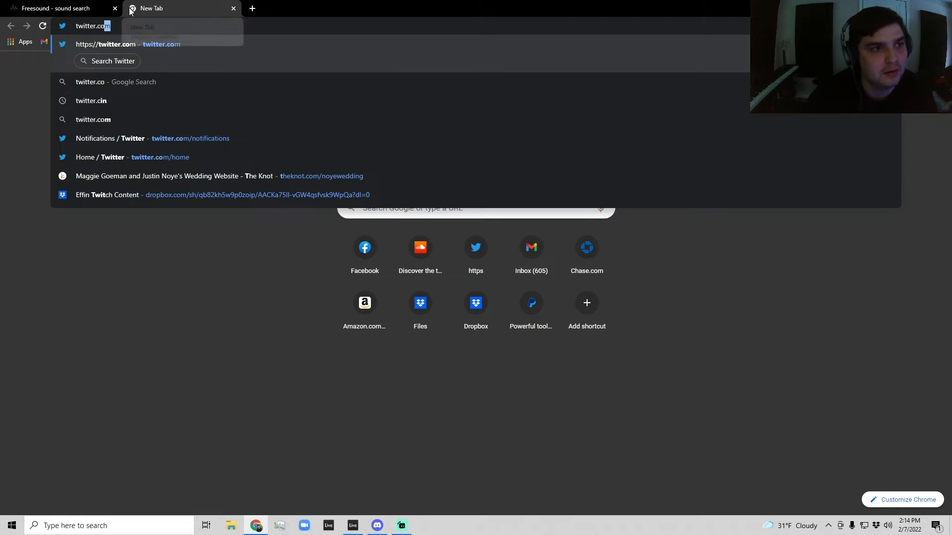
key("Return")
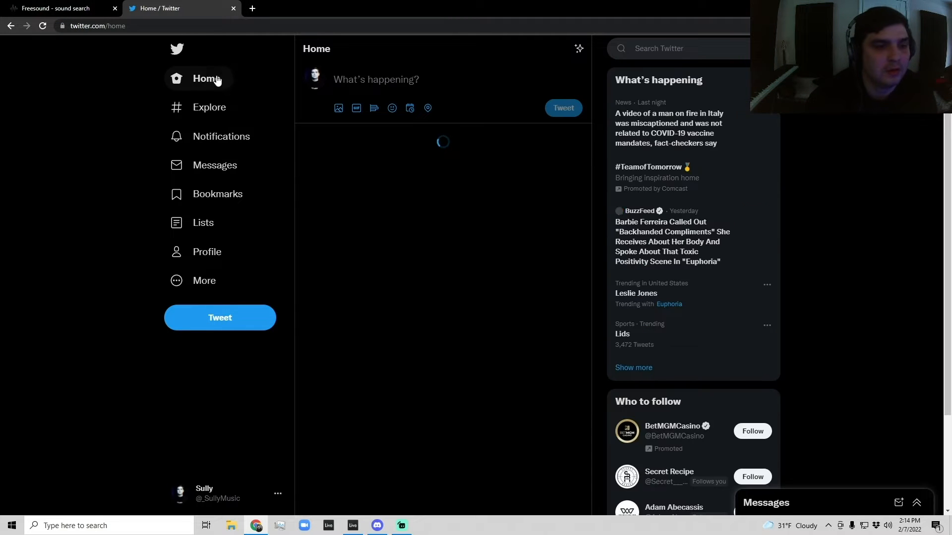
left_click(212, 254)
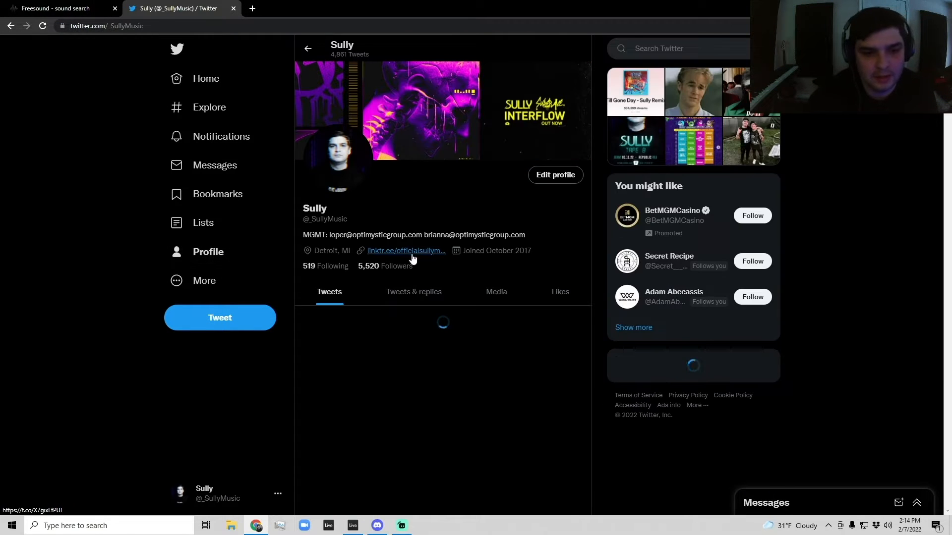
Step: Find and open the profile's Feb 2 tweet asking followers for masterclass theme ideas
scroll(411, 256, "down", 4)
scroll(414, 259, "down", 20)
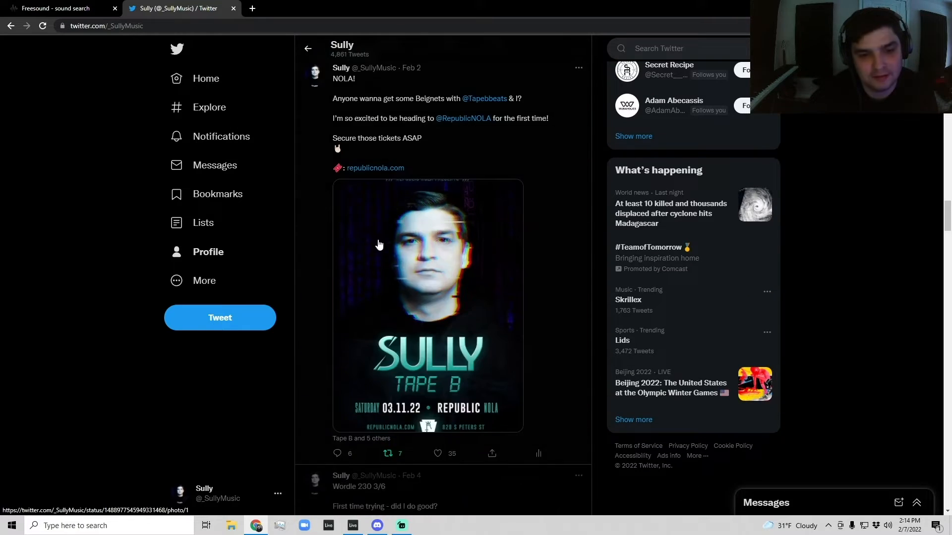
scroll(373, 248, "down", 12)
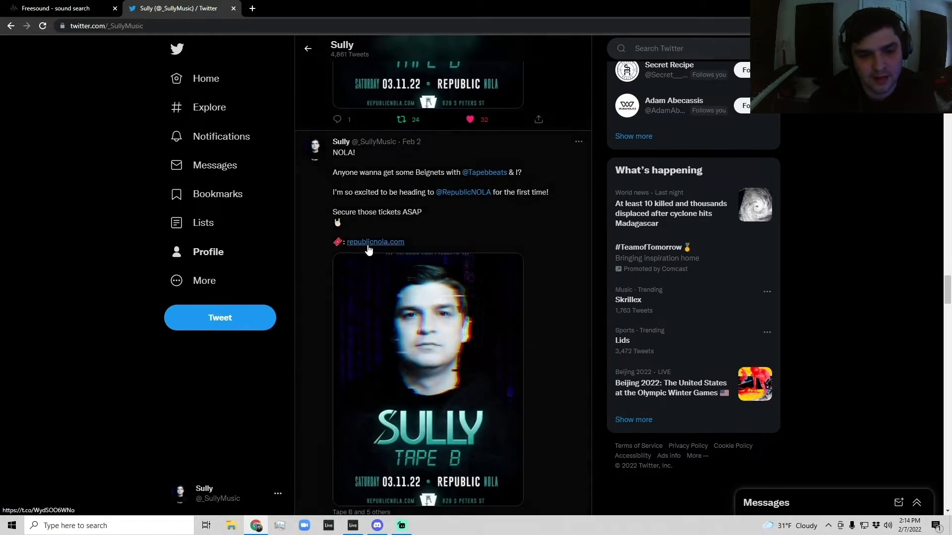
scroll(360, 247, "down", 10)
scroll(337, 223, "up", 3)
left_click(459, 230)
left_click_drag(415, 206, 401, 217)
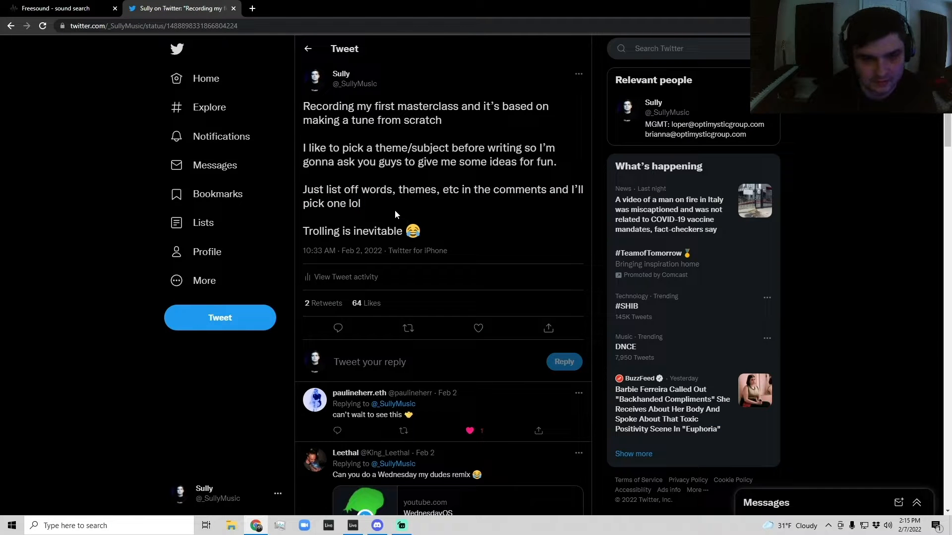
Step: Read through the theme suggestions in the tweet's replies and open the reply "The Gangsta life"
scroll(408, 214, "down", 10)
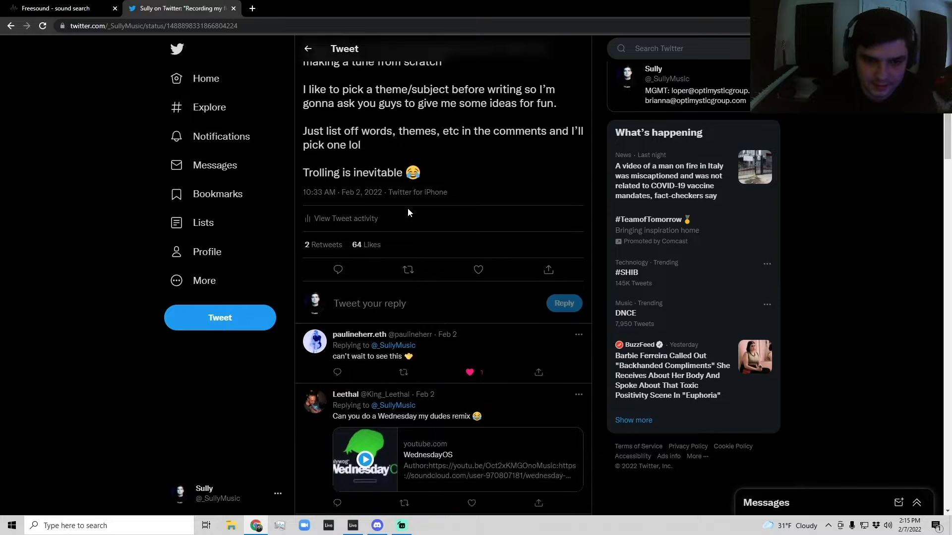
scroll(409, 215, "up", 1)
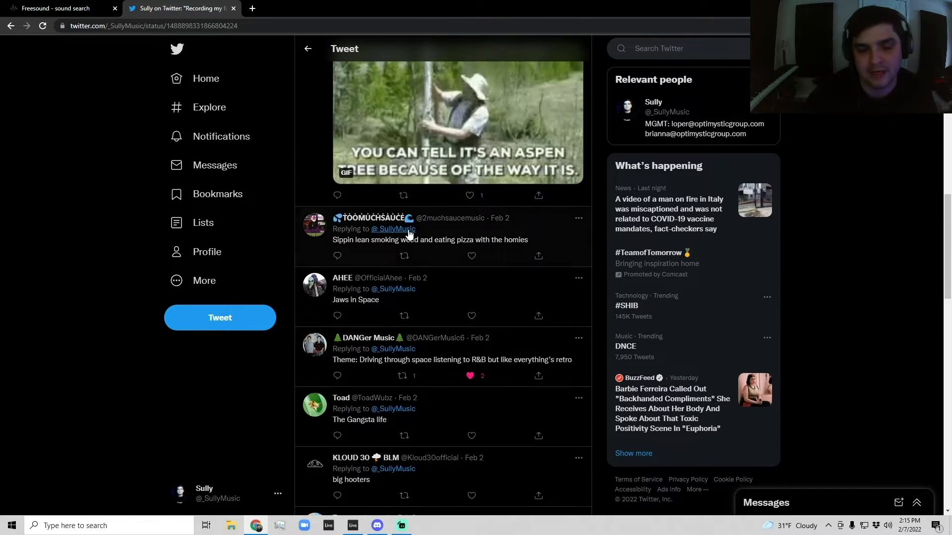
mouse_move(409, 233)
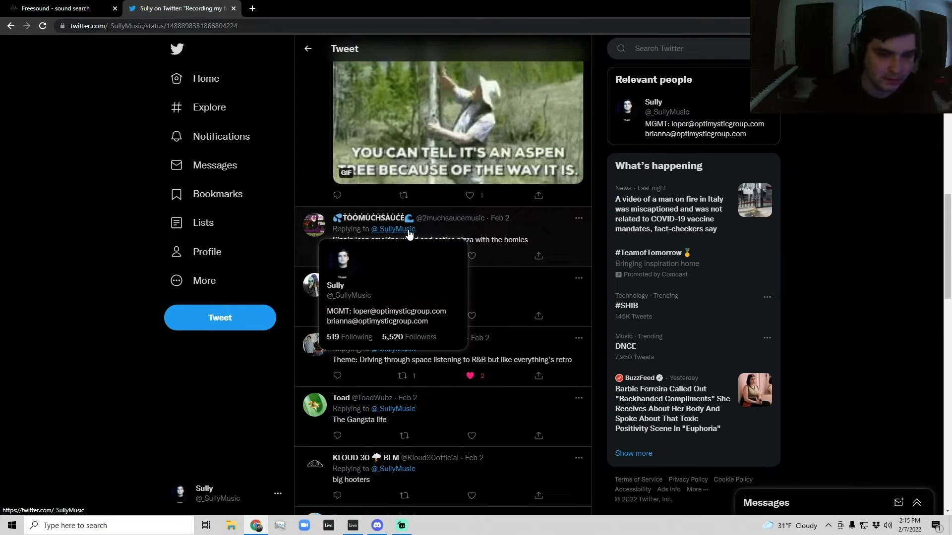
scroll(517, 394, "down", 4)
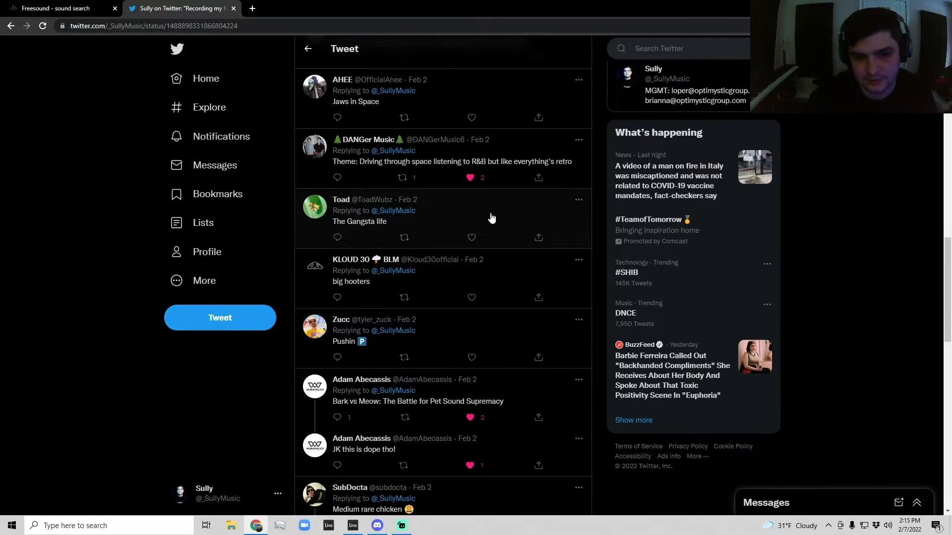
scroll(490, 221, "up", 2)
scroll(496, 266, "down", 1)
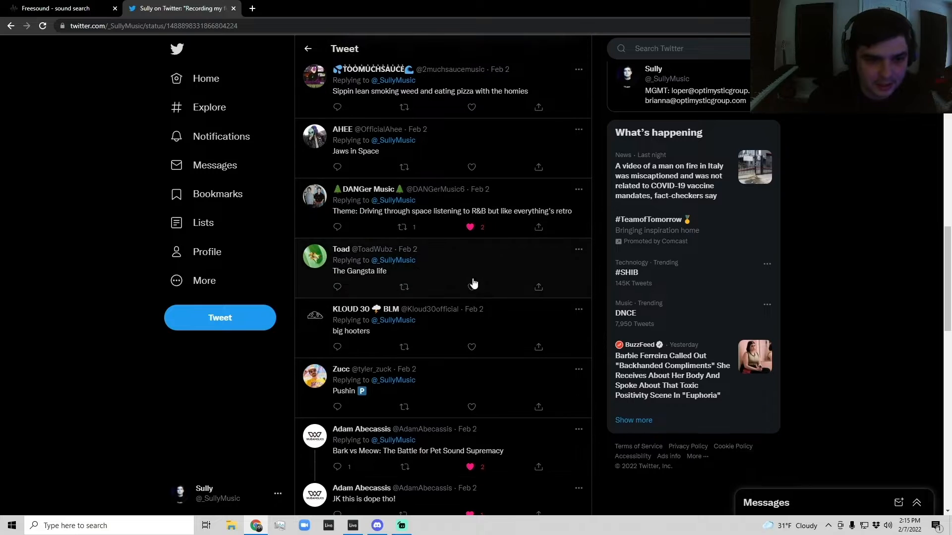
left_click(483, 272)
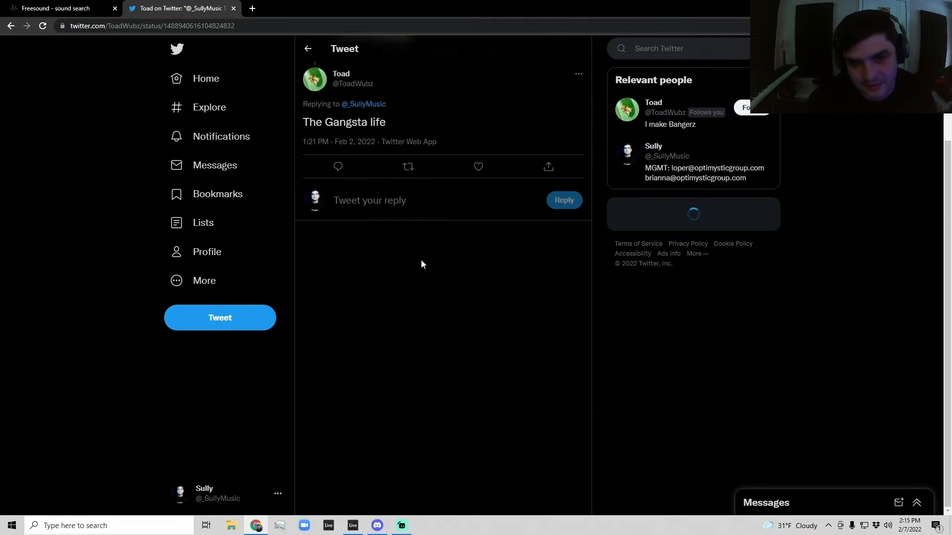
Step: Go back to the theme tweet's replies and switch to Ableton Live
left_click(308, 48)
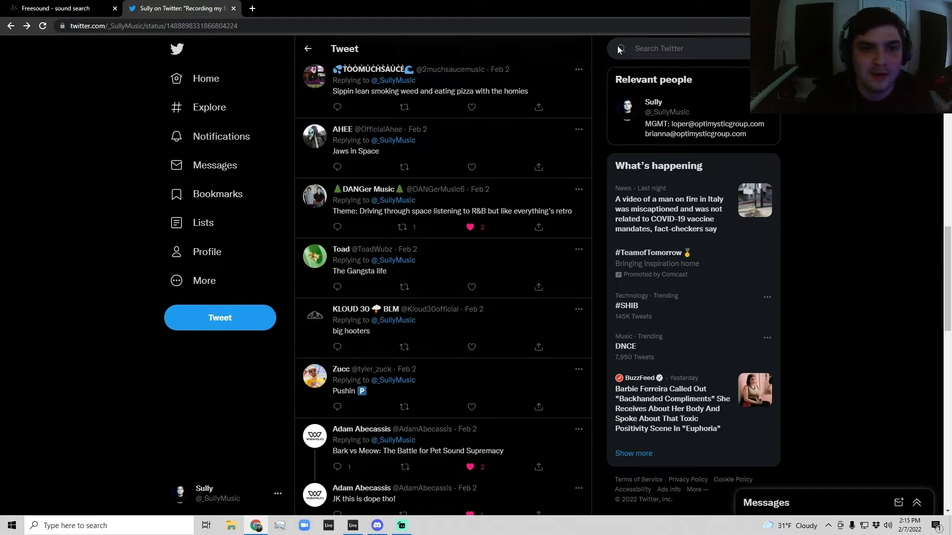
scroll(57, 47, "up", 7)
key("alt+Tab")
Step: Insert a new MIDI track below the first track in the arrangement
left_click(361, 108)
mouse_move(234, 100)
left_mouse_down()
mouse_move(331, 105)
mouse_move(228, 108)
mouse_move(316, 102)
left_mouse_up()
left_click(365, 103)
right_click(823, 117)
left_click(853, 165)
Step: Search the browser for "serum" and load the Serum_x64 instrument onto the new MIDI track
key("ctrl+f")
type("serum")
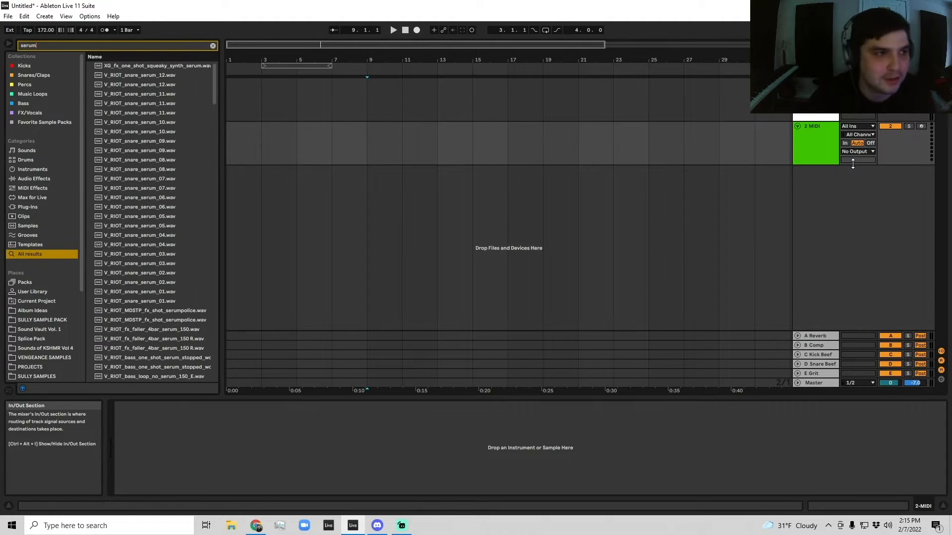
left_click_drag(214, 104, 216, 386)
double_click(130, 368)
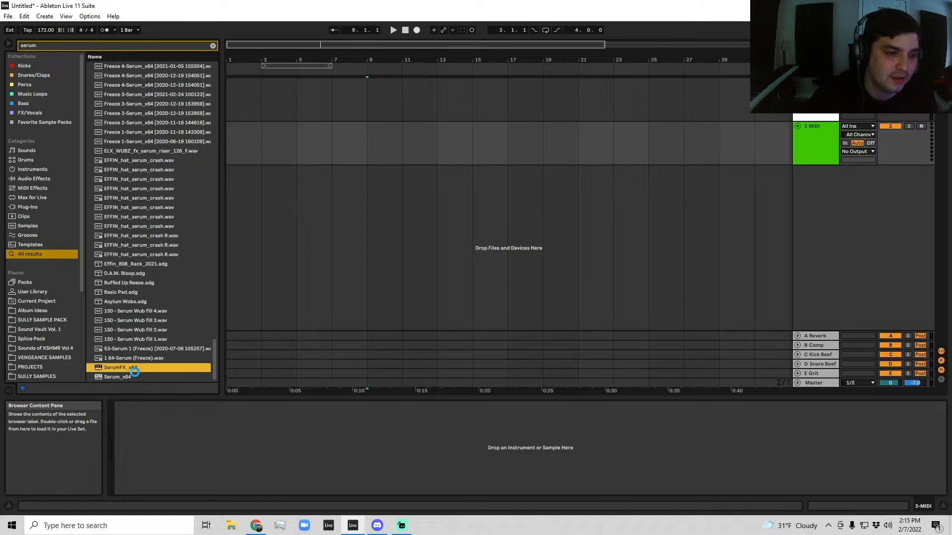
key("ctrl+z")
double_click(125, 377)
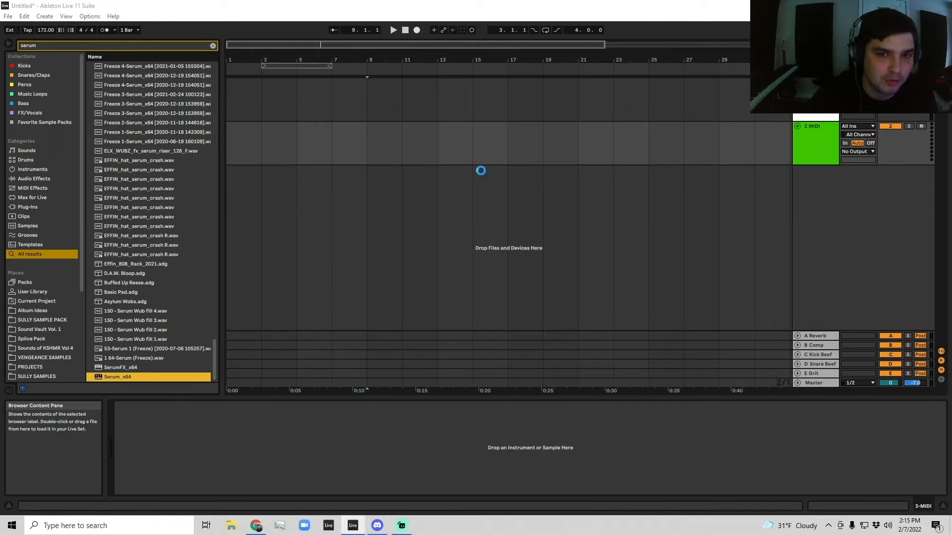
Step: Set Serum's oscillator A to the Basic Shapes wavetable from the Analog category
left_click_drag(638, 127, 458, 75)
left_click(282, 138)
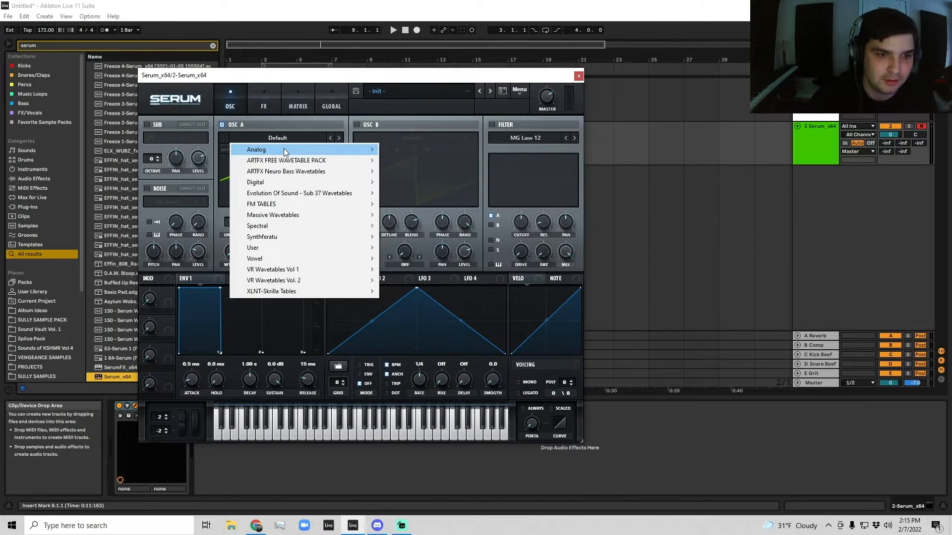
mouse_move(347, 149)
left_click(396, 197)
left_click_drag(343, 79, 405, 73)
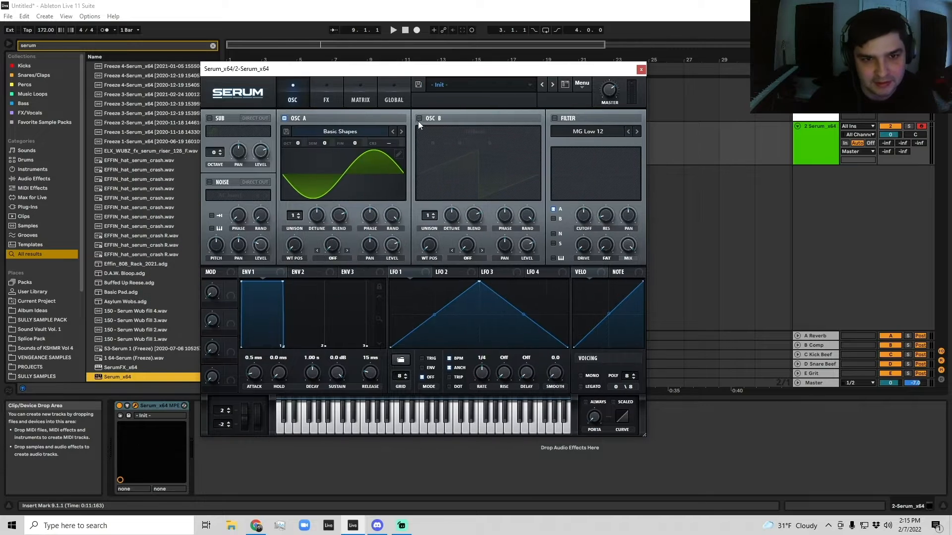
Step: Turn on oscillator B and an MG Low 18 filter, and route both oscillators through the filter
left_click(419, 118)
left_click(554, 118)
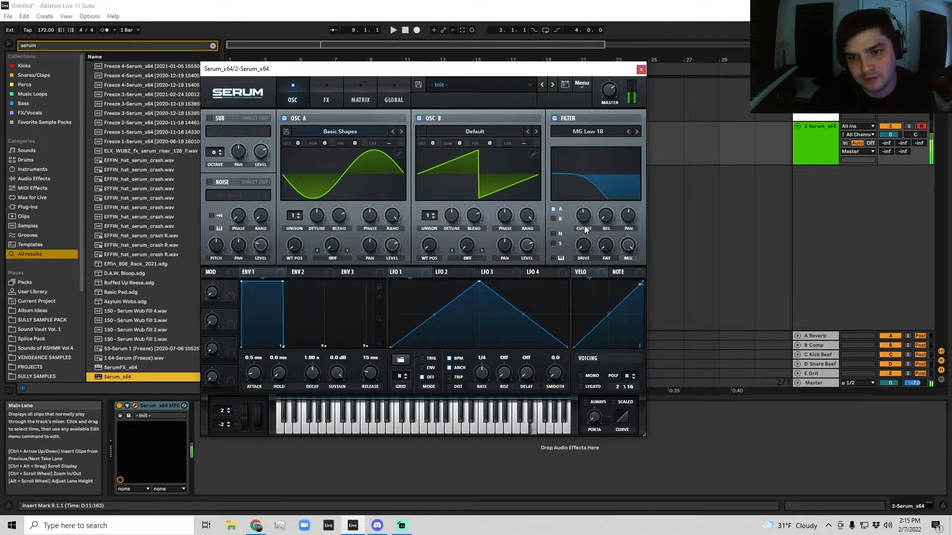
left_click(553, 219)
mouse_move(585, 219)
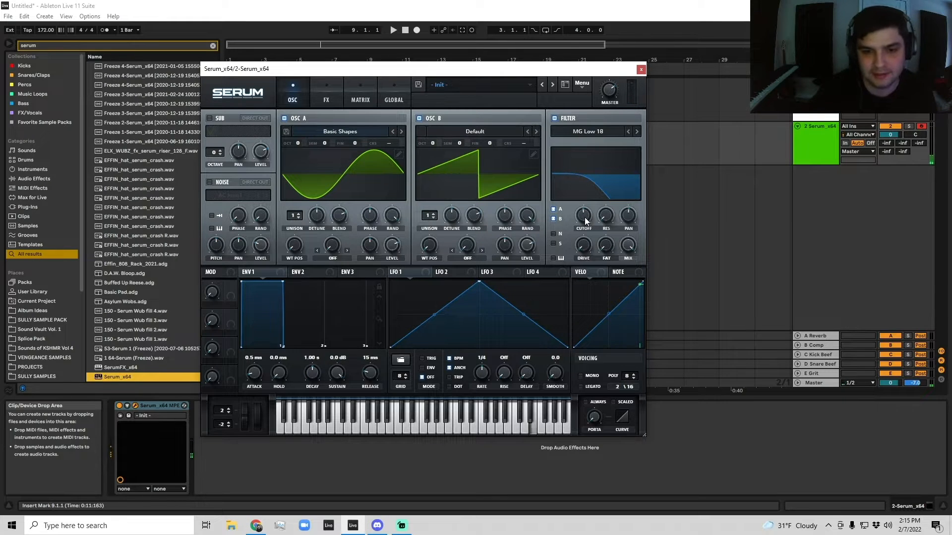
Step: Enable mono and legato voicing in Serum and set portamento to always on
left_click(581, 375)
left_click(585, 402)
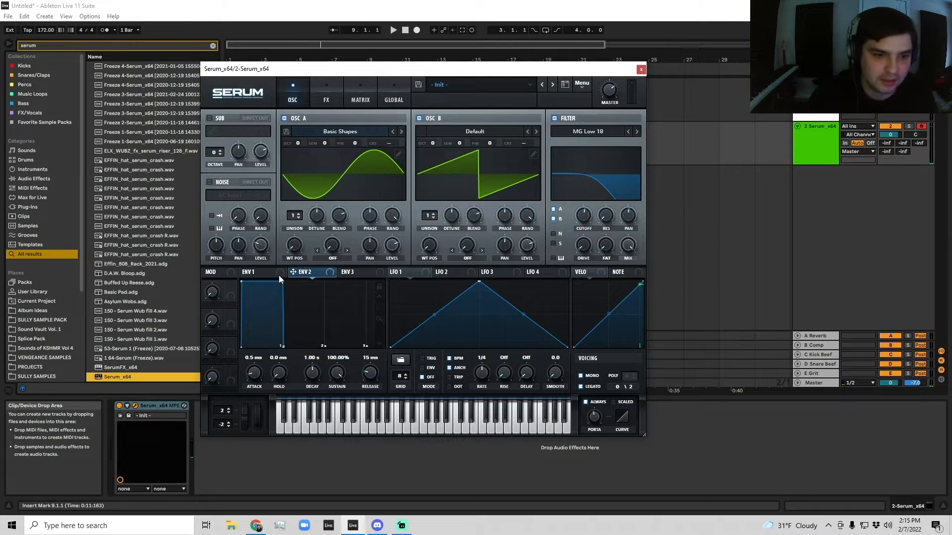
Step: Modulate the filter cutoff with Envelope 2 at a 97 ms attack, and set Envelope 1's attack to 5.4 ms
left_click_drag(243, 281, 292, 276)
left_click_drag(573, 204, 574, 211)
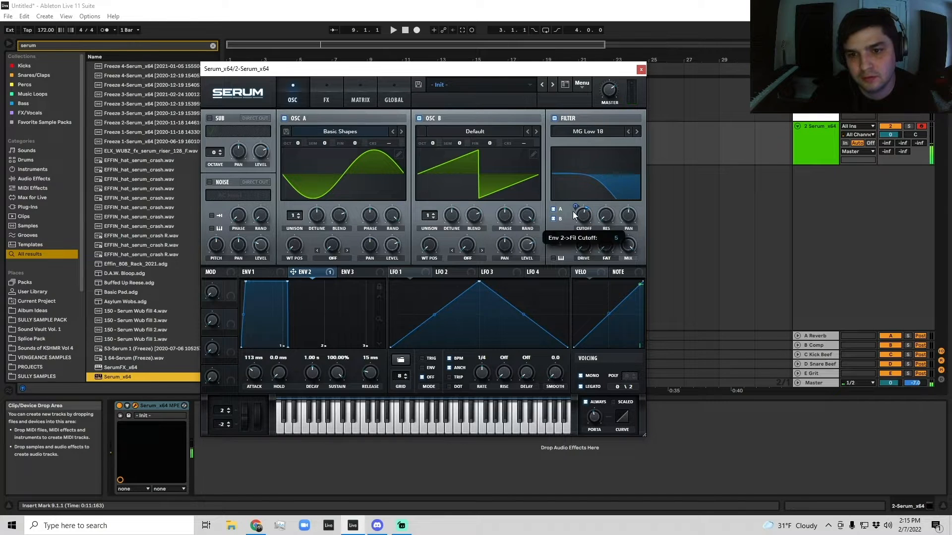
left_click_drag(254, 376, 254, 383)
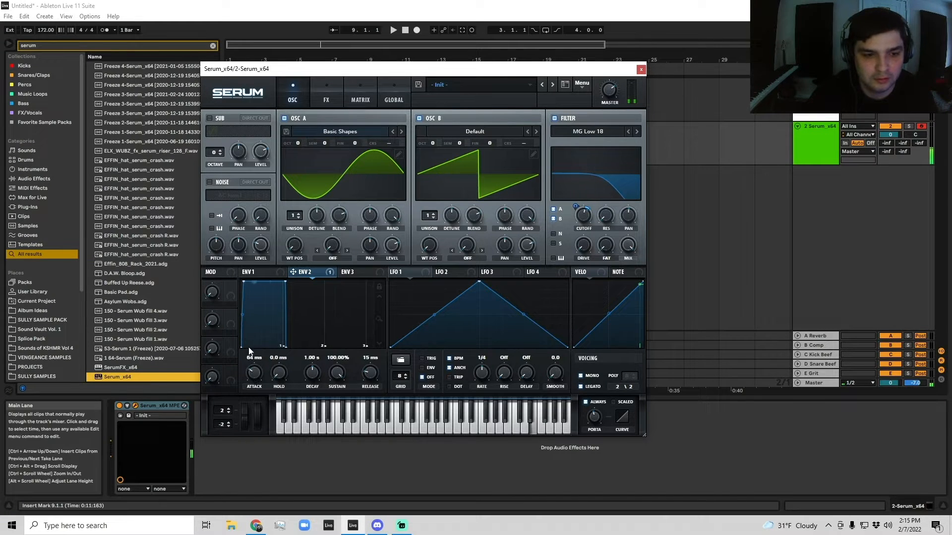
left_click_drag(245, 280, 247, 279)
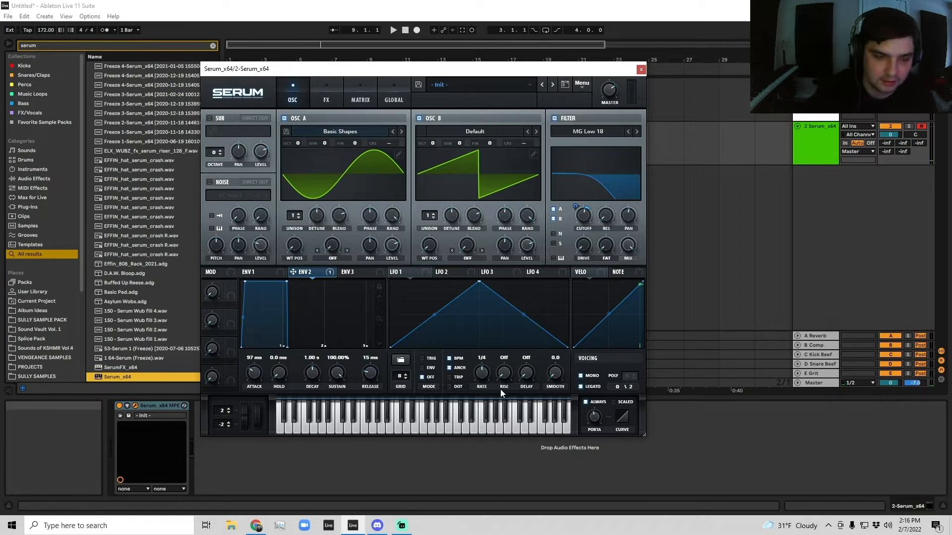
left_click(252, 273)
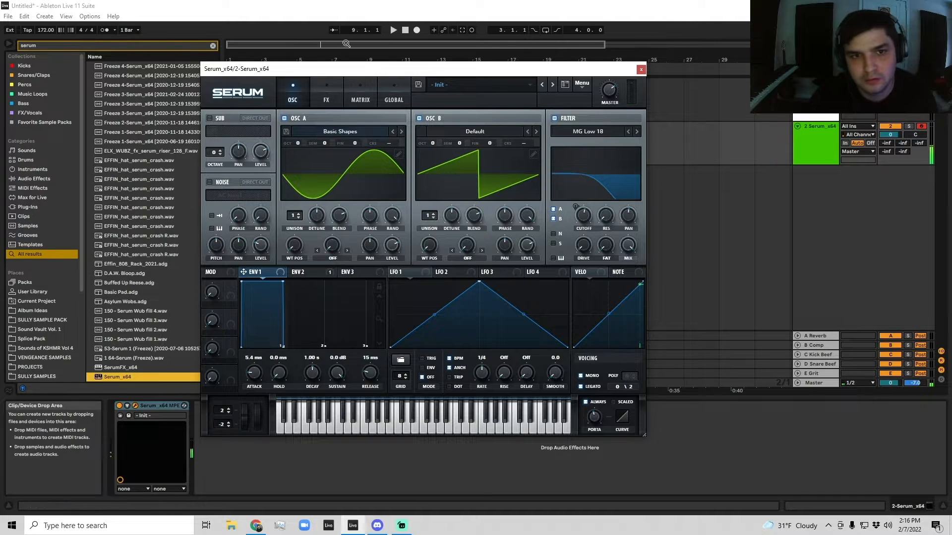
Step: Add Tube distortion and a multiband compressor with about 10.7 dB gain to Serum's effects, and close the plug-in window
left_click(326, 94)
left_click(213, 135)
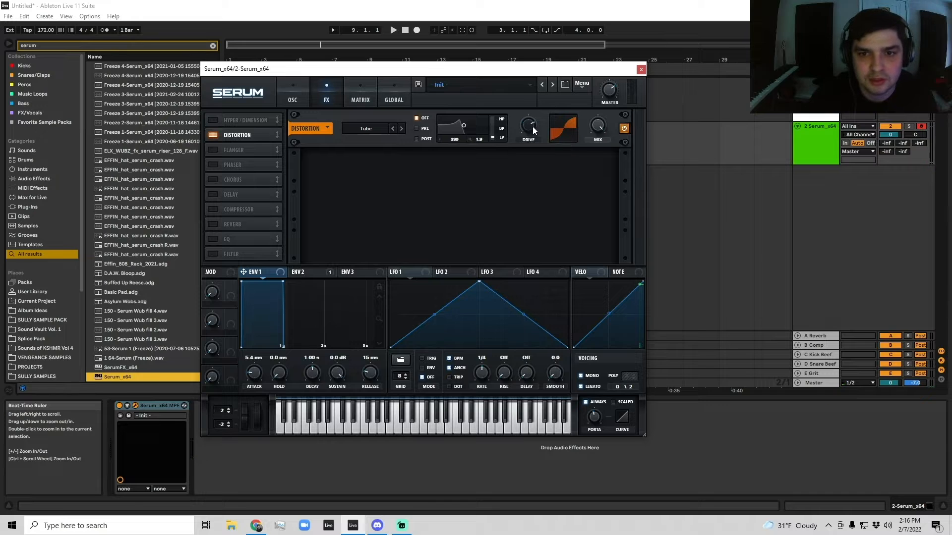
left_click(213, 209)
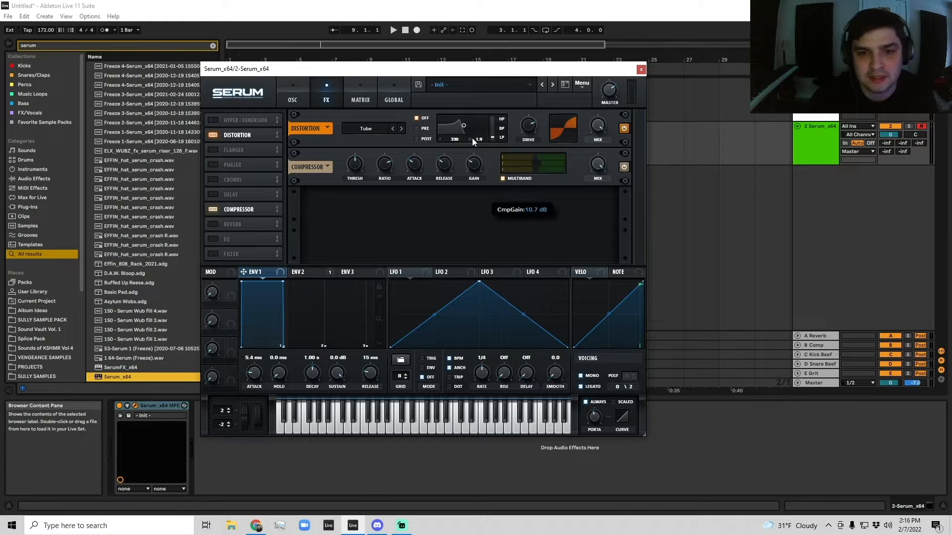
left_click(293, 96)
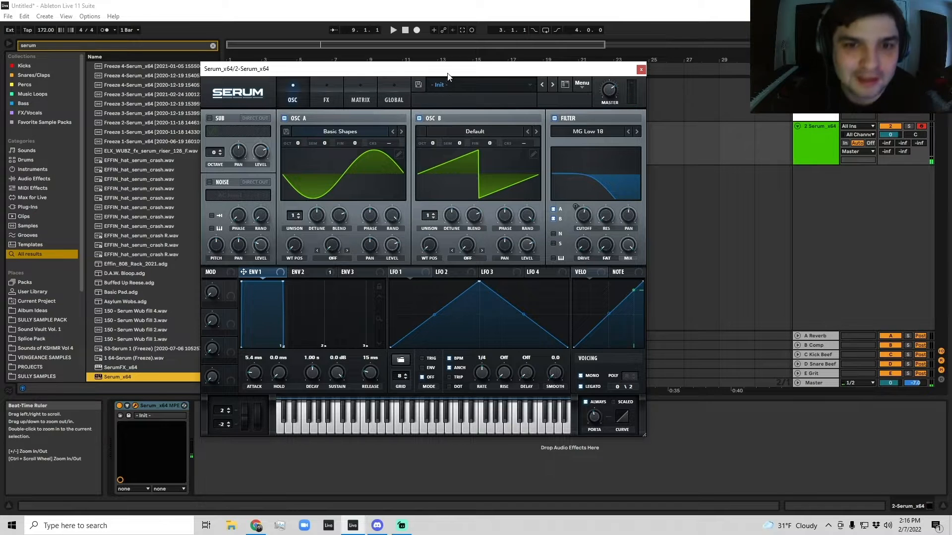
left_click_drag(448, 71, 481, 73)
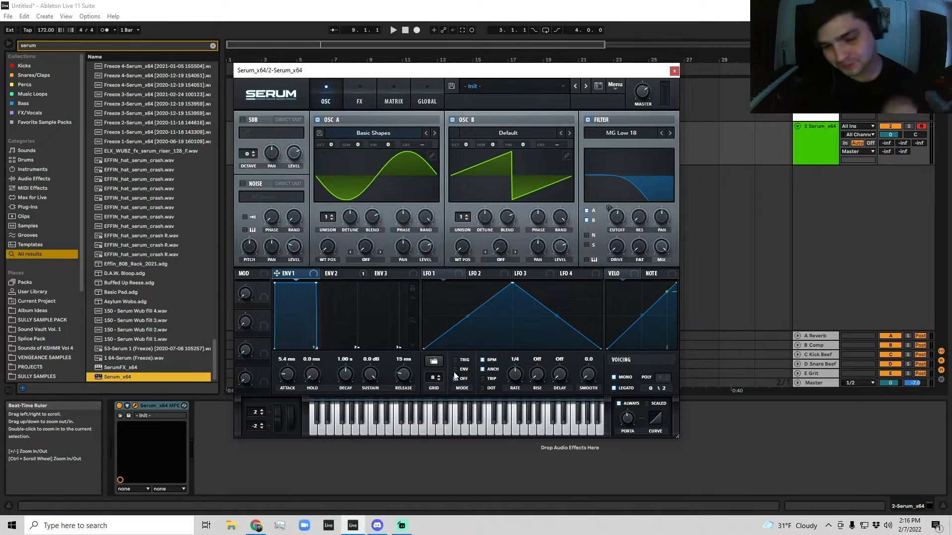
left_click(359, 99)
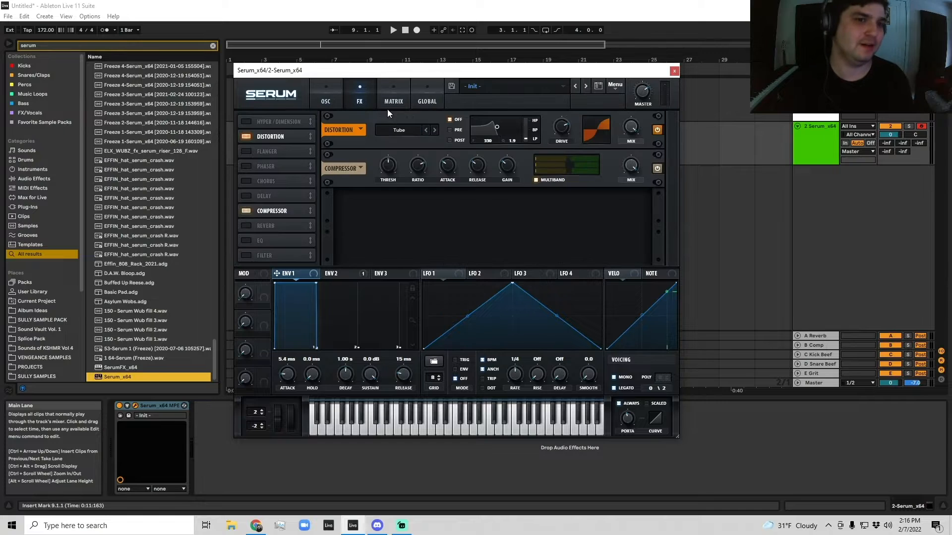
left_click(674, 71)
Step: Add RC-20 Retro Color with the Vinyl 1 preset after Serum and lower the track volume to -8.5 dB
key("ctrl+f")
type("rc retro")
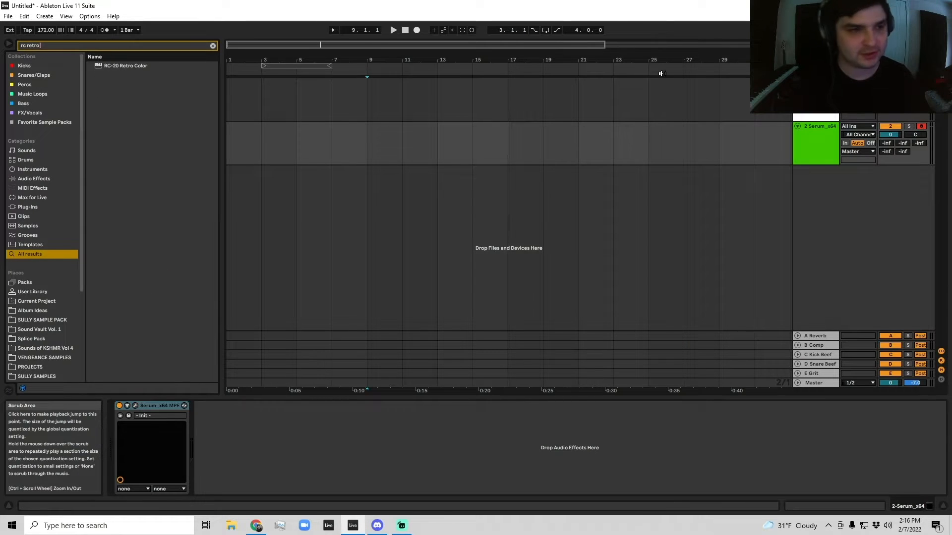
left_click(105, 67)
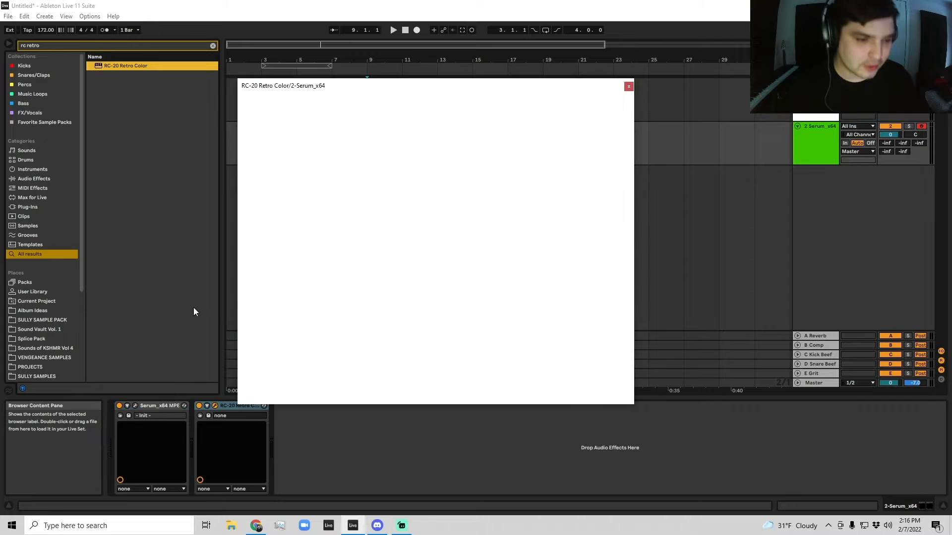
left_click(411, 125)
left_click(394, 110)
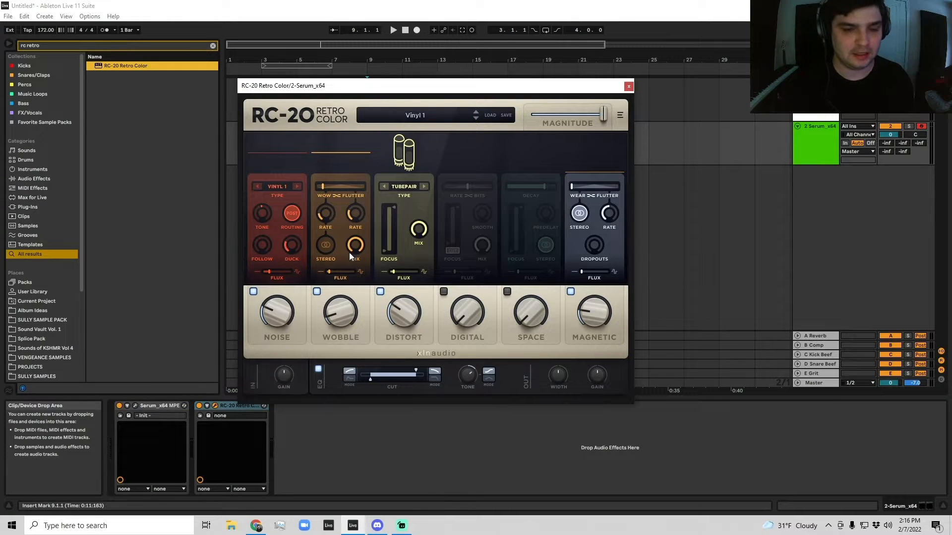
left_click_drag(890, 135, 890, 143)
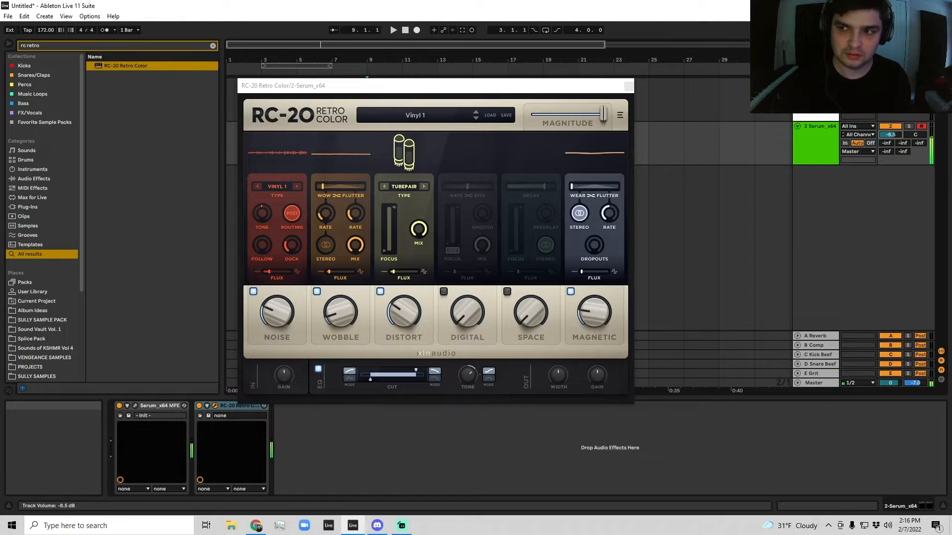
Step: Lower RC-20's Noise amount, turn on Space at a low amount and raise the EQ's low cut slightly
left_click(277, 326)
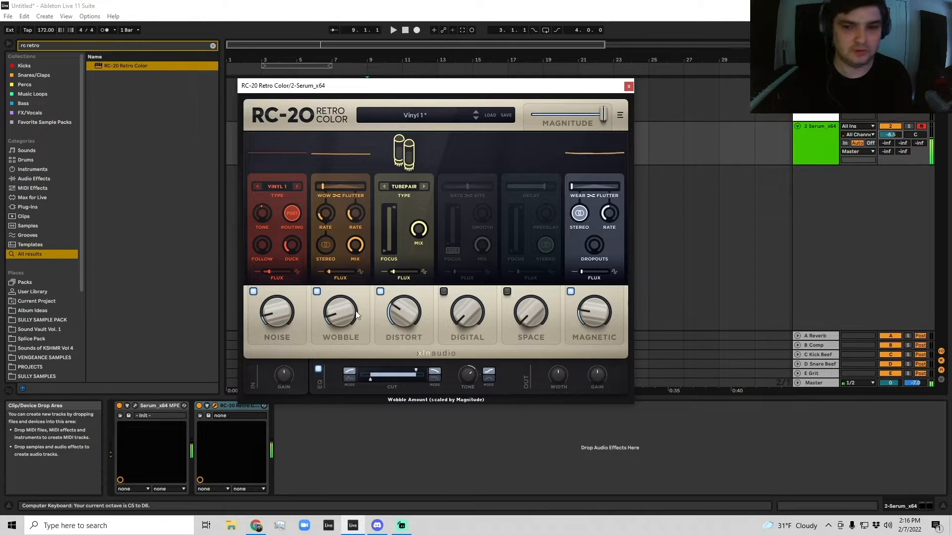
left_click(507, 291)
left_click_drag(530, 310, 529, 321)
left_click_drag(373, 379, 335, 344)
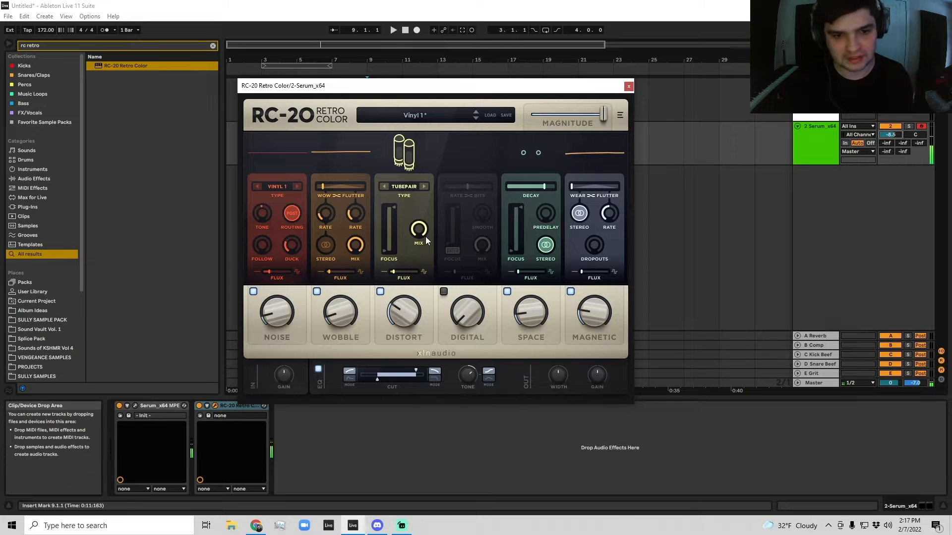
Step: Make RC-20's Wobble stereo with a roughly even wow-flutter balance, turn off Noise and close the plug-in
mouse_move(356, 233)
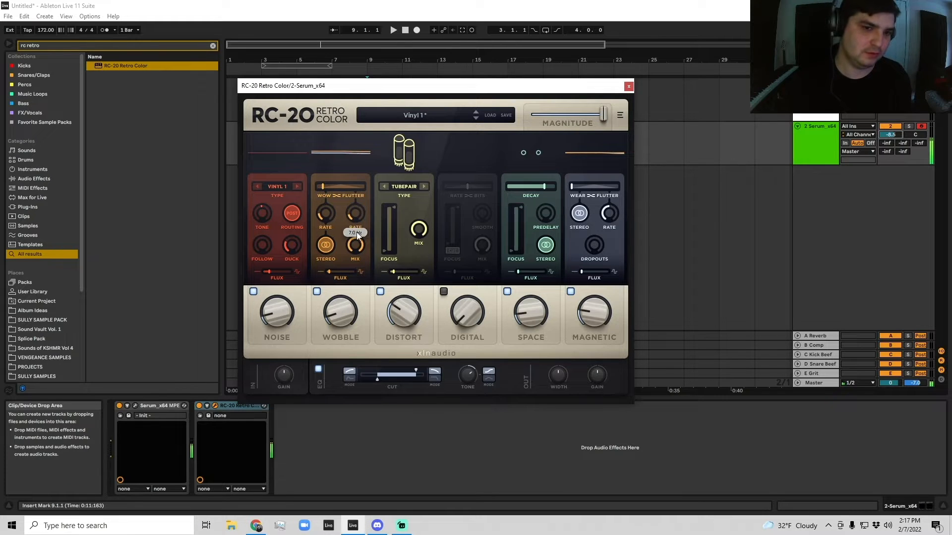
left_click_drag(327, 187, 341, 189)
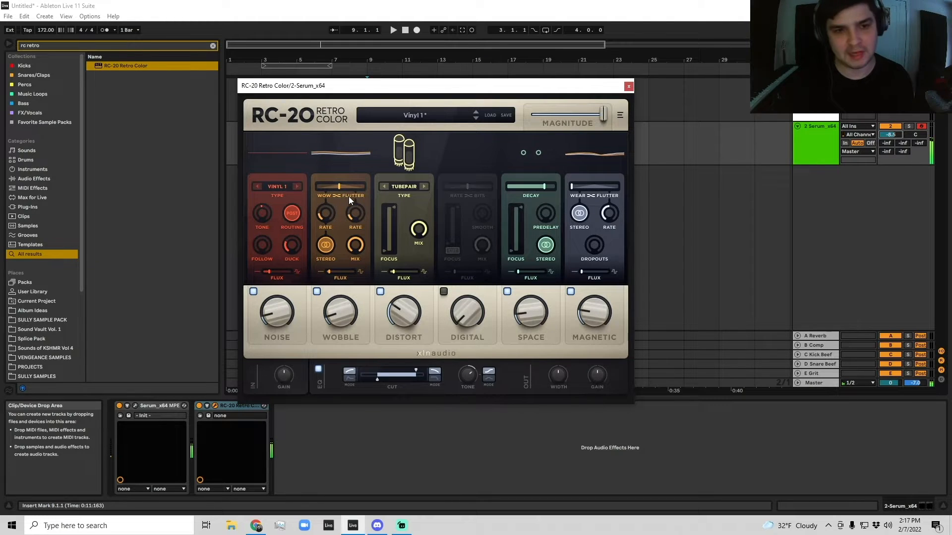
left_click(253, 292)
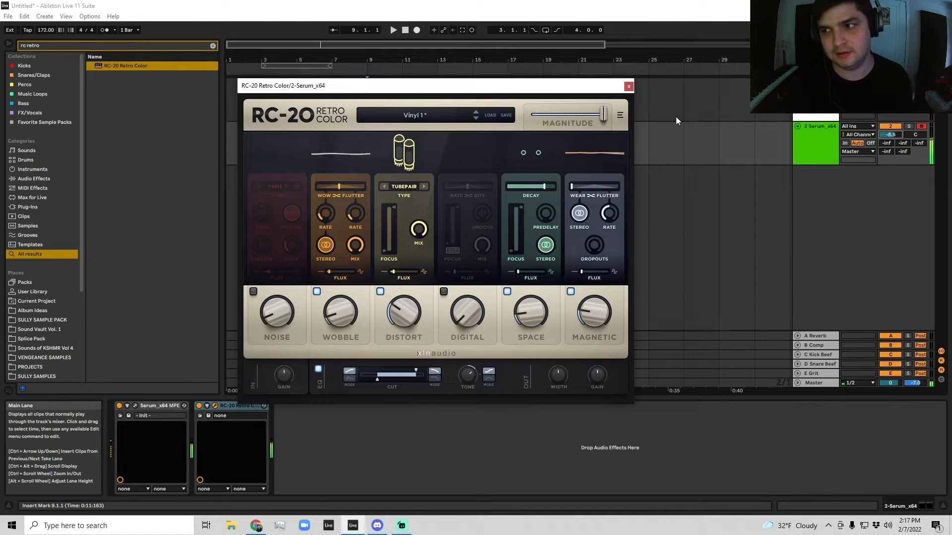
left_click(628, 87)
Step: Rename the Serum track to "West Coast Lead", widen the track headers to fit the name and fold the track
left_click(804, 136)
left_click_drag(234, 143, 367, 142)
left_click(819, 135)
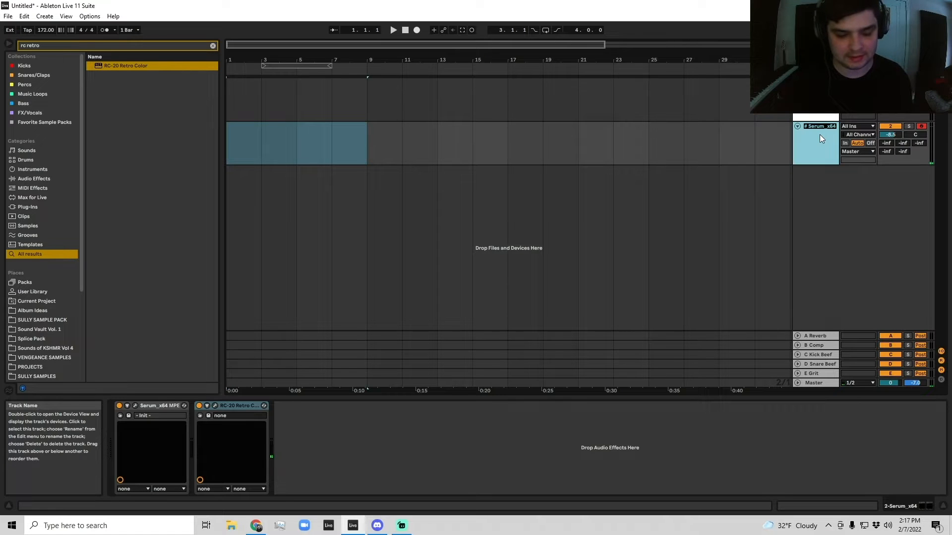
key("BackSpace")
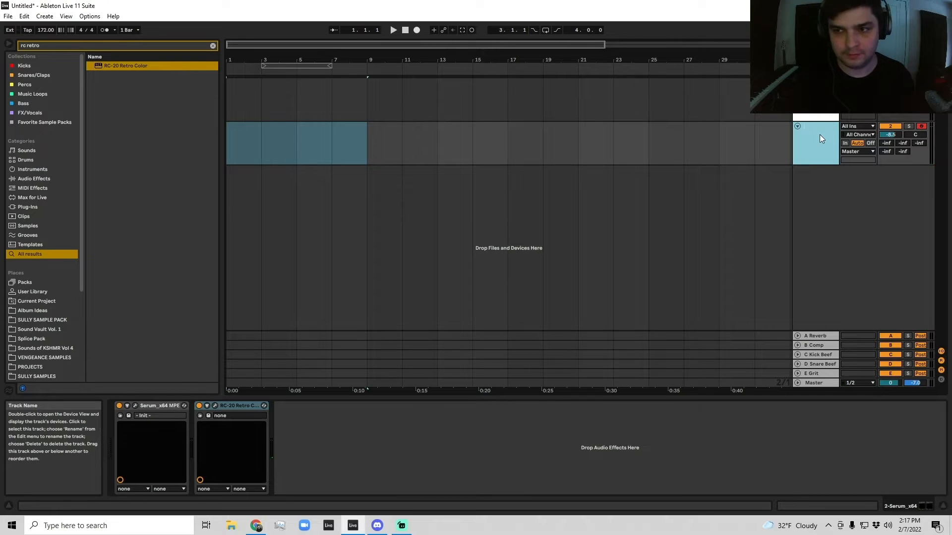
type("West Coast Lead")
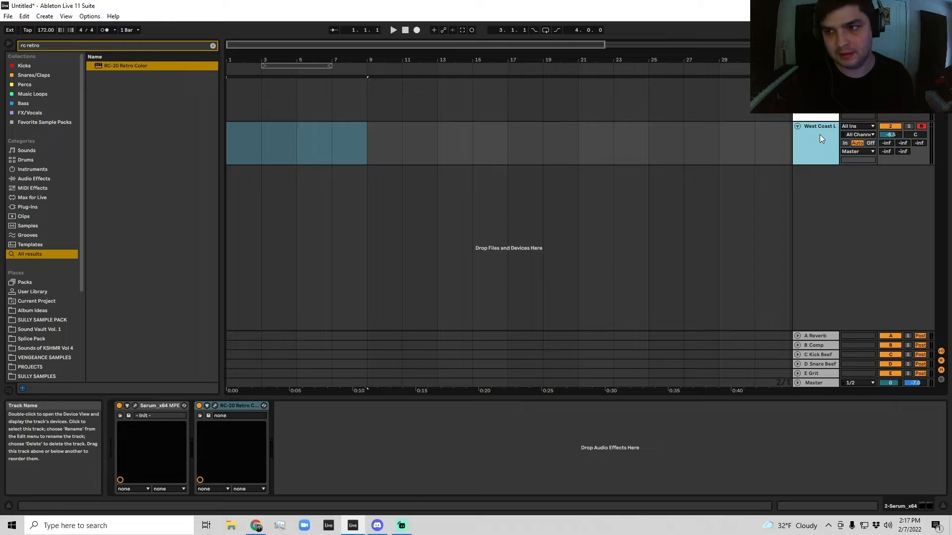
left_click(736, 135)
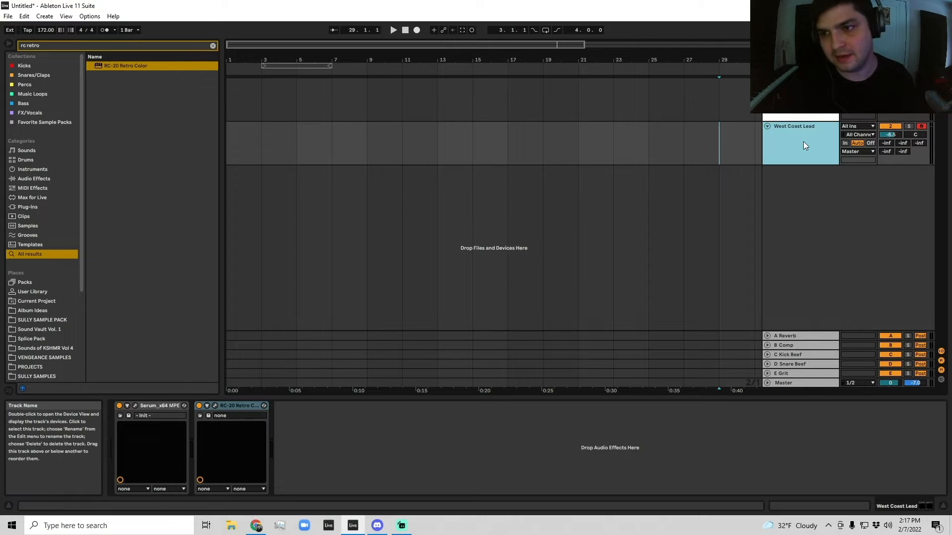
key("u")
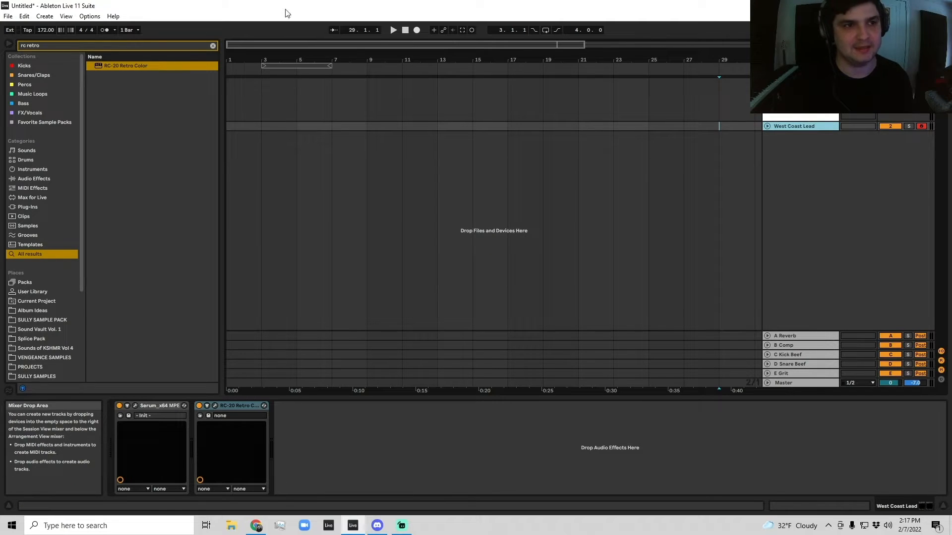
Step: Clear the browser search and insert a new audio track below West Coast Lead
left_click(213, 46)
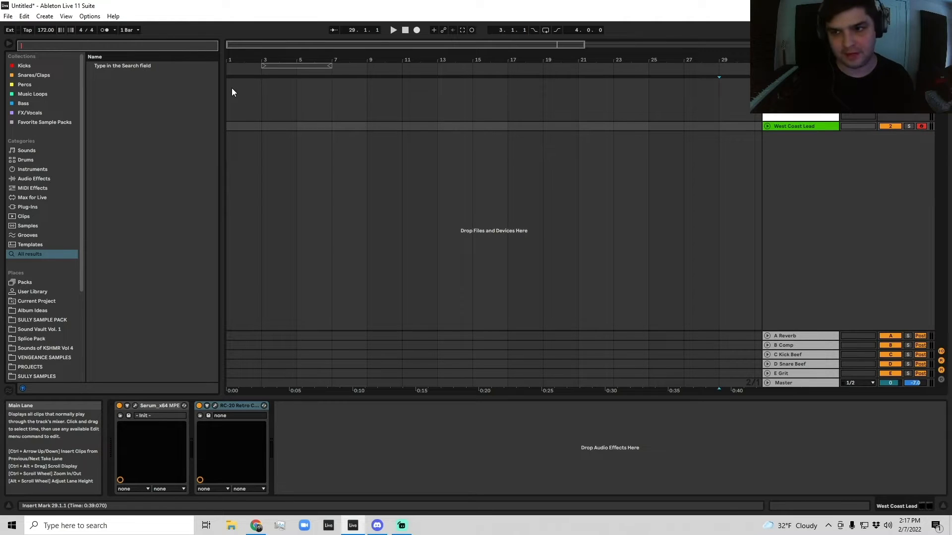
right_click(786, 155)
left_click(790, 166)
right_click(786, 155)
left_click(803, 182)
right_click(787, 154)
left_click(808, 159)
Step: Select the first eight bars of the new audio track, search the browser for "atmosphere" and widen the browser
left_click_drag(227, 156, 367, 148)
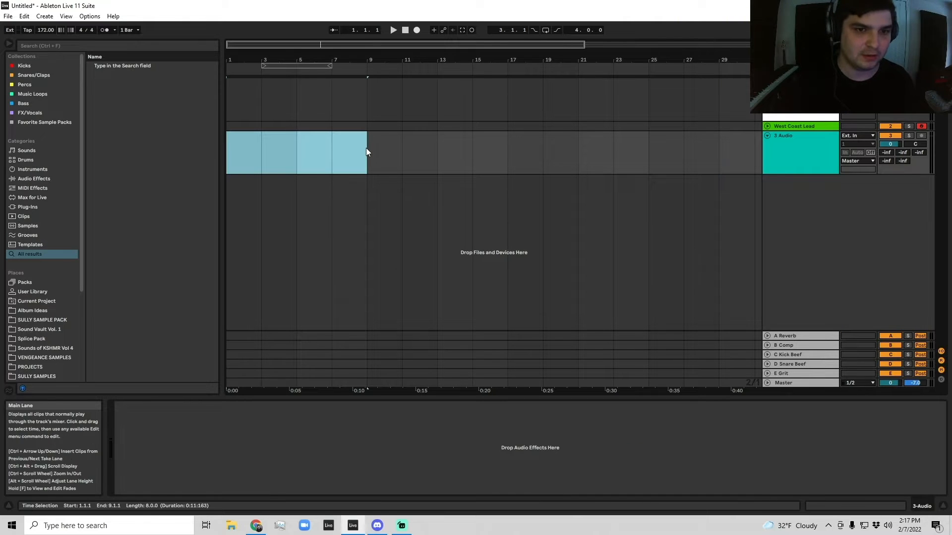
key("ctrl+f")
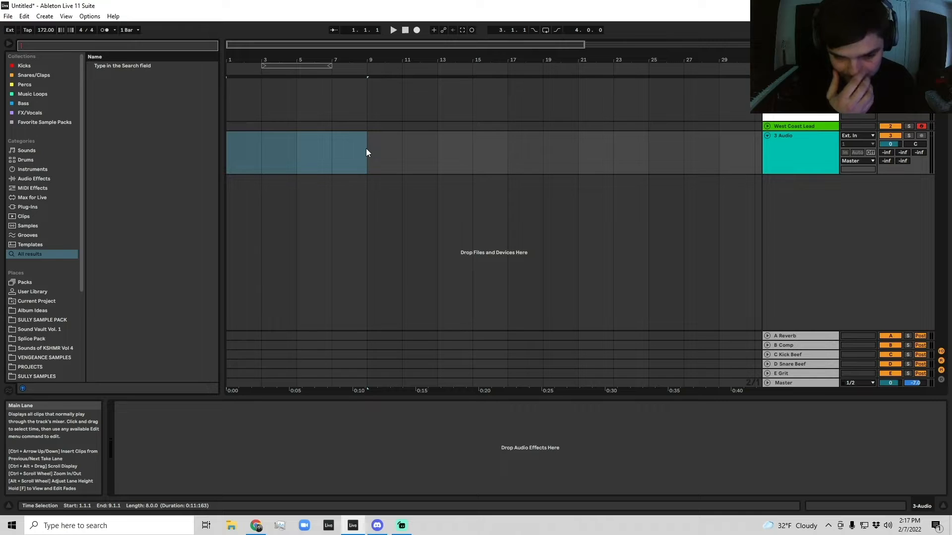
left_click_drag(228, 151, 366, 143)
left_click(52, 45)
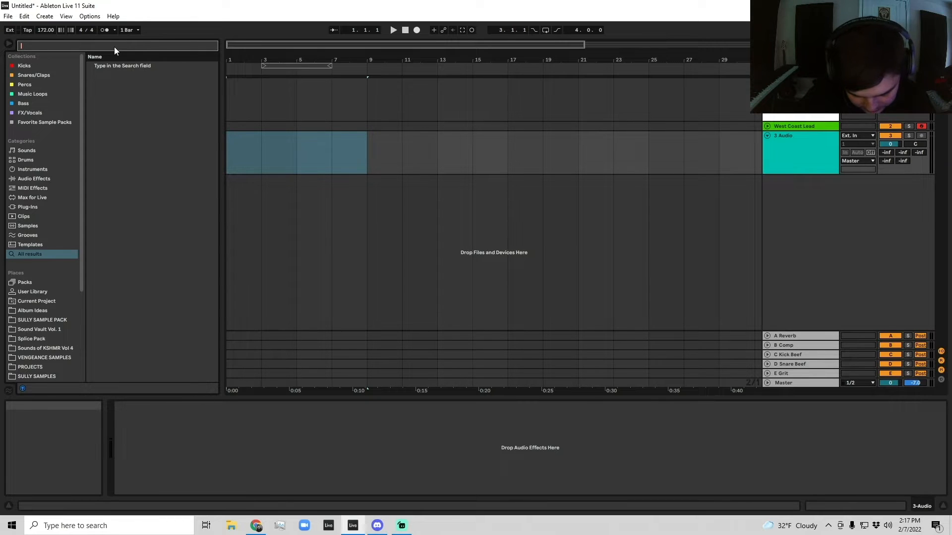
type("atmosphere")
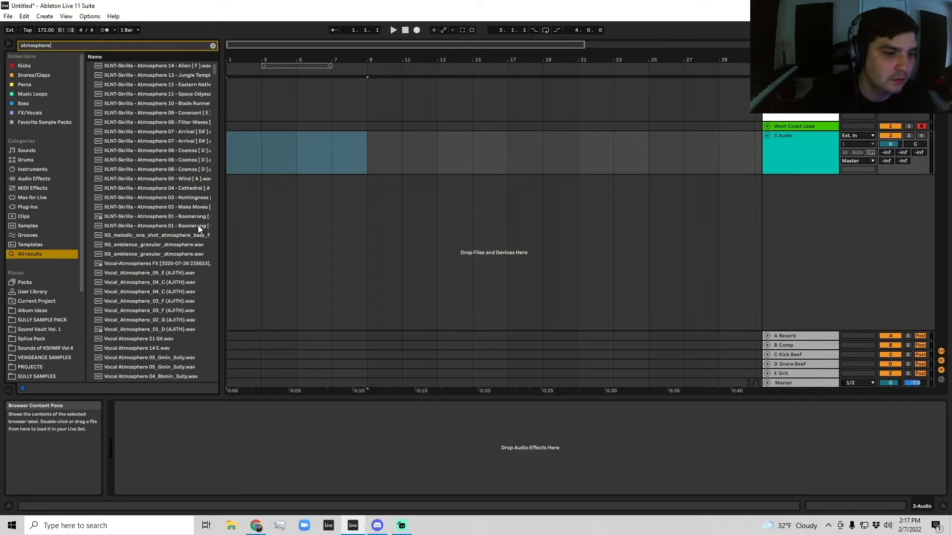
left_click_drag(222, 230, 270, 233)
Step: Browse the atmosphere results and audition several samples for a suitable background texture
scroll(194, 207, "down", 10)
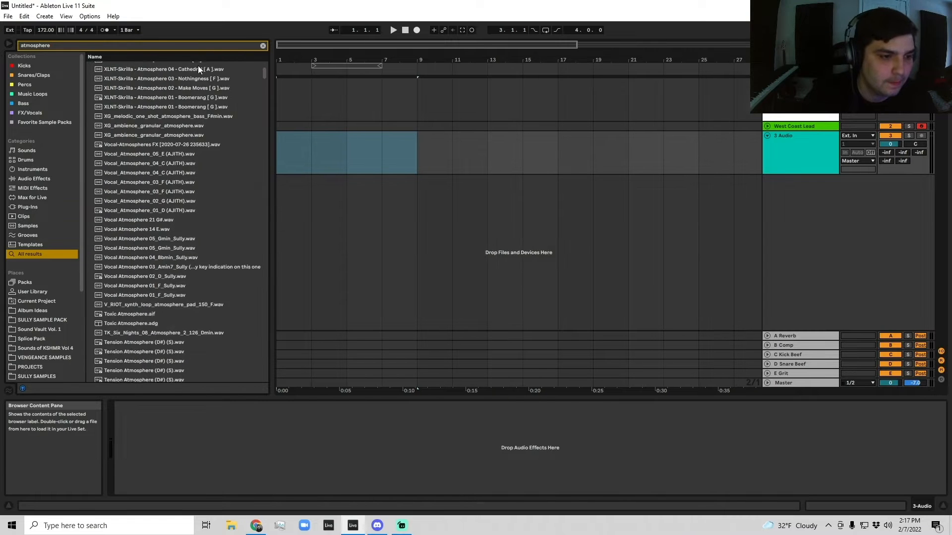
scroll(193, 201, "down", 5)
left_click_drag(264, 108, 270, 266)
scroll(181, 195, "up", 8)
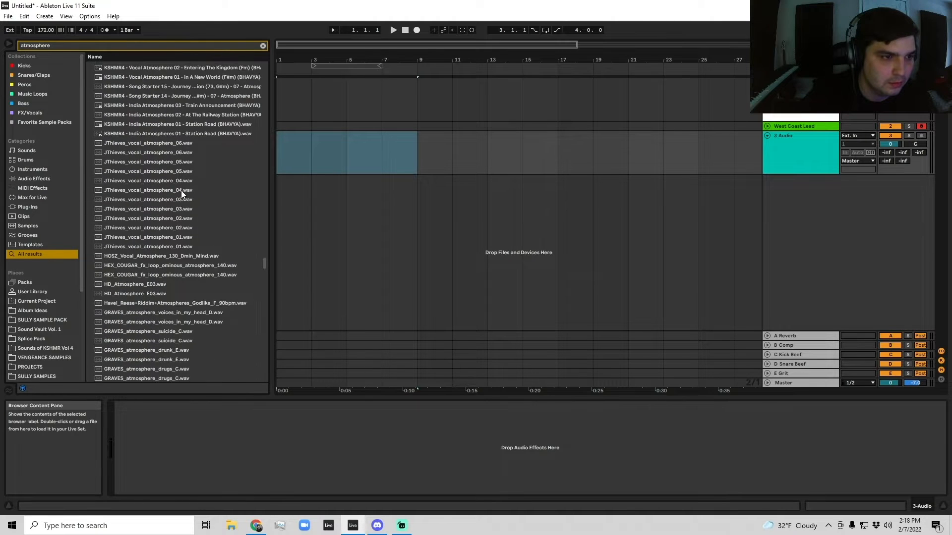
left_click(89, 45)
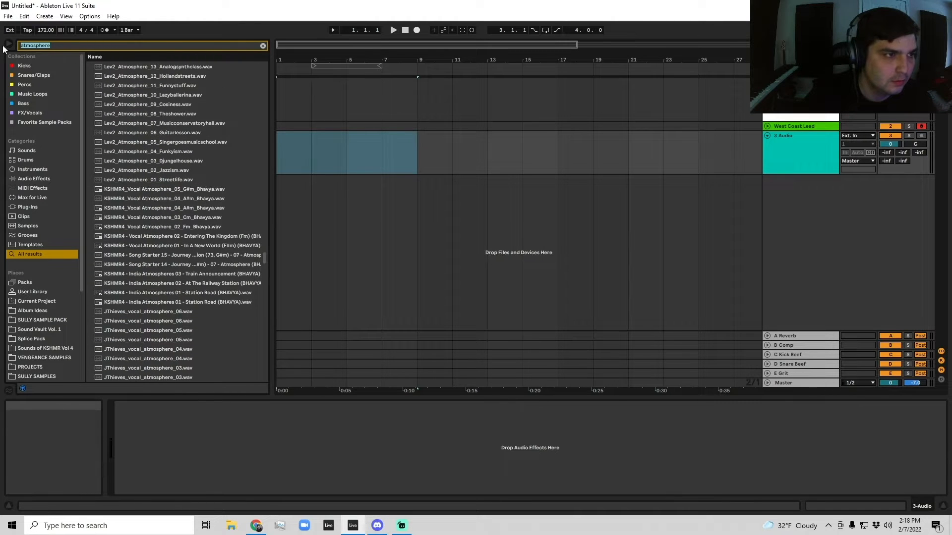
key("ctrl+a")
scroll(210, 173, "up", 10)
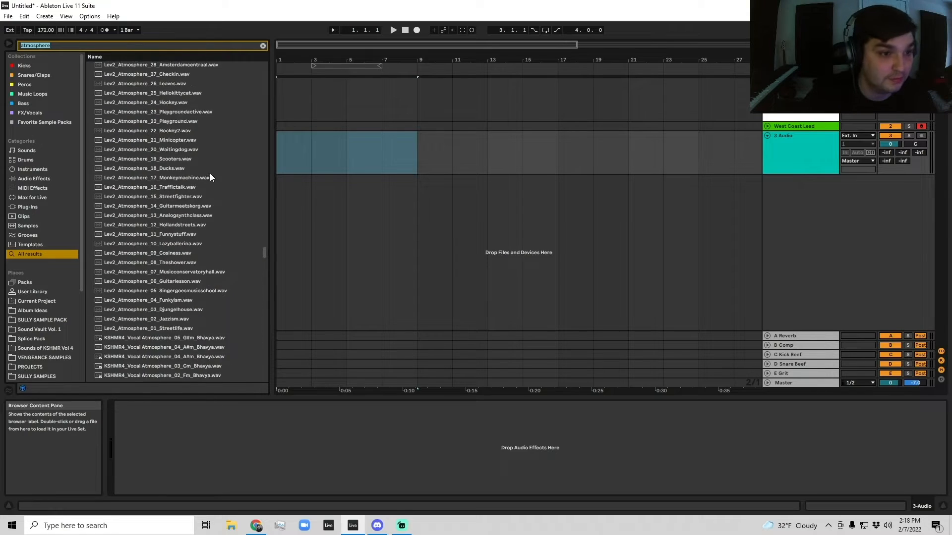
left_click_drag(264, 242, 281, 326)
left_click(165, 248)
scroll(165, 257, "down", 5)
left_click(167, 250)
left_click(157, 243)
left_click(172, 281)
scroll(172, 278, "down", 3)
left_click(172, 240)
left_click(186, 269)
scroll(209, 278, "down", 10)
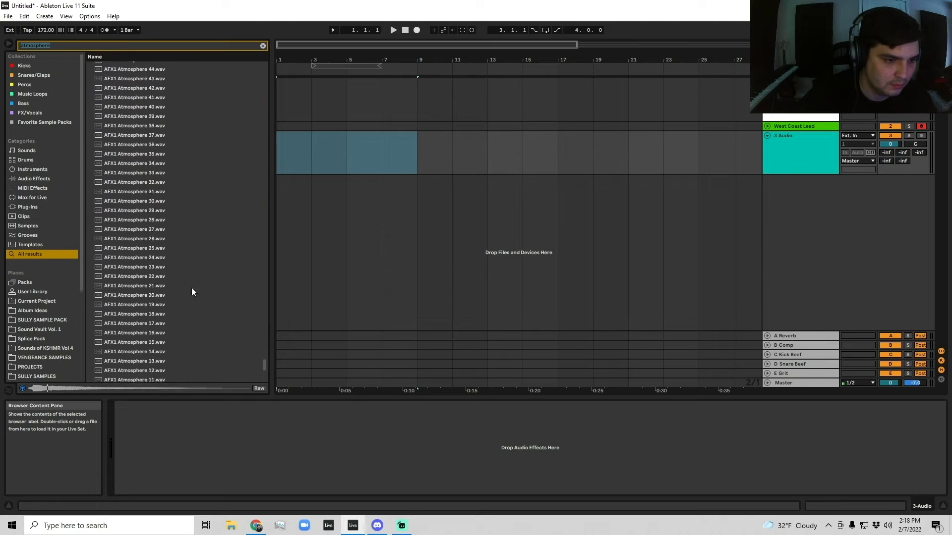
Step: Audition the Effin Atmosphere samples numbered 14 to 20 in the atmosphere results
left_click_drag(264, 363, 271, 280)
scroll(169, 181, "up", 6)
scroll(170, 185, "down", 5)
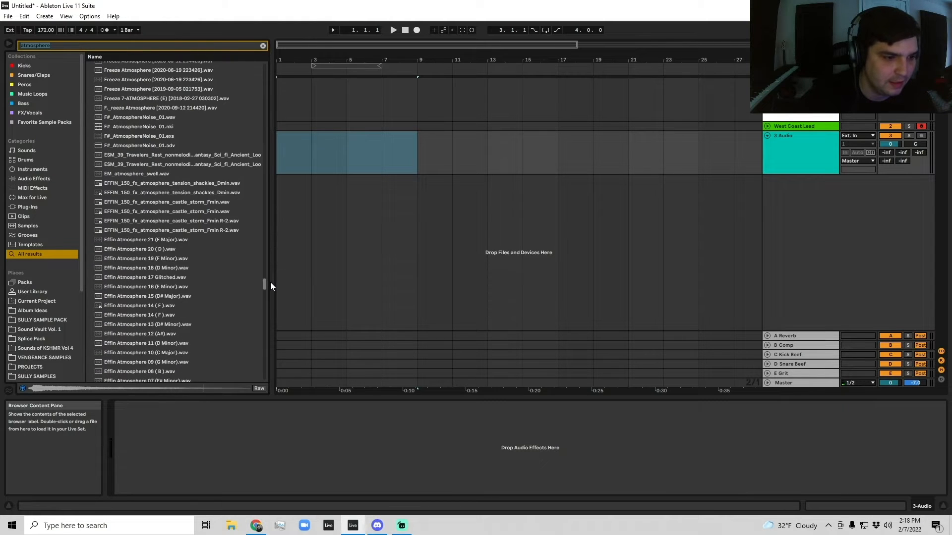
scroll(198, 262, "down", 4)
left_click(152, 243)
left_click(162, 254)
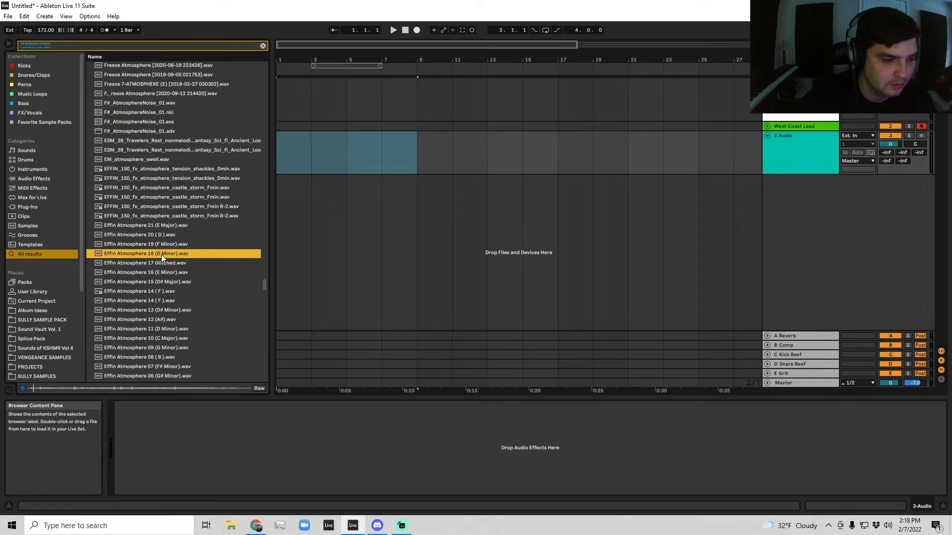
key("Up")
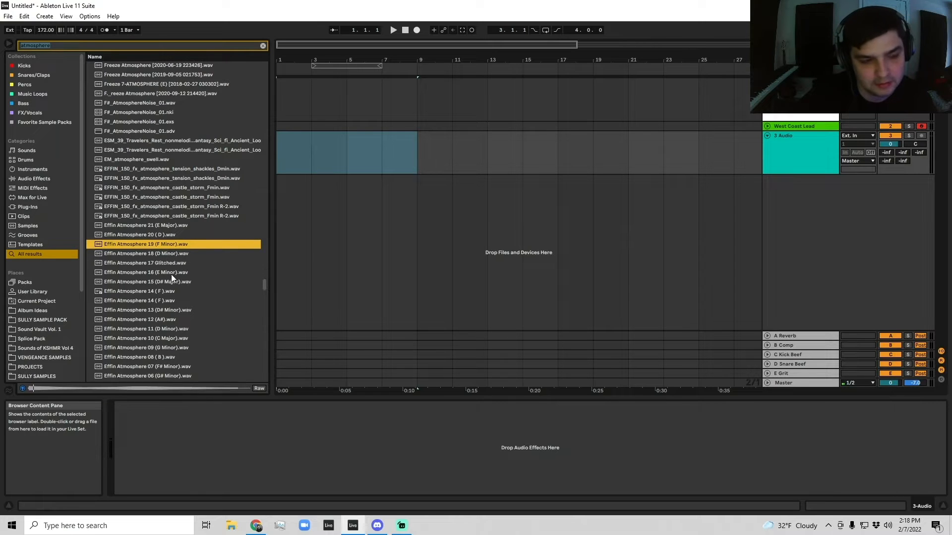
left_click(171, 273)
left_click(186, 292)
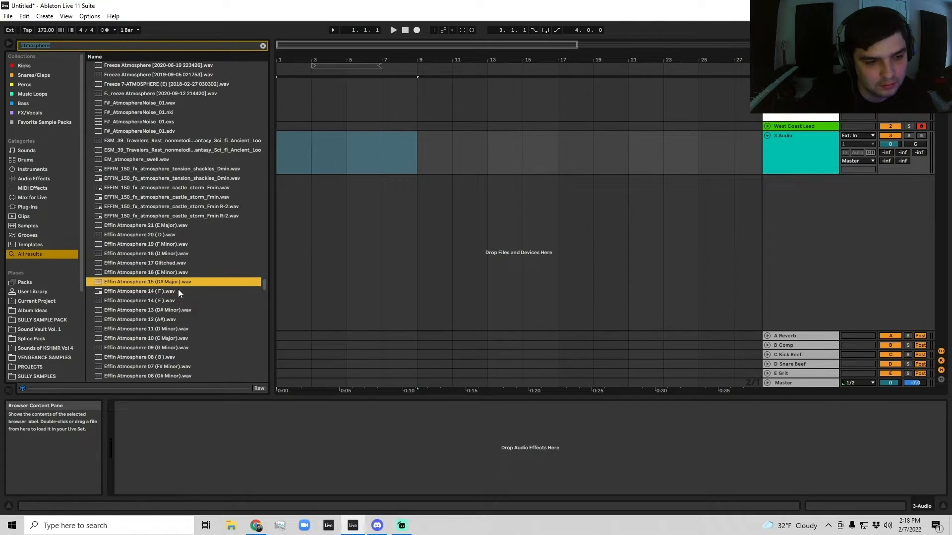
left_click(180, 301)
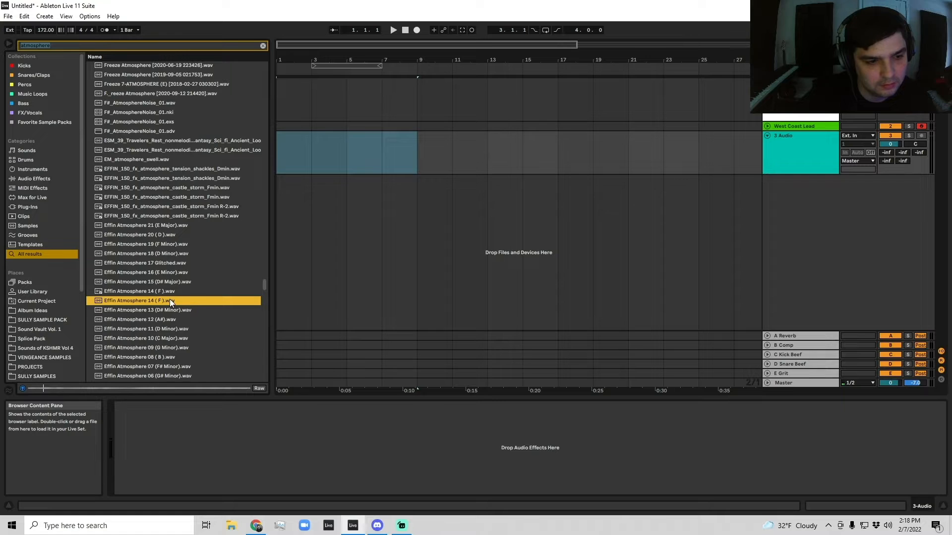
key("Up")
Step: Place Effin Atmosphere 14 (F) and 16 (E Minor) on new tracks and 18 (D Minor) on the empty audio track, all at bar 1
left_click_drag(167, 294, 293, 191)
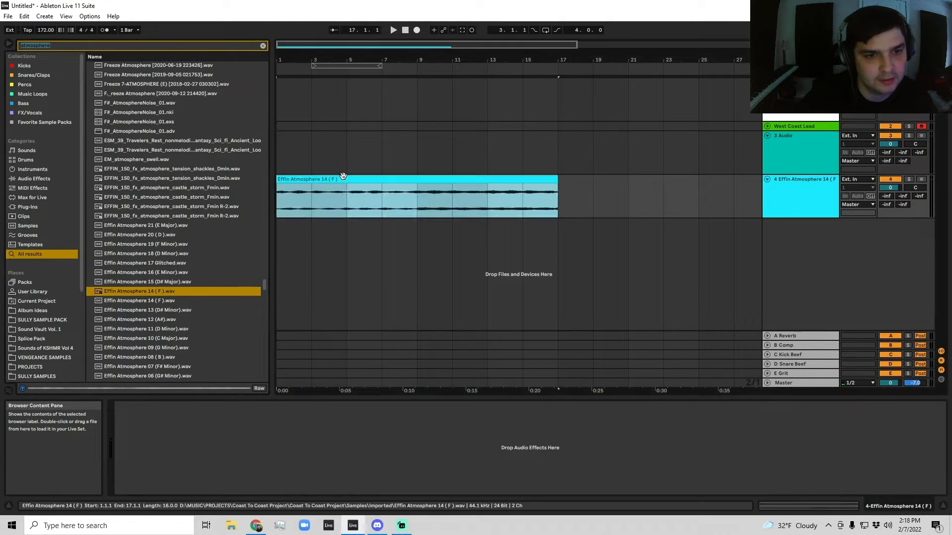
left_click(160, 272)
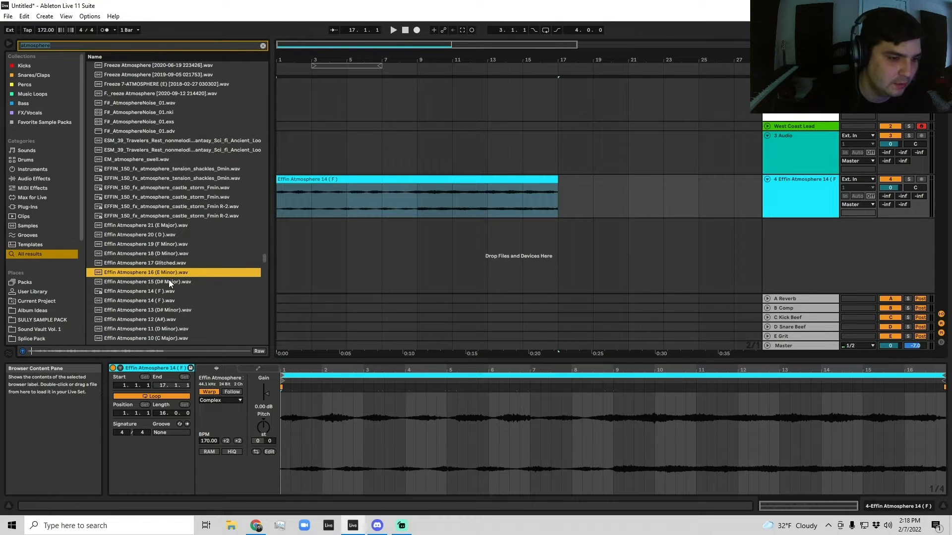
left_click_drag(168, 272, 281, 236)
left_click_drag(153, 253, 288, 154)
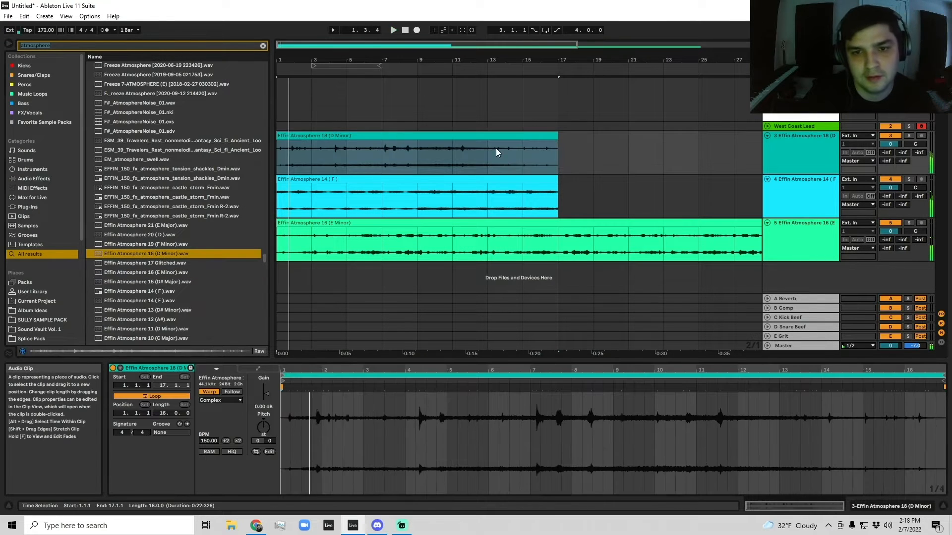
Step: Solo the Effin Atmosphere 18 track and loop only bar 12 of its sample
left_click(908, 135)
left_click(471, 134)
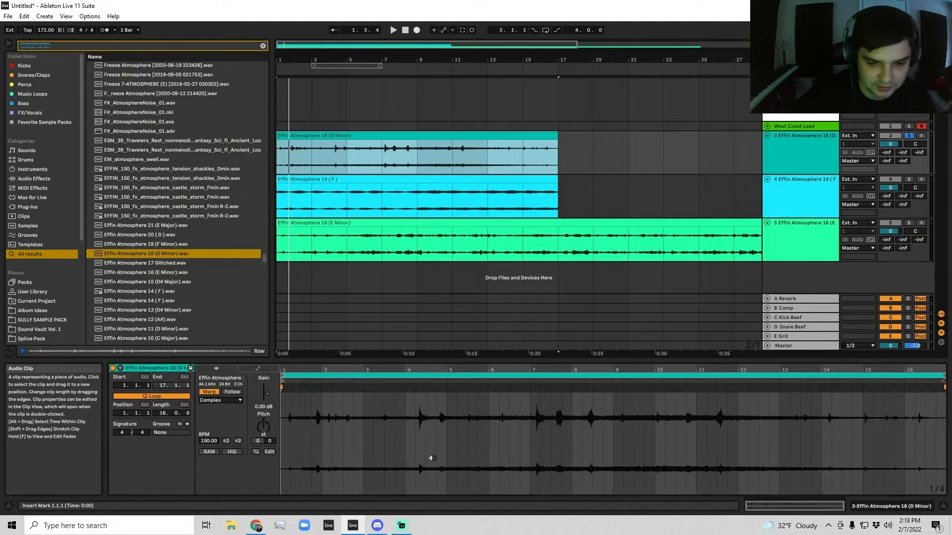
left_click_drag(745, 431, 777, 421)
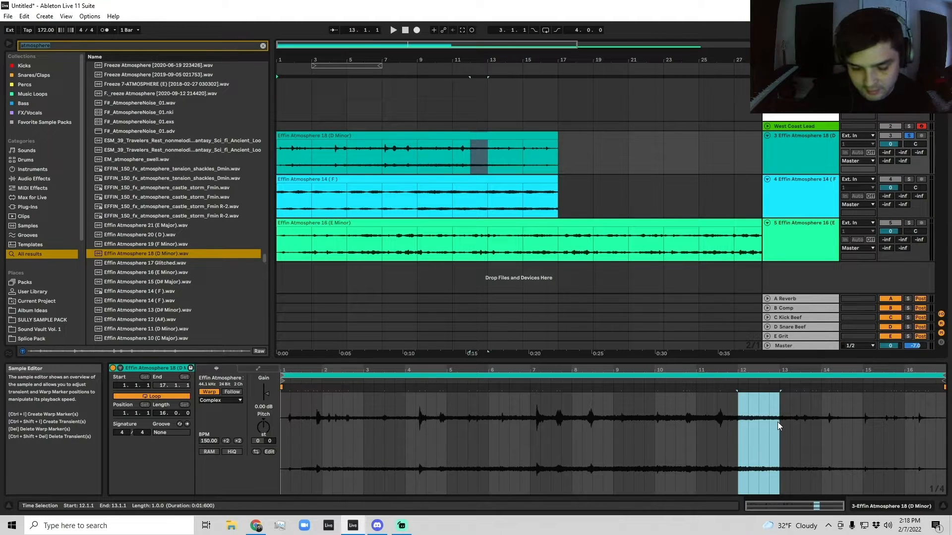
key("ctrl+l")
left_click(374, 139)
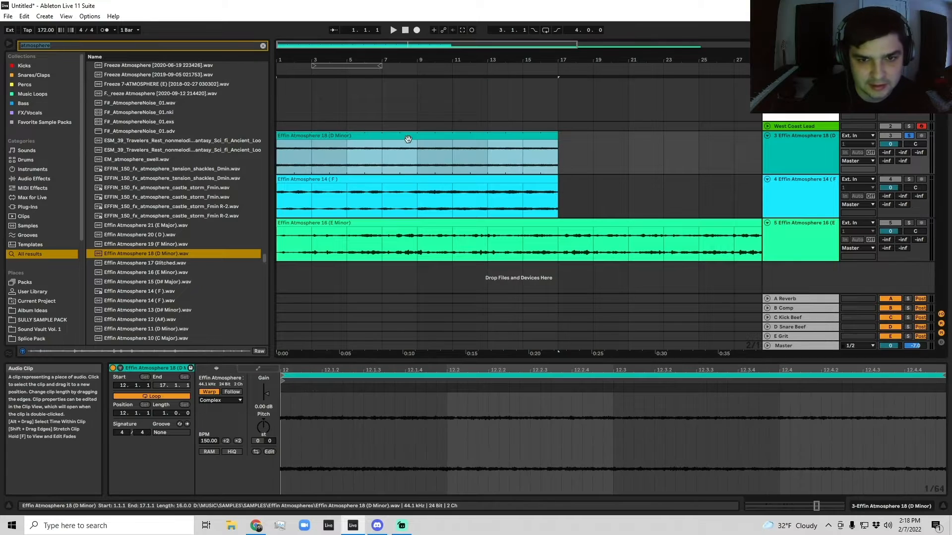
Step: Transpose the Effin Atmosphere 18 clip up 2 semitones and play it back
left_click(808, 211)
left_click(804, 170)
left_click(495, 136)
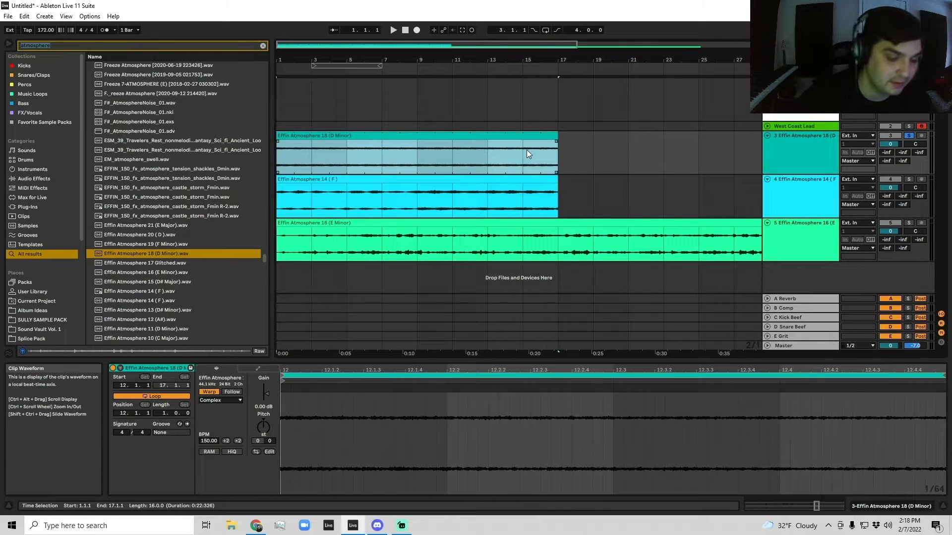
left_click(431, 138)
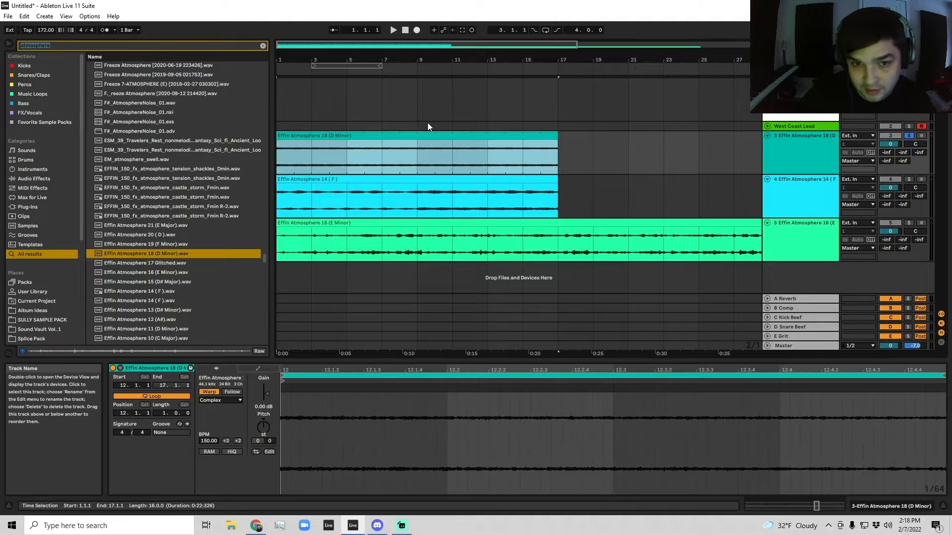
double_click(452, 137)
left_click_drag(263, 430, 263, 427)
key("space")
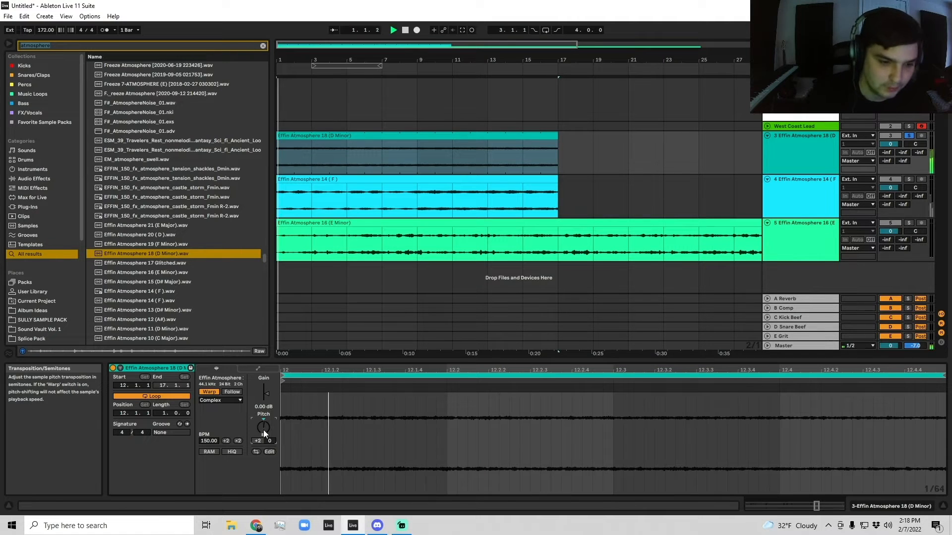
Step: Set the Effin Atmosphere 18 clip's warp mode to Complex Pro and extend its loop to two bars, from bar 12 to bar 14
left_click(218, 400)
left_click(219, 444)
left_click_drag(523, 371, 524, 359)
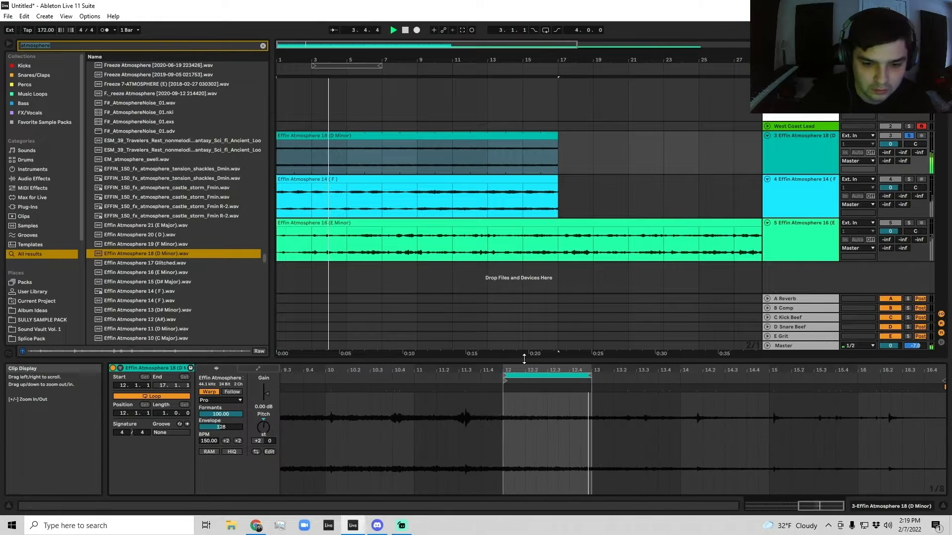
left_click_drag(589, 375, 679, 377)
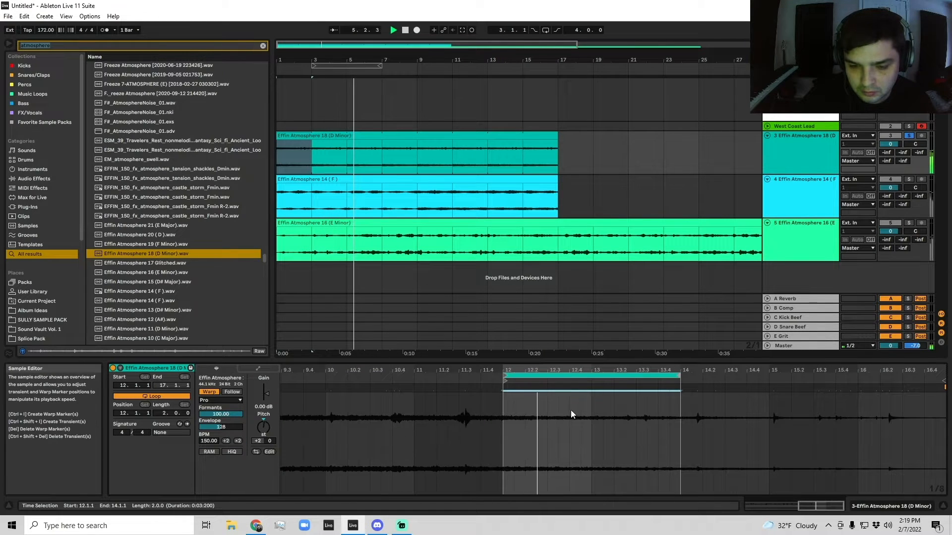
key("space")
mouse_move(506, 425)
left_mouse_down()
mouse_move(680, 428)
mouse_move(503, 431)
left_mouse_up()
left_click(508, 432)
left_click(673, 429)
left_click_drag(503, 431, 680, 426)
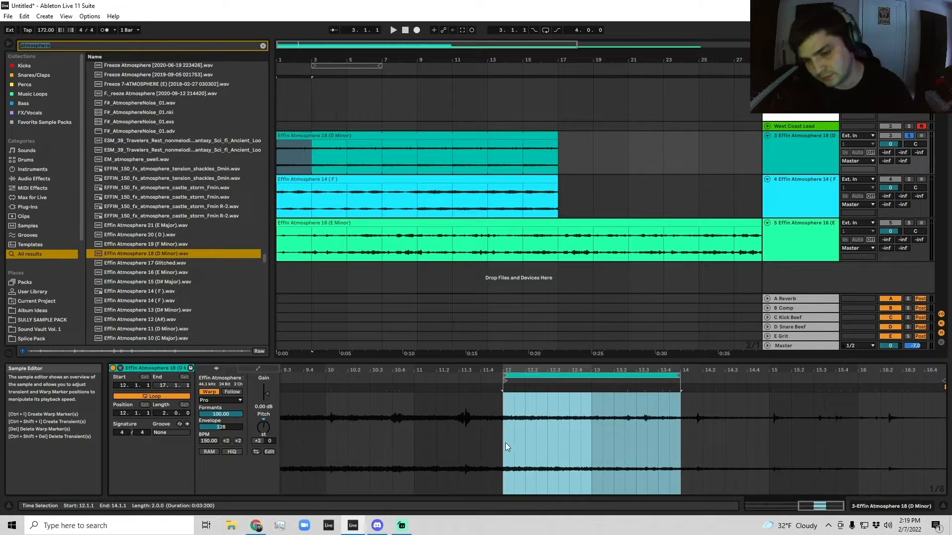
mouse_move(504, 442)
left_mouse_down()
mouse_move(682, 439)
mouse_move(502, 440)
left_mouse_up()
left_click_drag(502, 440, 677, 435)
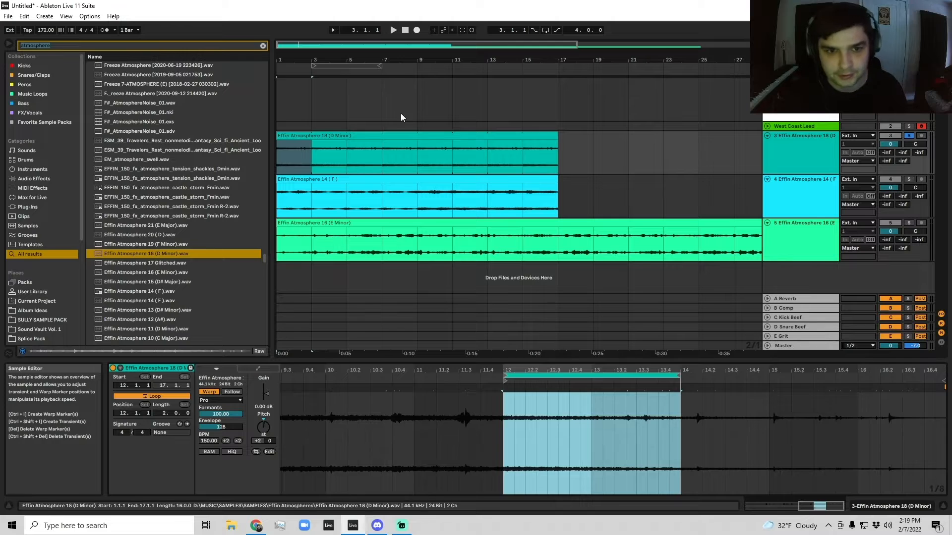
left_click(456, 128)
left_click(457, 135)
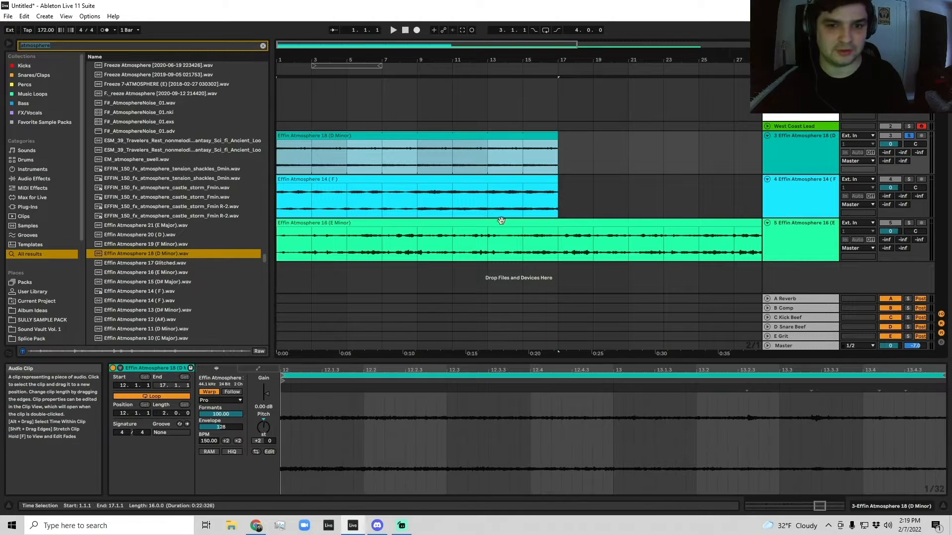
left_click(558, 388)
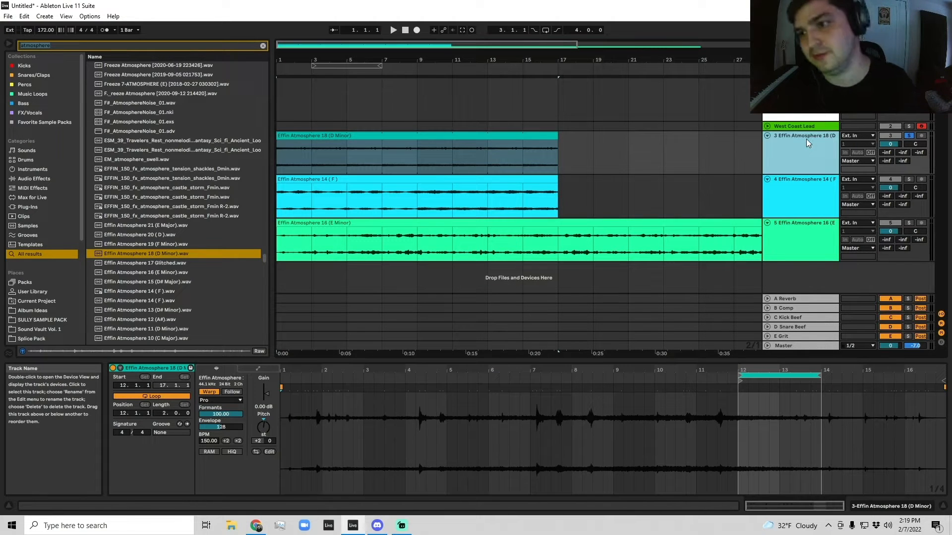
Step: Search the browser for "reverb" and add the stock Reverb effect to the Effin Atmosphere 18 track
key("ctrl+f")
type("reverb")
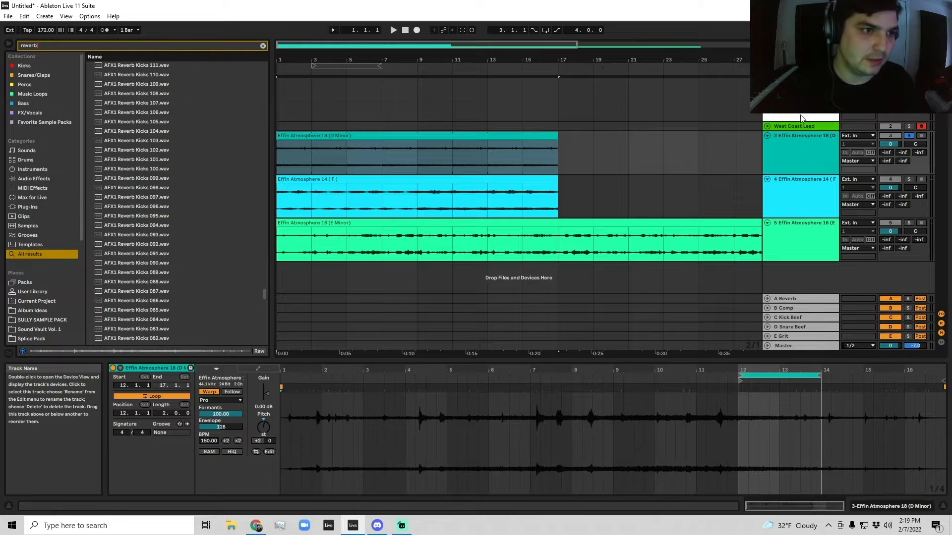
left_click_drag(264, 294, 264, 69)
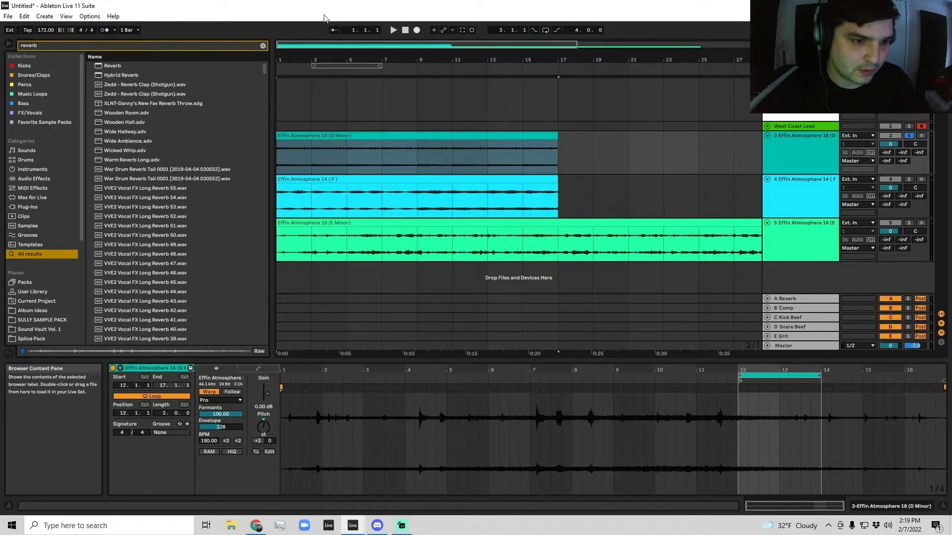
double_click(119, 65)
Step: During playback, set the Reverb's quality to High, Decay Time to 3.97 s and Dry/Wet to 49%
key("space")
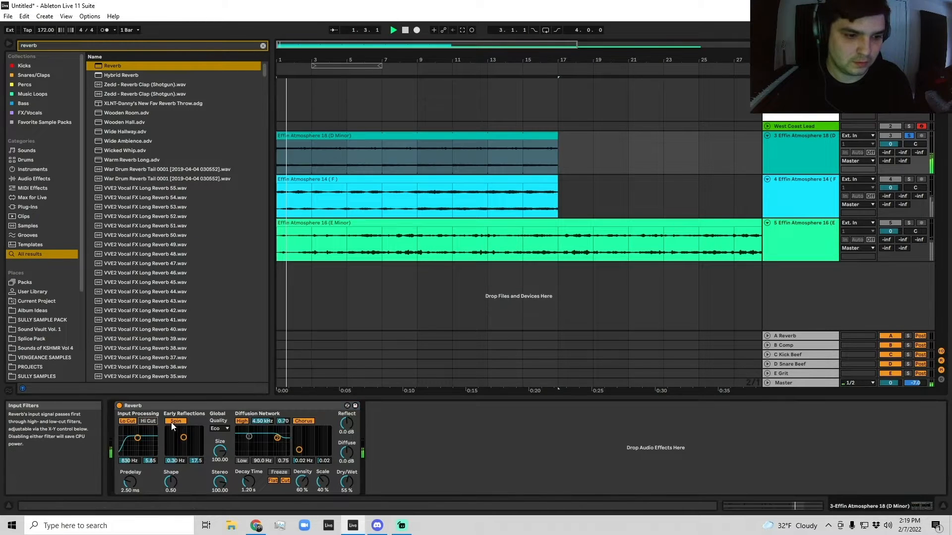
left_click(220, 428)
left_click(219, 452)
left_click_drag(347, 481, 346, 485)
left_click_drag(248, 481, 248, 470)
left_click_drag(346, 490, 346, 496)
Step: Search for "lfotool", add LFOTool_x64 after the Reverb and play the track back
key("ctrl+f")
type("lfotool")
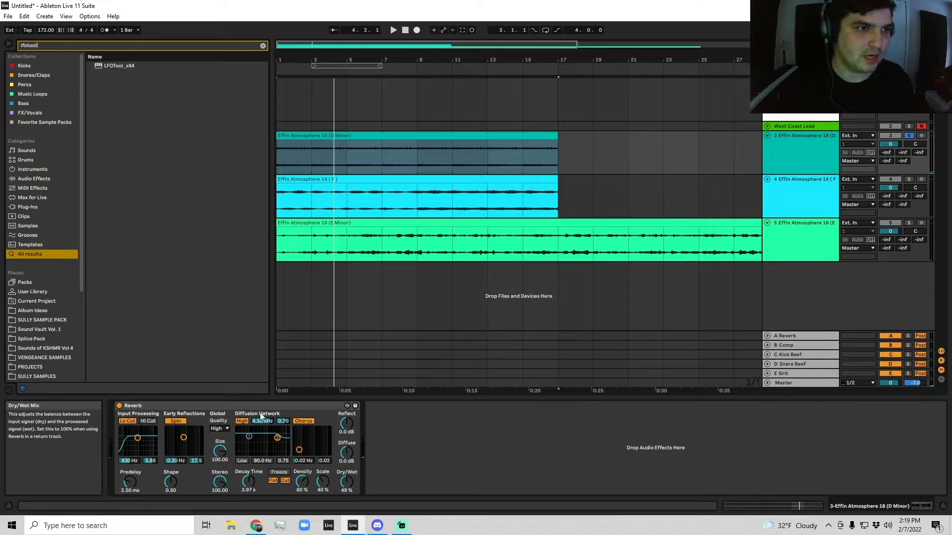
double_click(119, 66)
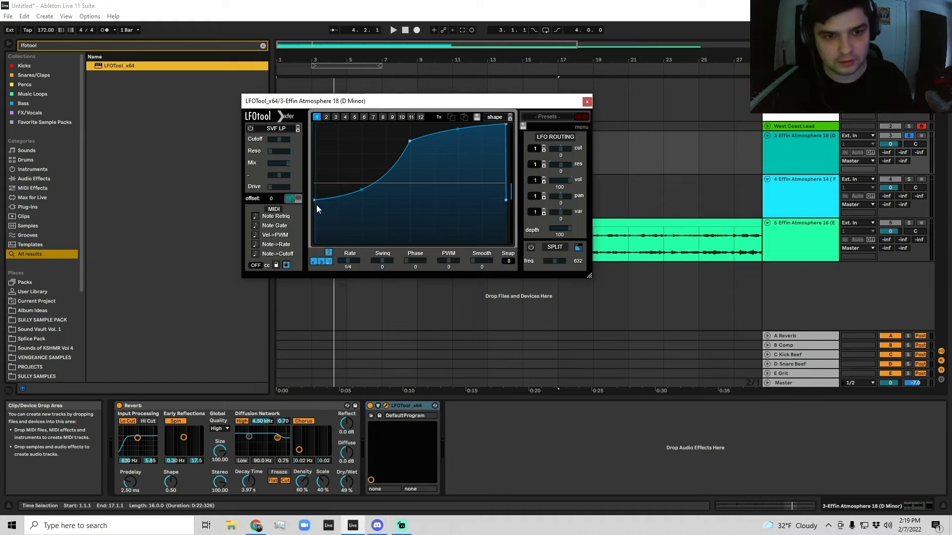
key("space")
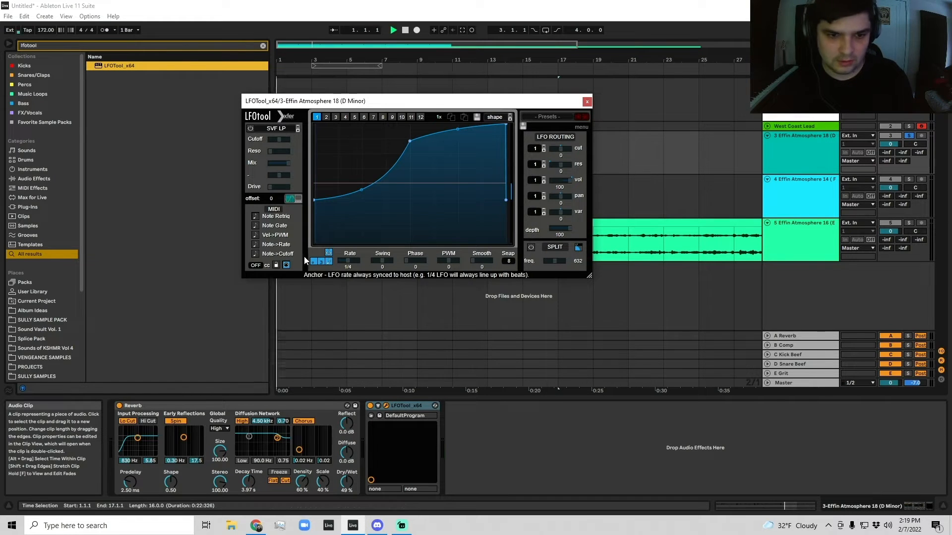
Step: Set the LFOTool rate to 1/2 and reshape its curve to ramp from zero up to full level near the middle
left_click_drag(350, 260, 362, 203)
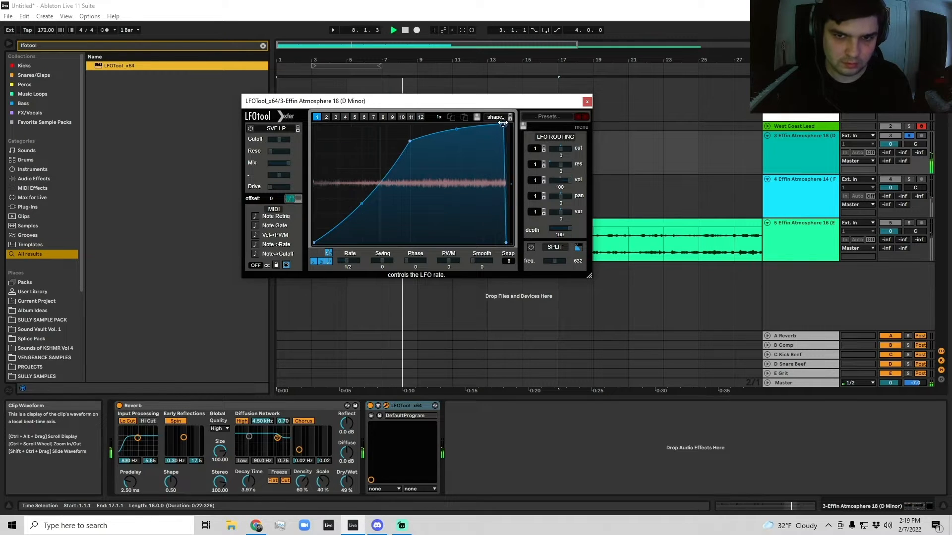
mouse_move(410, 142)
left_mouse_down()
mouse_move(409, 124)
mouse_move(364, 124)
mouse_move(410, 124)
left_mouse_up()
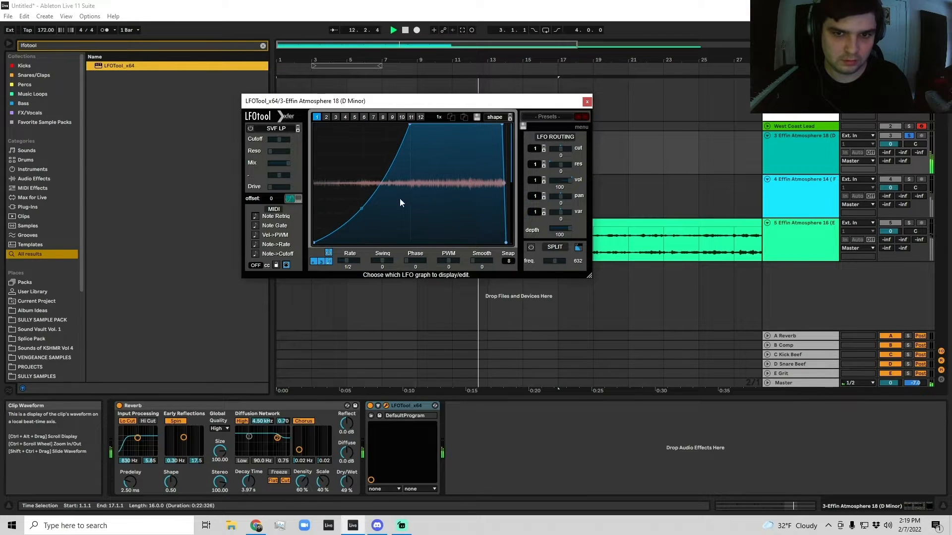
left_click(587, 101)
Step: Extend the Effin Atmosphere 18 clip's end to bar 49
left_click(519, 138)
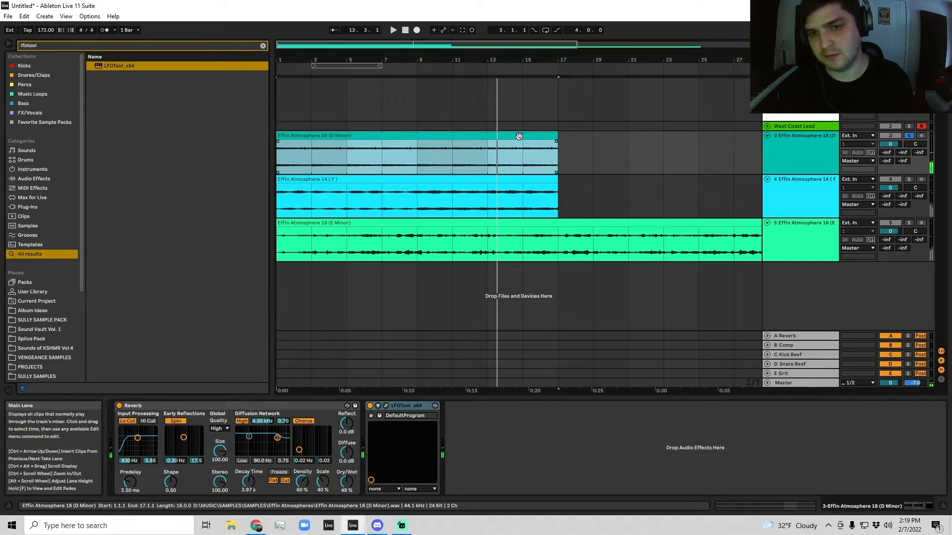
key("minus")
left_click_drag(414, 143, 677, 141)
Step: Add EQ Eight after LFOTool on the Effin Atmosphere 18 track and raise its low cut to about 454 Hz during playback
key("ctrl+f")
type("eq")
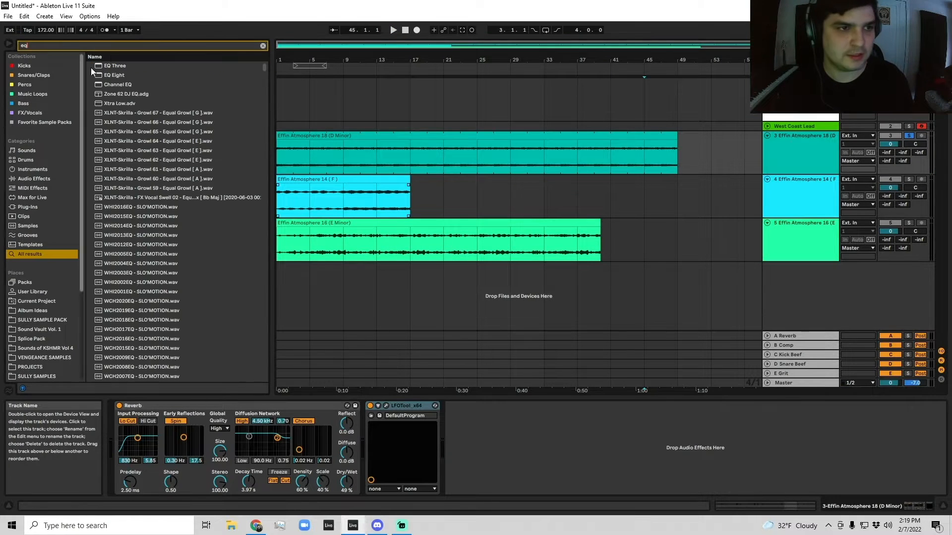
double_click(114, 75)
left_click(479, 423)
key("space")
left_click_drag(499, 443, 562, 453)
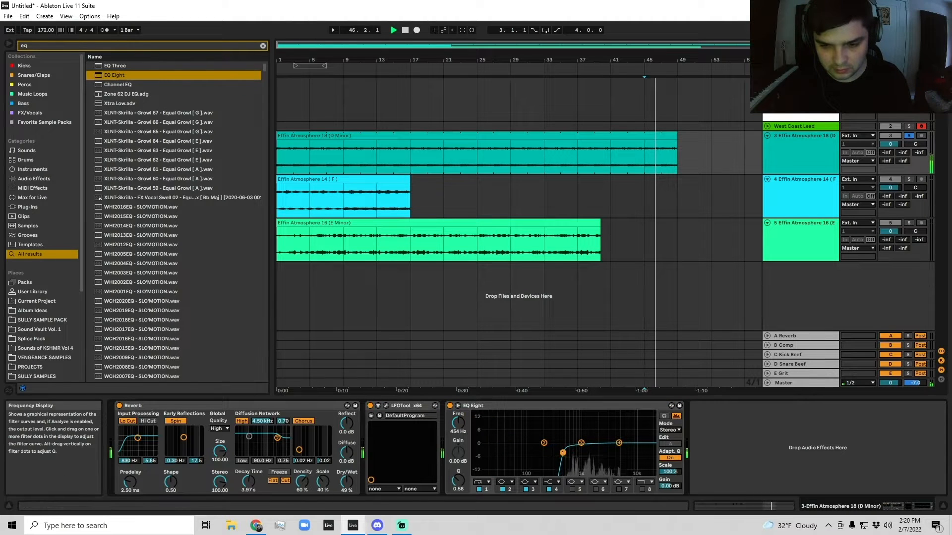
Step: Fold the existing devices, add the Subtle Stereo preset after EQ Eight, set its Rate to 0.62 Hz and fold it
double_click(495, 406)
double_click(389, 405)
double_click(292, 405)
key("ctrl+f")
type("subtle stereo")
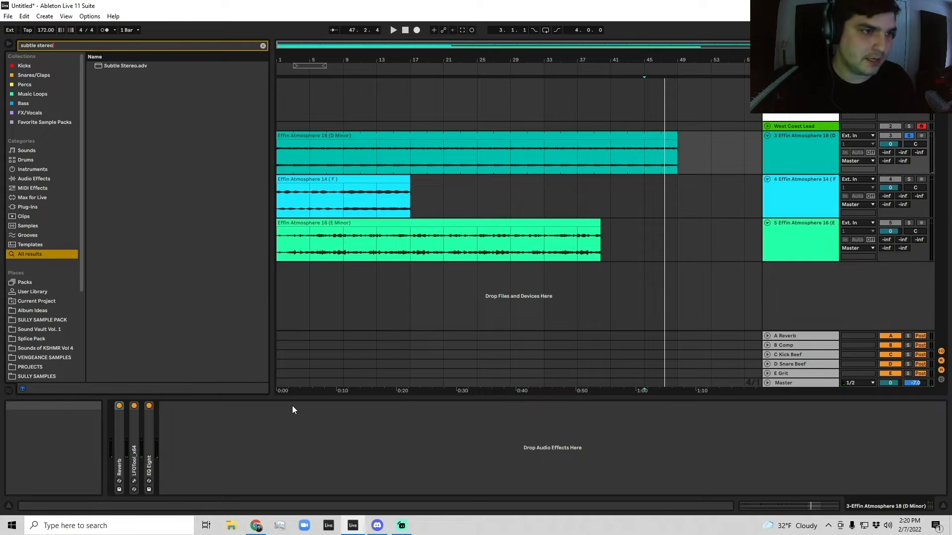
double_click(132, 67)
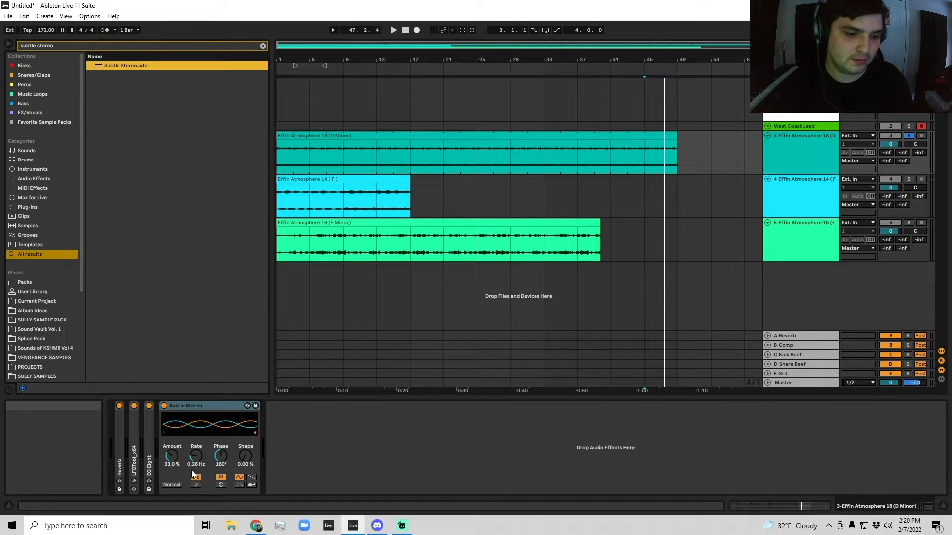
key("space")
left_click_drag(196, 458, 191, 417)
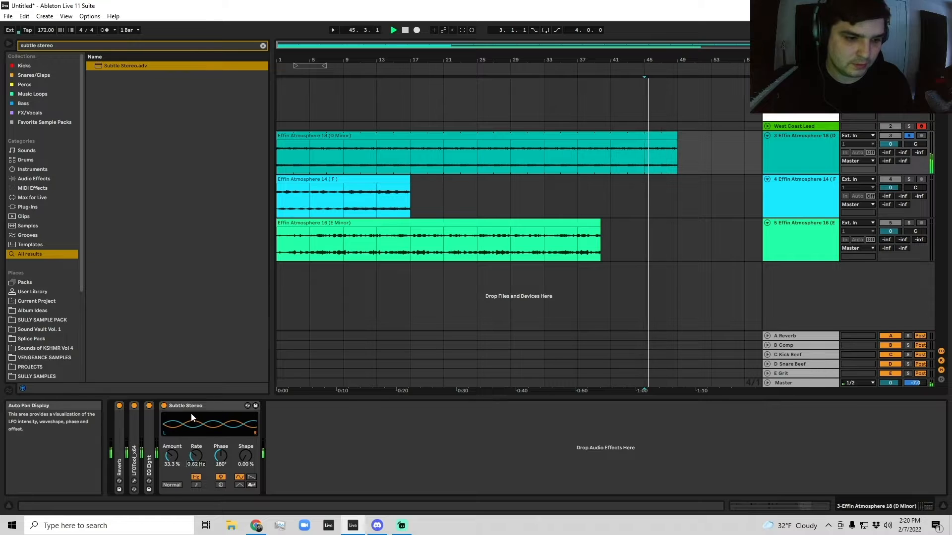
double_click(199, 405)
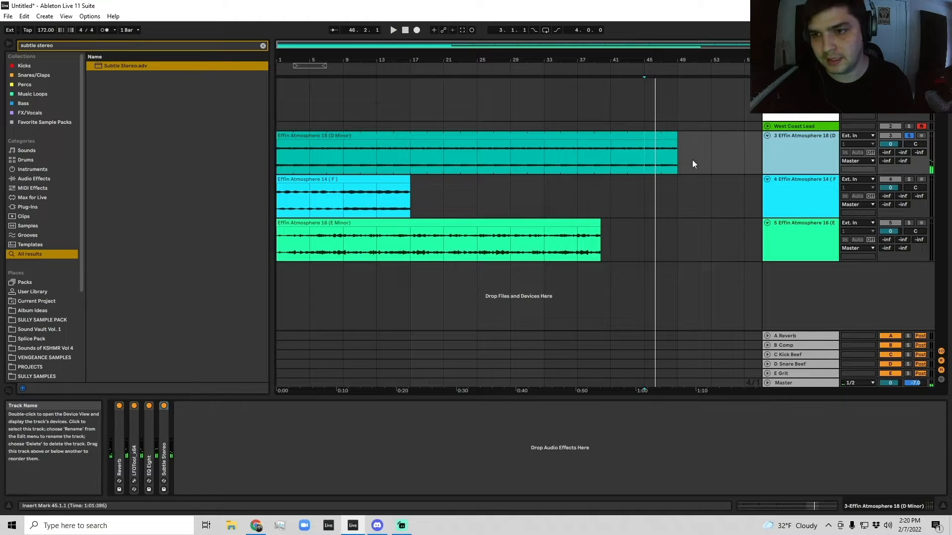
key("space")
Step: Solo the Effin Atmosphere 14 track, open its clip and play it back
left_click(704, 194)
left_click(834, 194)
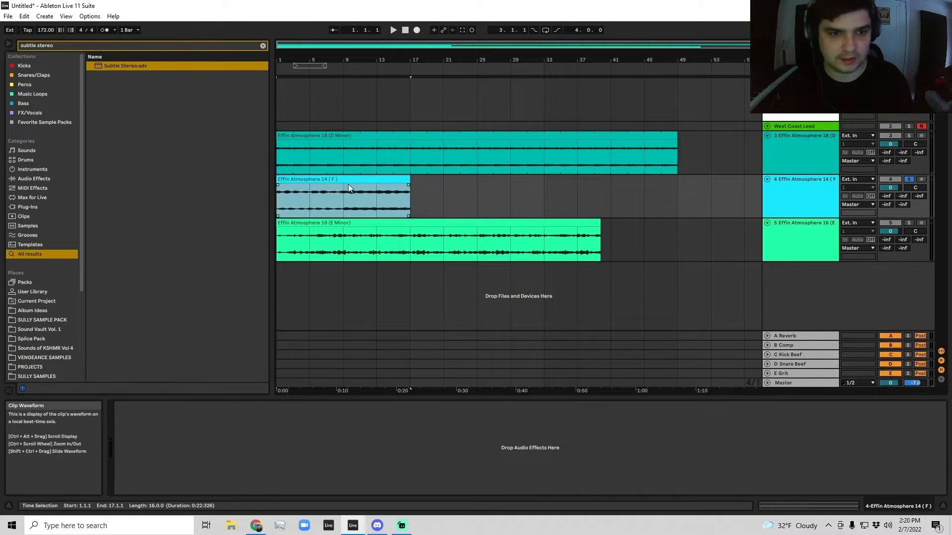
double_click(348, 184)
key("space")
left_click(419, 213)
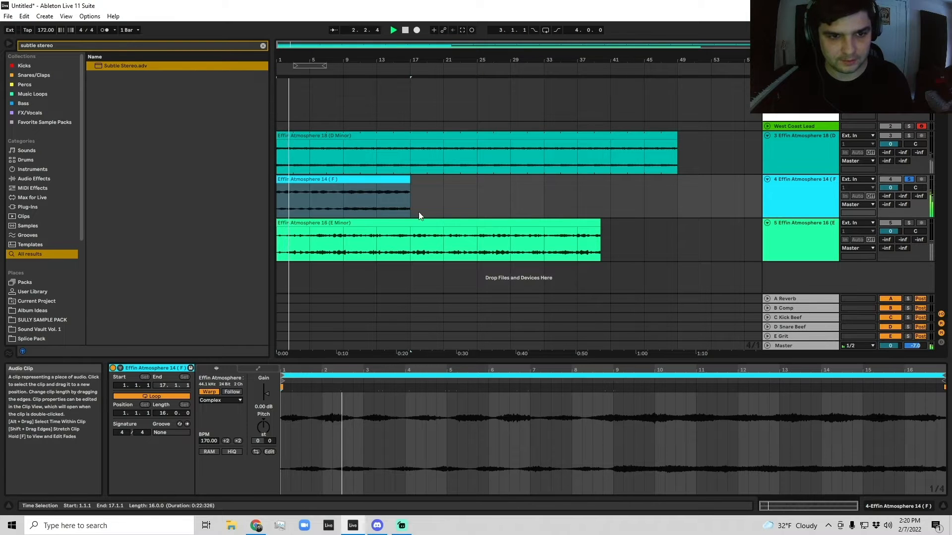
Step: Search the browser for "atmosphere" and audition the XLNT-Skrilla and Vocal Atmosphere samples
left_click(263, 47)
type("phere")
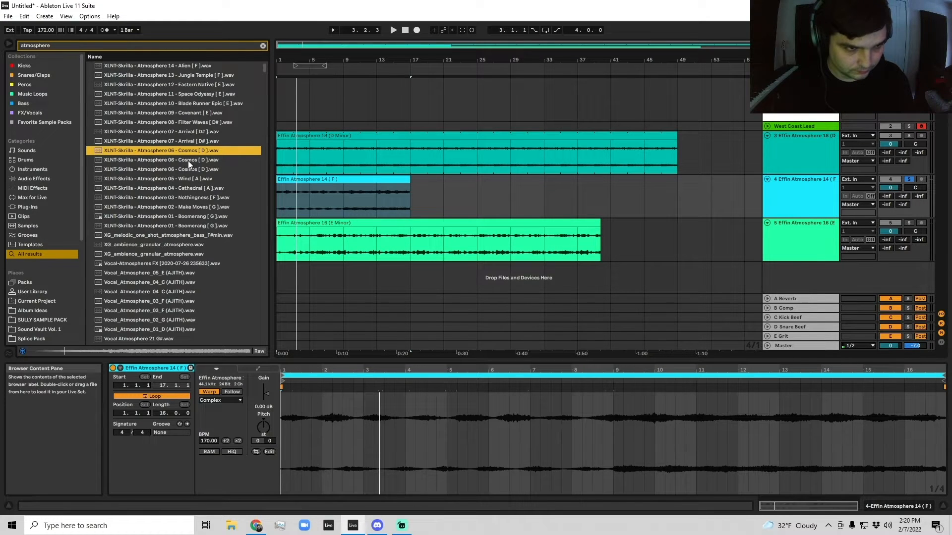
left_click(190, 142)
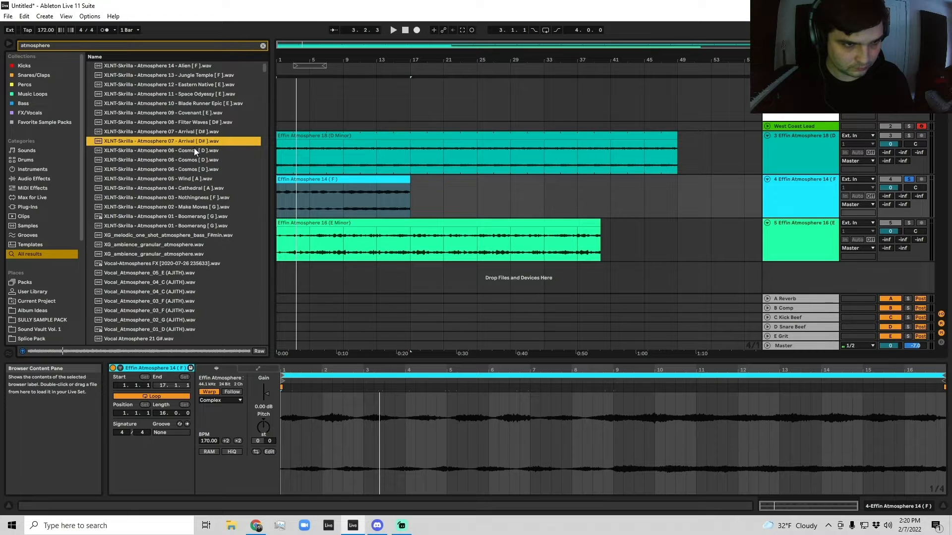
left_click(192, 122)
left_click(192, 113)
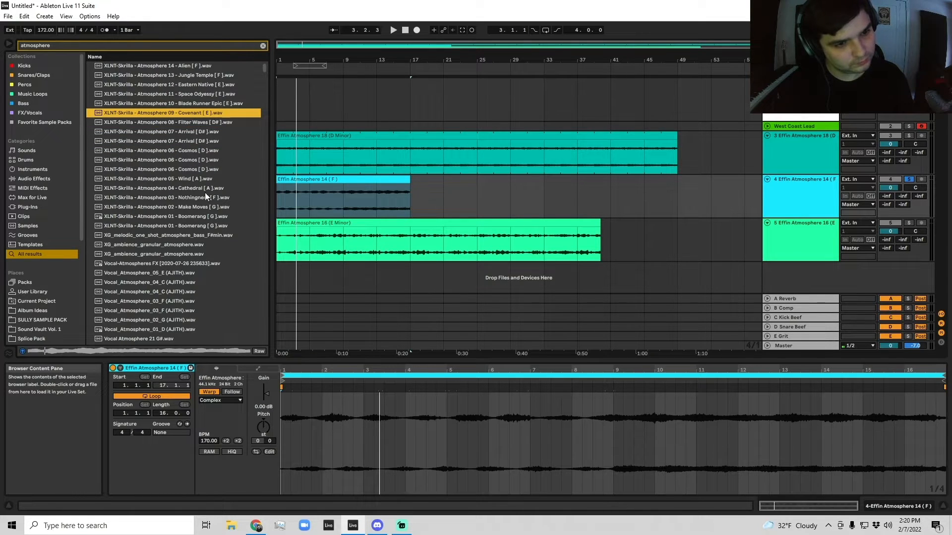
left_click(199, 205)
scroll(210, 221, "down", 5)
left_click(156, 180)
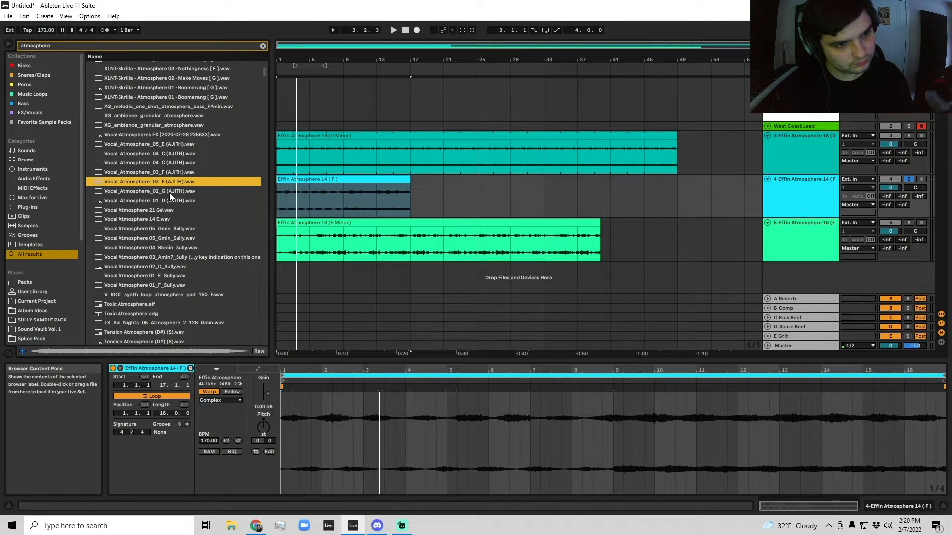
left_click(174, 219)
scroll(176, 208, "down", 3)
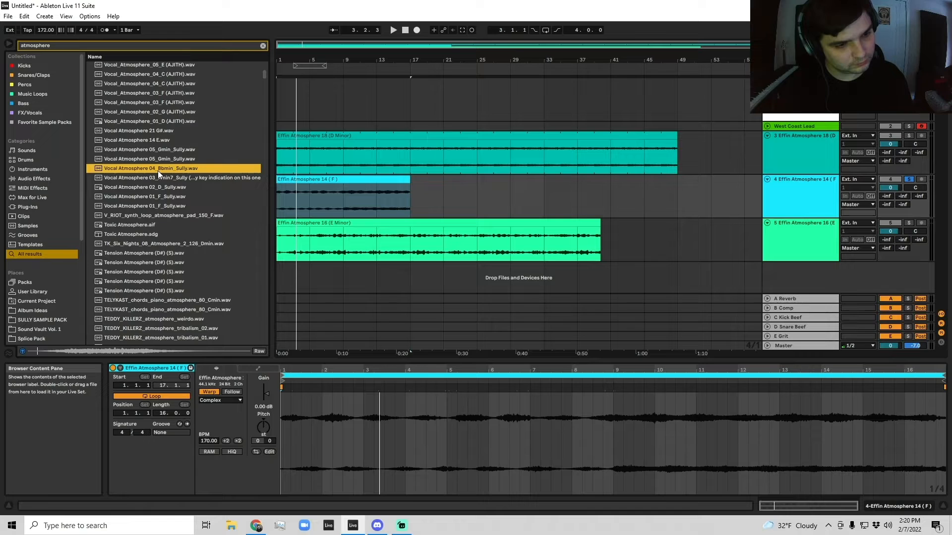
scroll(179, 196, "down", 1)
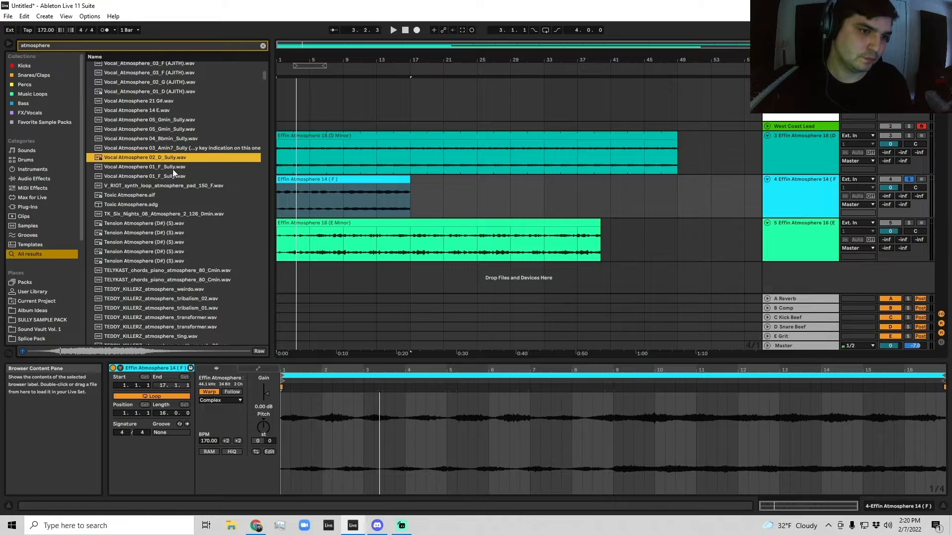
Step: Replace the Effin Atmosphere 14 clip with Vocal Atmosphere 02_D_Sully.wav at bar 1 and inspect its waveform
left_click_drag(172, 161, 379, 178)
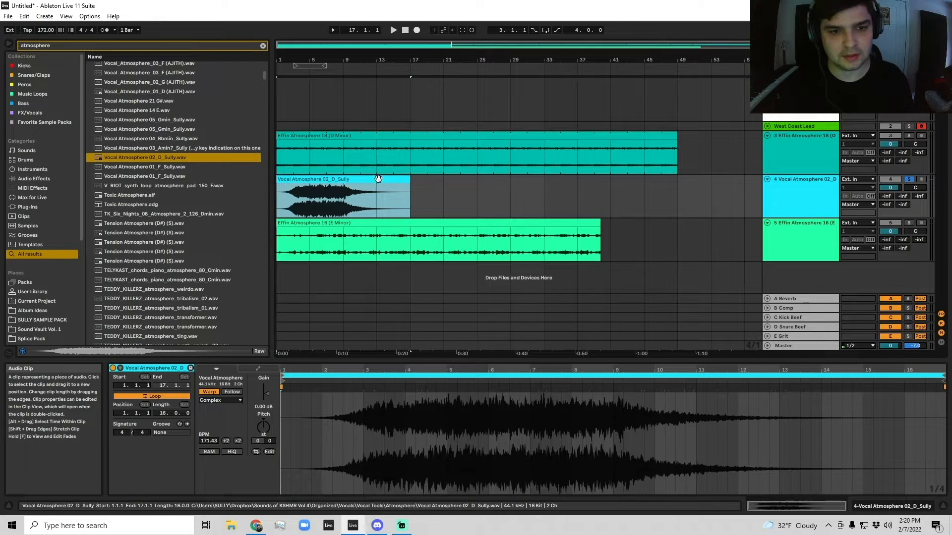
mouse_move(446, 425)
left_mouse_down()
mouse_move(526, 429)
mouse_move(453, 435)
left_mouse_up()
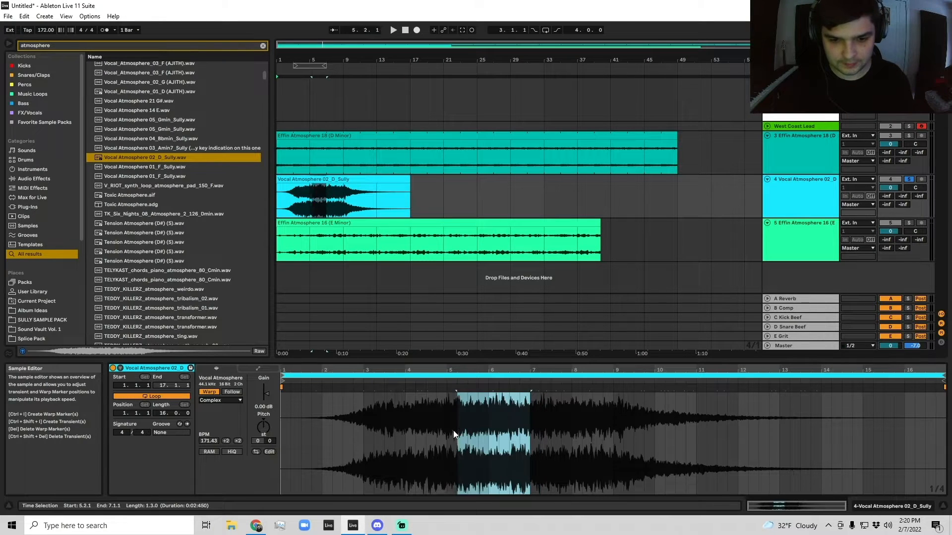
left_click(374, 175)
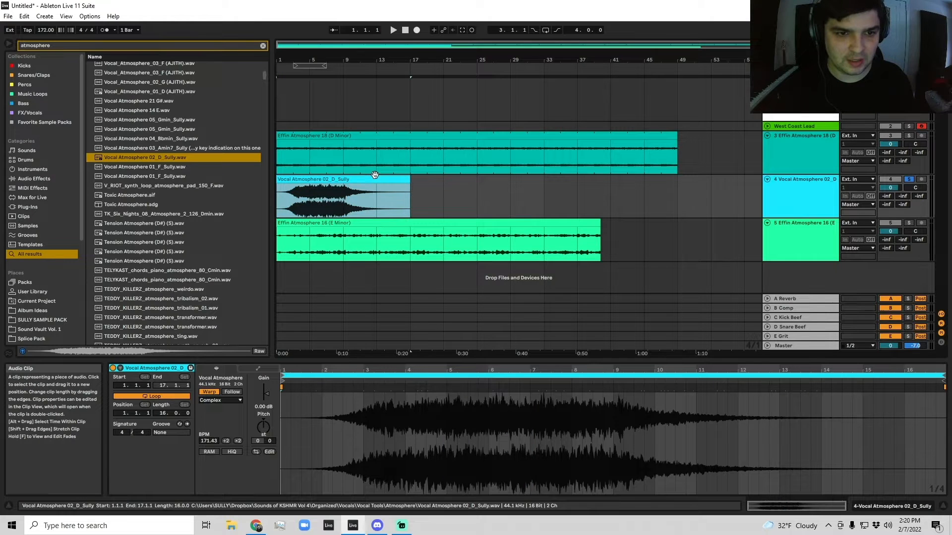
Step: Move the Effin Atmosphere 18 clip to start at bar 17 and add a locator named "Start" there
left_click_drag(330, 179, 346, 173)
left_click_drag(383, 136, 515, 143)
key("Up")
key("Up")
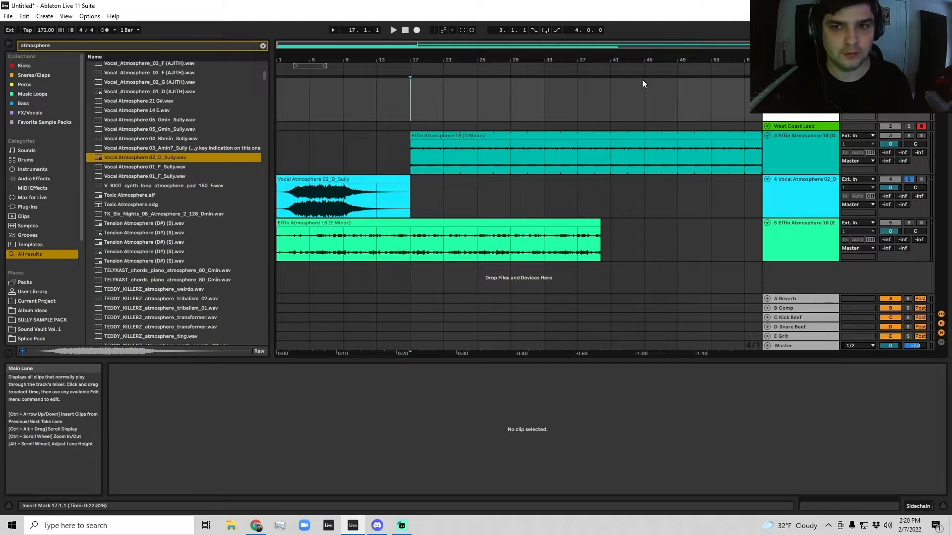
right_click(417, 71)
left_click(430, 87)
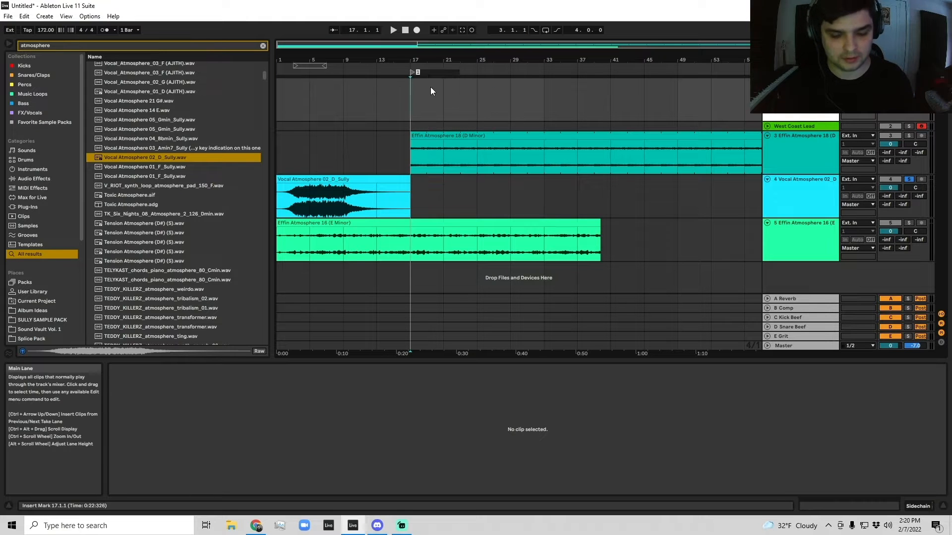
type("Start")
key("Return")
Step: Move the Vocal Atmosphere 02 clip to start at bar 13 and transpose it up 2 semitones
left_click_drag(343, 179, 443, 180)
scroll(408, 191, "up", 4)
double_click(433, 179)
left_click_drag(265, 430, 265, 424)
Step: Delete the part of the Vocal Atmosphere 02 clip after bar 17 and add a long fade-in to the remainder
left_click(486, 184)
left_click_drag(486, 184, 674, 188)
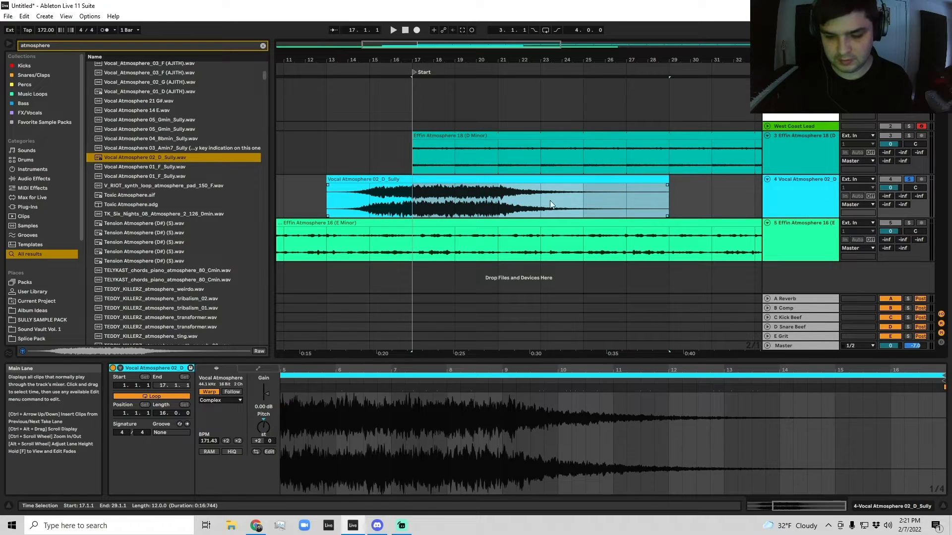
key("Delete")
left_click_drag(327, 185, 382, 202)
Step: Unsolo the Vocal Atmosphere 02 track during playback, trim its clip to start at bar 15 and lower the track volume
key("space")
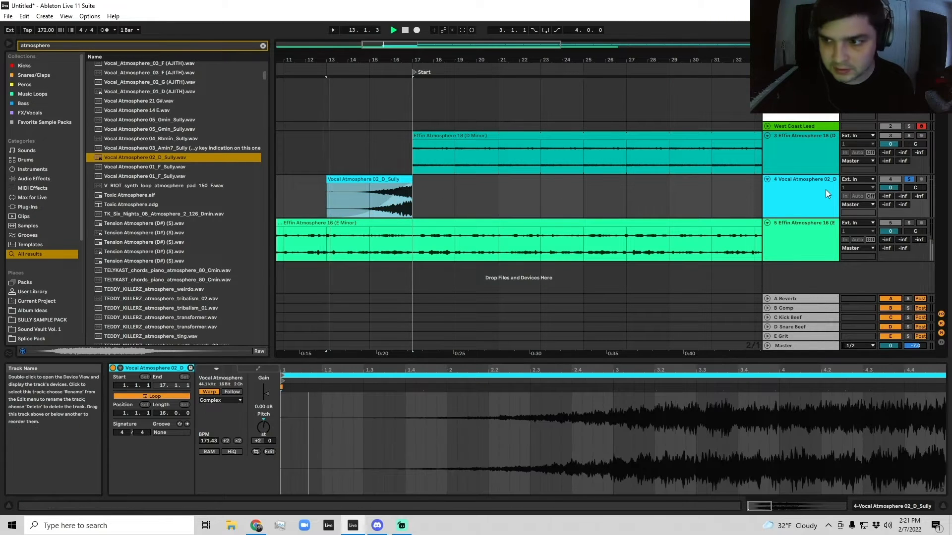
left_click(908, 179)
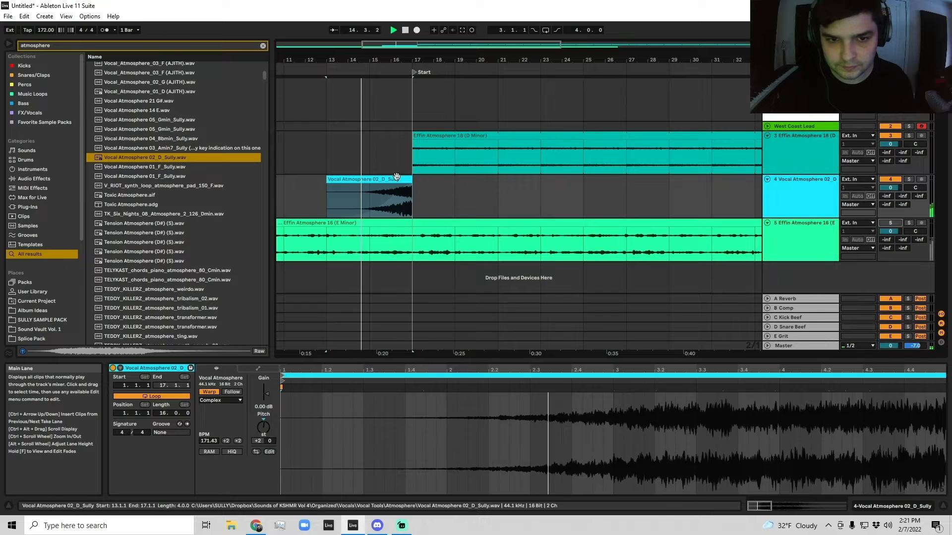
left_click(340, 185)
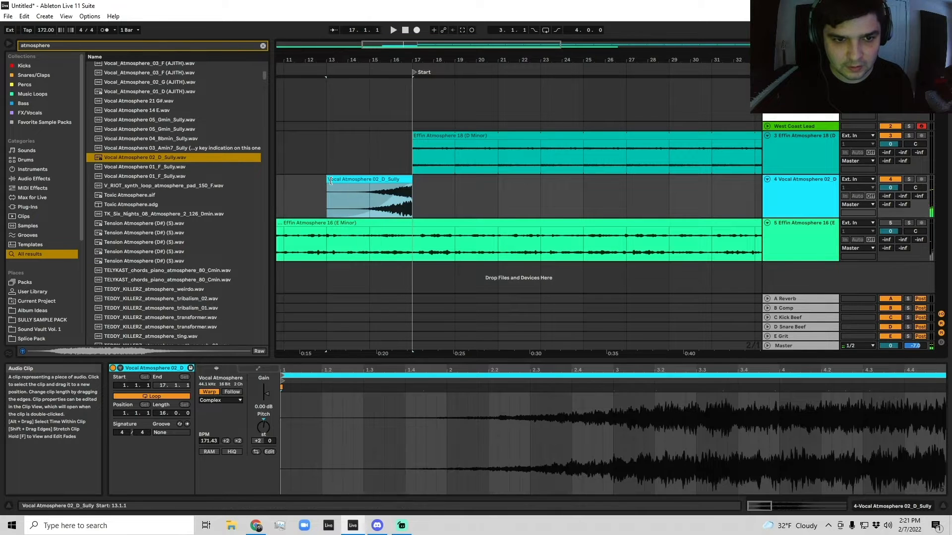
left_click_drag(327, 199, 370, 205)
left_click(398, 208)
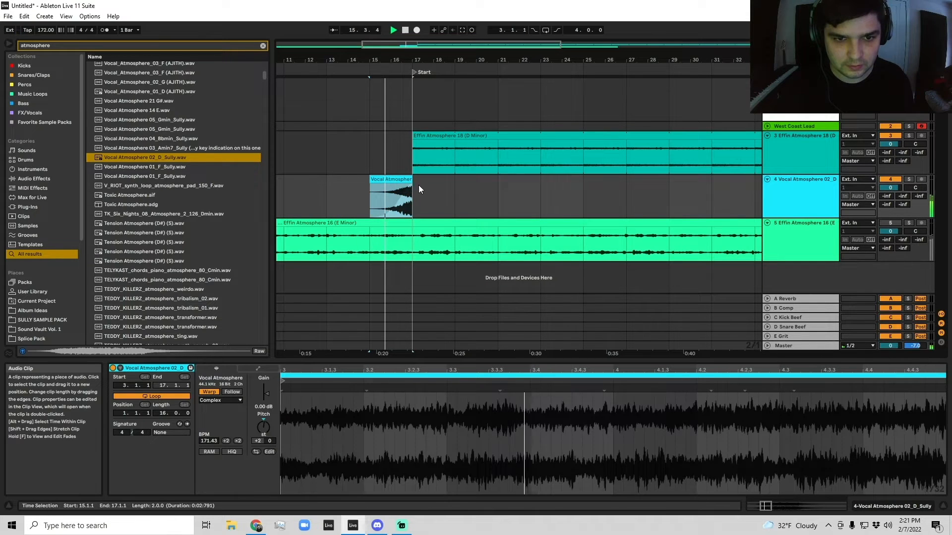
left_click_drag(890, 187, 890, 191)
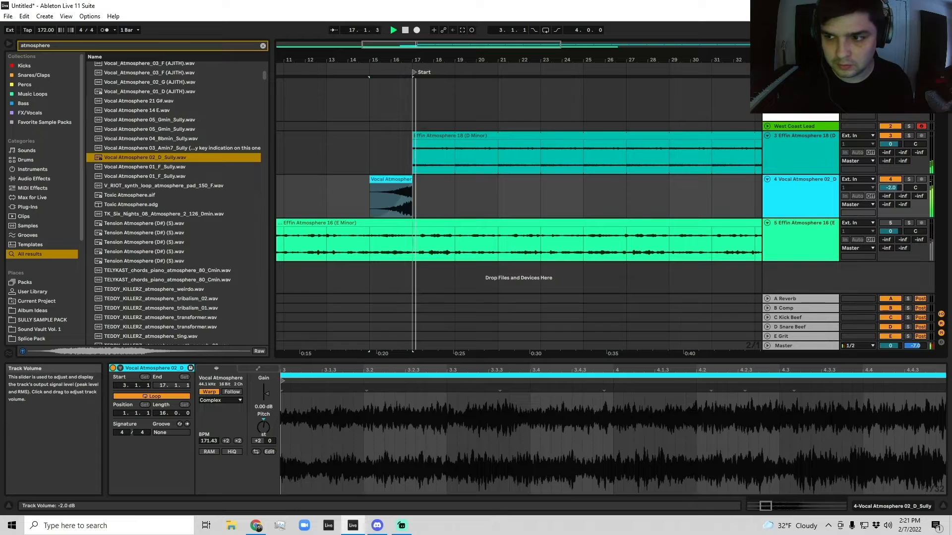
Step: Insert an audio track below Vocal Atmosphere 02 and browse the samples found by searching for "low impact"
right_click(799, 196)
left_click(830, 276)
key("ctrl+f")
type("low impact")
left_click_drag(264, 105, 246, 381)
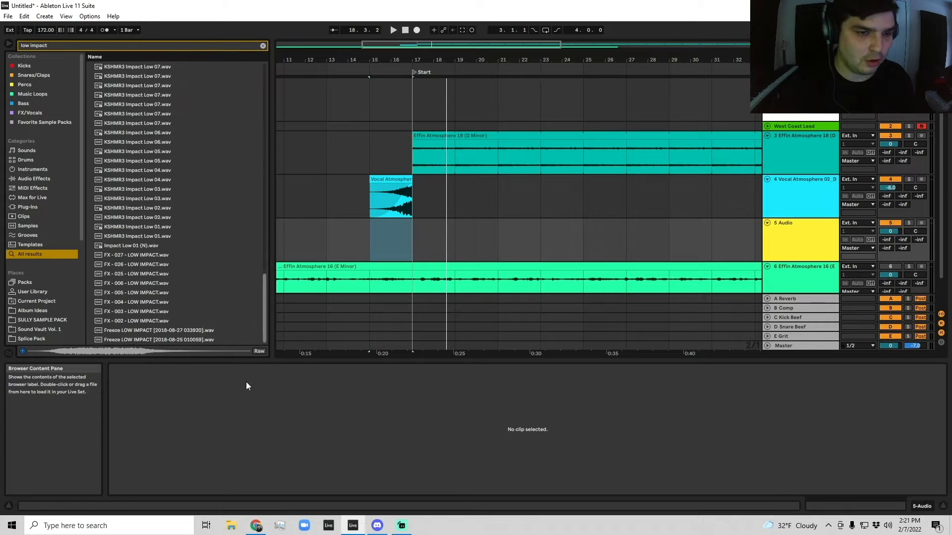
left_click_drag(264, 301, 269, 90)
left_click_drag(264, 126, 273, 334)
scroll(242, 272, "up", 5)
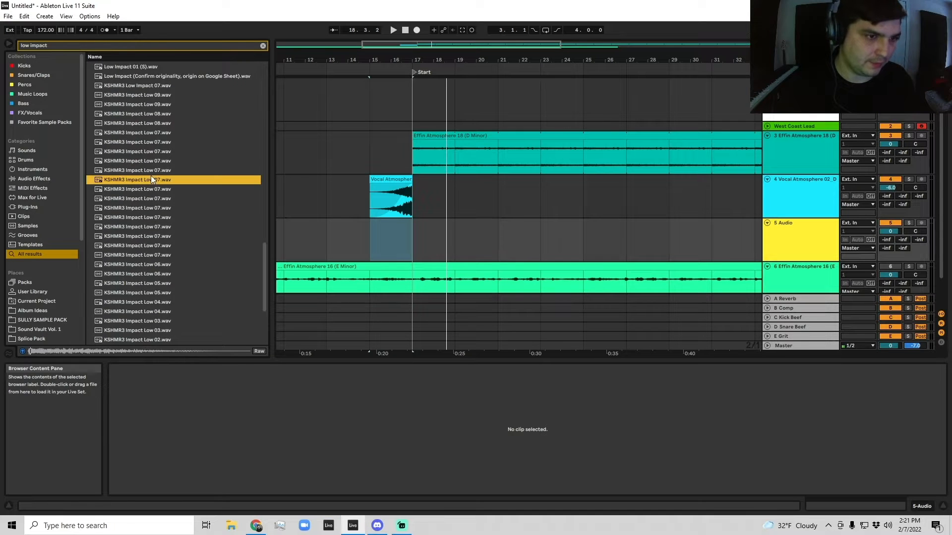
Step: Place KSHMR3 Impact Low 07.wav at bar 17 on the new track, turn off warping and lower the track to about -6 dB
left_click_drag(149, 179, 416, 243)
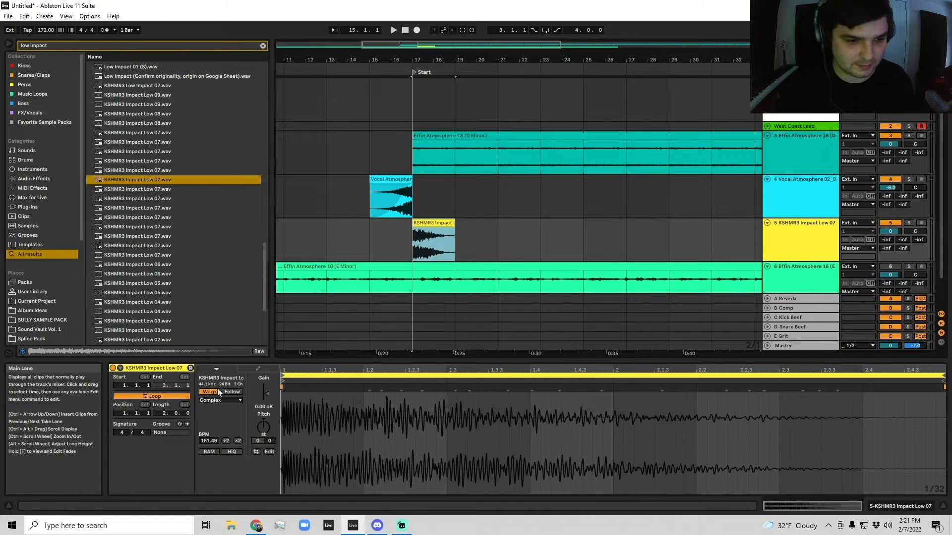
key("space")
left_click_drag(891, 231, 890, 237)
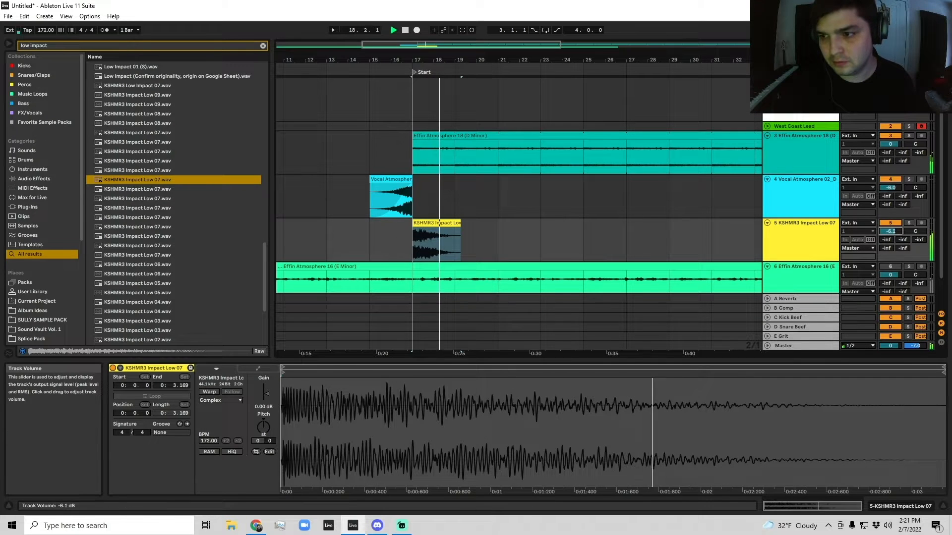
Step: Add ValhallaRoom to the Vocal Atmosphere 02 track and load its BladeRunner preset
left_click(388, 201)
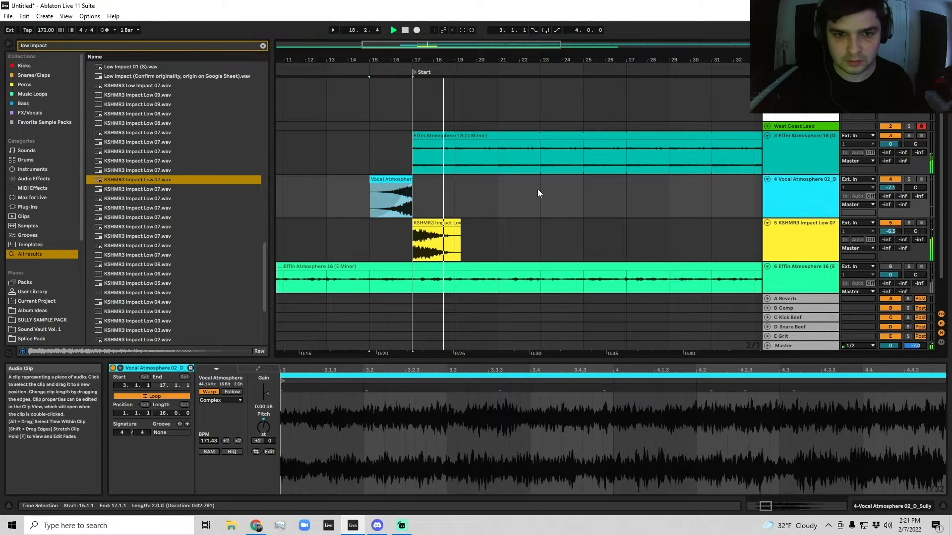
left_click(438, 181)
key("ctrl+f")
type("valhalla")
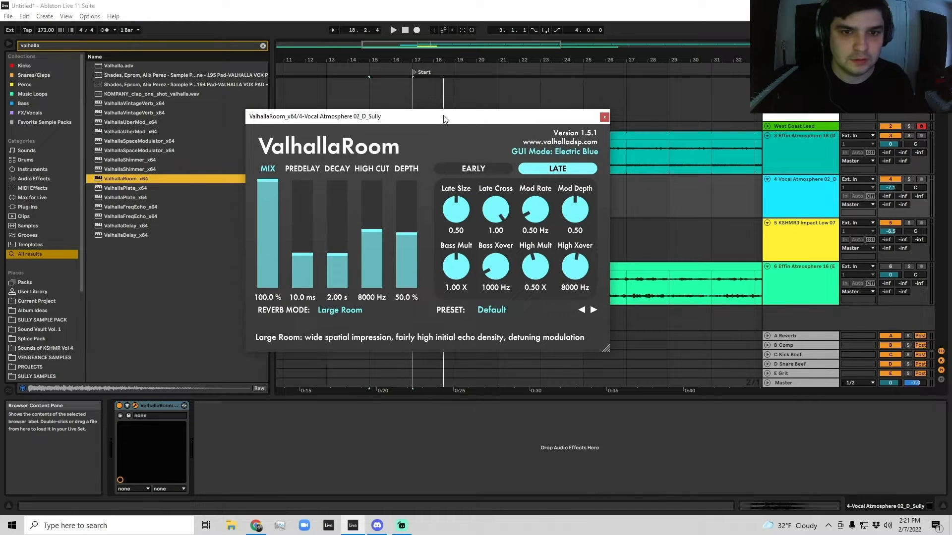
left_click_drag(445, 119, 485, 95)
left_click(525, 286)
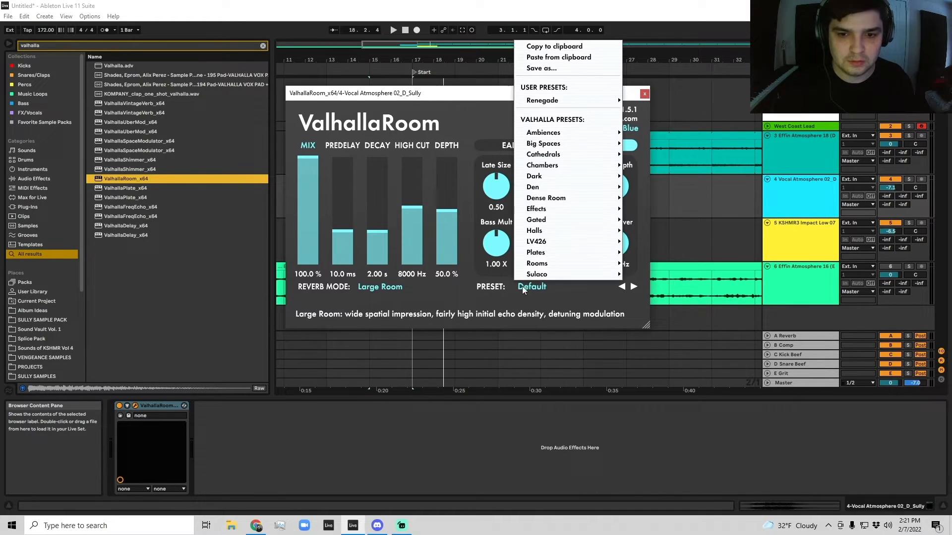
mouse_move(545, 187)
left_click(679, 210)
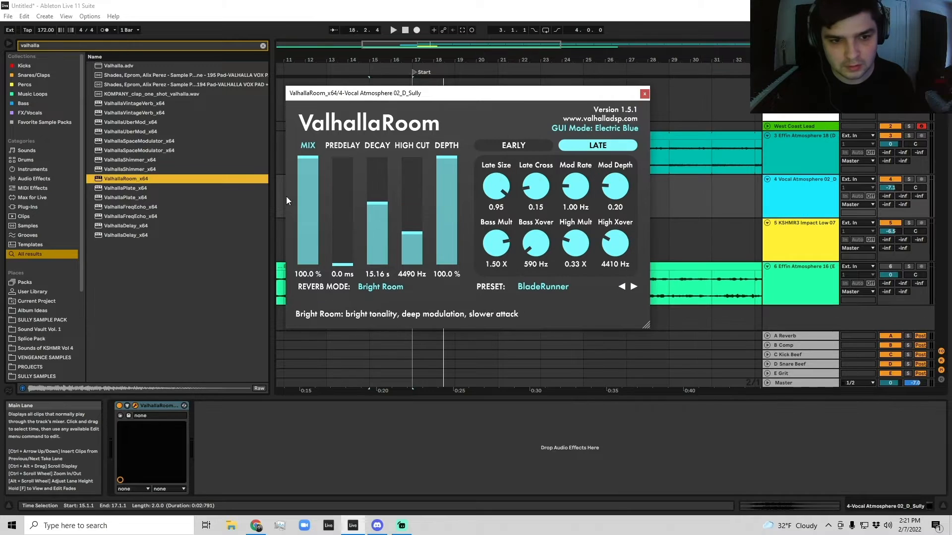
Step: Lower ValhallaRoom's mix and fine-tune its decay during playback, closing the plugin window when done
left_click_drag(307, 198, 304, 231)
key("space")
left_click_drag(381, 200, 385, 202)
left_click_drag(309, 220, 315, 218)
left_click(645, 94)
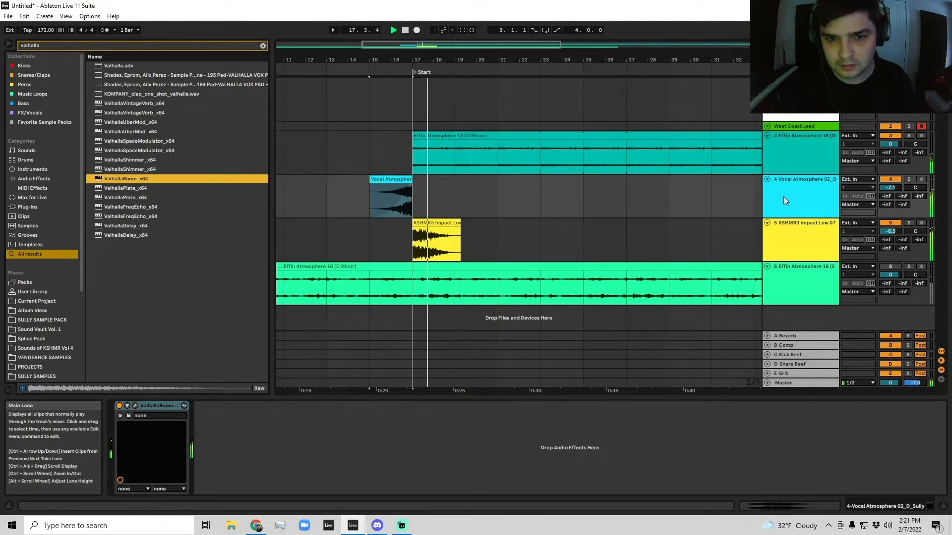
Step: Lower the Vocal Atmosphere 02 track volume to -8.2 dB while listening against the other atmosphere
left_click(786, 200)
scroll(612, 206, "right", 2)
left_click_drag(890, 187, 890, 191)
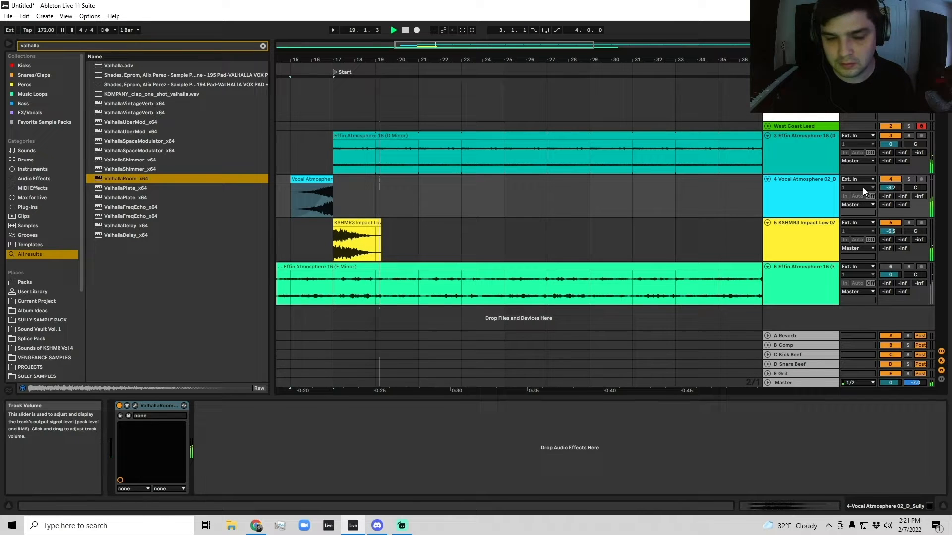
scroll(531, 223, "left", 2)
left_click(784, 166)
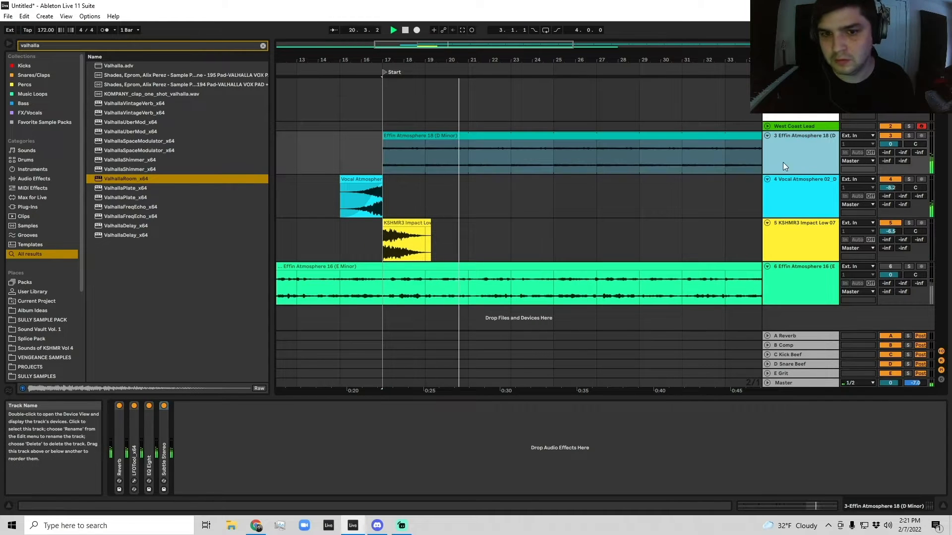
left_click(790, 203)
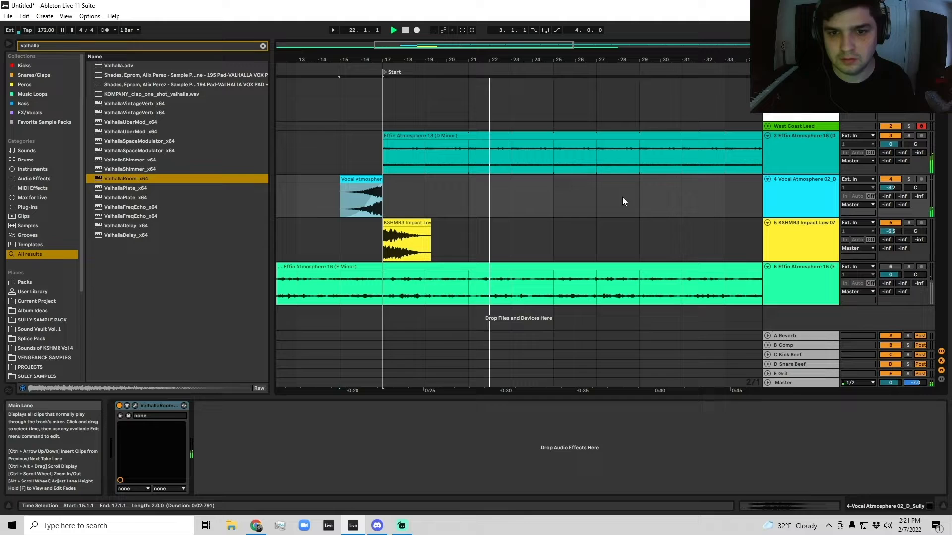
Step: Duplicate the Vocal Atmosphere 02 swell every eight bars to bars 23, 31 and 39, select all four clips and stop playback
left_click_drag(513, 192, 336, 186)
key("ctrl+d")
left_click_drag(501, 61, 453, 42)
key("ctrl+d")
key("ctrl+d")
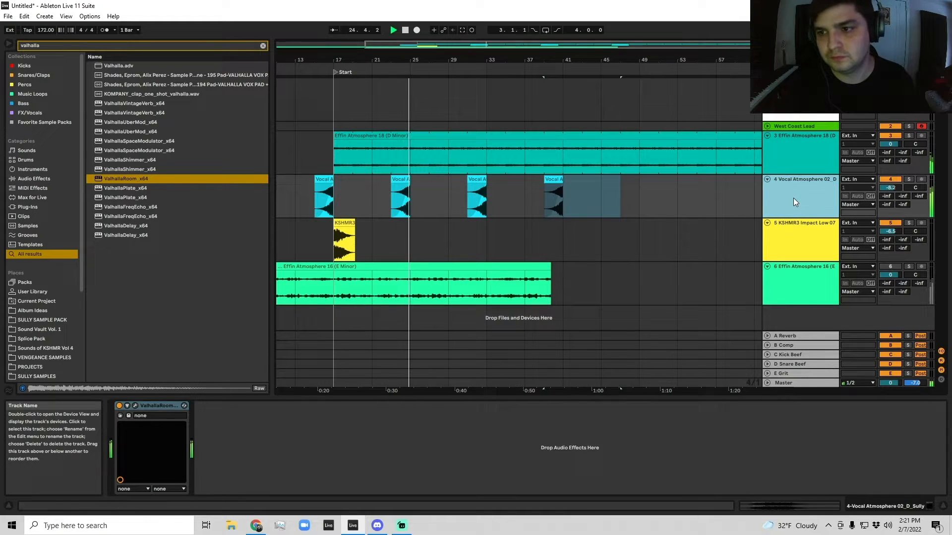
double_click(323, 180)
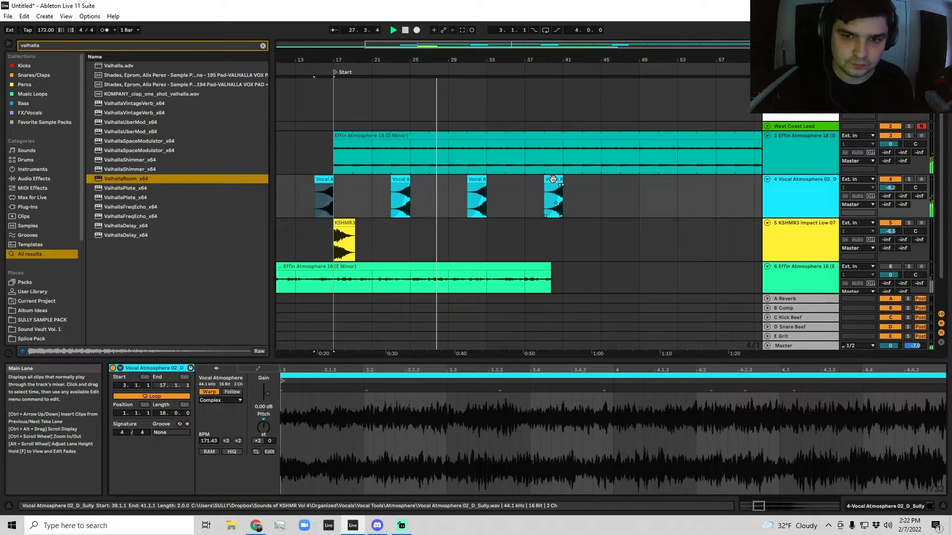
left_click(552, 180, "shift")
scroll(614, 203, "right", 1)
scroll(533, 200, "left", 4)
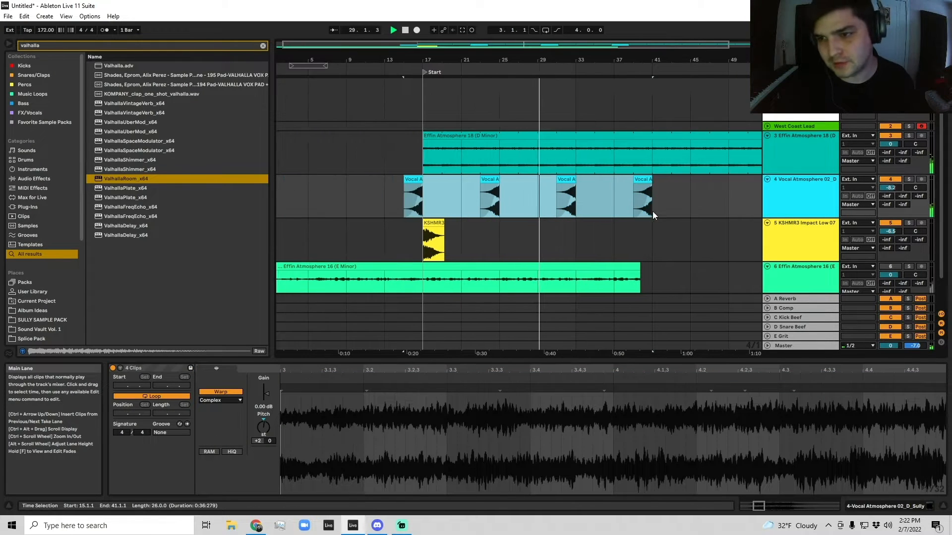
key("space")
Step: Solo the Effin Atmosphere 16 track and move its clip to start at bar 17, checking it with playback
scroll(595, 201, "down", 1)
scroll(396, 203, "right", 2)
left_click(375, 212)
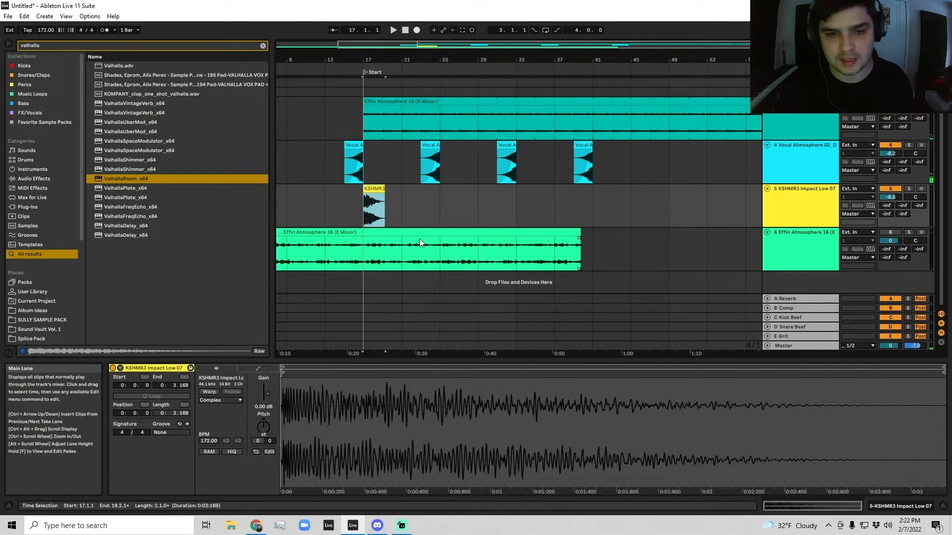
left_click(577, 246)
left_click(889, 244)
left_click(908, 232)
left_click(413, 232)
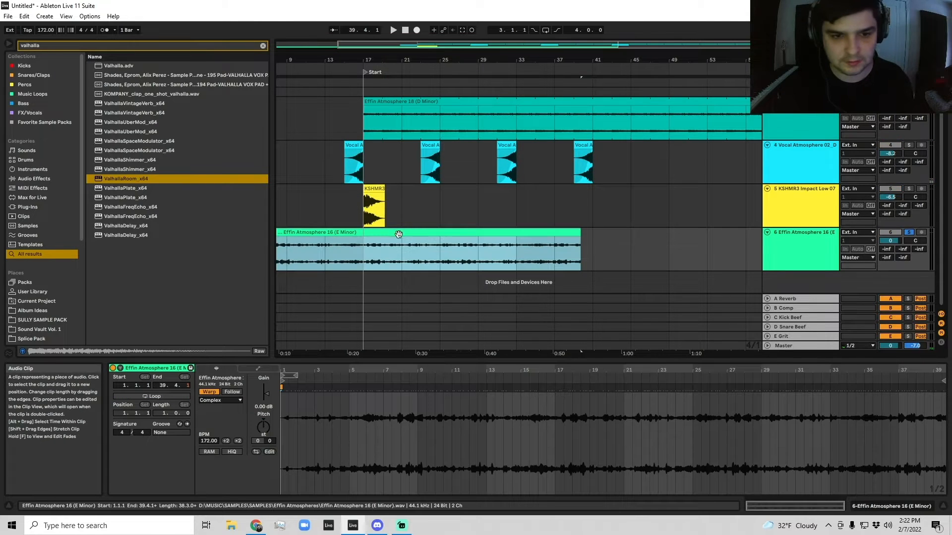
scroll(395, 245, "left", 2)
left_click_drag(330, 234, 482, 234)
key("space")
key("space")
Step: Audition the Effin Atmosphere 16 clip and set its loop and start to 1.3.1 in the sample
left_click_drag(445, 60, 445, 135)
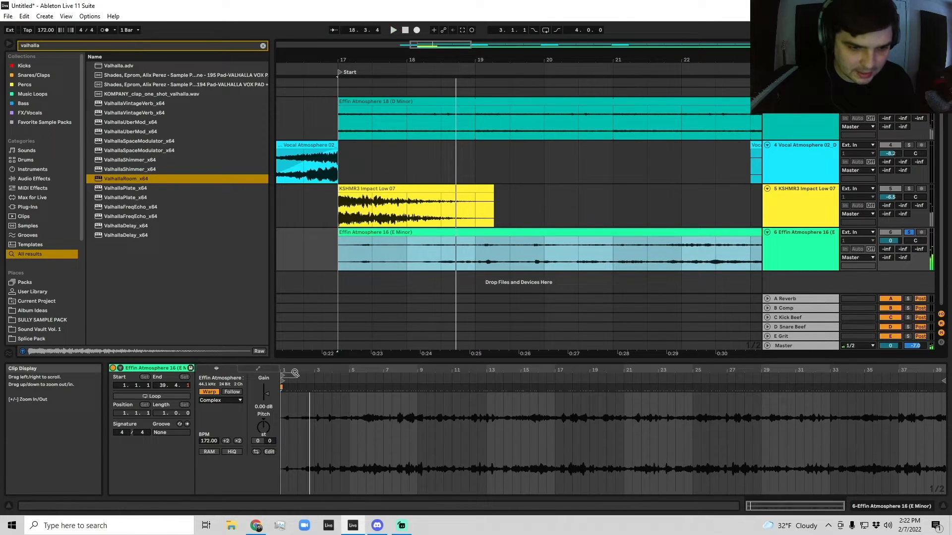
key("space")
left_click_drag(297, 372, 335, 390)
mouse_move(313, 424)
left_mouse_down()
mouse_move(346, 424)
mouse_move(313, 429)
left_mouse_up()
double_click(308, 427)
key("ctrl+l")
key("space")
left_click(410, 239)
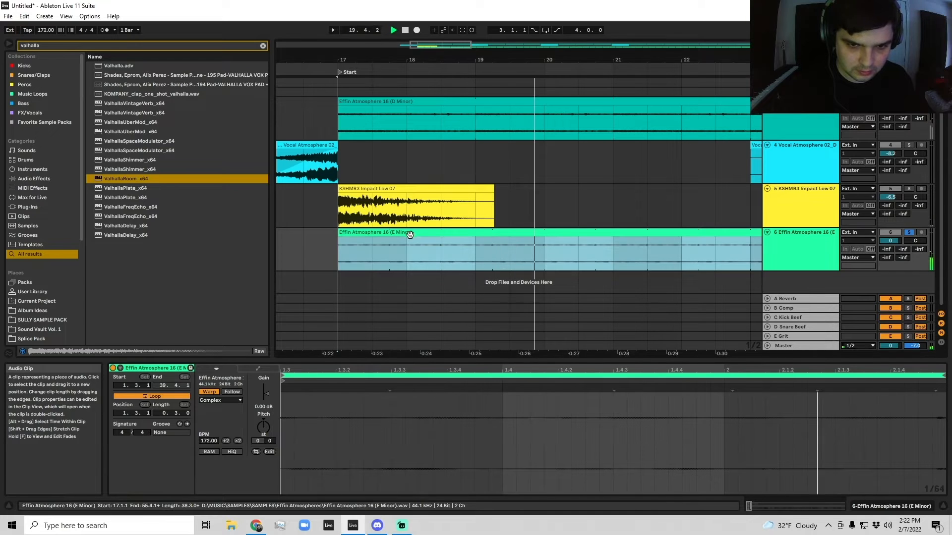
Step: Turn on the metronome and play the Effin Atmosphere 16 clip from bar 17 to check its timing
left_click(337, 240)
left_click(105, 30)
key("space")
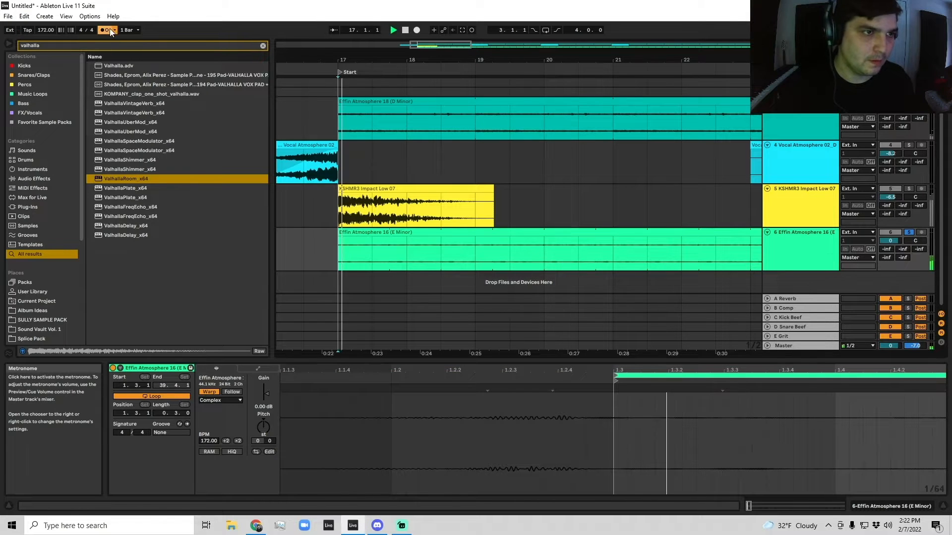
left_click(371, 233)
key("space")
Step: Cut the Effin Atmosphere 16 clip down to the half bar from 17.1.1 to 17.3.1 and play it
left_click_drag(402, 376, 397, 364)
left_click(372, 258)
left_click_drag(367, 257, 407, 253)
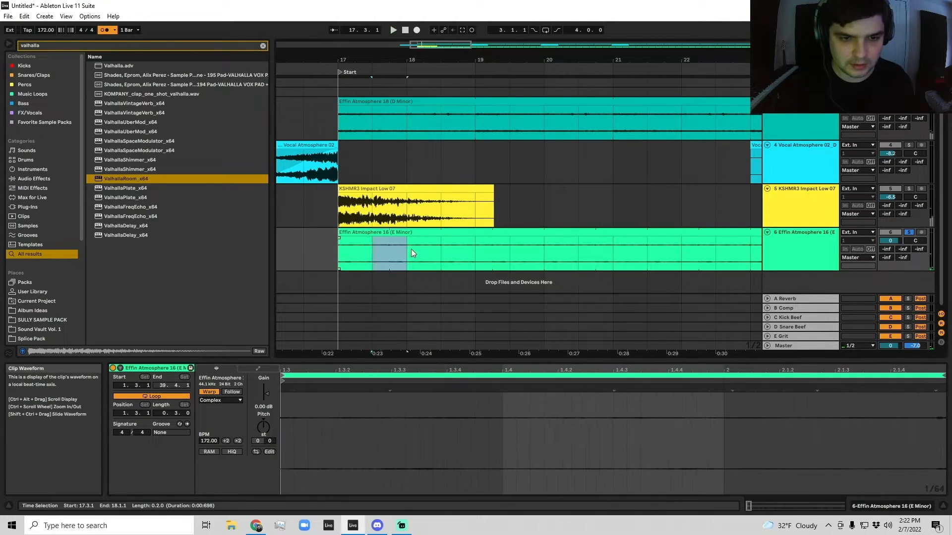
key("Delete")
left_click(441, 233)
key("Delete")
left_click(354, 233)
key("space")
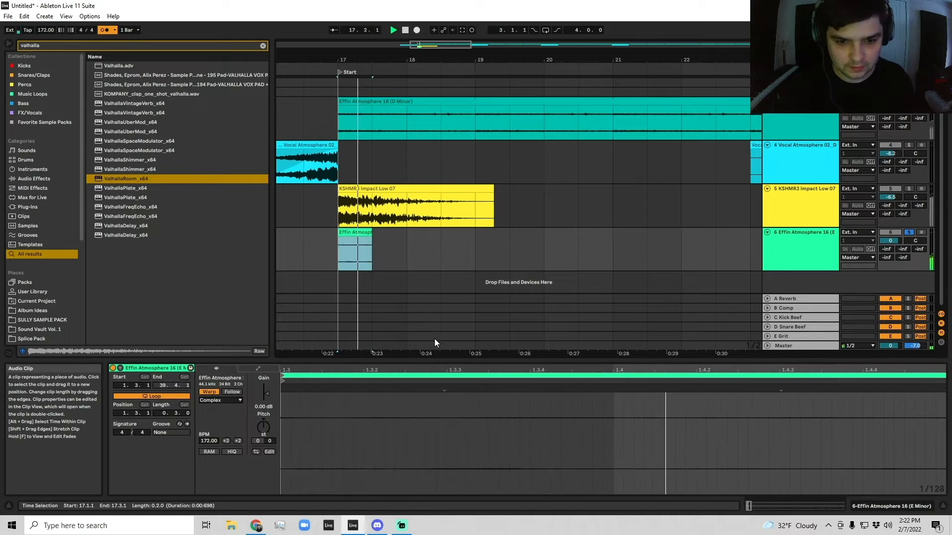
Step: Repeat the half-bar Effin Atmosphere 16 clip every two bars from bar 17 up to bar 49
left_click_drag(419, 255, 334, 256)
left_click(443, 255)
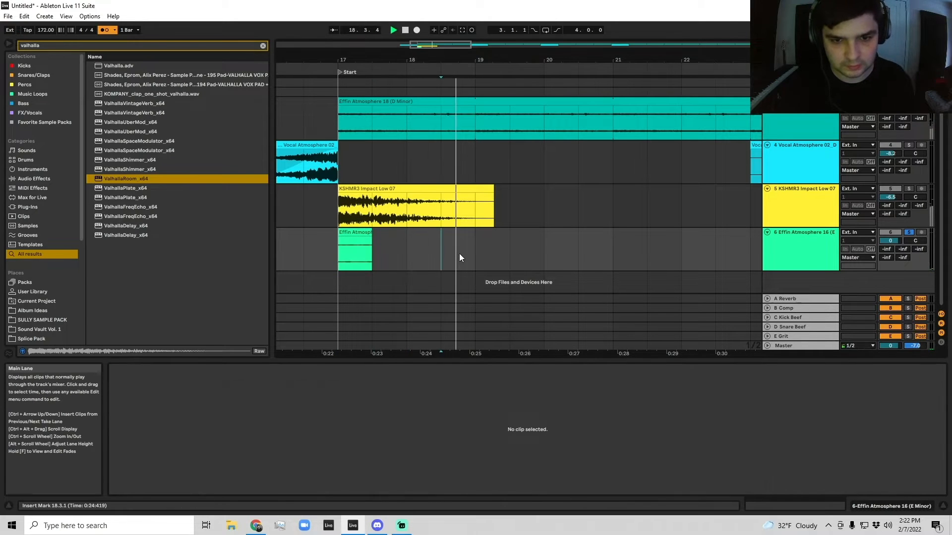
key("ctrl+d")
key("ctrl+d")
key("ctrl+d")
key("ctrl+d")
key("ctrl+d")
key("ctrl+d")
key("ctrl+d")
key("ctrl+d")
key("ctrl+d")
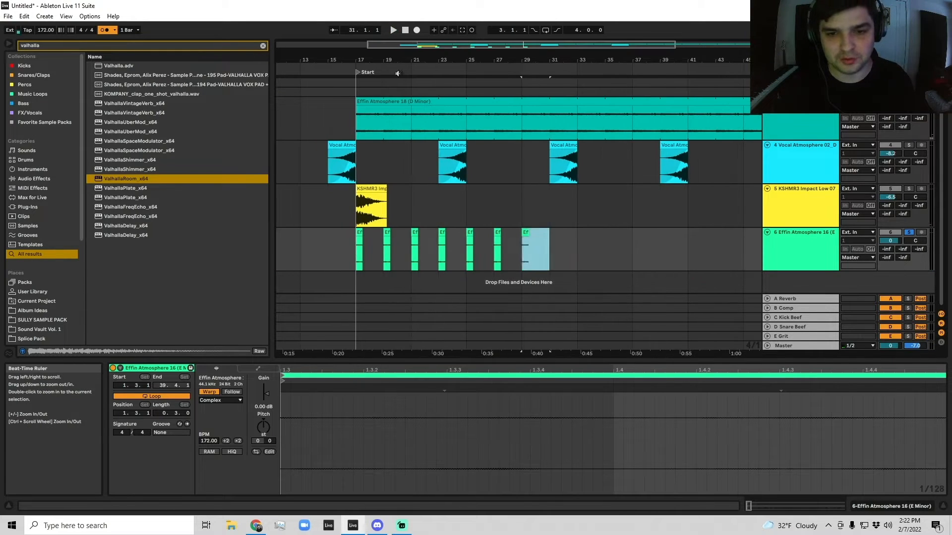
key("ctrl+d")
key("ctrl+d")
key("ctrl+d")
key("ctrl+d")
key("ctrl+d")
key("ctrl+d")
key("ctrl+d")
key("ctrl+d")
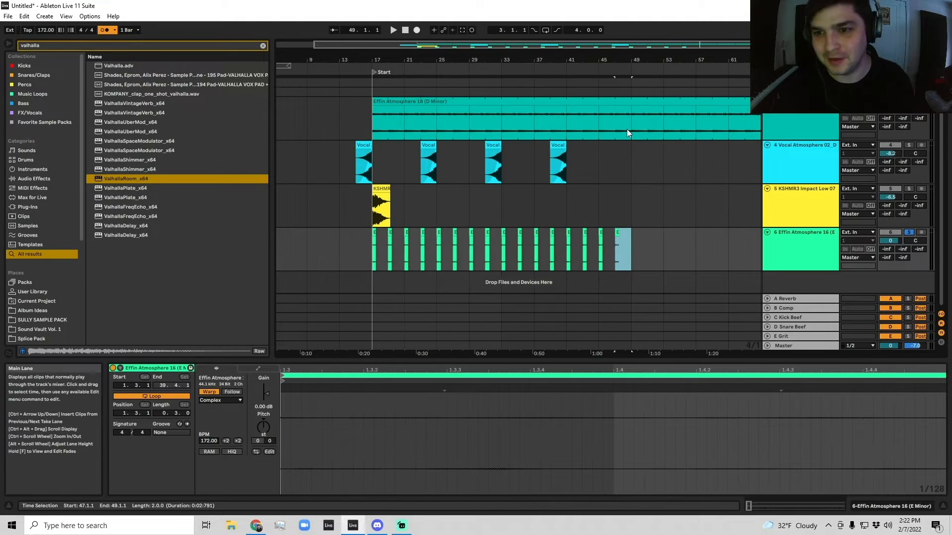
Step: Undo the last duplications of the Effin Atmosphere 16 clip back to bar 41
key("ctrl+z")
key("ctrl+z")
key("ctrl+z")
key("ctrl+z")
key("ctrl+z")
Step: Select all the half-bar Effin Atmosphere 16 clips from bar 17 to 41 and raise their clip gain to 23.4 dB
left_click_drag(631, 252, 317, 250)
left_click_drag(378, 252, 545, 251)
key("z")
left_click(749, 239, "shift")
key("shift+Right")
key("shift+Right")
key("minus")
key("shift+Right")
key("shift+Right")
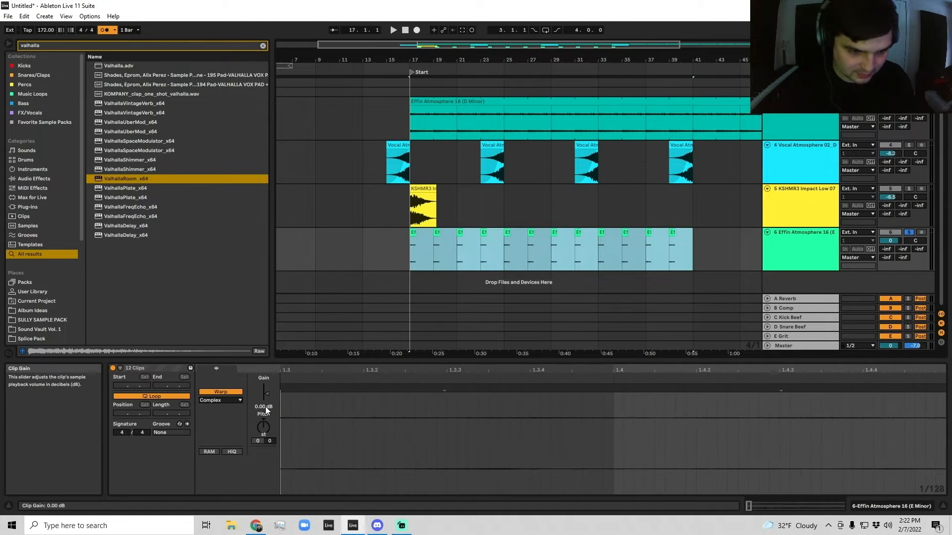
left_click_drag(267, 409, 266, 366)
Step: Add a long fade-out over roughly the second half of the Effin Atmosphere 16 clip at bar 17 and play it
left_click(408, 267)
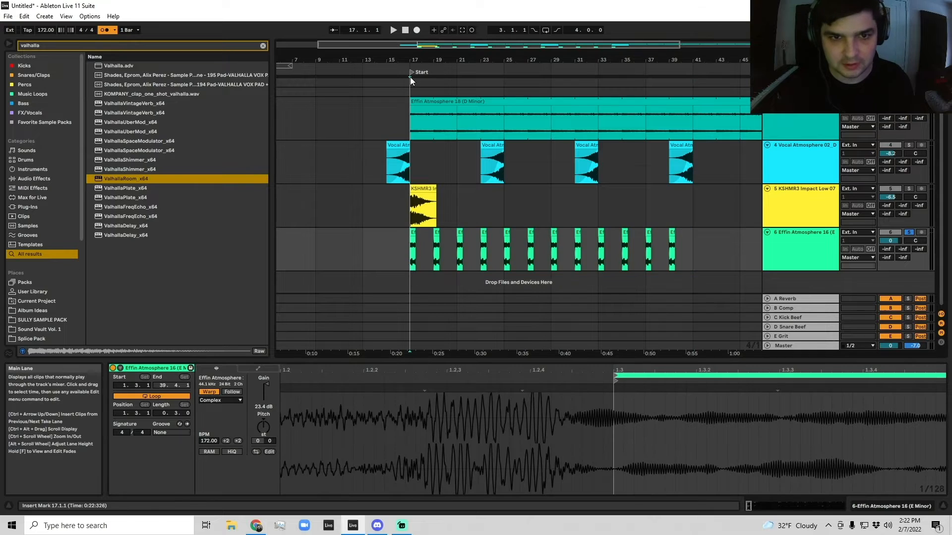
key("plus")
key("plus")
key("plus")
key("plus")
key("plus")
left_click(298, 247)
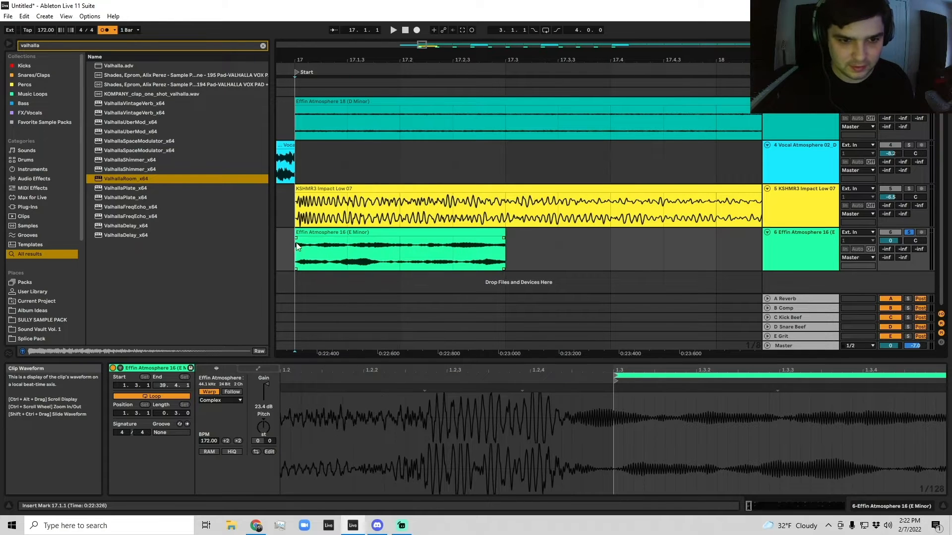
left_click_drag(502, 241, 370, 242)
key("space")
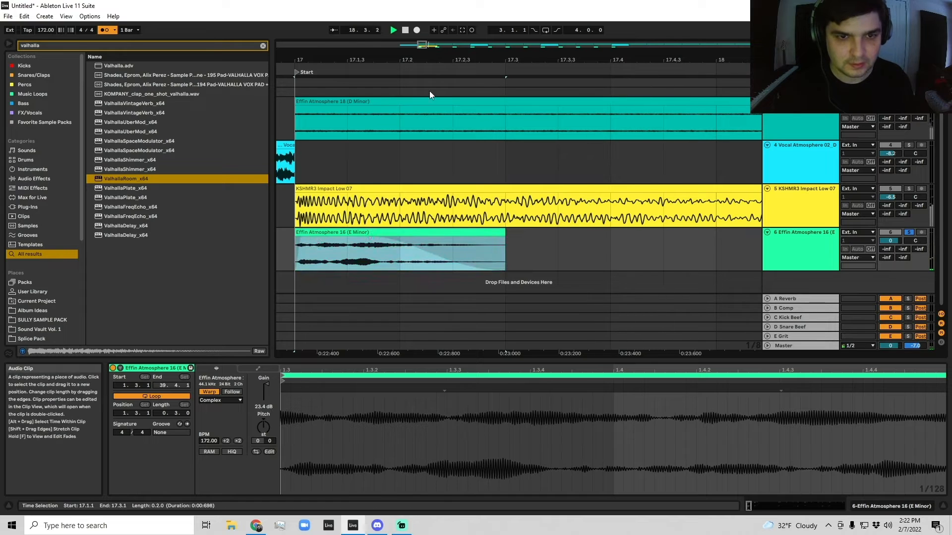
Step: Add matching long fade-outs to the Effin Atmosphere 16 clips at bars 19, 21 and 23
key("minus")
key("minus")
key("minus")
key("minus")
key("minus")
left_click(530, 241)
key("minus")
key("minus")
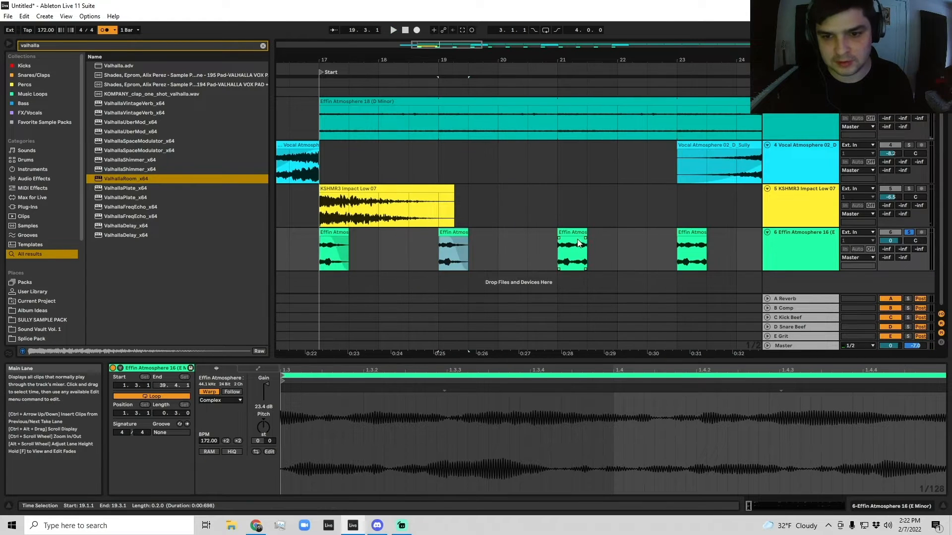
key("minus")
scroll(528, 263, "right", 5)
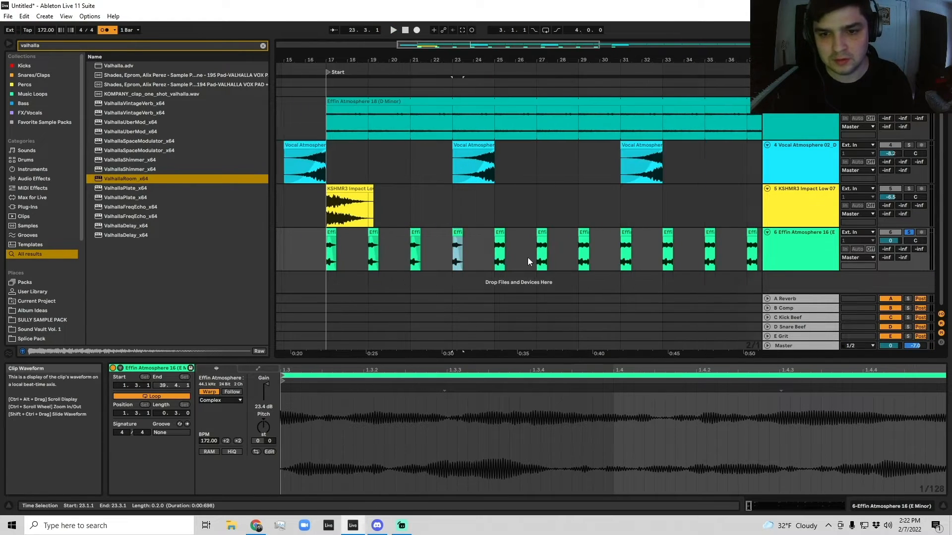
Step: Delete the Effin Atmosphere 16 clips from bar 25 to bar 41
left_click_drag(461, 256, 652, 239)
key("minus")
key("minus")
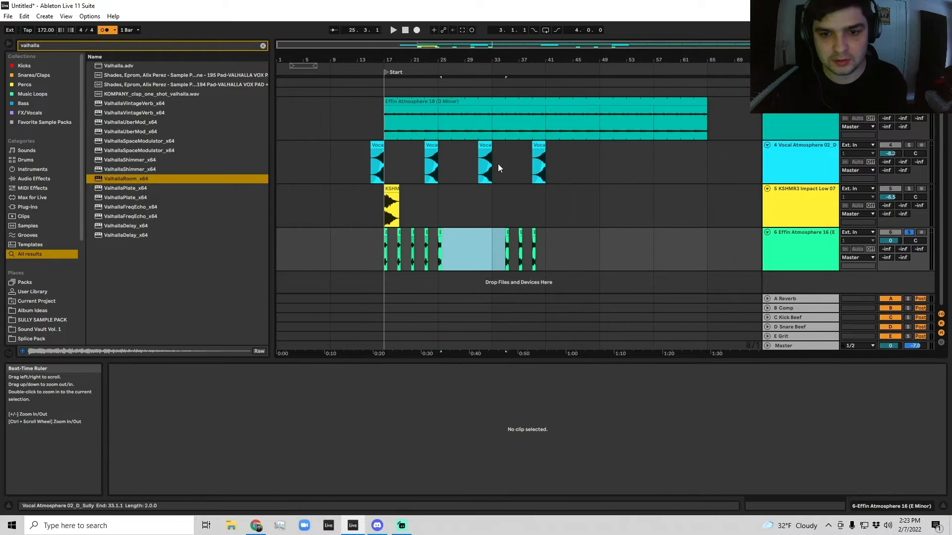
key("Delete")
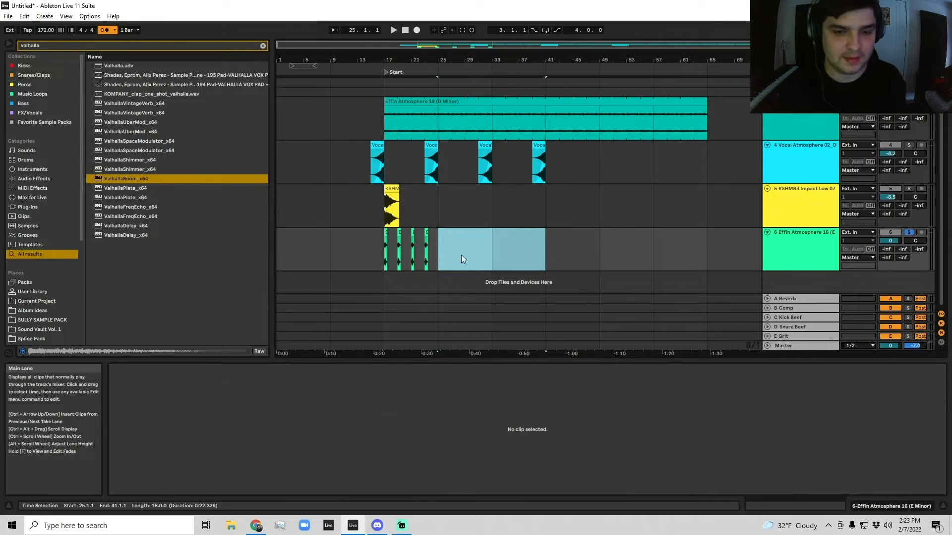
Step: Select bars 17 to 25 of the Effin Atmosphere 16 track and duplicate the four faded clips repeatedly up to bar 65
left_click_drag(461, 255, 370, 257)
left_click(412, 257)
left_click(438, 262)
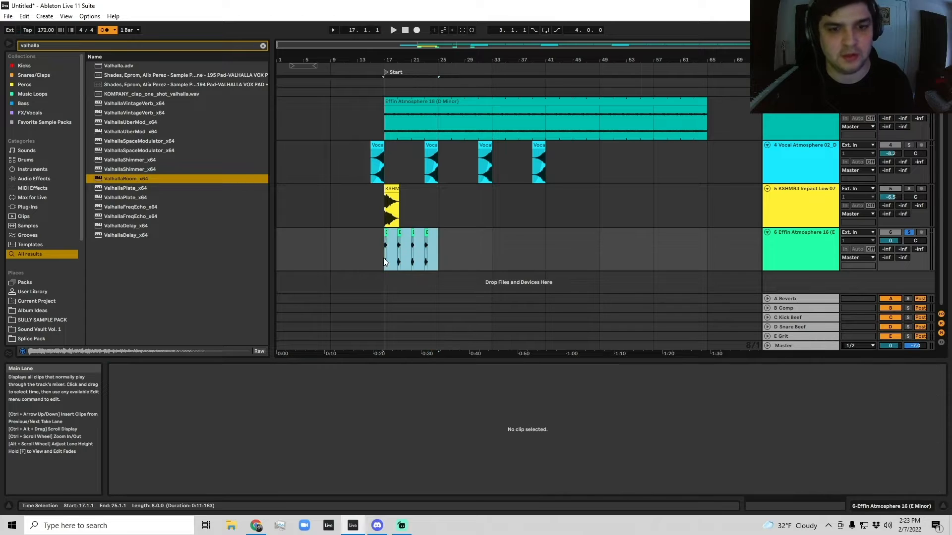
key("ctrl+d")
key("ctrl+d")
key("ctrl+d")
key("ctrl+d")
key("ctrl+d")
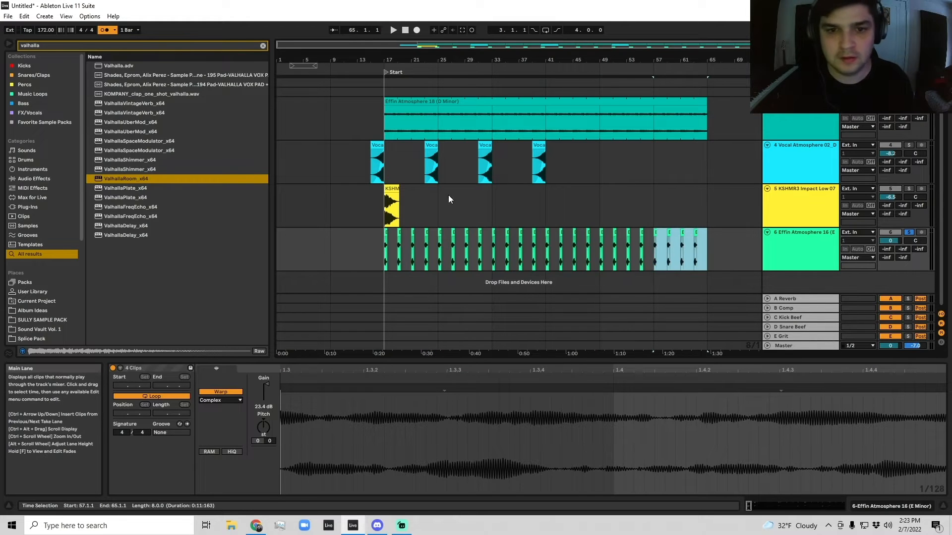
Step: Unsolo and unmute the Effin Atmosphere 16 track, play from bar 17 and lower its volume to -5.9 dB
left_click(494, 248)
key("space")
left_click_drag(890, 240, 890, 248)
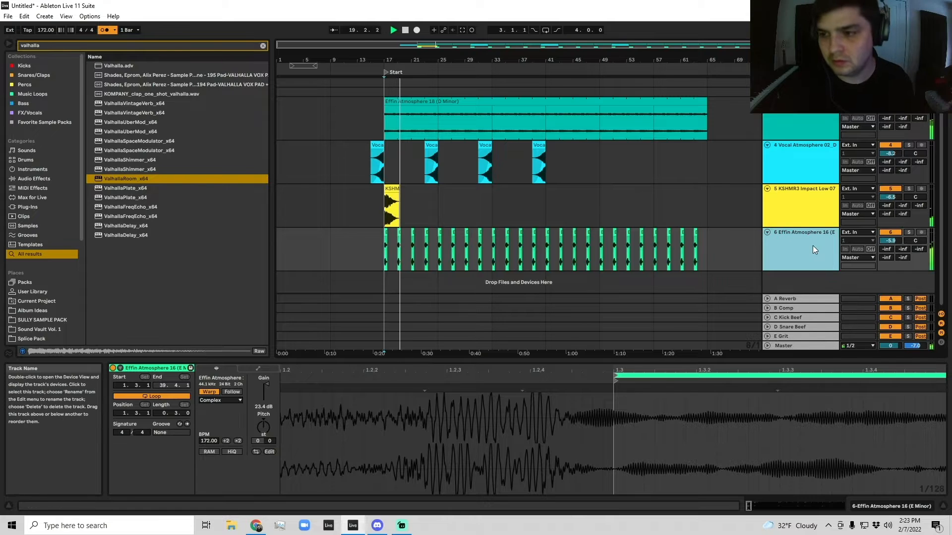
Step: Add the Dub Echo rack to the Effin Atmosphere 16 track with Echo Rate at 1/4 and show its chains and devices
key("ctrl+f")
type("dub echo")
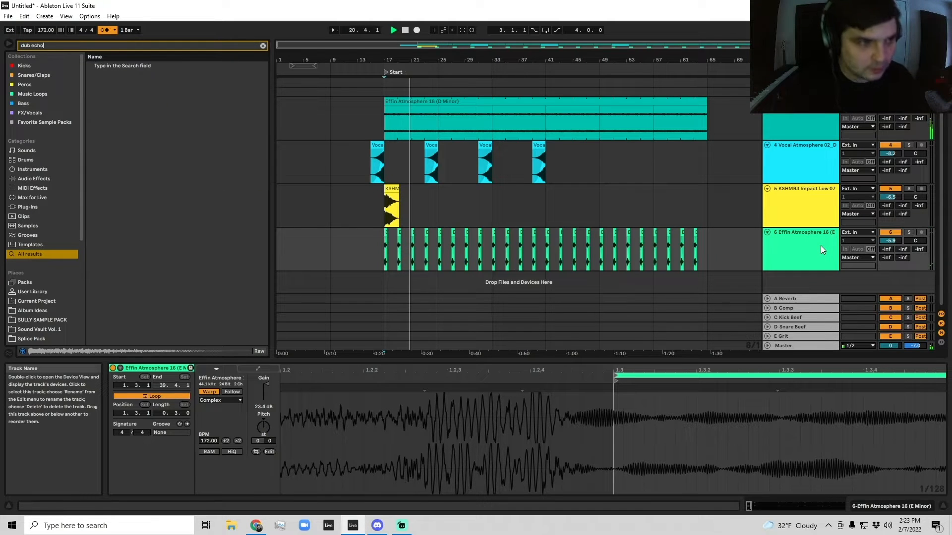
double_click(113, 97)
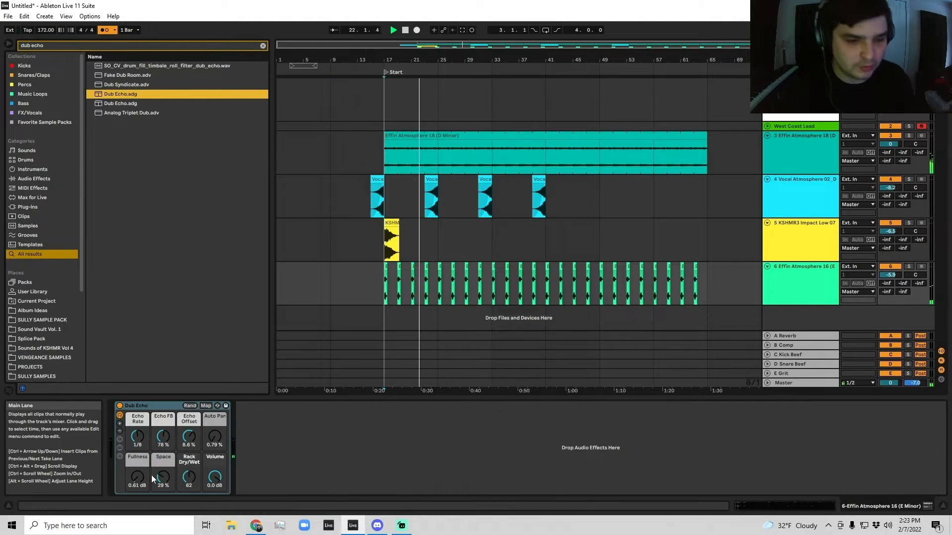
left_click(120, 456)
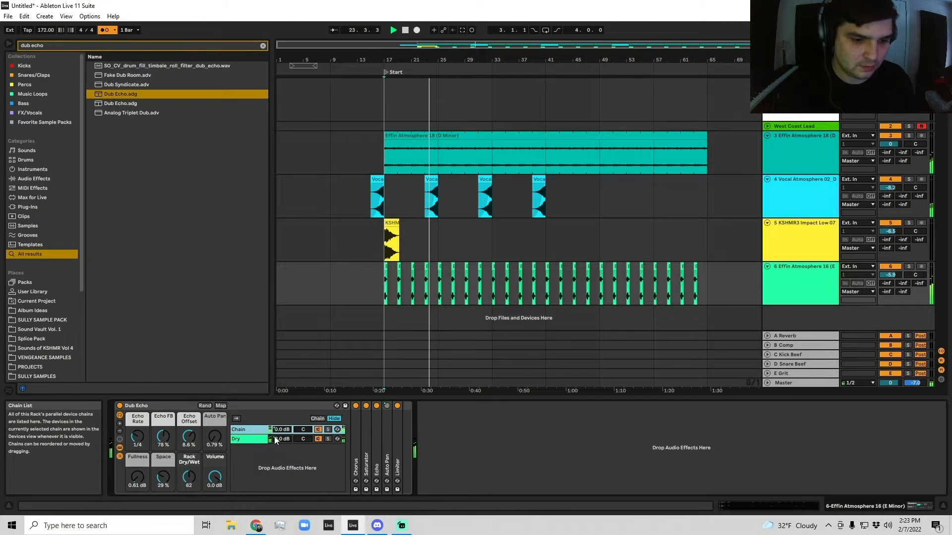
Step: Set the Dub Echo rack's Echo FB to 66 % and Rack Dry/Wet to 55, and lower the track volume to -6.1 dB
double_click(375, 454)
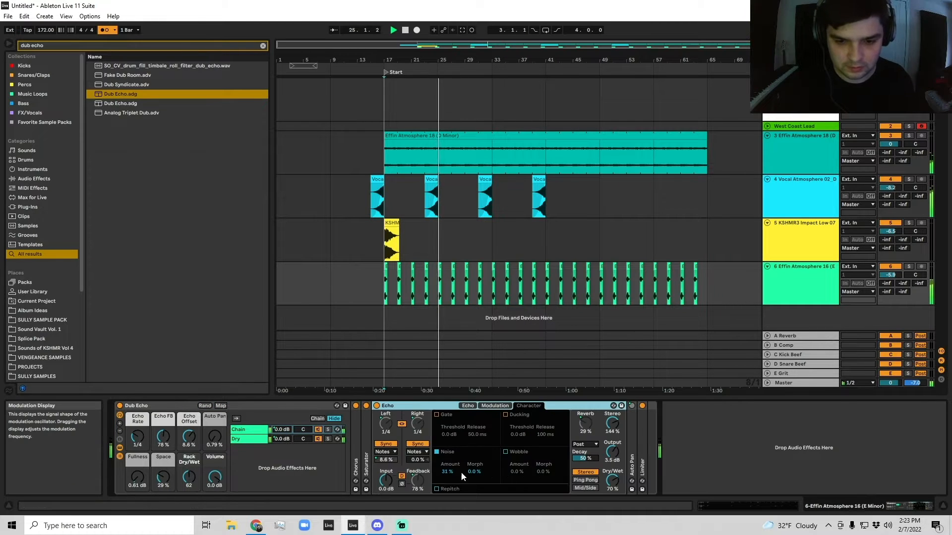
double_click(423, 405)
left_click_drag(163, 437, 198, 489)
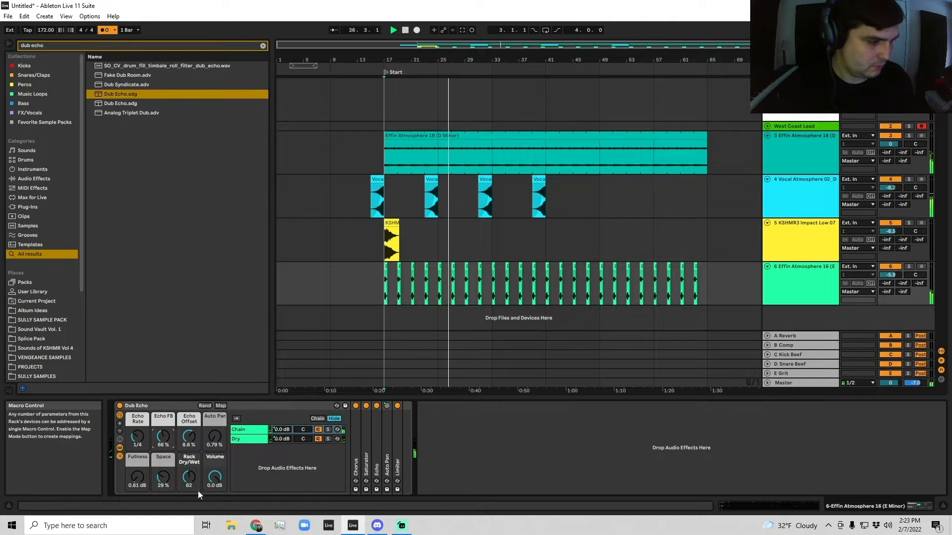
double_click(165, 406)
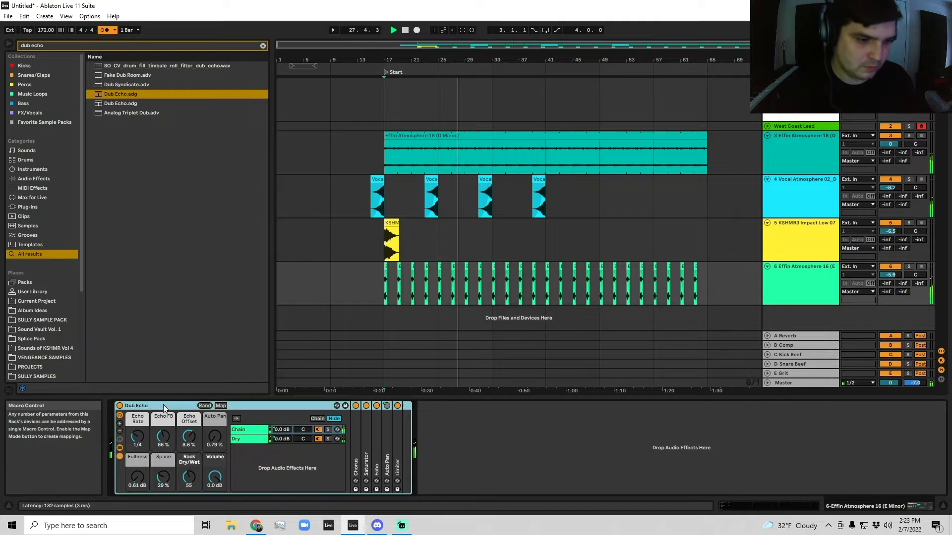
left_click(828, 302)
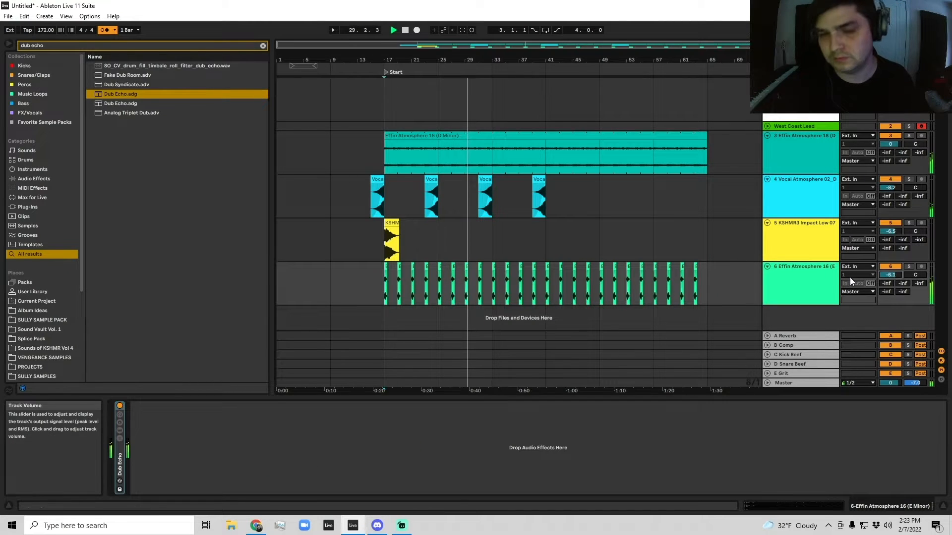
Step: Copy the KSHMR3 Impact Low 07 clip to bar 33 on its own track
left_click(441, 135)
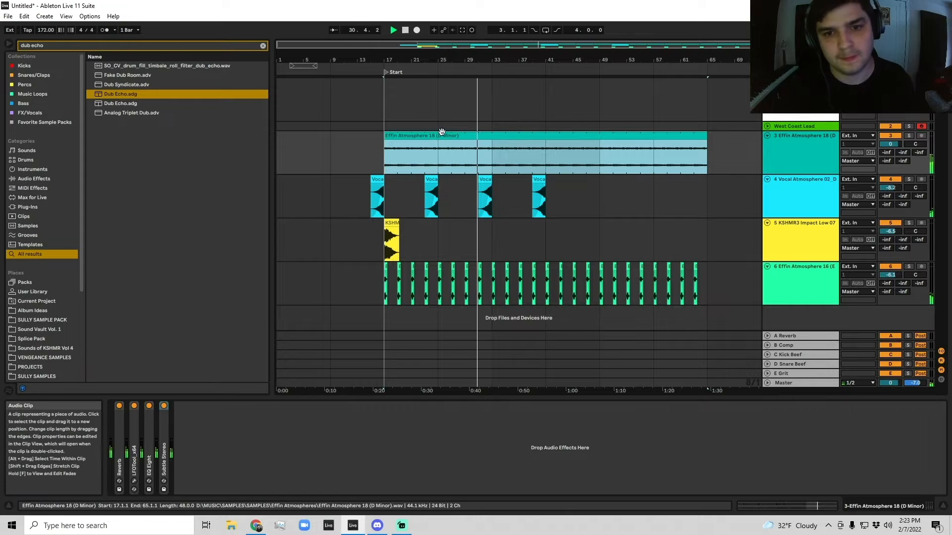
left_click(440, 234)
left_click(497, 243)
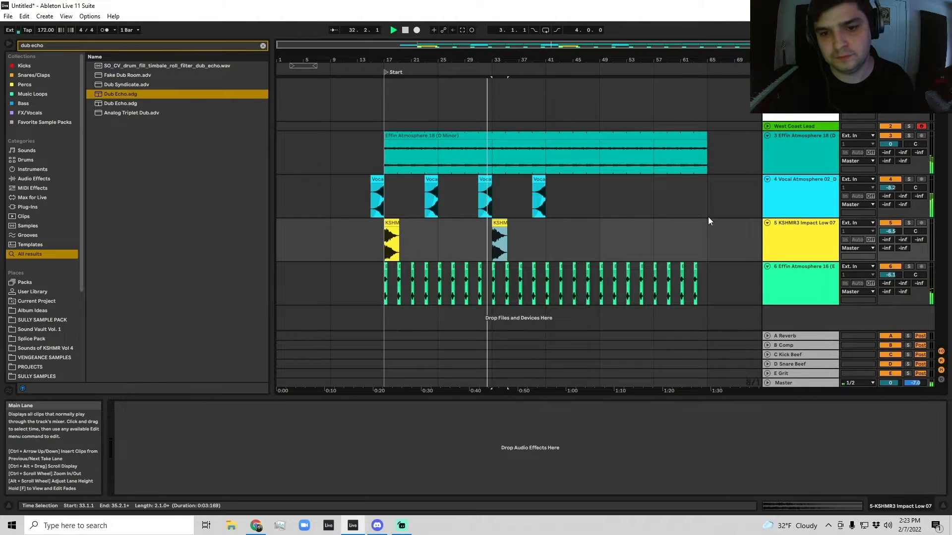
left_click(862, 201)
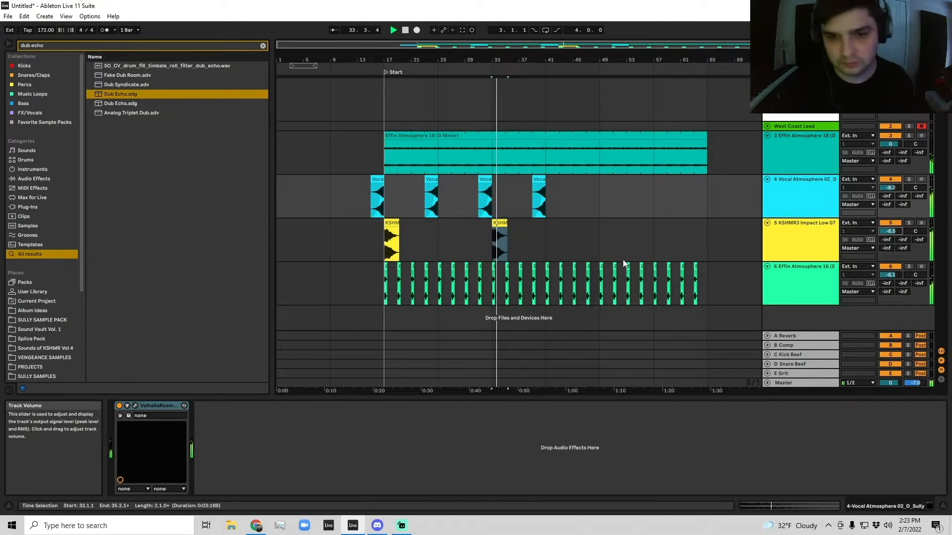
right_click(792, 283)
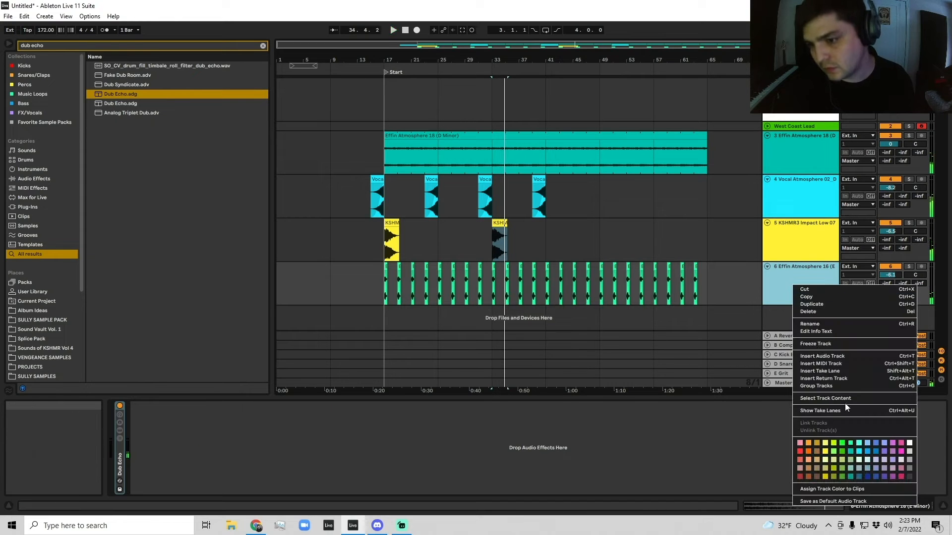
key("Escape")
Step: Play from bar 17 and review the Effin Atmosphere 18 clip and its track's device chain
double_click(557, 159)
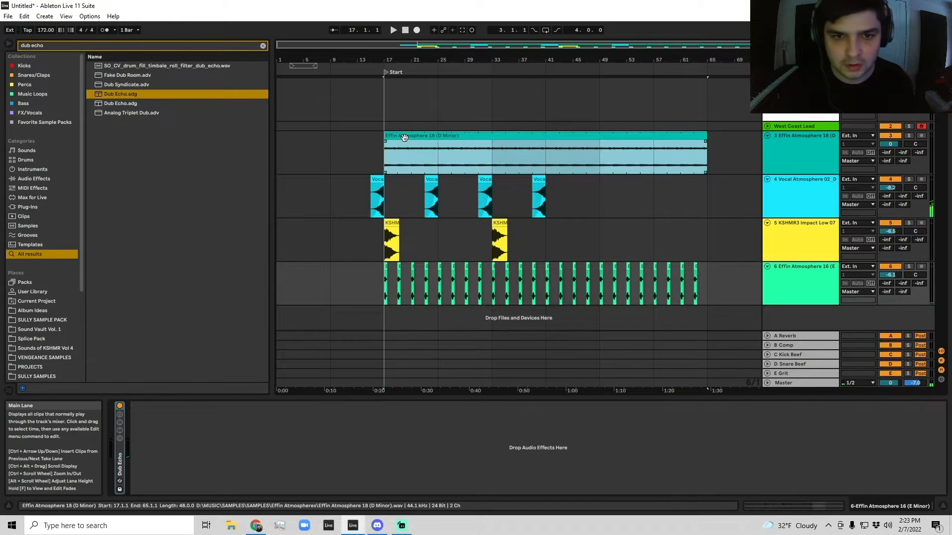
left_click(395, 73)
key("plus")
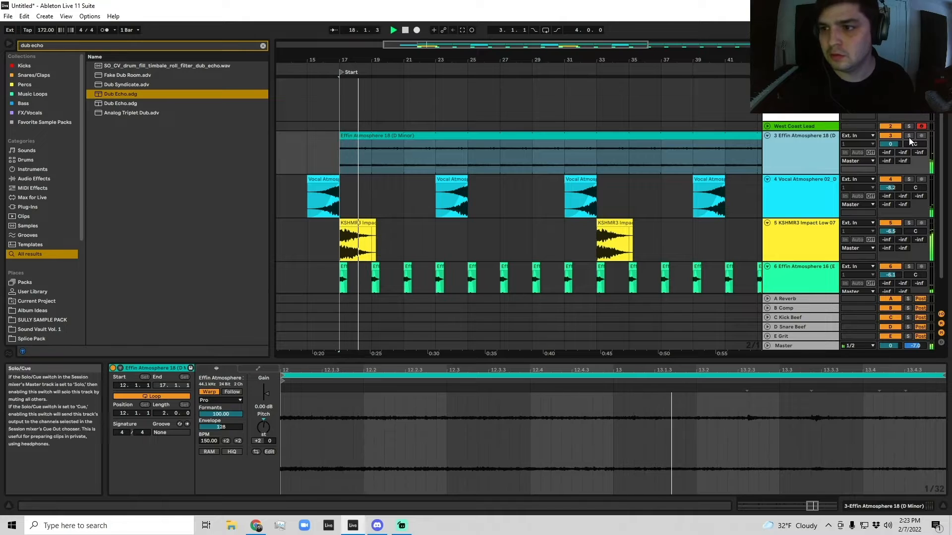
left_click(793, 157)
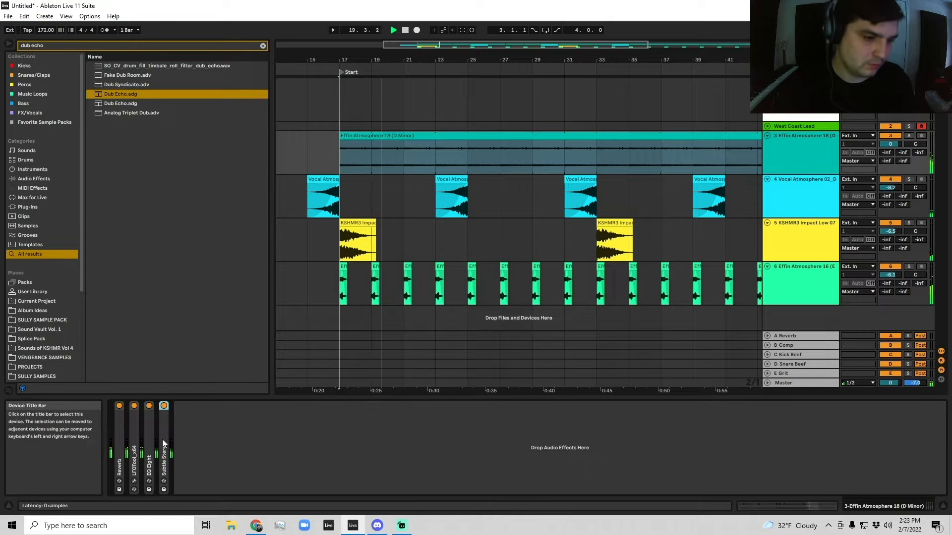
Step: Insert a MIDI track below the Effin Atmosphere 18 track and select bars 17 to 33 on it
right_click(777, 180)
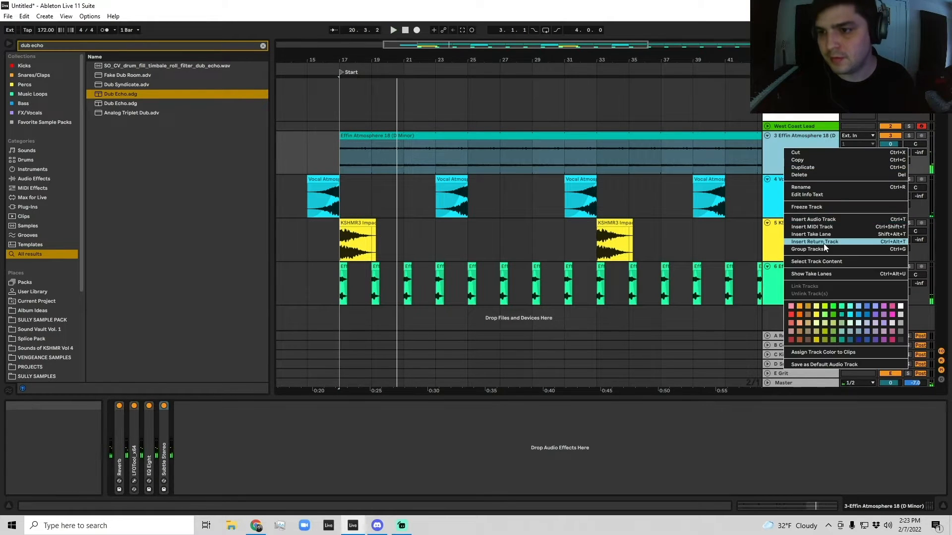
left_click(828, 230)
key("space")
left_click_drag(364, 200, 581, 192)
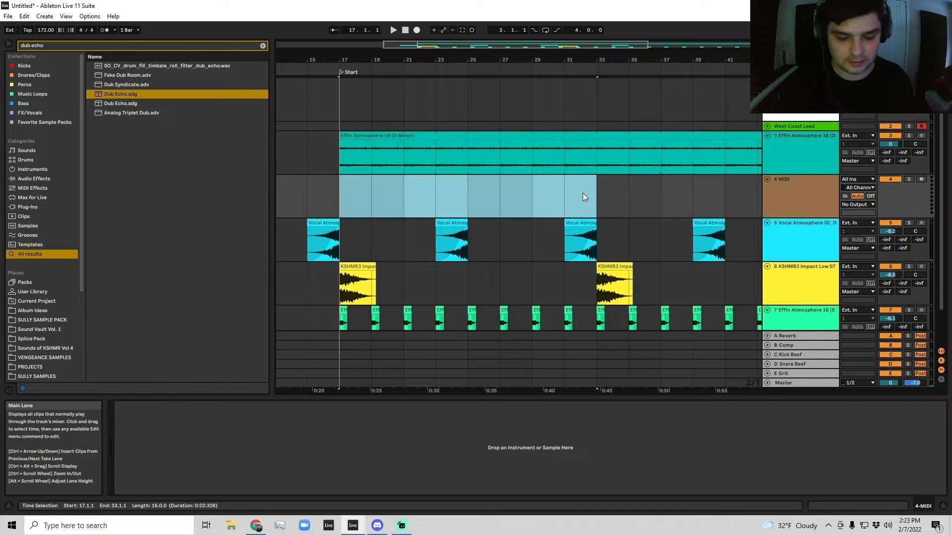
left_click_drag(375, 170, 587, 151)
left_click_drag(584, 189, 341, 204)
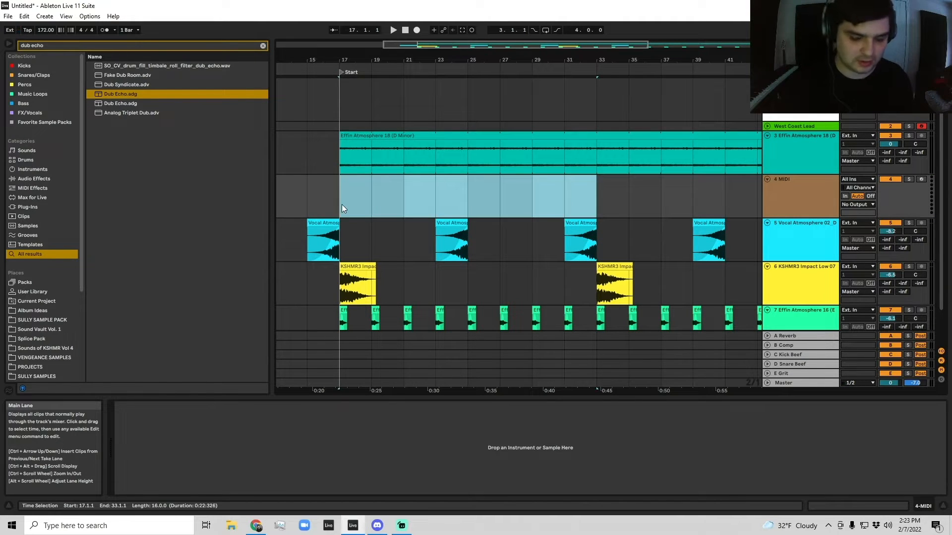
Step: Search the browser for "serum" and load Serum_x64 on the new MIDI track
key("ctrl+f")
type("serum")
scroll(263, 99, "down", 3)
scroll(260, 108, "down", 15)
double_click(112, 374)
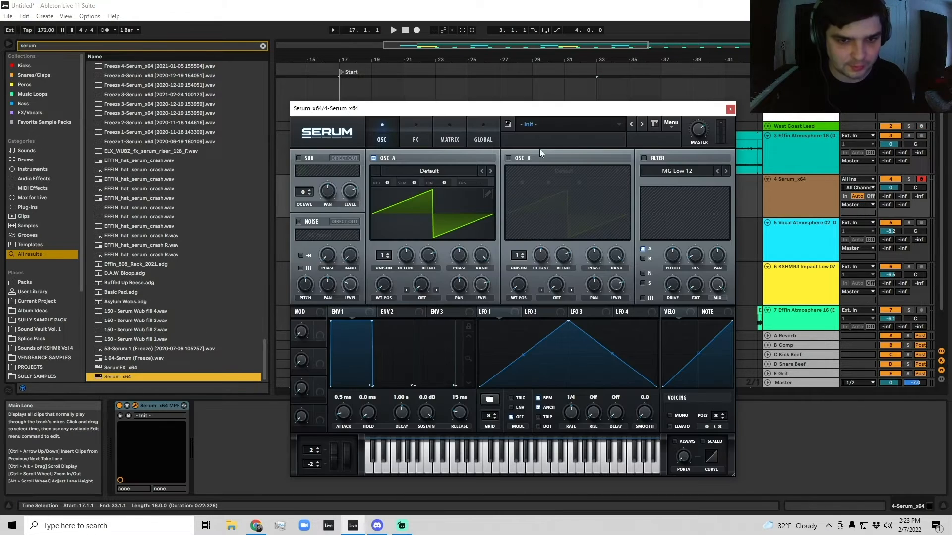
left_click_drag(551, 113, 425, 73)
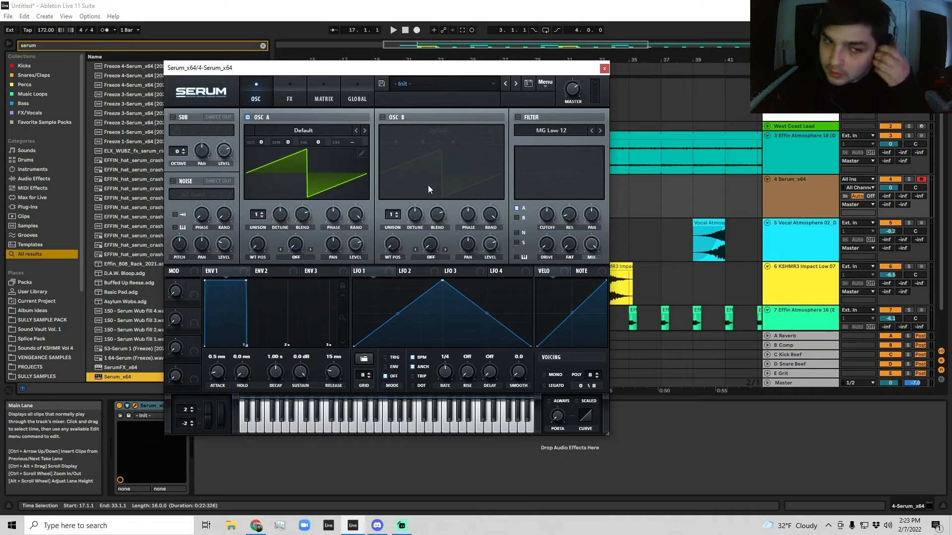
Step: Enable Serum's filter and OSC B, route OSC B through the filter and set OSC A's unison to 7 voices while auditioning notes
left_click(518, 117)
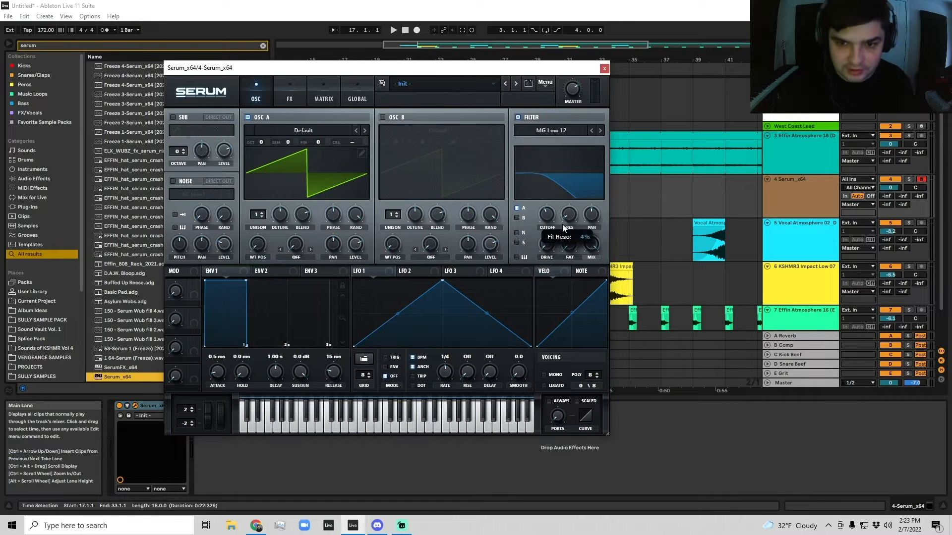
left_click_drag(254, 217, 358, 124)
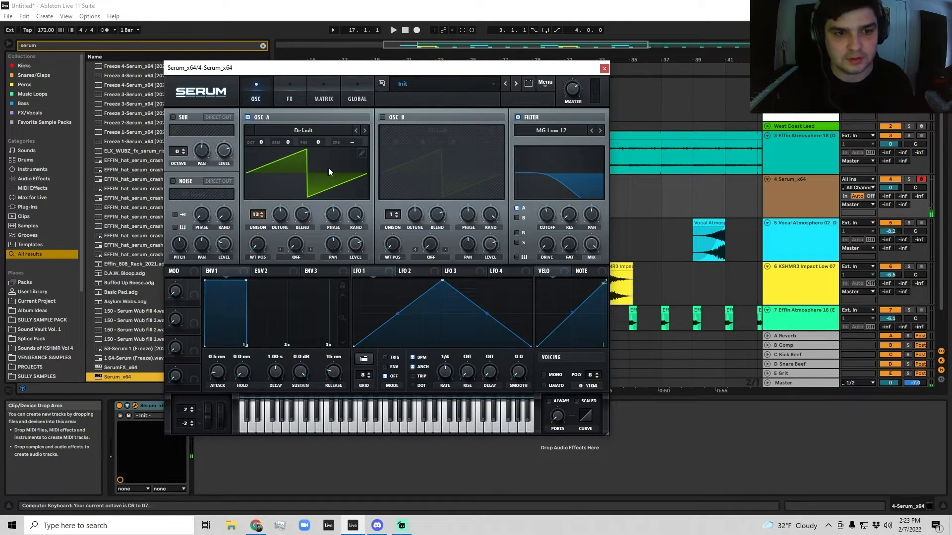
left_click_drag(255, 216, 249, 258)
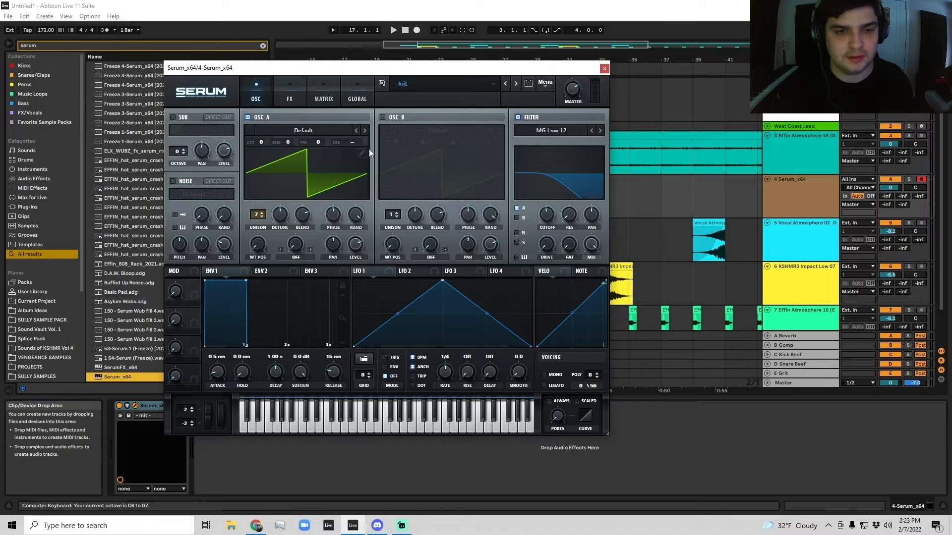
left_click(382, 117)
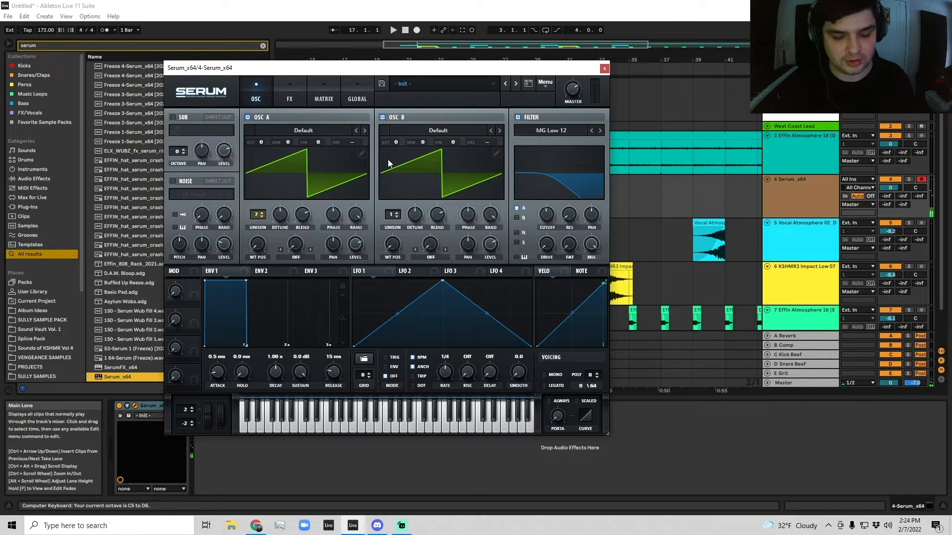
key("d")
key("z")
key("d")
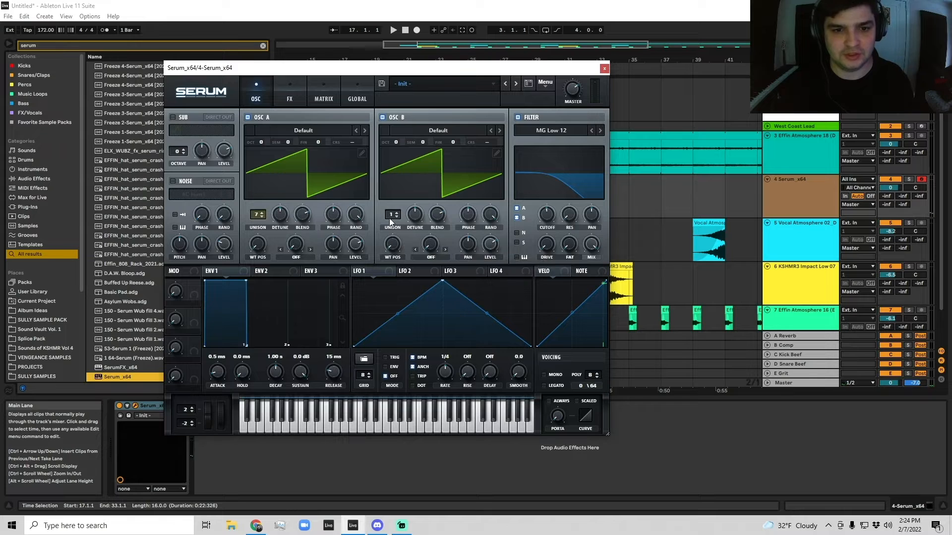
left_click(604, 68)
Step: Add EQ Eight after Serum and group both devices into an Instrument Rack with its chain list shown
key("ctrl+f")
type("eq")
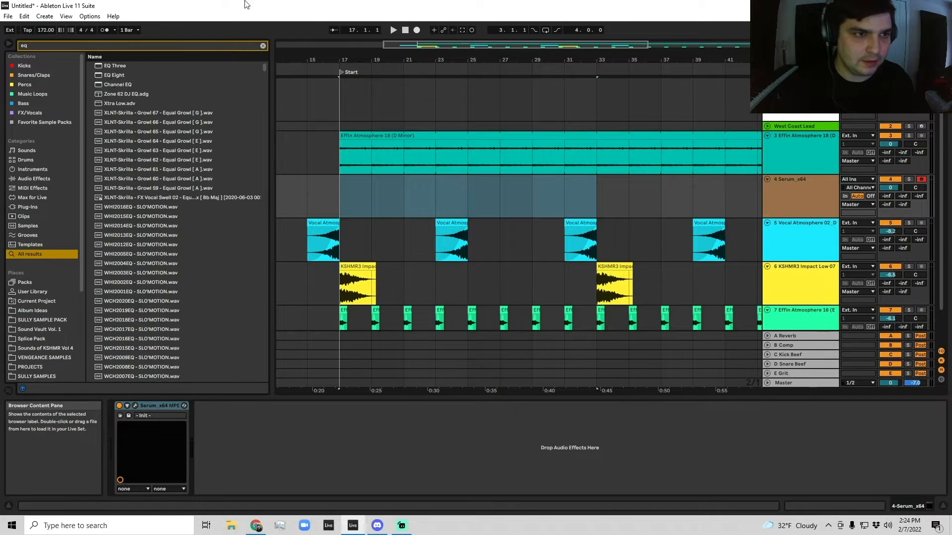
left_click_drag(111, 77, 498, 406)
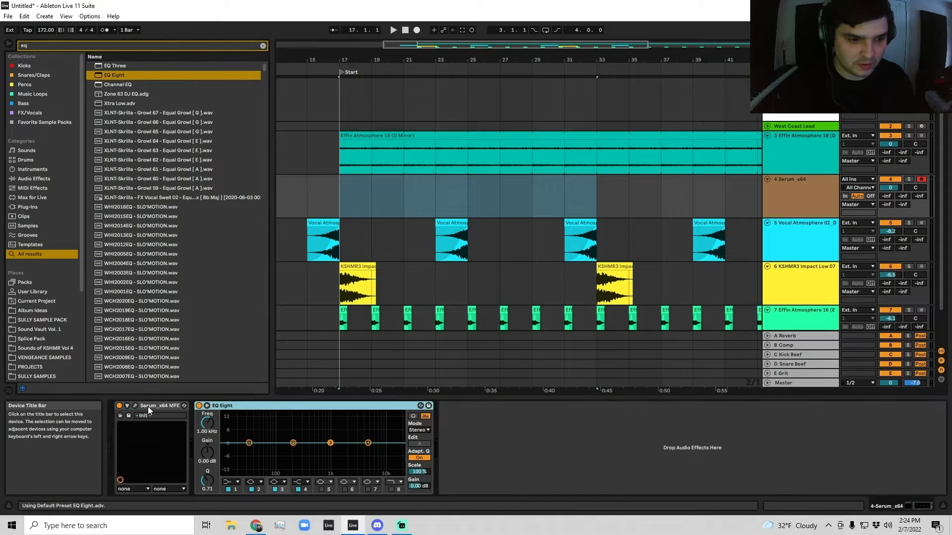
key("ctrl+g")
left_click(120, 432)
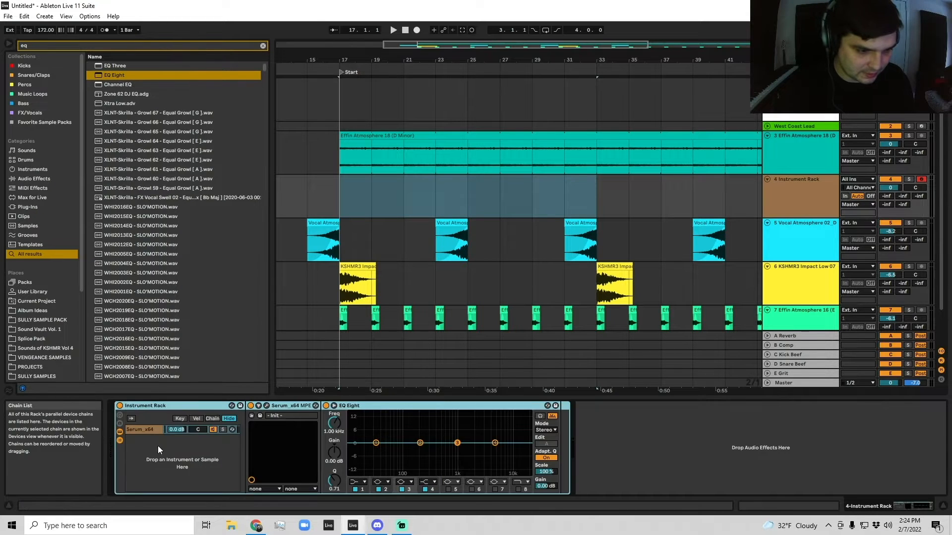
Step: Create a second chain in the Instrument Rack and name the two chains Reese and Sub
right_click(162, 450)
left_click(163, 477)
left_click(147, 430)
type("Reese")
left_click(138, 440)
key("ctrl+r")
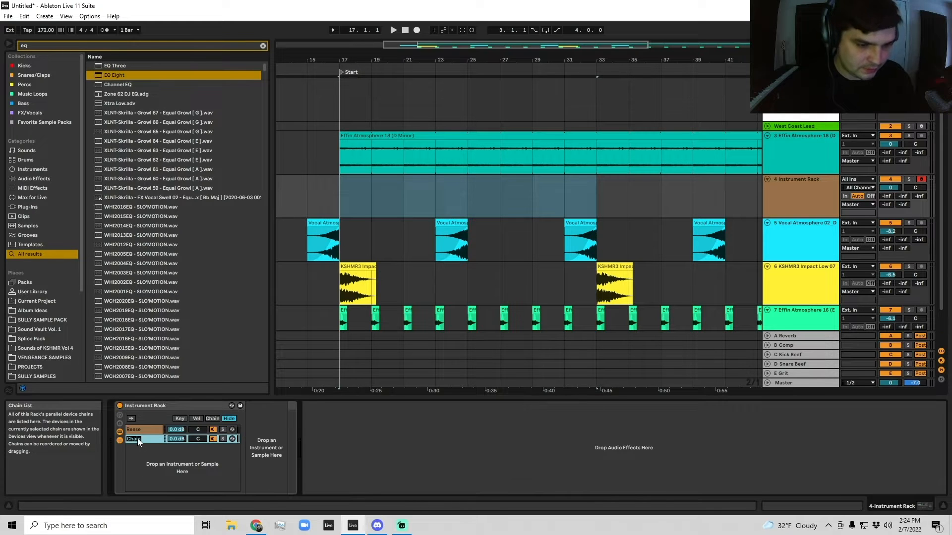
type("Sub")
Step: Make band 1 of the Reese chain's EQ Eight a low-cut filter at 100 Hz
left_click(149, 450)
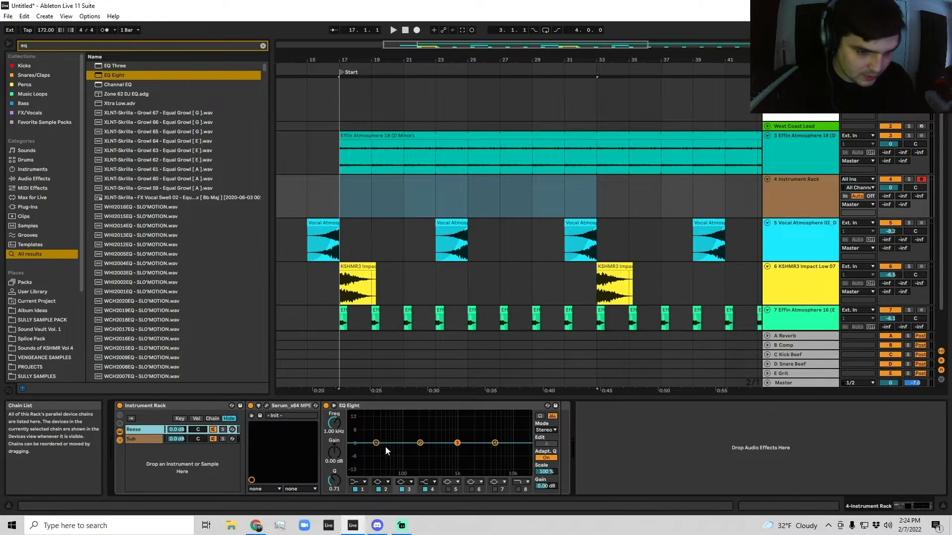
left_click(358, 482)
left_click(361, 426)
left_click_drag(375, 443, 400, 452)
left_click(335, 425)
type("100")
key("Return")
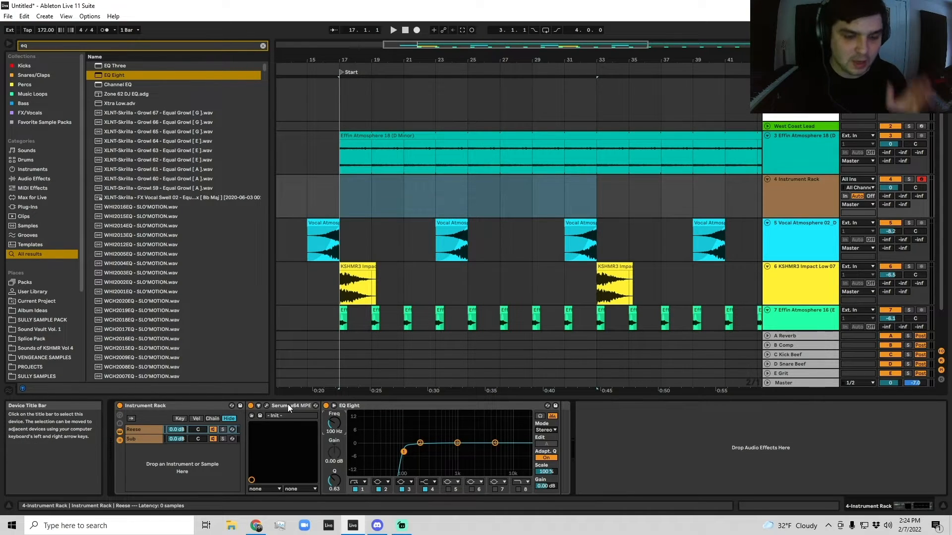
Step: Load the Hip-Hop Sub Bass.adg rack on the Sub chain and lower that chain's volume to -3.0 dB
left_click(148, 439)
left_click(144, 432)
left_click(142, 438)
key("ctrl+f")
type("hip hop s")
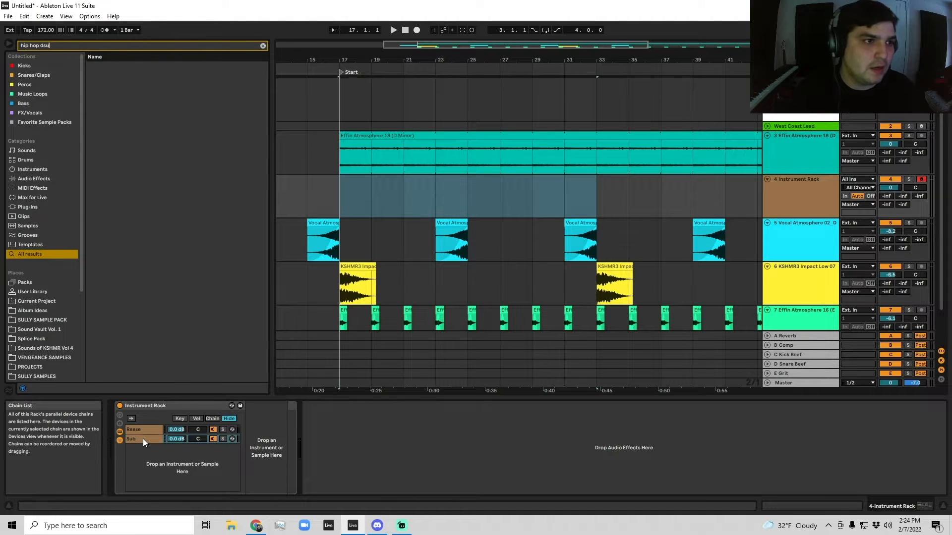
type("ub")
left_click_drag(195, 91, 145, 64)
left_click(126, 94)
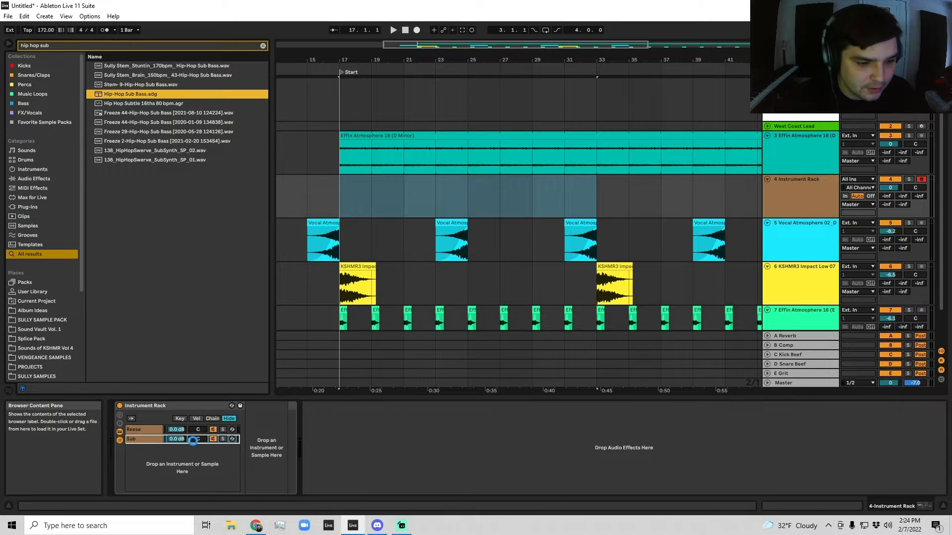
left_click_drag(192, 441, 193, 440)
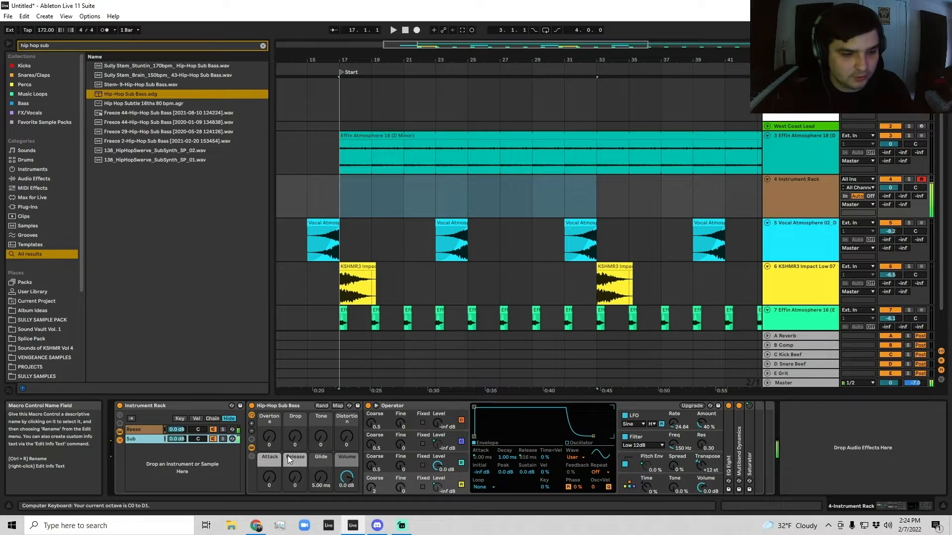
left_click_drag(198, 441, 197, 452)
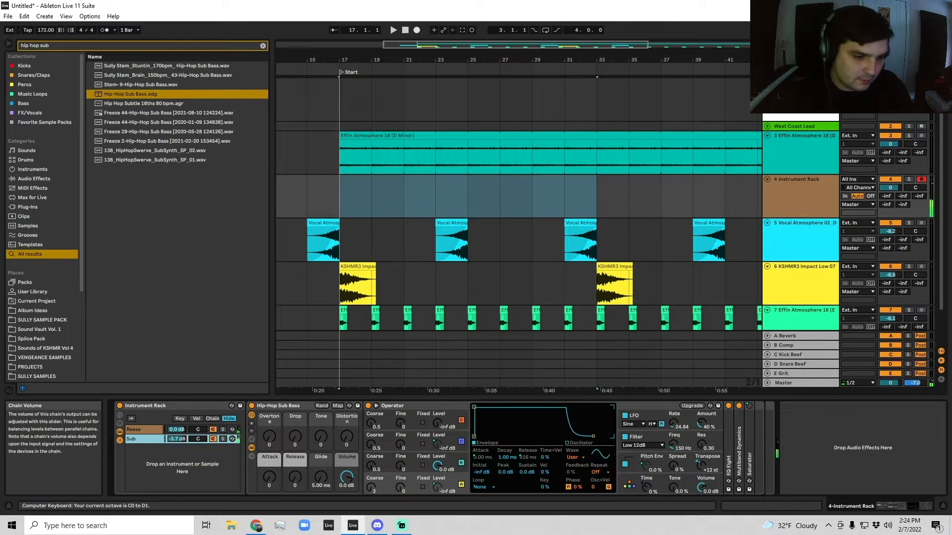
Step: Insert a MIDI clip from bar 17 to 33 on the Instrument Rack track and draw an E3 note about two bars long
left_click(341, 196)
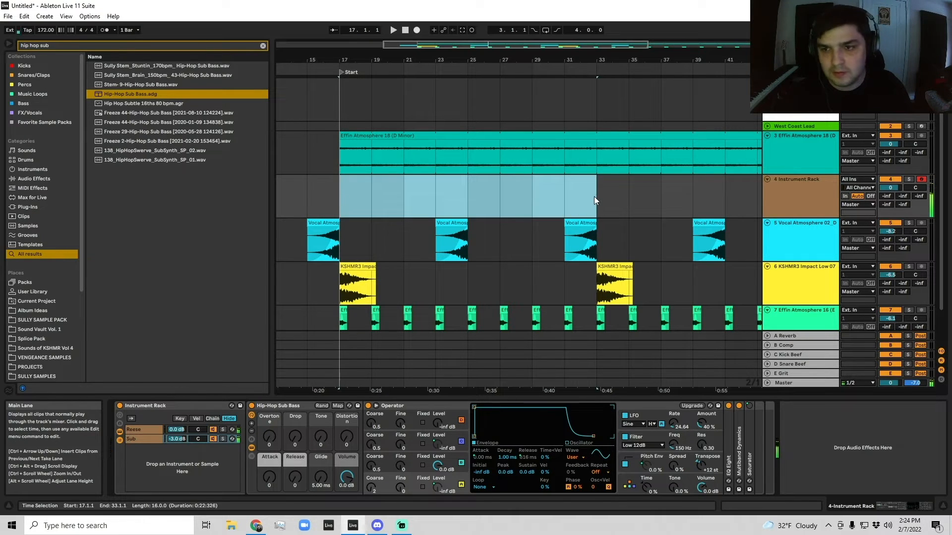
key("ctrl+shift+m")
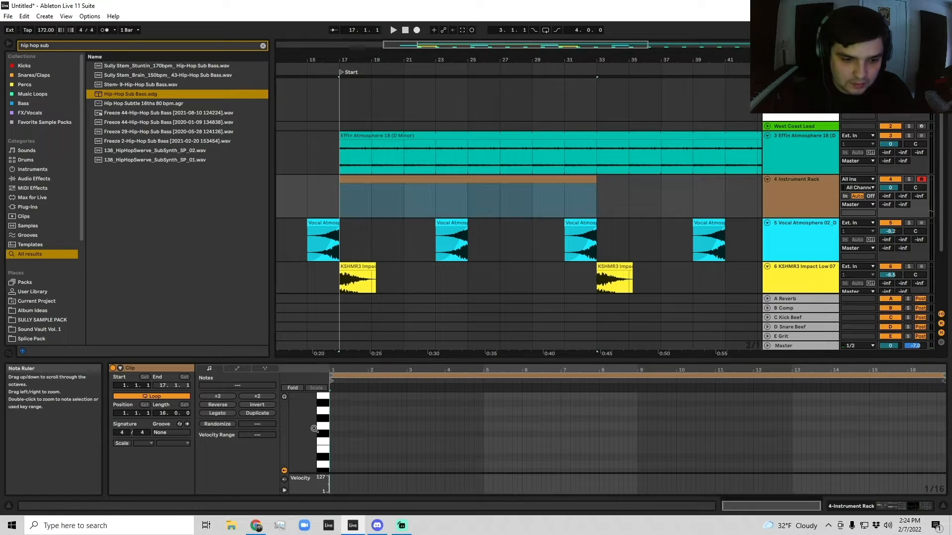
left_click(334, 448)
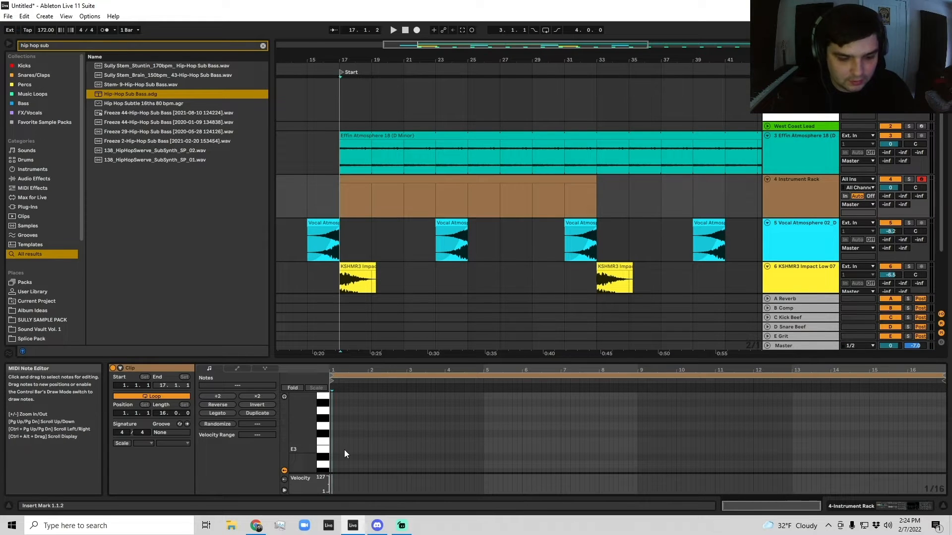
double_click(336, 450)
left_click_drag(348, 449, 405, 450)
Step: Solo the Instrument Rack track and transpose the bass note down three octaves to E0 while playing it back
key("space")
left_click(908, 180)
left_click(341, 450)
key("shift+Down")
key("shift+Down")
key("space")
key("shift+Down")
key("space")
Step: Lengthen the E0 bass note to two full bars, unsolo the Instrument Rack track and play from bar 17
left_click(407, 467)
left_click(405, 468)
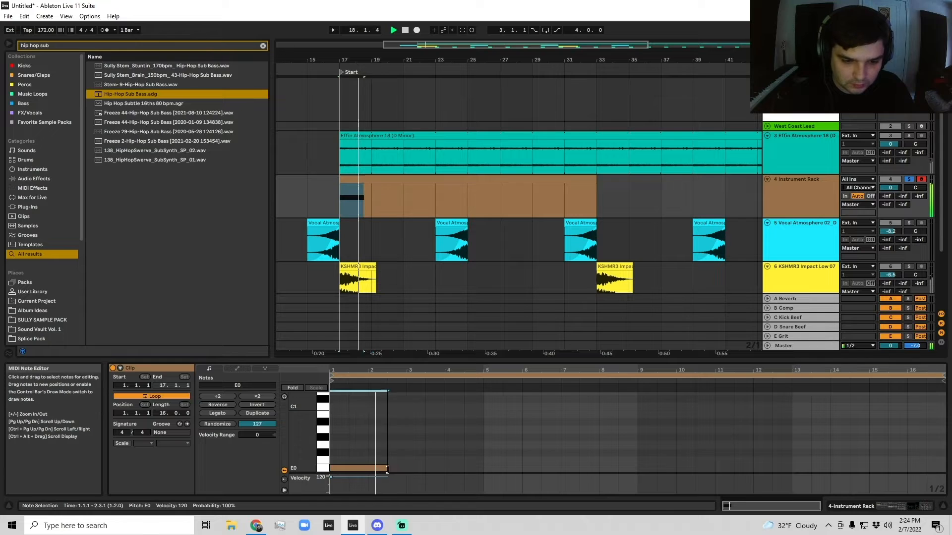
left_click(556, 180)
key("space")
left_click(908, 180)
key("space")
left_click(455, 180)
scroll(455, 180, "down", 1)
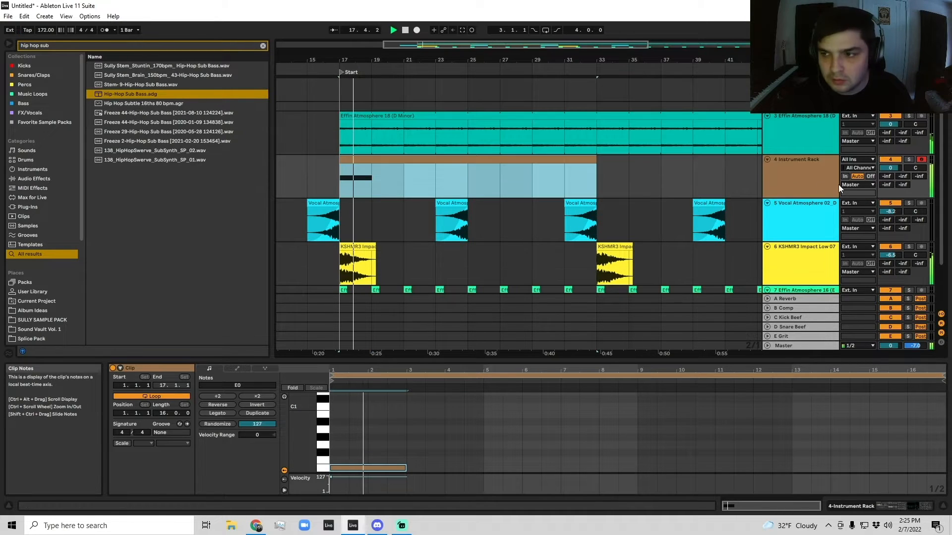
Step: Duplicate the first four bars of the bass clip from bars 17–21 to bars 21–25 on the Instrument Rack track
left_click_drag(404, 179, 346, 160)
key("ctrl+d")
left_click(357, 176, "shift")
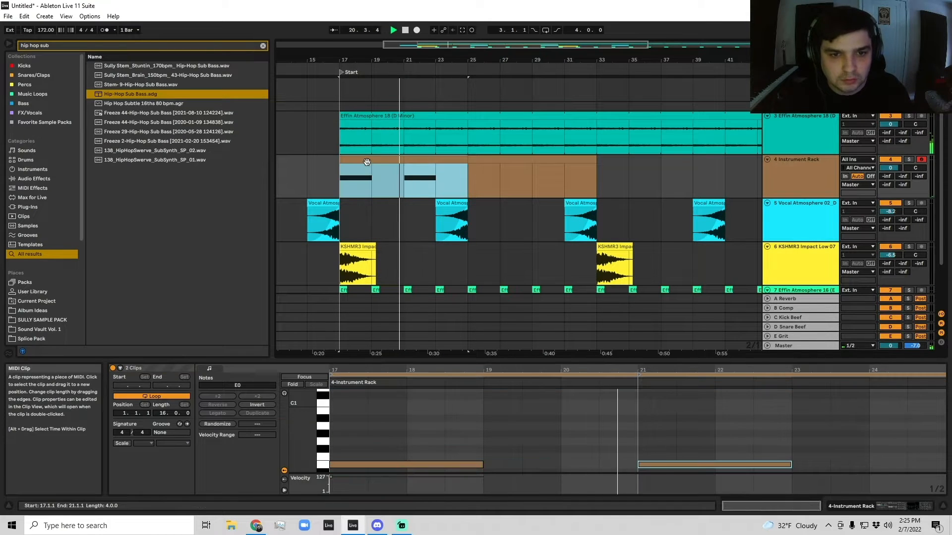
Step: Search for tuner, add the Tuner device to the Effin Atmosphere 16 track and play the stabs from bar 17
scroll(678, 221, "down", 3)
left_click(792, 240)
key("ctrl+f")
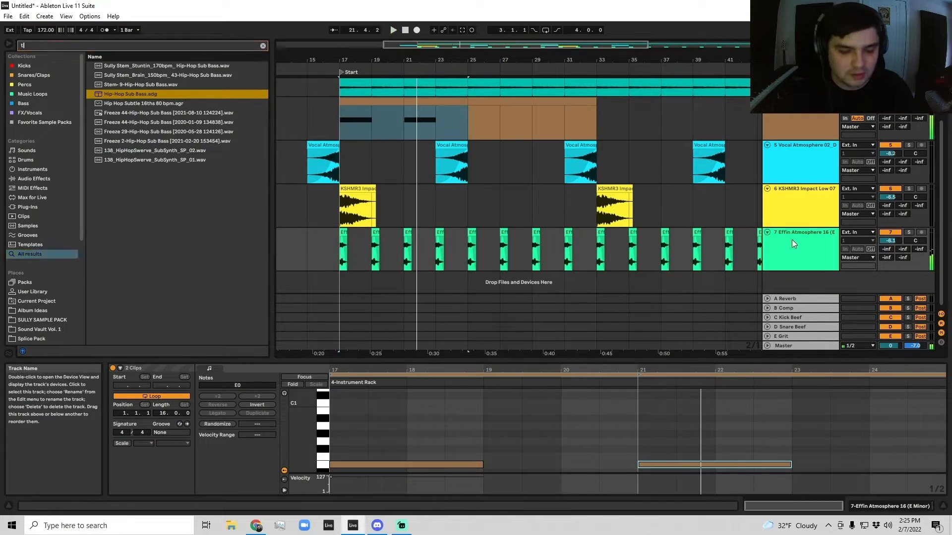
type("tuner")
left_click_drag(103, 64, 351, 281)
left_click(346, 302)
key("space")
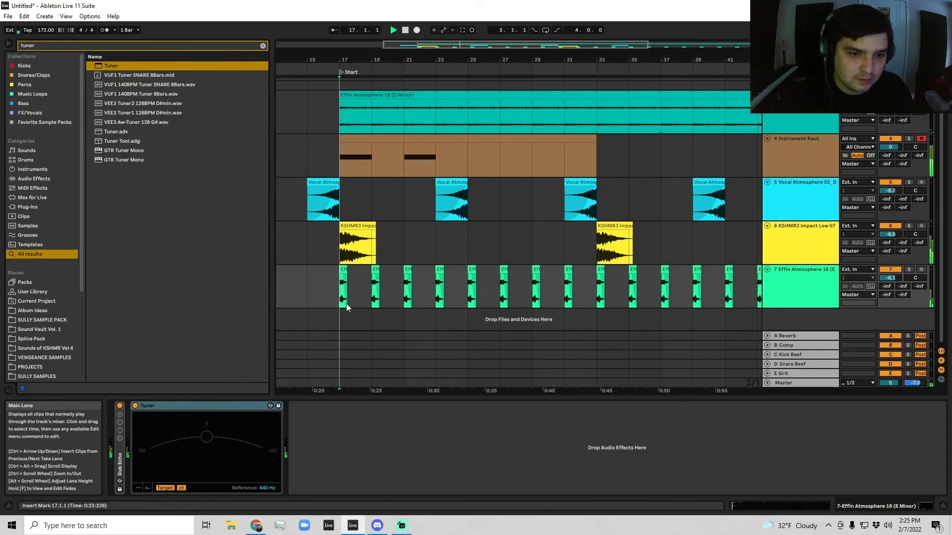
key("space")
Step: Inspect the first Effin Atmosphere 16 stab clip, select the whole row of stabs and play back from bar 17
left_click(341, 269)
double_click(341, 269)
scroll(616, 255, "right", 5)
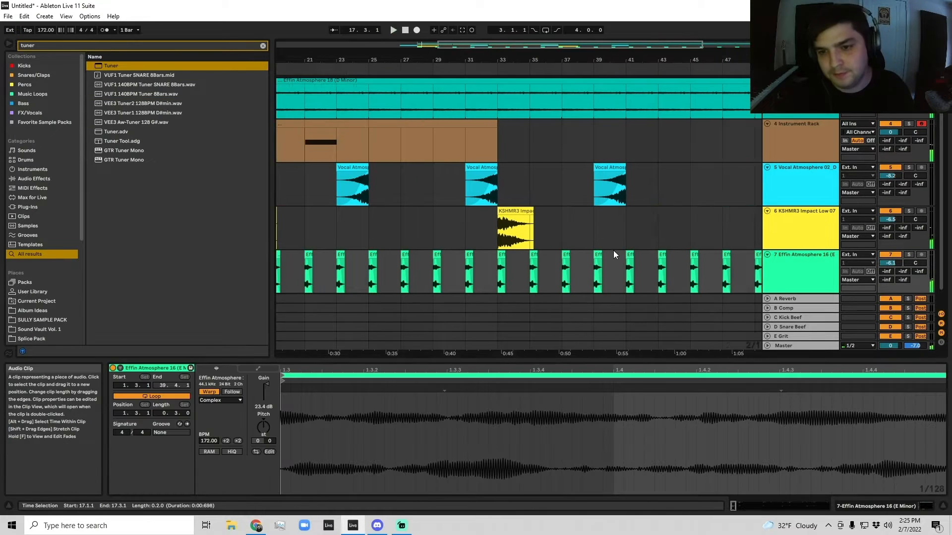
left_click_drag(580, 59, 580, 28)
left_click_drag(699, 268, 385, 270)
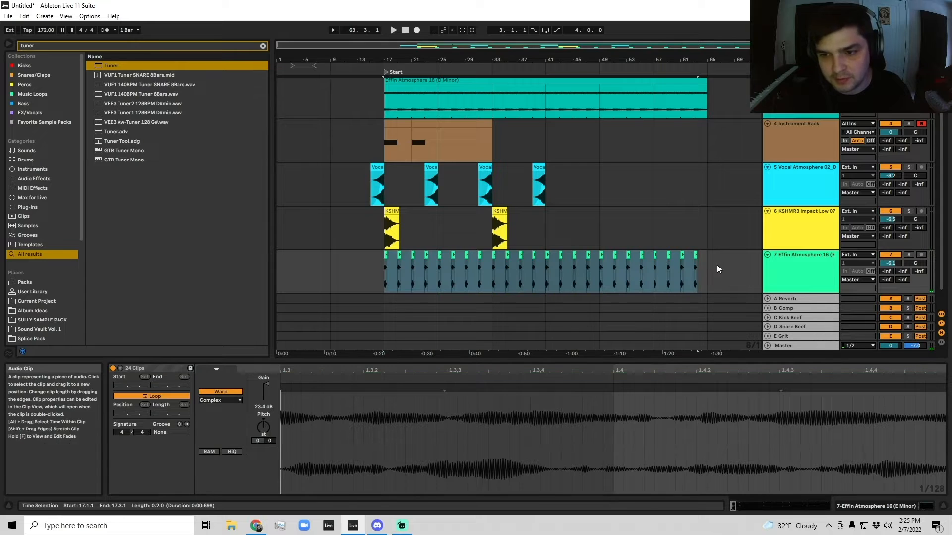
key("space")
left_click(756, 287)
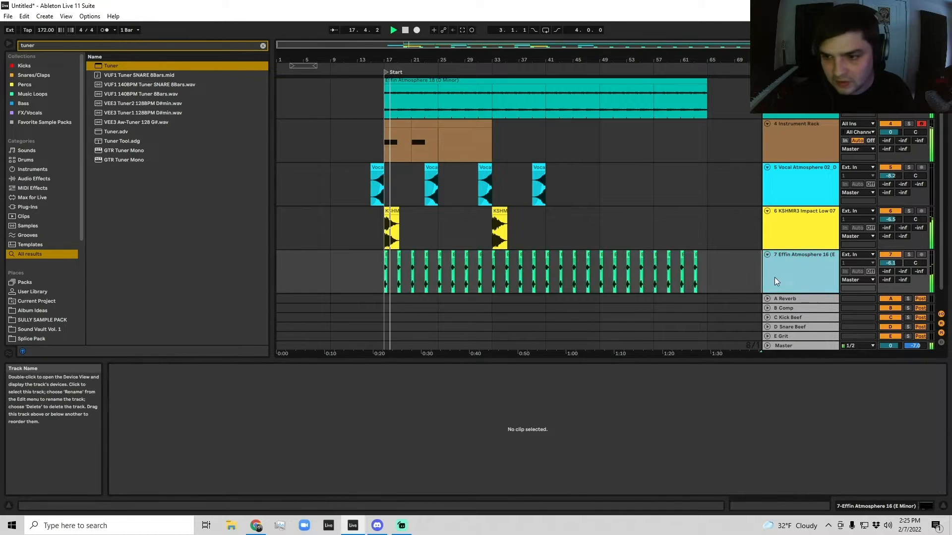
Step: Duplicate the four-bar bass clip at bar 21 to bars 25–29 and check the bass clips during playback
left_click(422, 151)
left_click(399, 141)
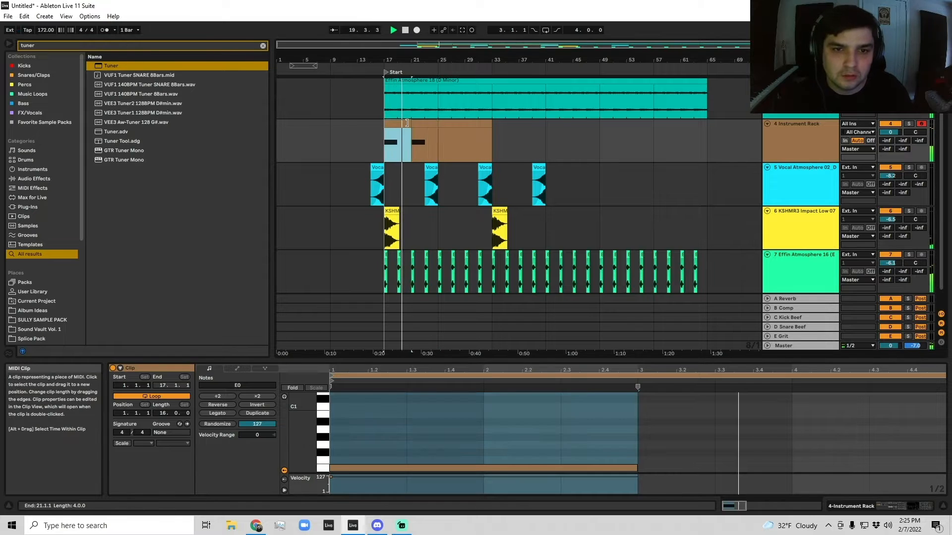
left_click(424, 139)
key("ctrl+d")
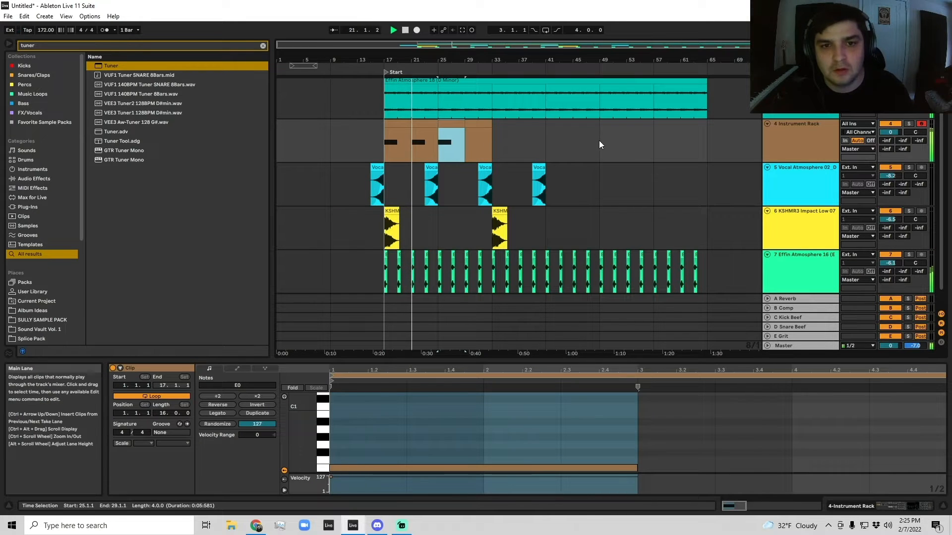
scroll(489, 139, "up", 2, "ctrl")
left_click(488, 138)
left_click(496, 124)
double_click(446, 124)
left_click(455, 124)
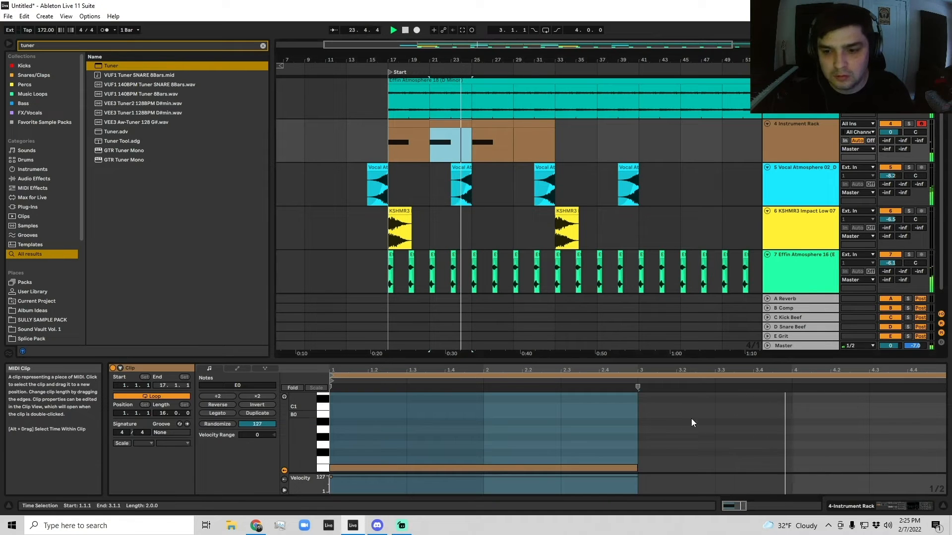
Step: Delete the Vocal Atmosphere swell at bars 23–25 and keep listening to the bass section
left_click(814, 182)
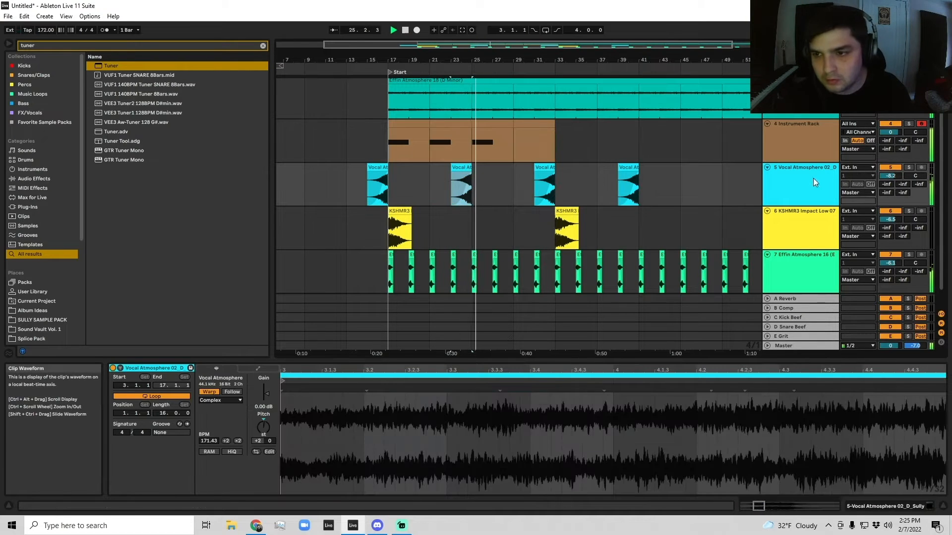
key("Delete")
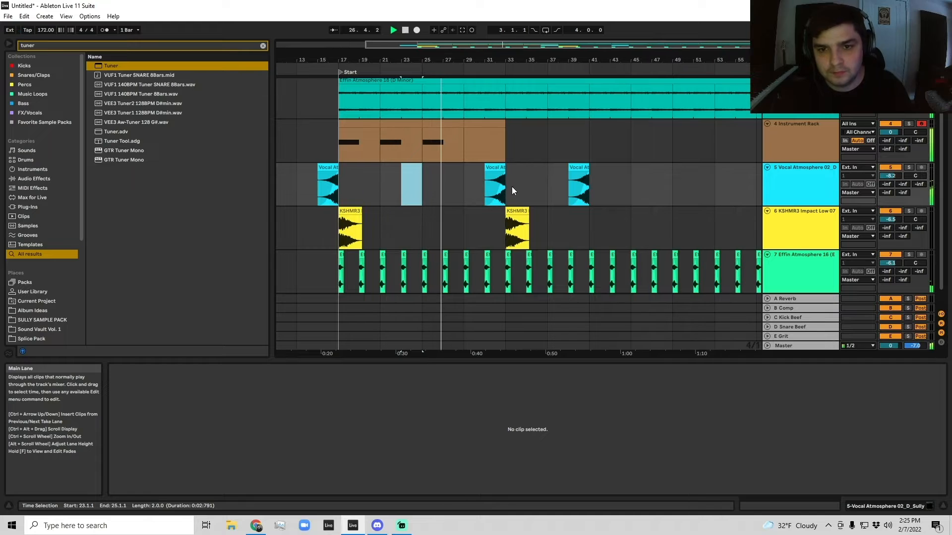
left_click(444, 130)
left_click(393, 124)
left_click(371, 124, "shift")
key("space")
Step: Add a locator named "Reese Melody" at bar 25
left_click(346, 150)
mouse_move(346, 150)
left_mouse_down()
mouse_move(416, 138)
mouse_move(341, 150)
mouse_move(424, 148)
mouse_move(334, 149)
left_mouse_up()
left_click(417, 148)
left_click(417, 147)
right_click(422, 77)
left_click(439, 85)
key("BackSpace")
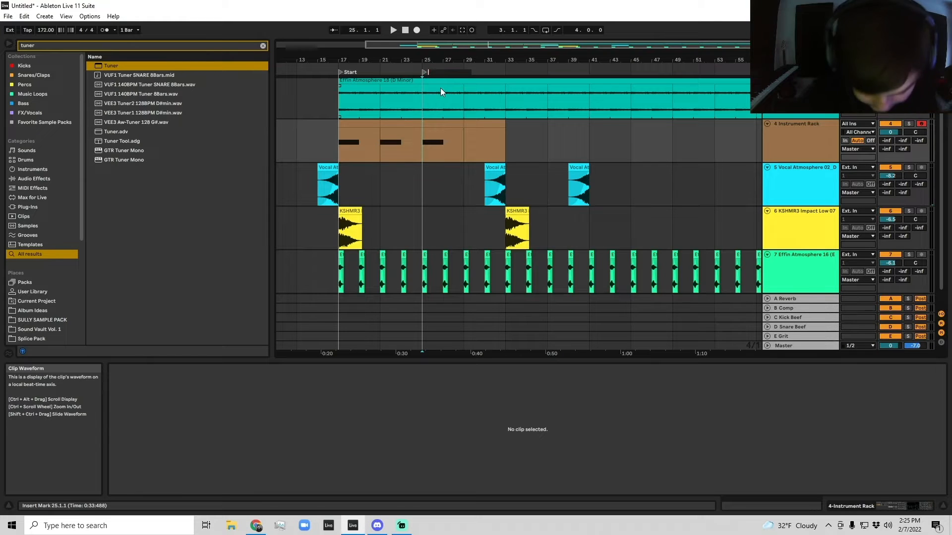
type("Reese Melody")
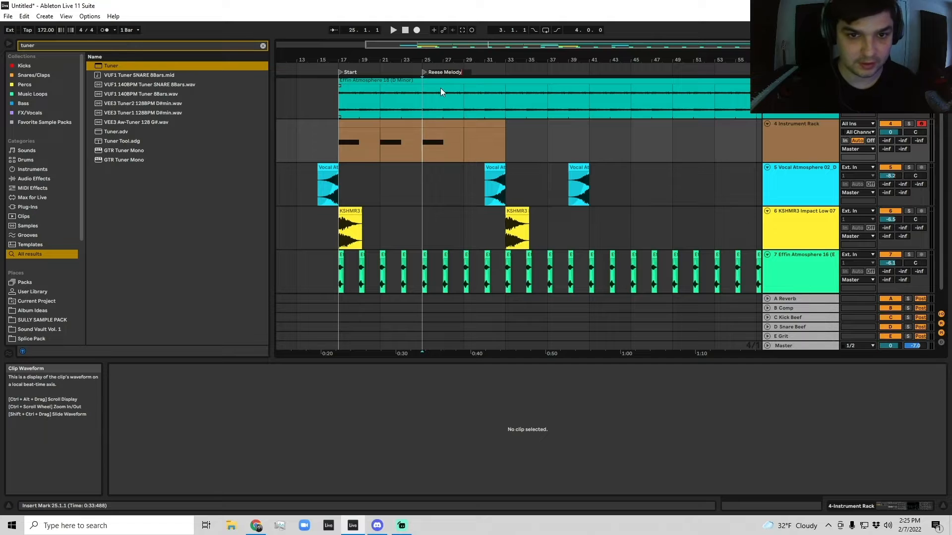
key("Return")
Step: Check the running recording in Streamlabs Desktop and return to Ableton Live
left_click(402, 525)
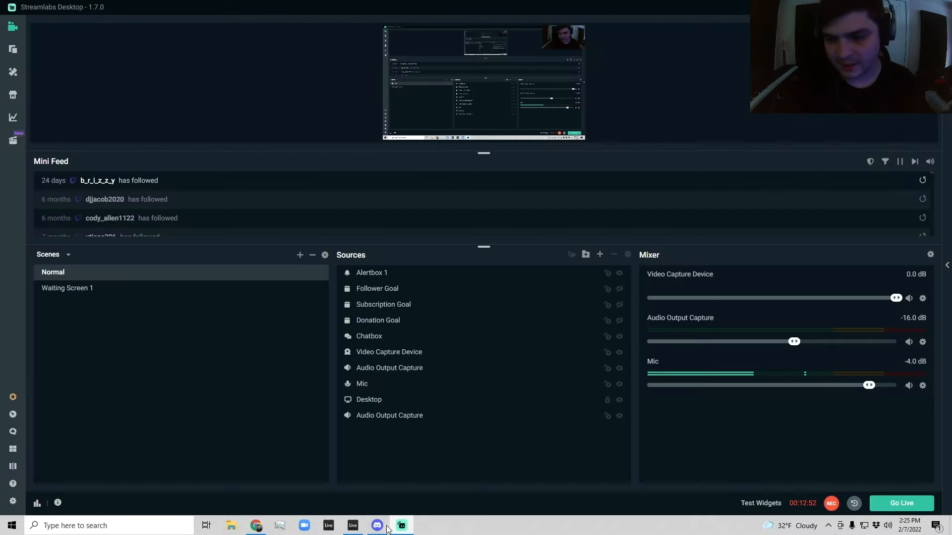
left_click(352, 525)
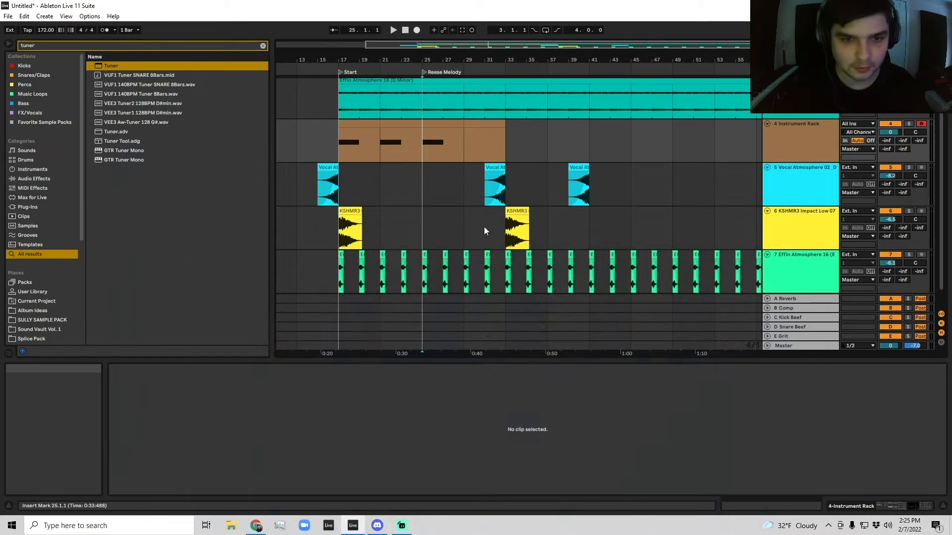
Step: Extend the bass clip that starts at bar 25 to bar 33 and bring up its E0 note for editing
left_click(399, 125)
left_click(452, 125)
left_click_drag(452, 125, 500, 127)
left_click(446, 468)
scroll(487, 439, "down", 2)
mouse_move(484, 429)
left_mouse_down()
mouse_move(555, 436)
mouse_move(483, 429)
left_mouse_up()
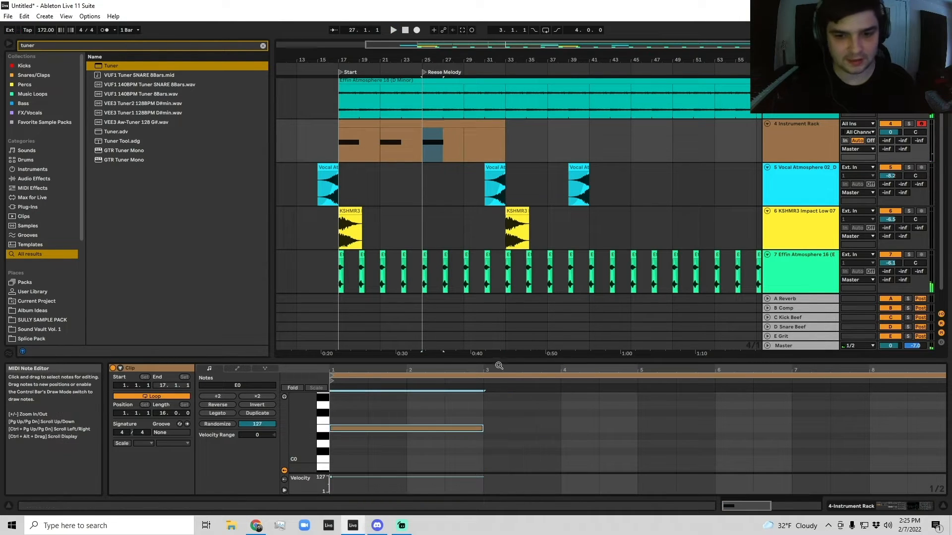
Step: Play the bass clip from bar 25 and shorten its E0 note
left_click(373, 122)
left_click(406, 124, "shift")
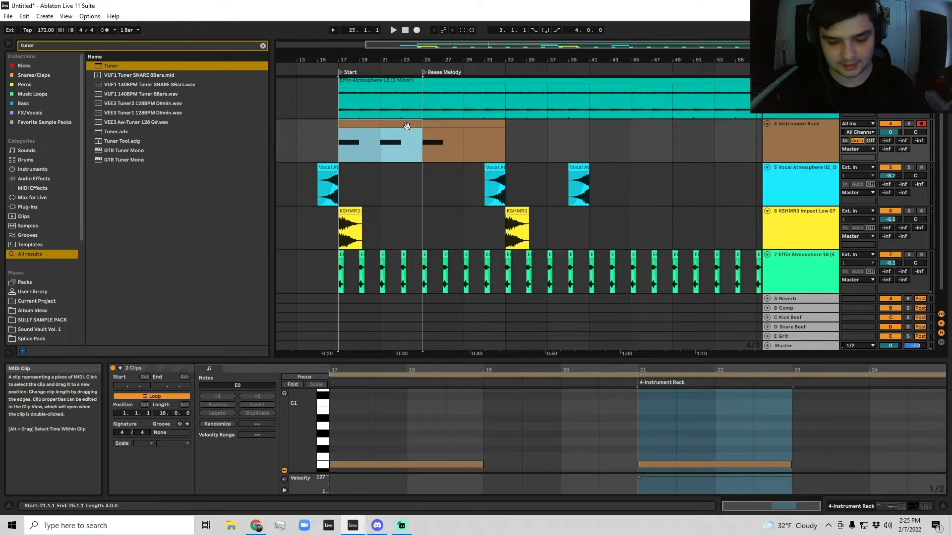
left_click(460, 124)
key("space")
left_click(436, 429)
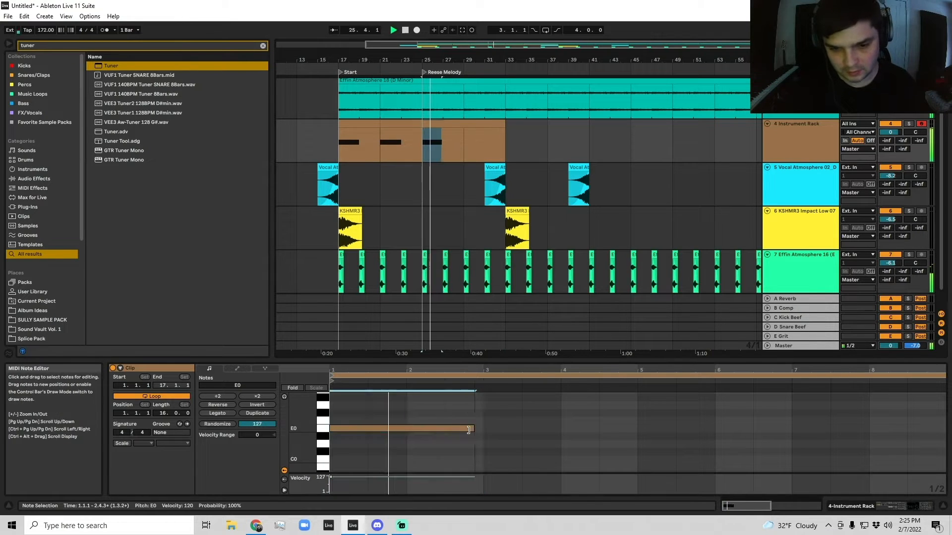
Step: Duplicate the E0 note into a half-bar F0 at 2.3 and a one-and-a-half-bar E0 at bar 3
key("ctrl+d")
key("Up")
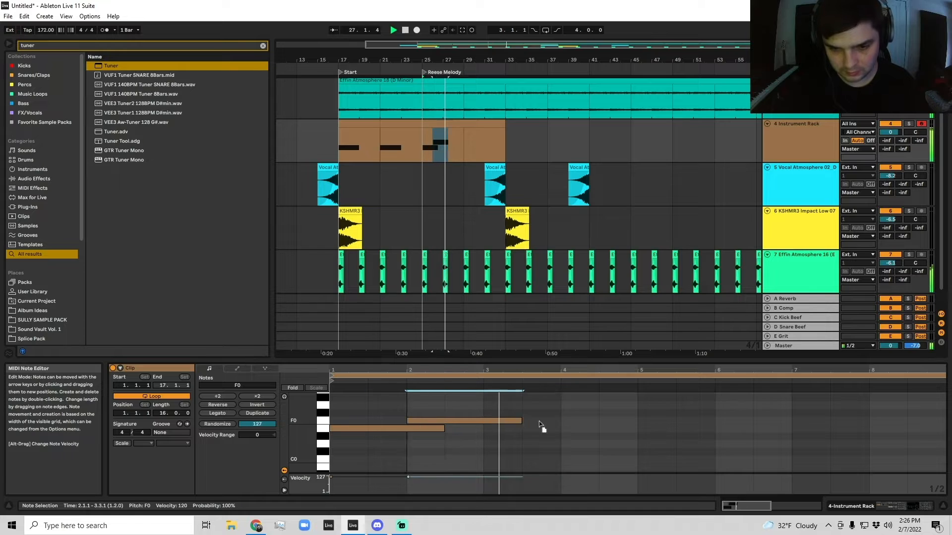
left_click_drag(557, 421, 600, 430)
key("ctrl+d")
key("Down")
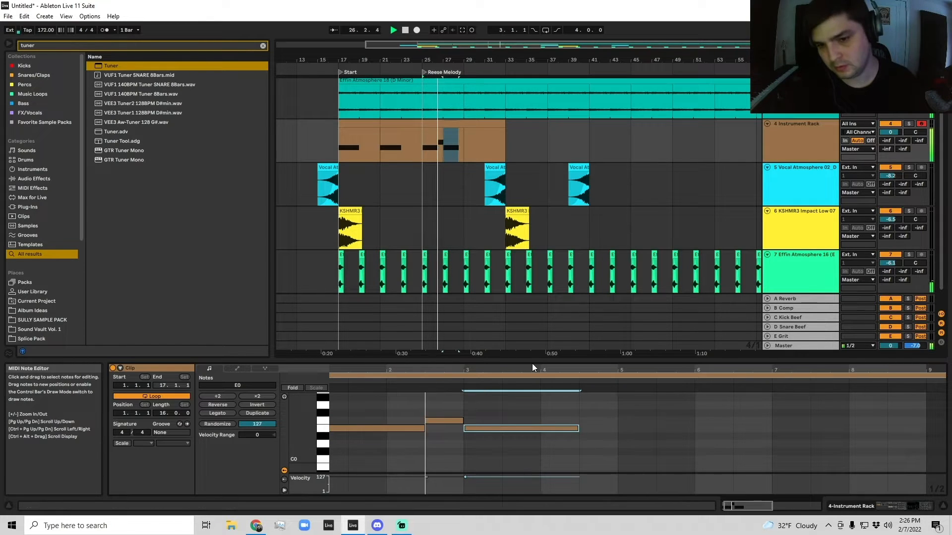
left_click_drag(531, 369, 531, 357)
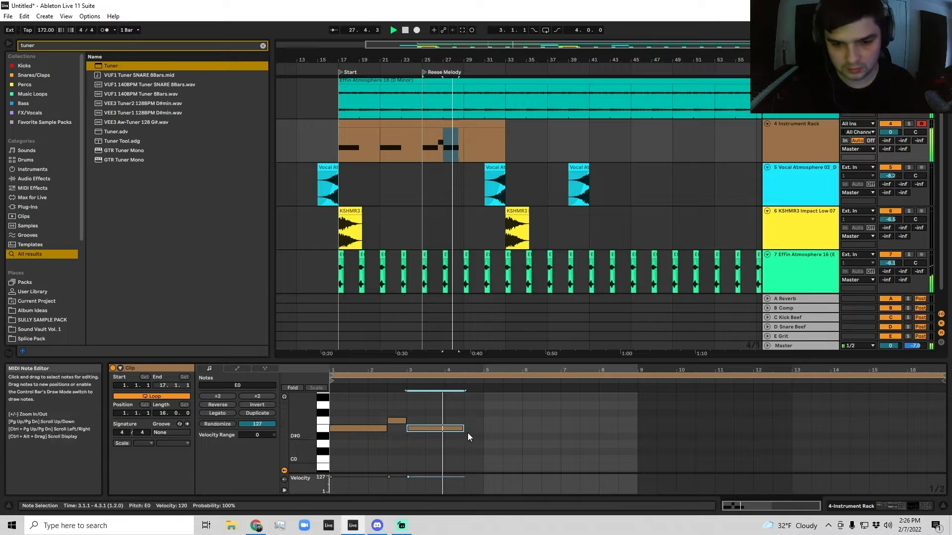
Step: Duplicate the last E0 note to 4.3 and turn the copy into a half-bar B0 note
key("ctrl+d")
key("Up")
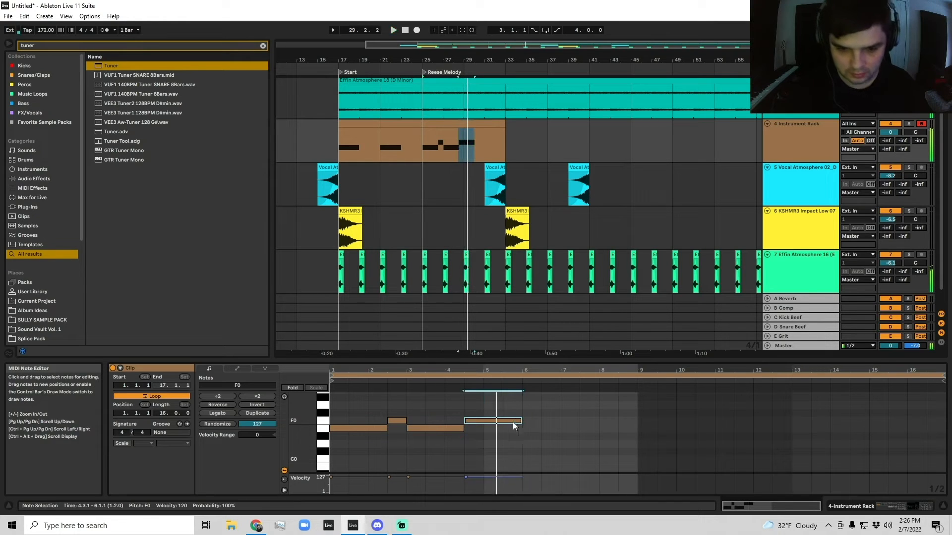
left_click_drag(523, 422, 473, 404)
scroll(474, 427, "up", 2)
Step: Play the melody and duplicate its full four-bar phrase into clip bars 5 to 8
key("space")
key("ctrl+a")
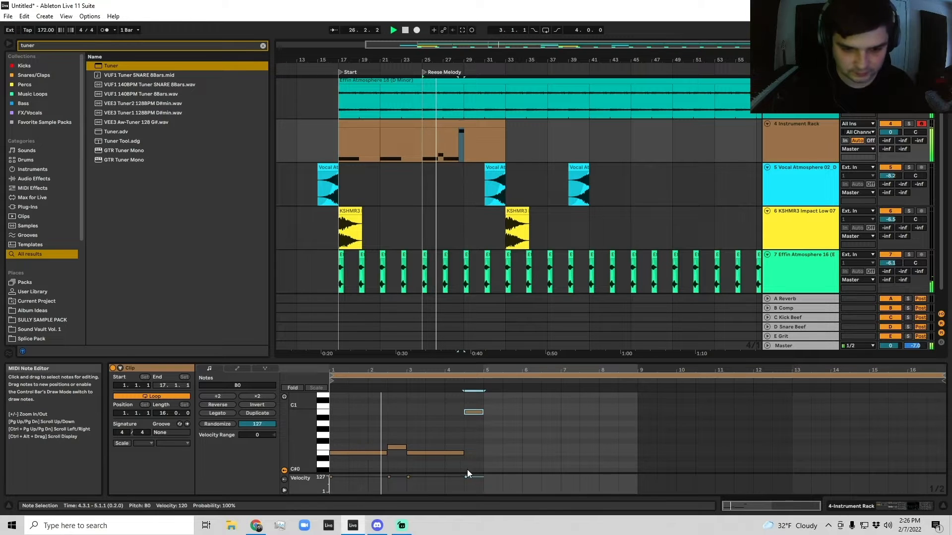
key("ctrl+d")
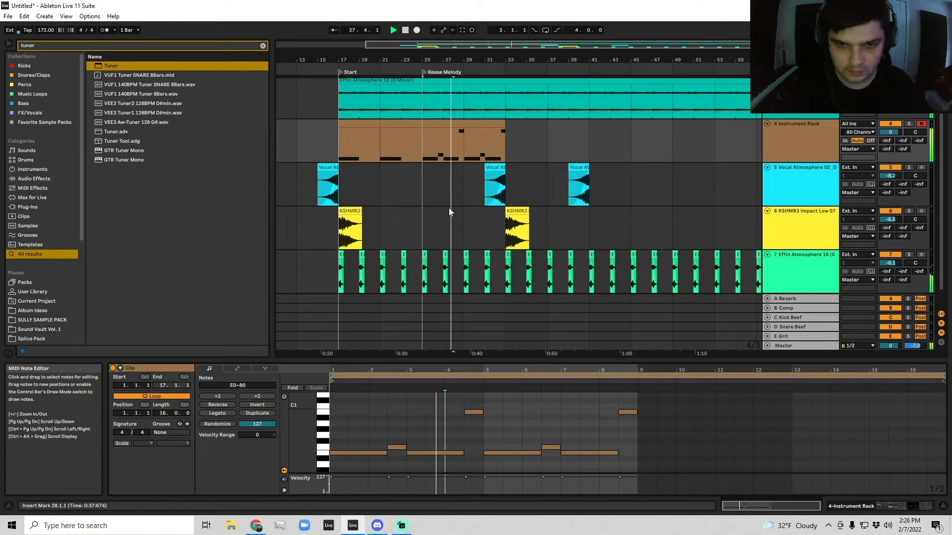
Step: Listen to the Reese melody from bar 25 to 33 while reviewing the rack's devices and the clip's notes
key("z")
left_click(799, 142)
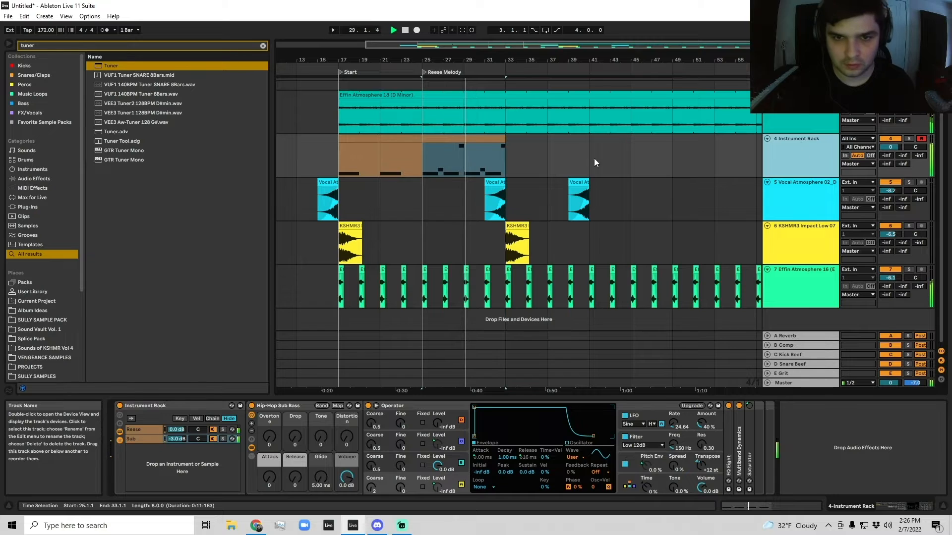
left_click(467, 138)
left_click(798, 163)
left_click(475, 144)
left_click(475, 142)
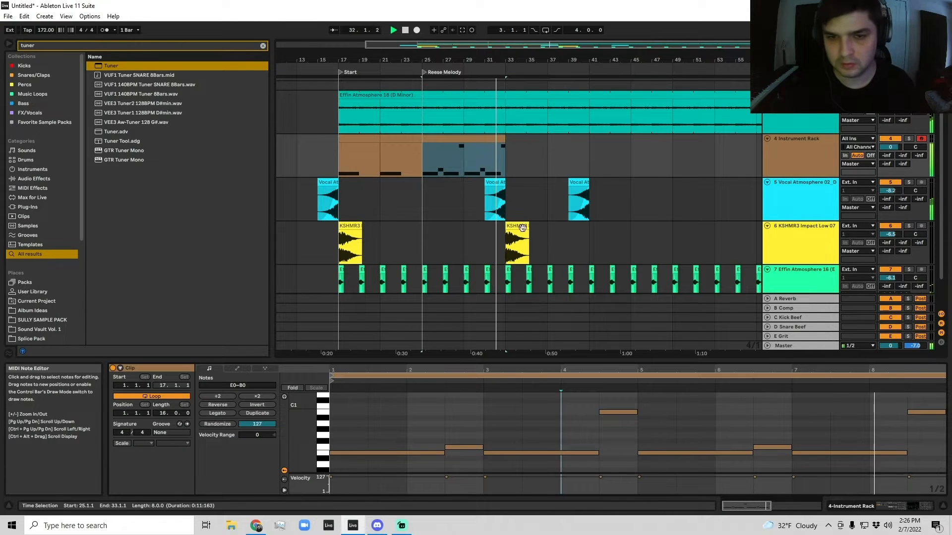
Step: Inspect the voicing settings of Serum on the Reese chain, close the synth and replay the melody
left_click(784, 165)
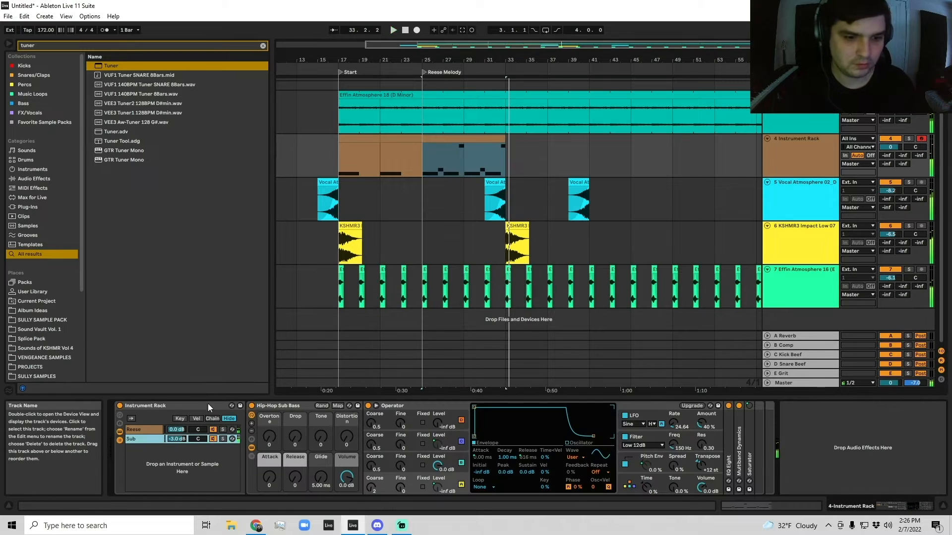
left_click(144, 429)
left_click(266, 405)
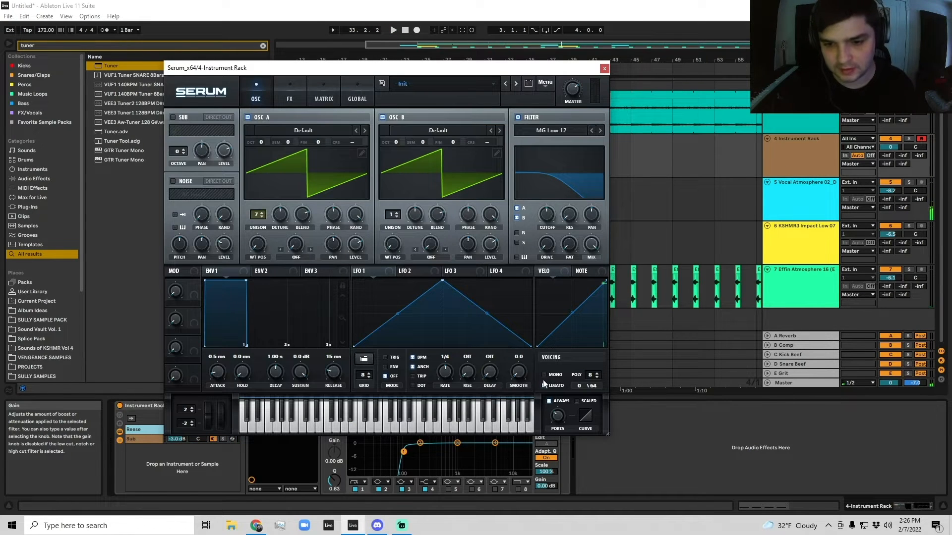
left_click(604, 68)
left_click(442, 143)
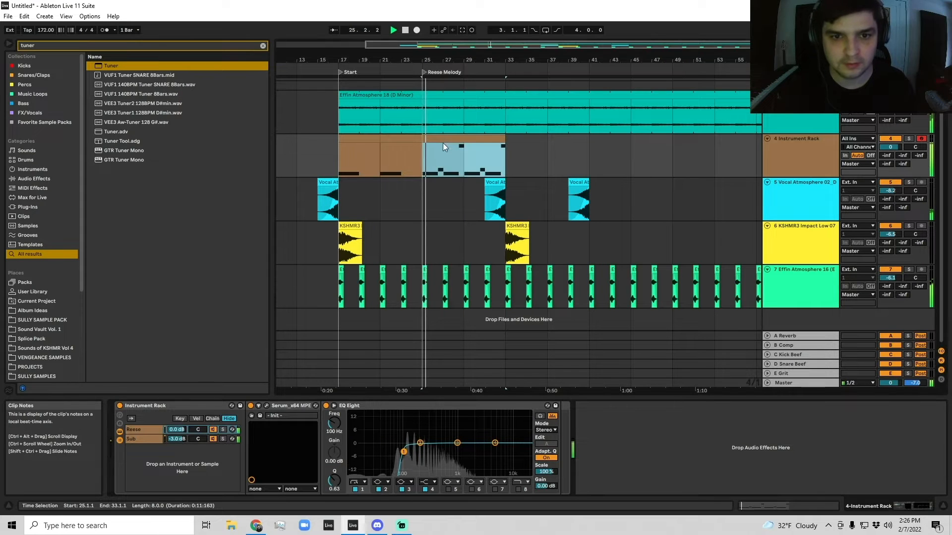
left_click(811, 156)
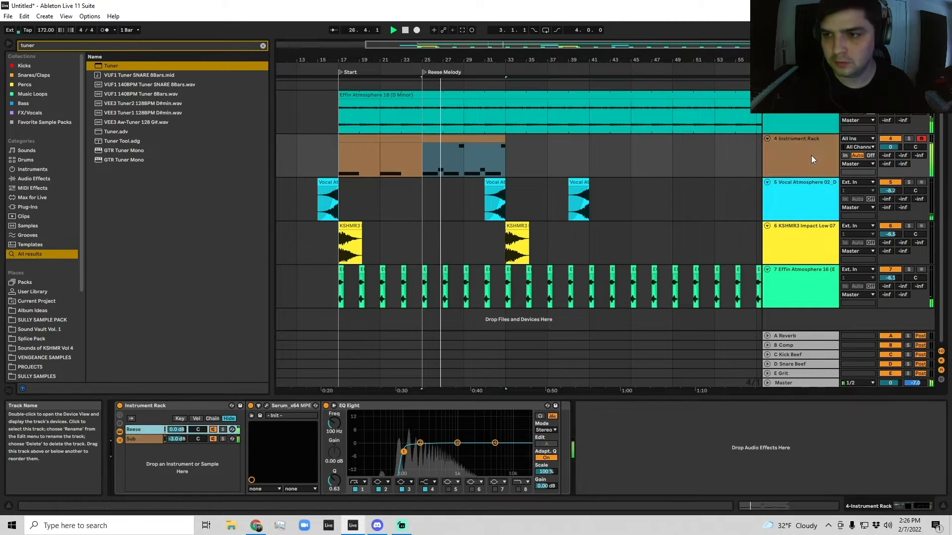
Step: Turn on Glide in the Sub chain's Operator, set the Glide macro to 41.0 ms and play the melody
left_click(151, 440)
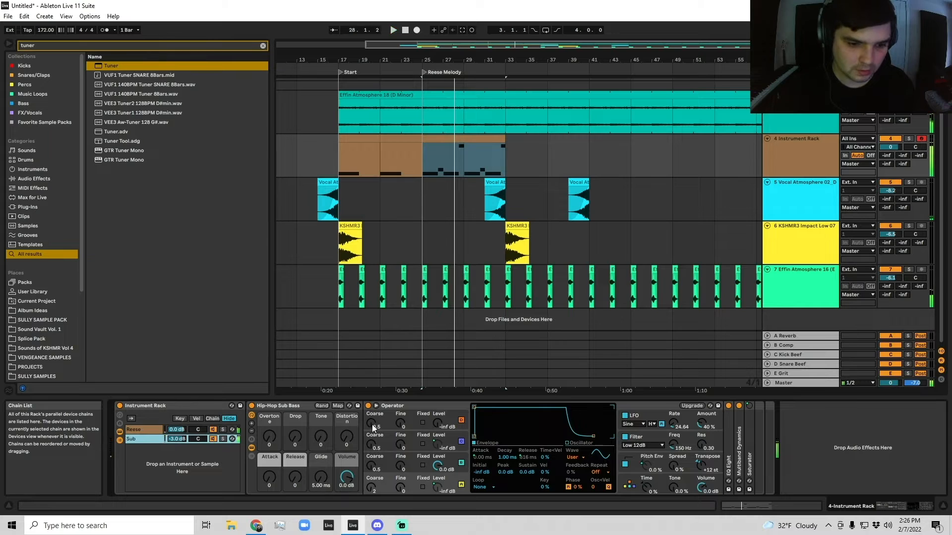
left_click_drag(599, 460, 599, 451)
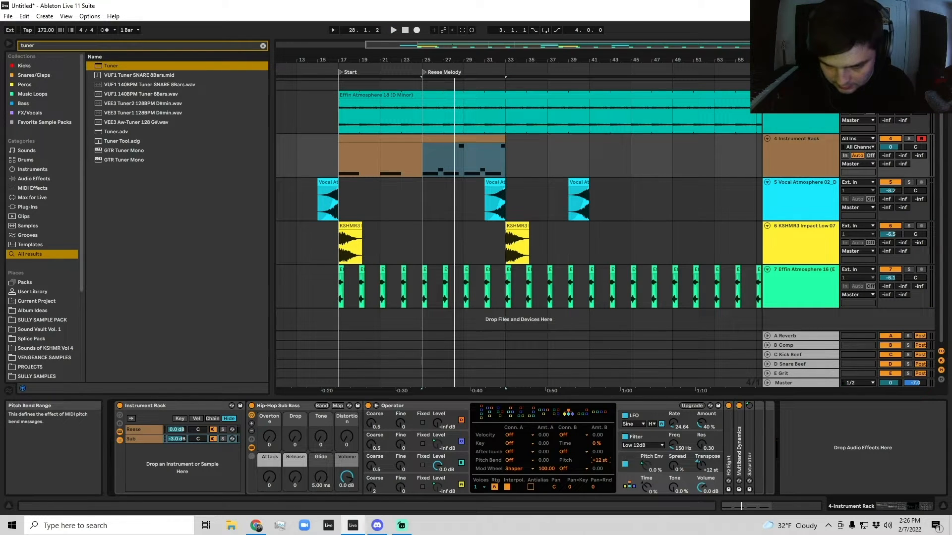
left_click(631, 455)
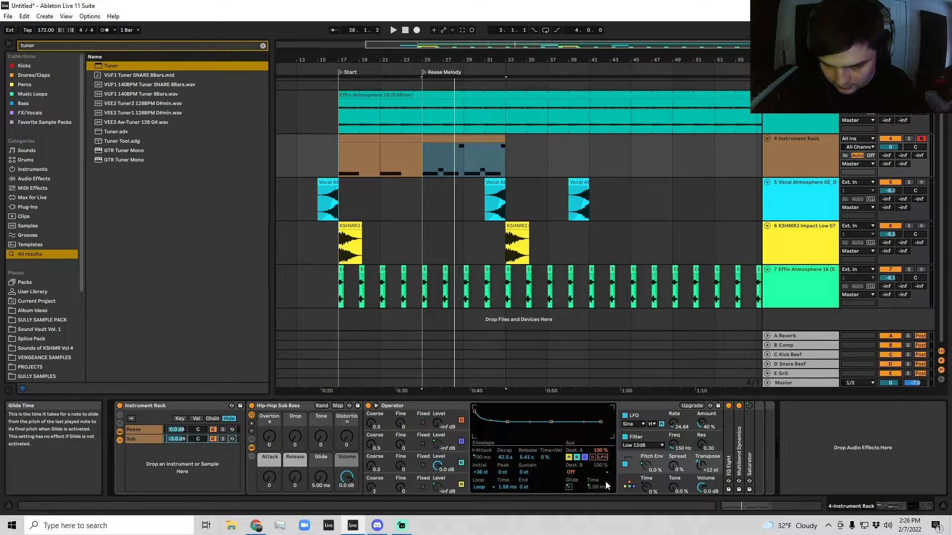
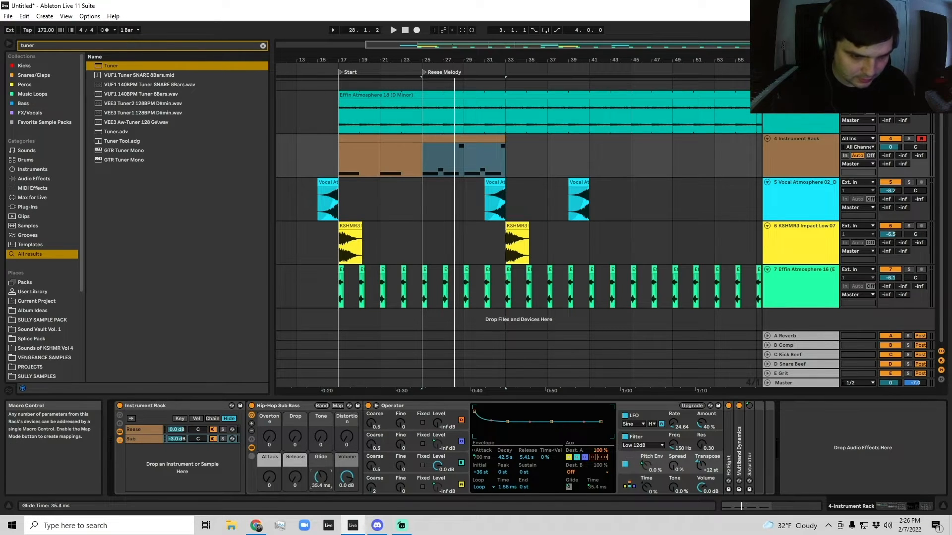
key("space")
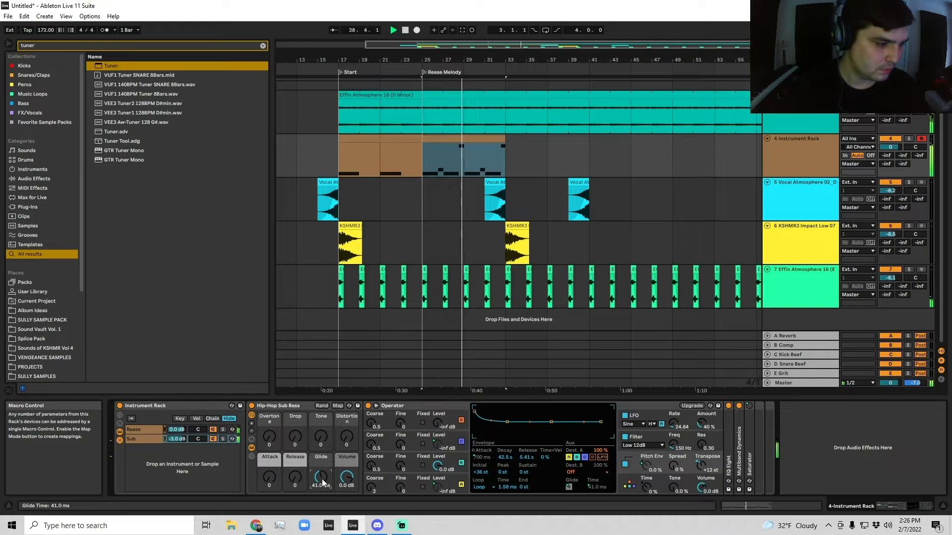
Step: Duplicate the eight-bar Reese melody from bars 25–33 so the copy starts at bar 33
left_click(492, 154)
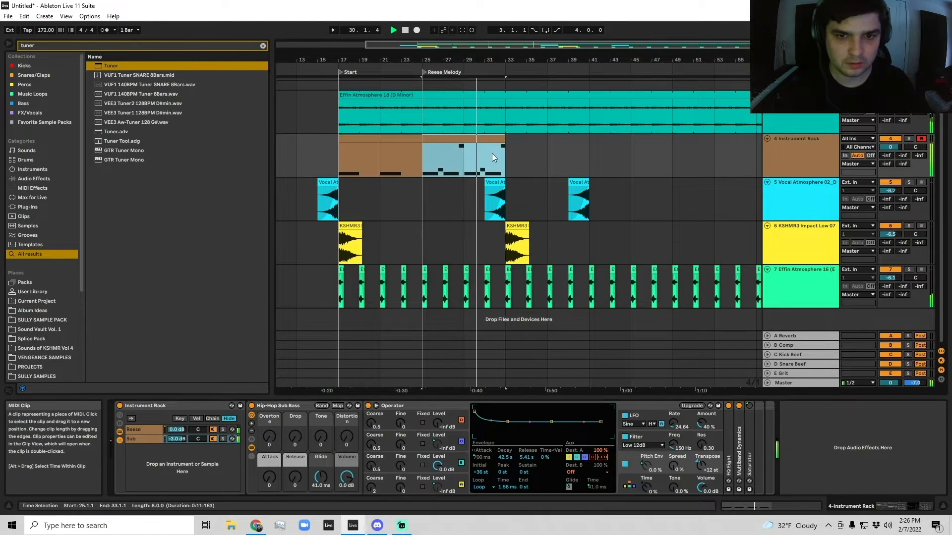
key("ctrl+d")
key("Left")
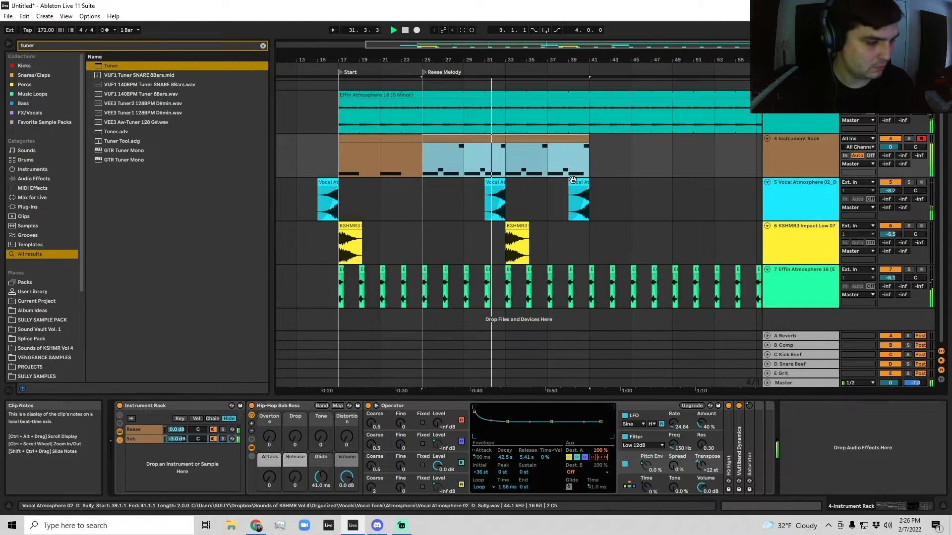
Step: Lower the Instrument Rack track's volume to -2.0 dB
left_click_drag(891, 147, 890, 155)
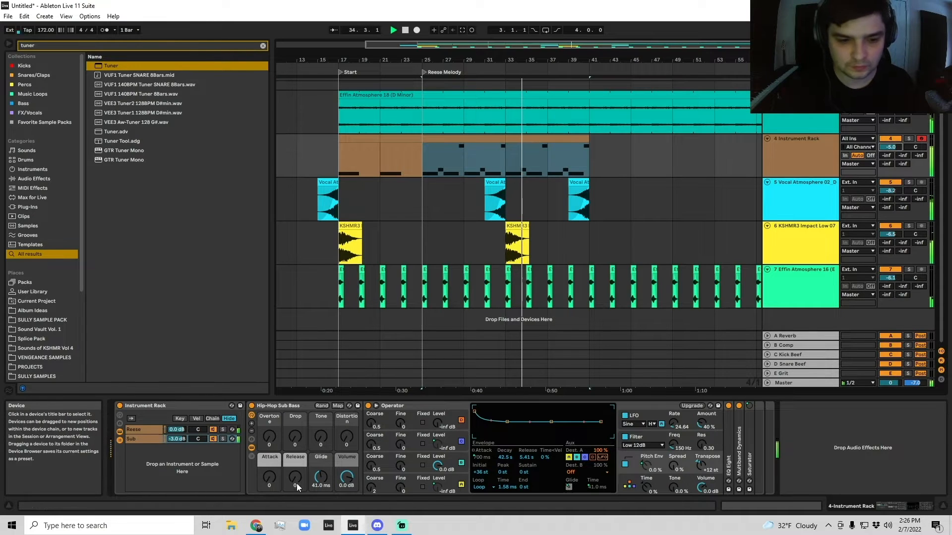
left_click(565, 154)
left_click_drag(888, 140, 888, 134)
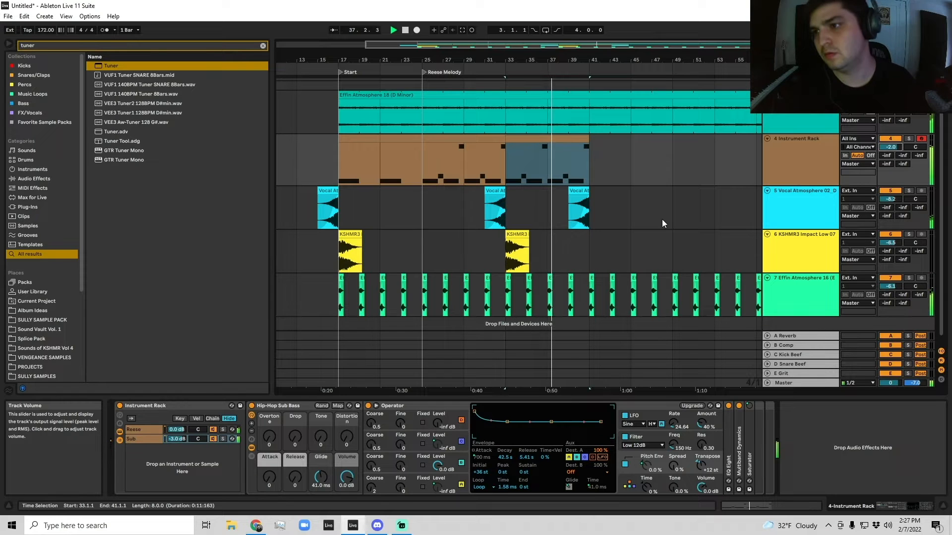
Step: Listen to the duplicated melody up to about bar 41 while checking its clips, and stop playback
left_click(530, 140)
left_click(471, 144, "shift")
left_click(474, 139, "shift")
left_click(539, 139)
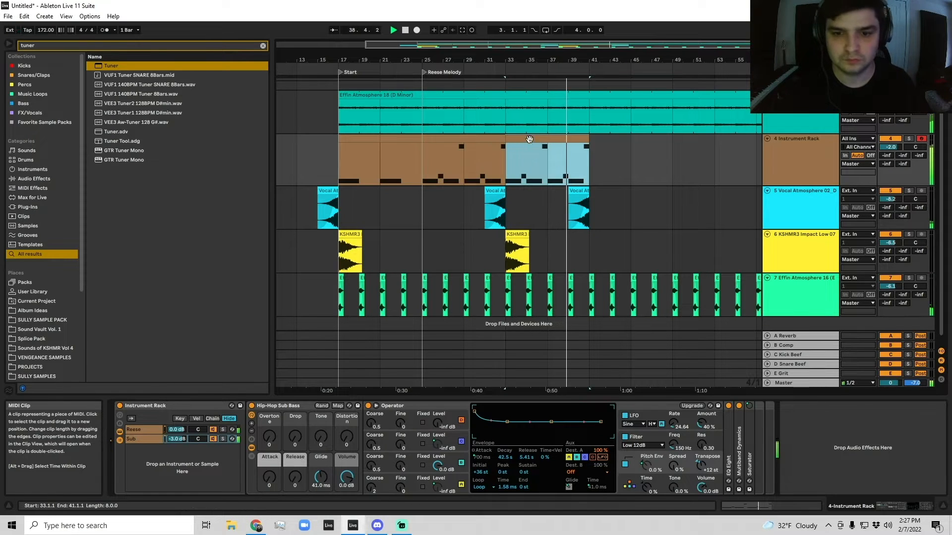
left_click(488, 139, "shift")
left_click(521, 154)
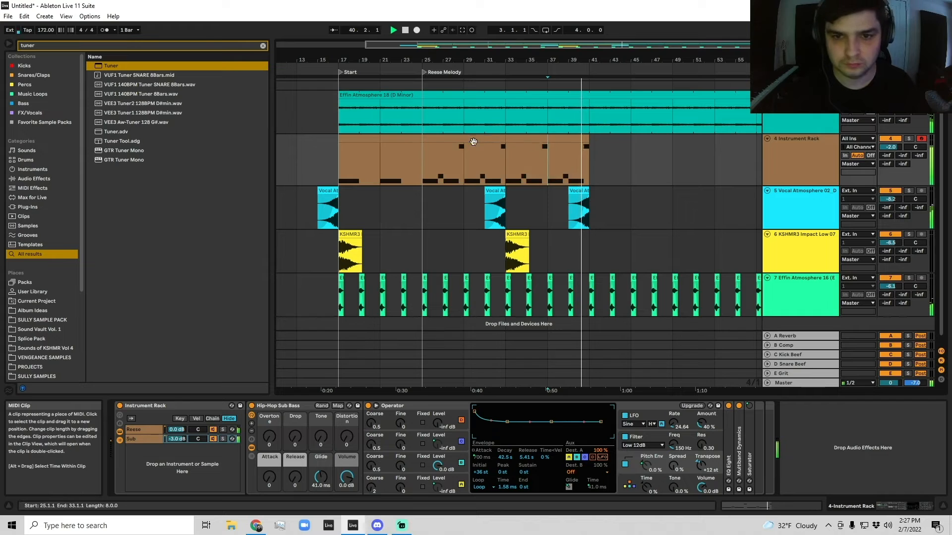
left_click(476, 140)
left_click(555, 141, "shift")
left_click(560, 139)
left_click(501, 138)
left_click(517, 139)
key("space")
Step: Insert a new audio track below the Instrument Rack track and place the insert marker at bar 41 on it
left_click(361, 140)
right_click(820, 169)
left_click(844, 240)
left_click(410, 220)
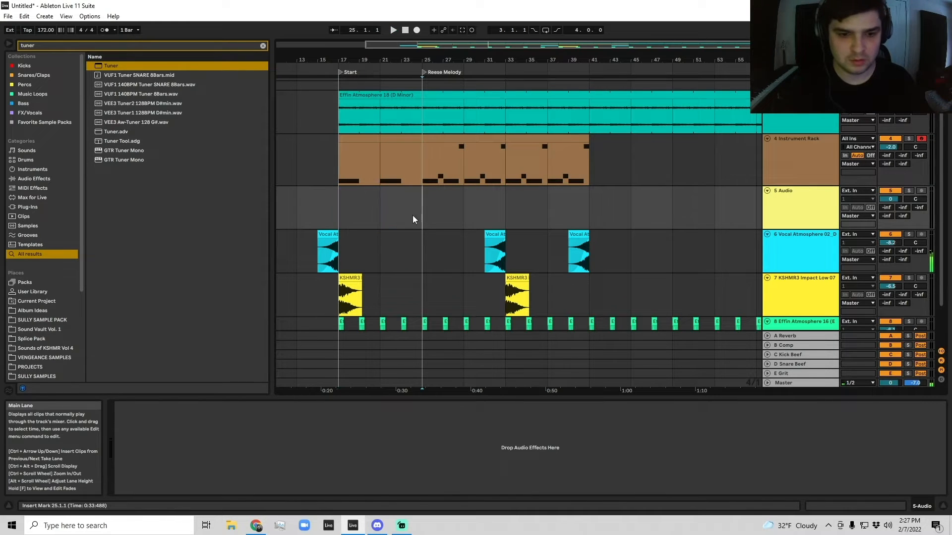
left_click(588, 205, "shift")
left_click(588, 204)
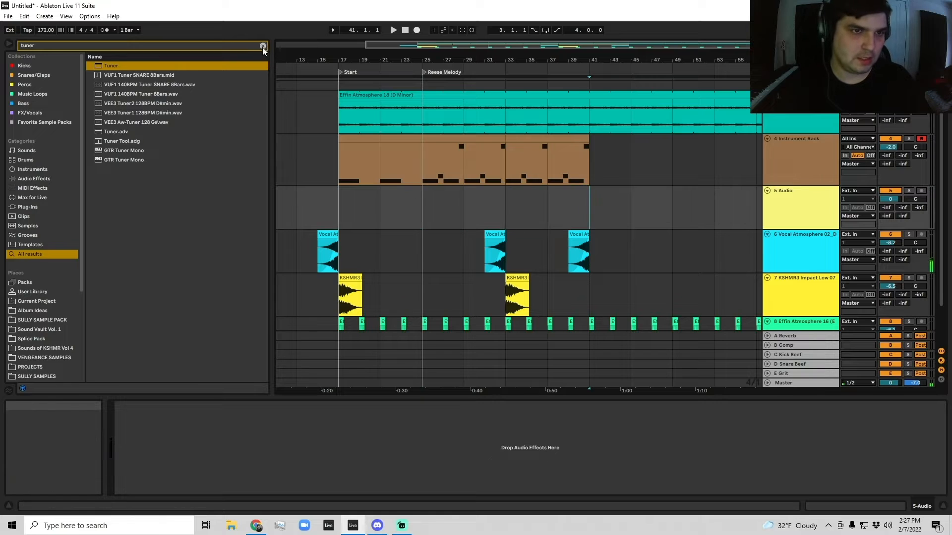
Step: Replace the browser's old search with "sully kick"
left_click(263, 45)
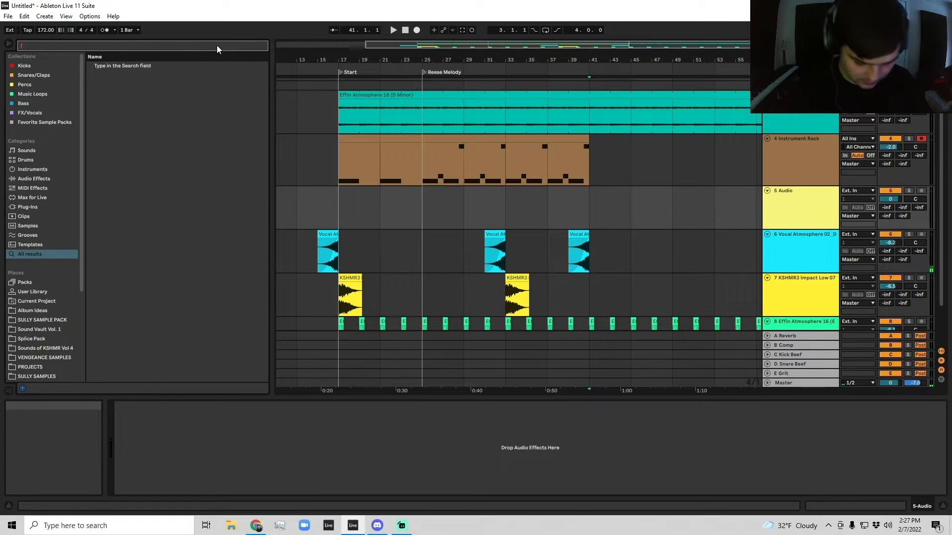
type("kic")
key("BackSpace")
key("BackSpace")
key("BackSpace")
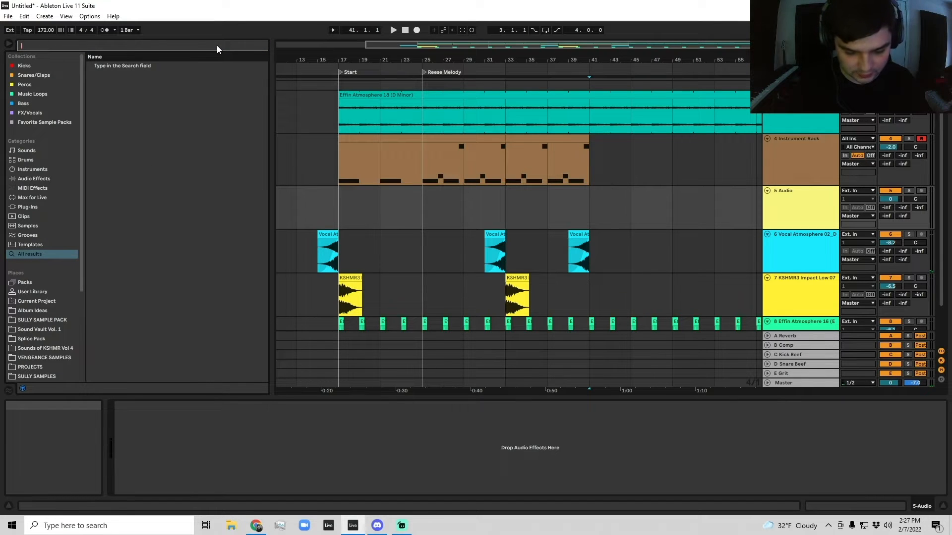
type("sully kick")
Step: Audition several Sully_NEW kick samples and place Sully_NEW Kick 02 at bar 33 on the new audio track
left_click(113, 122)
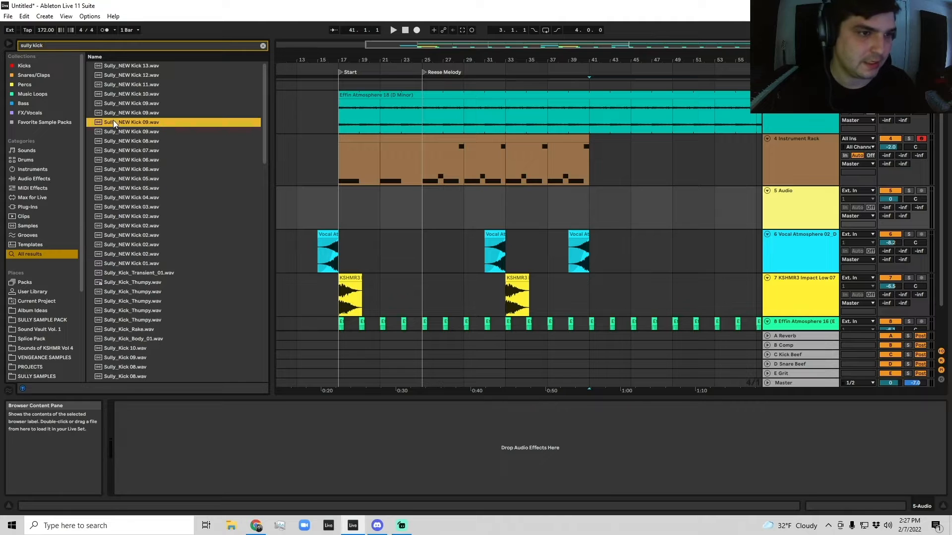
left_click(123, 113)
left_click(133, 140)
left_click(150, 206)
left_click(145, 226)
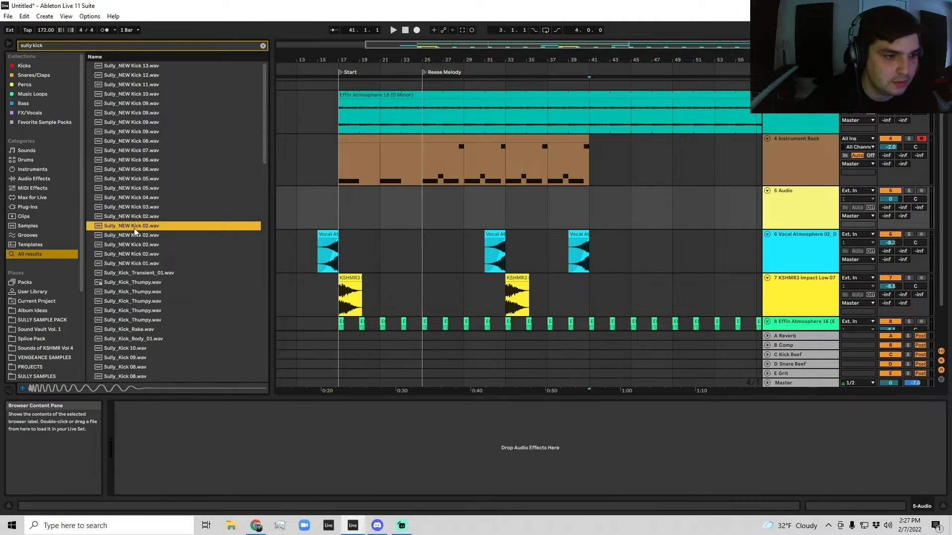
left_click_drag(503, 209, 504, 210)
left_click_drag(510, 60, 550, 154)
left_click(558, 171)
left_click(570, 190)
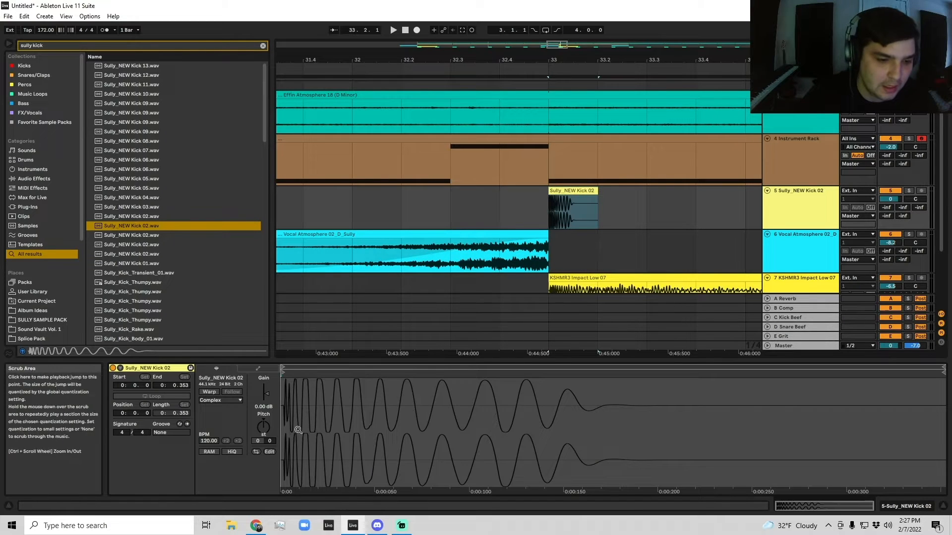
Step: Move the kick clip's start marker to about 7 ms into the sample, past the initial transient
left_click_drag(282, 402, 281, 412)
mouse_move(281, 373)
left_mouse_down()
mouse_move(420, 374)
mouse_move(411, 395)
mouse_move(429, 396)
left_mouse_up()
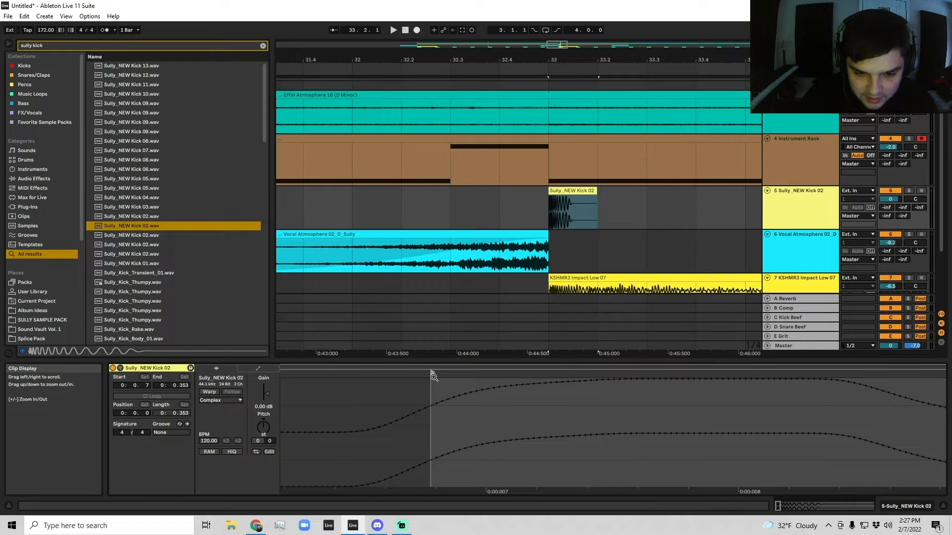
left_click_drag(430, 389, 423, 396)
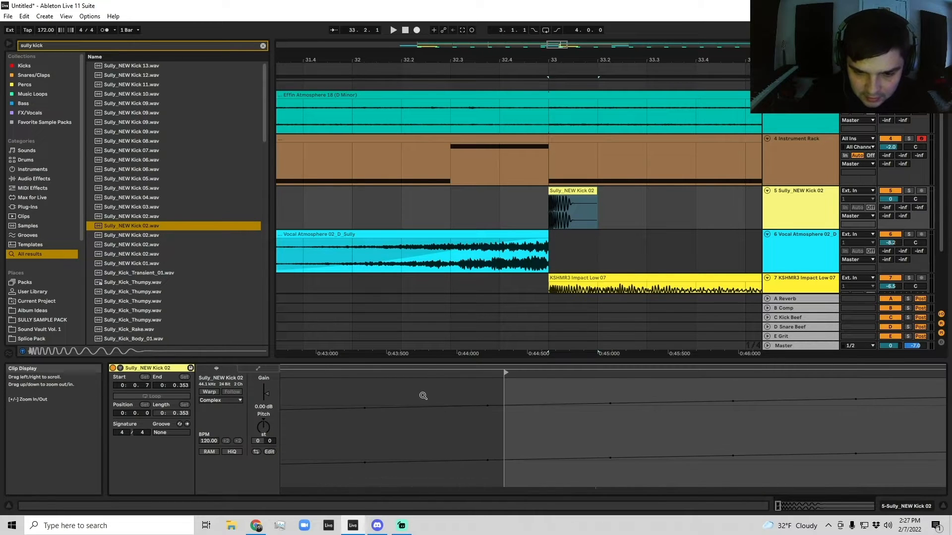
mouse_move(506, 378)
left_mouse_down()
mouse_move(476, 373)
mouse_move(469, 406)
left_mouse_up()
left_click(564, 190)
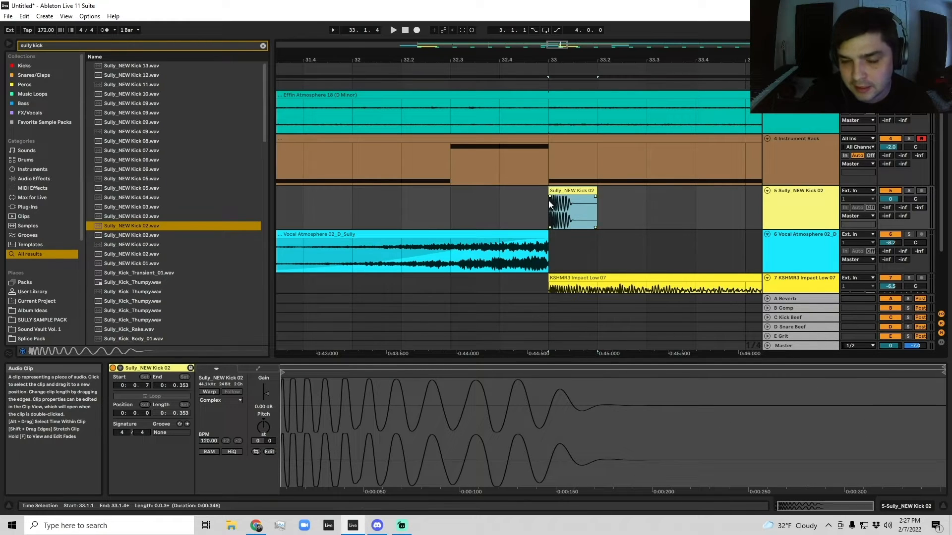
mouse_move(298, 379)
left_mouse_down()
mouse_move(331, 406)
mouse_move(330, 421)
mouse_move(340, 396)
mouse_move(314, 407)
left_mouse_up()
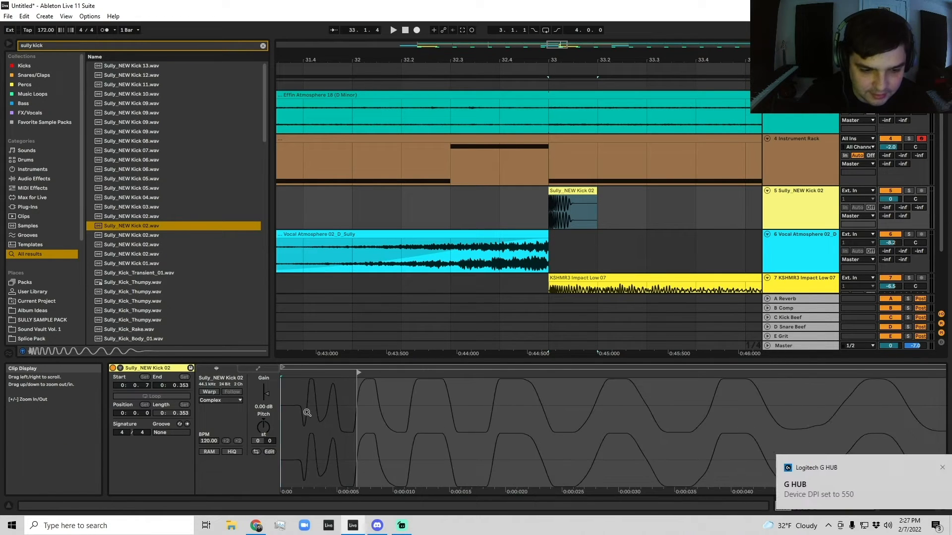
Step: Play the kick with the melody, lower its track volume to -4.5 dB and shorten the clip's fade-in
key("space")
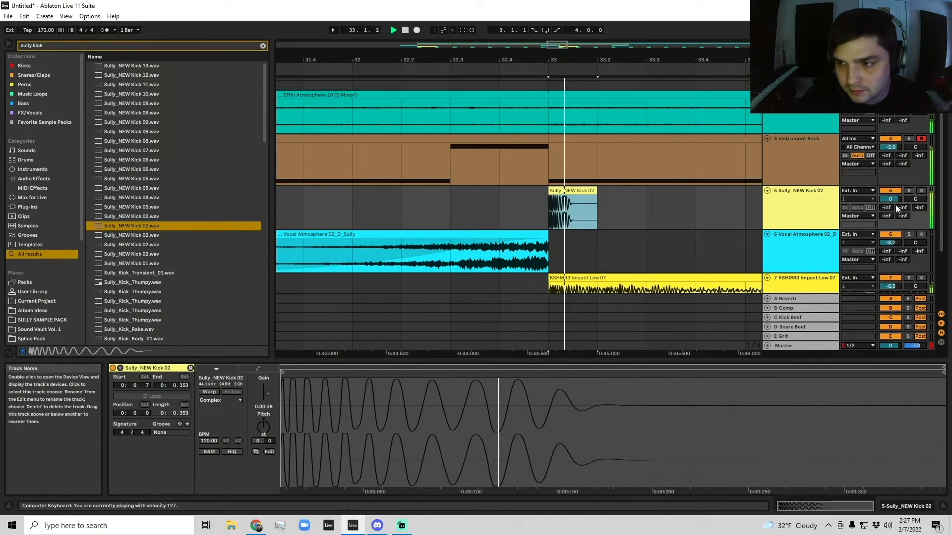
left_click_drag(890, 199, 890, 213)
key("z")
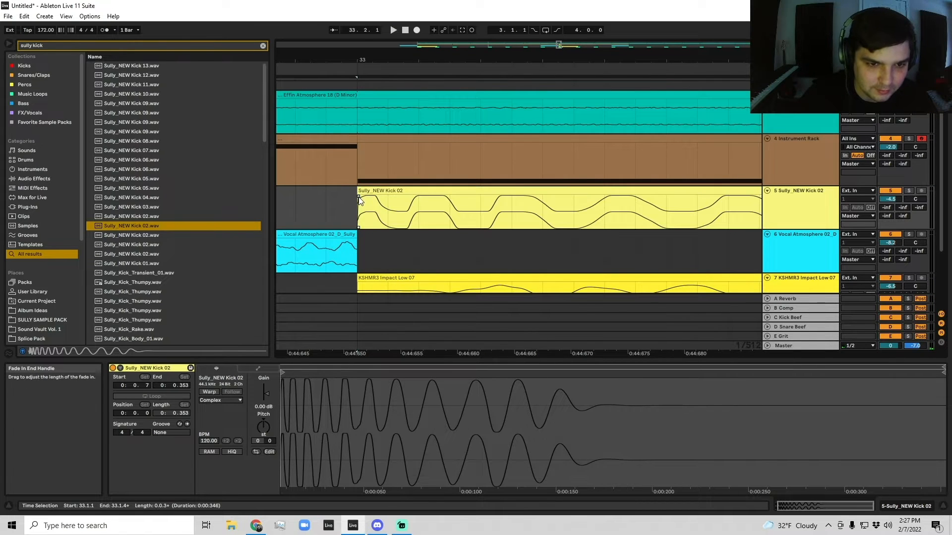
left_click_drag(360, 47, 380, 168)
left_click_drag(573, 198, 436, 198)
key("space")
left_click_drag(461, 59, 427, 58)
left_click(409, 208)
left_click(436, 207)
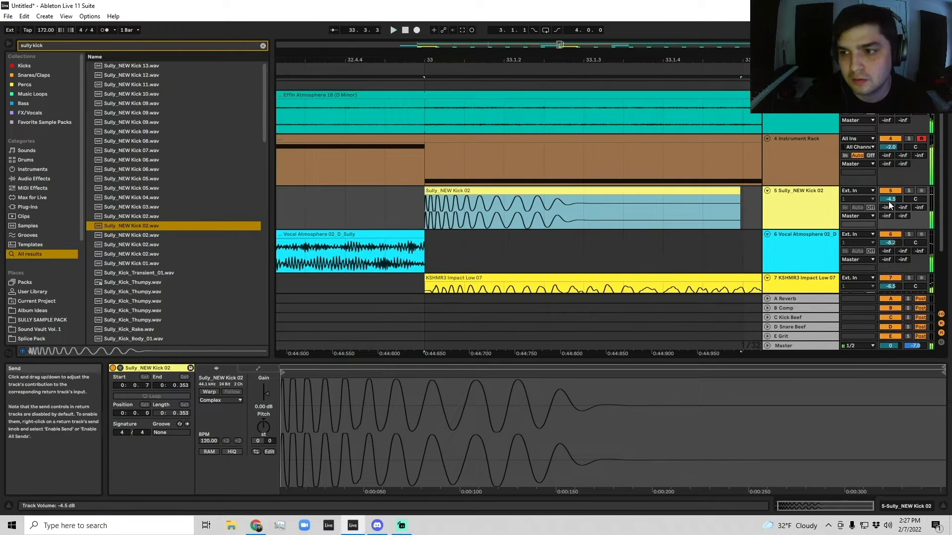
Step: Raise the kick track's volume to -3.0 dB and fine-tune the clip's fade-in while replaying it
left_click_drag(891, 199, 891, 197)
key("space")
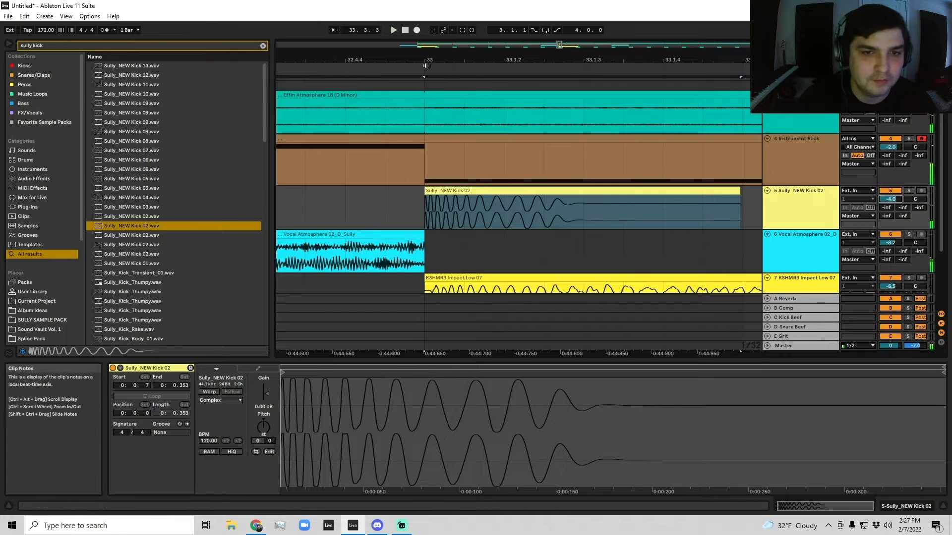
left_click_drag(427, 59, 429, 85)
left_click_drag(344, 197, 361, 199)
left_click(279, 212)
key("space")
left_click_drag(385, 61, 463, 56)
left_click(393, 208)
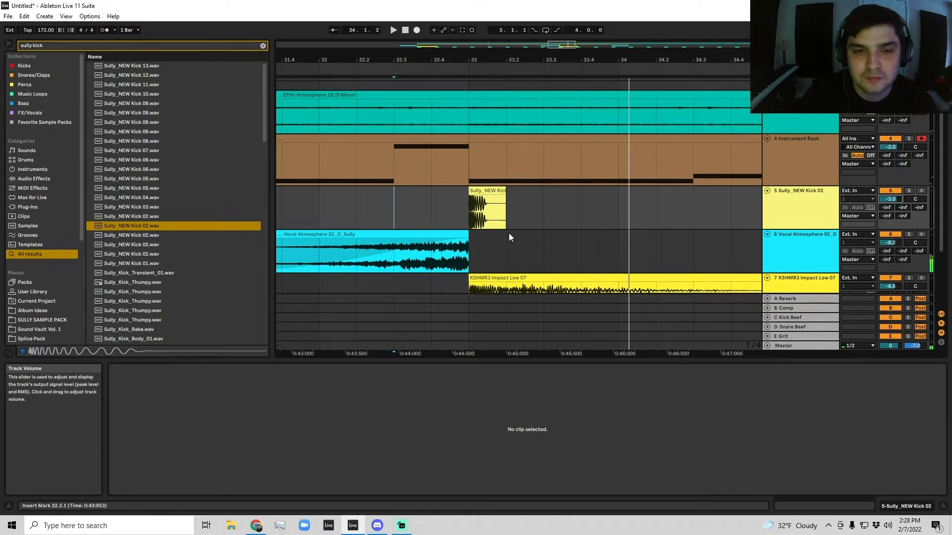
Step: Insert another audio track directly below the kick track
right_click(798, 196)
left_click(803, 276)
scroll(491, 235, "right", 2)
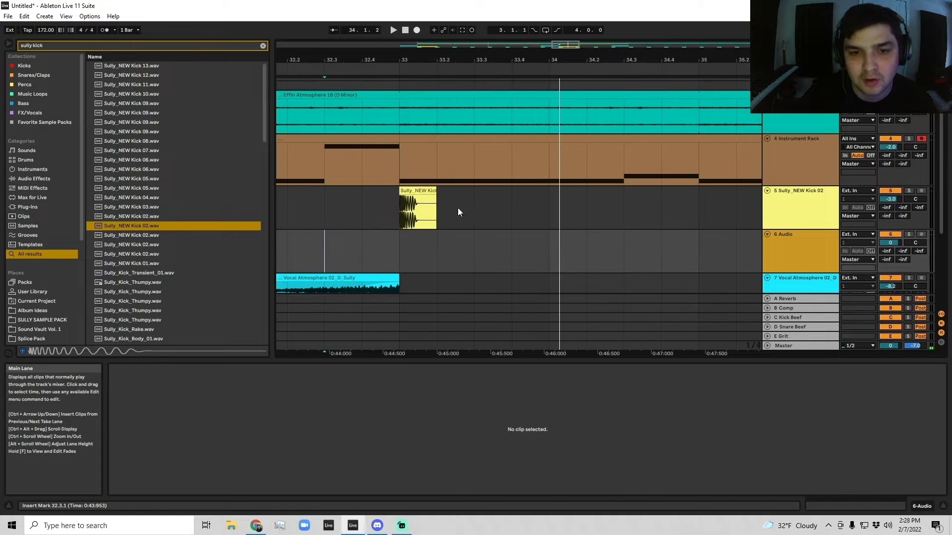
Step: Turn on the metronome and play the kick against it from bar 33
left_click(419, 214)
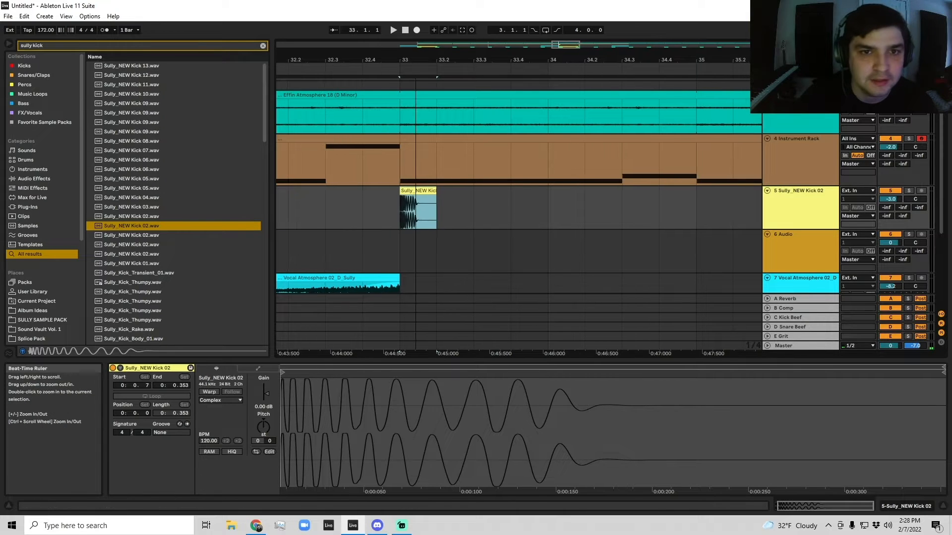
left_click_drag(416, 58, 427, 198)
left_click(106, 30)
left_click(407, 216)
key("plus")
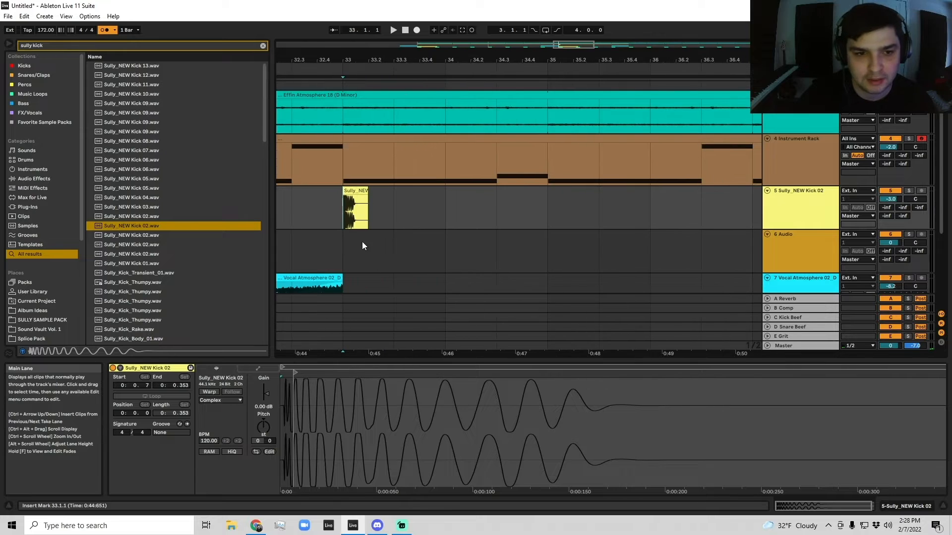
key("space")
left_click_drag(388, 60, 395, 99)
key("space")
Step: Duplicate the kick's three-beat section from bar 33 so the copy starts at 33.4, and play the result
left_click_drag(450, 212, 320, 213)
key("ctrl+d")
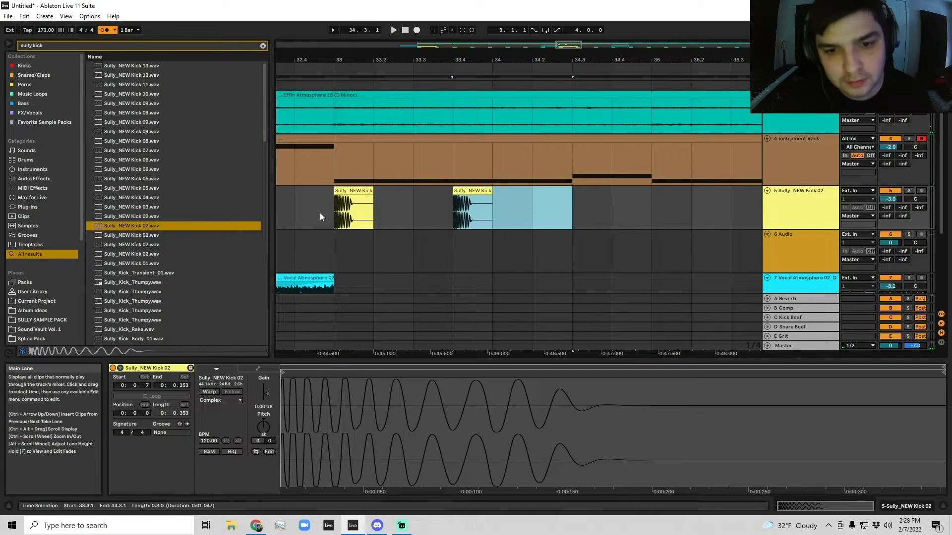
left_click(320, 217)
key("space")
key("space")
Step: Move the copied kick to 33.4.3, half a beat before bar 34, and play both kicks
left_click_drag(446, 60, 446, 84)
left_click_drag(501, 191, 537, 193)
scroll(319, 199, "left", 1)
left_click(320, 199)
key("space")
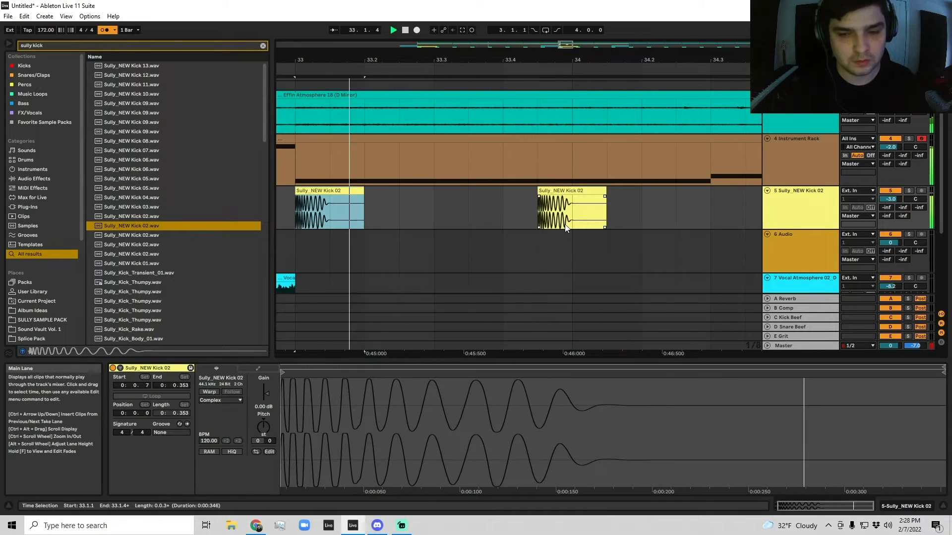
Step: Duplicate the first half beat of the second kick to bar 34 and play the pair
left_click_drag(573, 221, 537, 206)
key("ctrl+d")
left_click(501, 216)
key("space")
scroll(542, 203, "up", 3)
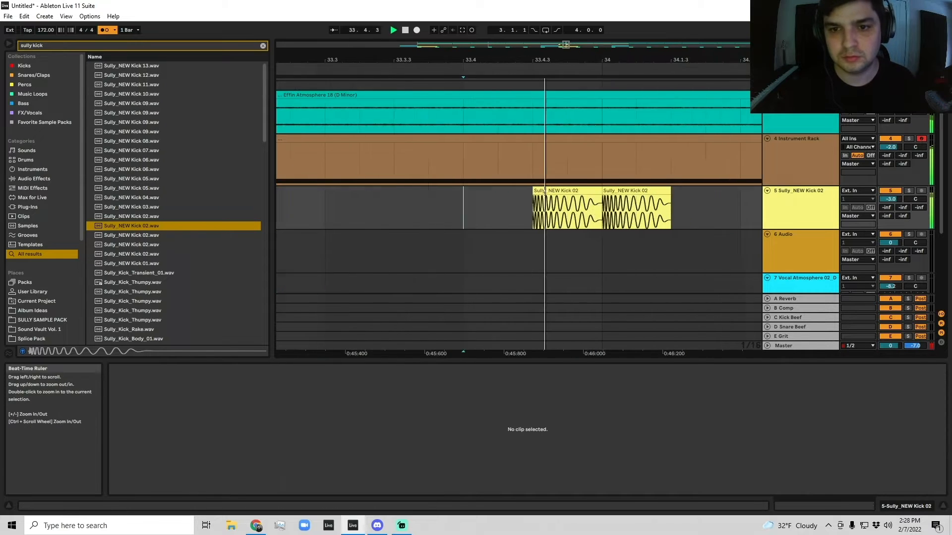
Step: Nudge the kick at 33.4.3 slightly earlier, leaving a small gap before the kick at bar 34
left_click(576, 200)
key("Left")
key("Left")
key("Left")
key("Left")
key("Left")
key("Left")
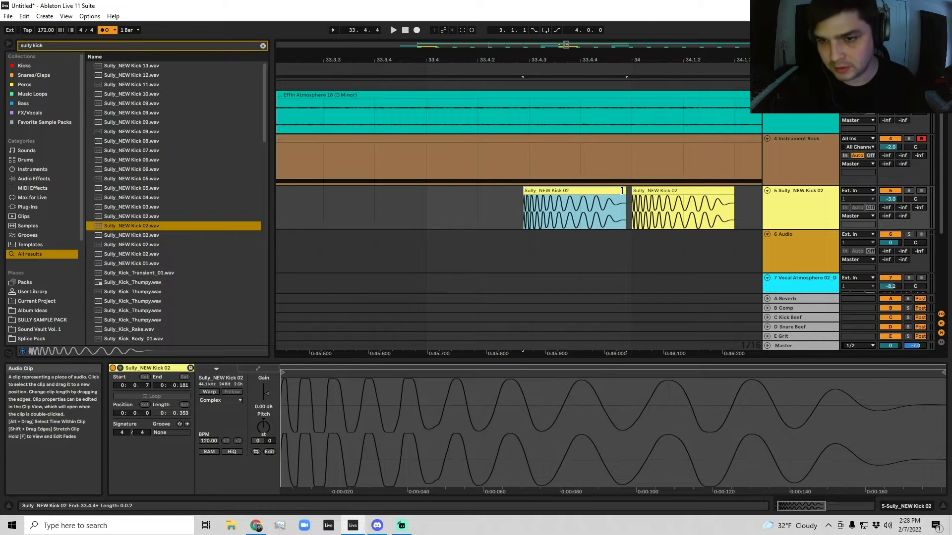
Step: Play the three-kick pattern against the metronome from bar 33 to check its timing
left_click(375, 213)
key("space")
left_click_drag(541, 59, 541, 15)
left_click(482, 211)
key("space")
key("space")
scroll(526, 242, "right", 1)
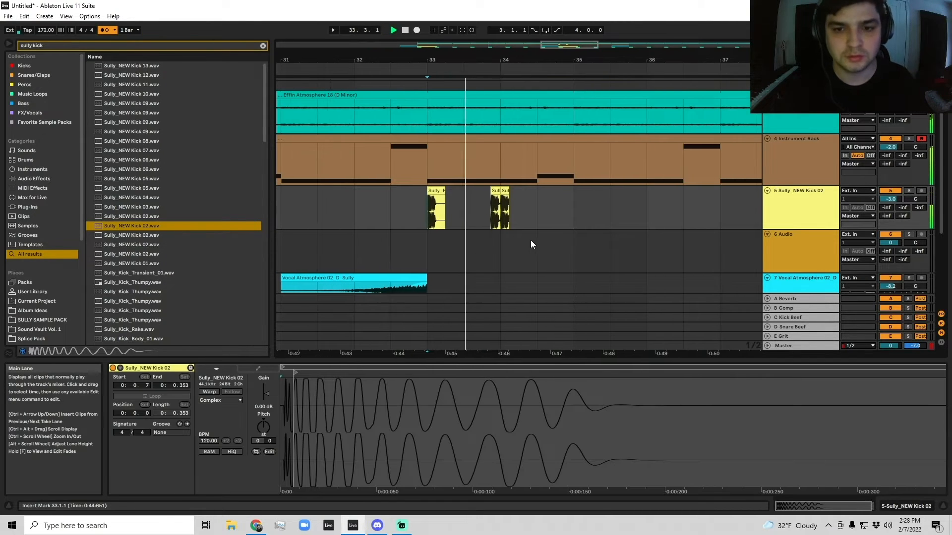
Step: Set the kick before bar 34 to start just after 33.4.3 and run right up to the bar 34 kick, and play the pair
left_click(498, 200)
key("space")
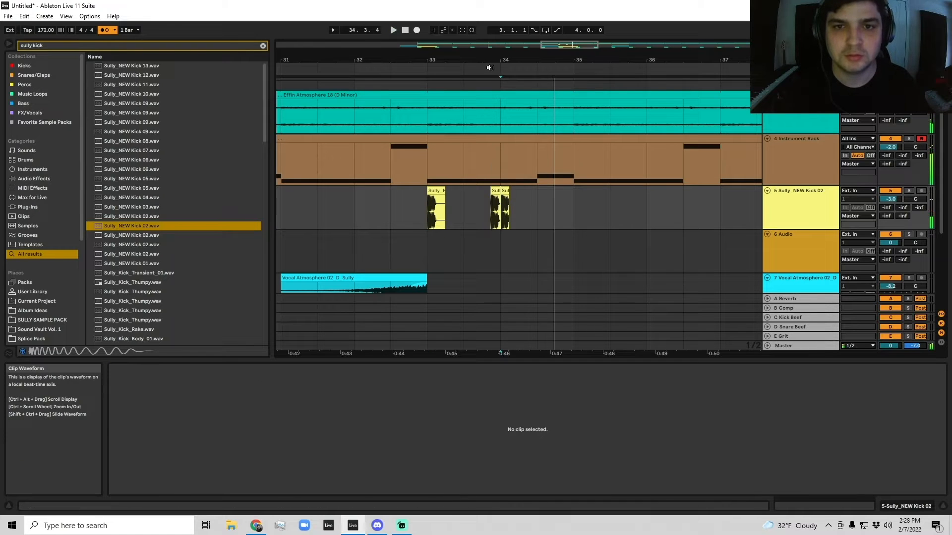
left_click_drag(490, 61, 492, 105)
left_click(551, 191)
left_click_drag(566, 191, 510, 195)
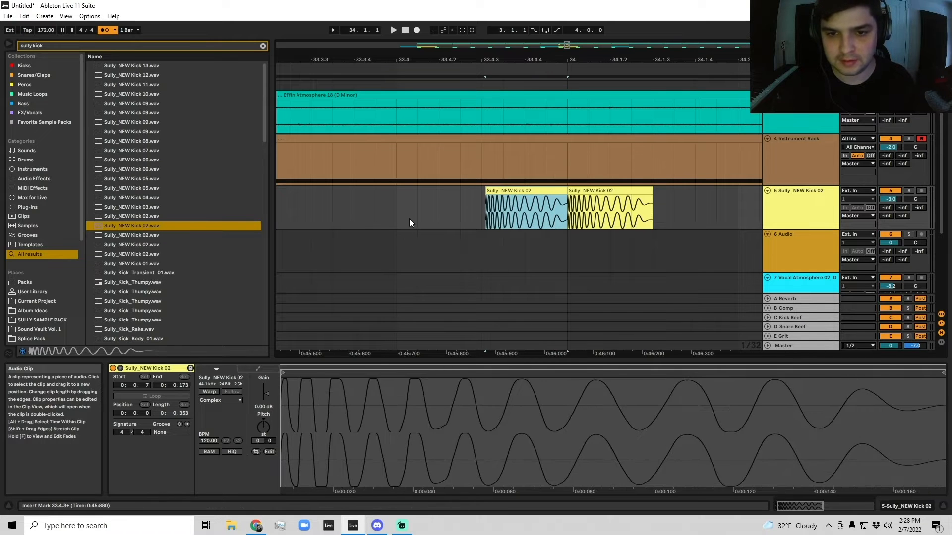
left_click(396, 218)
key("space")
left_click(493, 201)
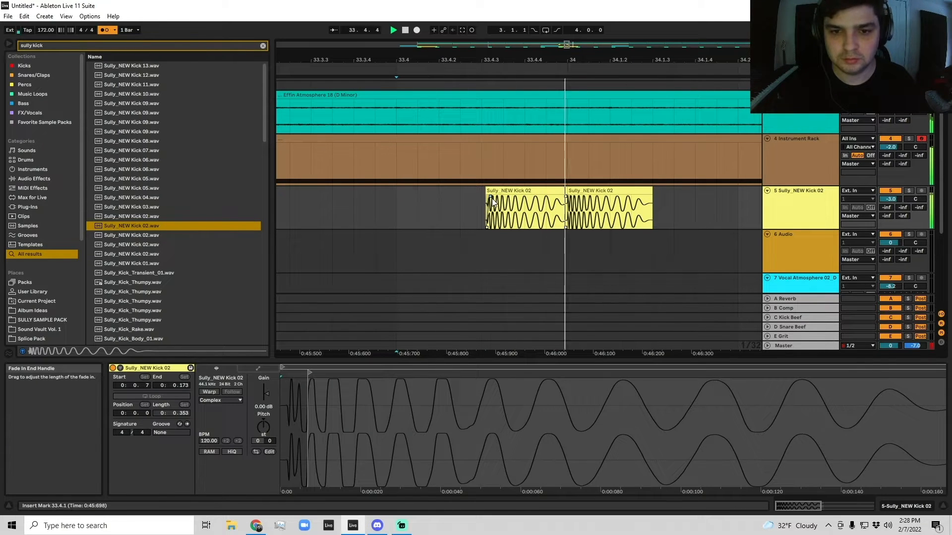
left_click(442, 208)
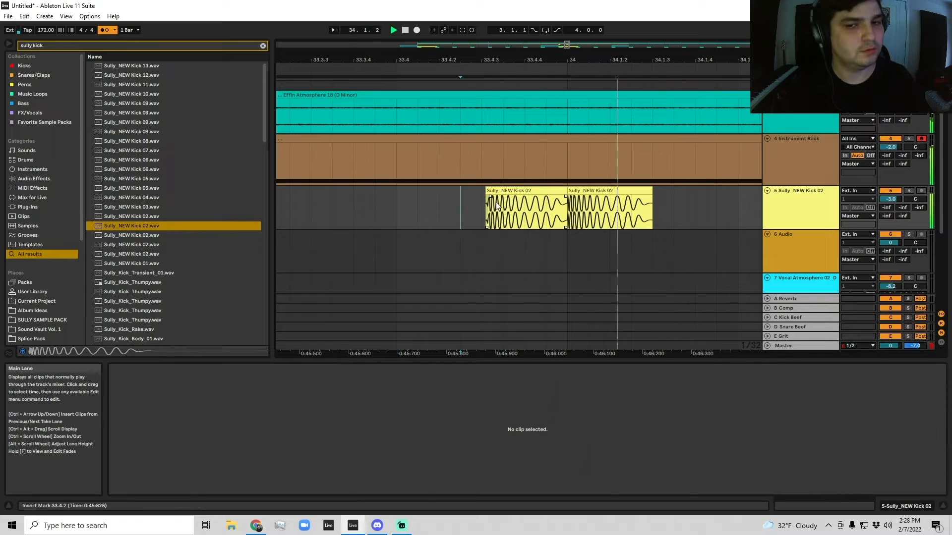
left_click(515, 192)
Step: Copy the kick at bar 34 one beat later to 34.2 and play the pattern
left_click_drag(553, 61, 506, 32)
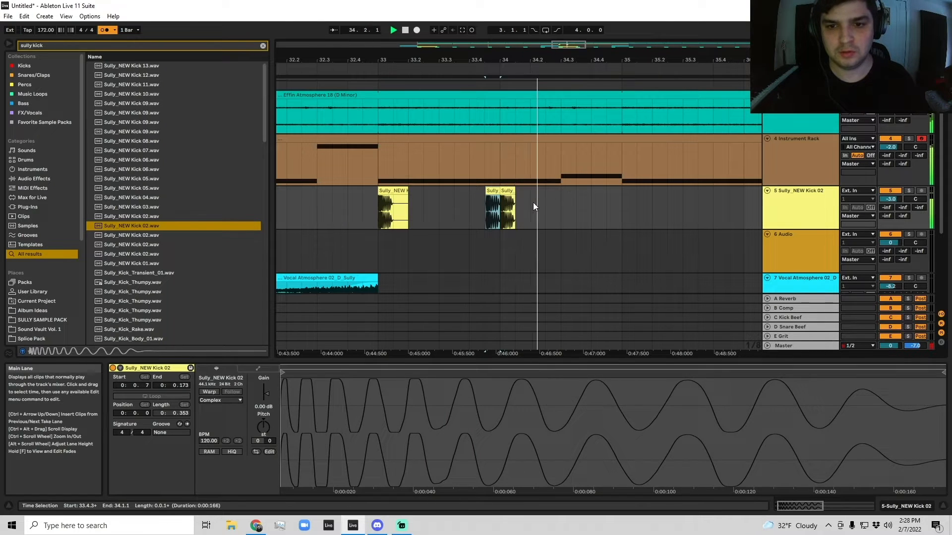
key("space")
left_click_drag(531, 202, 500, 200)
key("ctrl+d")
key("space")
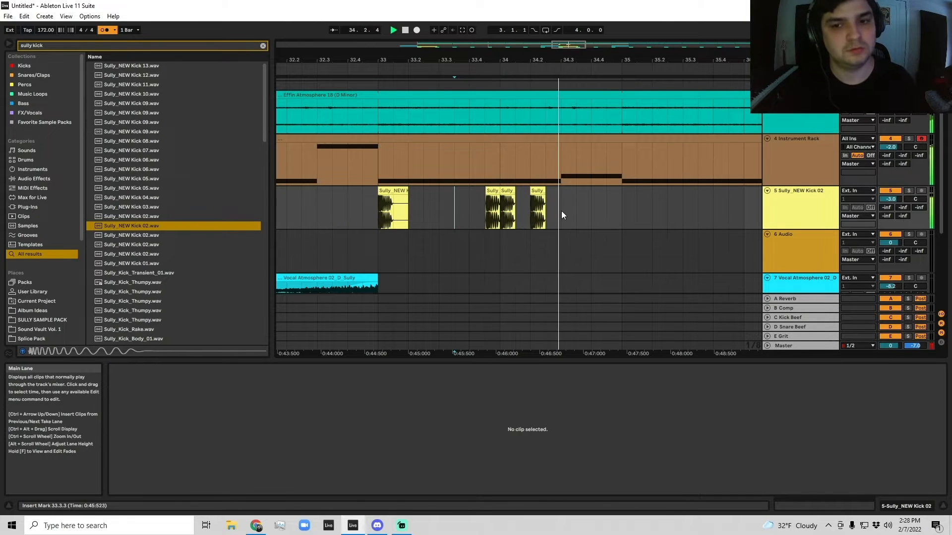
Step: Turn off the metronome and play the kick pattern from bar 33
left_click(538, 191)
key("space")
left_click(104, 30)
left_click(380, 210)
key("space")
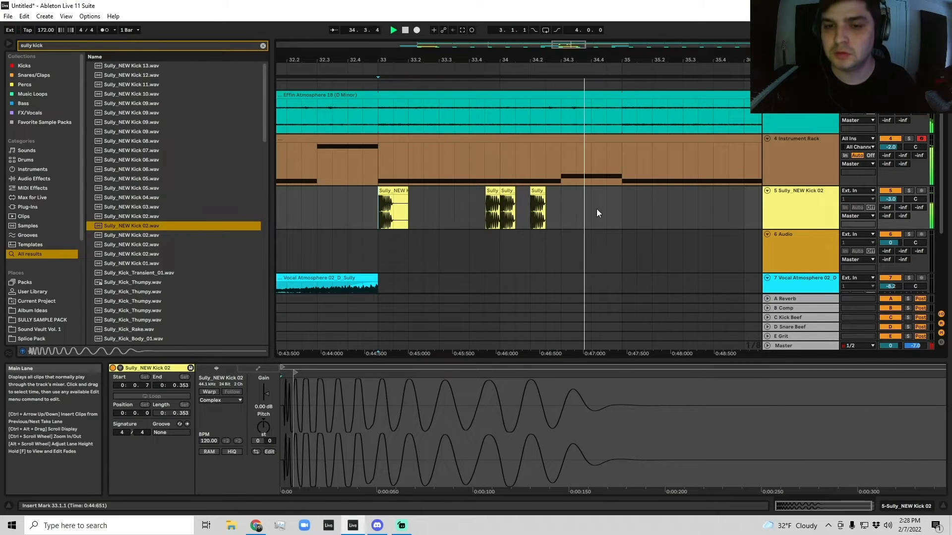
Step: Copy the kick at 34.2 to 34.3.3 and play from bar 34
left_click(539, 191)
key("space")
left_click_drag(617, 209, 532, 207)
left_click(538, 191)
left_click(517, 215)
key("space")
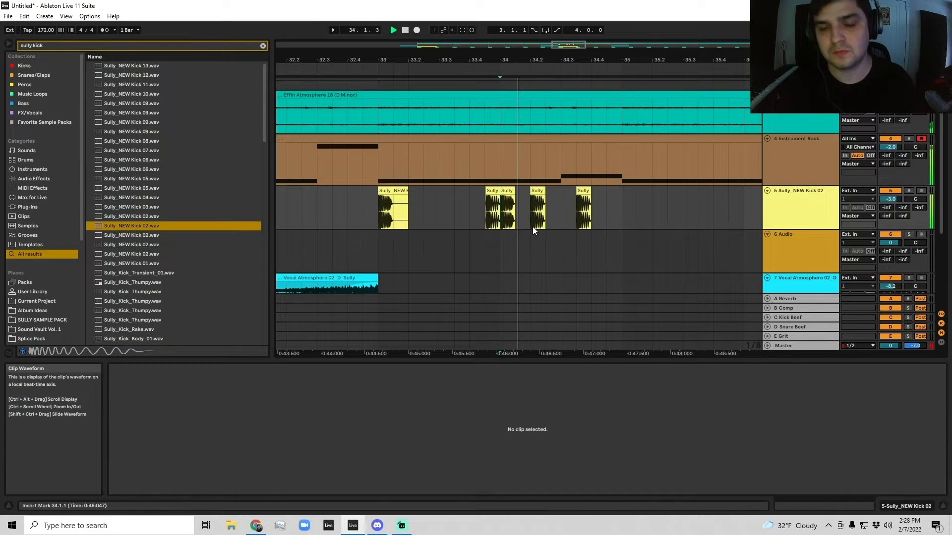
Step: Duplicate the two-bar kick pattern from bar 33 to bar 35 and play it
key("space")
left_click_drag(618, 213, 381, 213)
key("ctrl+d")
left_click(343, 217)
left_click(428, 216)
key("space")
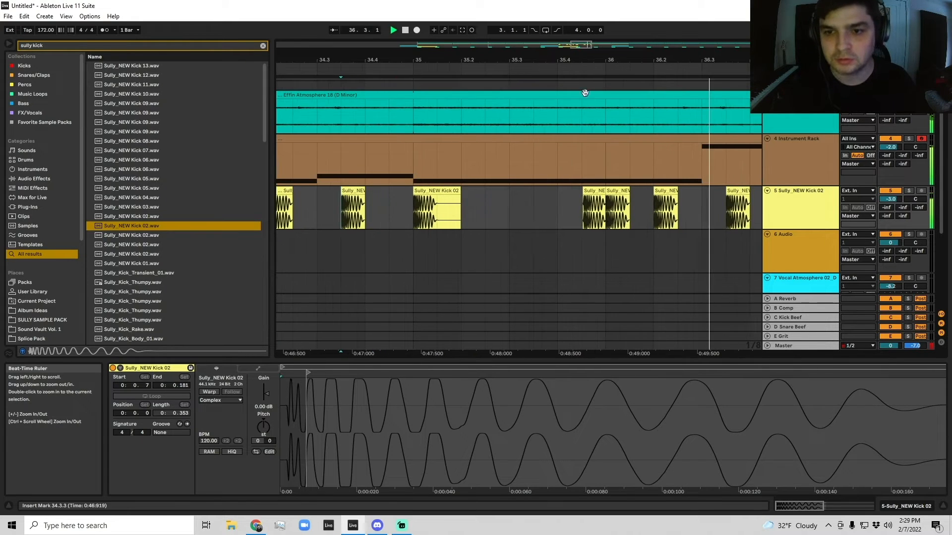
Step: Duplicate the four-bar kick pattern so it also fills bars 37 to 41, and play from bar 33
left_click_drag(568, 60, 568, 23)
key("space")
left_click_drag(588, 221, 611, 221)
key("ctrl+d")
left_click(493, 216)
key("space")
Step: Add a copy of the bar 35 kick at 35.3.3, just before the double kick, and play it
left_click(544, 208)
scroll(559, 209, "up", 5)
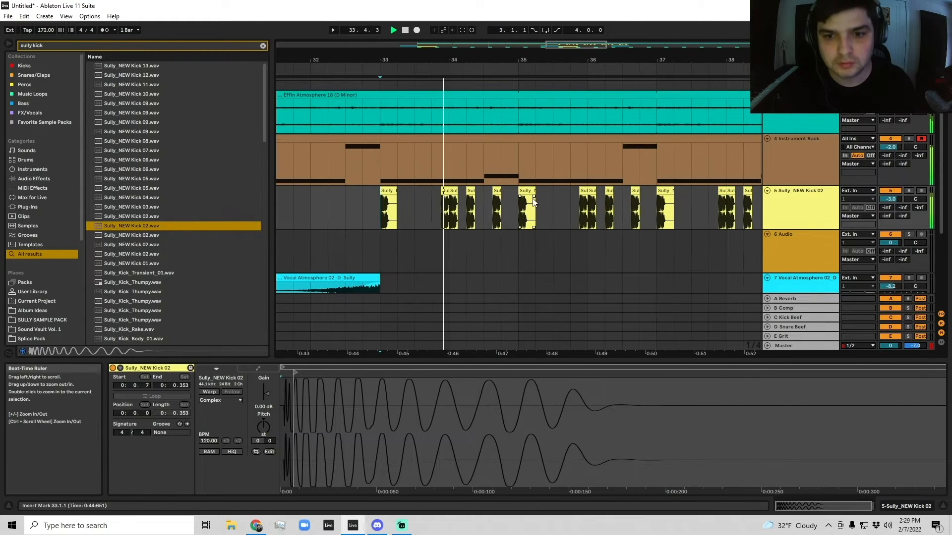
scroll(531, 228, "up", 3)
left_click(531, 227)
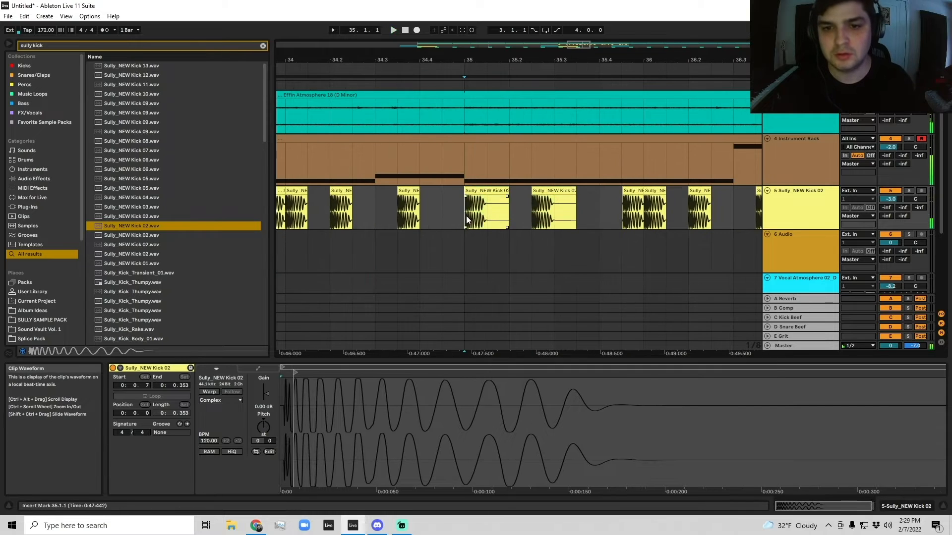
left_click(614, 224)
left_click_drag(573, 203, 618, 204)
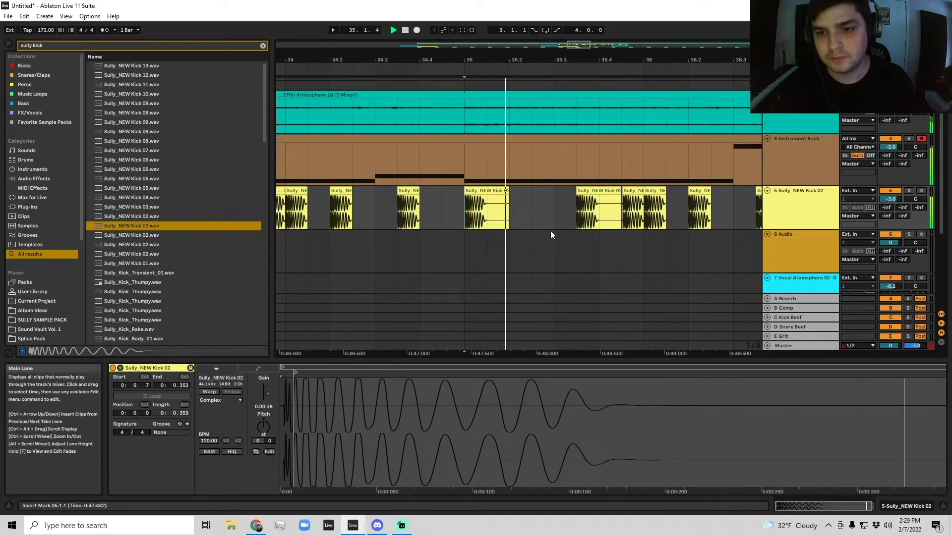
Step: Nudge the added kick slightly past 35.3.3 so it meets the double kick, and play from bar 35
left_click_drag(620, 198, 599, 196)
left_click(589, 197)
key("ctrl+z")
left_click(471, 213)
key("space")
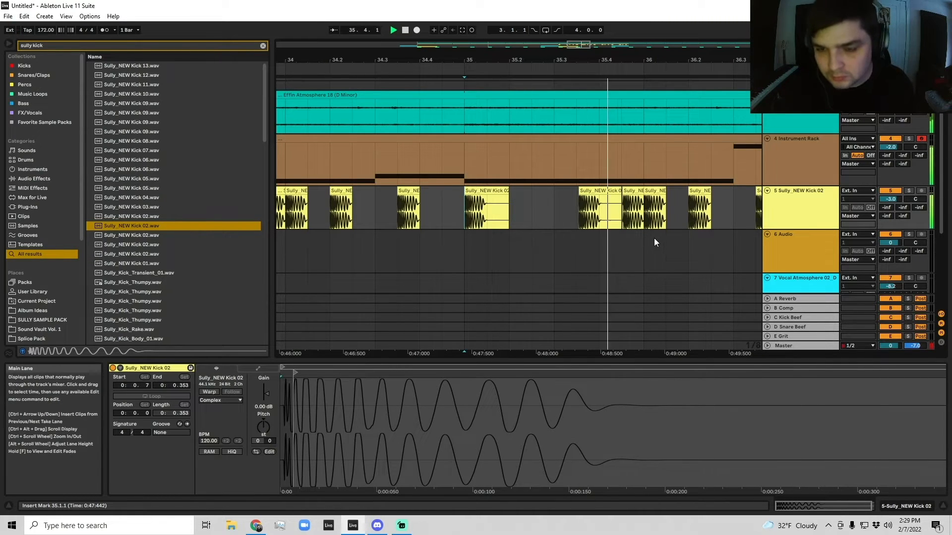
Step: Play the full kick pattern through to bar 41 to check it
left_click_drag(600, 211, 622, 210)
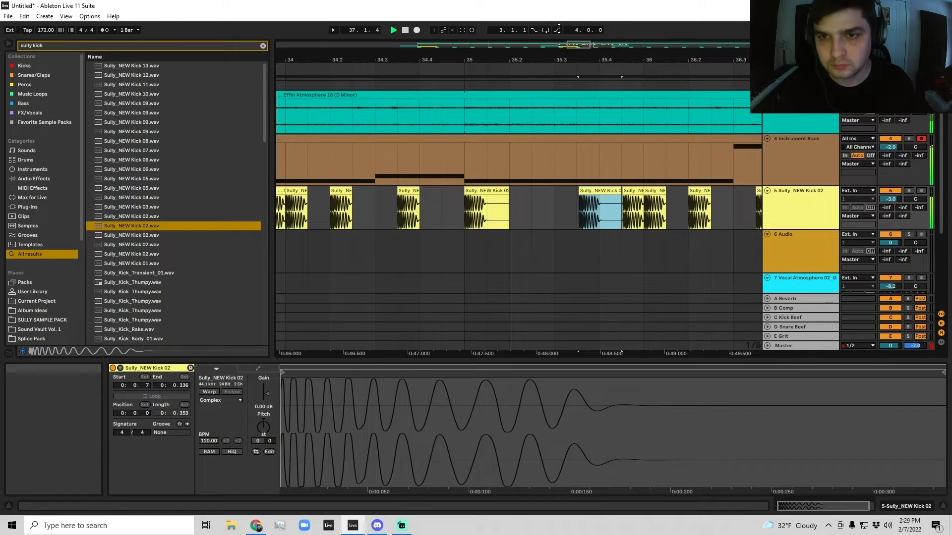
key("x")
key("plus")
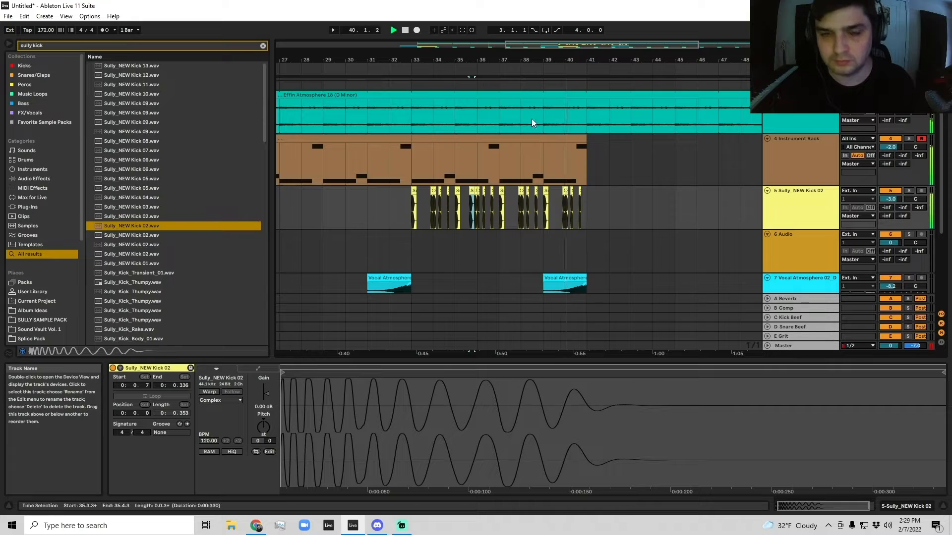
key("plus")
key("space")
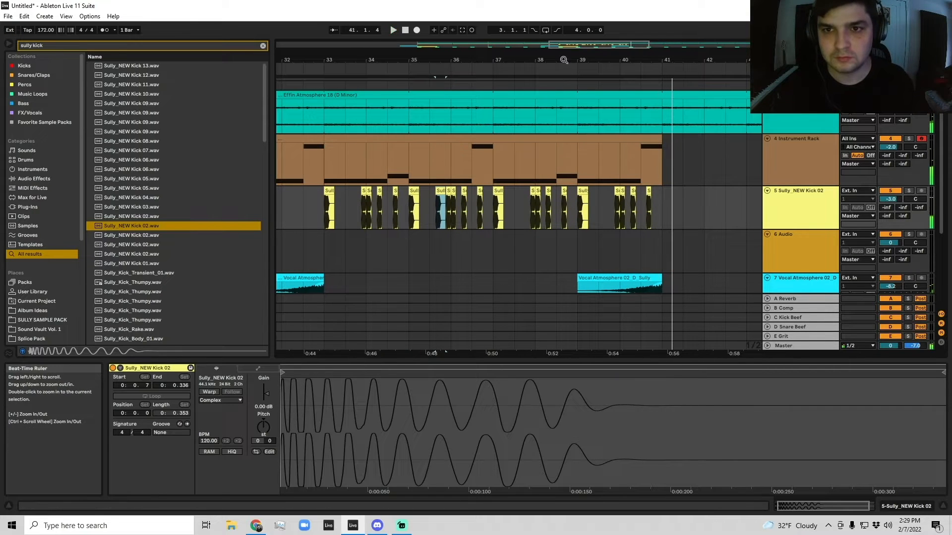
Step: Rename the Sully_NEW Kick 02 track as Kick
key("minus")
right_click(799, 213)
left_click(798, 210)
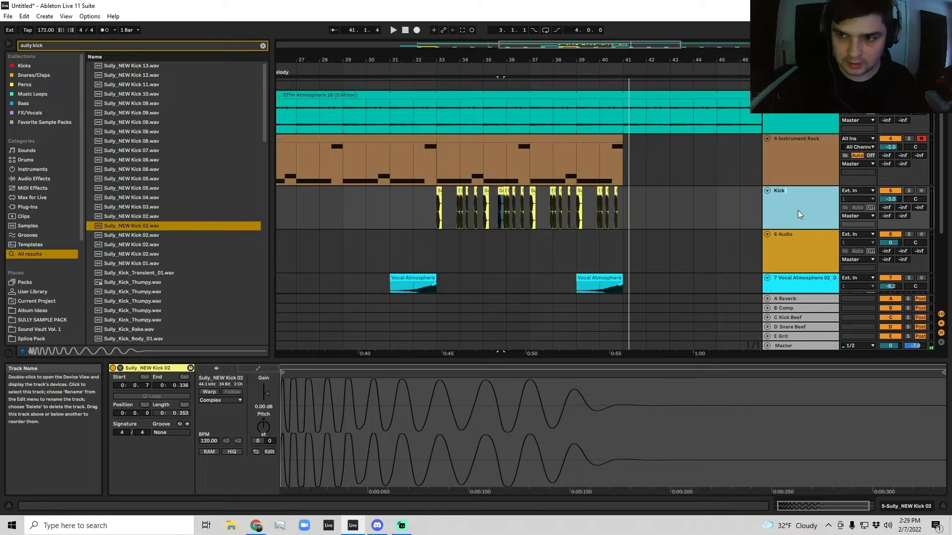
Step: Select the empty audio track below the kicks and search the sample library for "sully clap"
left_click(787, 248)
key("ctrl+f")
type("Cl")
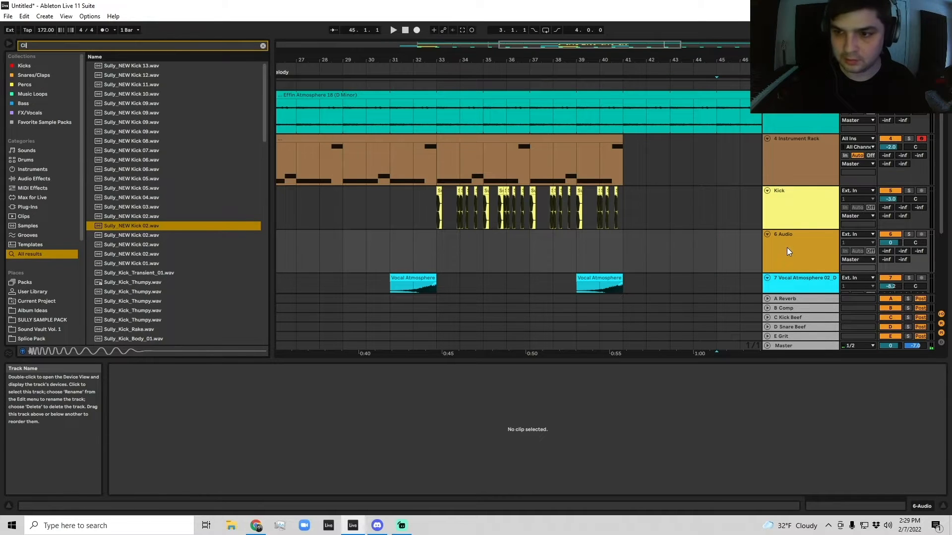
type("ap")
scroll(204, 72, "down", 10)
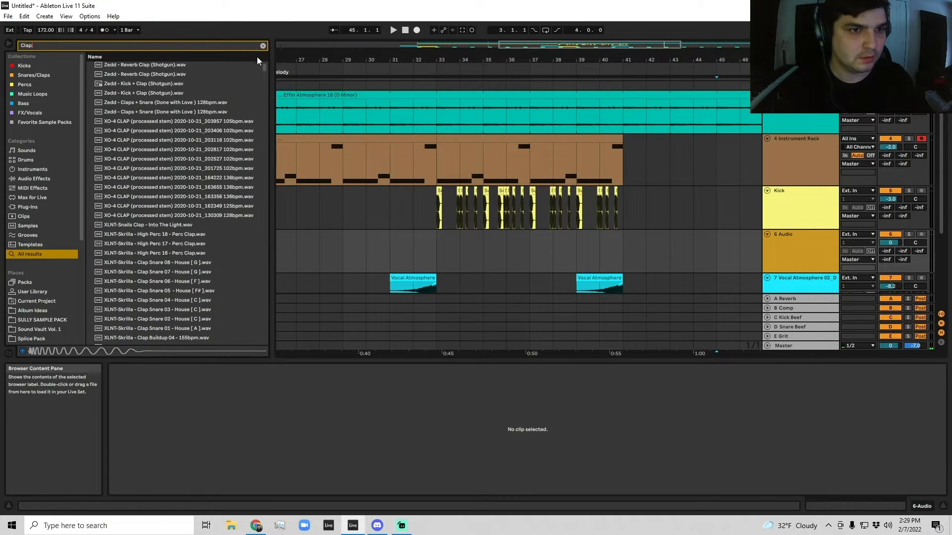
key("ctrl+f")
type("sully clap")
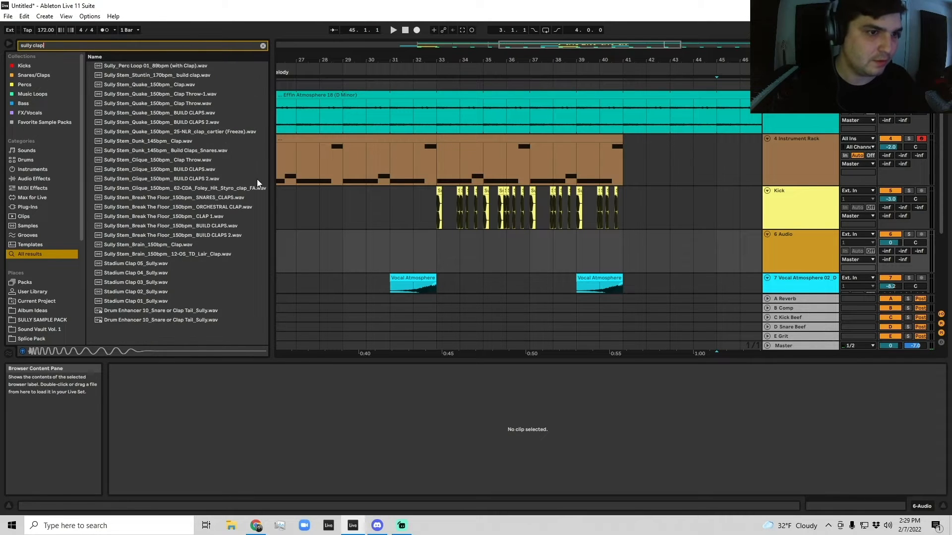
Step: Audition the stem claps, stadium claps and percussion loop in the sample results for a suitable clap
left_click(162, 144)
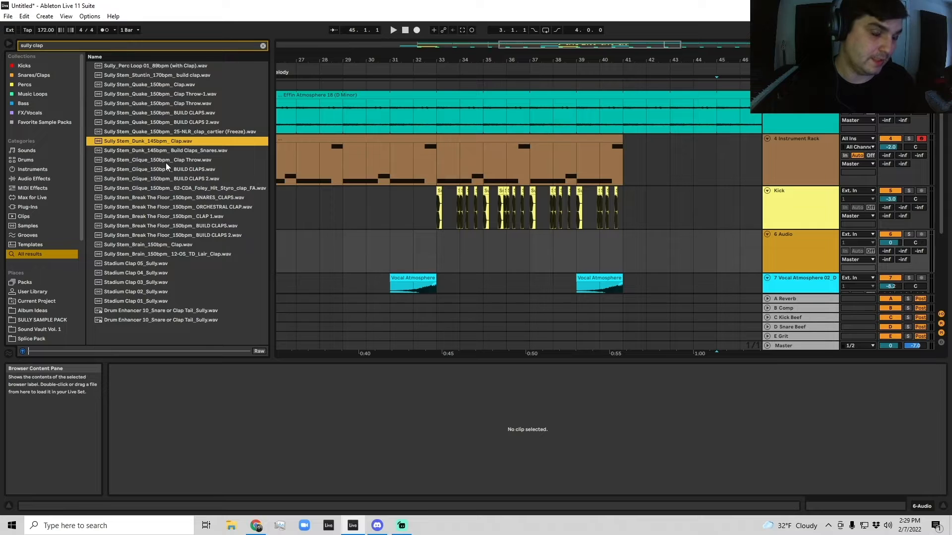
left_click(168, 283)
key("Up")
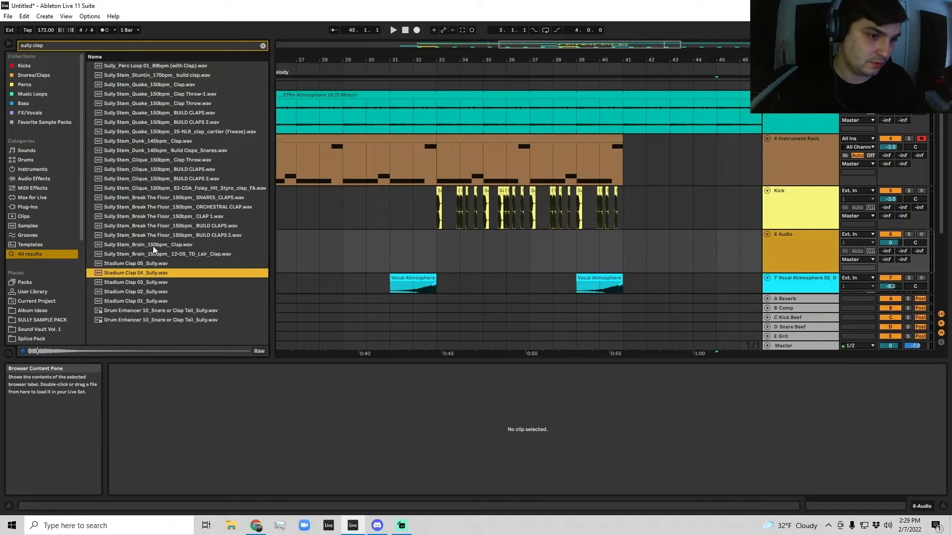
left_click(151, 248)
left_click(158, 207)
key("Down")
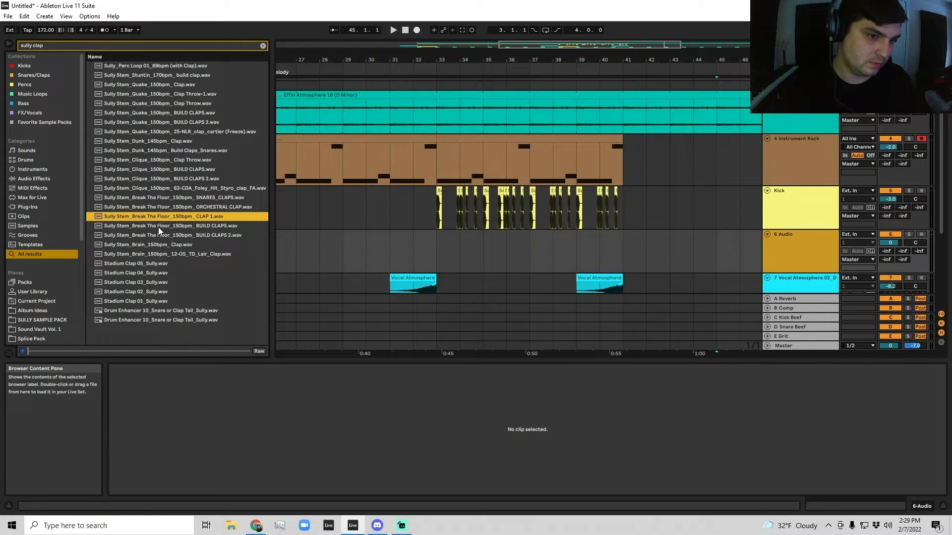
left_click(167, 104)
left_click(165, 75)
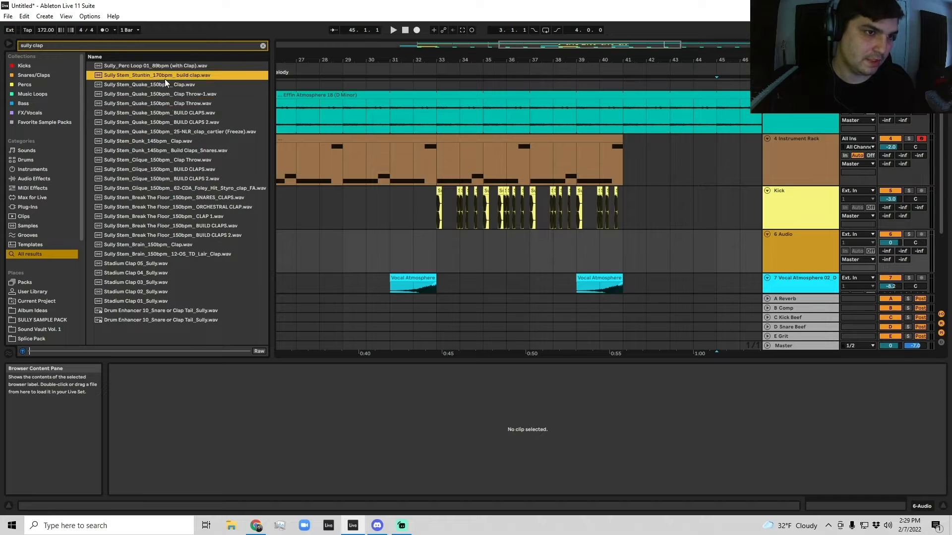
key("Up")
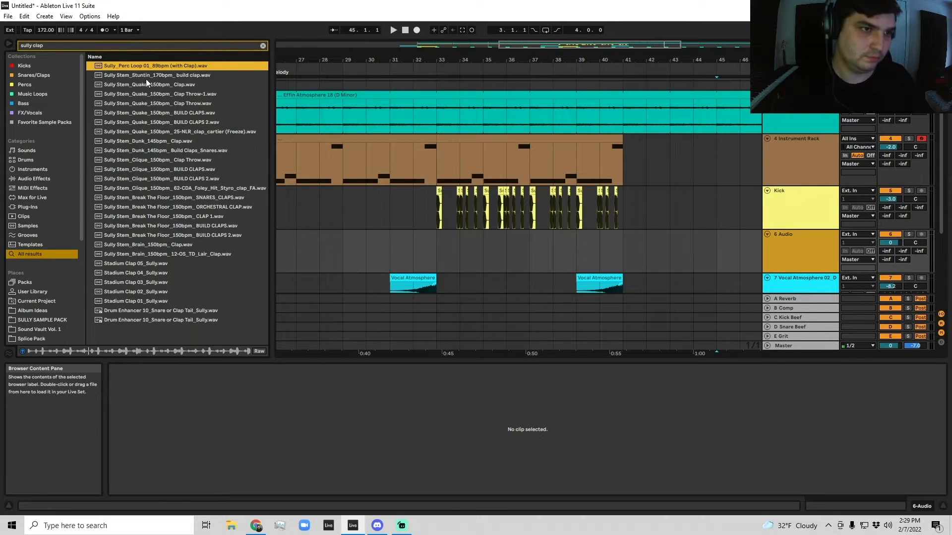
Step: Place Sully_Perc Loop 01_89bpm (with Clap) on the empty audio track at bar 33 and select the clip
left_click_drag(144, 64, 435, 237)
left_click(471, 237)
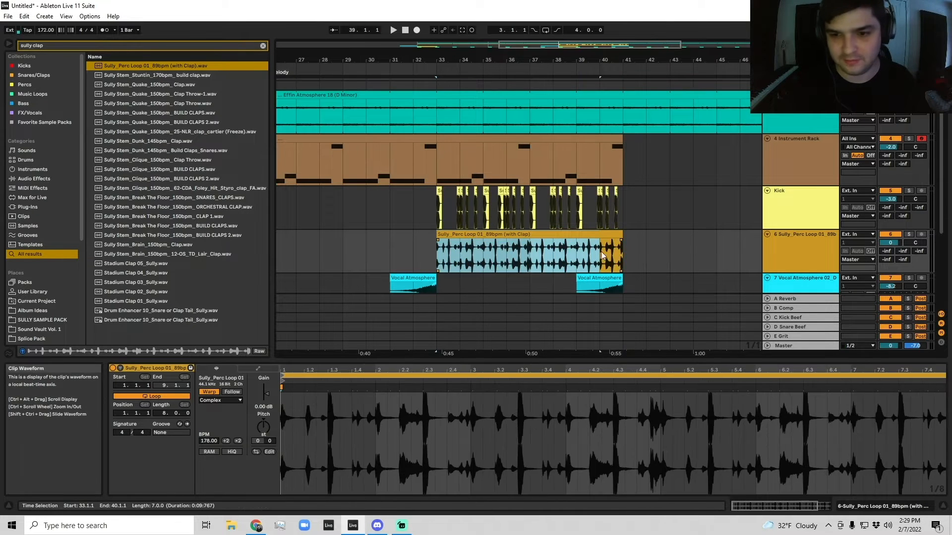
left_click(589, 234)
Step: Play the percussion loop with the kicks and lower its track volume to about -4.9 dB
key("space")
left_click_drag(890, 243, 890, 249)
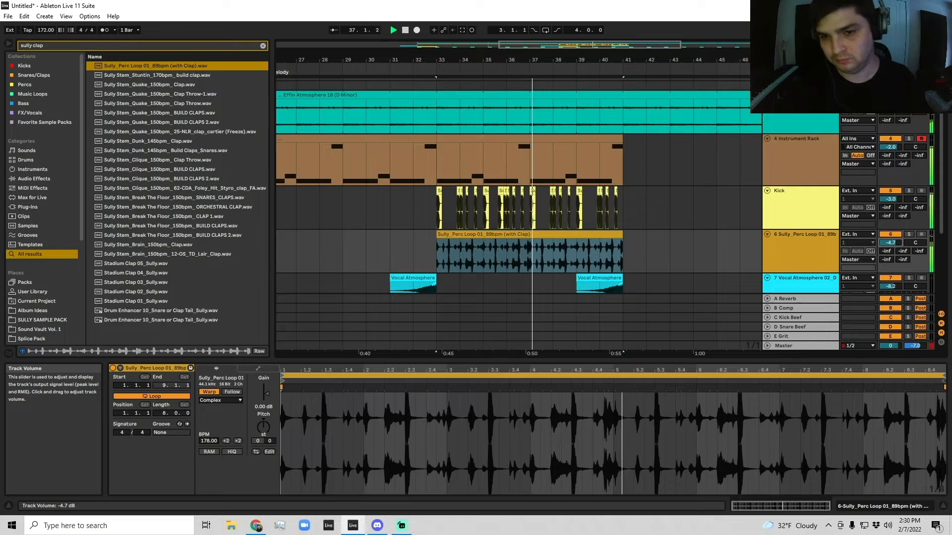
left_click_drag(890, 242, 890, 243)
left_click_drag(472, 78, 503, 88)
key("space")
Step: Insert an audio track below the percussion loop and move the loop's clap from 33.3 to 33.4 onto it
left_click_drag(408, 246, 442, 256)
left_click(376, 234)
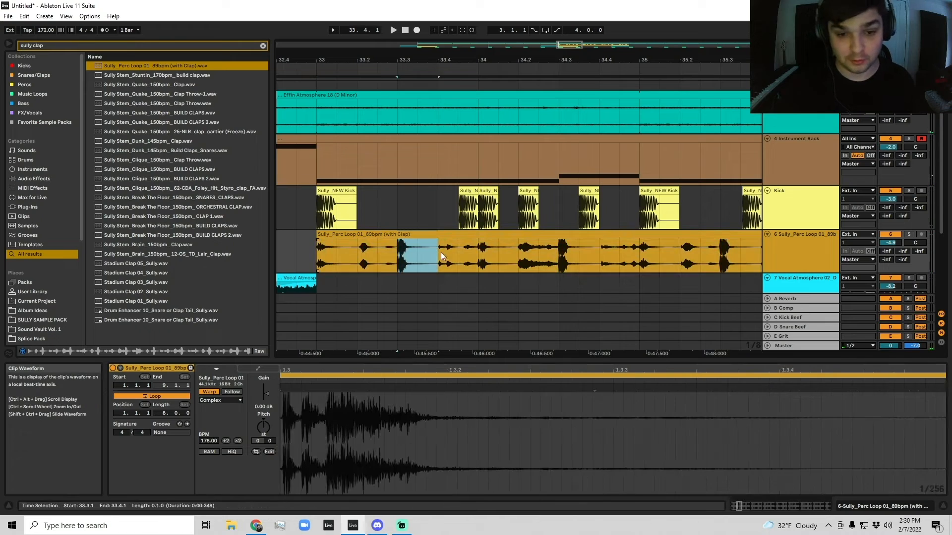
right_click(813, 252)
left_click(828, 296)
left_click_drag(425, 213, 418, 267)
Step: Move the one-beat claps at 34.3, 35.3 and 36.3 from the percussion loop onto the new track
left_click_drag(560, 235, 572, 269)
scroll(664, 263, "right", 3)
left_click_drag(634, 226, 639, 226)
left_click_drag(650, 212, 659, 260)
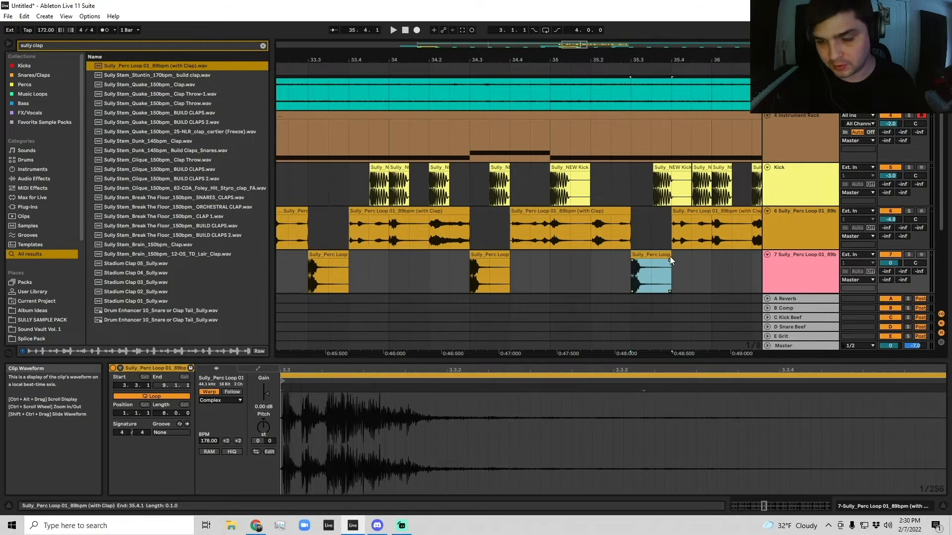
scroll(674, 248, "right", 2)
left_click_drag(693, 231, 712, 256)
scroll(694, 252, "right", 2)
left_click_drag(486, 231, 504, 231)
left_click_drag(585, 228, 617, 227)
left_click(486, 230)
left_click_drag(503, 231, 570, 248)
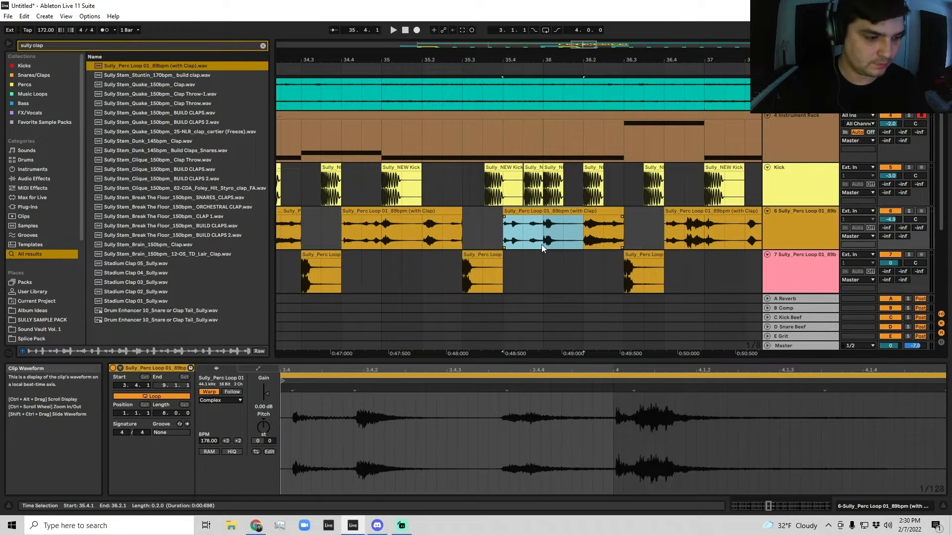
Step: Duplicate the four separated claps so they continue through bars 37 to 41
left_click_drag(631, 60, 585, 9)
scroll(562, 264, "up", 5)
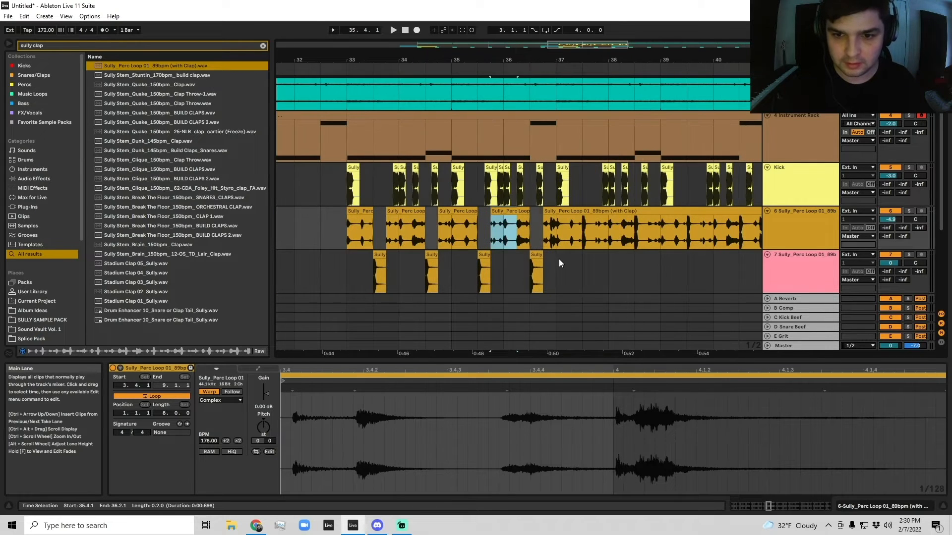
left_click(556, 264)
left_click_drag(555, 262, 352, 252)
key("ctrl+d")
Step: Delete the one-beat clap sections at 37.3, 38.3, 39.3 and 40.3 from the percussion loop
left_click(480, 233)
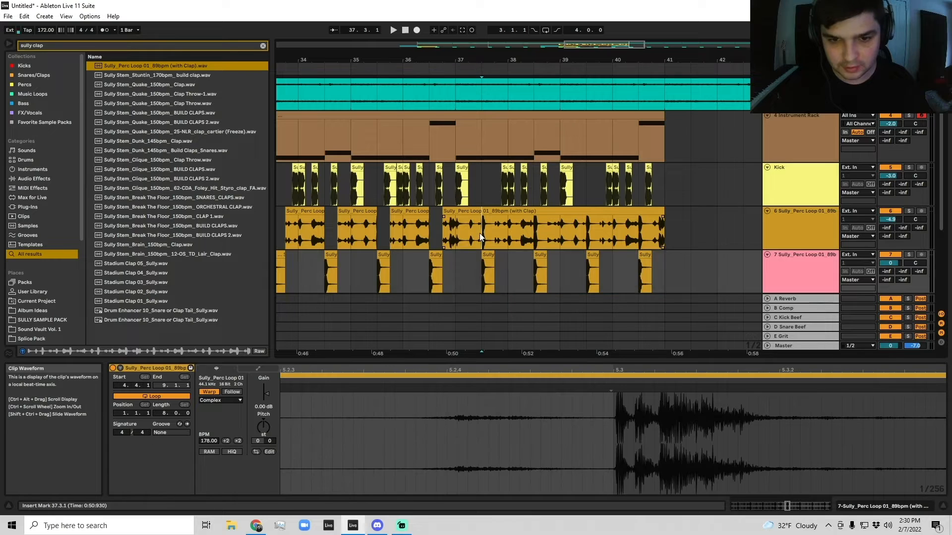
left_click_drag(481, 218, 647, 229)
key("Delete")
key("Delete")
key("Delete")
key("Delete")
scroll(527, 244, "left", 5)
Step: Lower the clap track to about -2.8 dB while playing from bar 33, and move it above the percussion loop track
left_click(395, 273)
key("space")
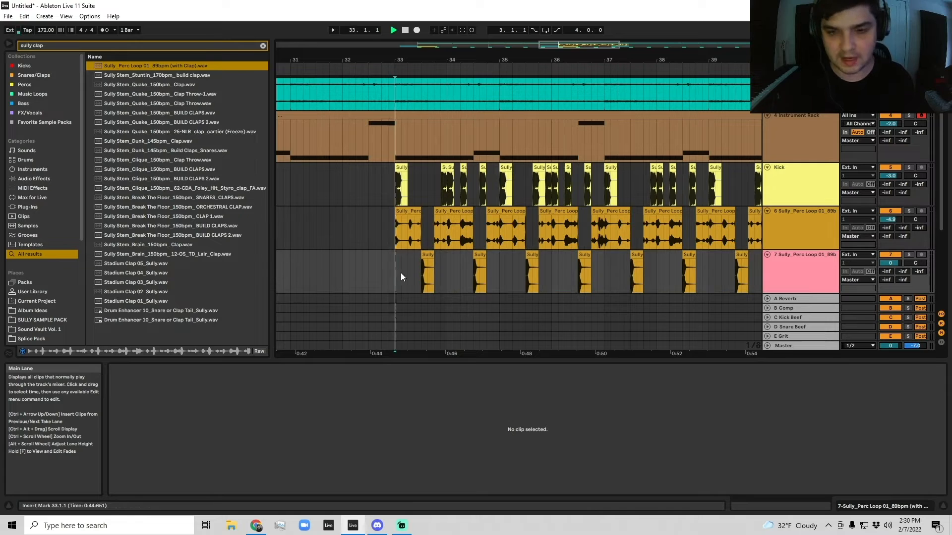
mouse_move(890, 263)
left_mouse_down()
mouse_move(890, 273)
mouse_move(890, 262)
left_mouse_up()
key("space")
left_click_drag(795, 280, 794, 213)
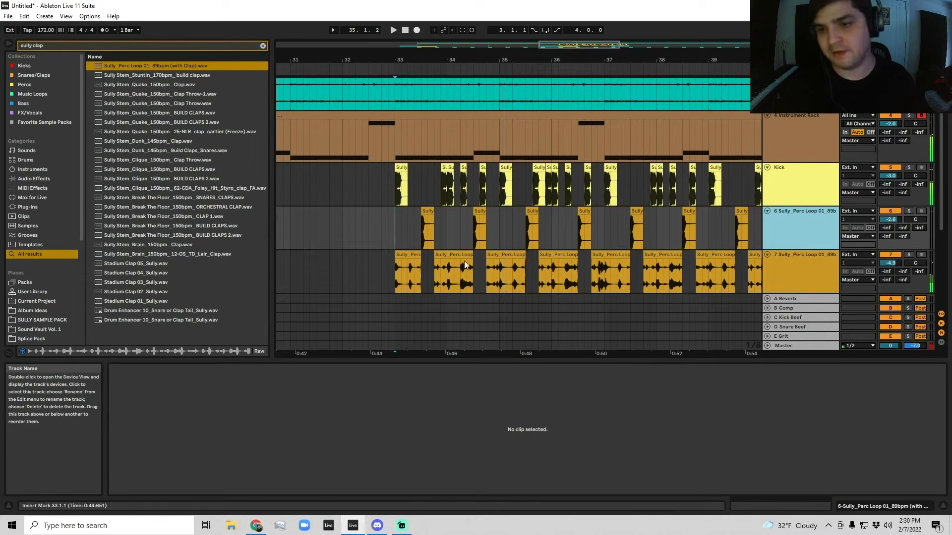
left_click(395, 225)
scroll(690, 315, "down", 1)
left_click(409, 231)
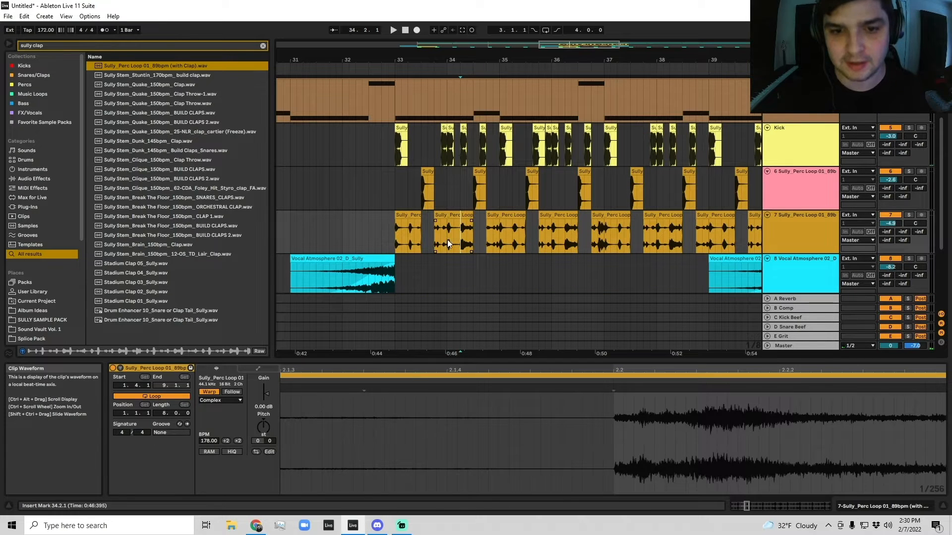
Step: Add short fades at the cut edges of the percussion loop sections from bar 33 to bar 41
left_click_drag(444, 234, 533, 242)
left_click(389, 242)
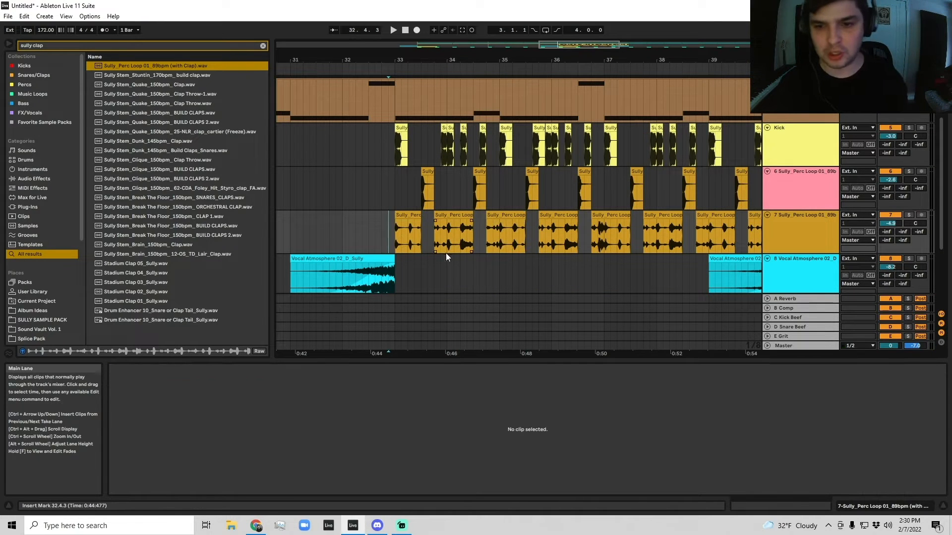
mouse_move(399, 232)
left_mouse_down()
mouse_move(517, 243)
mouse_move(471, 247)
mouse_move(525, 245)
mouse_move(421, 245)
mouse_move(671, 223)
mouse_move(689, 234)
mouse_move(406, 244)
left_mouse_up()
left_click(391, 242)
left_click(419, 222)
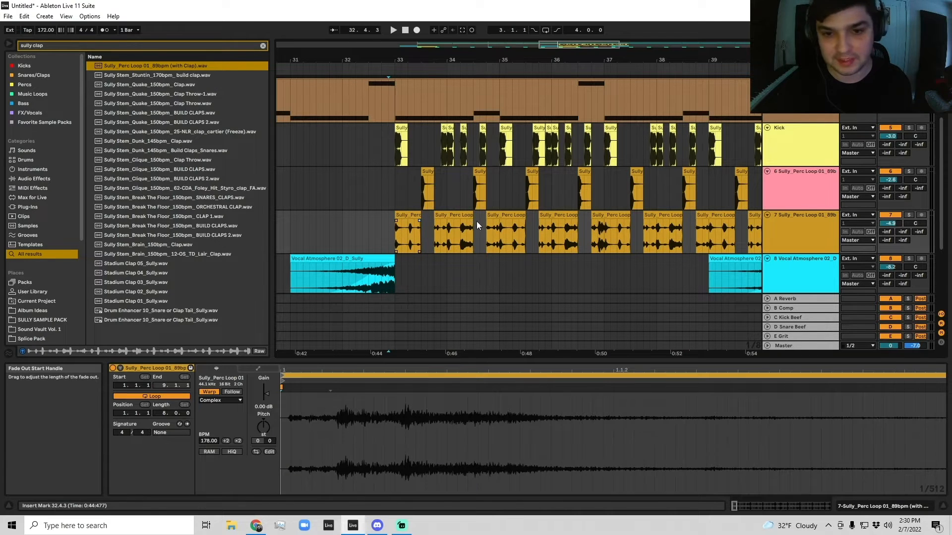
left_click(520, 219)
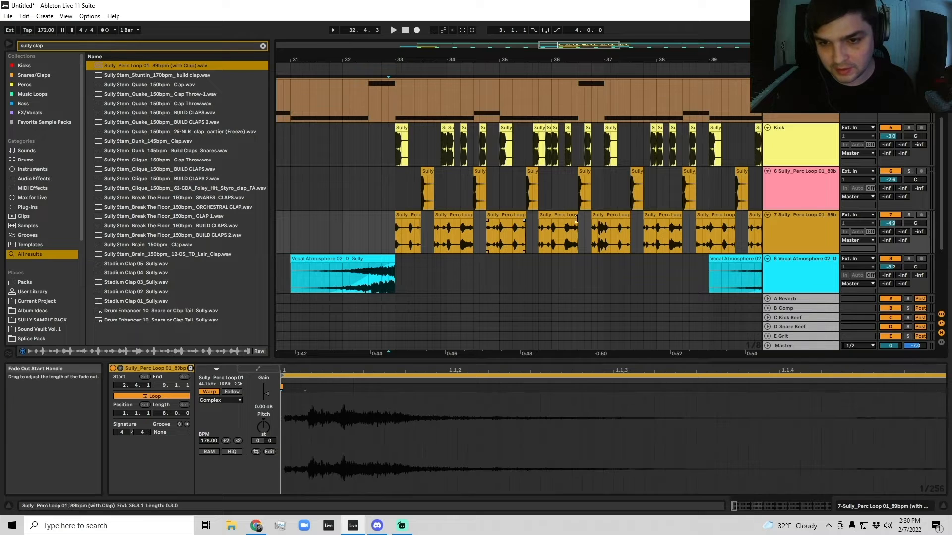
left_click(608, 221)
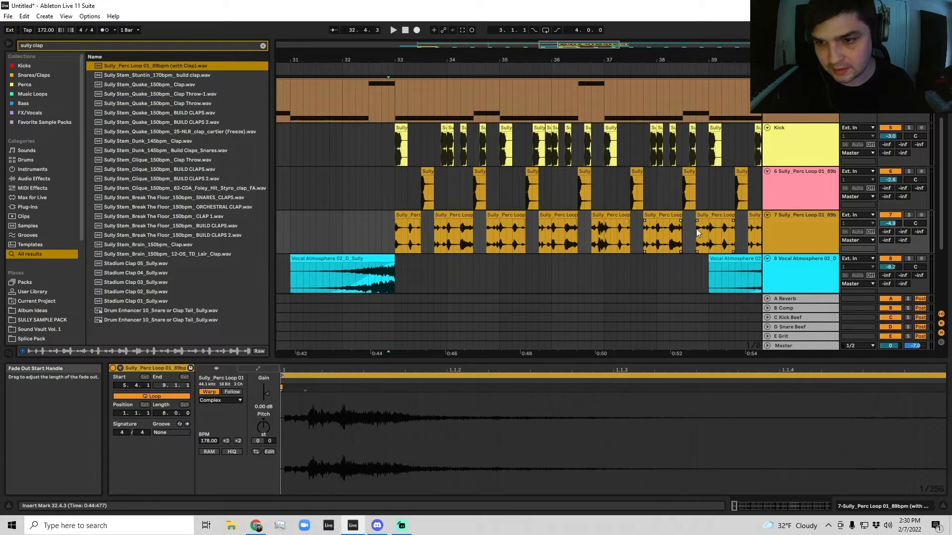
scroll(694, 224, "right", 2)
left_click(682, 222)
left_click(733, 221)
scroll(707, 224, "right", 3)
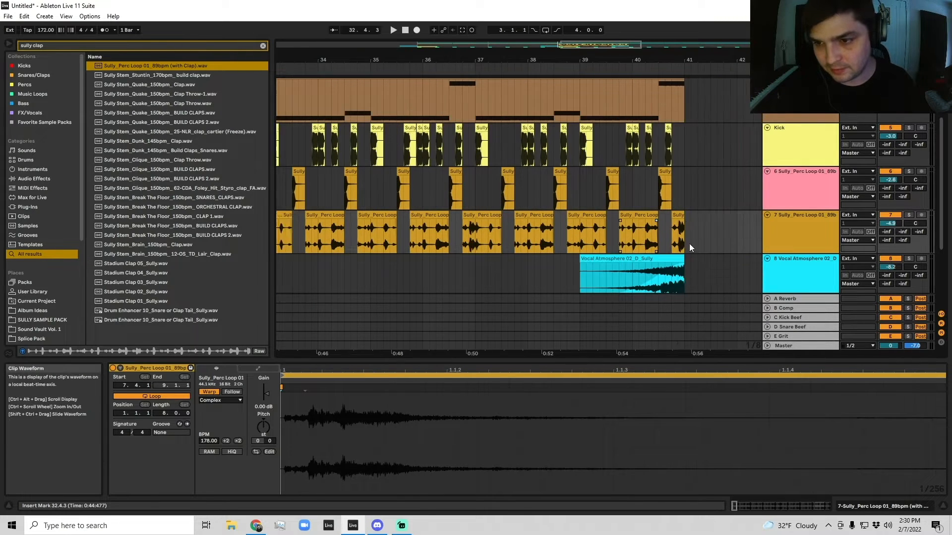
left_click(673, 219)
scroll(394, 254, "left", 3)
scroll(394, 255, "left", 1)
Step: Play from bar 33 and adjust the percussion loop track's volume to about -4.8 dB
left_click(365, 254)
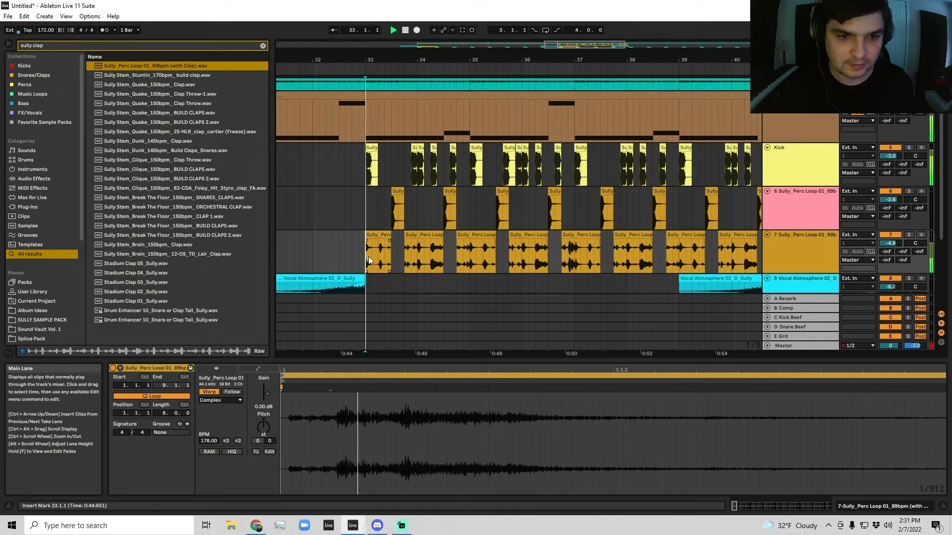
key("space")
scroll(720, 243, "down", 3)
left_click(890, 174)
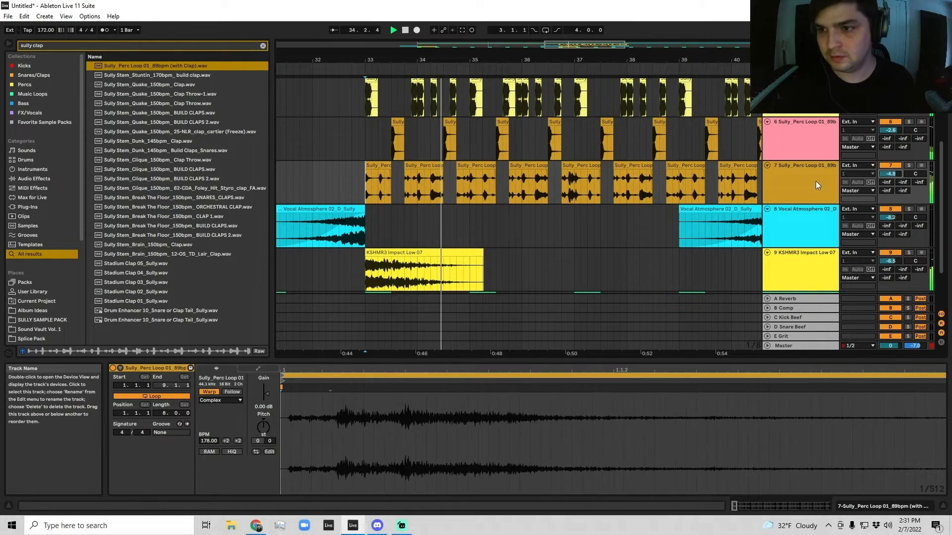
Step: Insert an audio track below the percussion loop and search the sample library for "hi hat"
right_click(800, 183)
left_click(827, 248)
key("ctrl+f")
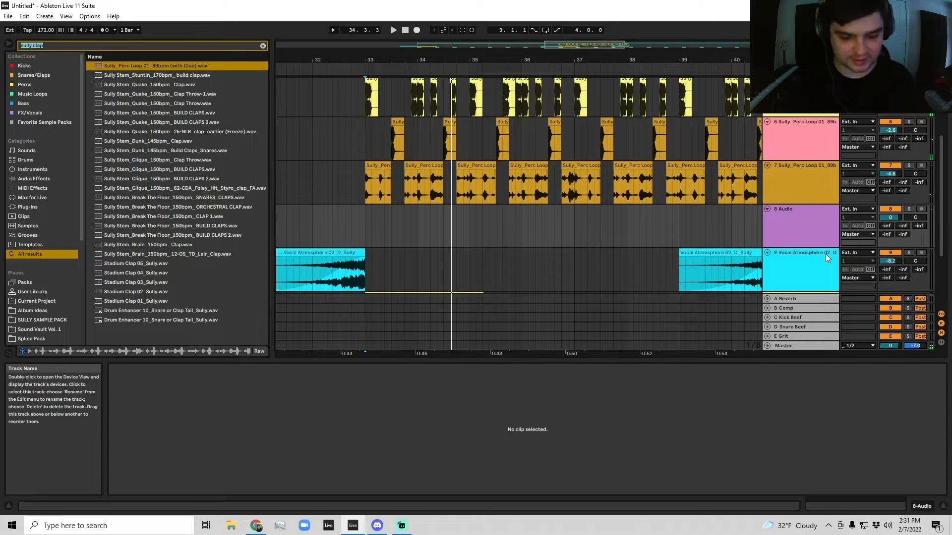
key("BackSpace")
type("hi hat")
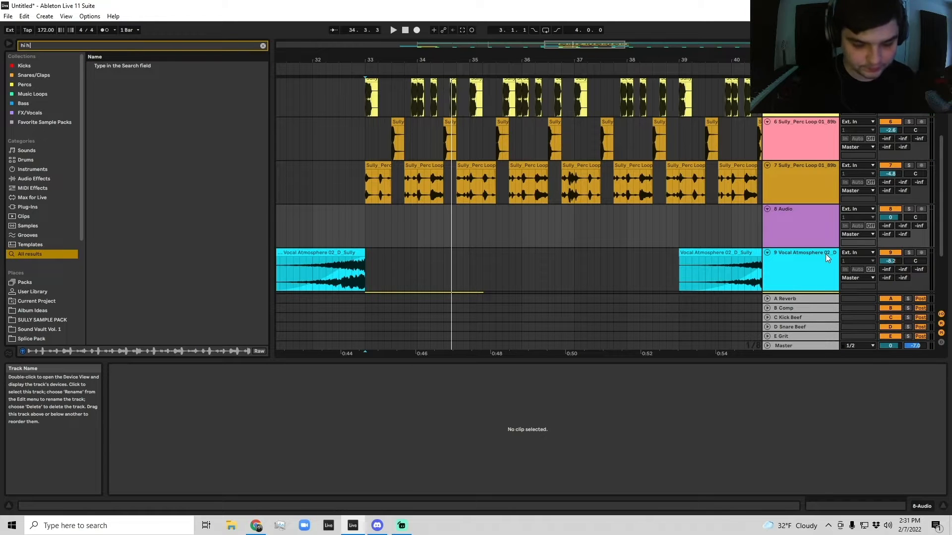
Step: Audition several hi hat samples and place [ccbk5] Hi Hat 3.wav at 33.1.1 on the new audio track
left_click(179, 263)
scroll(181, 238, "down", 3)
left_click(141, 57)
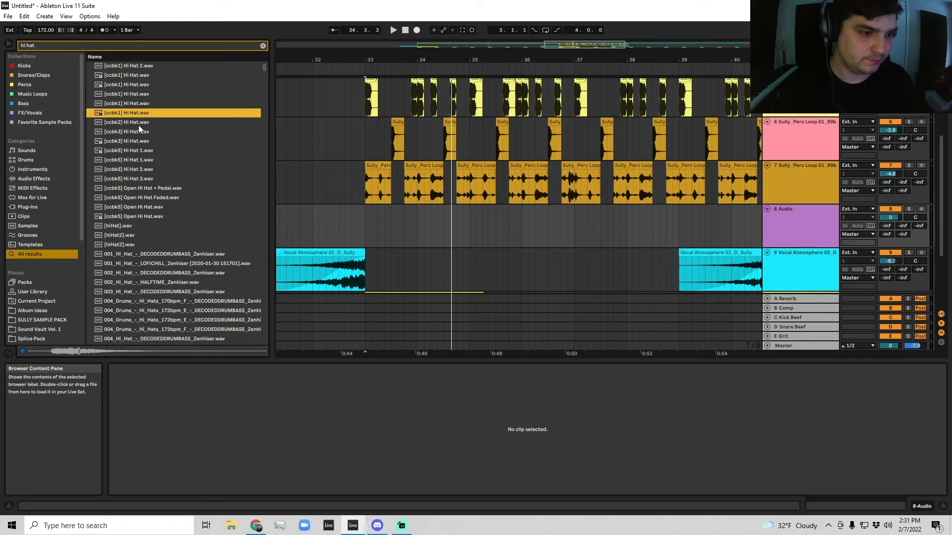
left_click(135, 131)
left_click(127, 140)
left_click(138, 170)
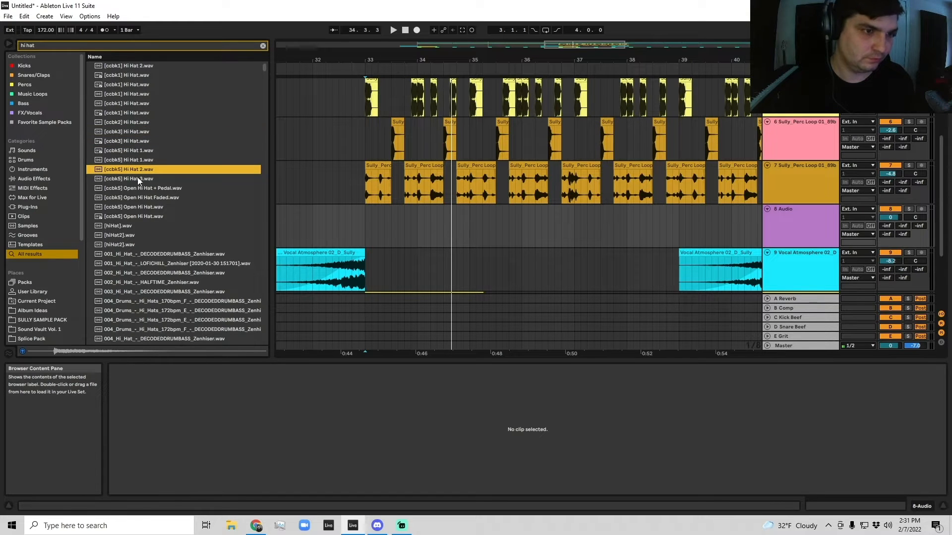
left_click(131, 178)
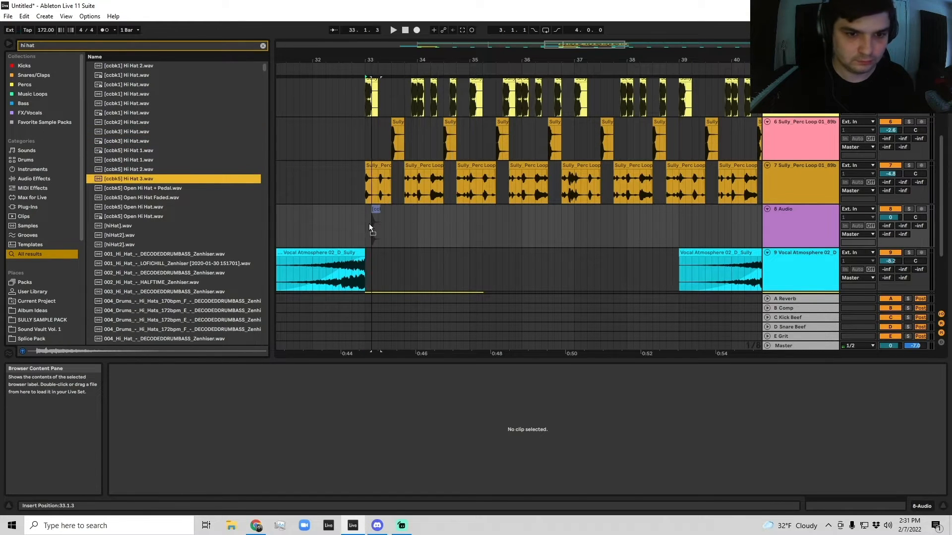
left_click_drag(369, 226, 365, 223)
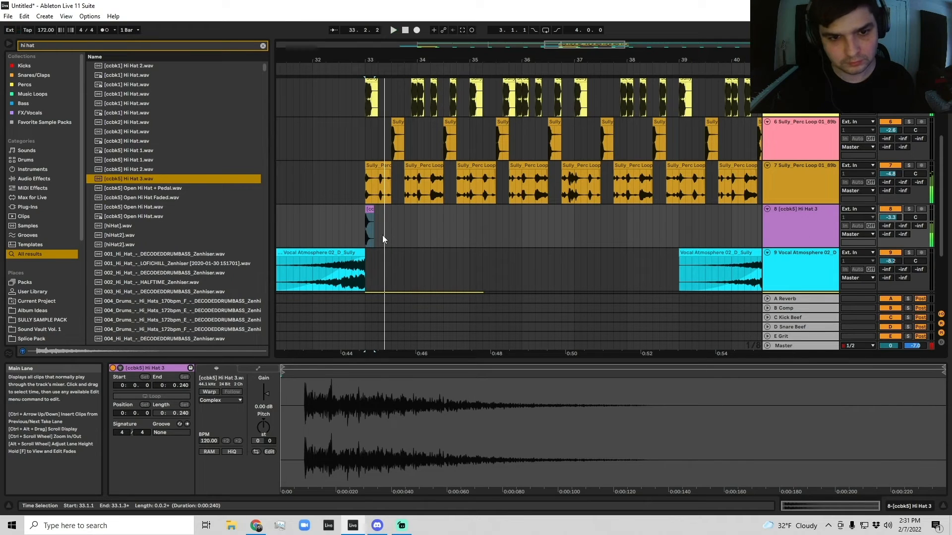
Step: Duplicate the hi hat on every beat from bar 33 up to bar 41
left_click(361, 222)
left_click(366, 221)
key("ctrl+d")
key("ctrl+d")
key("ctrl+d")
key("ctrl+d")
key("ctrl+d")
key("ctrl+d")
key("ctrl+d")
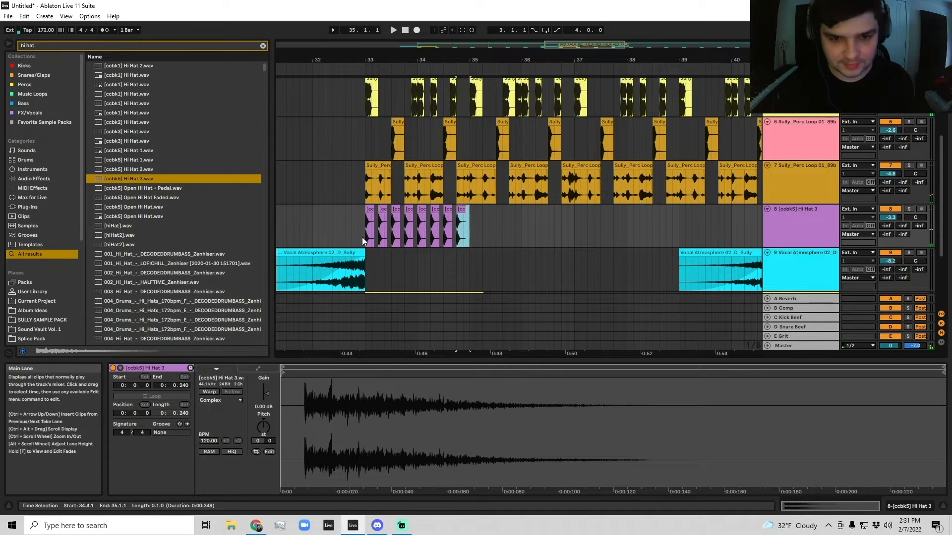
key("ctrl+d")
key("ctrl+d")
key("ctrl+d")
key("ctrl+d")
key("ctrl+d")
key("ctrl+d")
key("ctrl+d")
key("minus")
key("ctrl+d")
key("ctrl+d")
key("ctrl+d")
key("ctrl+d")
key("ctrl+d")
key("ctrl+d")
key("ctrl+d")
key("ctrl+d")
key("ctrl+d")
key("ctrl+d")
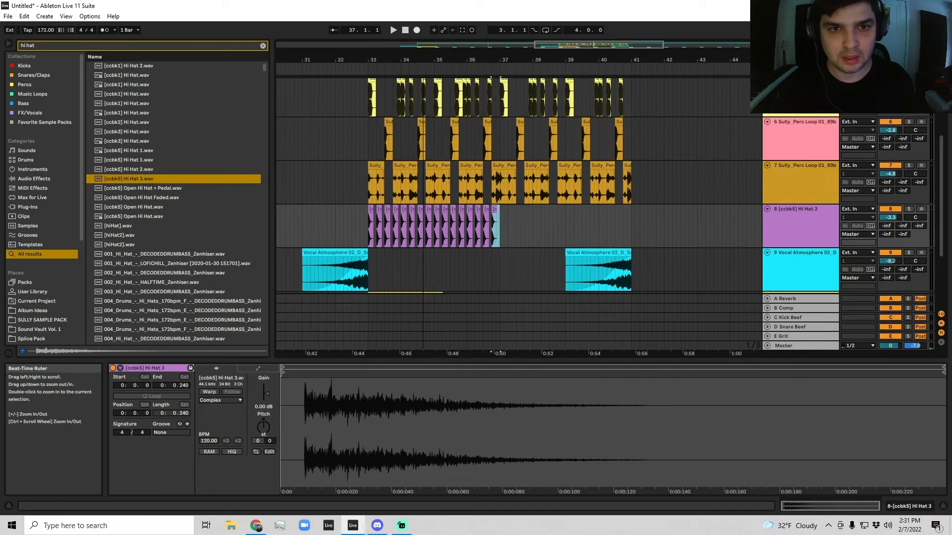
key("ctrl+d")
Step: While playing the drums, lower the hi hat track to about -5.6 dB and set its track delay to 10 ms
left_click(362, 231)
key("space")
left_click_drag(892, 218, 892, 230)
left_click(940, 342)
type("10")
key("Return")
left_click(765, 229)
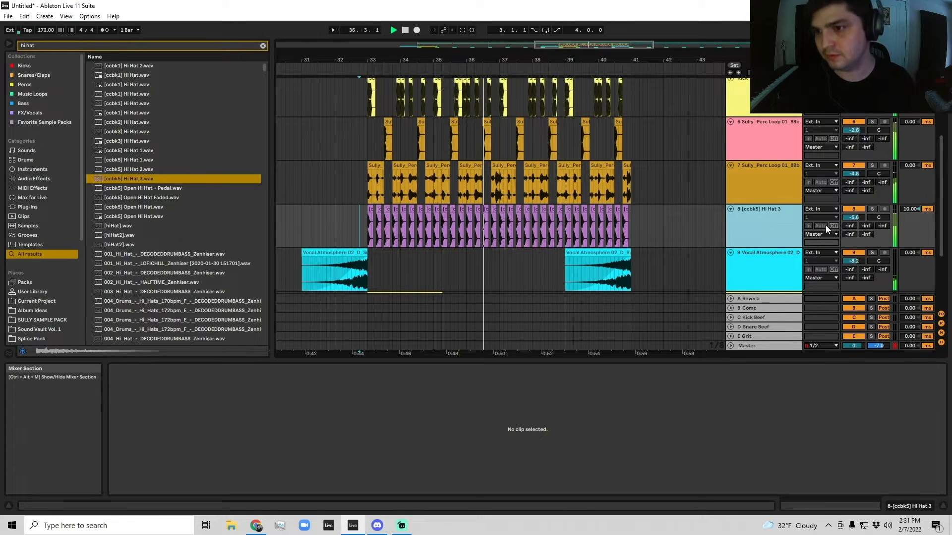
Step: Unfold the West Coast Lead track, stop playback, and select the range 33.1.1 to 40.4.1 on the Sidechain track
scroll(787, 234, "up", 2)
left_click(748, 168)
scroll(754, 194, "down", 3)
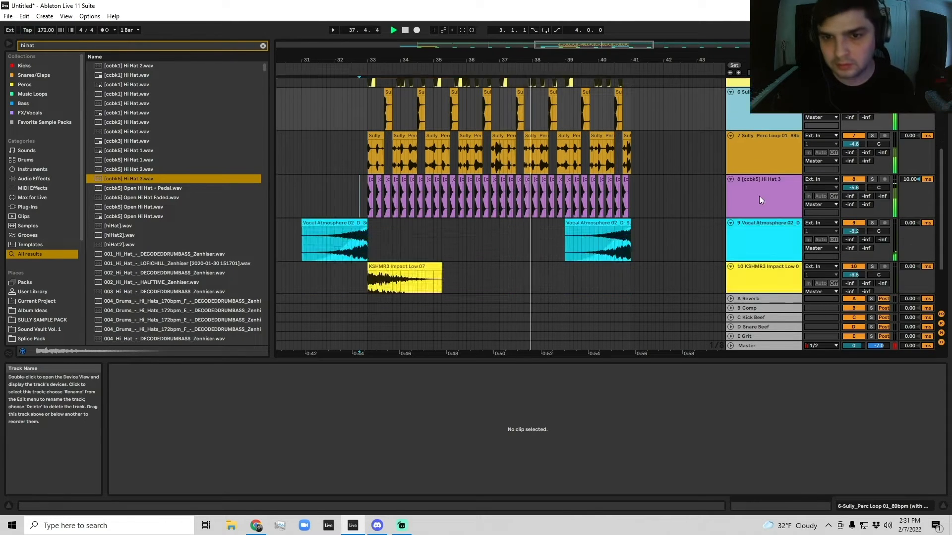
scroll(754, 194, "up", 5)
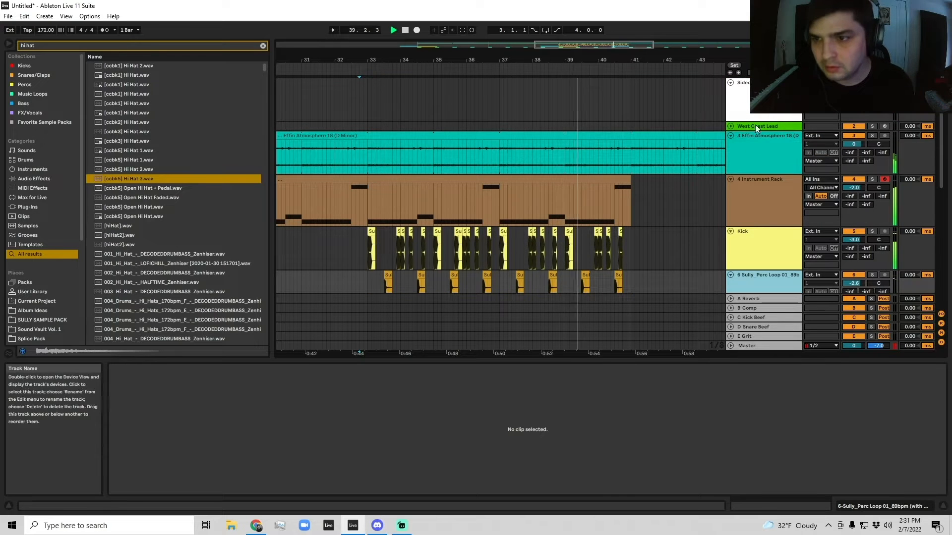
left_click(730, 126)
left_click(750, 130)
key("space")
left_click(740, 112)
left_click_drag(368, 102, 623, 103)
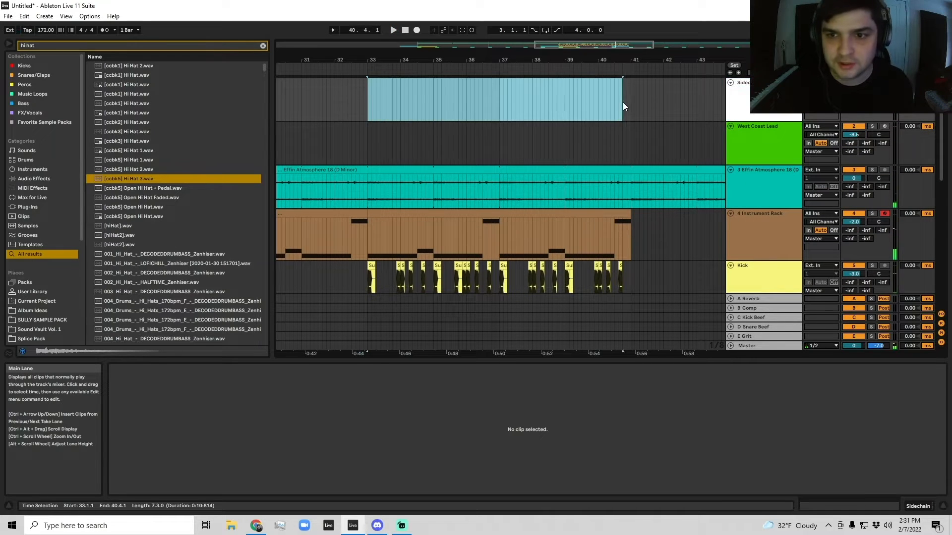
Step: Consolidate the original Kick track's clips from 33.1.1 to 41.1.1 into one clip
left_click_drag(475, 61, 483, 71)
scroll(340, 221, "down", 2)
scroll(340, 221, "up", 2)
scroll(340, 228, "down", 2)
left_click(311, 233)
scroll(318, 228, "down", 2)
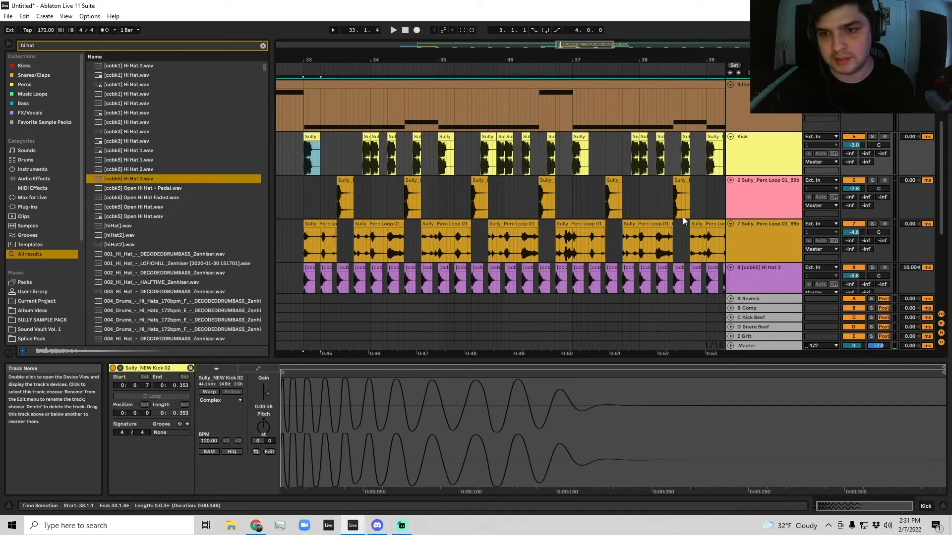
left_click_drag(624, 61, 579, 51)
left_click(693, 143, "shift")
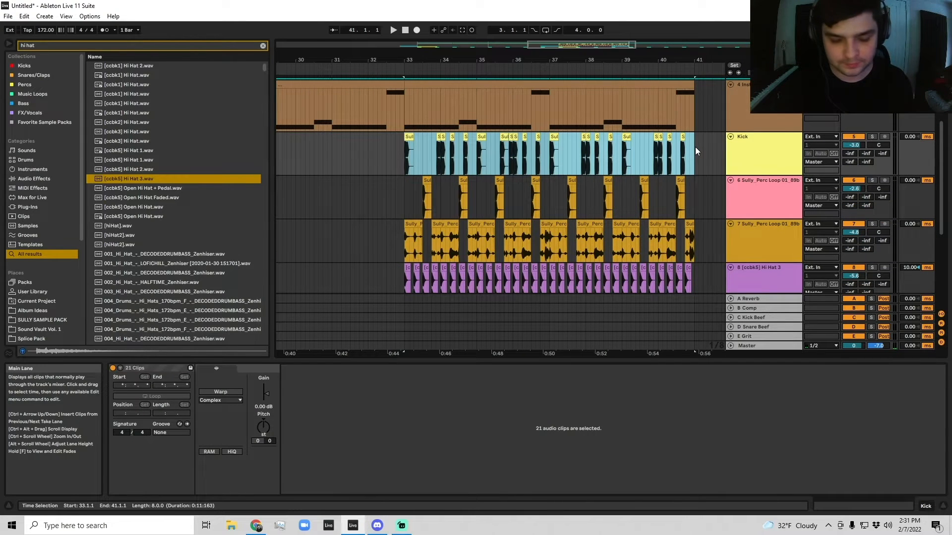
key("ctrl+j")
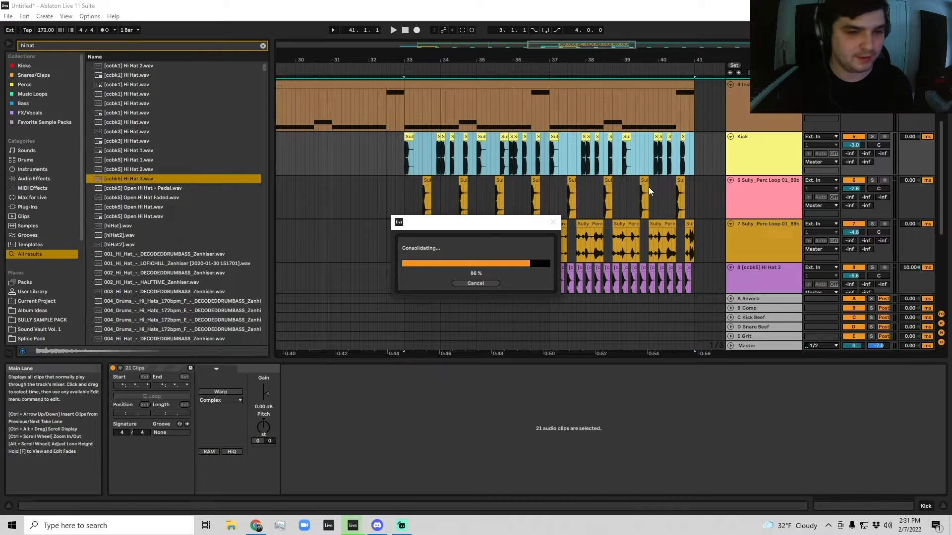
Step: Try Beats warping on the consolidated kick with transient looping off and envelope 0, and undo back to the separate kick clips
left_click(224, 400)
left_click(219, 408)
left_click(210, 423)
left_click(208, 430)
left_click_drag(232, 423, 232, 471)
right_click(438, 141)
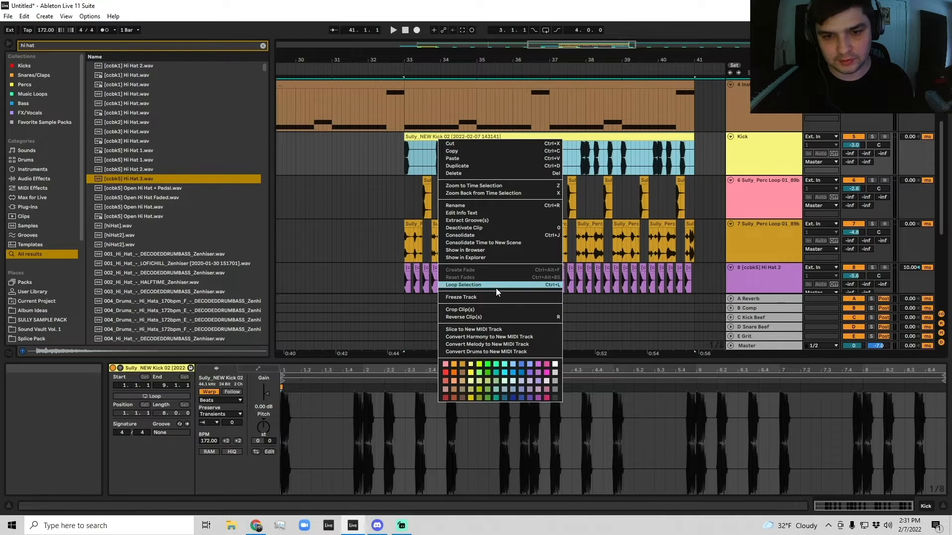
left_click(415, 137)
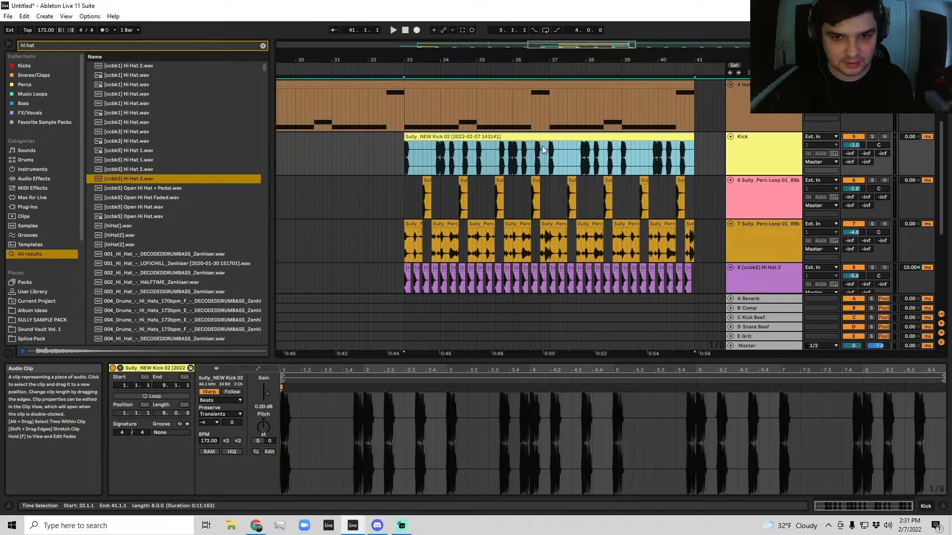
key("ctrl+e")
Step: Duplicate the Kick track and consolidate the copy's clips from 33.1.1 to 41.1.1 into one clip
left_click(763, 152)
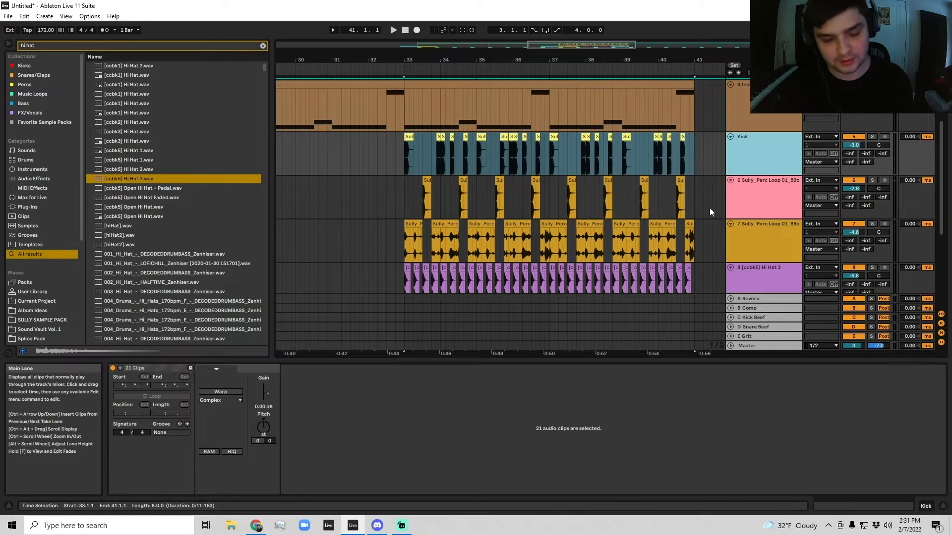
key("ctrl+d")
left_click(404, 197)
left_click(685, 191, "shift")
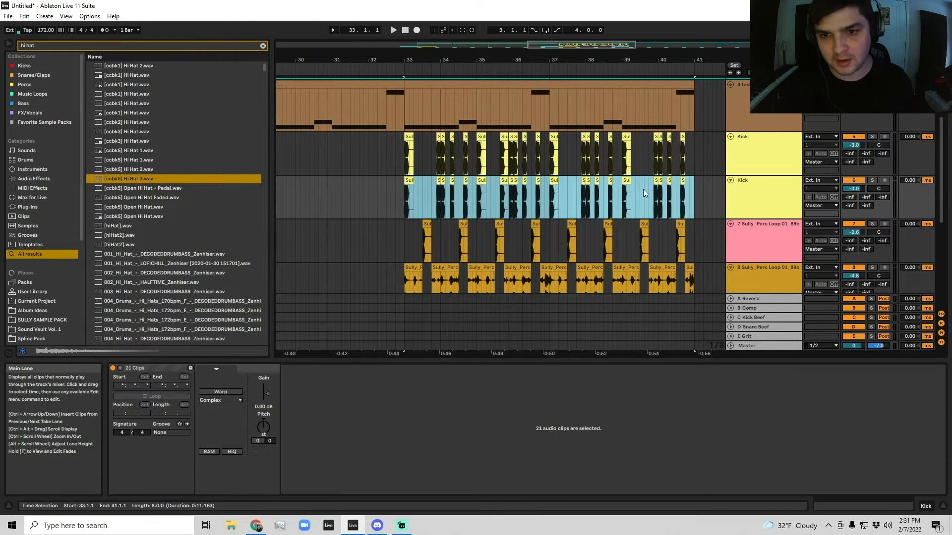
left_click_drag(438, 66, 431, 164)
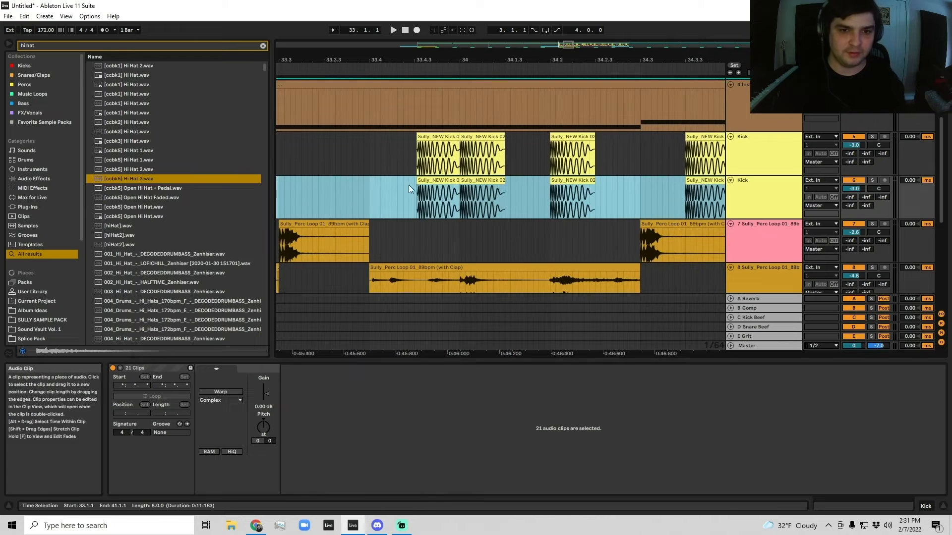
scroll(428, 165, "up", 2)
scroll(427, 158, "up", 4)
left_click_drag(459, 60, 468, 27)
scroll(495, 238, "down", 4)
scroll(495, 240, "down", 1)
scroll(590, 198, "down", 5)
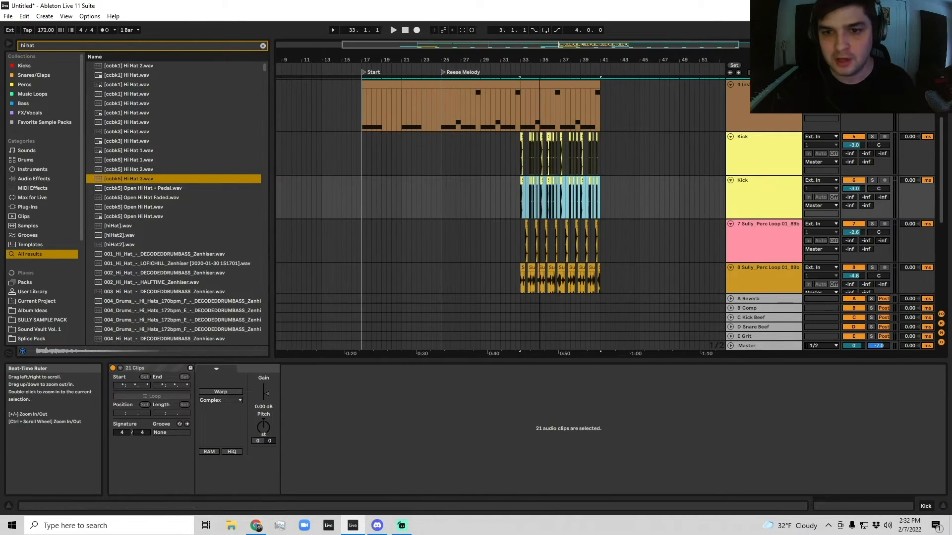
key("ctrl+j")
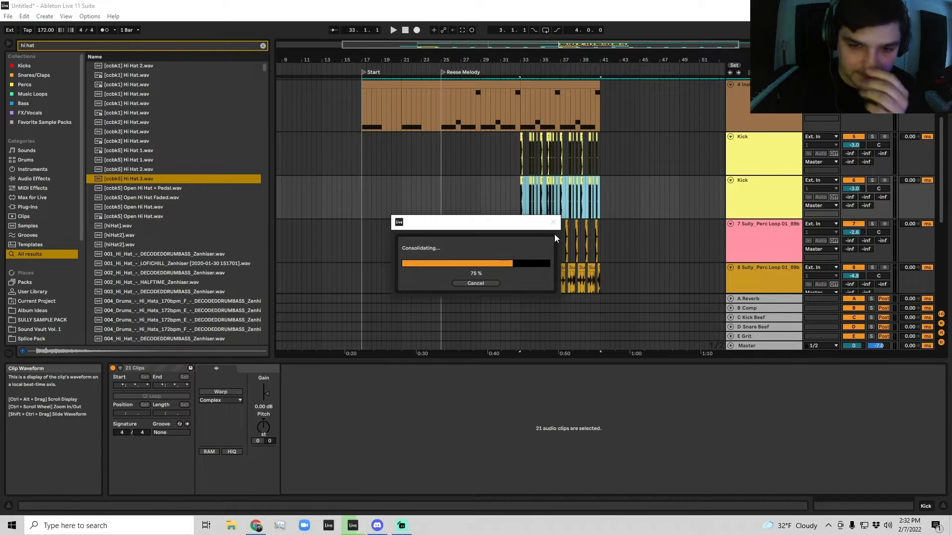
key("z")
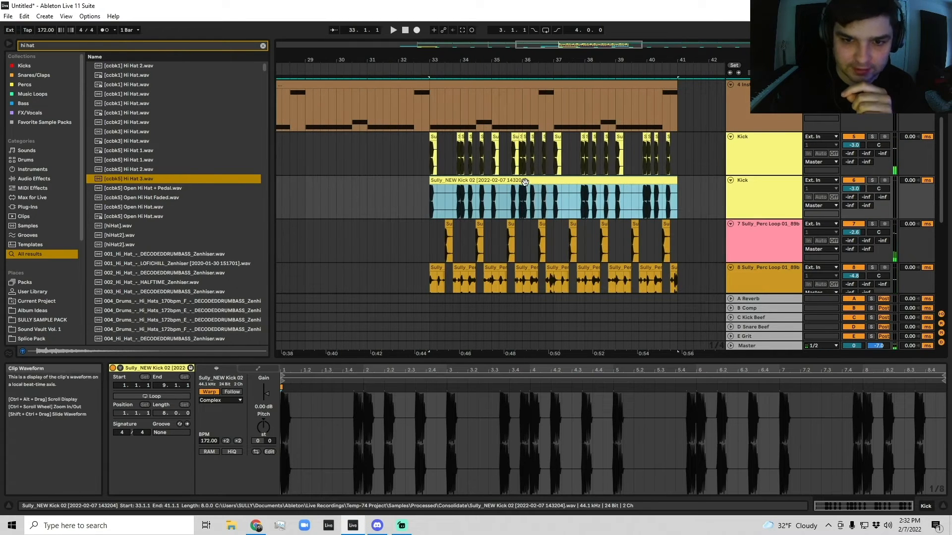
Step: Set the duplicate kick clip's warp mode to Beats, preserving transients with transient looping off and an envelope of 1
left_click(216, 401)
left_click(216, 411)
left_click(208, 422)
left_click(208, 438)
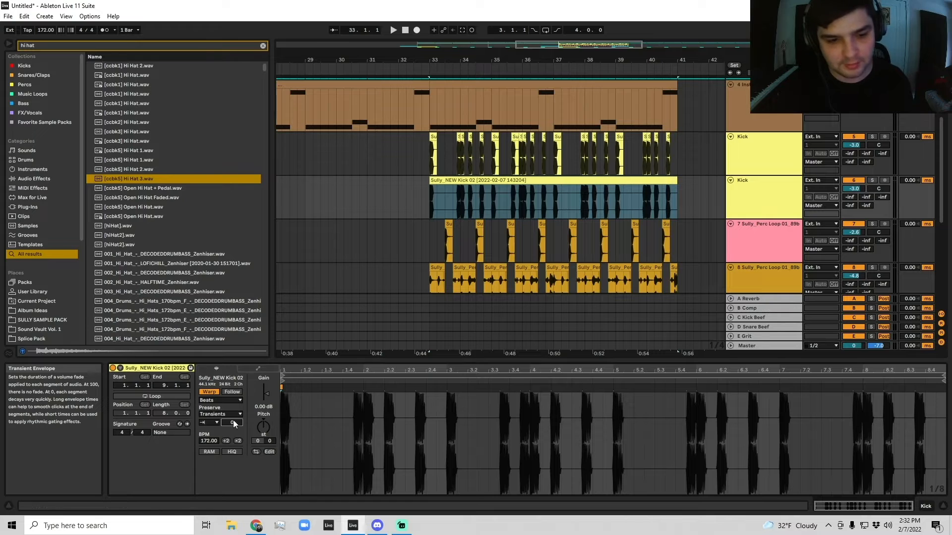
left_click(600, 181)
left_click(733, 203)
left_click(600, 183)
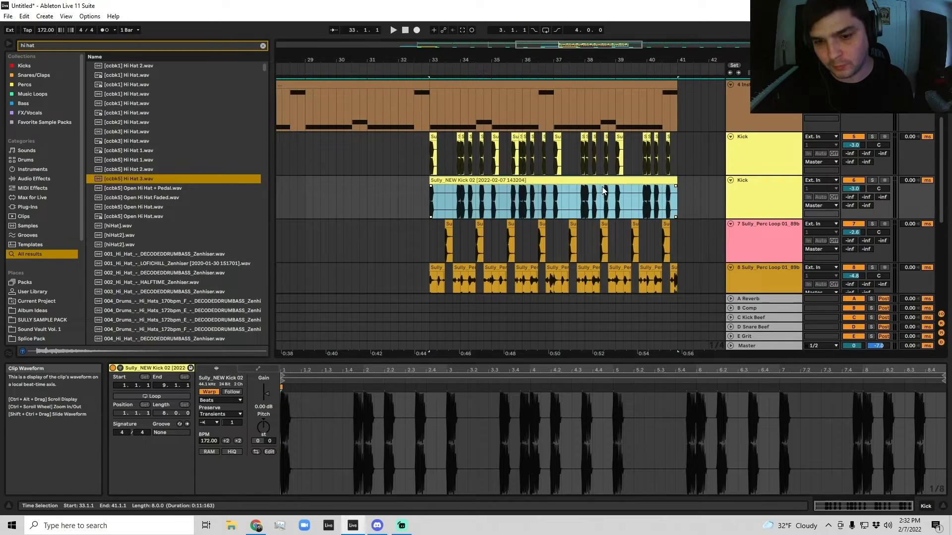
Step: Consolidate the Beats-warped clip on the duplicate Kick track again
right_click(751, 198)
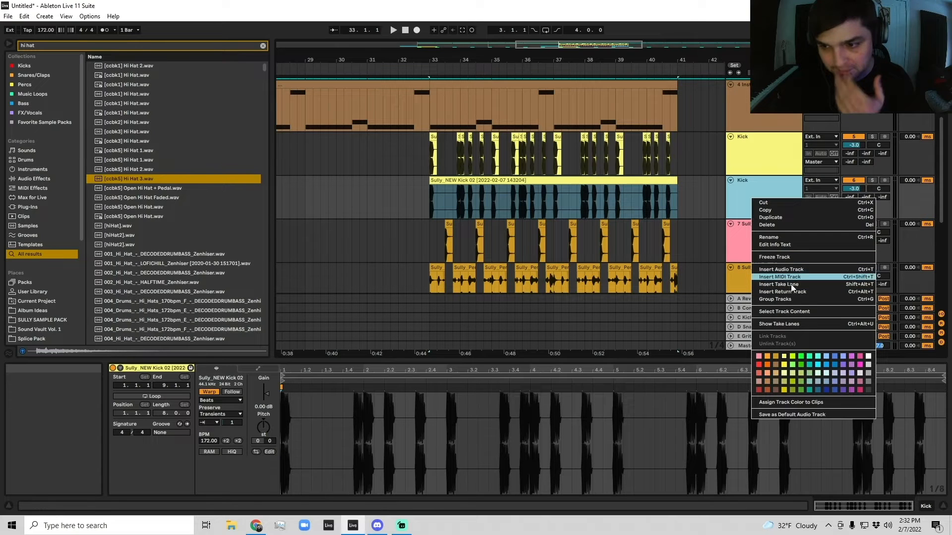
left_click(687, 209)
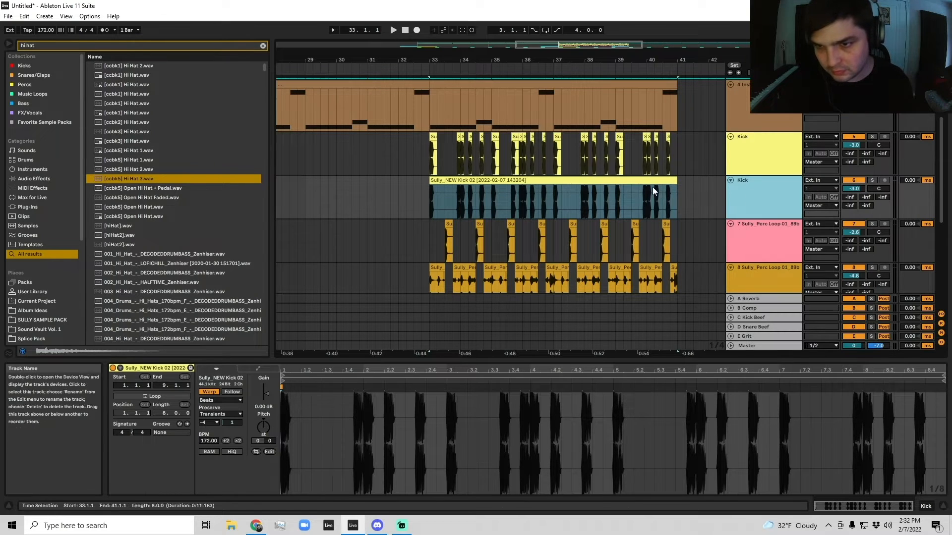
left_click(646, 181)
key("ctrl+j")
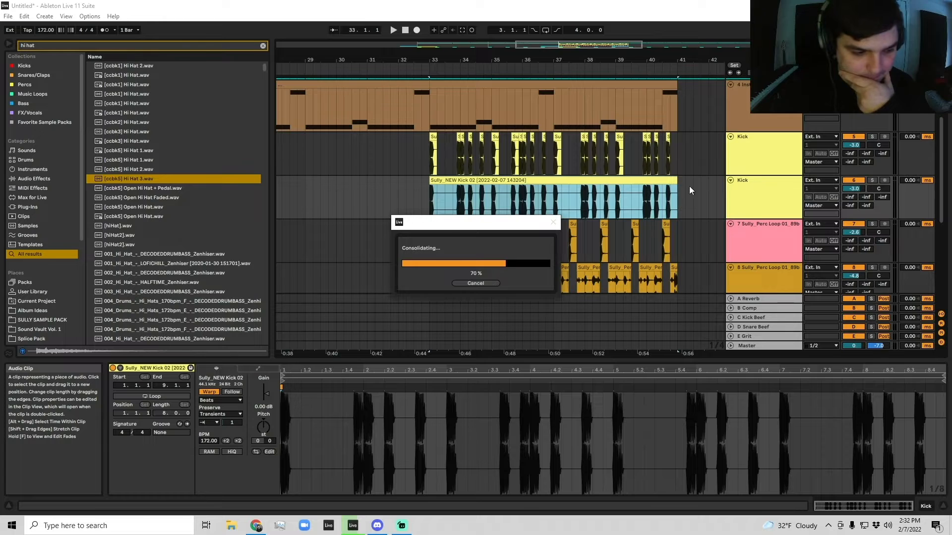
Step: Convert the consolidated clip on the duplicate Kick track to a new MIDI track using the drums conversion
right_click(740, 190)
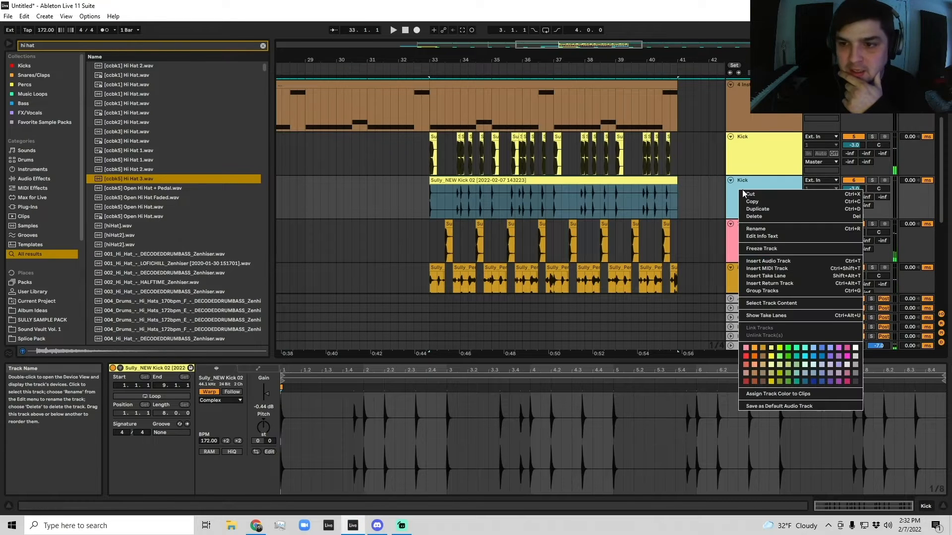
left_click(677, 261)
right_click(620, 187)
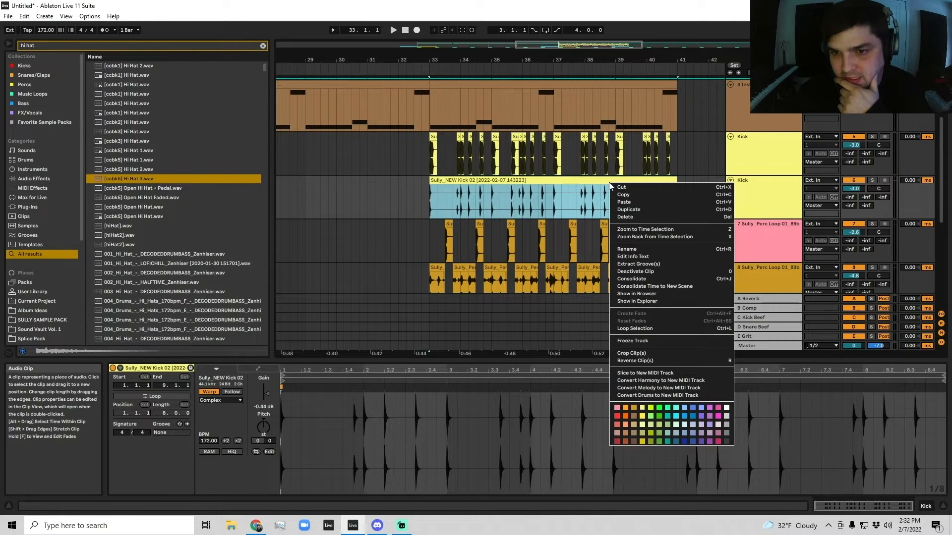
left_click(680, 396)
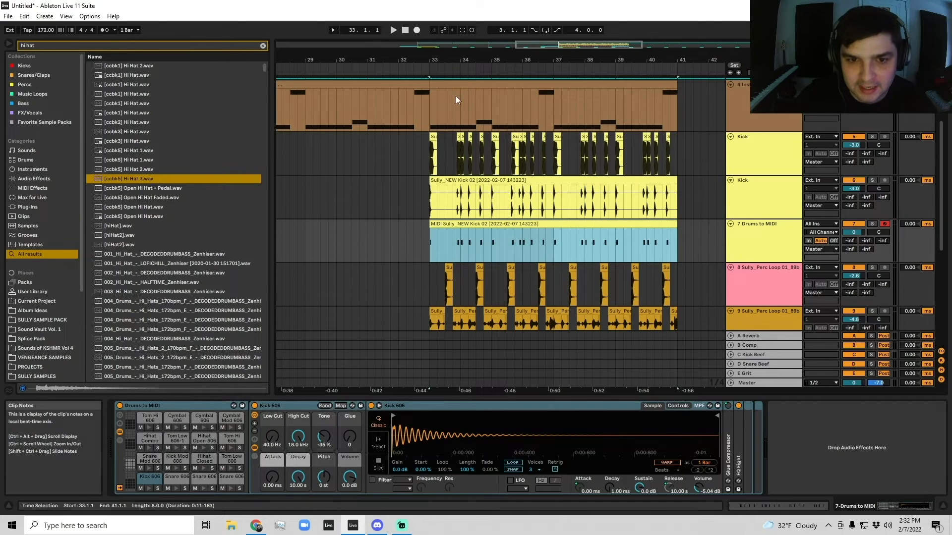
Step: Compare the converted MIDI notes with the kicks, and move the MIDI clip onto the Sidechain track at 33.1.1
scroll(496, 292, "up", 5)
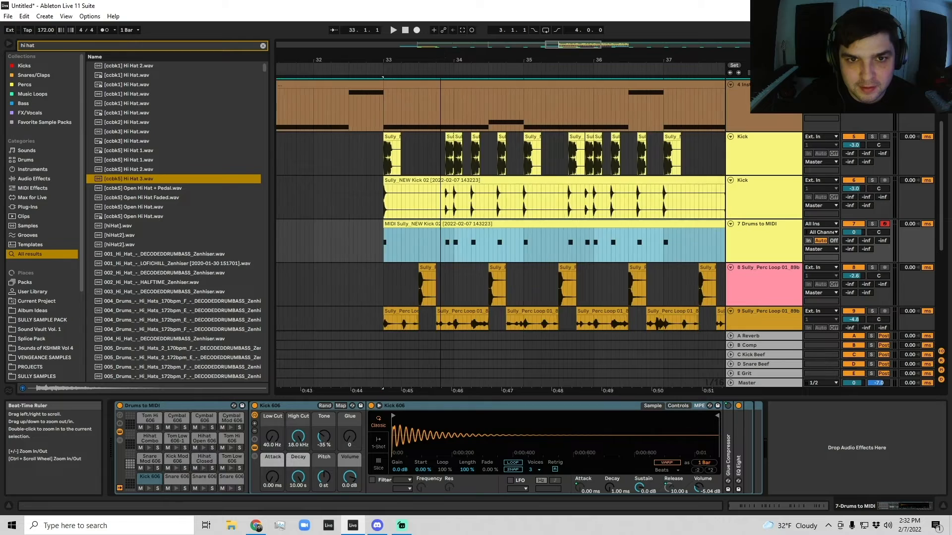
left_click_drag(441, 56, 599, 111)
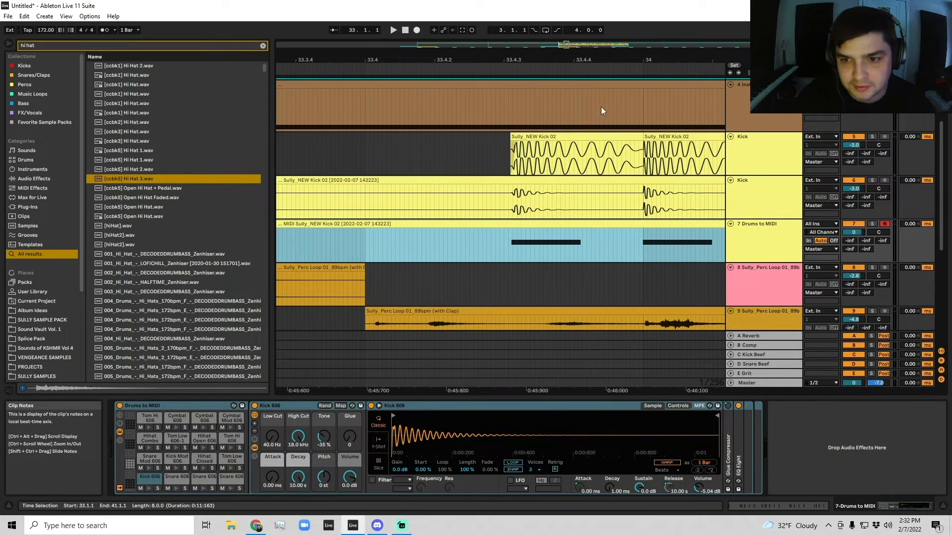
left_click_drag(582, 59, 537, 59)
scroll(553, 222, "up", 4)
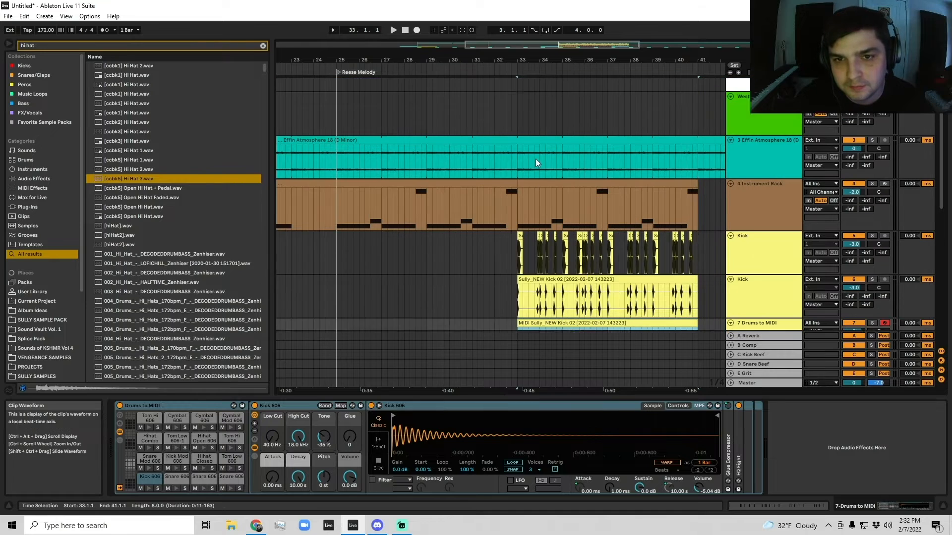
left_click(518, 103)
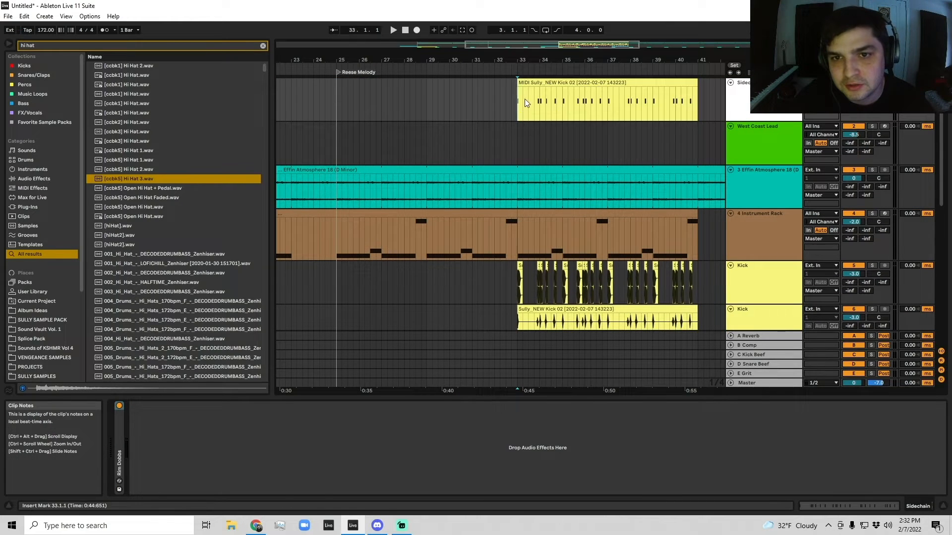
Step: Open the Sidechain MIDI clip and check the C1 notes at 2.1.1 and 3.1.1 against the grid
double_click(519, 103)
left_click_drag(408, 367, 411, 397)
left_click(415, 432)
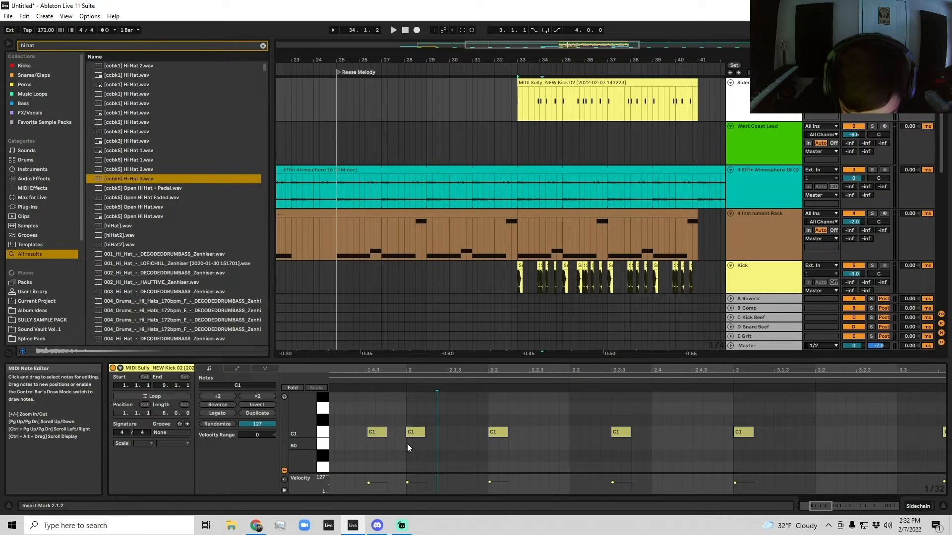
double_click(409, 444)
double_click(410, 444)
scroll(420, 424, "up", 5)
left_click(419, 432)
scroll(475, 372, "down", 5)
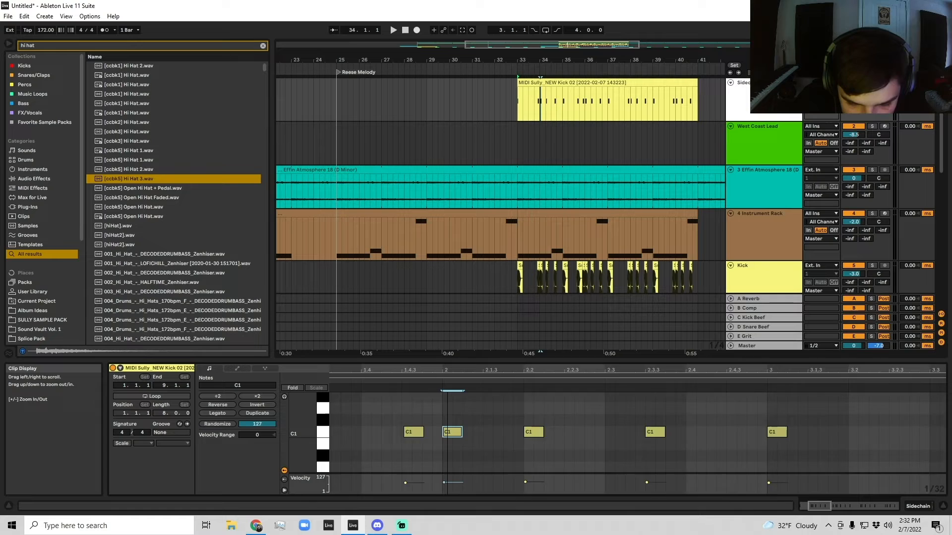
left_click_drag(451, 390, 457, 438)
left_click(456, 438)
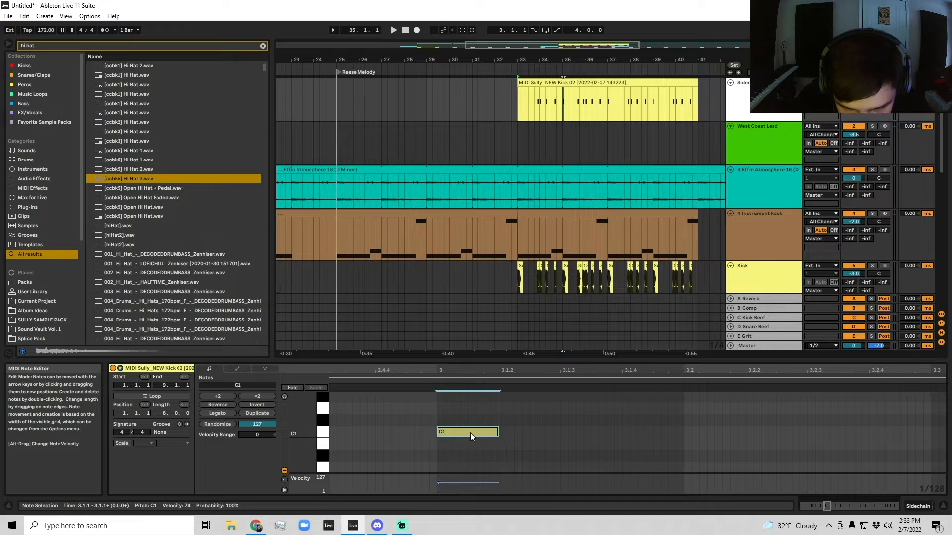
Step: Check the timing of the C1 notes around the starts of bars 4, 5, 6 and 7, and at 6.2.1
left_click_drag(476, 373, 489, 364)
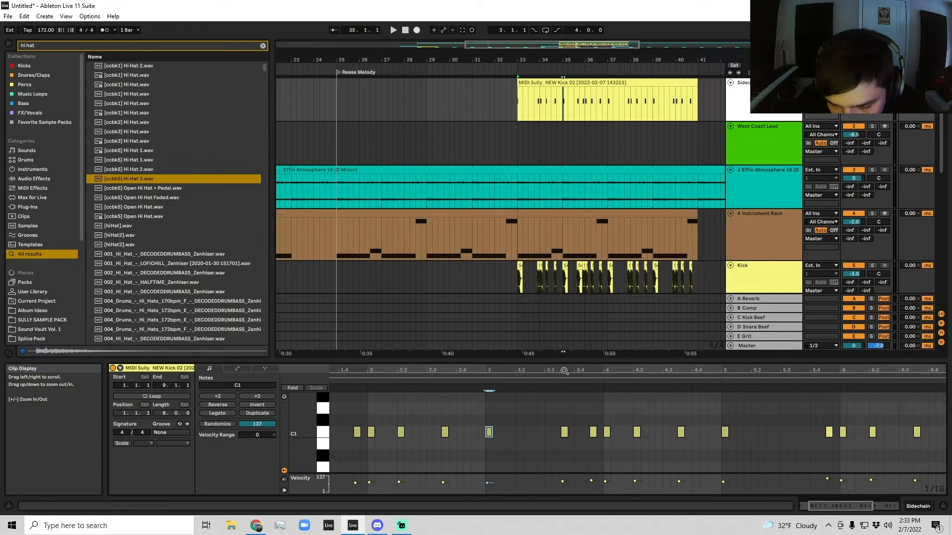
left_click_drag(564, 370, 604, 396)
left_click(619, 432)
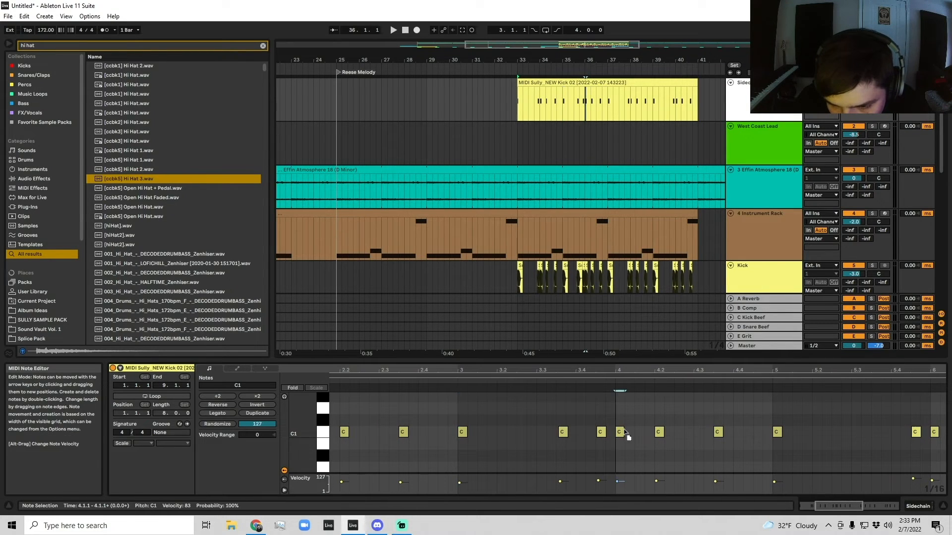
left_click(777, 432)
scroll(798, 426, "right", 6)
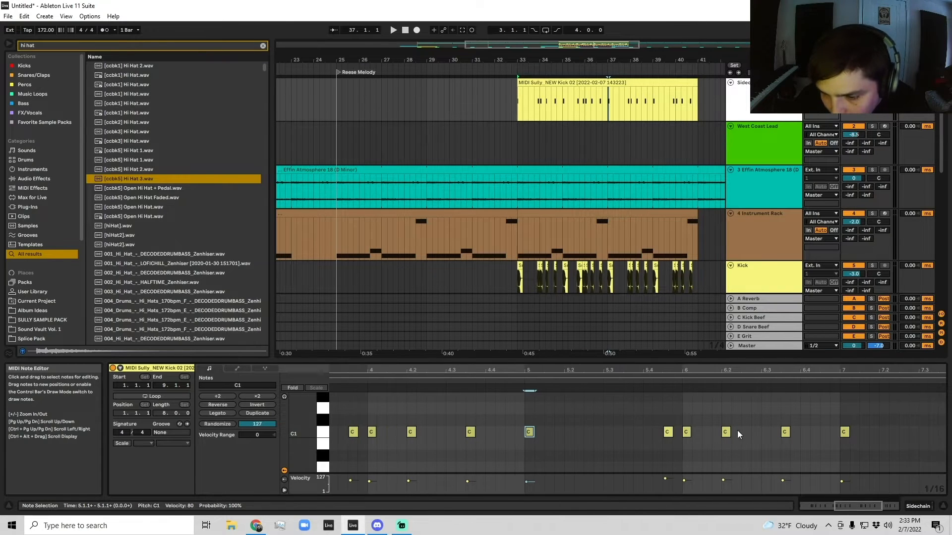
left_click(689, 432)
left_click_drag(689, 433, 688, 433)
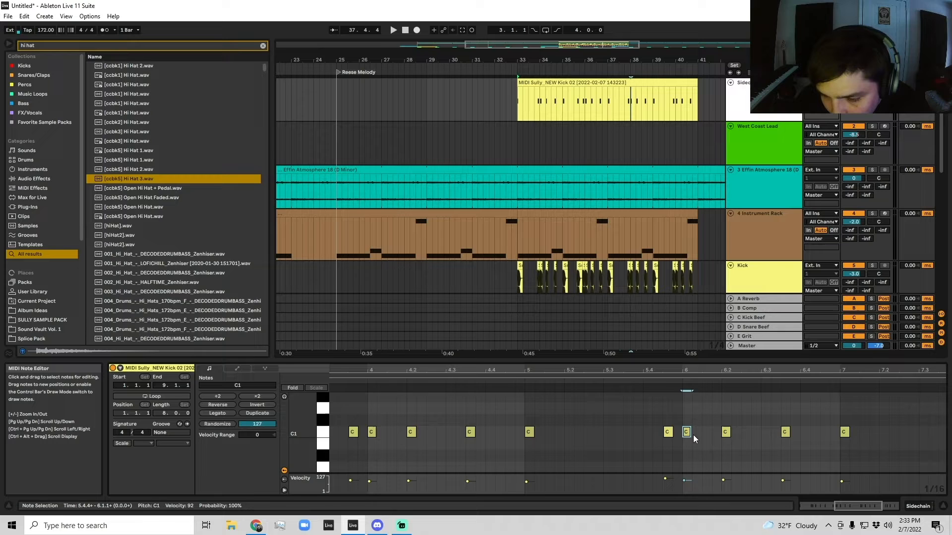
right_click(683, 445)
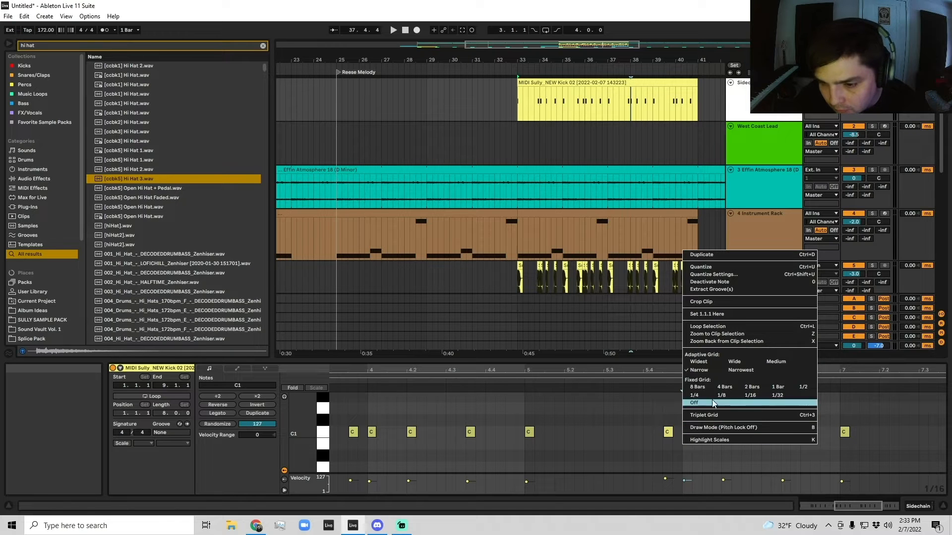
left_click(701, 370)
left_click(725, 432)
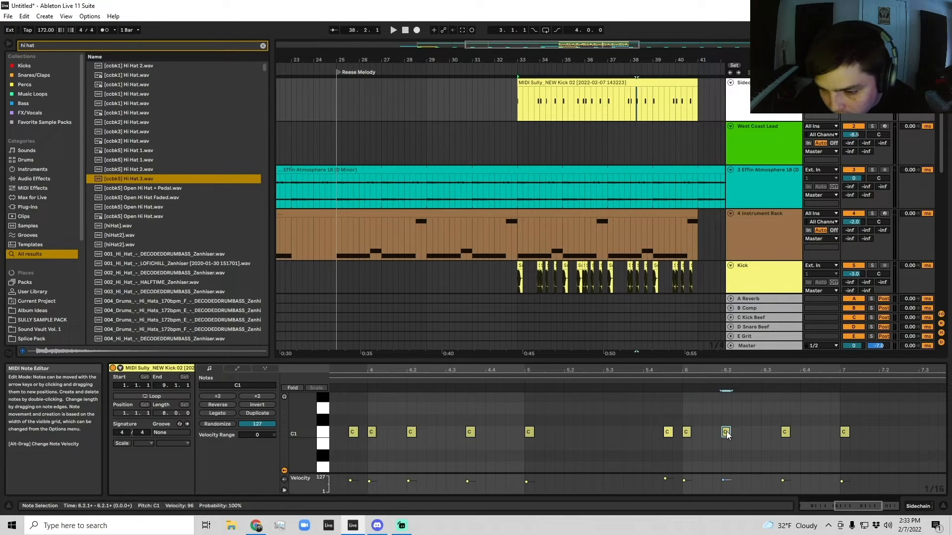
key("minus")
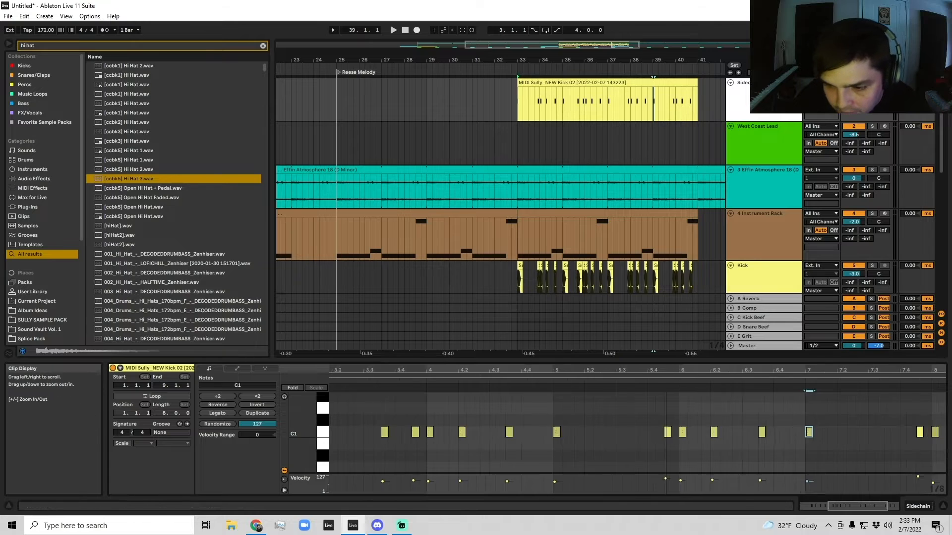
left_click(834, 438)
Step: Try adding C1 notes at 1.3.1 and 2.3.1 in the Sidechain clip, and undo both additions
left_click(614, 81)
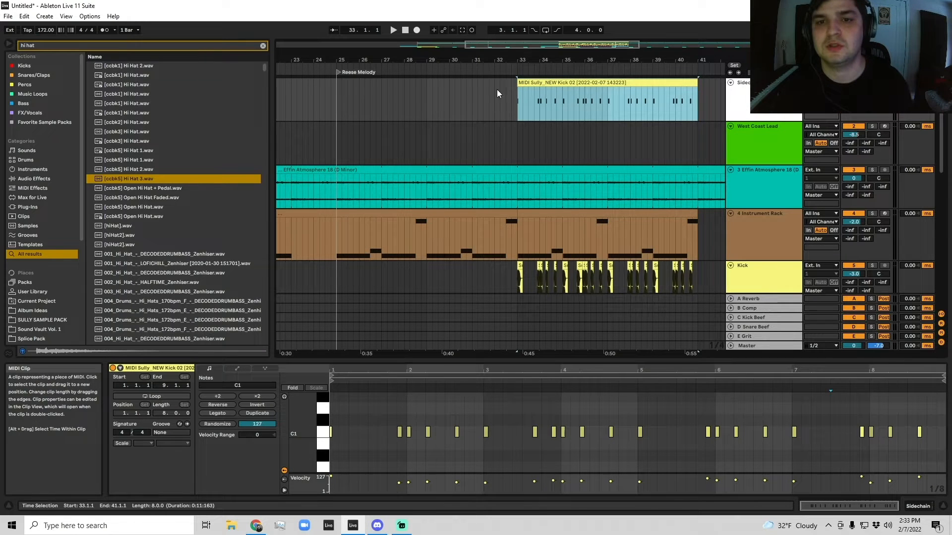
key("plus")
key("plus")
double_click(374, 436)
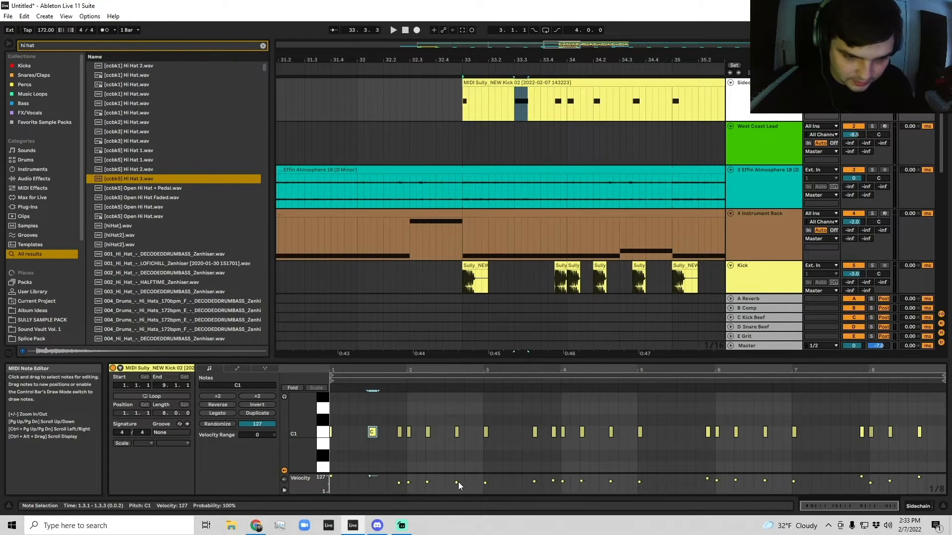
double_click(448, 433)
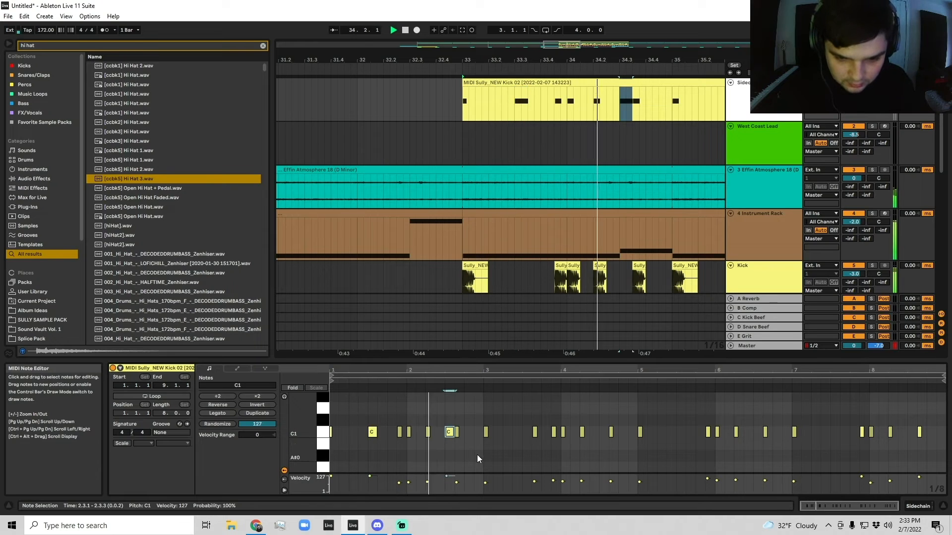
key("ctrl+z")
key("ctrl+z")
Step: Copy the short C1 note just before bar 2 to beat 3 of every bar, from 1.3.1 to 8.3.1
left_click(400, 433)
key("space")
key("ctrl+c")
left_click(371, 434)
key("ctrl+v")
key("ctrl+v")
key("ctrl+v")
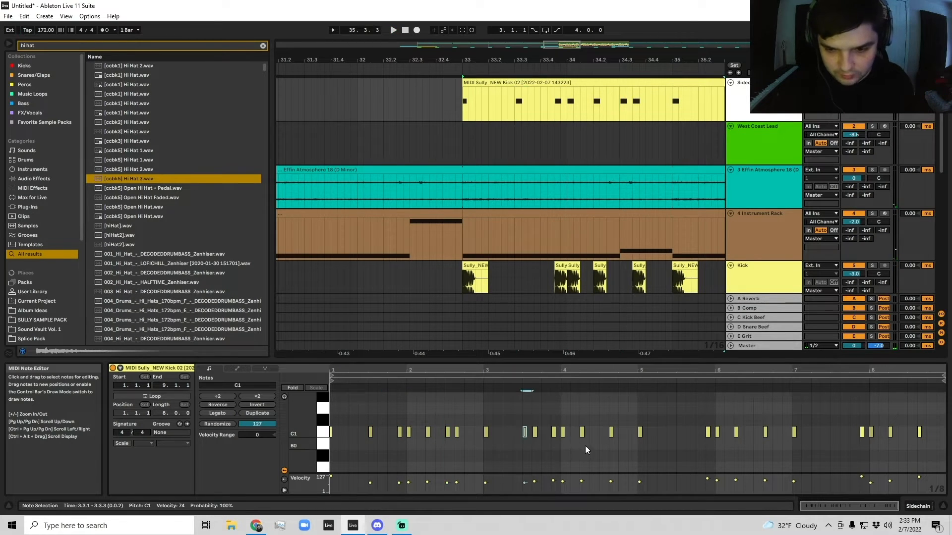
key("ctrl+v")
key("ctrl+v")
key("ctrl+v")
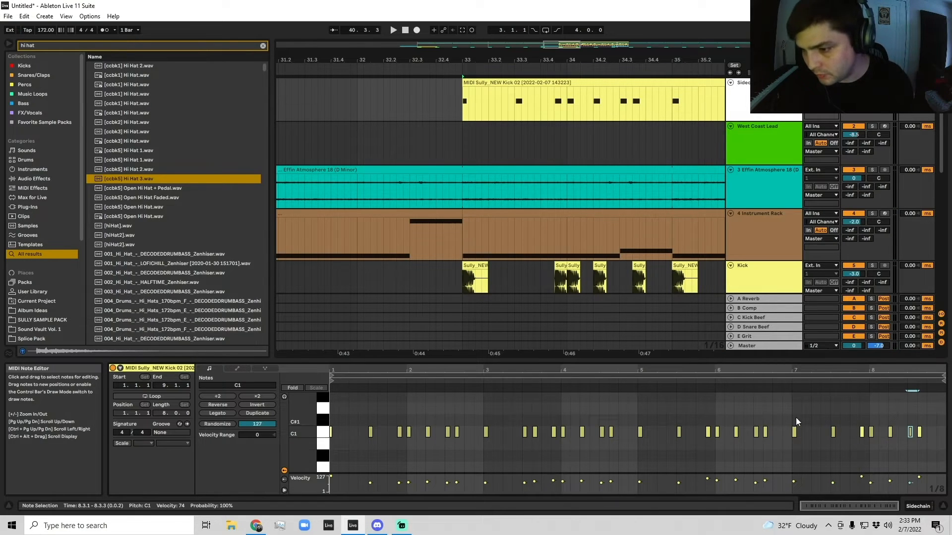
Step: Assign the Sidechain track's white color to its MIDI clip and clear the clip's name
left_click(590, 83)
left_click_drag(590, 60, 473, 30)
left_click(510, 83)
left_click(740, 91)
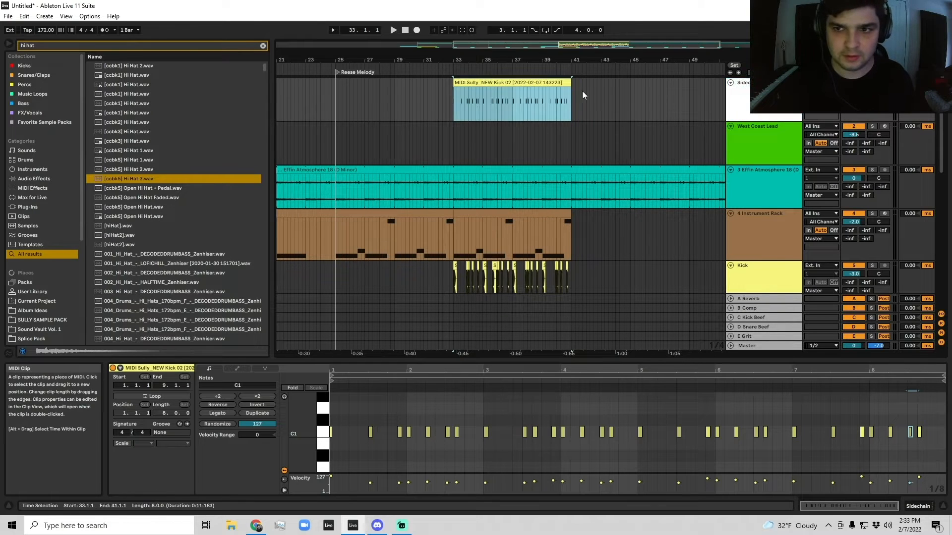
right_click(755, 97)
left_click(535, 90)
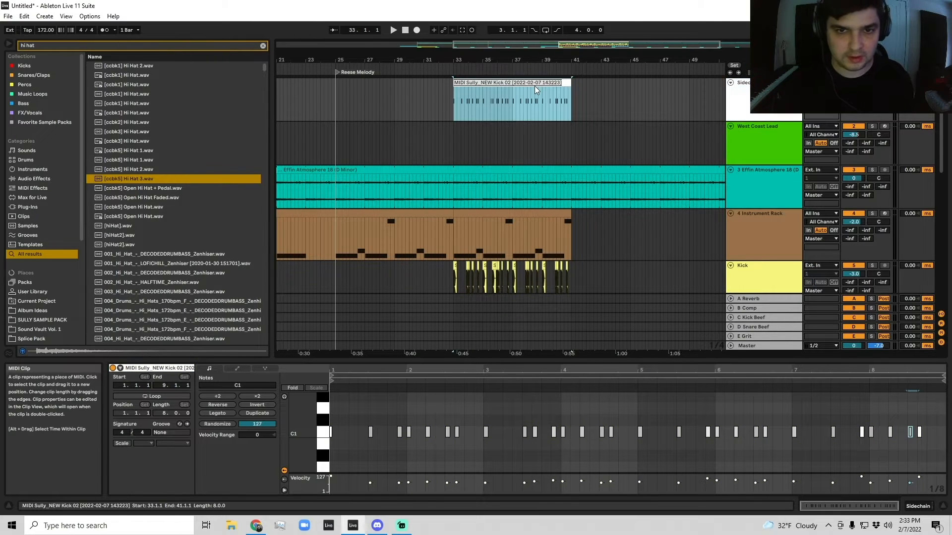
Step: Delete the duplicate Kick track that holds the consolidated kick clip
scroll(593, 196, "down", 3)
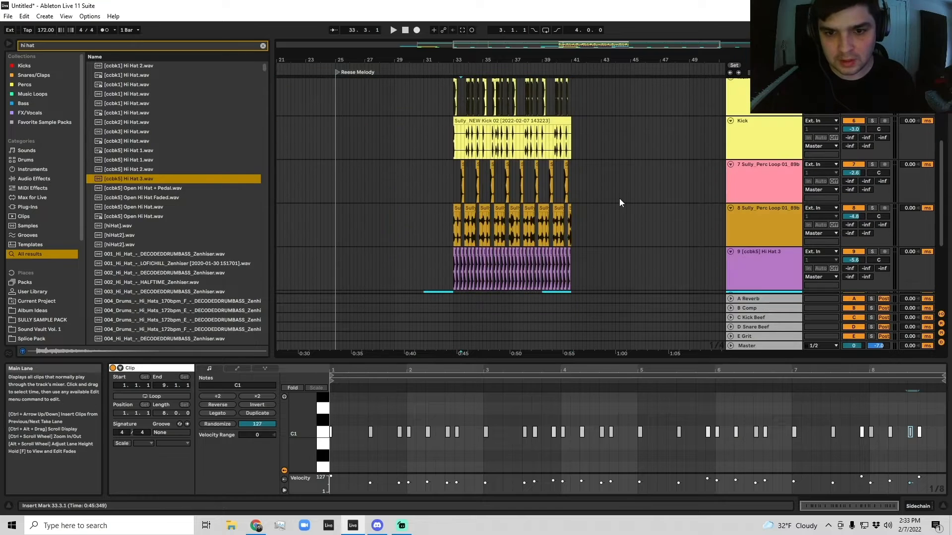
left_click(764, 135)
scroll(546, 158, "up", 4)
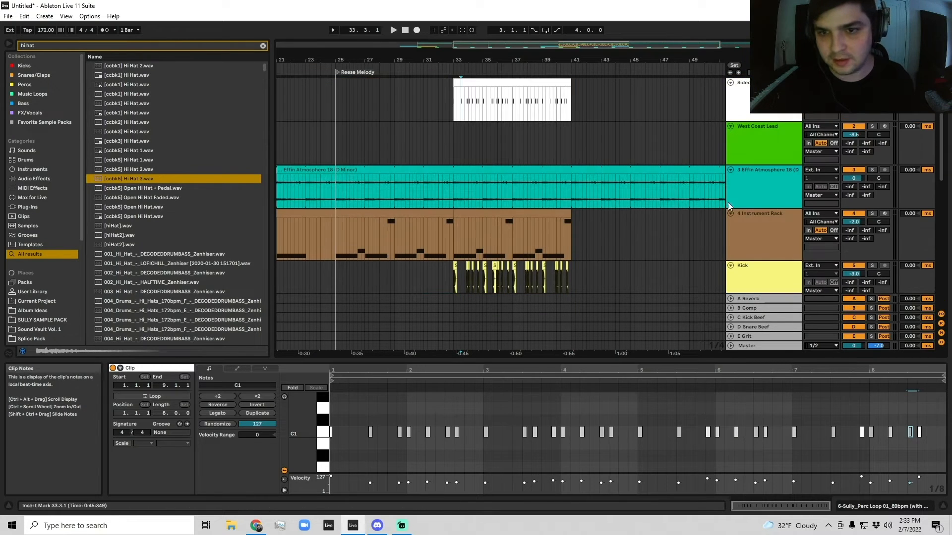
Step: Check the sidechain settings of the Compressor on the E Grit return track and copy the device
left_click(768, 229)
left_click(765, 336)
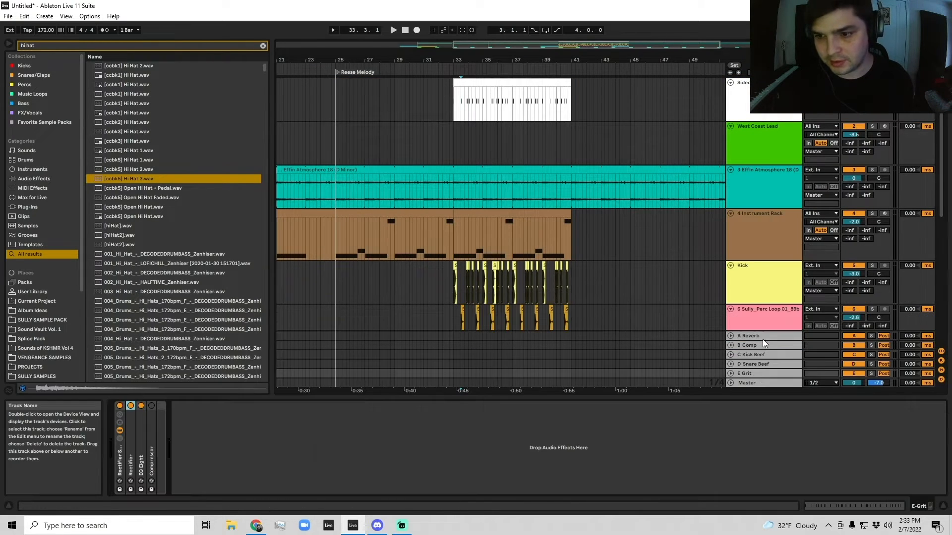
double_click(152, 436)
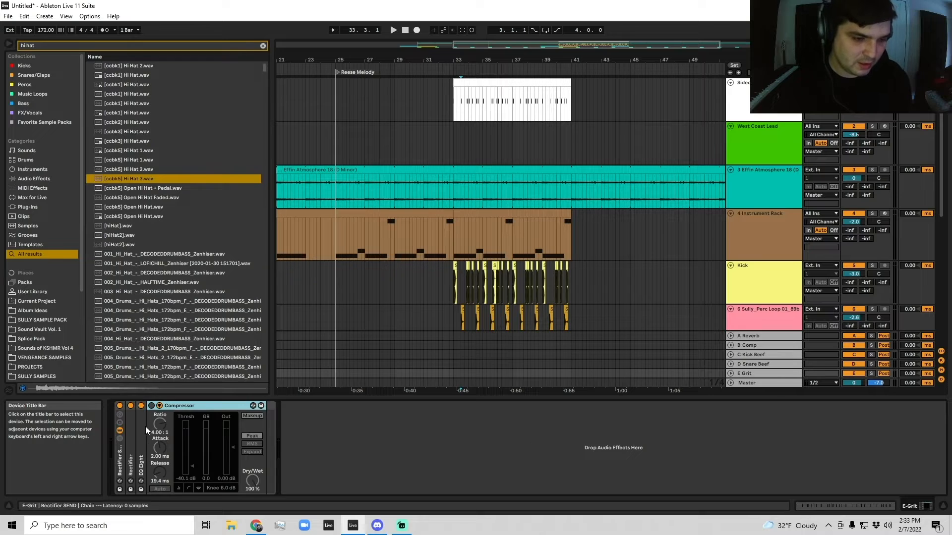
left_click(159, 406)
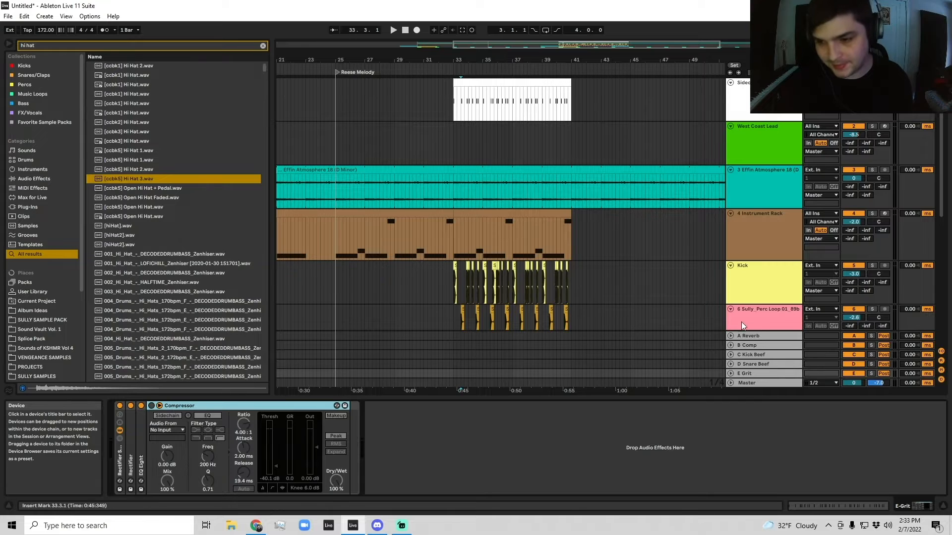
left_click(773, 373)
left_click(223, 405)
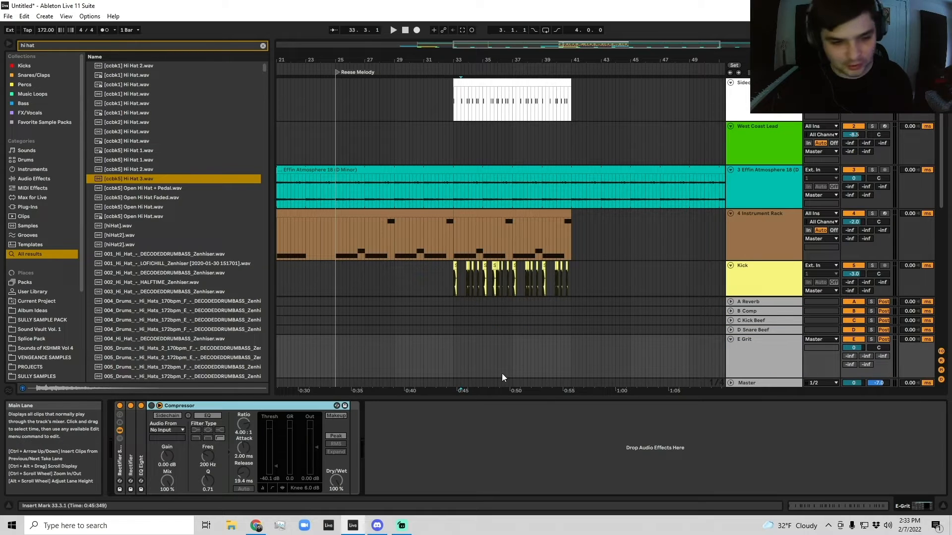
double_click(223, 406)
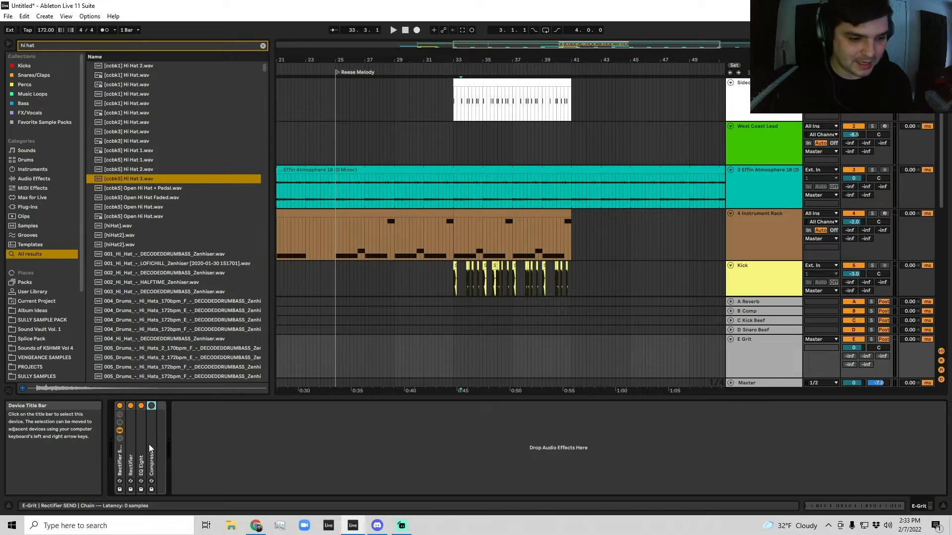
key("Delete")
Step: Paste the Compressor at the end of the Effin Atmosphere track's device chain, turn it on and choose its sidechain audio source
left_click(734, 205)
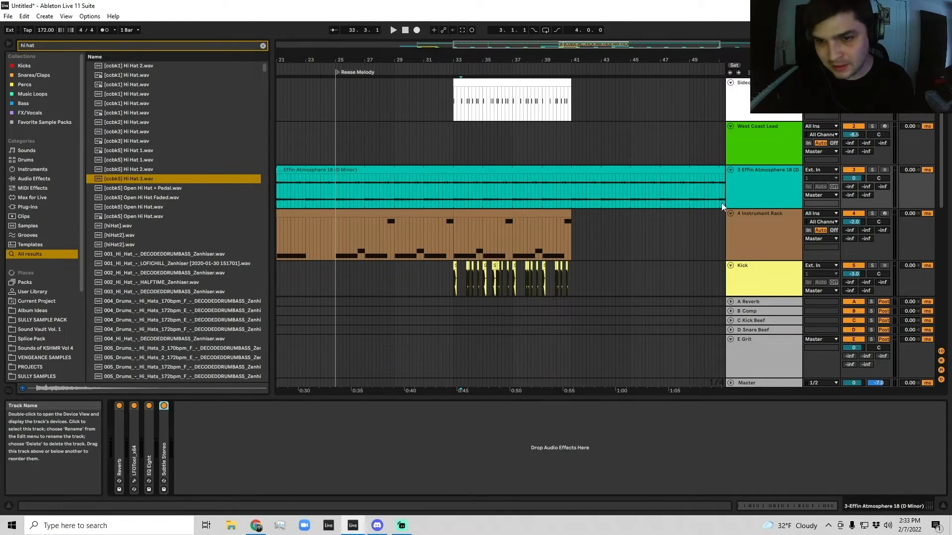
left_click(271, 461)
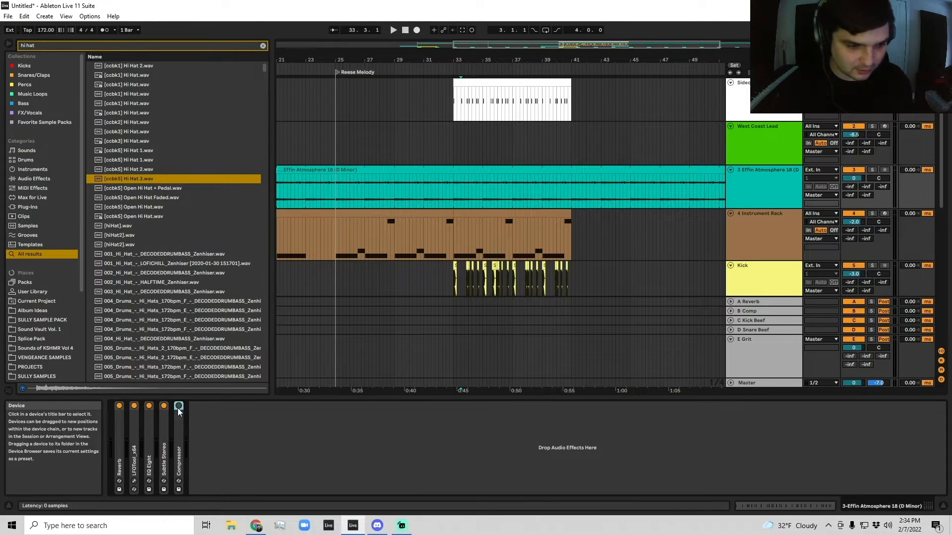
key("ctrl+v")
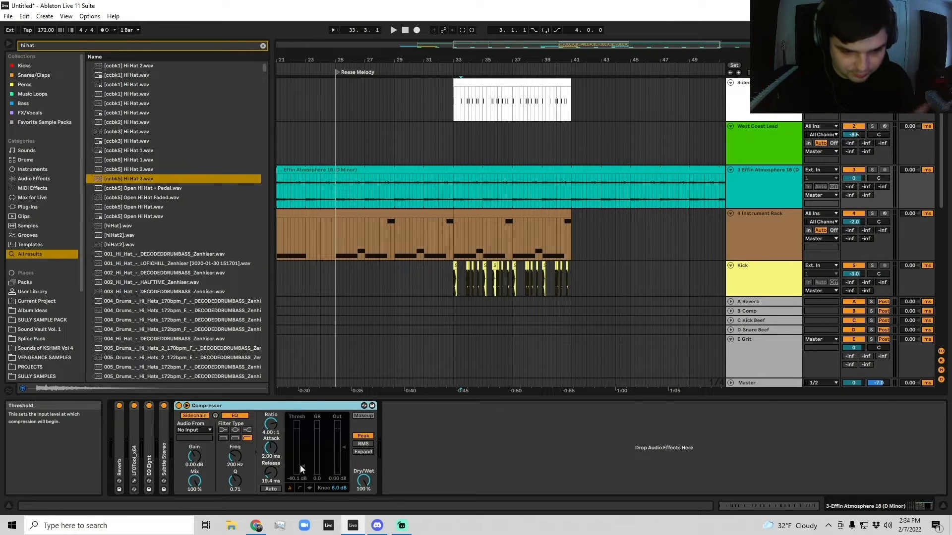
left_click(195, 430)
left_click(196, 317)
left_click(746, 237)
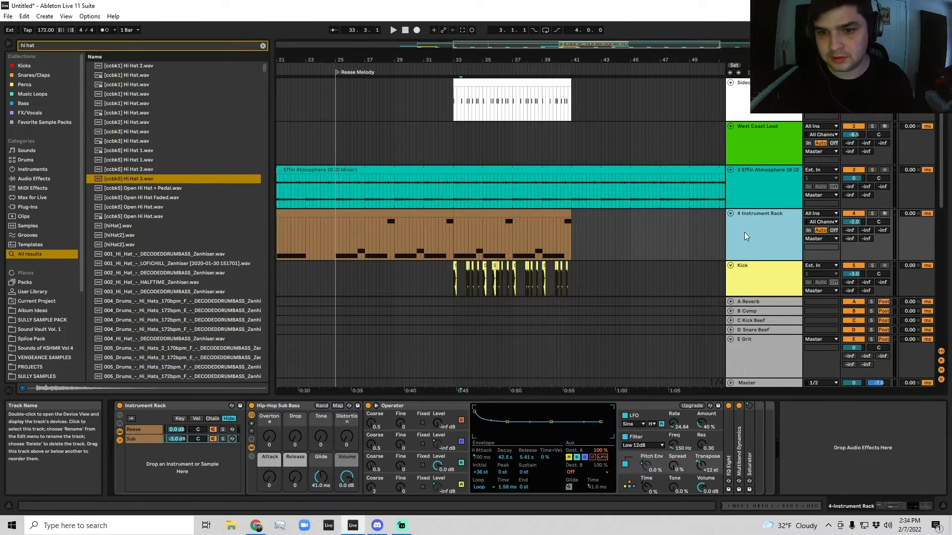
Step: Paste the sidechain Compressor at the end of the Instrument Rack track's device chain
left_click(836, 442)
key("ctrl+v")
Step: Group the track 7 Sully_Perc Loop and Hi Hat 3 tracks and name the group "Top Drums"
scroll(698, 248, "down", 6)
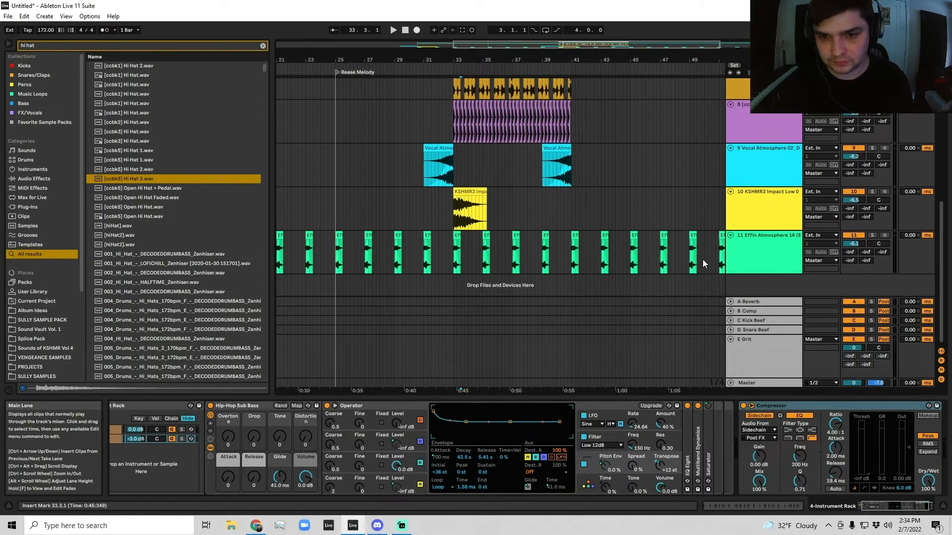
scroll(752, 184, "up", 3)
left_click(761, 189)
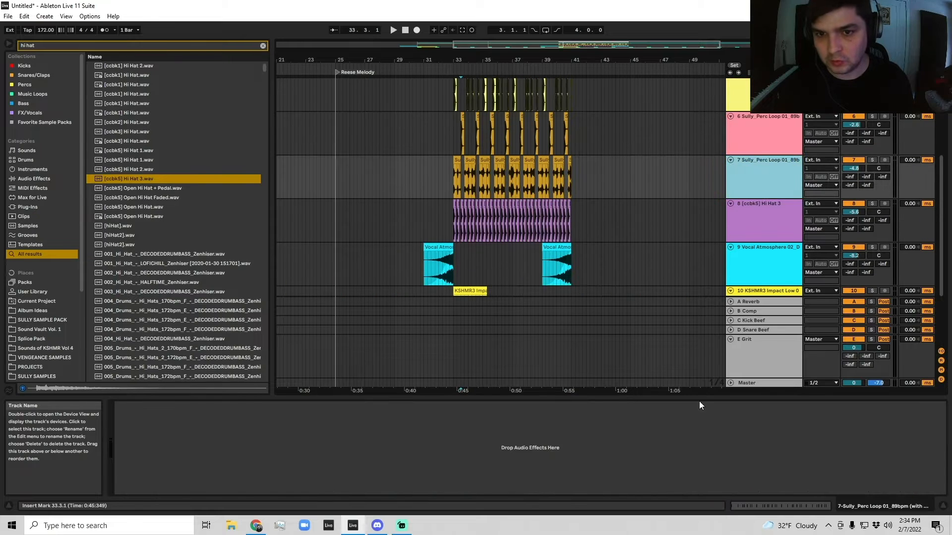
left_click(765, 227, "shift")
key("ctrl+g")
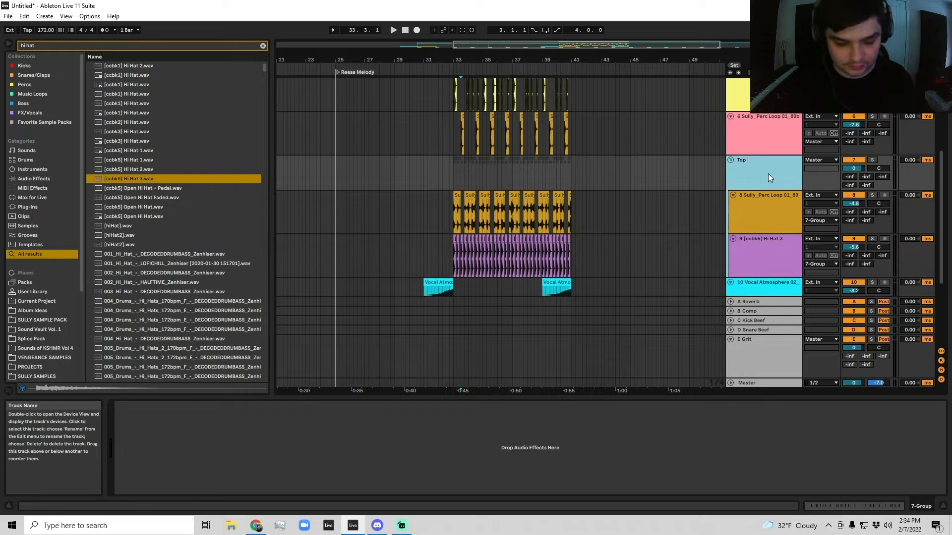
type("Drums")
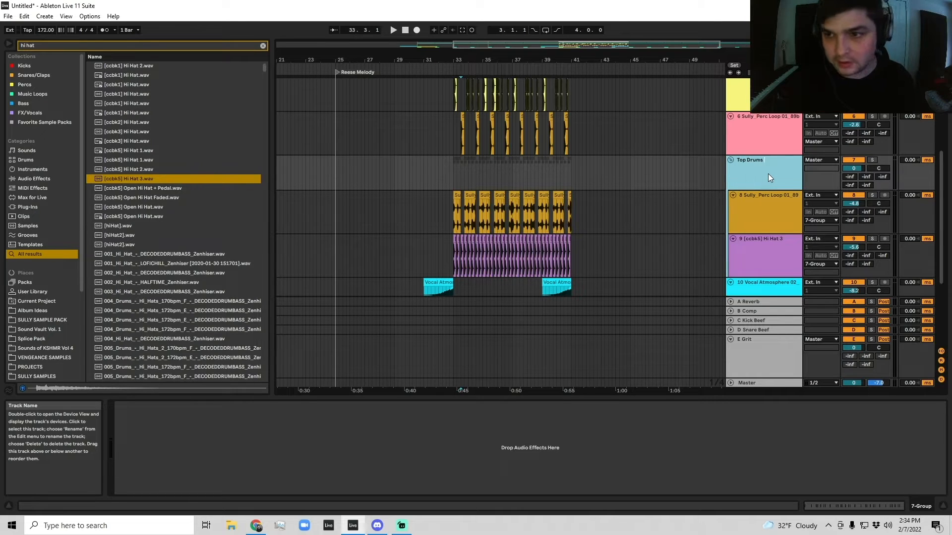
Step: Rename the track 6 Sully_Perc Loop to "Clap"
left_click(748, 142)
key("ctrl+r")
type("Clap")
left_click(722, 134)
scroll(722, 134, "up", 1)
left_click(752, 120)
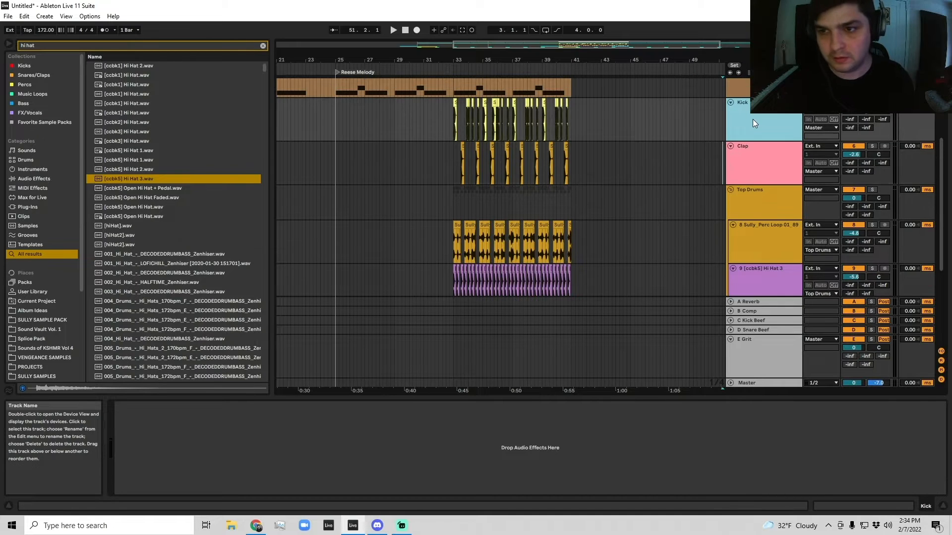
Step: Group the Vocal Atmosphere, KSHMR3 Impact Low and Effin Atmosphere 16 tracks and name the group "Atmosphere"
scroll(748, 199, "down", 4)
left_click(737, 210)
left_click(763, 169)
left_click(762, 239, "shift")
key("ctrl+g")
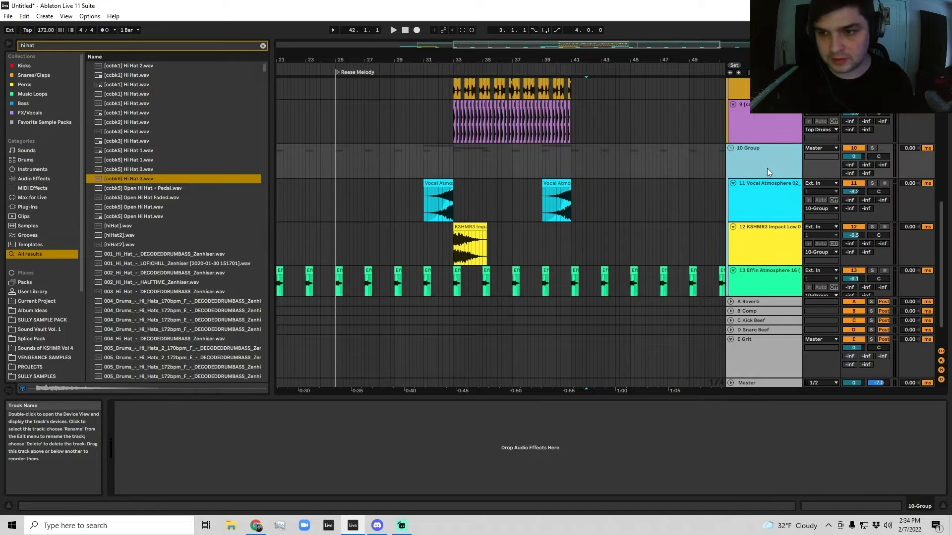
type("Atmosphere")
left_click(437, 170)
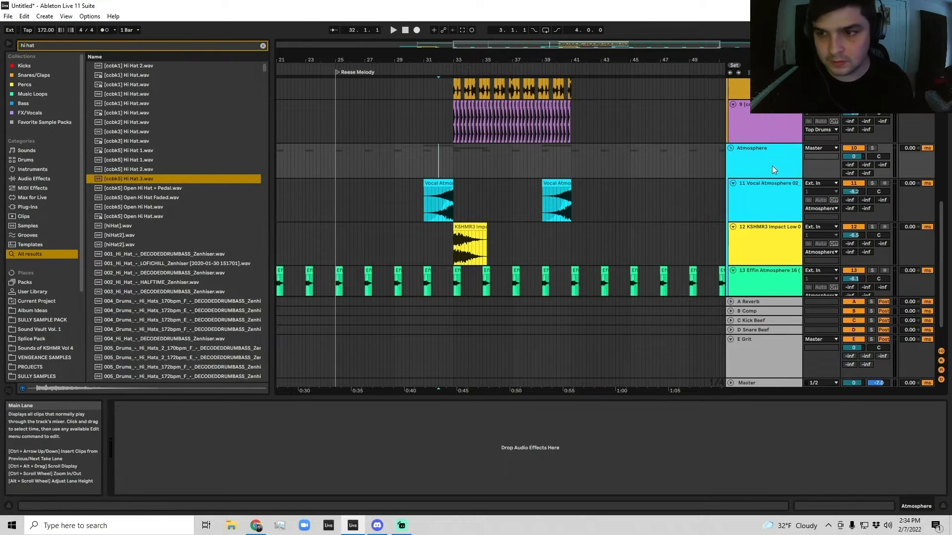
Step: Assign the Atmosphere group's track color to its grouped tracks and clips
left_click(730, 148)
left_click(730, 148)
right_click(751, 149)
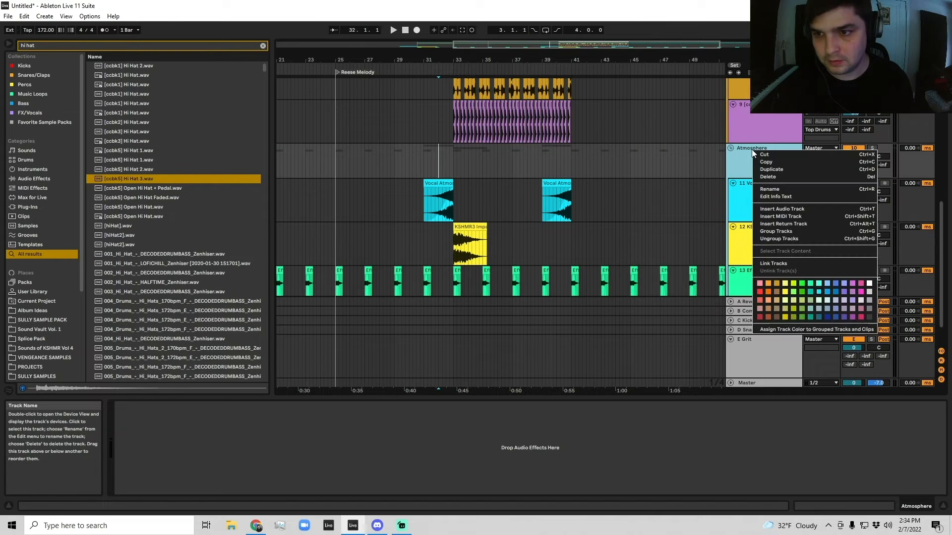
left_click(787, 327)
Step: Paste the sidechain Compressor onto the Atmosphere group and play the arrangement from just before bar 33
left_click(448, 164)
key("space")
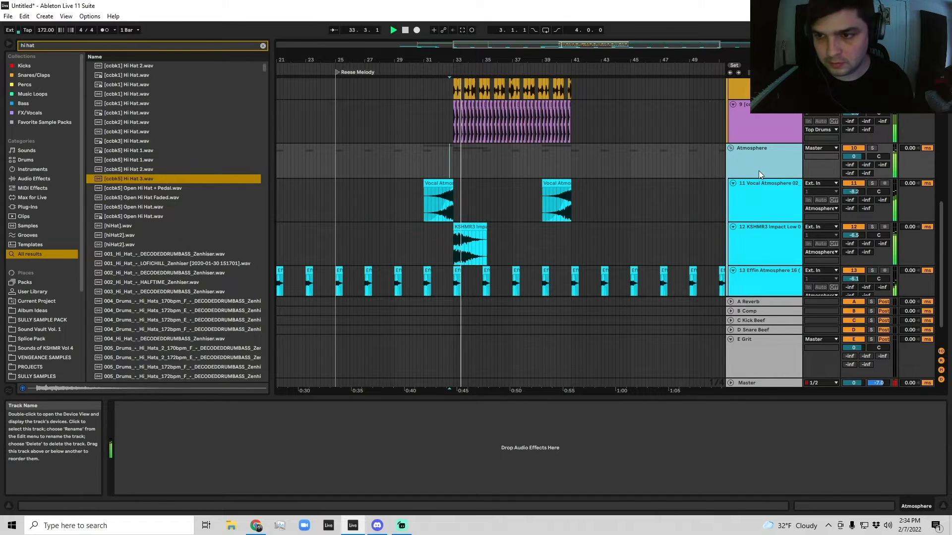
left_click(373, 464)
key("ctrl+v")
left_click(446, 168)
key("space")
key("space")
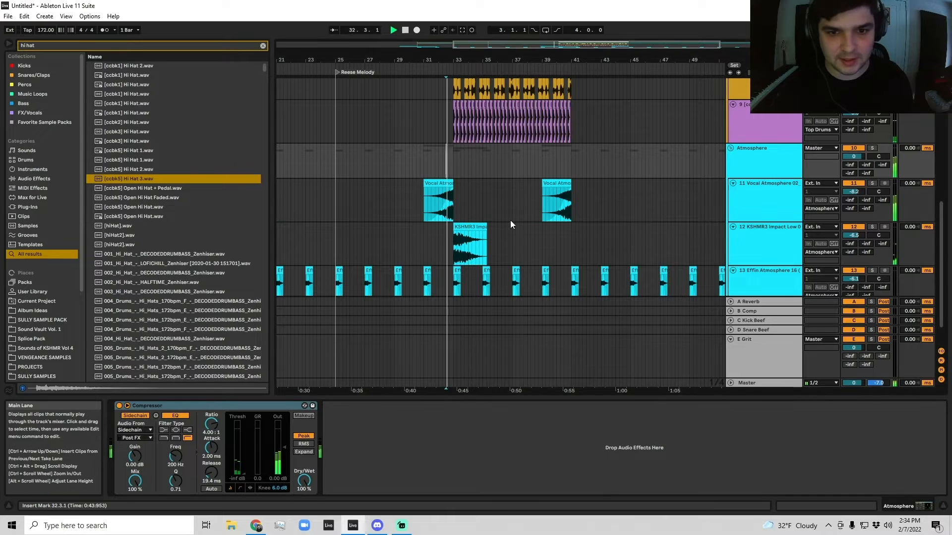
Step: Fold the tracks inside the Atmosphere group and paste the sidechain Compressor onto the Top Drums group
left_click(733, 271, "alt")
scroll(754, 203, "up", 2)
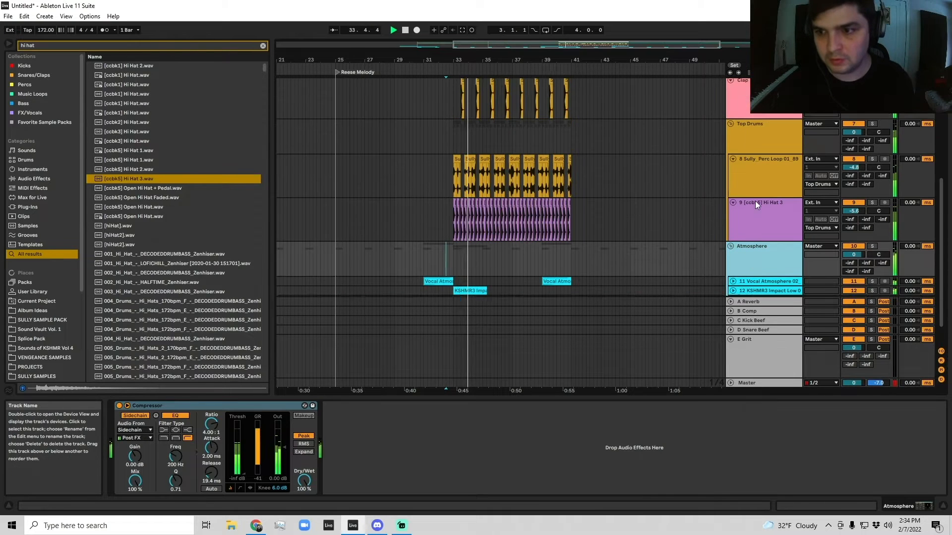
left_click(753, 170)
left_click(478, 458)
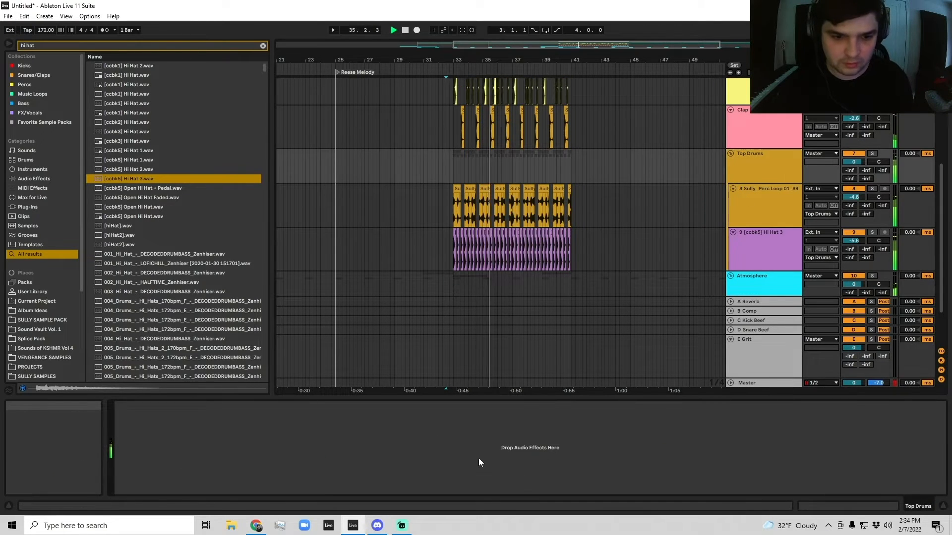
key("ctrl+v")
Step: Adjust the threshold of the Top Drums group's Compressor slightly and collapse the device
mouse_move(245, 473)
left_mouse_down()
mouse_move(245, 455)
mouse_move(244, 469)
left_mouse_up()
left_click(193, 406)
double_click(192, 405)
Step: Lower the Sully_Perc Loop and Hi Hat 3 track volumes inside Top Drums together to -5.9 and -6.7, and play the section
scroll(486, 284, "up", 3)
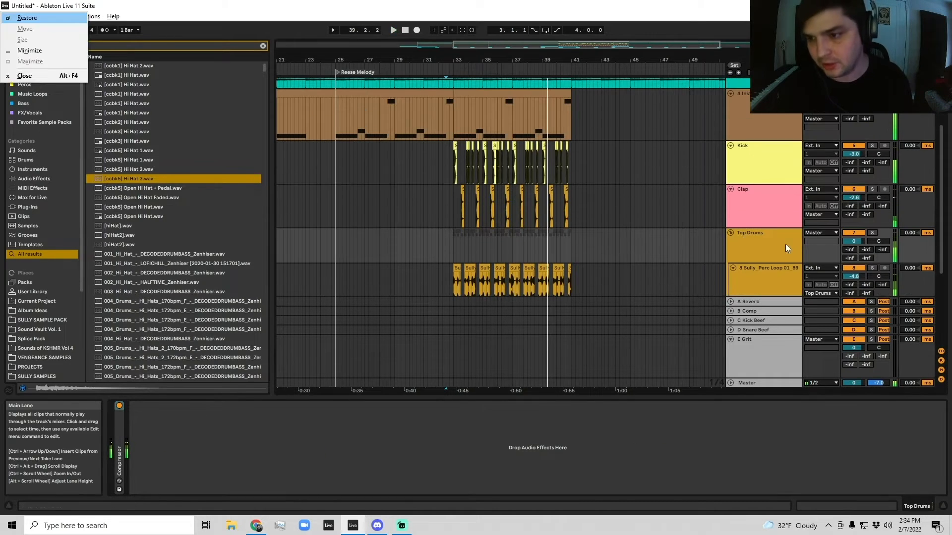
left_click(733, 233)
scroll(735, 235, "down", 3)
left_click(793, 213)
left_click(798, 242, "shift")
left_click_drag(853, 207, 853, 208)
key("space")
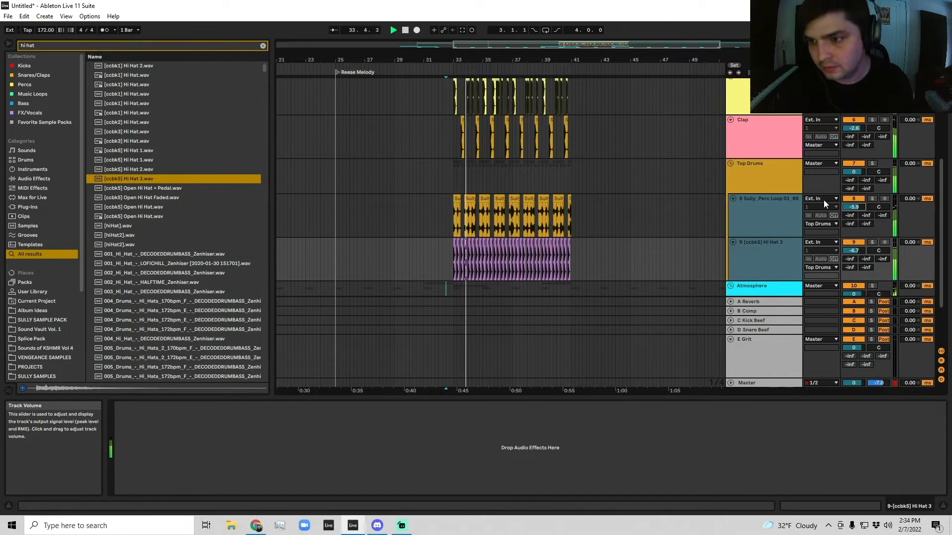
Step: Fold the Top Drums group and the Clap track, leaving the Kick track open
left_click(730, 165)
left_click(730, 164)
scroll(742, 185, "up", 1)
left_click(736, 195)
left_click(730, 188)
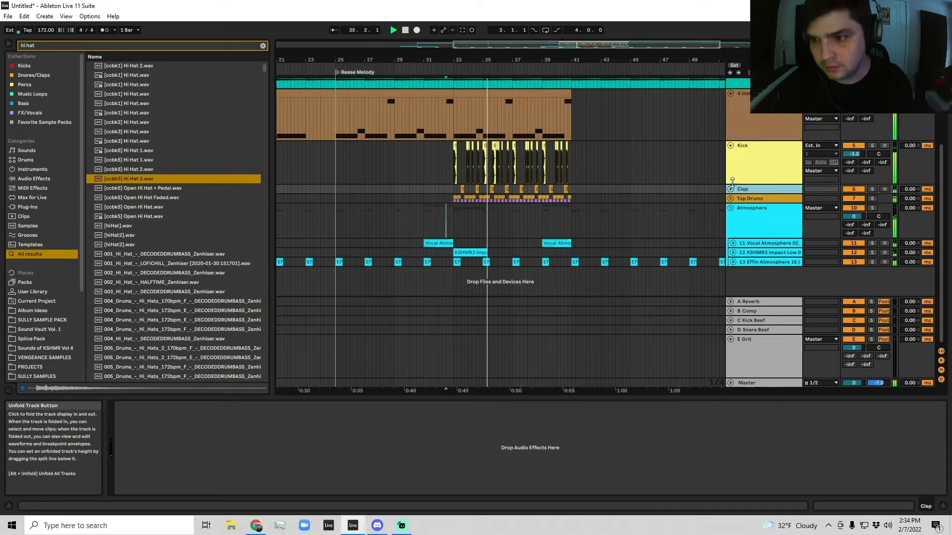
left_click(731, 148)
left_click(731, 147)
left_click(731, 146)
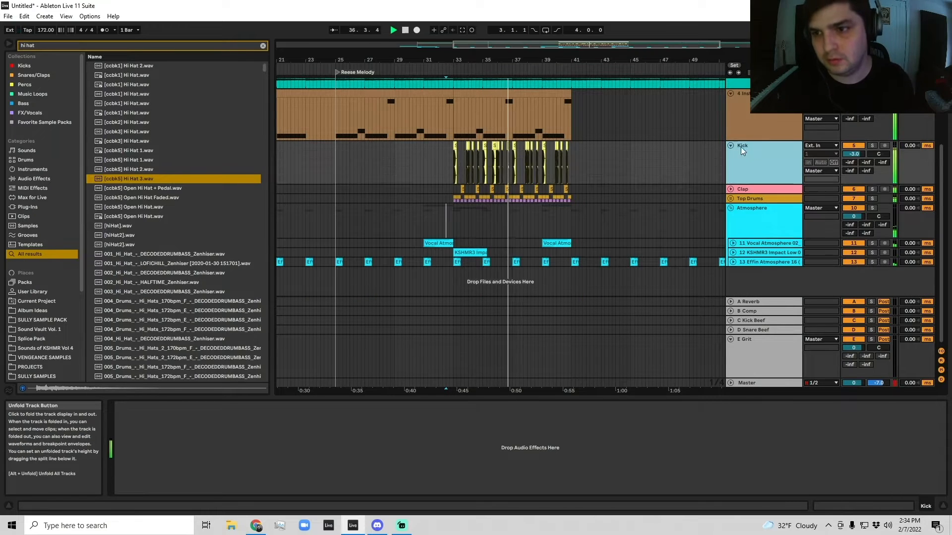
Step: Search the browser for "drum punch"
key("ctrl+f")
type("dr")
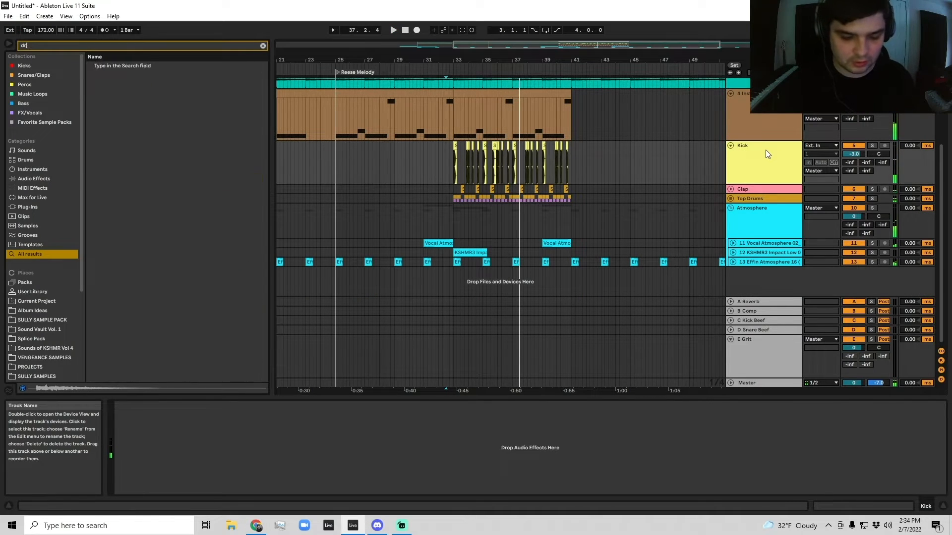
type("um punch")
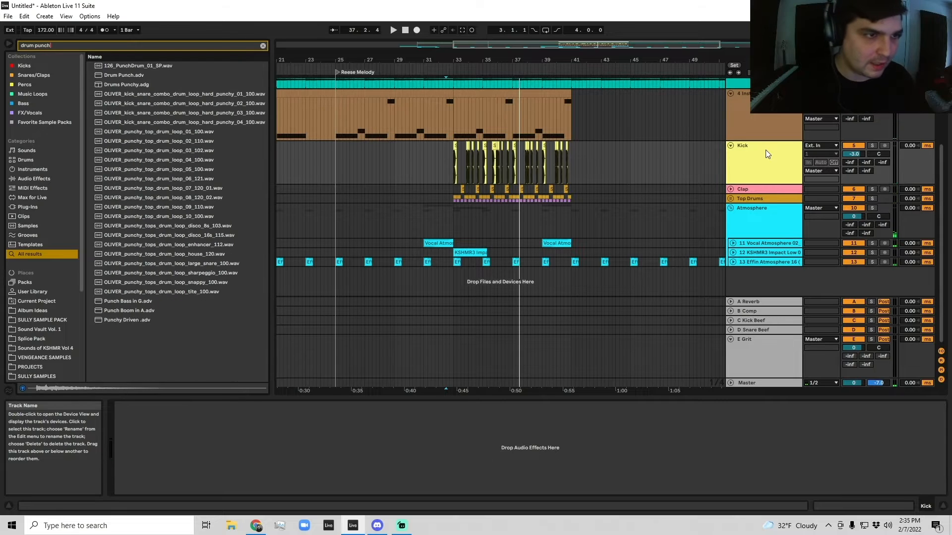
Step: Load the Drum Punch.adv preset onto the Kick track, play the drop to hear it, and collapse the device
double_click(151, 75)
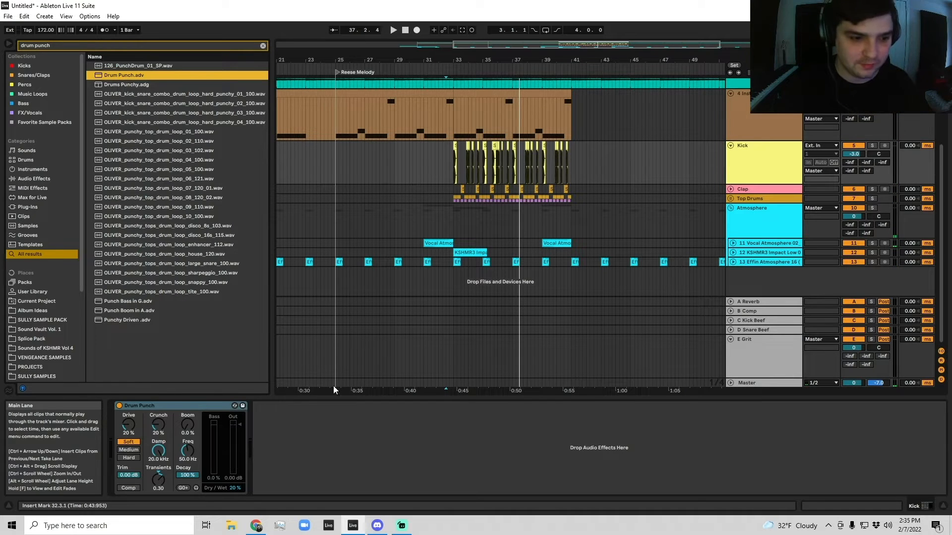
key("space")
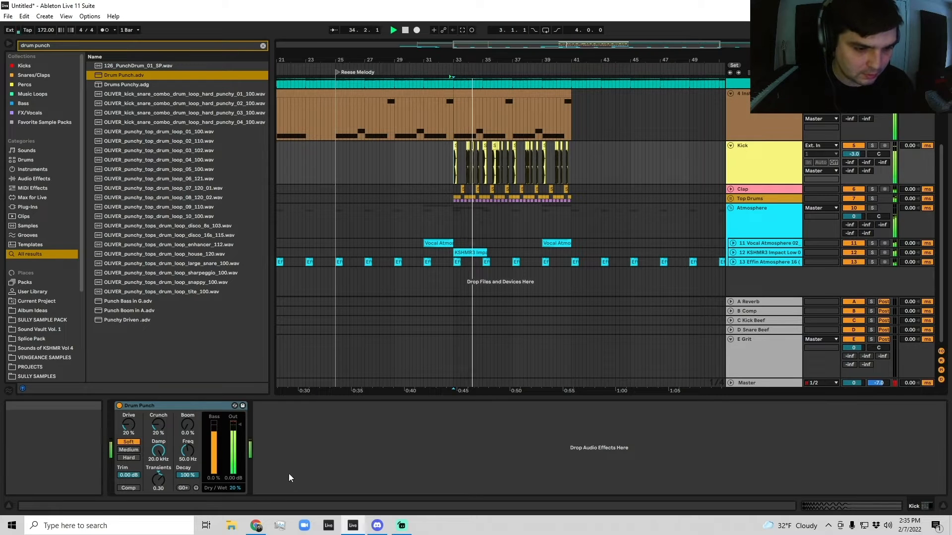
double_click(162, 406)
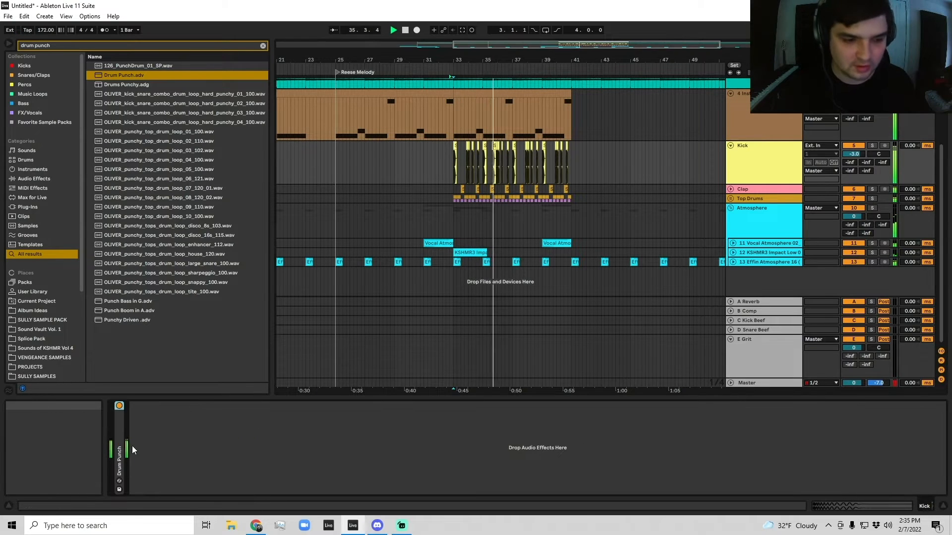
Step: Search the browser for "eq" and add EQ Eight after Drum Punch on the unfolded Kick track
left_click(730, 145)
scroll(739, 172, "up", 3)
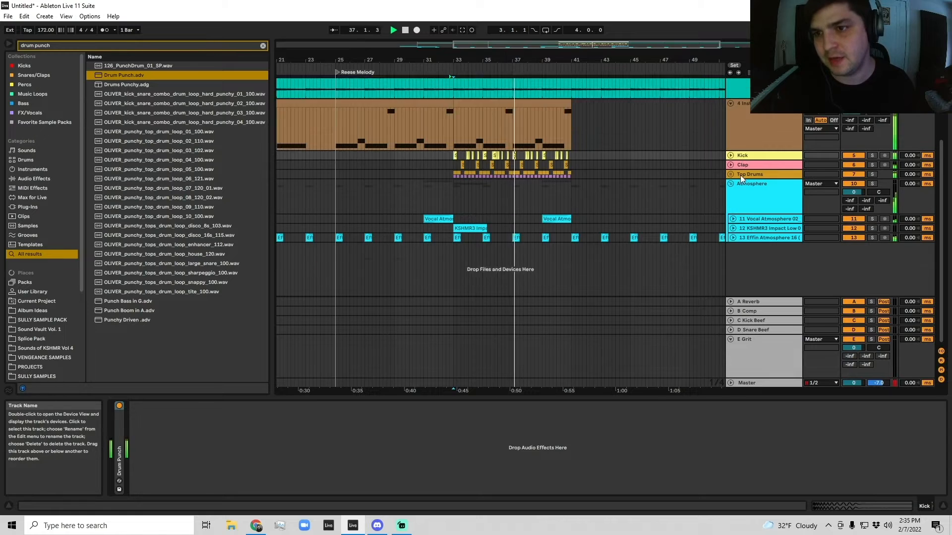
left_click(730, 153)
left_click(730, 205)
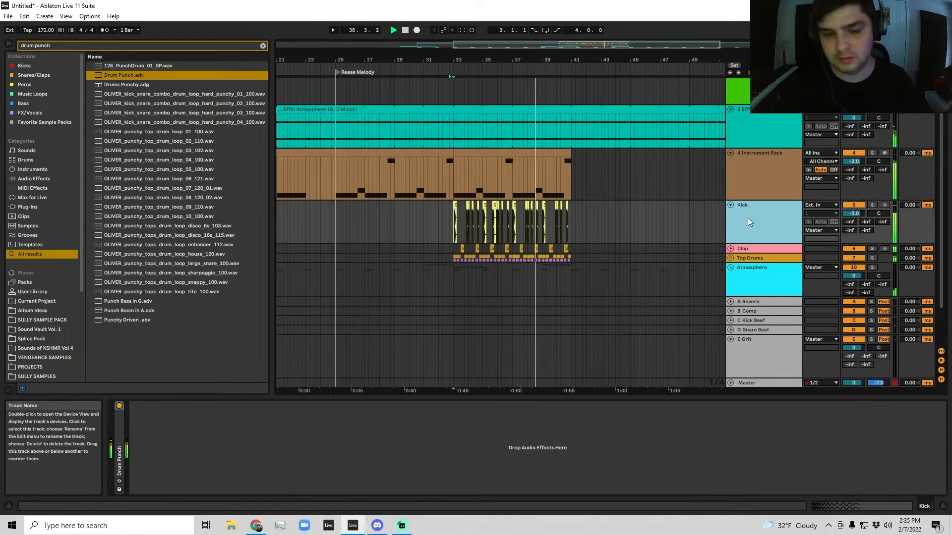
type("eq")
left_click_drag(117, 75, 190, 483)
Step: Make band 1 of the Kick's EQ Eight a steep low cut at 40 Hz and start playback
left_click(167, 482)
left_click(166, 423)
left_click_drag(139, 424, 139, 423)
type("40")
key("Return")
key("space")
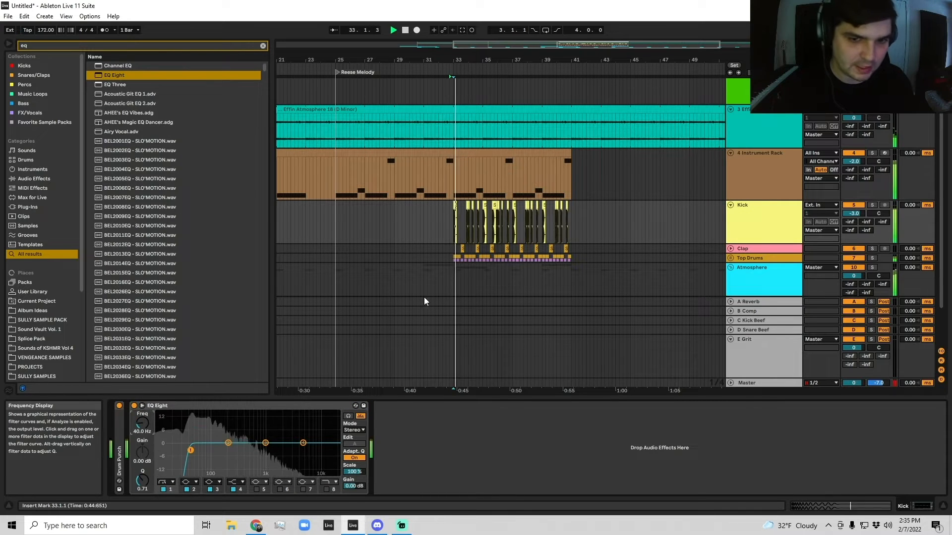
Step: Play from bar 33 and switch the Kick's EQ Eight low cut to a gentler slope
left_click(454, 179)
left_click(454, 223)
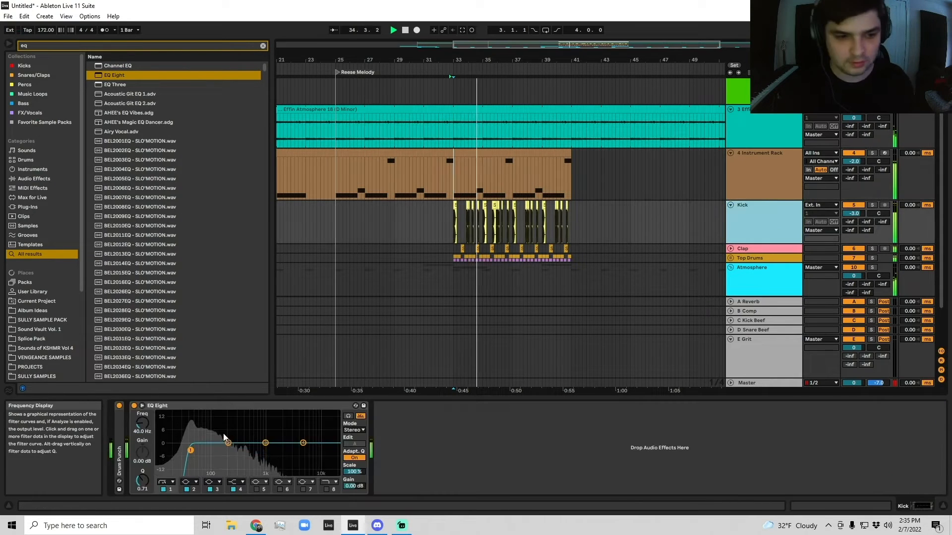
scroll(167, 483, "down", 1)
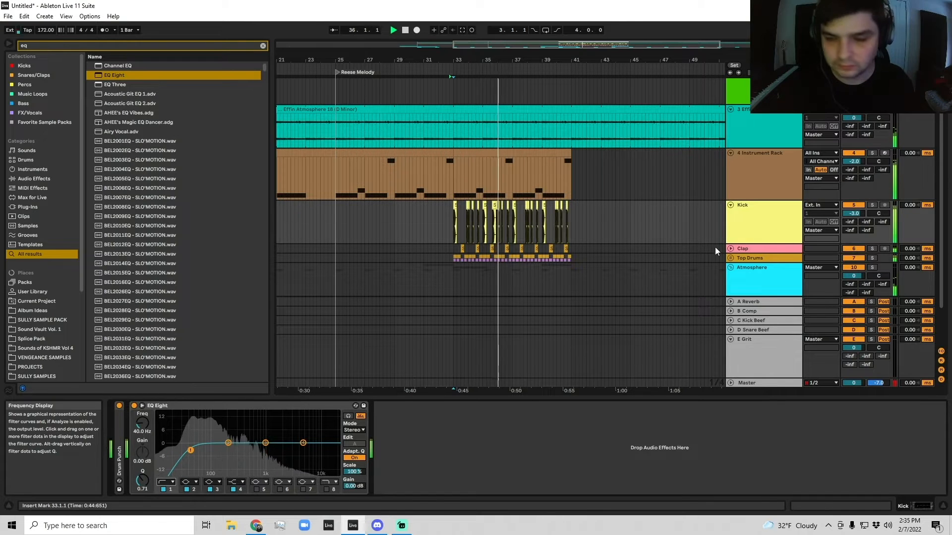
scroll(141, 479, "up", 3)
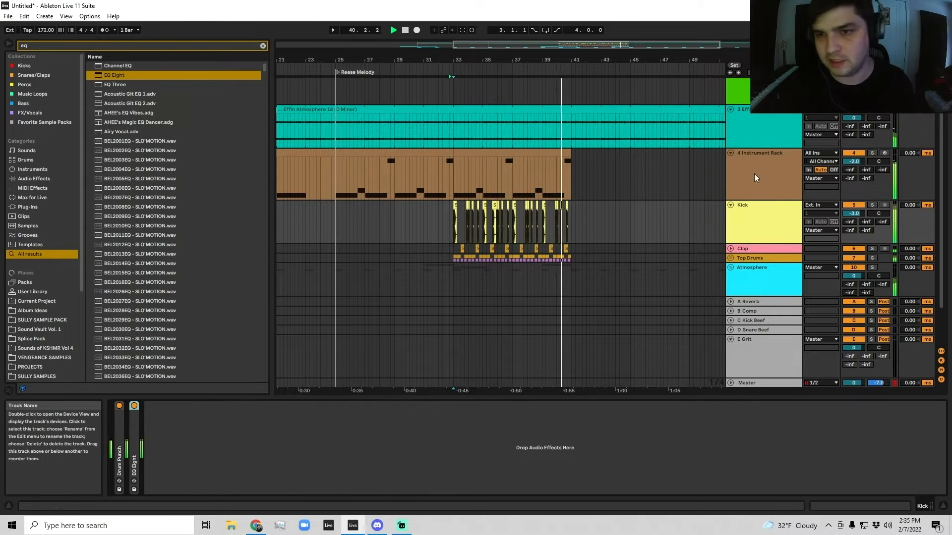
Step: Set the sidechain Compressor threshold on the Effin Atmosphere 18 track to about -41.4 dB and collapse the device
left_click(762, 126)
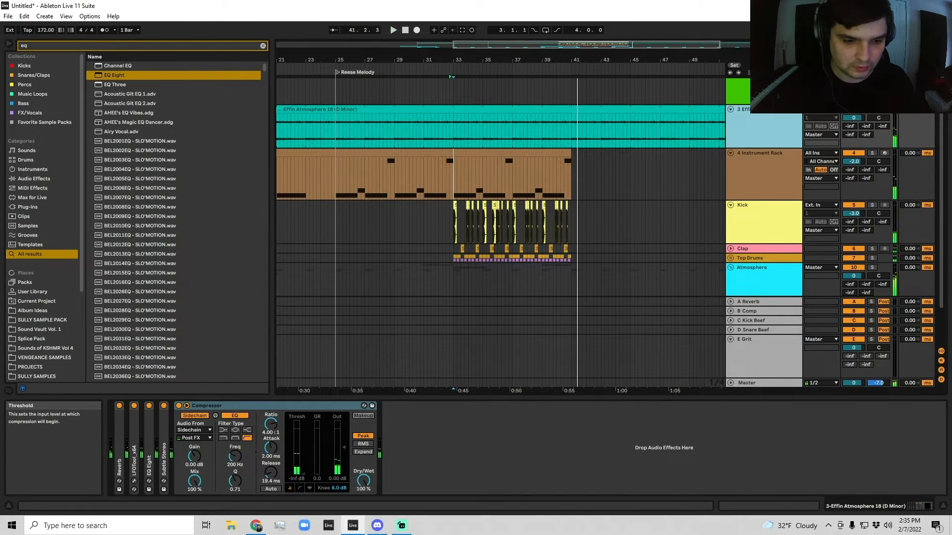
left_click_drag(297, 471, 297, 465)
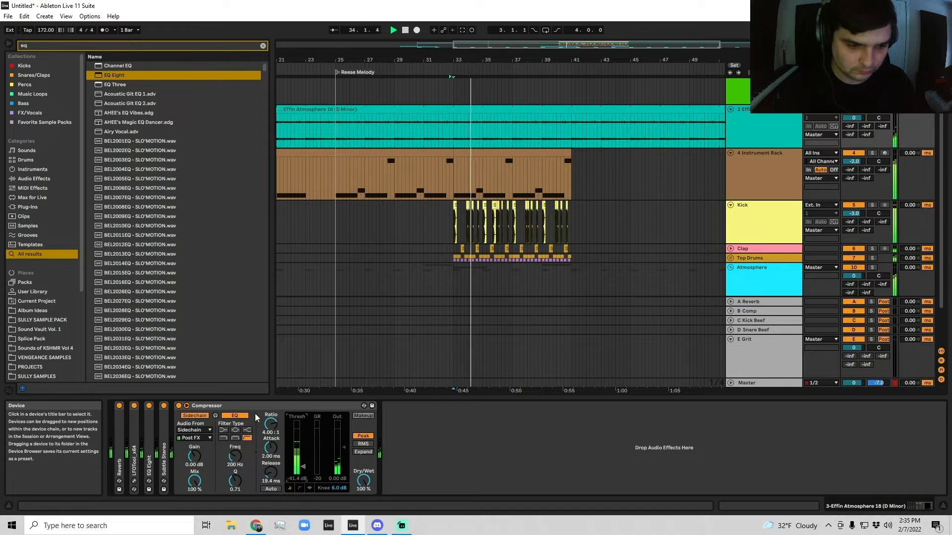
double_click(223, 406)
Step: Fold the Kick, Instrument Rack and Effin Atmosphere 18 tracks and select the West Coast Lead track
left_click(730, 204)
left_click(732, 155)
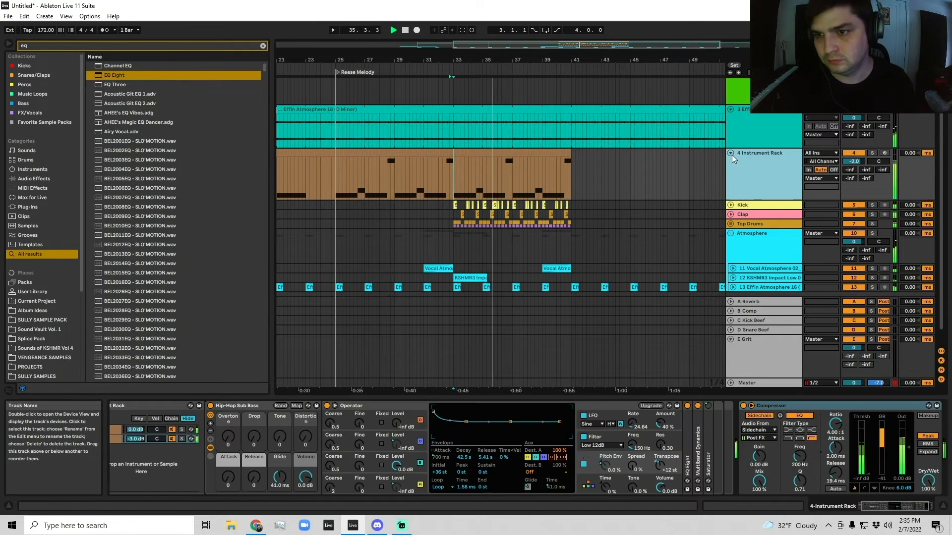
left_click(732, 119)
left_click(731, 109)
left_click(761, 142)
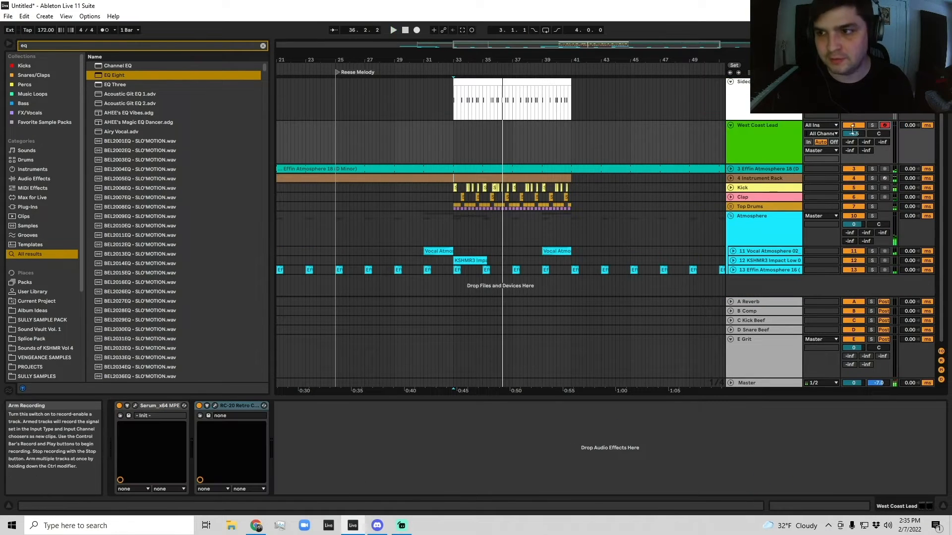
Step: Insert an empty 8-bar MIDI clip from bar 33 to bar 41 on West Coast Lead and enlarge its note editor
left_click_drag(454, 141, 570, 134)
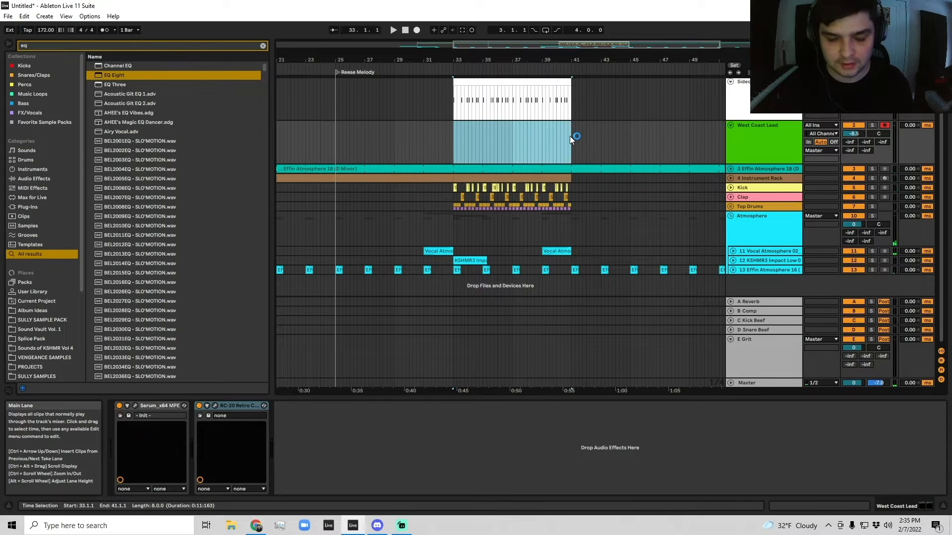
key("ctrl+shift+m")
key("space")
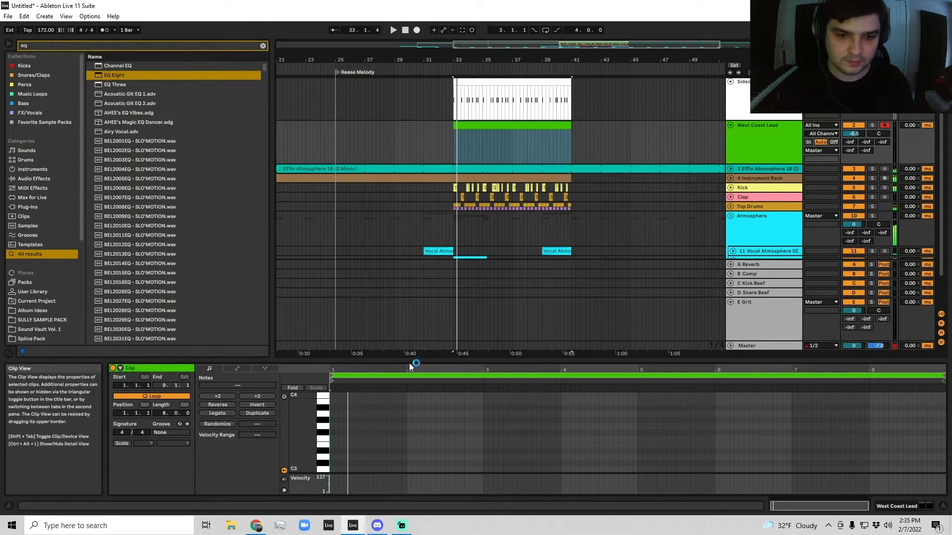
left_click_drag(414, 361, 434, 264)
Step: Draw an E4 note ending around beat 3 of the first bar and a short E3 note leading into it
double_click(332, 338)
left_click_drag(334, 338, 367, 336)
key("shift+Up")
scroll(356, 314, "up", 3)
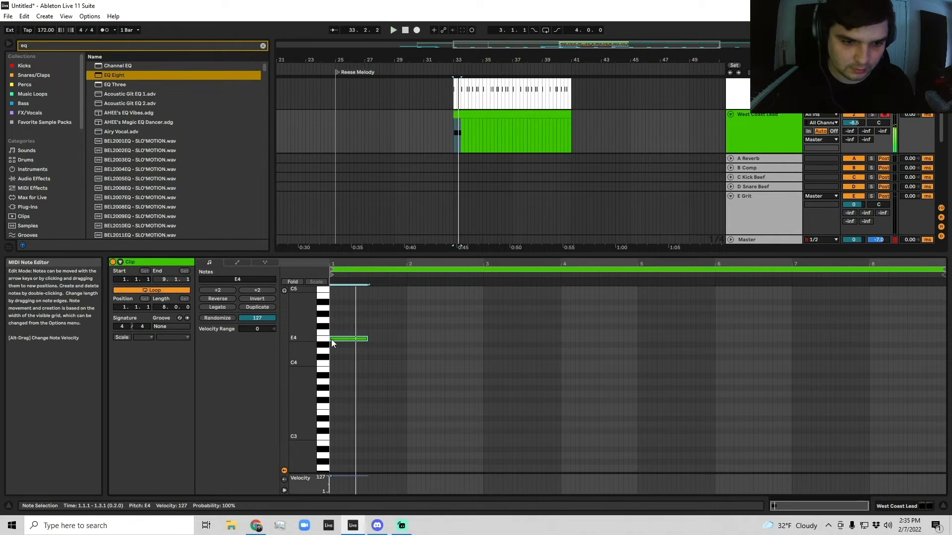
left_click_drag(331, 339, 335, 339)
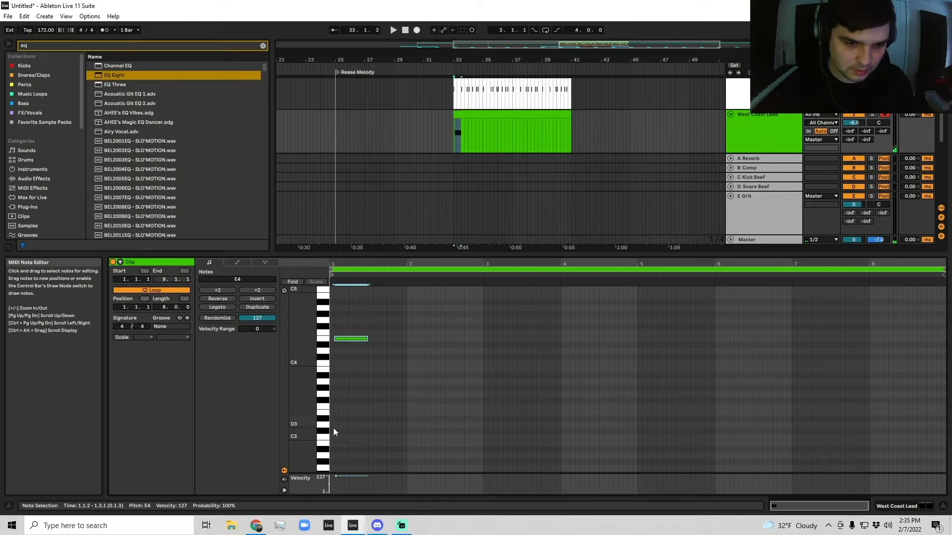
double_click(334, 413)
key("space")
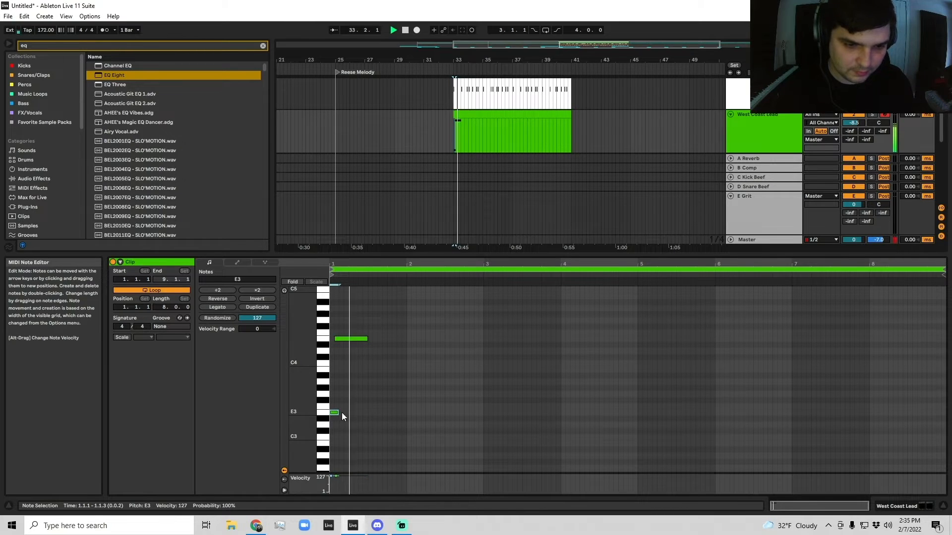
left_click_drag(337, 413, 336, 413)
Step: Set the wobble module's mix to 50 % in the West Coast Lead's RC-20 Retro Color, play it, and close the plug-in window
left_click(780, 118)
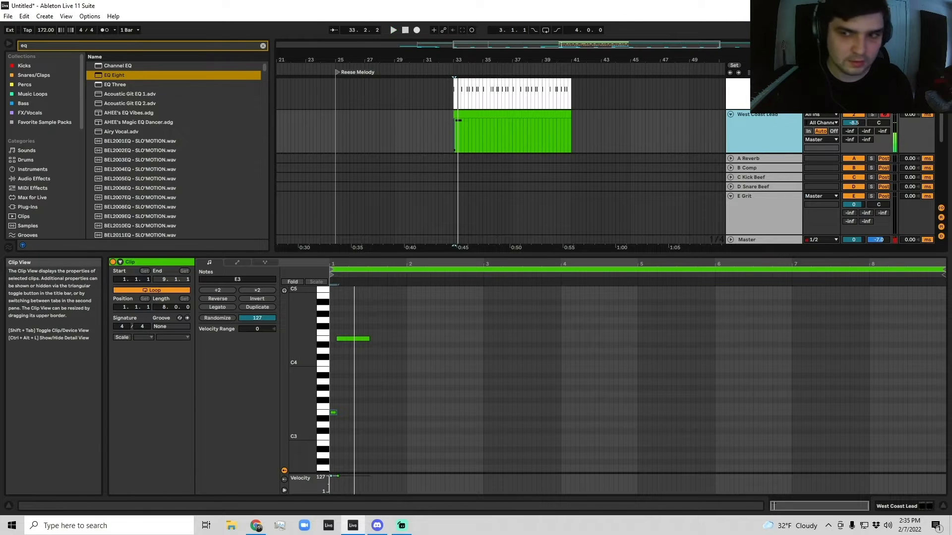
double_click(774, 121)
left_click(214, 405)
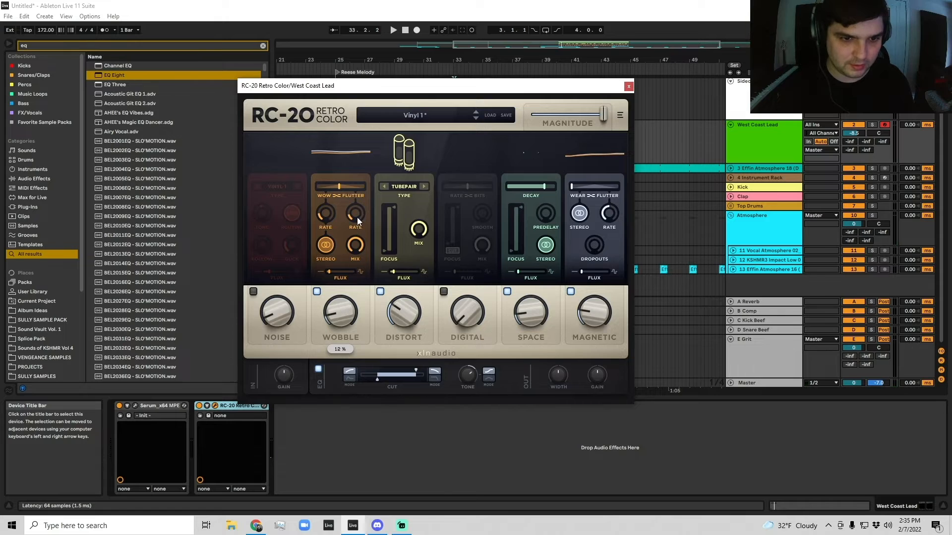
mouse_move(357, 223)
left_click_drag(357, 223, 357, 237)
key("space")
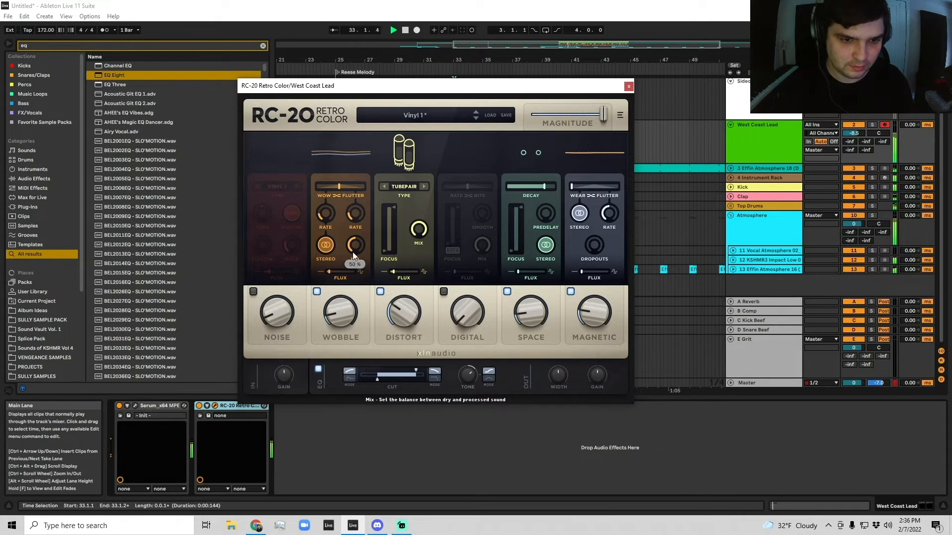
left_click(628, 86)
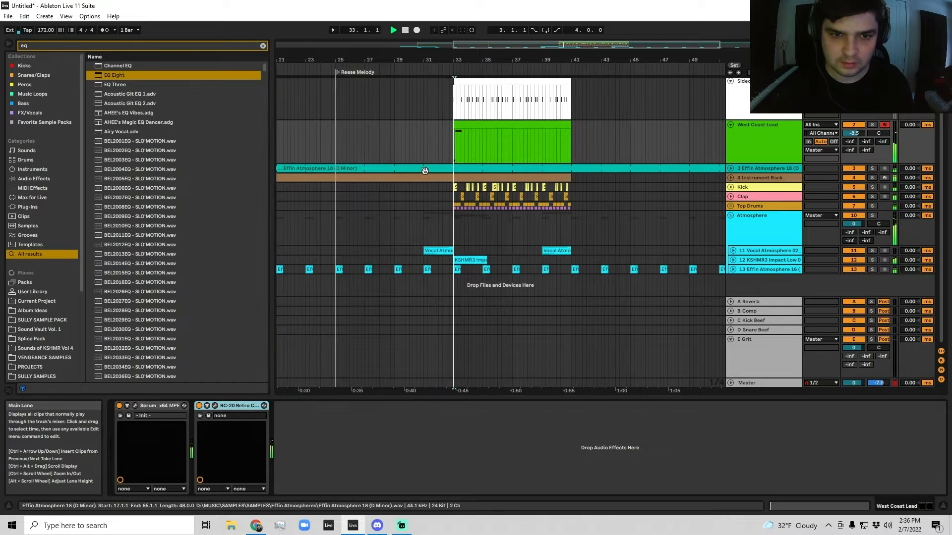
Step: Add an F4 note about one bar long from beat 3 of the clip's first bar and play the melody
key("space")
double_click(486, 129)
left_click_drag(350, 329, 448, 332)
key("ctrl+d")
key("space")
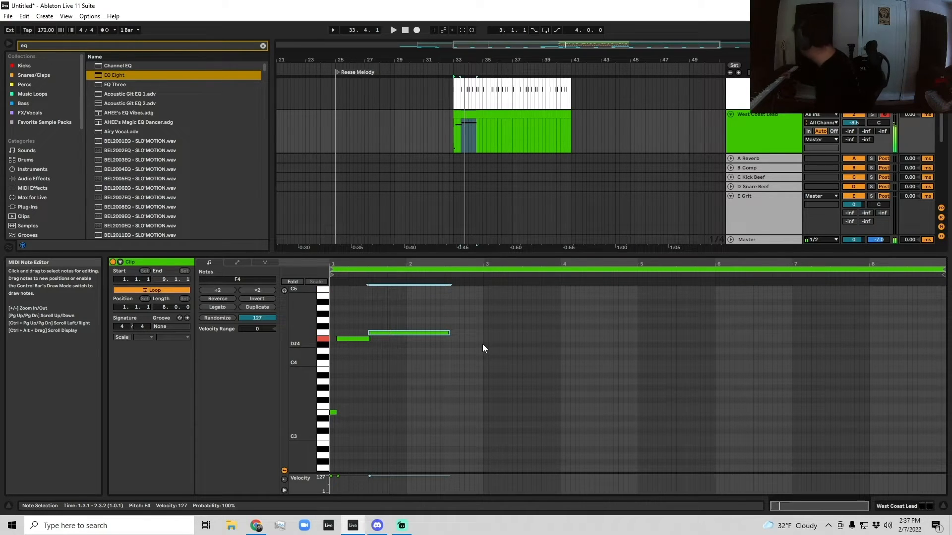
key("space")
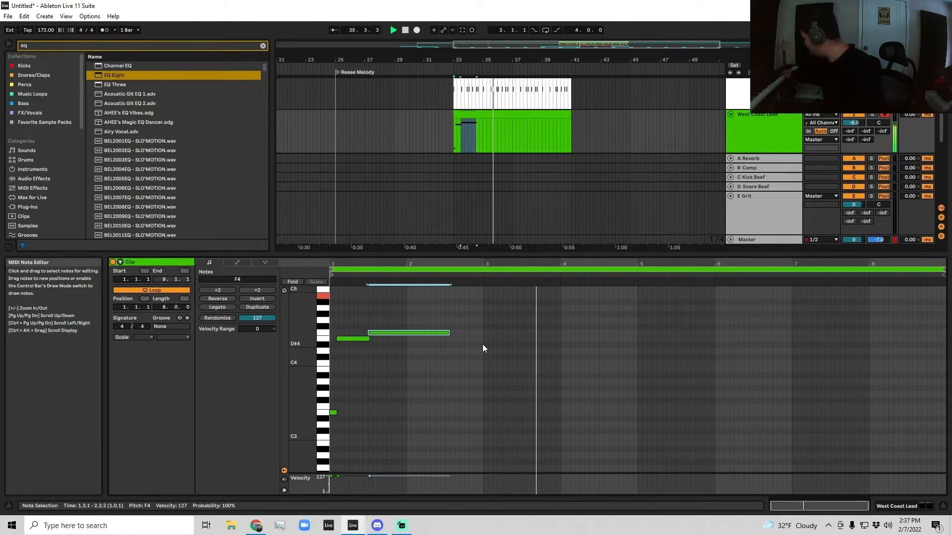
key("space")
Step: Delete the drawn MIDI clip from the West Coast Lead track
left_click(466, 123)
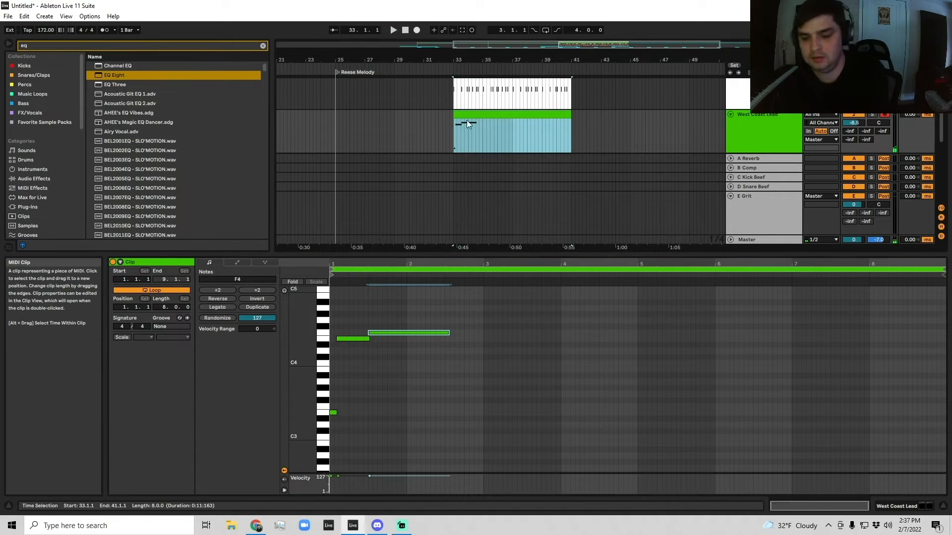
key("Delete")
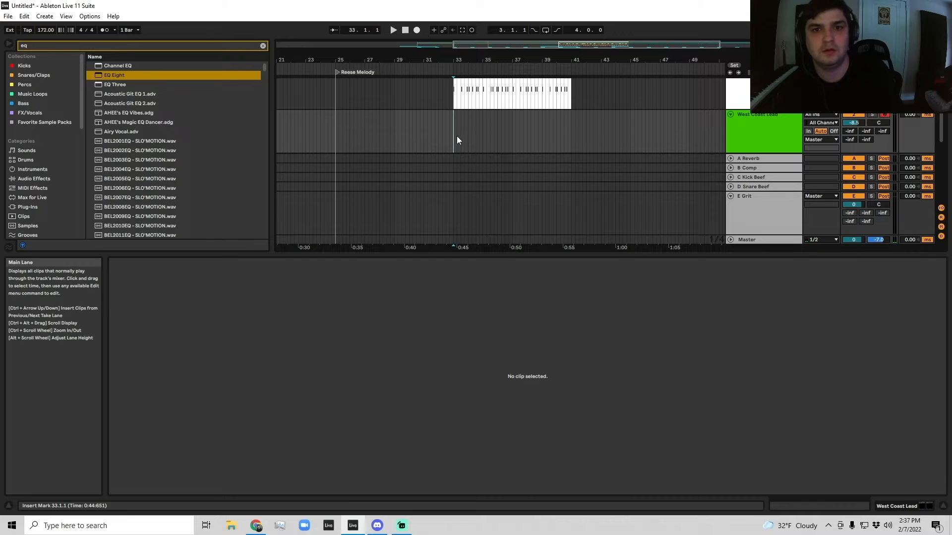
Step: Loop bars 33 to 41 and record a played MIDI melody onto the West Coast Lead track
left_click_drag(457, 136, 557, 126)
key("ctrl+l")
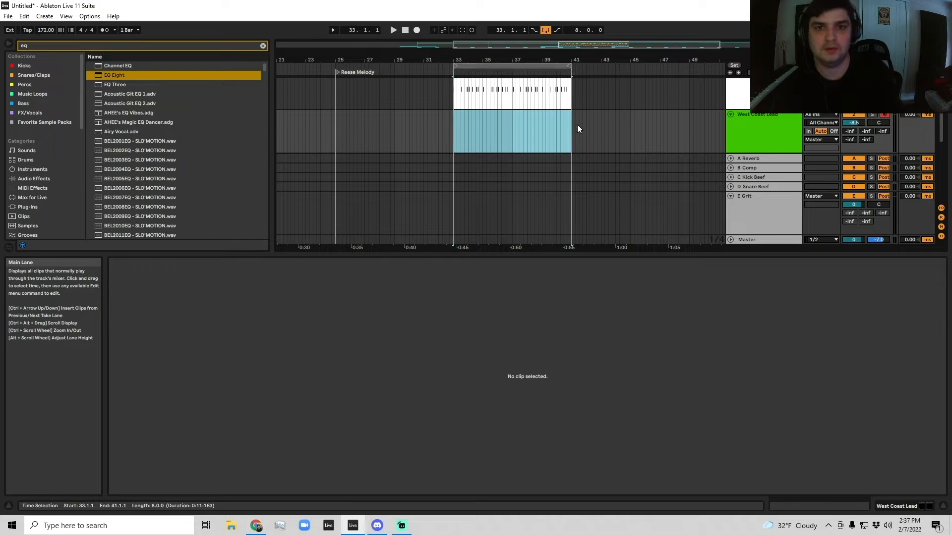
left_click(417, 31)
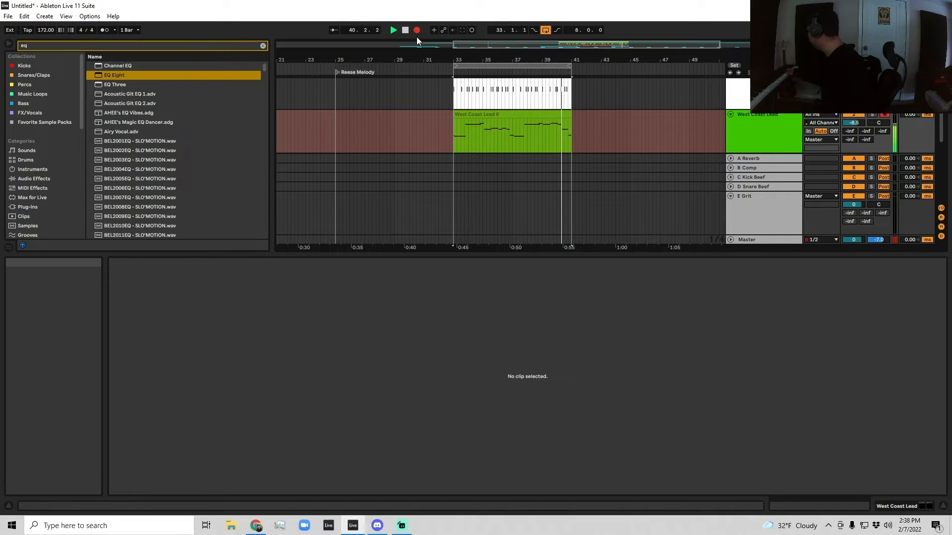
key("space")
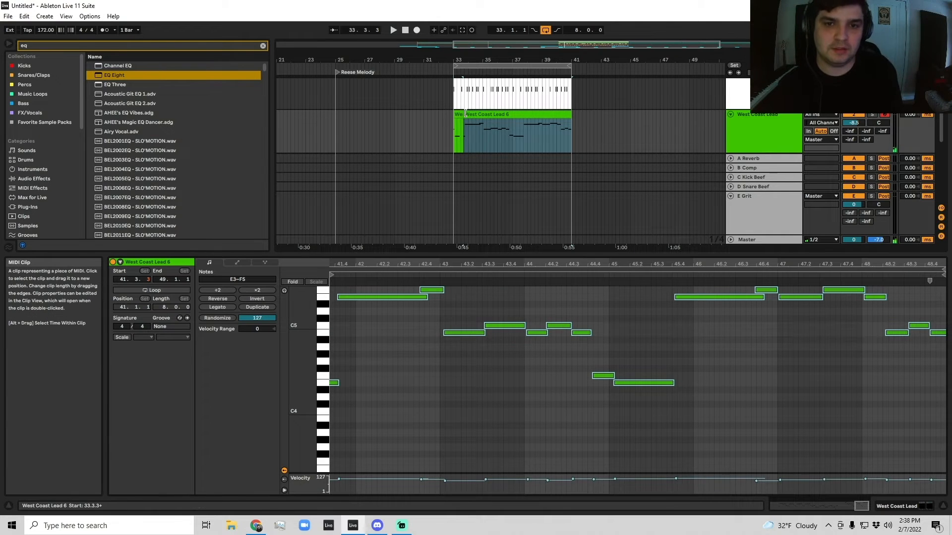
Step: Extend the recorded West Coast Lead clip's start to uncover the earlier takes, move the clip to bar 33, and play it
left_click_drag(464, 113, 269, 111)
left_click_drag(353, 60, 453, 49)
left_click_drag(422, 115, 541, 119)
key("space")
Step: Fine-align the start of the West Coast Lead clip with bar 33
left_click_drag(531, 60, 501, 116)
key("space")
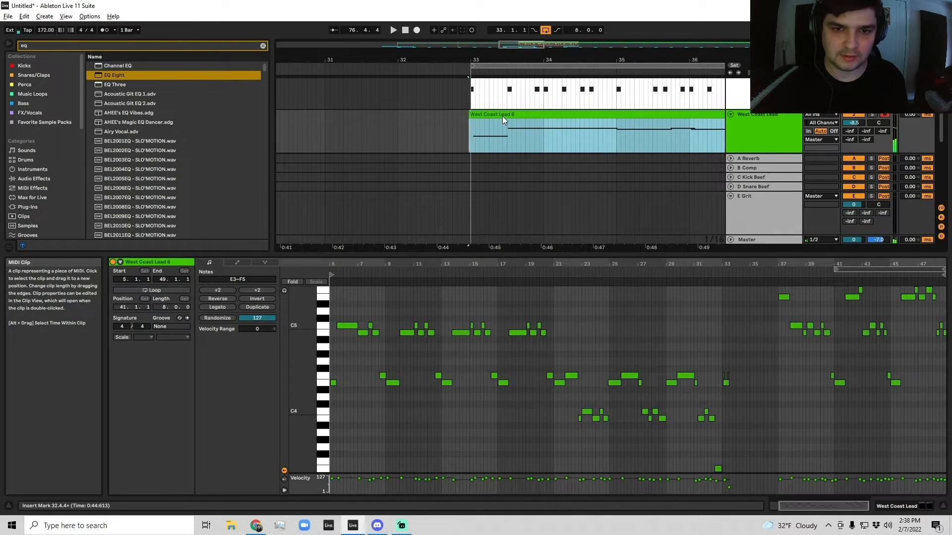
left_click_drag(470, 113, 484, 113)
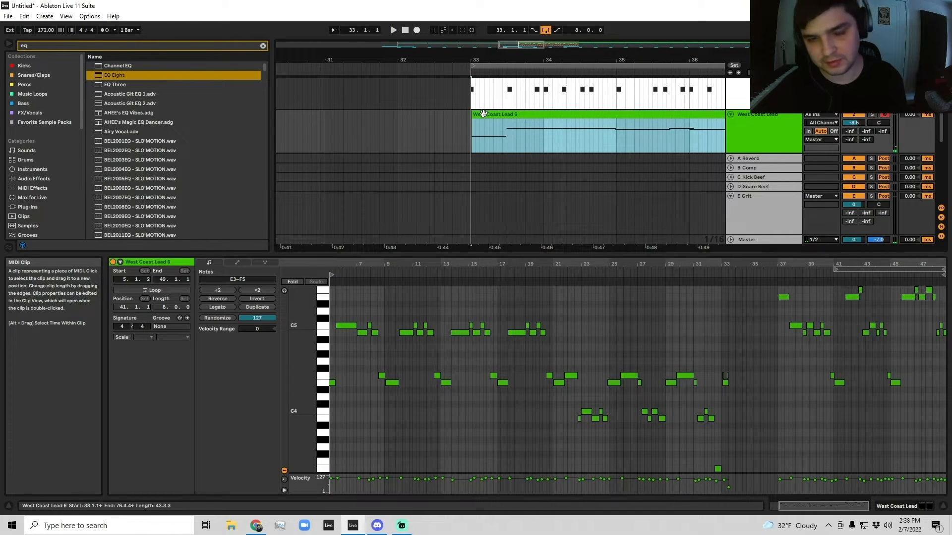
Step: Play the loop and set the West Coast Lead track's volume to -11.7 dB
key("space")
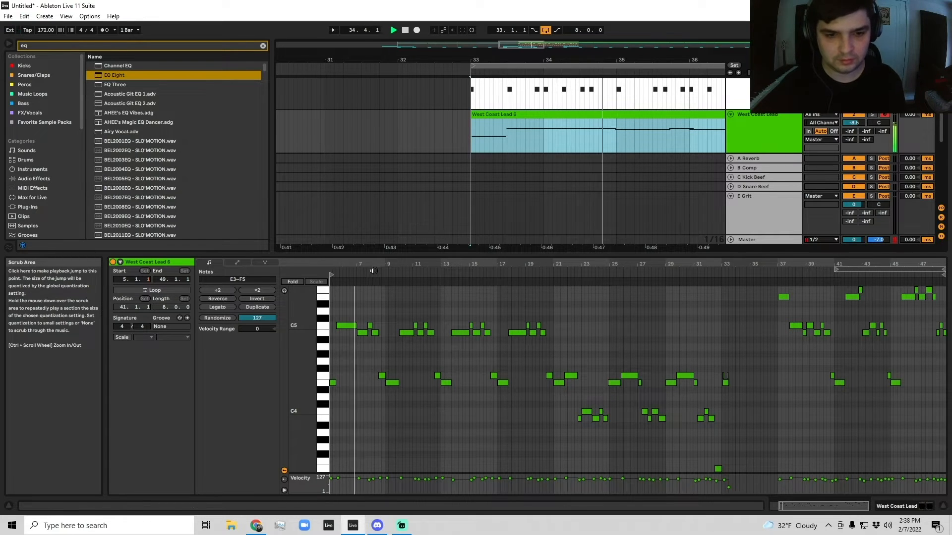
left_click(853, 123)
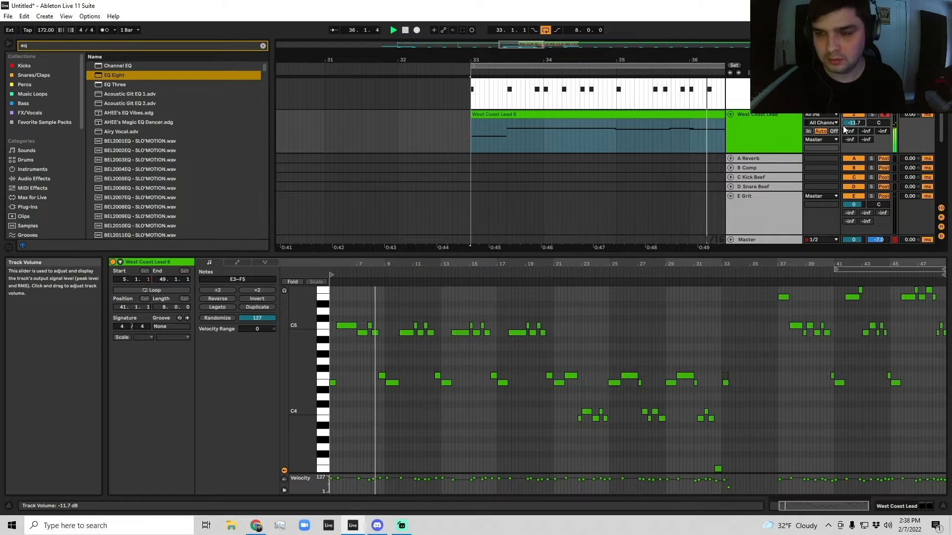
scroll(751, 147, "up", 5)
Step: Fold the E Grit return track and show the devices of the Atmosphere group
left_click(730, 196)
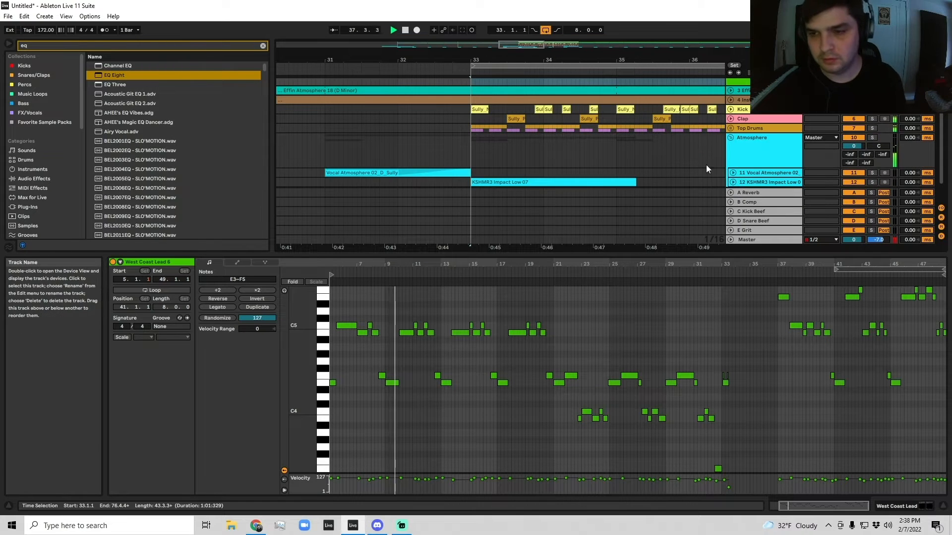
double_click(739, 150)
scroll(568, 125, "right", 3)
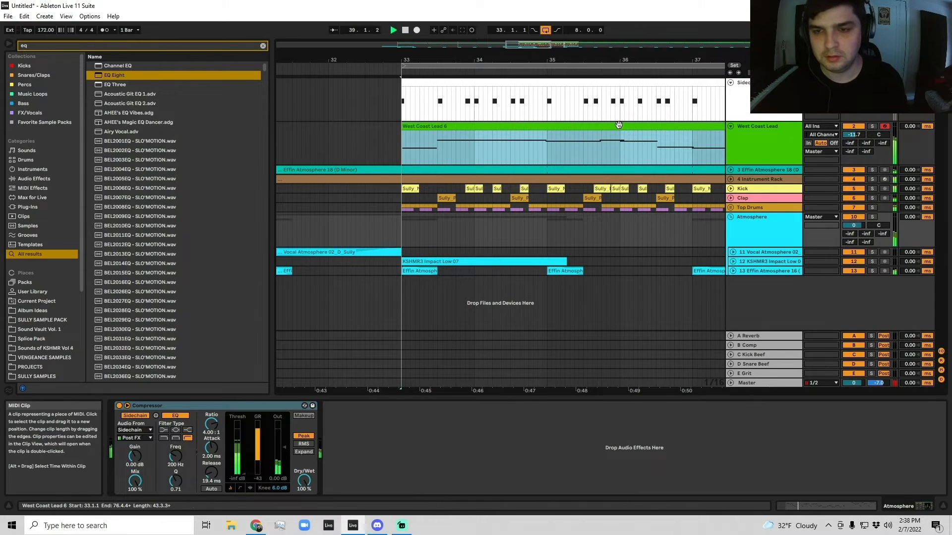
Step: Open the recorded West Coast Lead 6 clip's notes and examine its opening notes, auditioning from the first E4
double_click(618, 126)
double_click(740, 171)
scroll(743, 176, "down", 3)
left_click(731, 133)
left_click(731, 133)
left_click(730, 133)
scroll(608, 176, "left", 1)
scroll(581, 162, "up", 3)
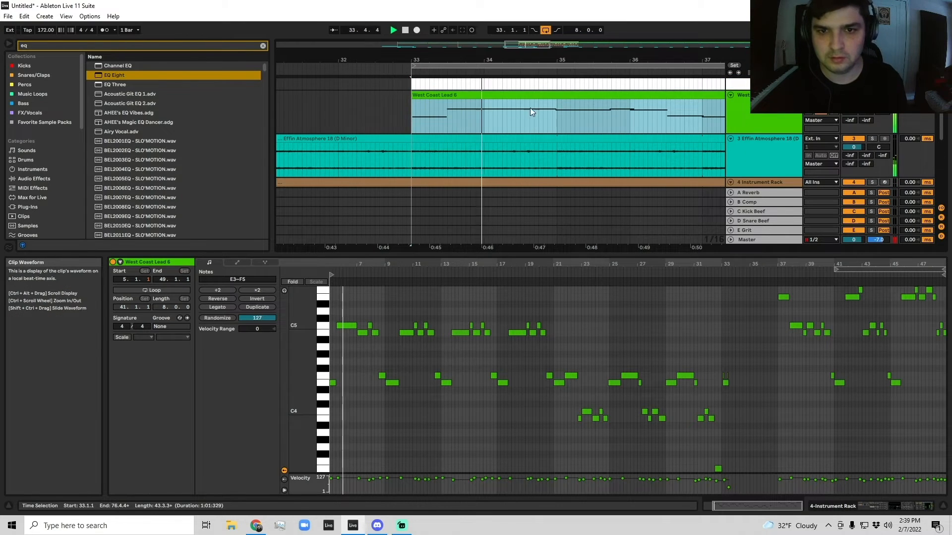
left_click(533, 112)
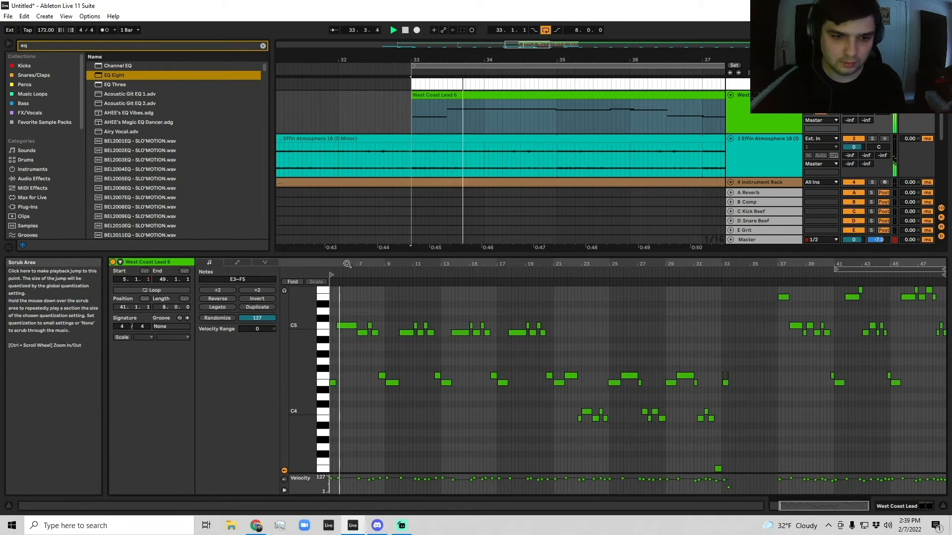
scroll(337, 323, "up", 3)
key("space")
left_click(393, 384)
key("space")
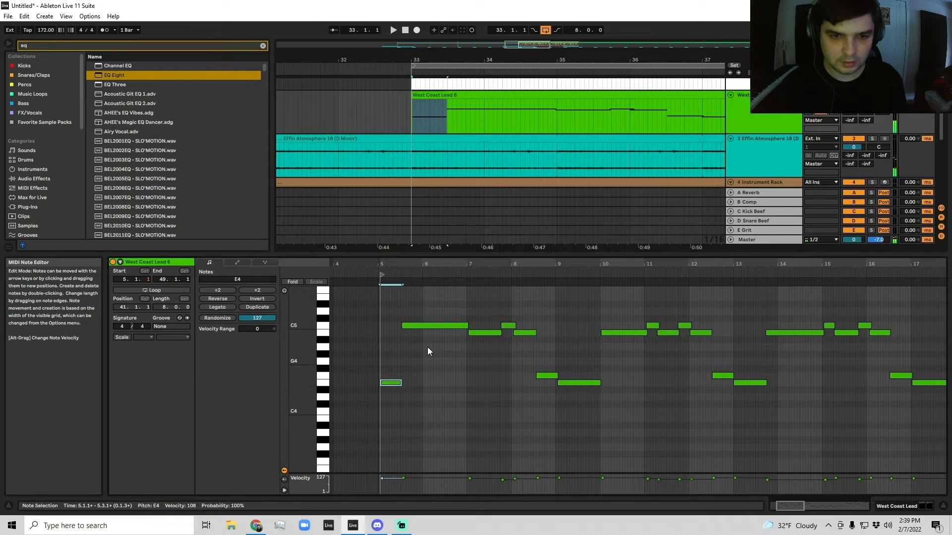
Step: Delete the recorded West Coast Lead clip and insert an empty MIDI clip from bar 33 to bar 41
left_click(481, 94)
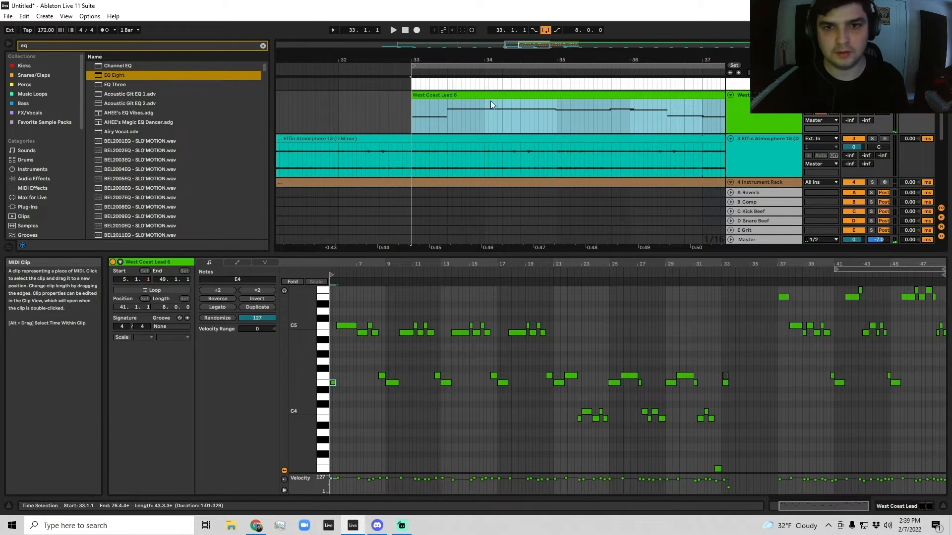
key("Delete")
left_click_drag(446, 60, 413, 37)
left_click_drag(407, 113, 629, 111)
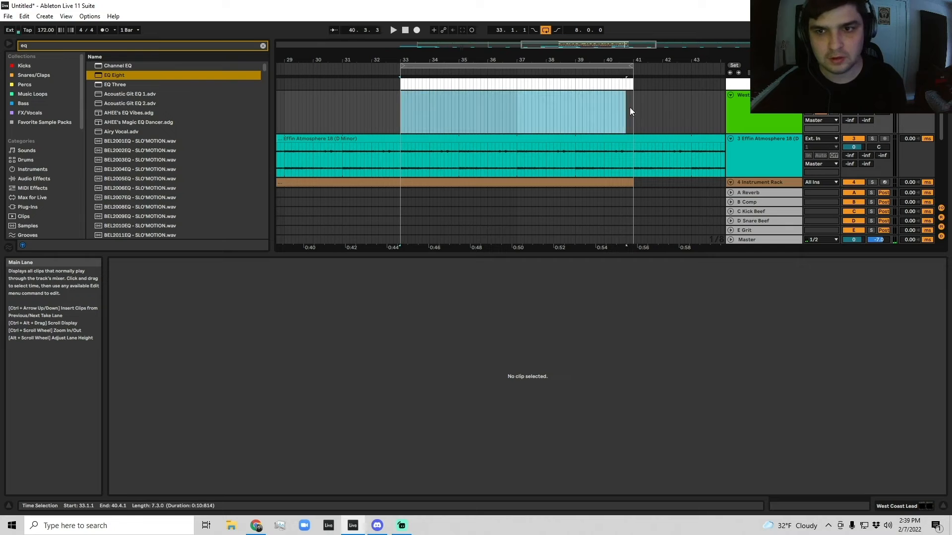
key("ctrl+shift+m")
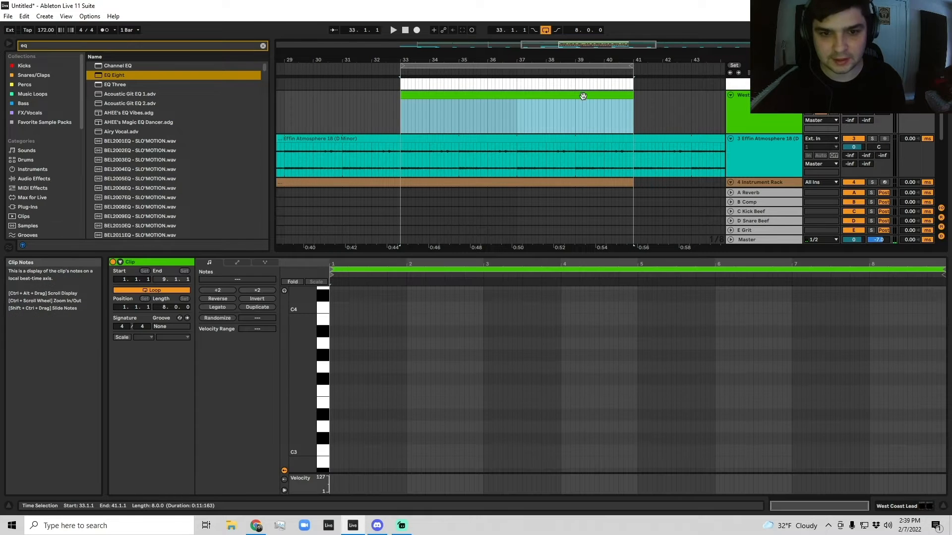
Step: Add a half-bar E3 note and a very short B2 note at the clip's start and play them
double_click(331, 404)
left_click_drag(333, 405, 369, 405)
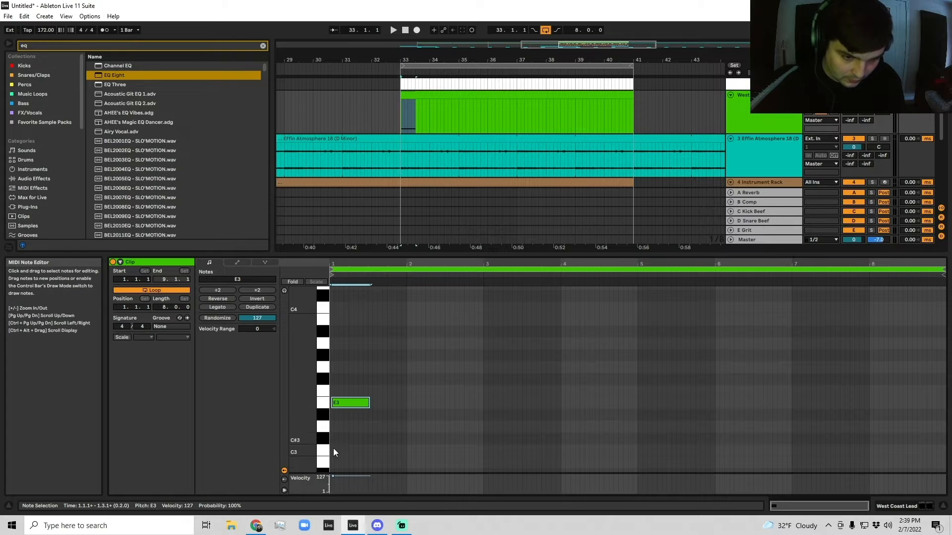
scroll(333, 438, "down", 2)
double_click(331, 425)
left_click_drag(333, 423, 335, 424)
key("space")
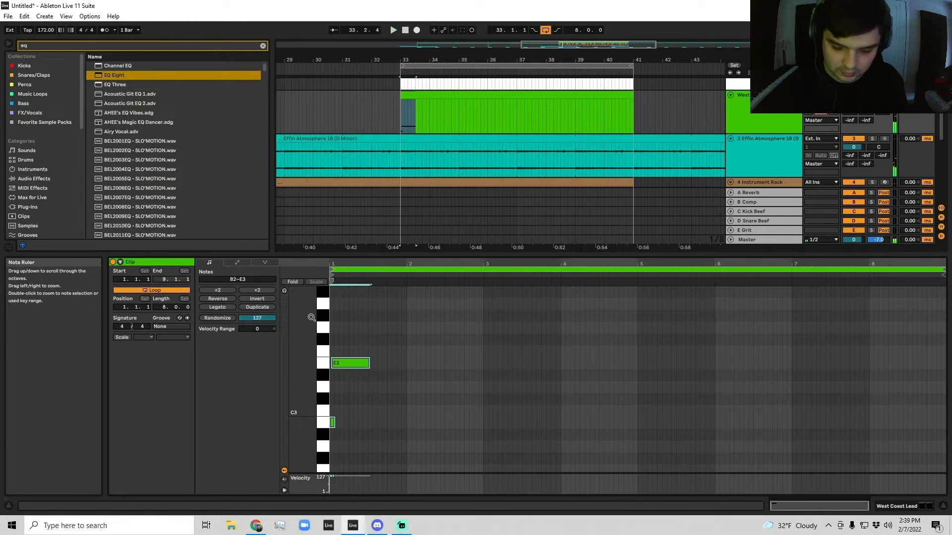
Step: Transpose both opening notes up one octave
key("ctrl+a")
key("shift+Up")
scroll(376, 330, "up", 2)
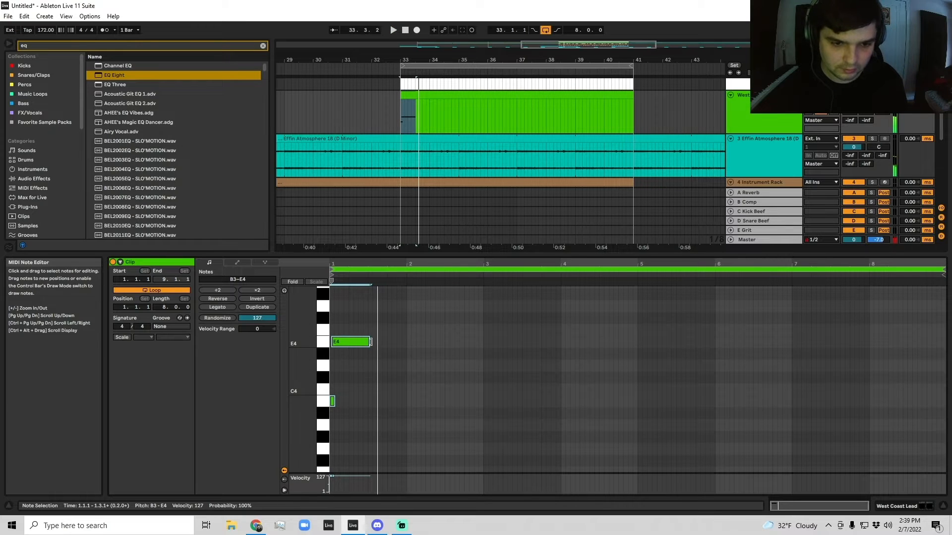
Step: Add a one-bar B4 note directly after the E4 note, starting at 1.3
double_click(376, 329)
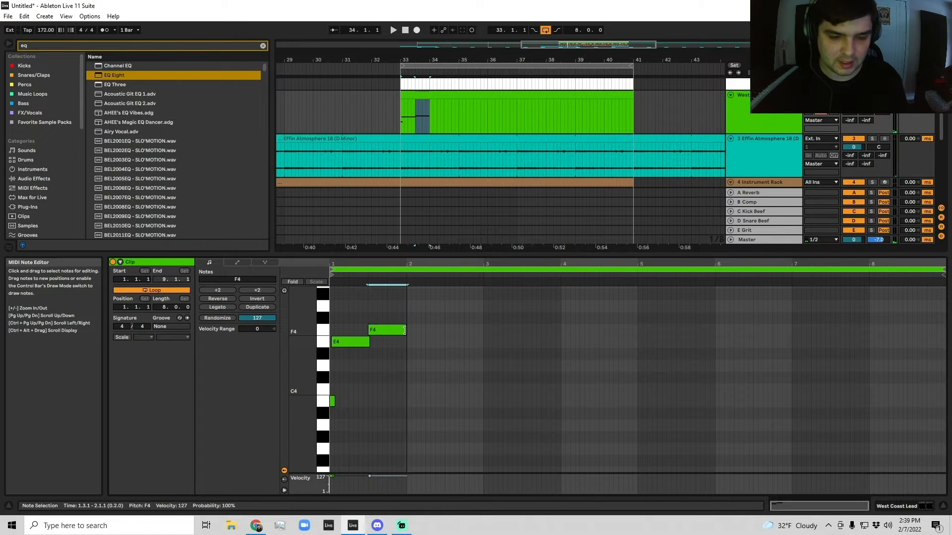
key("space")
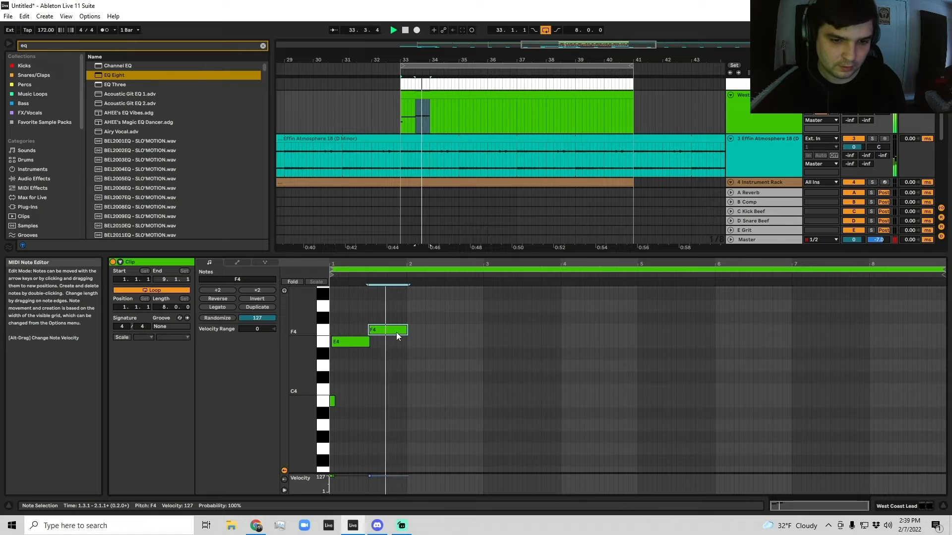
scroll(392, 340, "up", 3)
left_click_drag(380, 382, 446, 317)
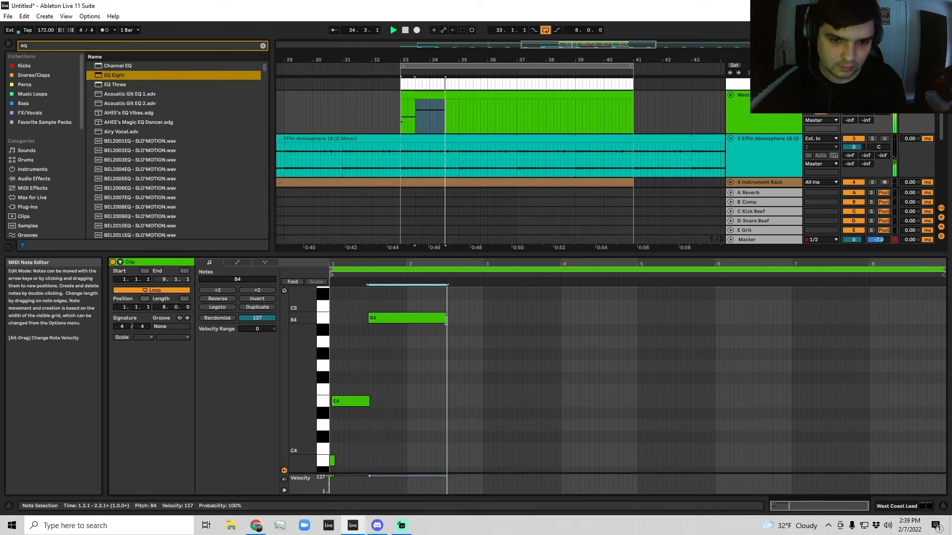
Step: Lengthen the B4 note to 2.4 and follow it with C5, B4 and C5 notes up to the start of bar 4
key("ctrl+d")
key("space")
mouse_move(452, 317)
left_mouse_down()
mouse_move(469, 323)
mouse_move(452, 312)
mouse_move(479, 307)
mouse_move(466, 321)
left_mouse_up()
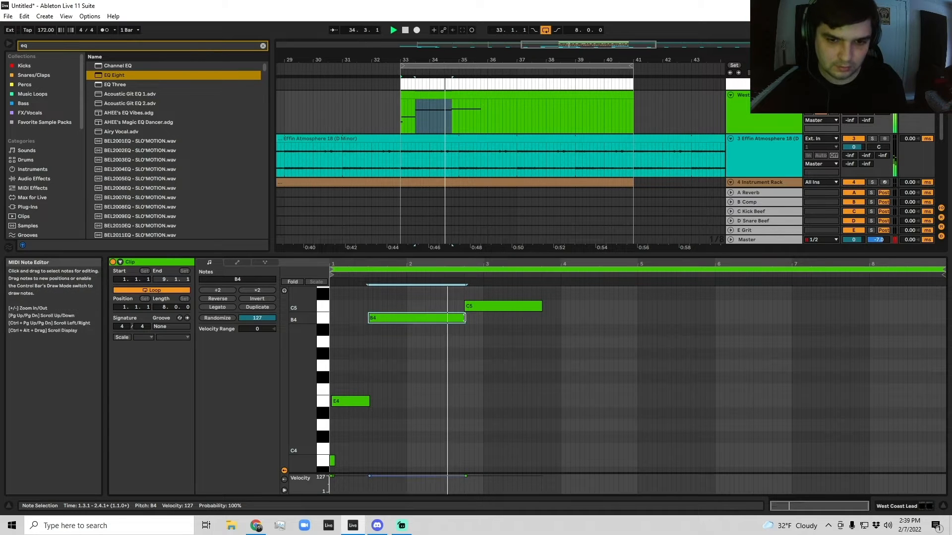
mouse_move(541, 306)
left_mouse_down()
mouse_move(484, 307)
mouse_move(495, 317)
mouse_move(540, 317)
mouse_move(561, 306)
left_mouse_up()
key("ctrl+d")
key("space")
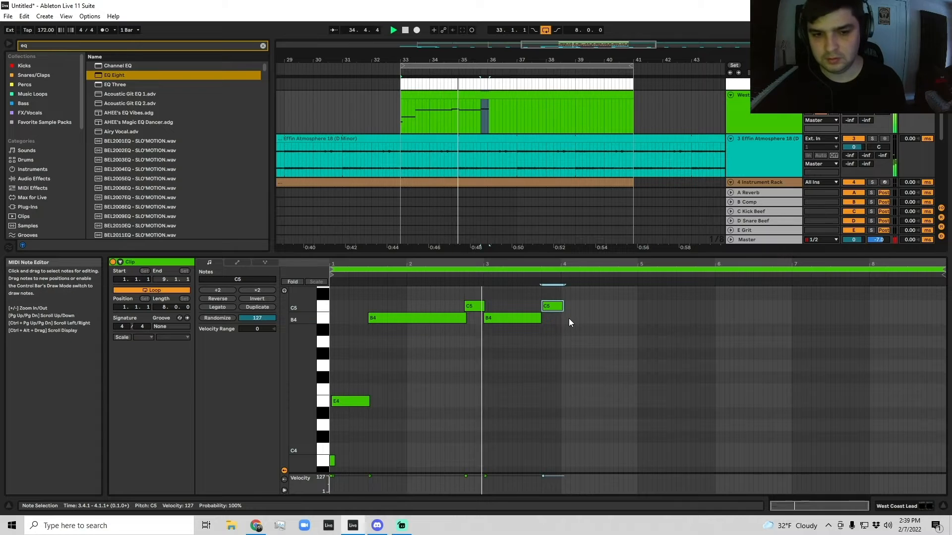
Step: Add one-beat B4 and A4 notes at the start of bar 4, followed by a half-bar F4 note at 4.3
double_click(564, 319)
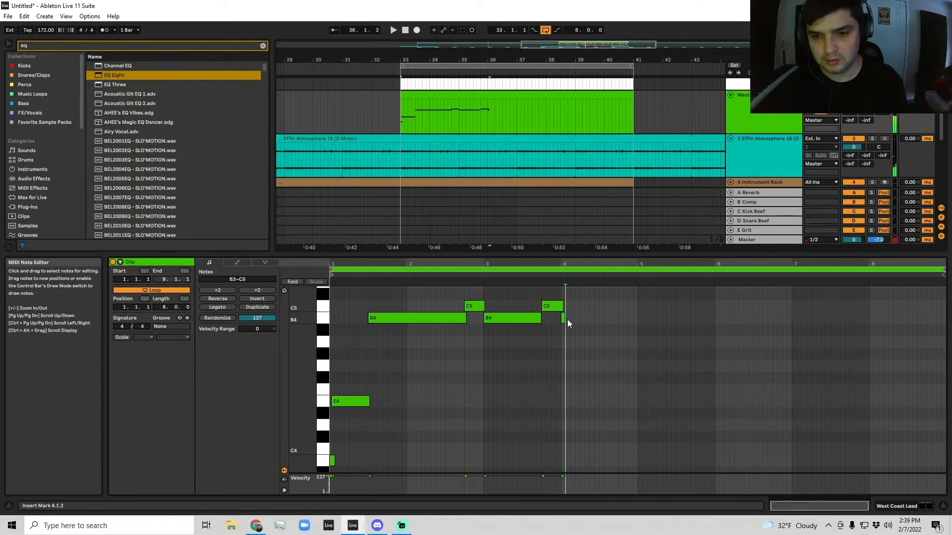
left_click_drag(567, 319, 575, 319)
double_click(588, 342)
double_click(605, 342)
left_click_drag(604, 343, 637, 389)
key("space")
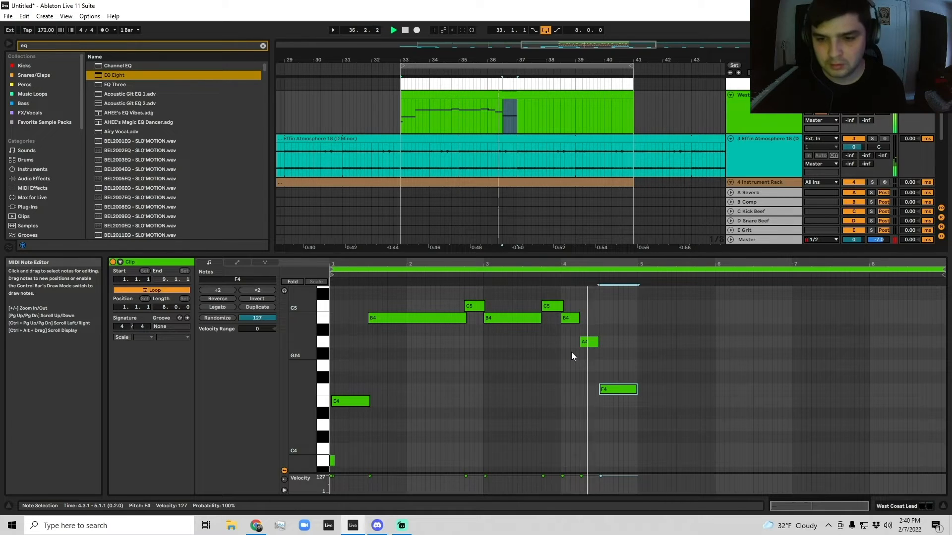
Step: Try a C5 note at 4.2 with the A4 and F4 notes shifted one beat later, and play it
key("space")
left_click_drag(588, 344, 607, 343)
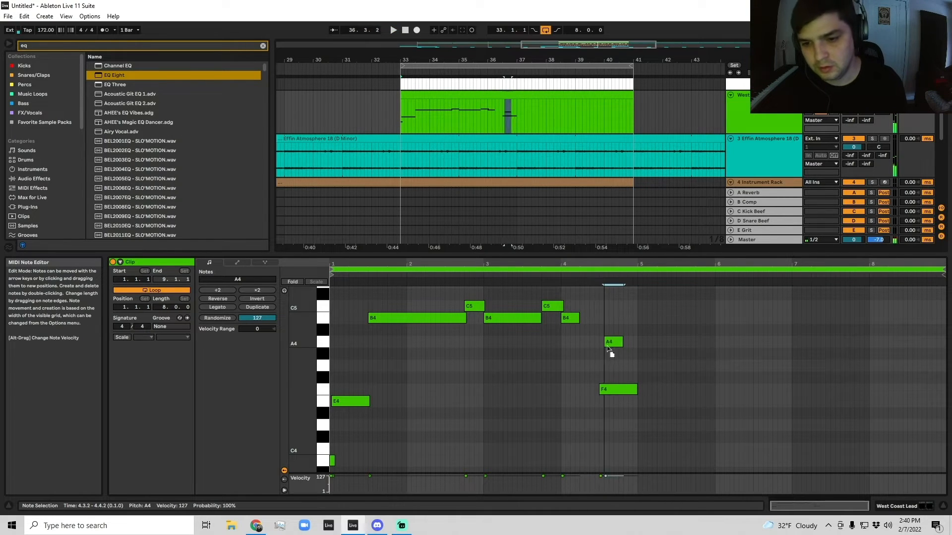
double_click(583, 306)
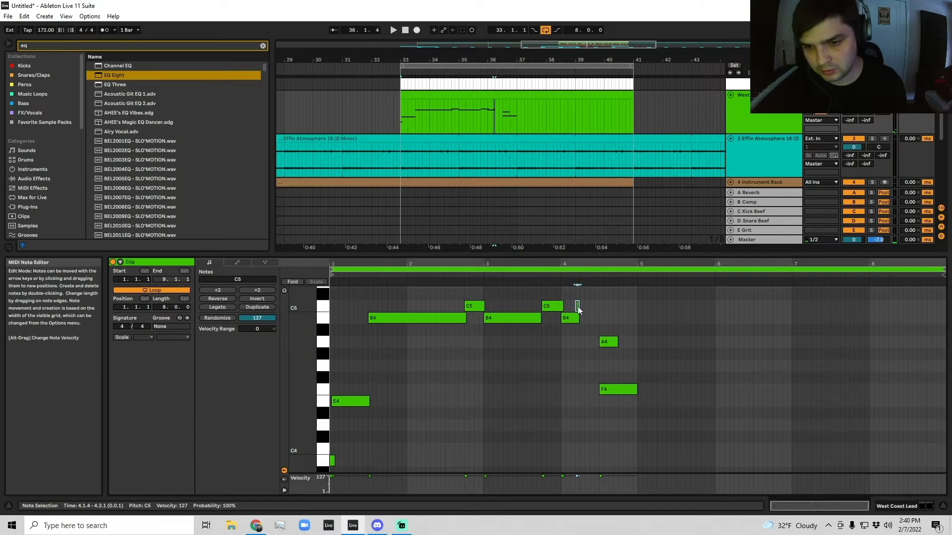
left_click_drag(585, 306, 598, 306)
key("space")
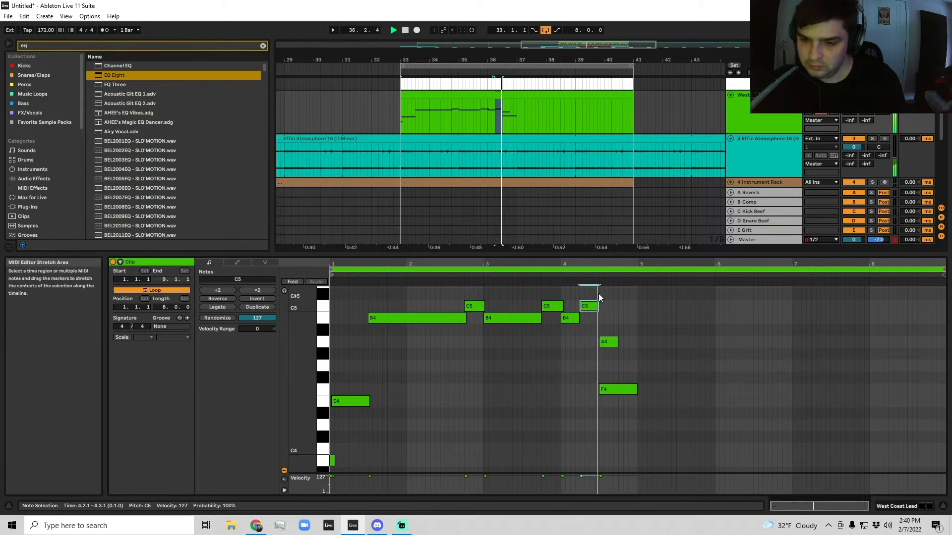
left_click_drag(611, 390, 630, 389)
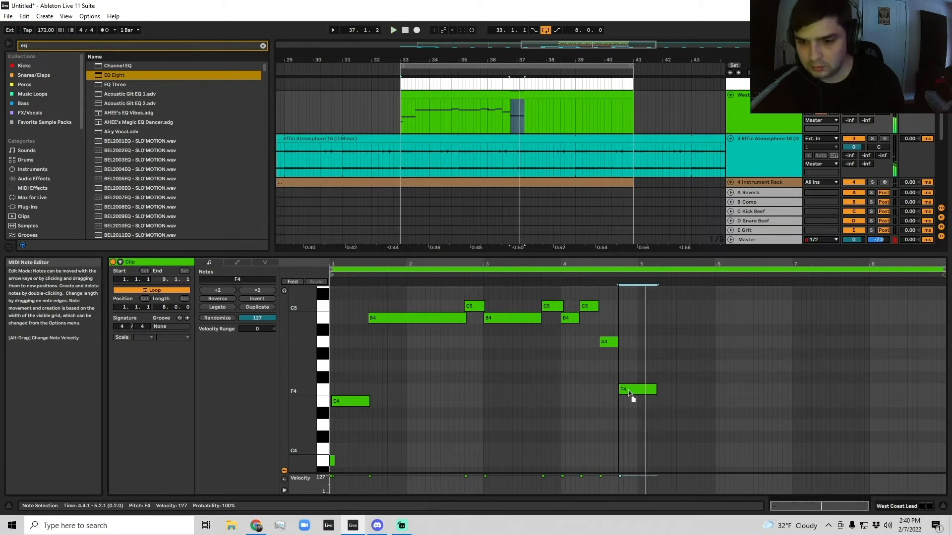
left_click(543, 278)
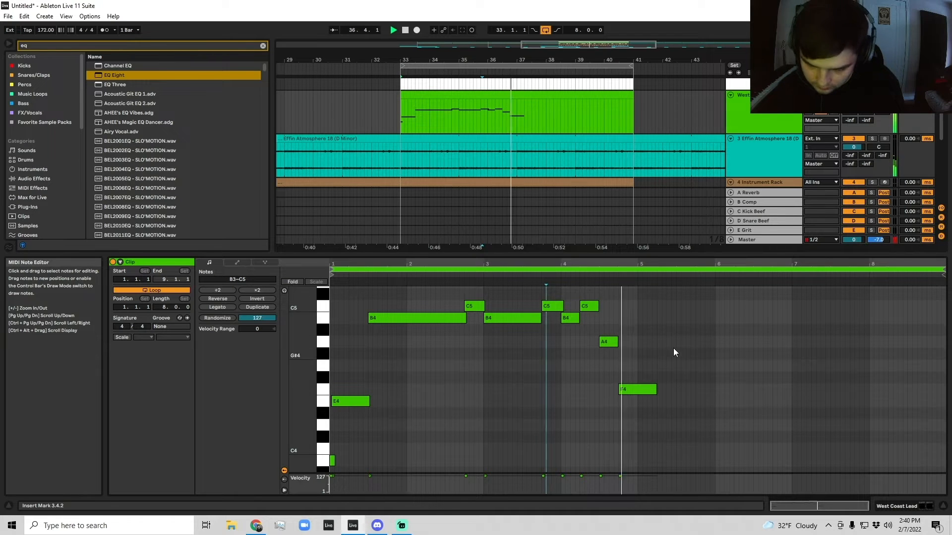
Step: Undo the C5 note and the F4 shift, and move the A4 note back to 4.2
key("ctrl+z")
key("ctrl+z")
key("ctrl+z")
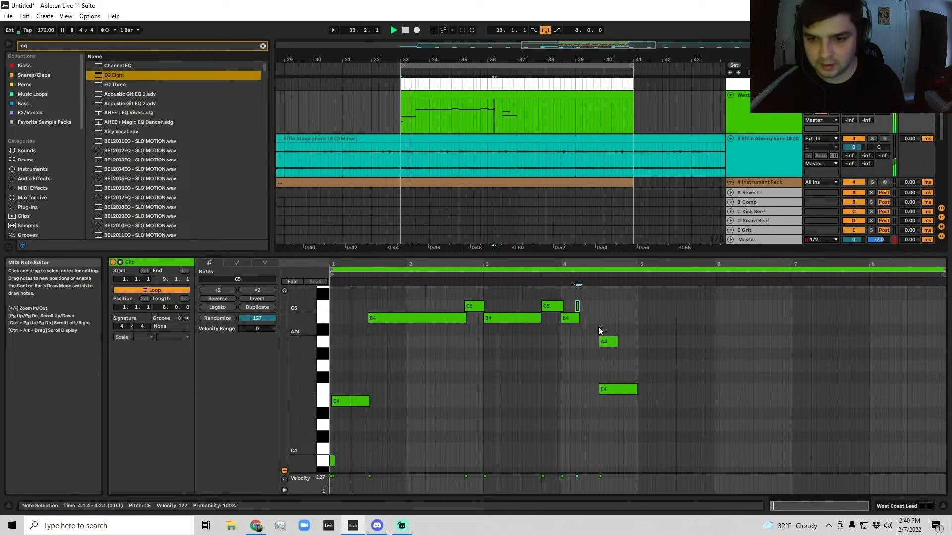
left_click_drag(605, 342, 585, 342)
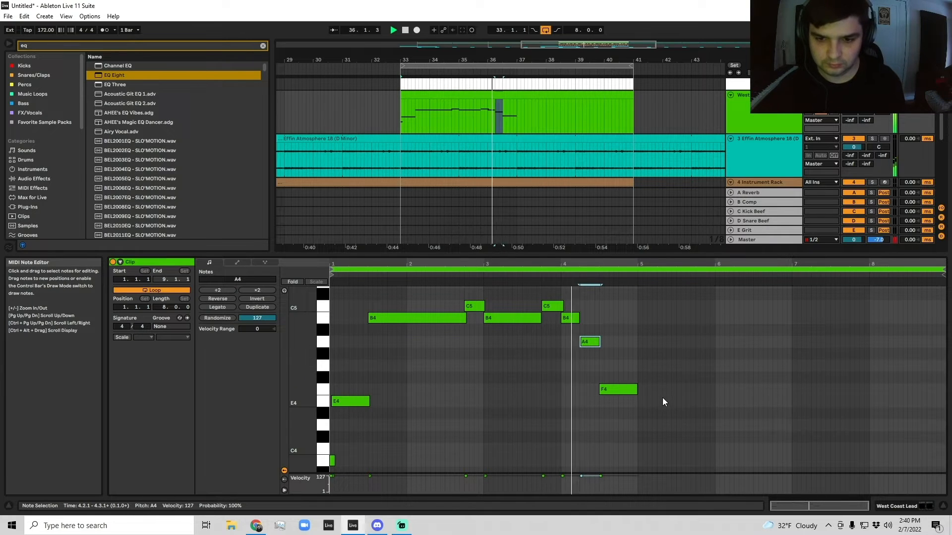
left_click(580, 318)
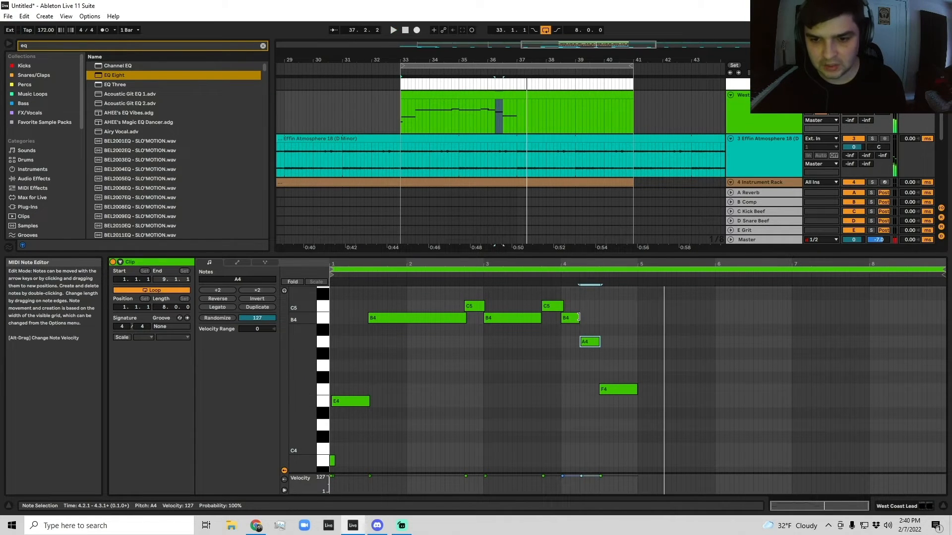
left_click(588, 372)
left_click(588, 343)
Step: Duplicate the whole four-bar melody into bars 5 to 8 of the clip
left_click_drag(639, 440, 331, 295)
left_click(367, 364)
key("ctrl+a")
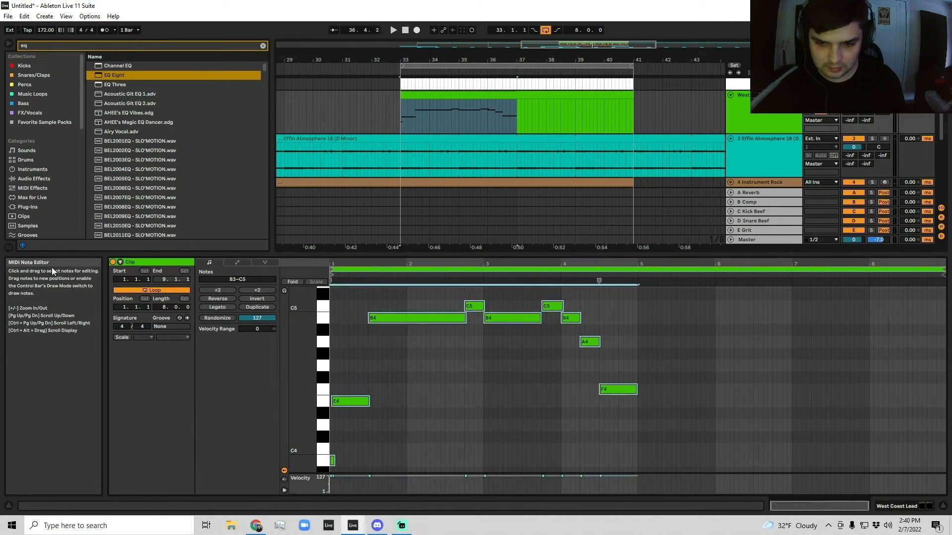
key("ctrl+d")
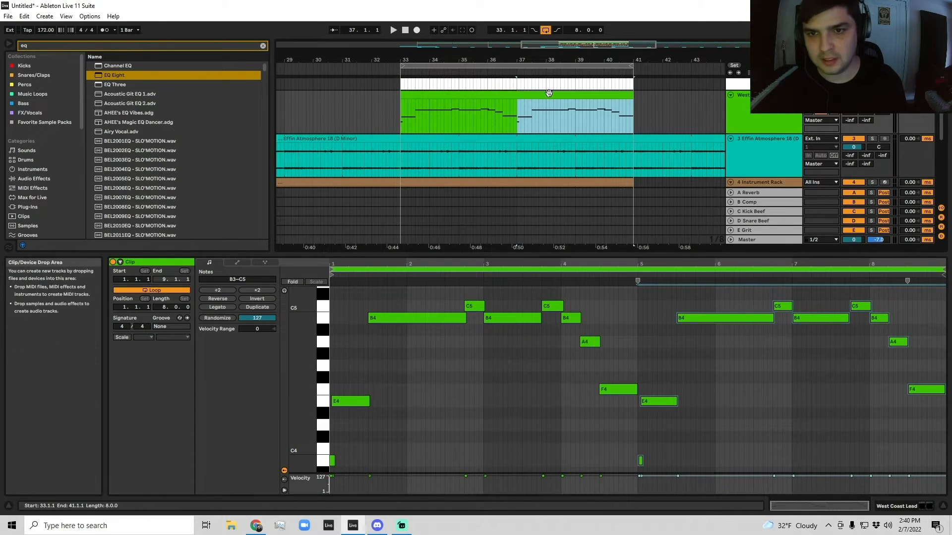
Step: Open the West Coast Lead's Serum synth, raise its filter cutoff slightly during playback, and close it
left_click(786, 114)
left_click(134, 405)
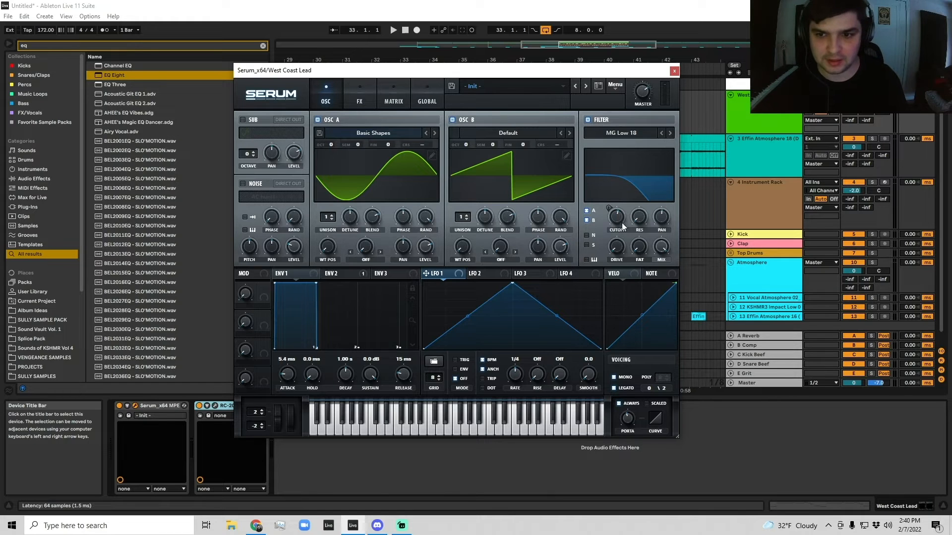
mouse_move(615, 227)
key("space")
left_click_drag(614, 234, 614, 221)
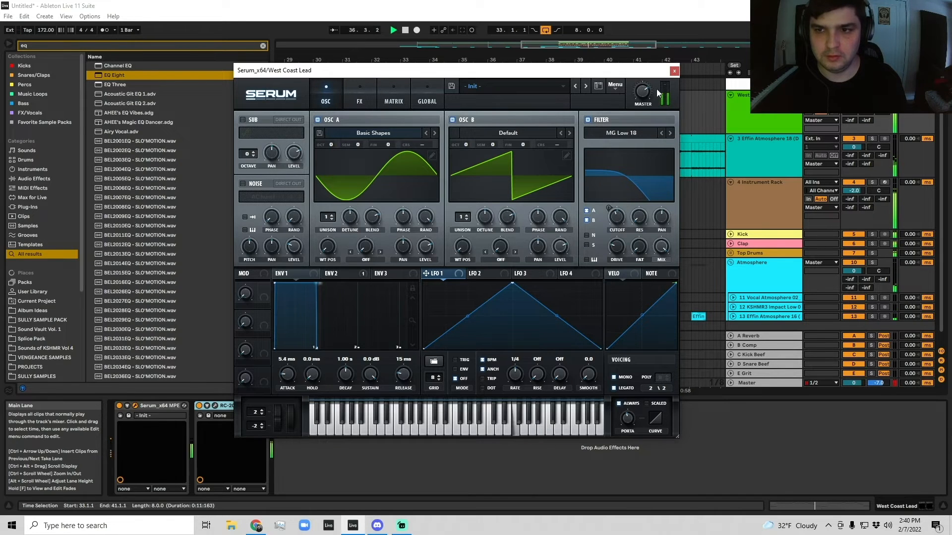
left_click(674, 71)
left_click(505, 87)
left_click(507, 96)
key("space")
key("ctrl+f")
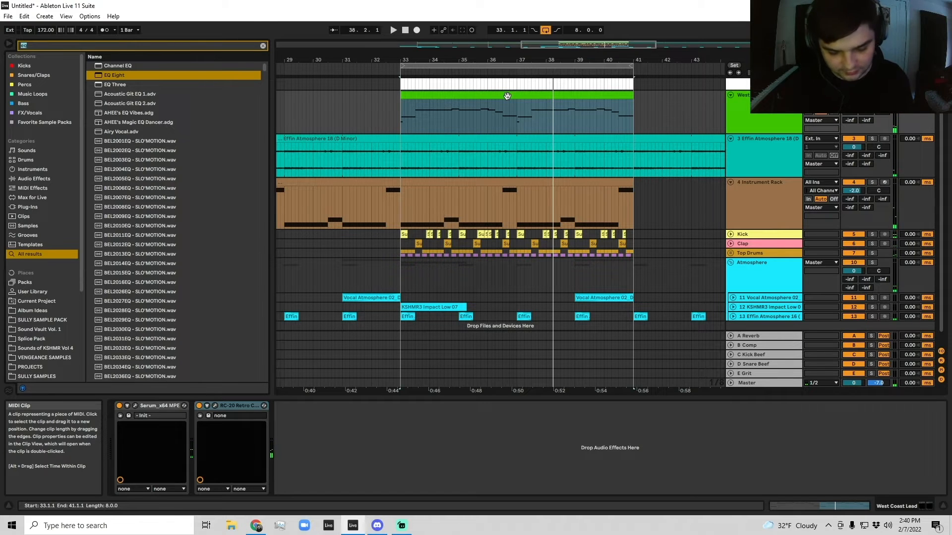
type("processin")
key("BackSpace")
key("BackSpace")
key("BackSpace")
key("BackSpace")
key("BackSpace")
key("BackSpace")
key("BackSpace")
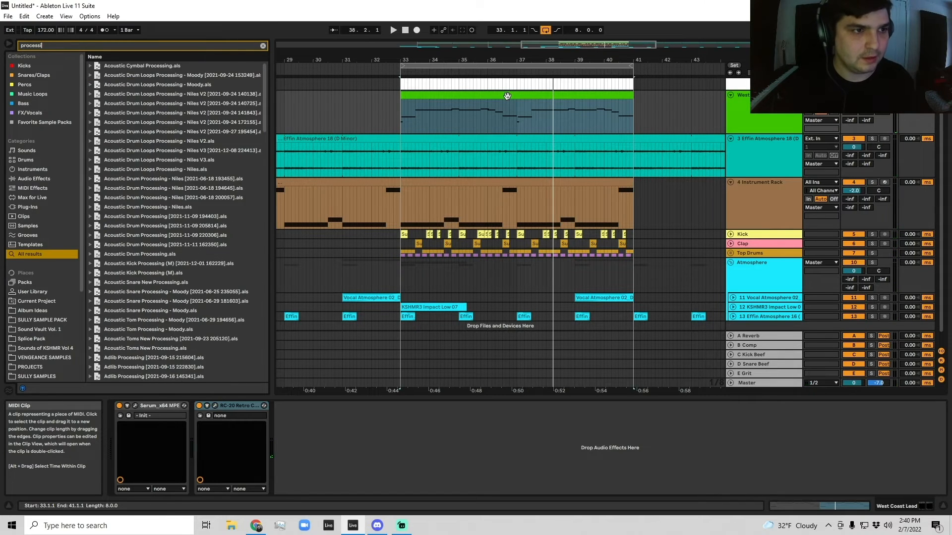
key("BackSpace")
key("BackSpace")
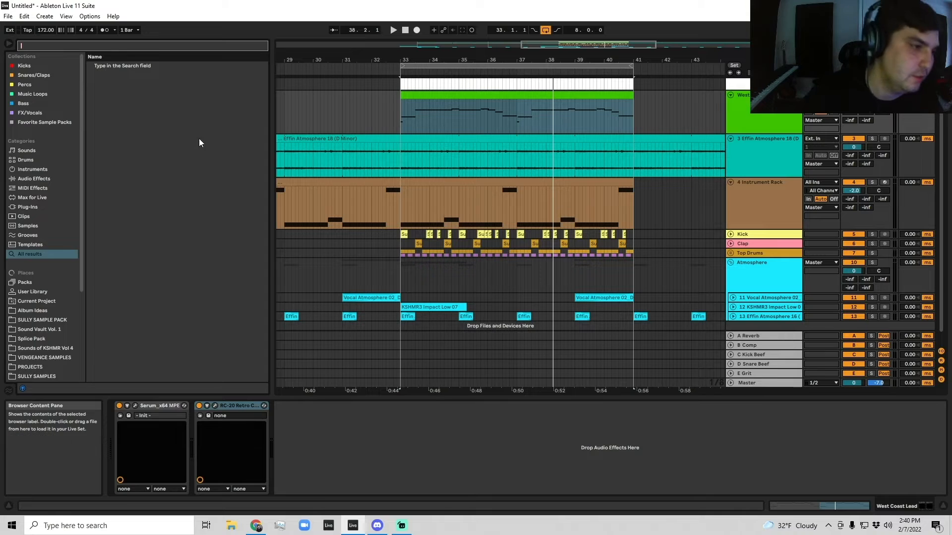
Step: Add the Multiband Compression preset to the West Coast Lead track with its Amount at about 51 %, and fold the device
left_click(49, 179)
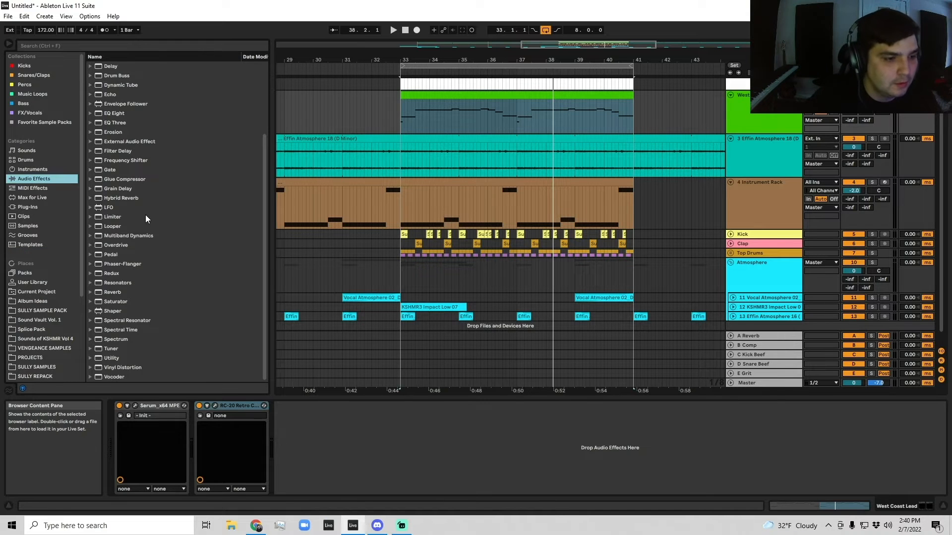
left_click(102, 235)
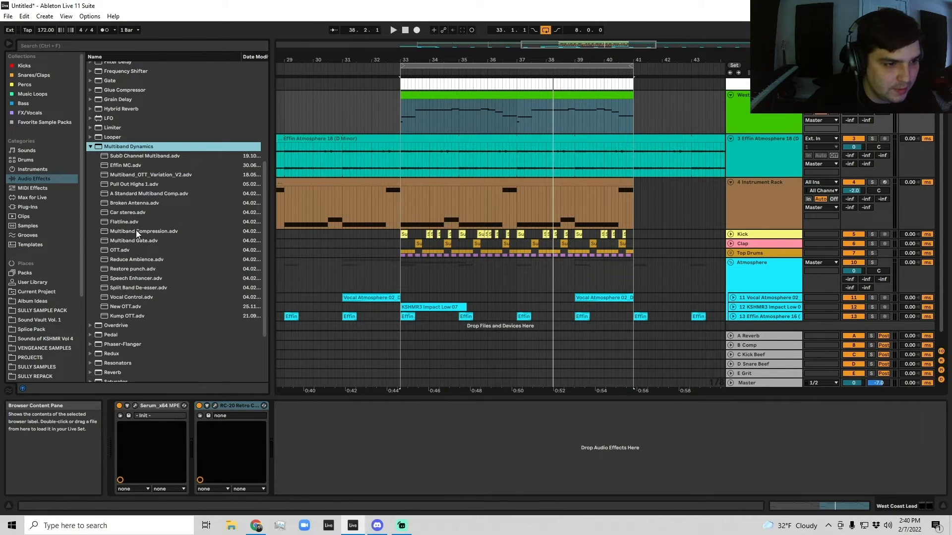
double_click(136, 231)
key("space")
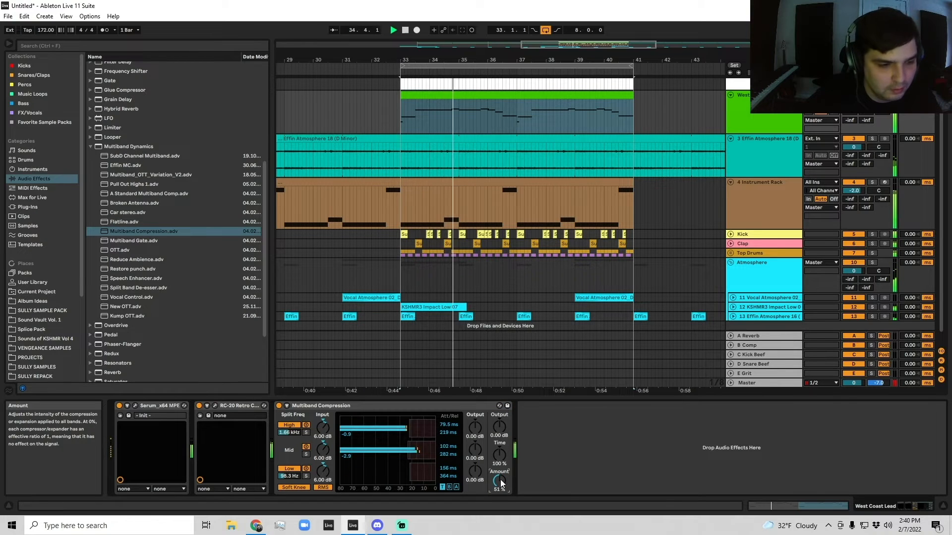
double_click(350, 405)
left_click(89, 146)
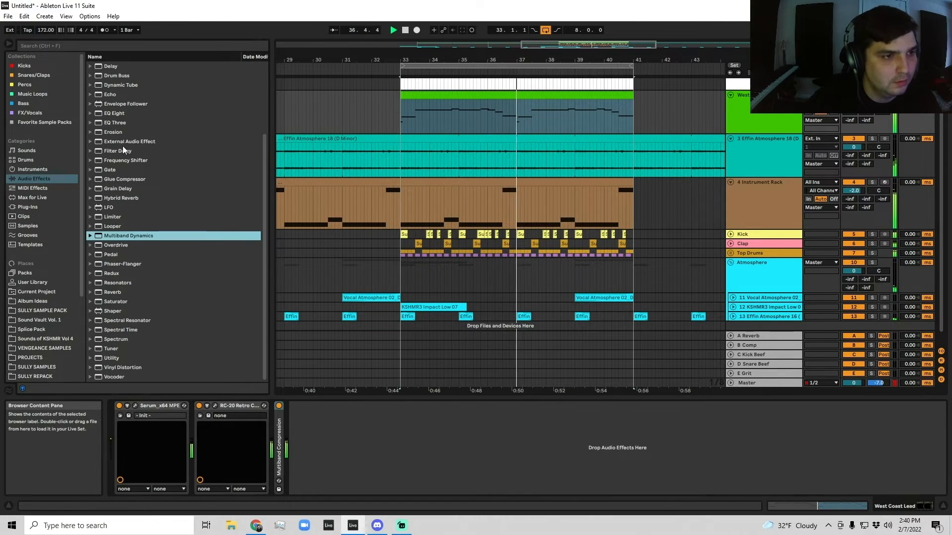
Step: Add Vinyl Distortion to the West Coast Lead, set its Crackle Volume to 0.17, and fold it and RC-20 Retro Color
left_click(99, 131)
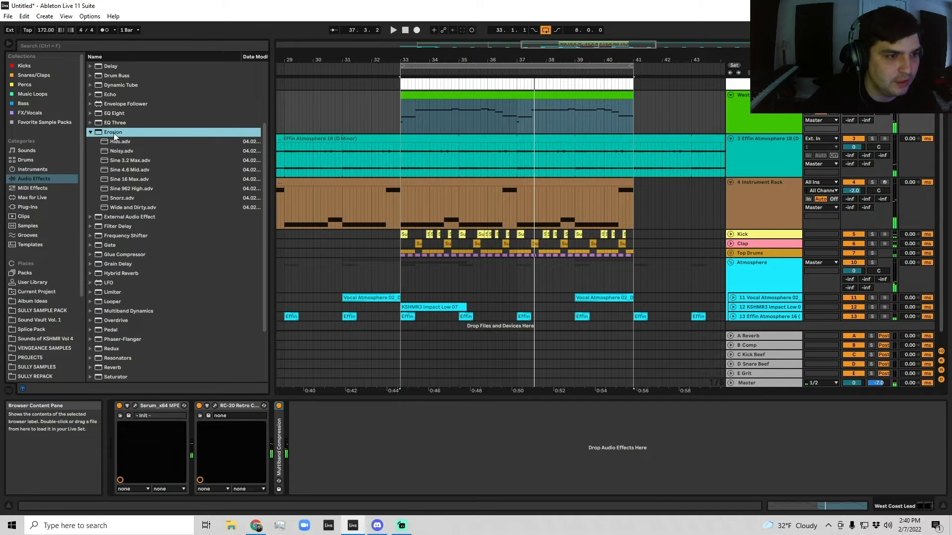
left_click(90, 132)
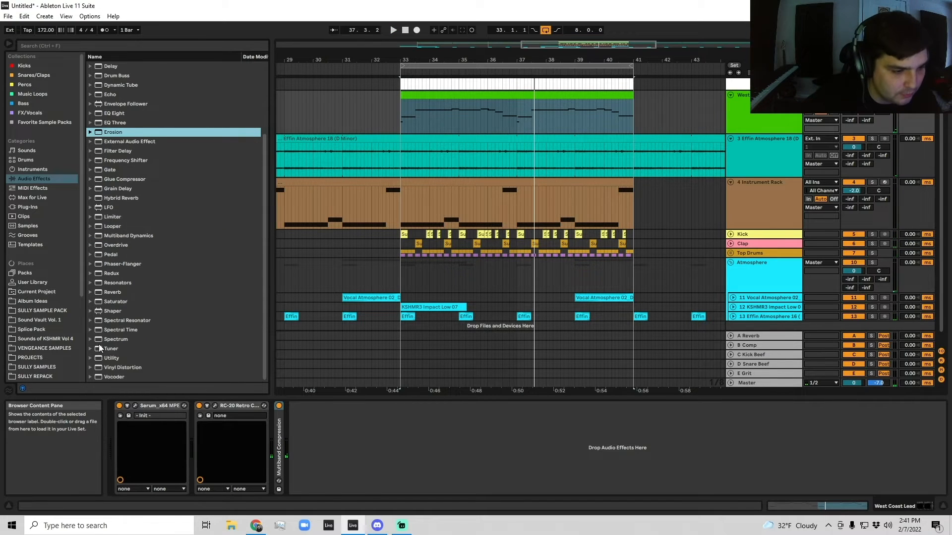
double_click(117, 368)
key("space")
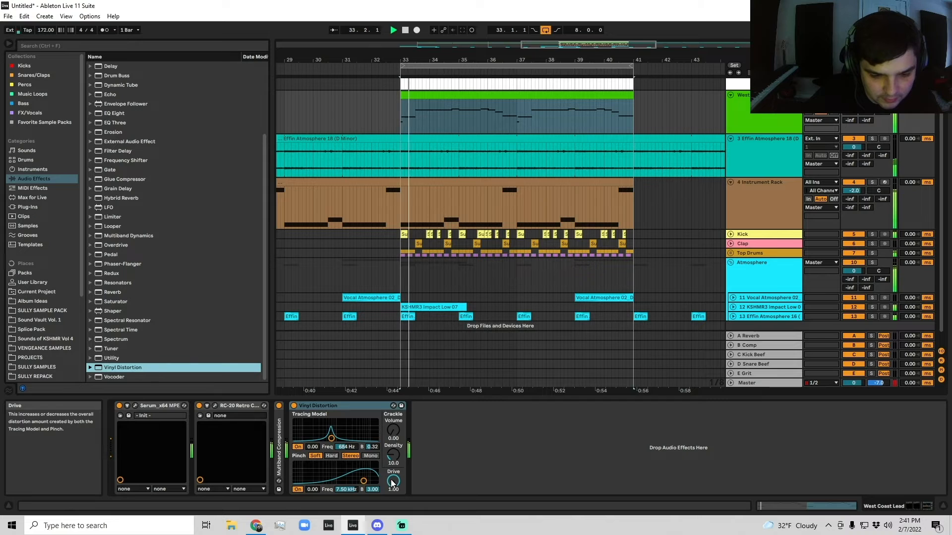
key("space")
key("space")
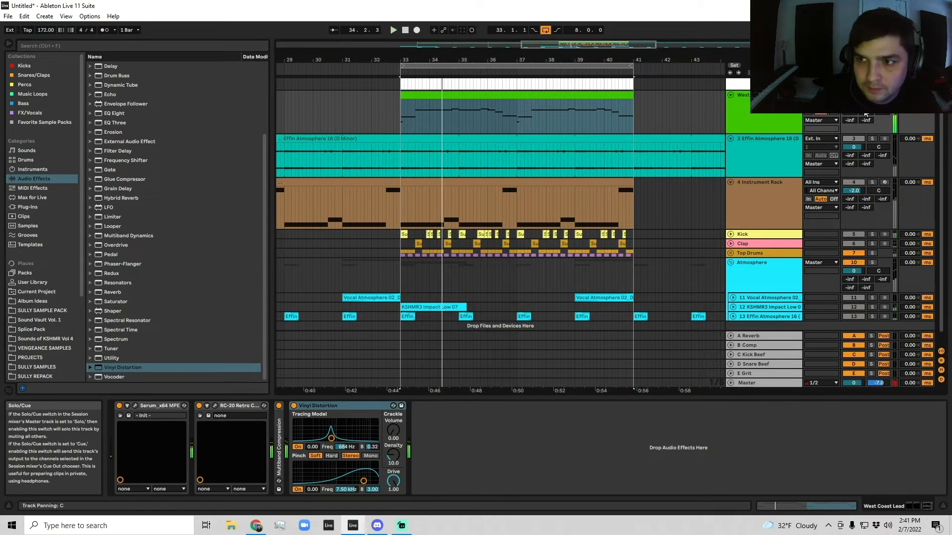
left_click_drag(393, 430, 393, 419)
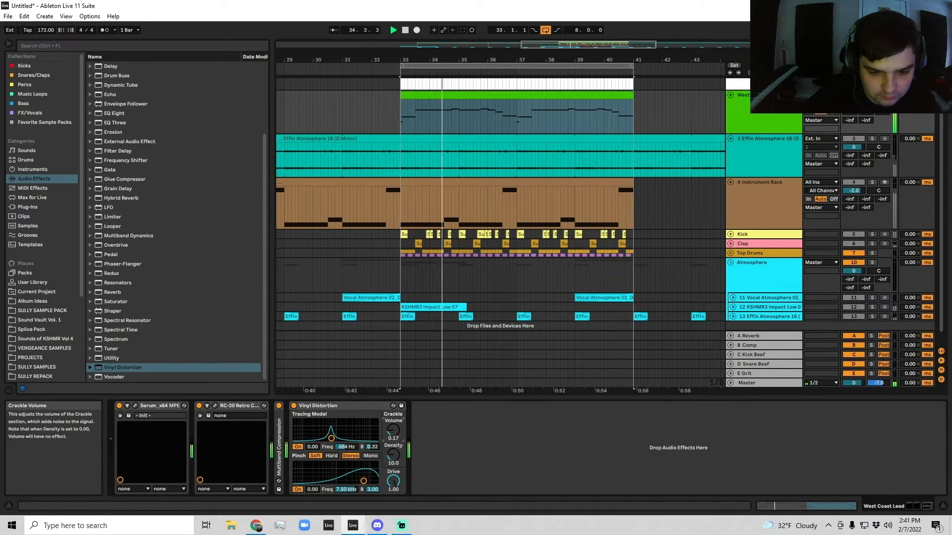
double_click(327, 405)
double_click(219, 407)
Step: Lengthen all notes in the West Coast Lead clip slightly so that neighbouring notes overlap
double_click(480, 94)
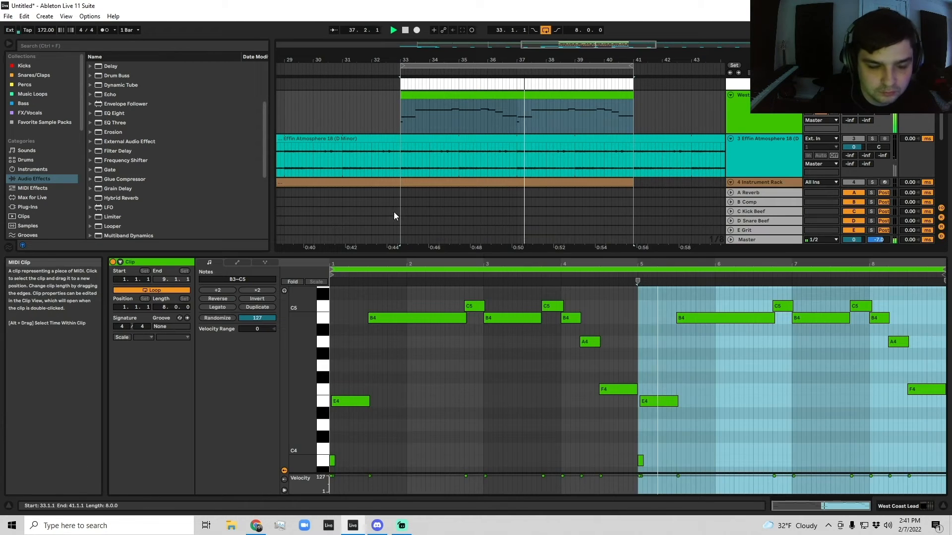
left_click(642, 382)
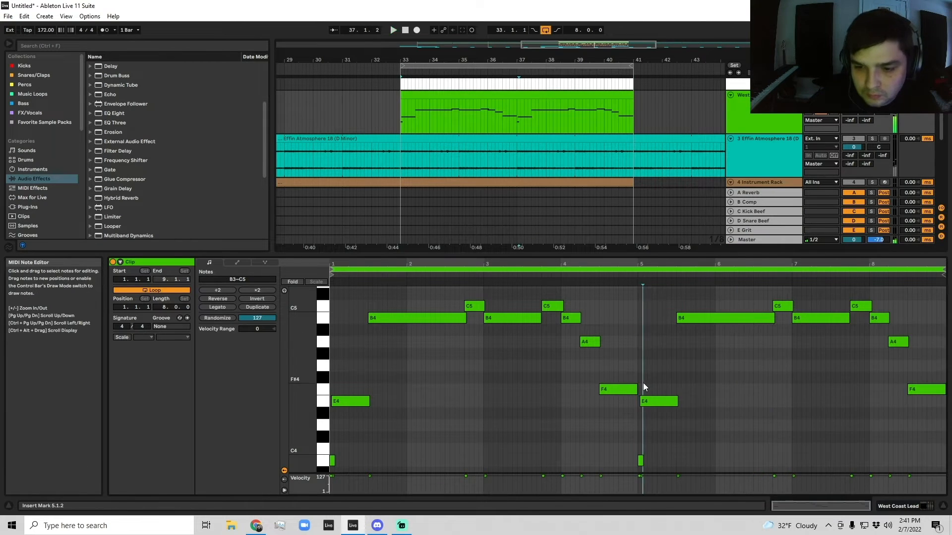
key("ctrl+a")
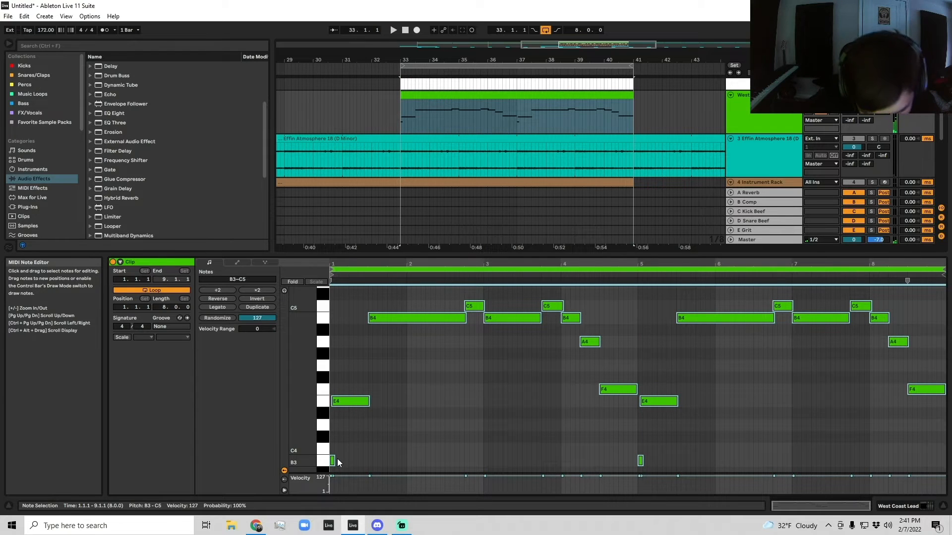
left_click_drag(334, 460, 335, 460)
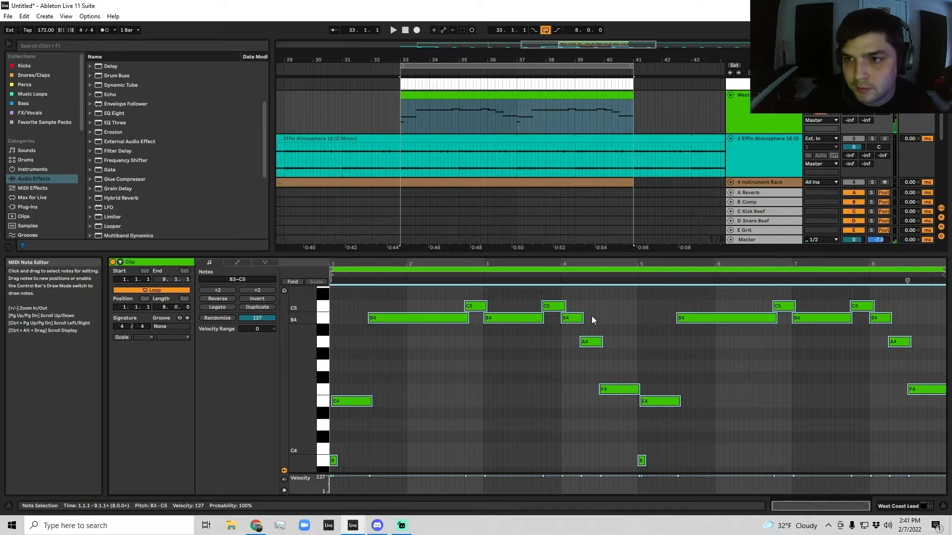
Step: Check the oscillator, filter and voicing settings in the West Coast Lead's Serum synth, and close it
left_click(768, 95)
double_click(768, 95)
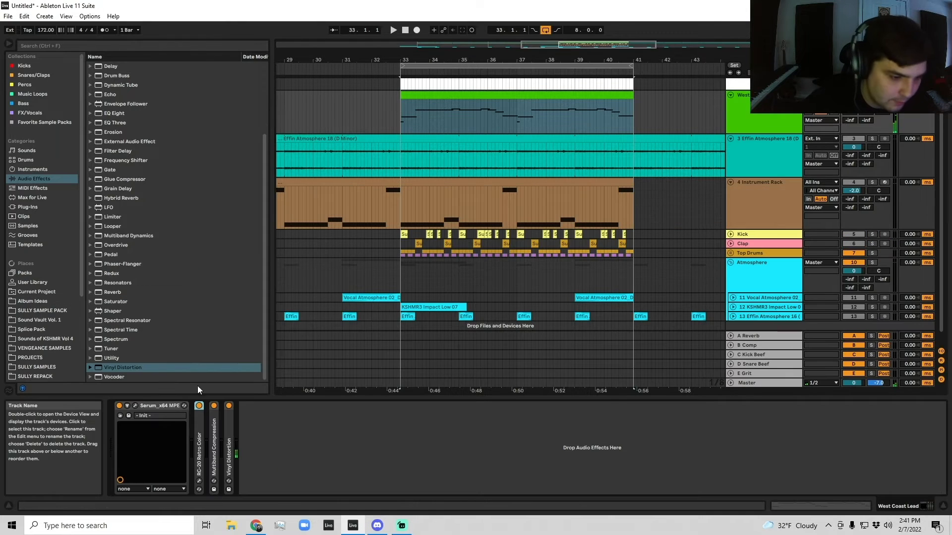
left_click(134, 406)
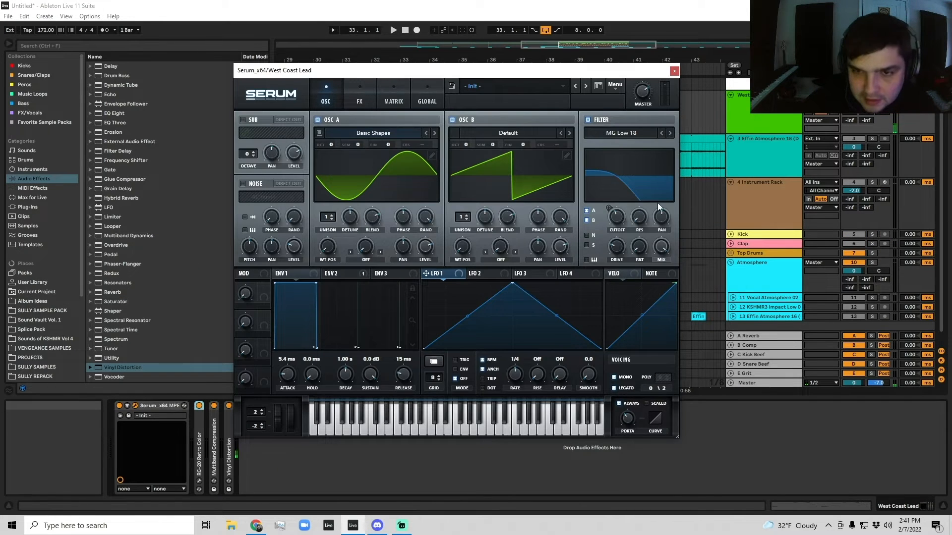
left_click(674, 71)
left_click(474, 102)
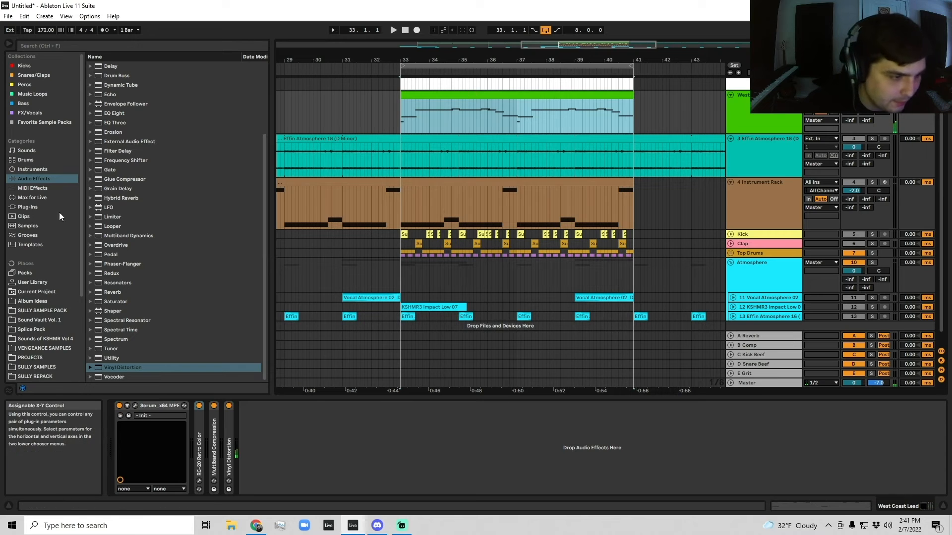
Step: Search all browser results for "vinyl crackle" and look through the matching samples
left_click(71, 46)
type("vinyl")
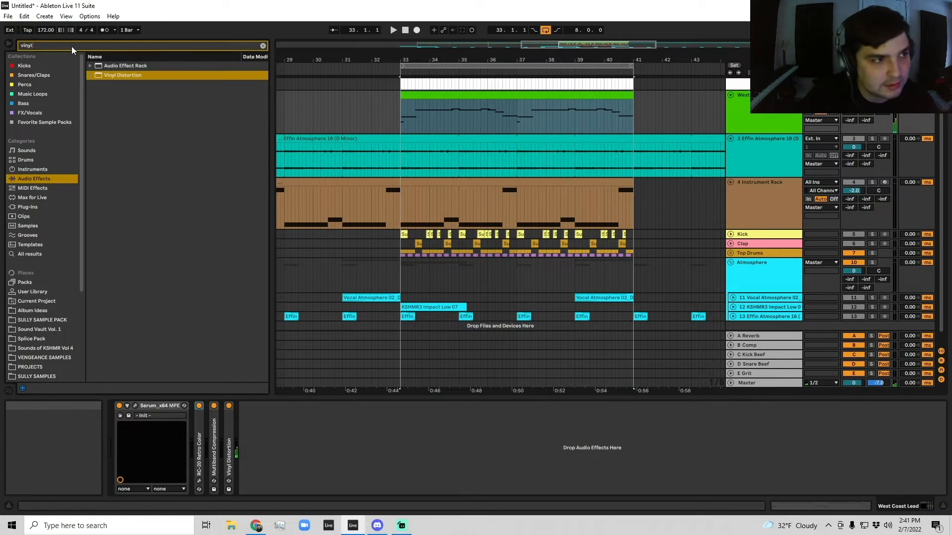
type(" crackle")
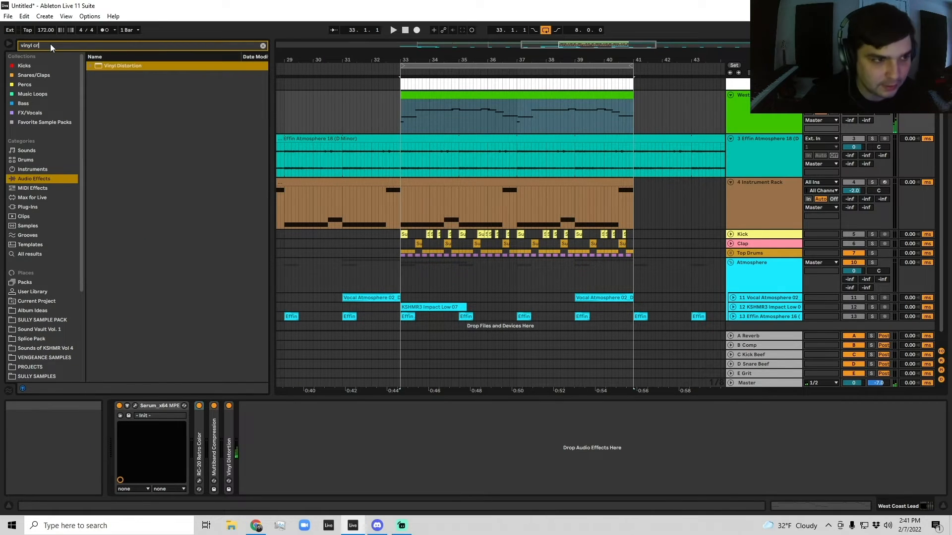
left_click(34, 254)
scroll(164, 255, "down", 3)
left_click_drag(264, 225, 264, 354)
scroll(134, 320, "up", 10)
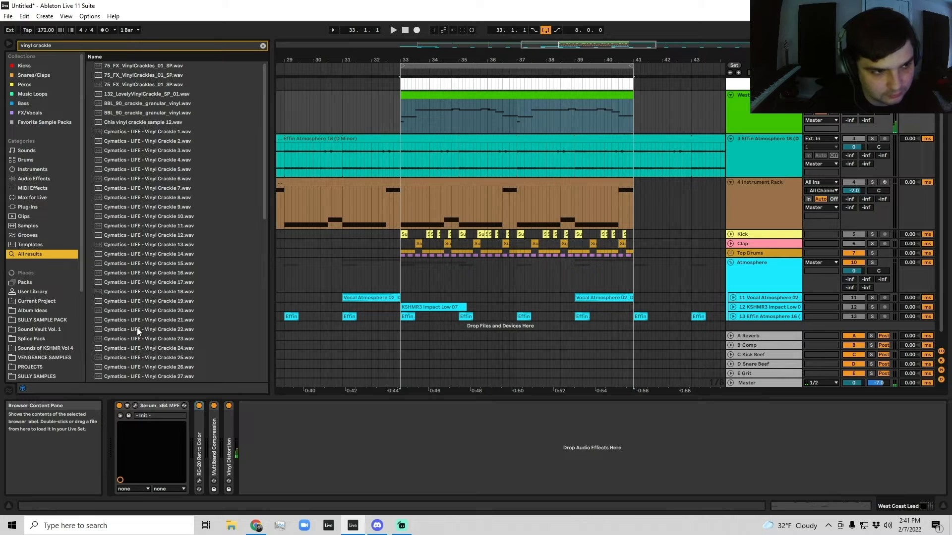
left_click_drag(263, 192, 257, 379)
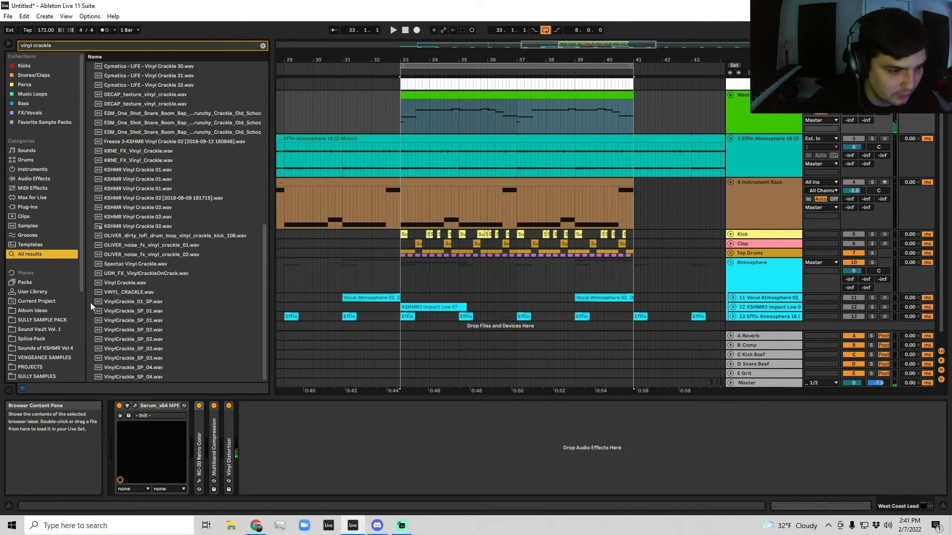
scroll(125, 277, "up", 2)
scroll(127, 276, "down", 2)
scroll(131, 274, "up", 3)
scroll(144, 273, "down", 3)
left_click_drag(264, 284, 263, 246)
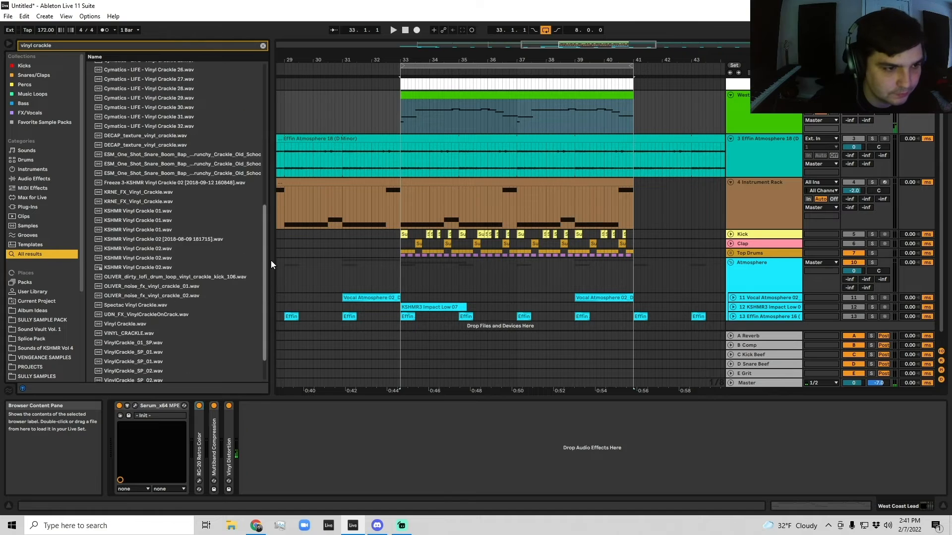
Step: Pick the KSHMR Vinyl Crackle 01 sample, and fold the Atmosphere group and the Instrument Rack track to make room for it
left_click(150, 258)
left_click_drag(149, 260, 397, 293)
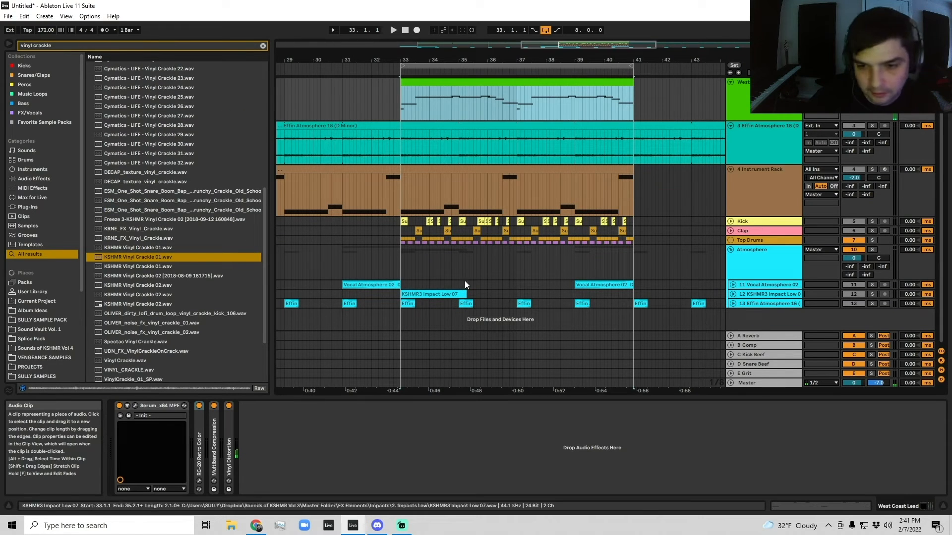
left_click(729, 250)
left_click(731, 219)
left_click(730, 213)
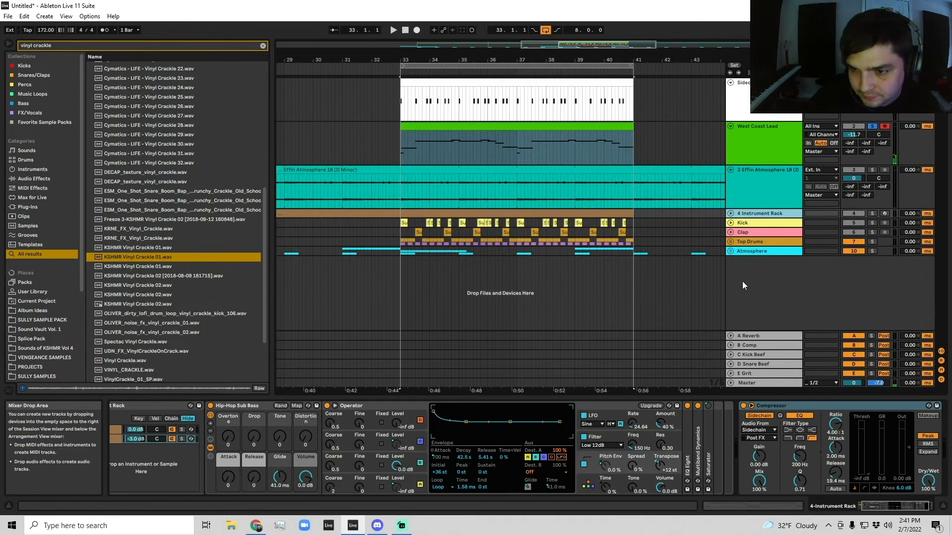
left_click(742, 285)
Step: Place KSHMR Vinyl Crackle 01 on a new audio track below Atmosphere and move its clip to start at bar 25
double_click(127, 255)
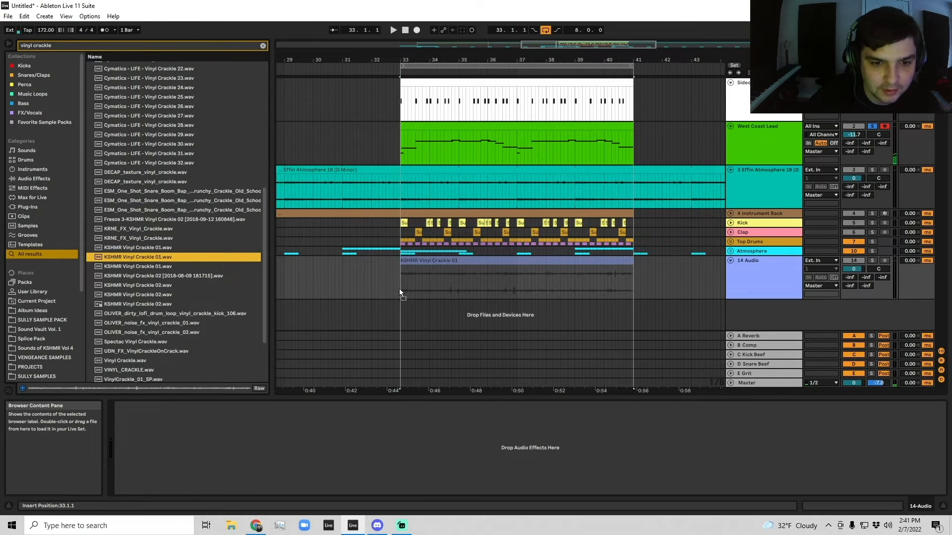
left_click_drag(399, 289, 398, 289)
scroll(436, 280, "left", 3)
scroll(490, 278, "left", 2)
left_click_drag(531, 260, 402, 268)
Step: Lower the vinyl crackle track's volume to -18.4 dB during playback and turn off warping on its clip
key("space")
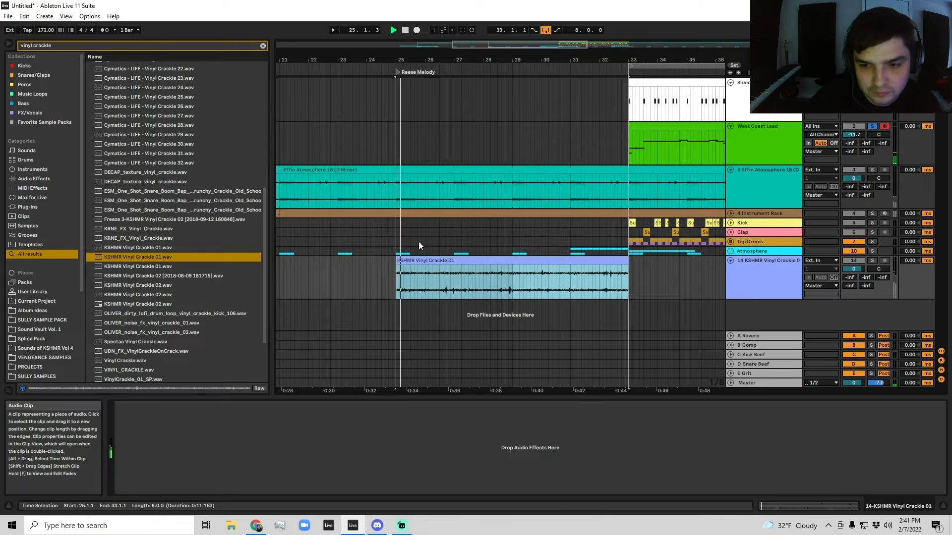
left_click_drag(854, 269, 853, 280)
double_click(537, 261)
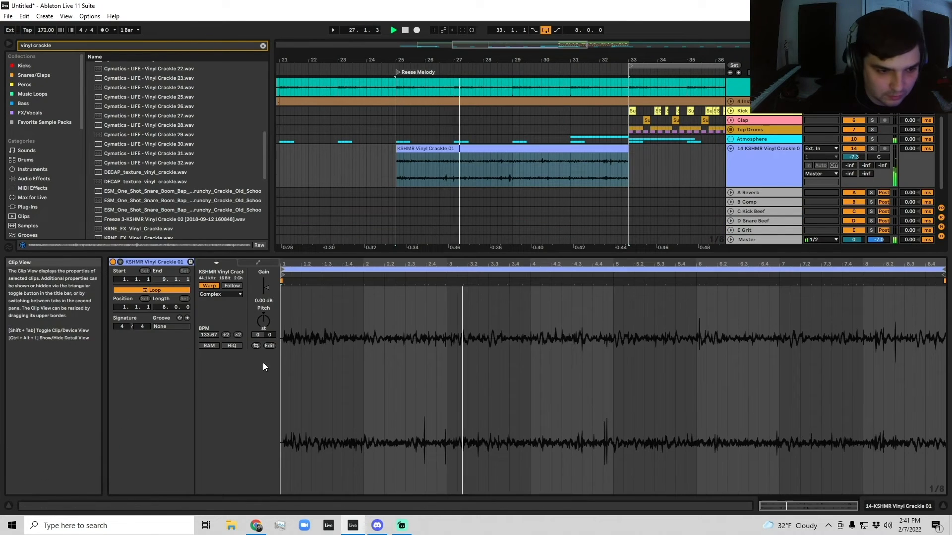
left_click(209, 286)
left_click_drag(854, 157, 853, 155)
left_click_drag(707, 254, 694, 398)
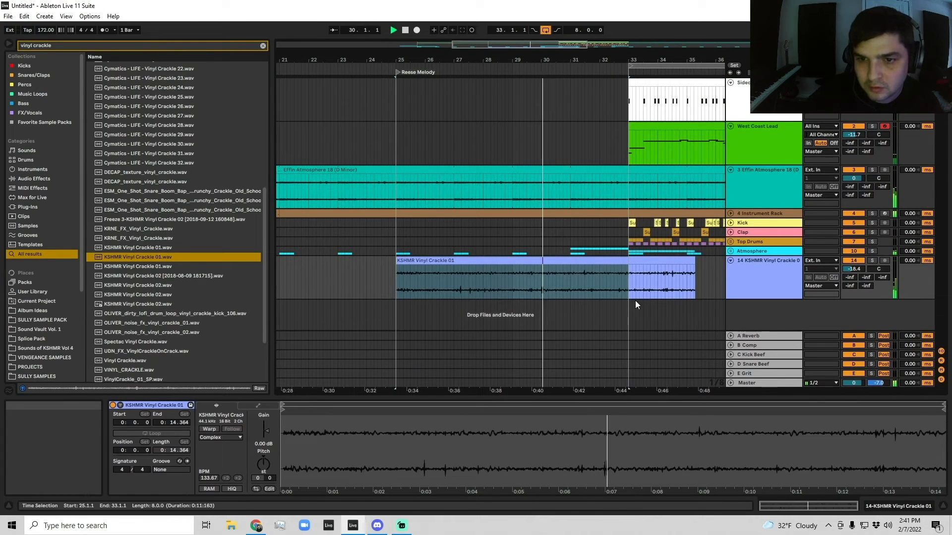
Step: Replace the KSHMR crackle clip with DECAP_texture_vinyl_crackle placed at bar 17 and duplicated twice to reach bar 41
left_click(618, 261)
scroll(170, 248, "up", 2)
left_click(145, 212)
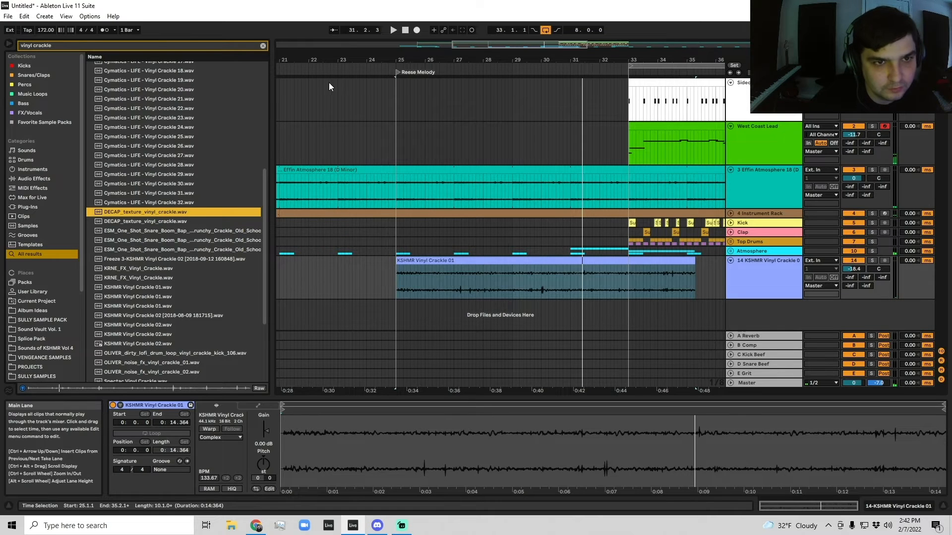
left_click_drag(344, 60, 398, 48)
left_click_drag(162, 216, 313, 272)
key("ctrl+d")
key("ctrl+d")
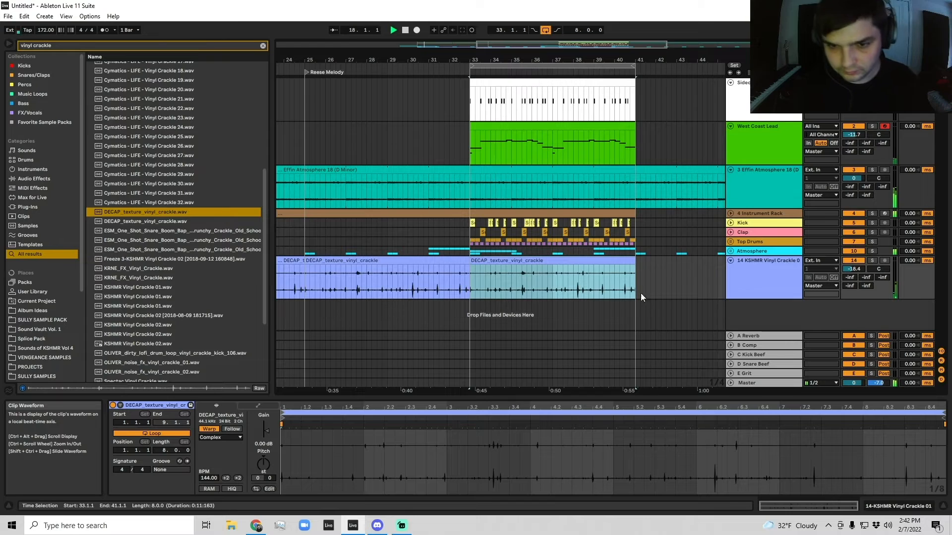
Step: Fold the West Coast Lead's Serum device and unfold the Instrument Rack track
left_click(783, 141)
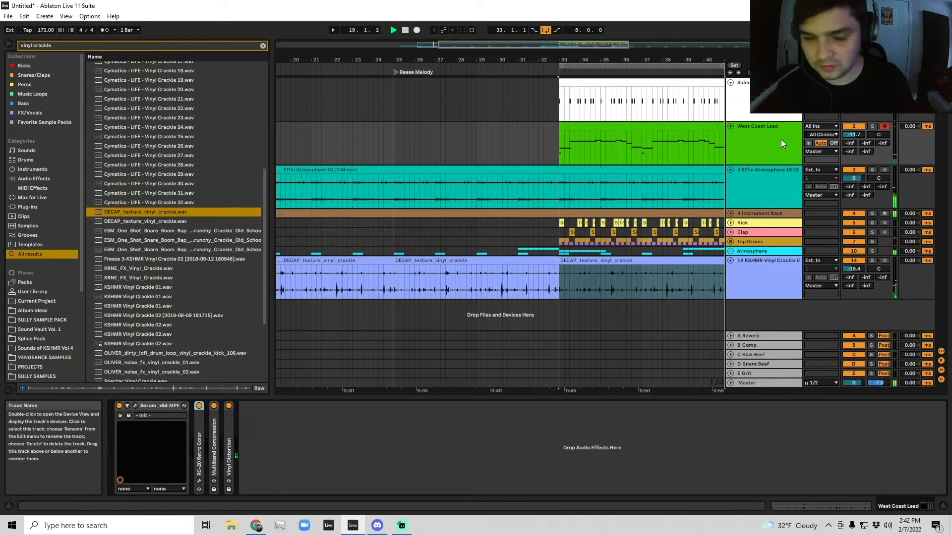
double_click(144, 406)
scroll(487, 264, "left", 5)
left_click(732, 213)
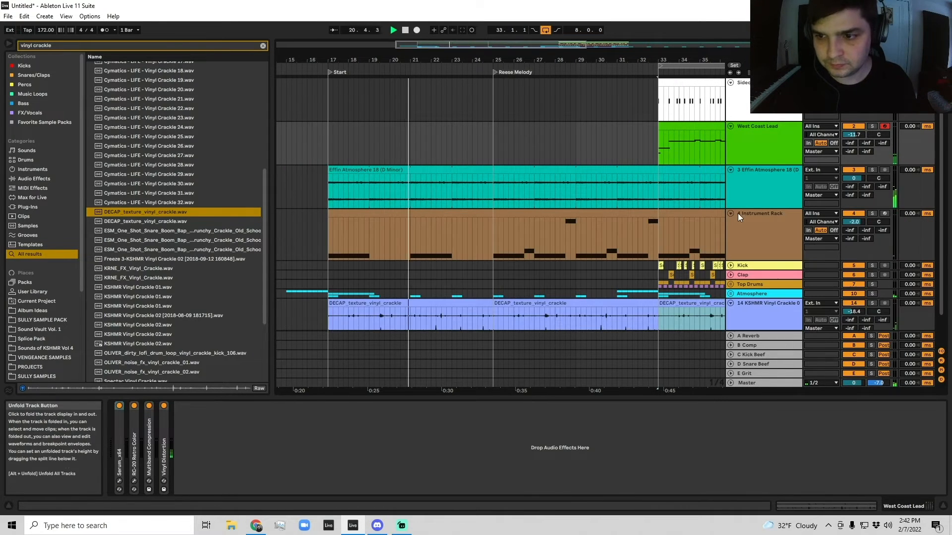
Step: Copy the eight-bar West Coast Lead clip to bar 25, under the Reese Melody marker
scroll(640, 227, "right", 6)
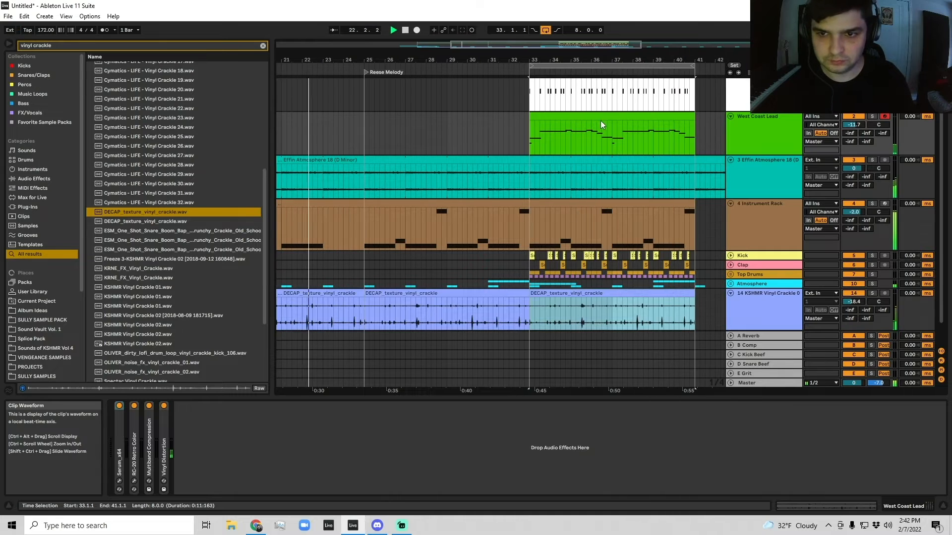
left_click(366, 138)
key("ctrl+v")
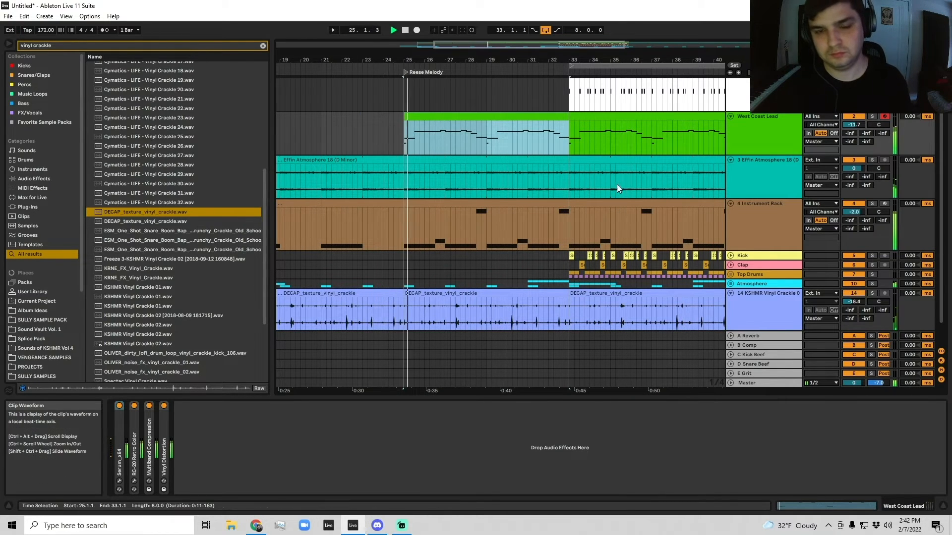
Step: Replace the Instrument Rack part in bars 25 to 33 with a duplicate of bars 17 to 25, and play the transition
left_click_drag(399, 223, 442, 224)
left_click_drag(566, 230, 294, 228)
key("Delete")
left_click(370, 215)
left_click(348, 212, "shift")
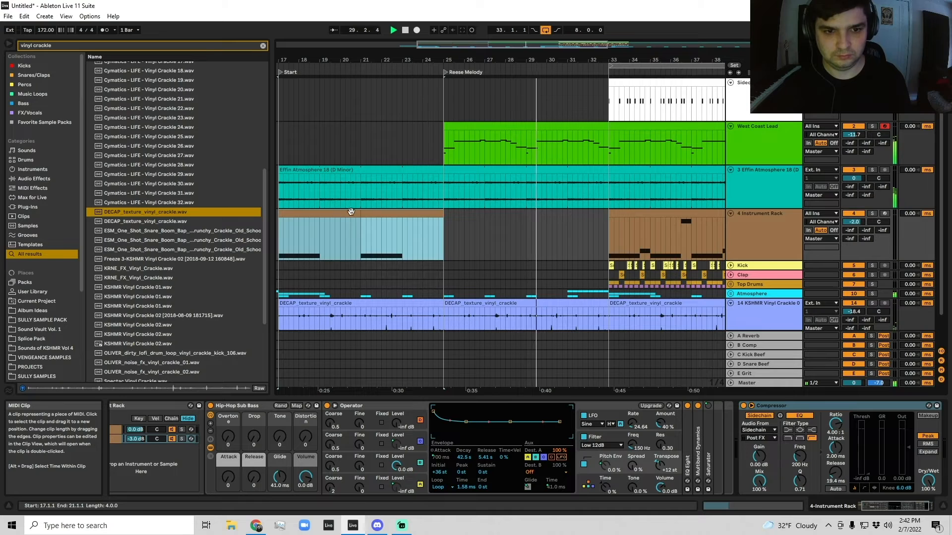
key("ctrl+d")
left_click(433, 237)
key("space")
key("space")
scroll(704, 258, "left", 2)
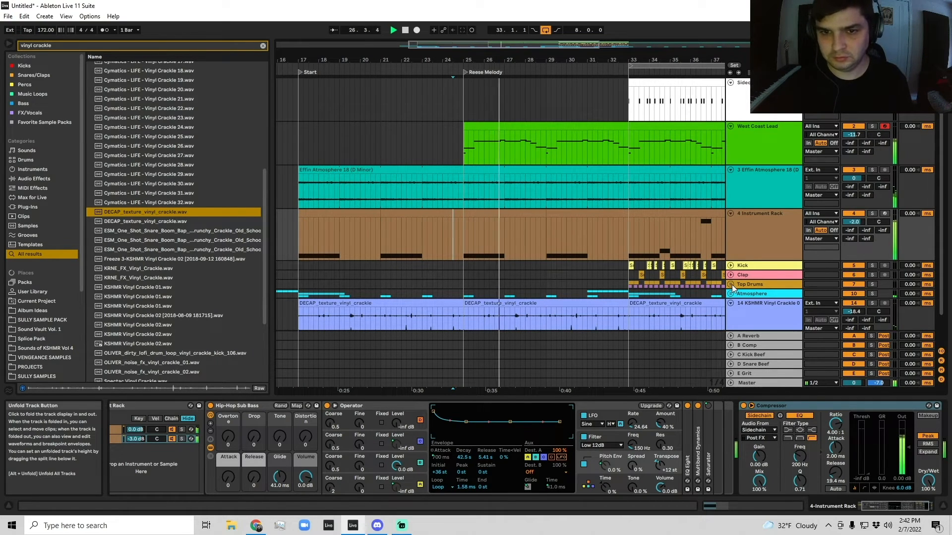
Step: Fold the vinyl crackle track, and lower Effin Atmosphere 18 to about -2.8 dB and the West Coast Lead to -12.5 dB
scroll(644, 221, "right", 2)
scroll(644, 221, "down", 2)
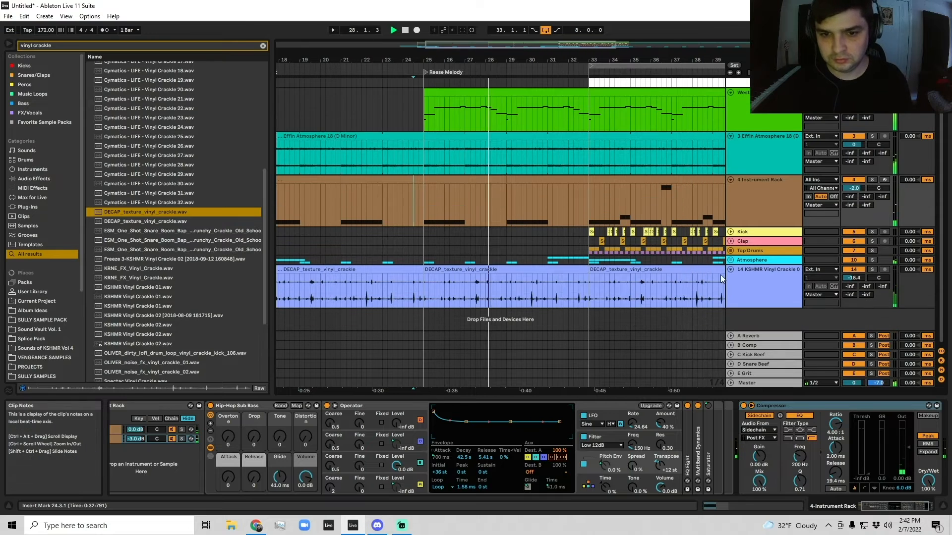
left_click(735, 270)
left_click(739, 194)
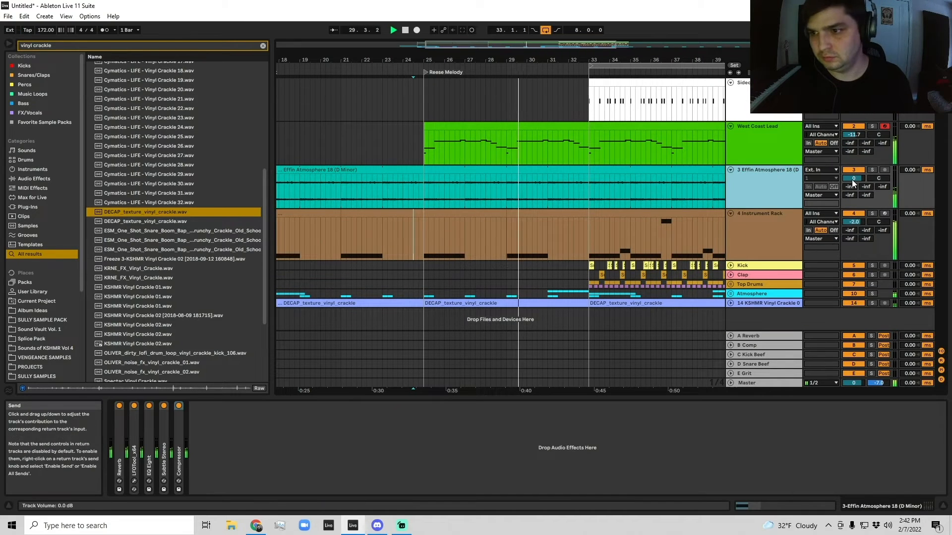
left_click_drag(852, 179, 852, 189)
Step: Add an Auto Filter at the end of the West Coast Lead's effects and set its low-pass cutoff to about 1.86 kHz
left_click(761, 151)
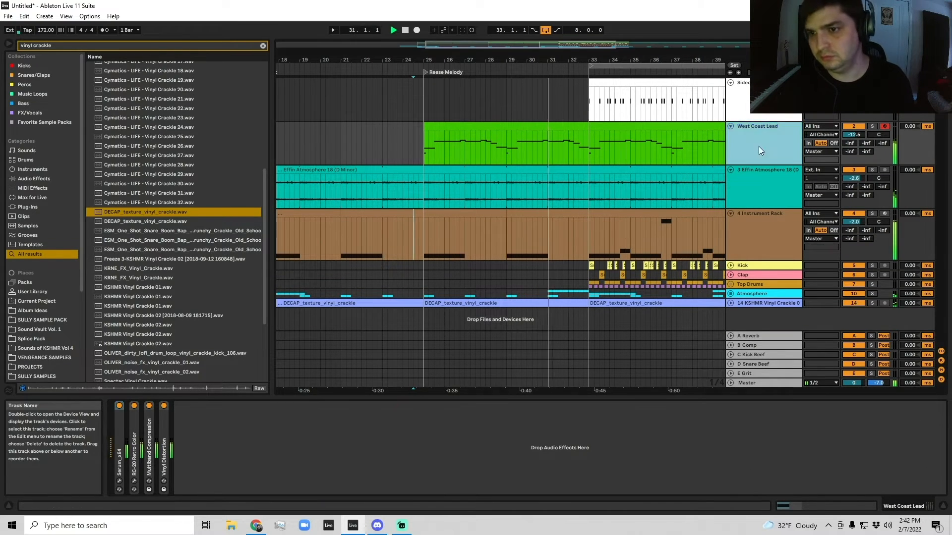
key("ctrl+f")
type("auto")
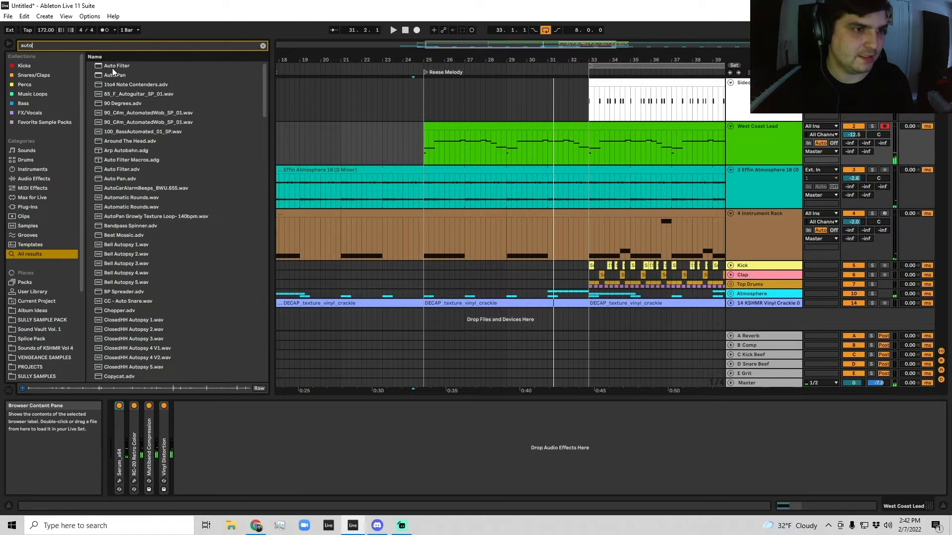
left_click_drag(117, 66, 343, 421)
left_click_drag(293, 457, 266, 462)
key("space")
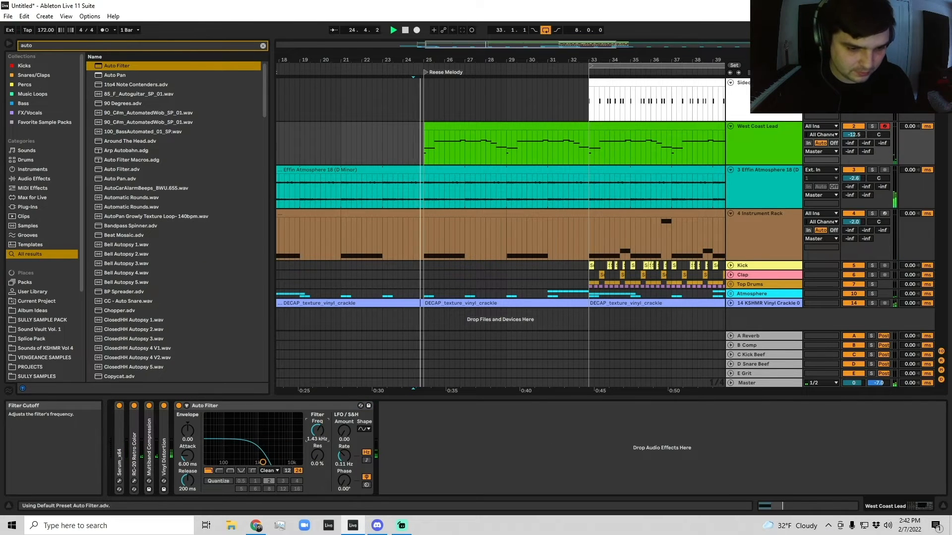
double_click(260, 405)
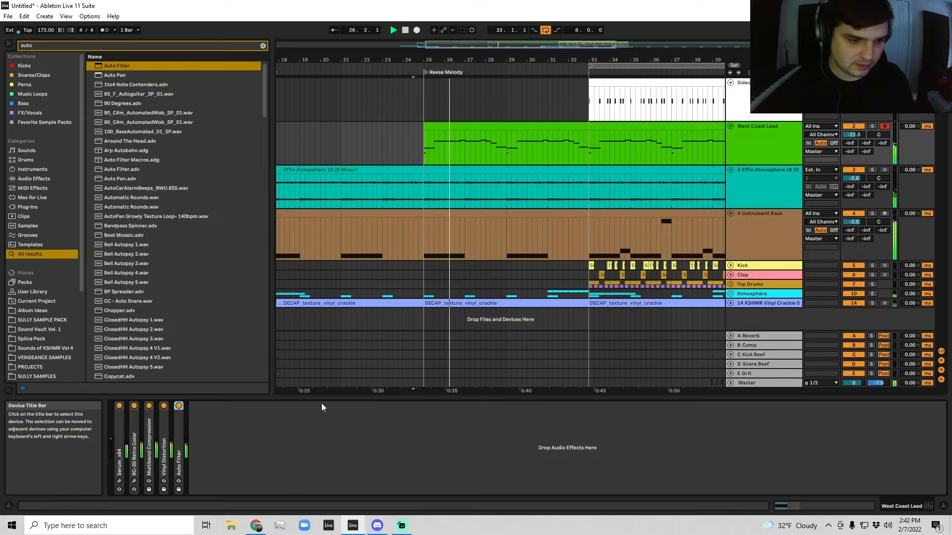
double_click(175, 459)
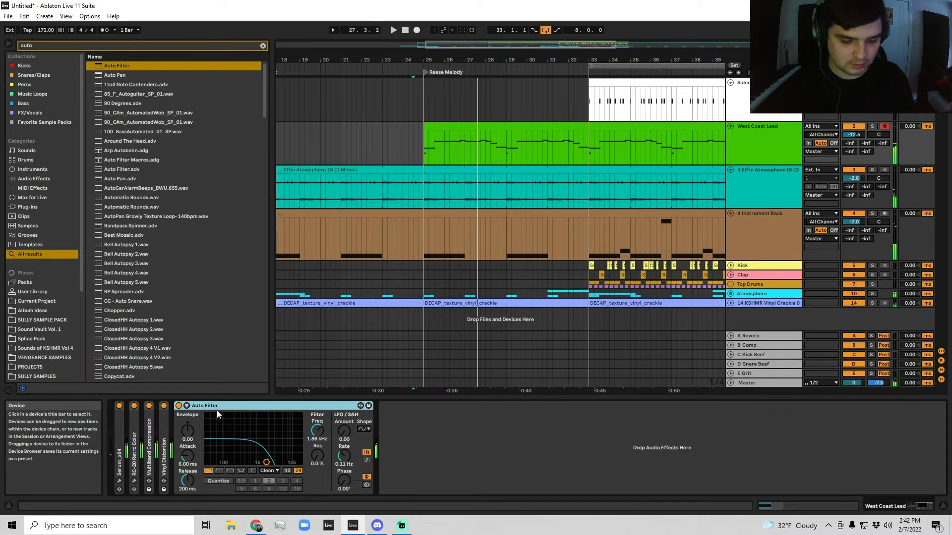
Step: Search for Erosion and then SerumFX, load SerumFX on the West Coast Lead, and enable its distortion in Downsample mode
key("ctrl+f")
type("erosion")
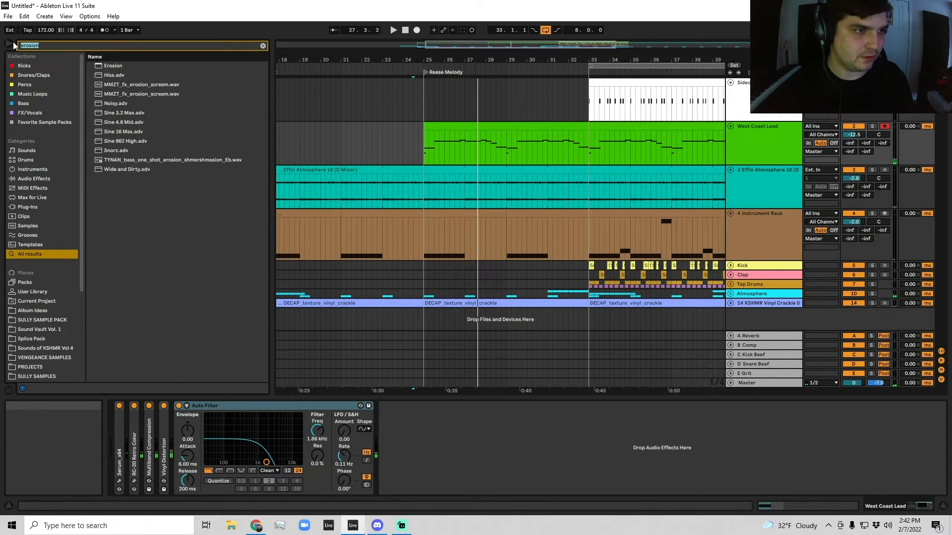
key("ctrl+f")
type("serumfx")
left_click(121, 66)
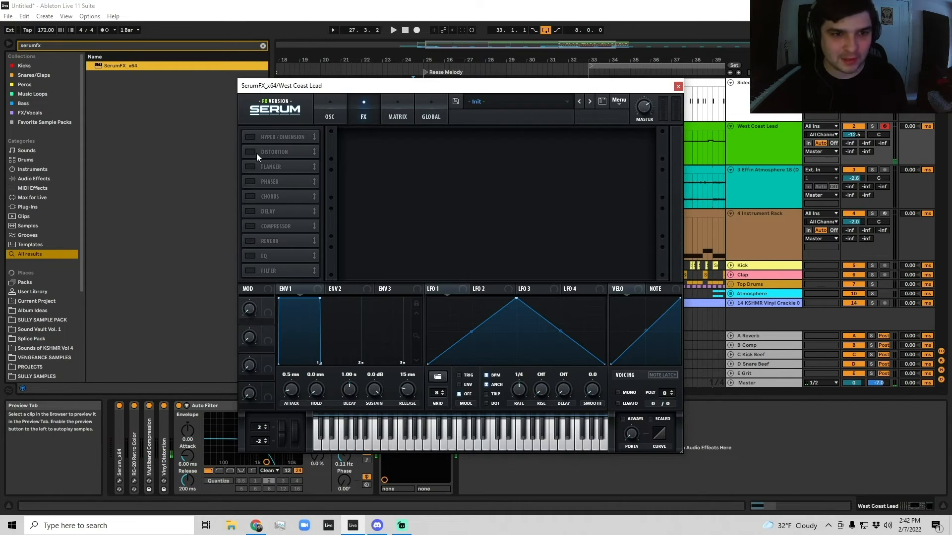
left_click(255, 153)
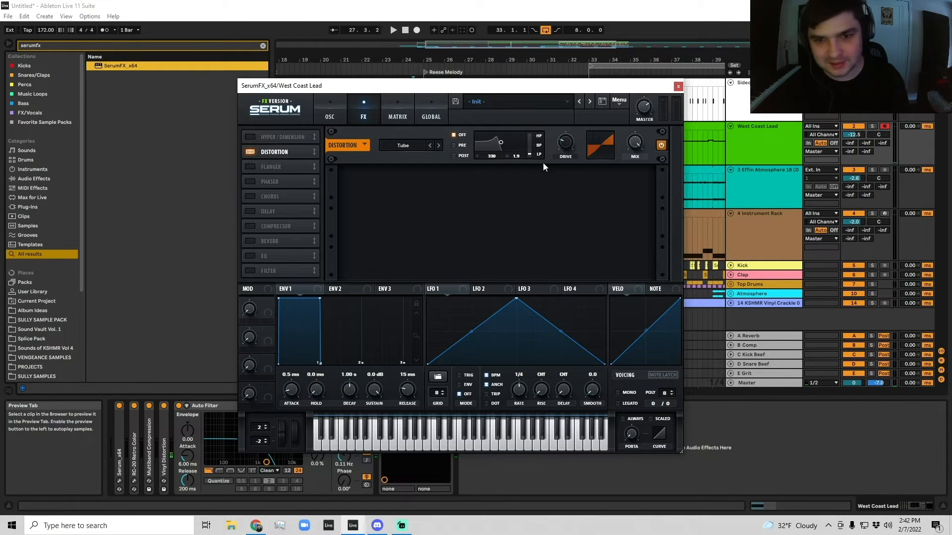
left_click(411, 152)
left_click(415, 244)
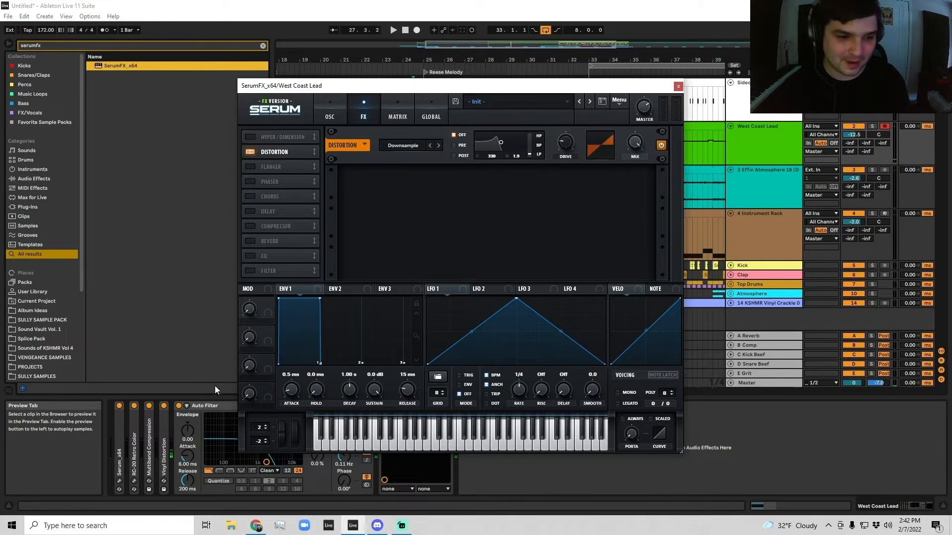
Step: Play the lead while trying different drive and mix amounts on the SerumFX Downsample distortion
left_click_drag(533, 90, 539, 54)
key("space")
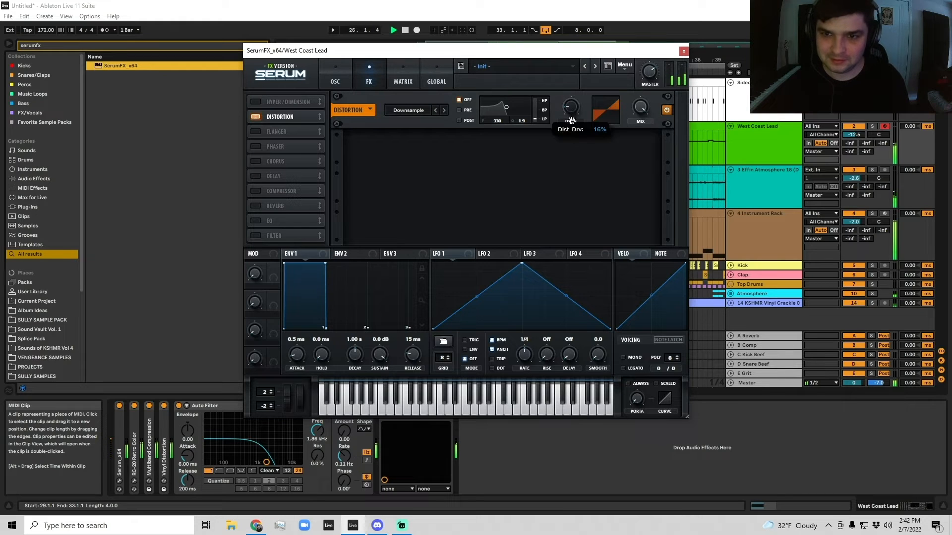
left_click_drag(640, 107, 633, 161)
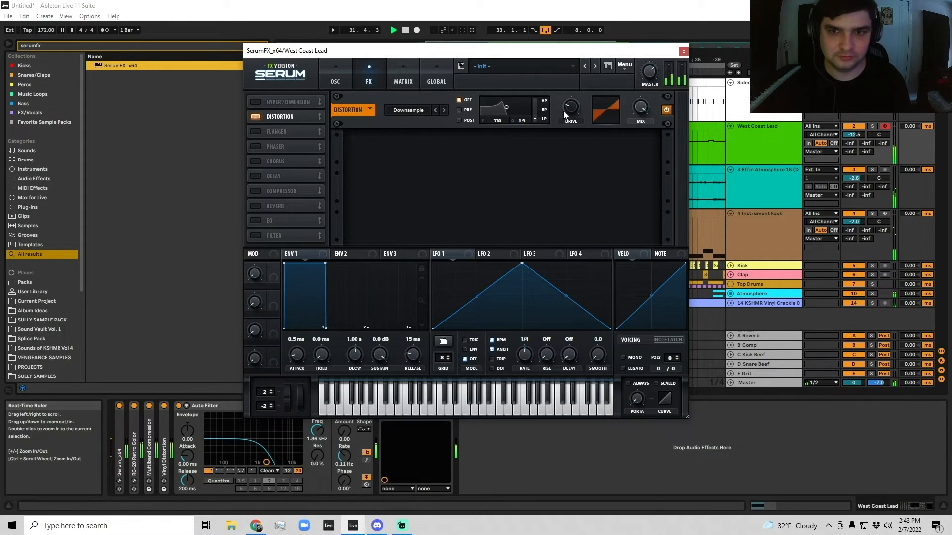
Step: Close and bypass SerumFX, and set the Auto Filter to a 2.18 kHz cutoff with 4% resonance
left_click(683, 51)
left_click(624, 138)
left_click(383, 405)
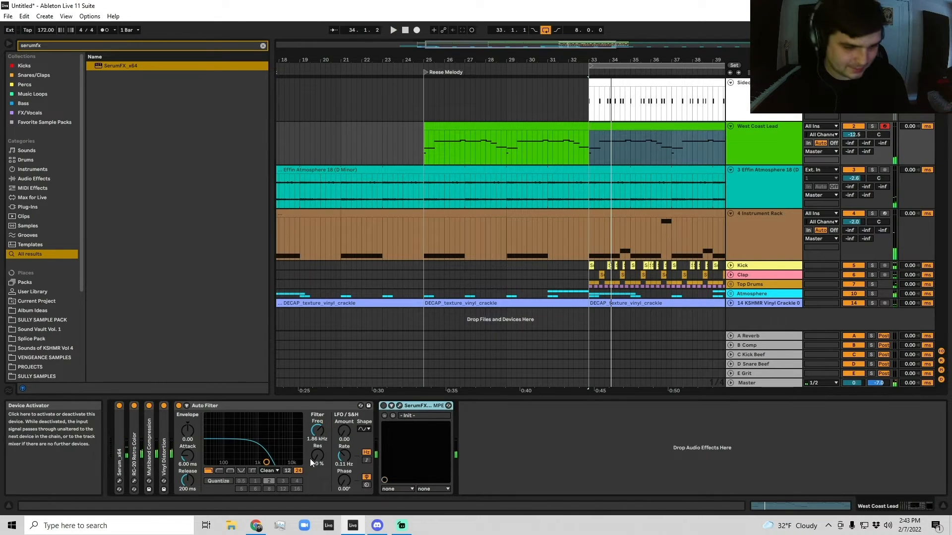
left_click_drag(317, 455, 269, 460)
left_click(265, 407)
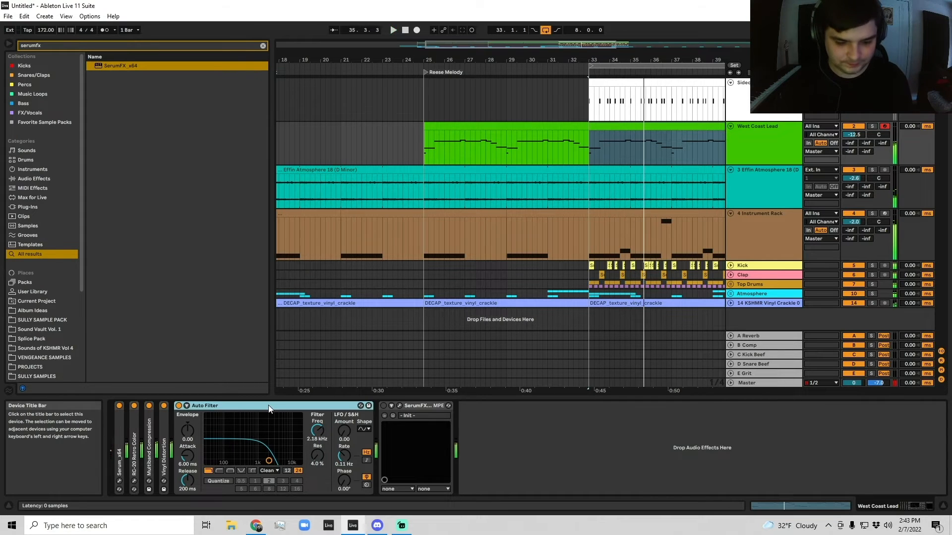
Step: Add OTT to the West Coast Lead with 60% downward compression, and raise the track's volume to about -9.8 dB
key("ctrl+f")
type("ott")
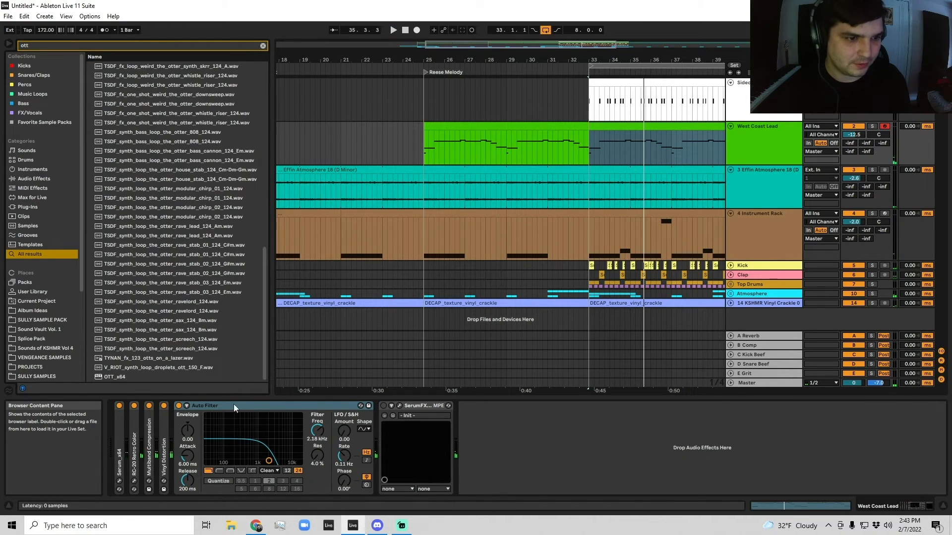
double_click(218, 377)
key("space")
left_click_drag(341, 233, 337, 229)
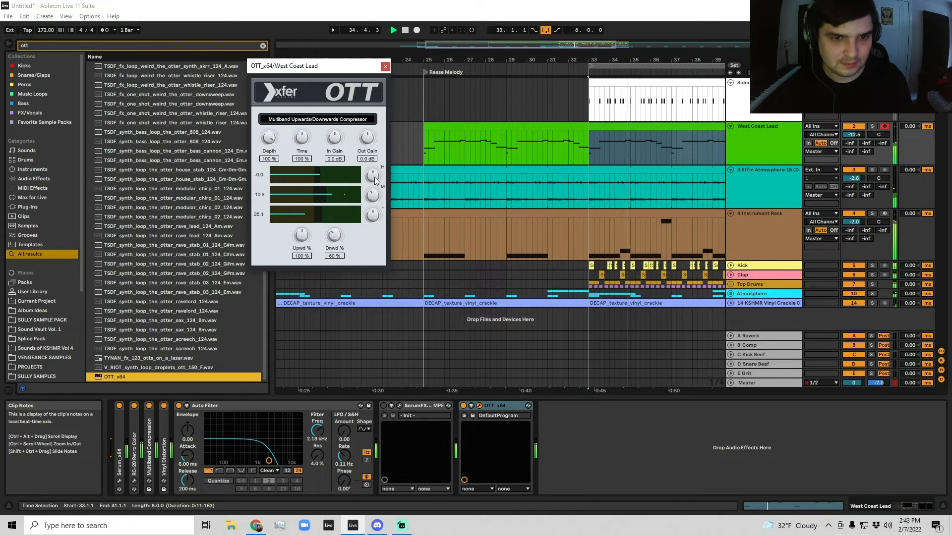
left_click_drag(853, 134, 853, 124)
Step: Fold the lead's open effect devices, delete SerumFX from its chain, and open the Serum instrument's editor
double_click(213, 405)
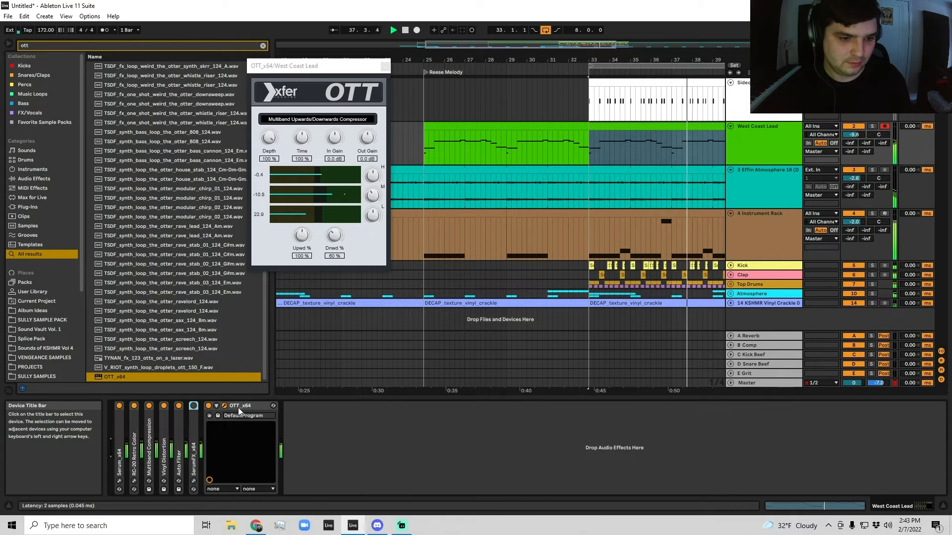
double_click(232, 407)
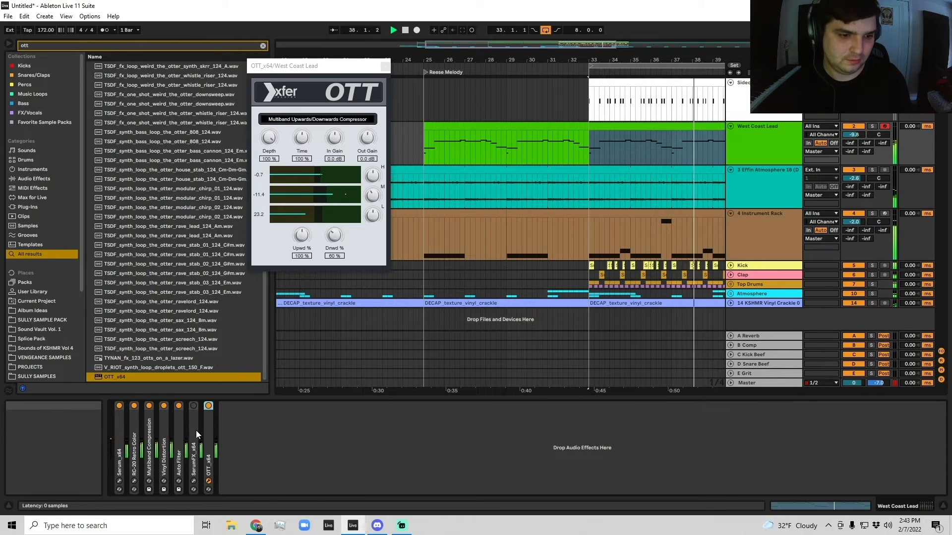
double_click(122, 438)
left_click(135, 406)
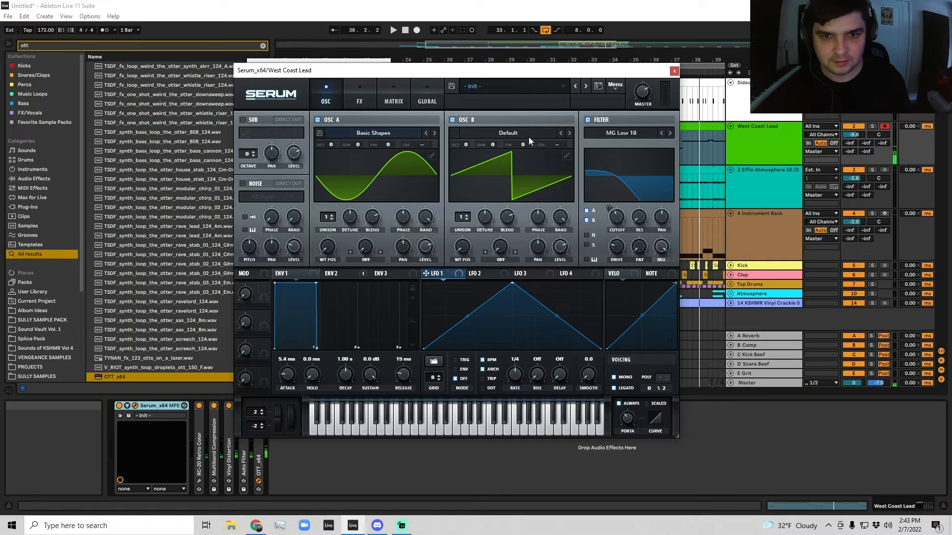
mouse_move(559, 248)
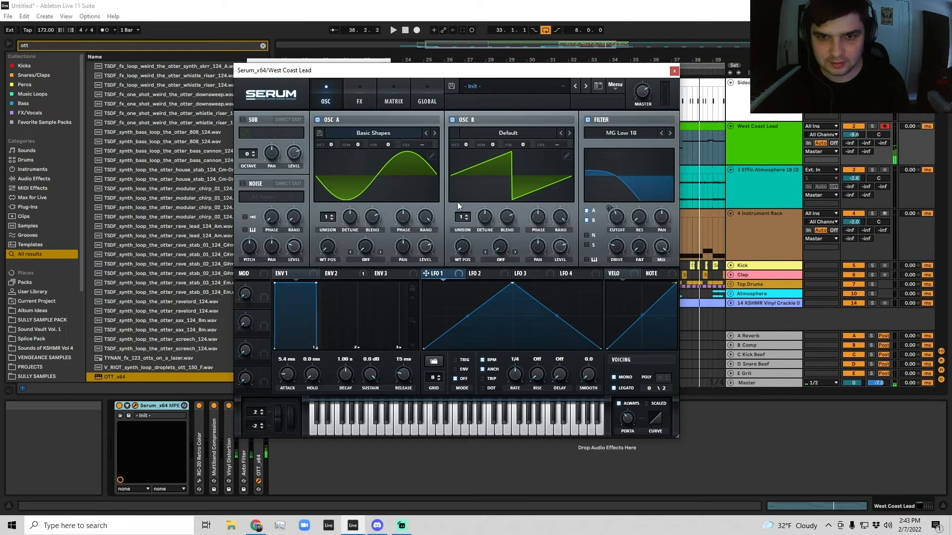
Step: Play the drop and move Vinyl Distortion to the end of the West Coast Lead's chain, after OTT
left_click(753, 136)
key("space")
left_click_drag(221, 454, 327, 453)
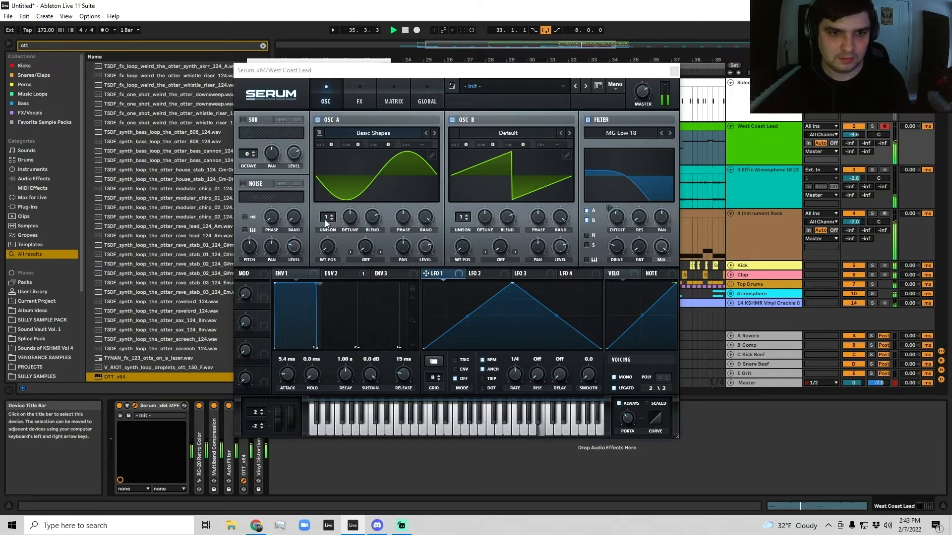
Step: Set Serum's oscillator A to 3 unison voices, check its effects page, and close the editor
scroll(326, 218, "up", 4)
scroll(326, 218, "down", 1)
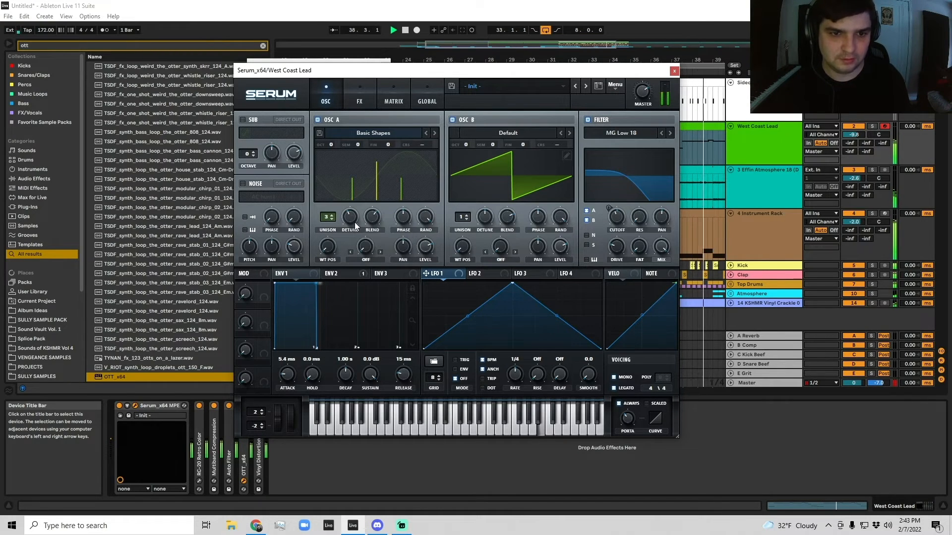
scroll(366, 226, "up", 2)
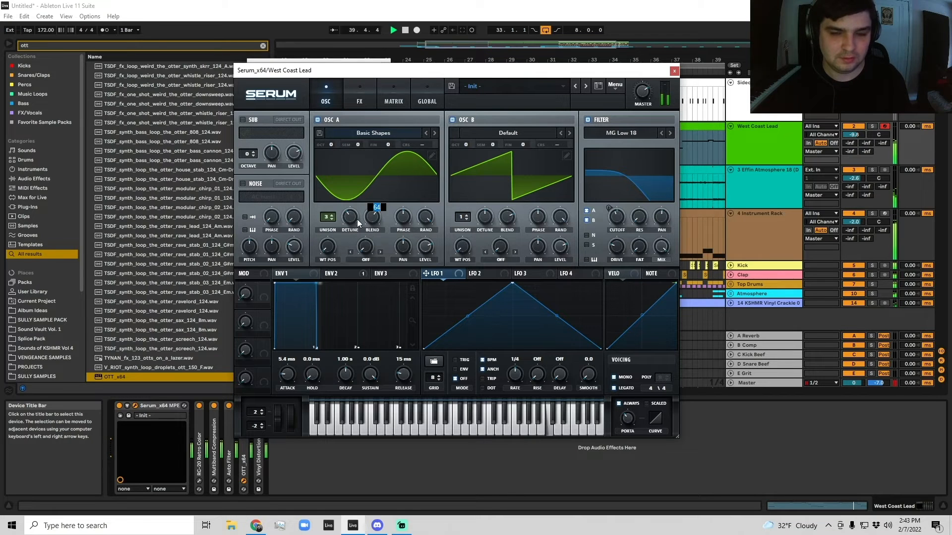
left_click(346, 101)
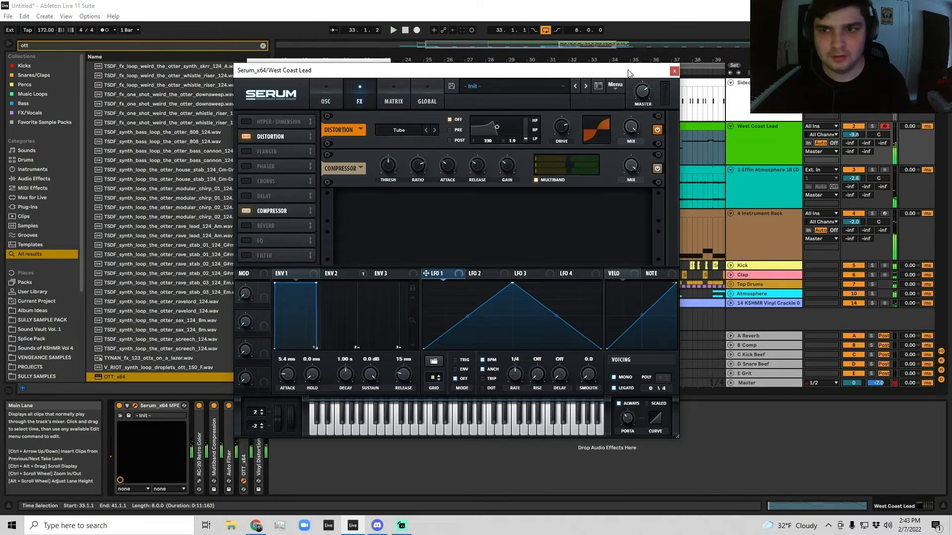
left_click(674, 71)
Step: Search the audio effects for chorus, list the Chorus-Ensemble presets, and close the OTT window
type("chorus")
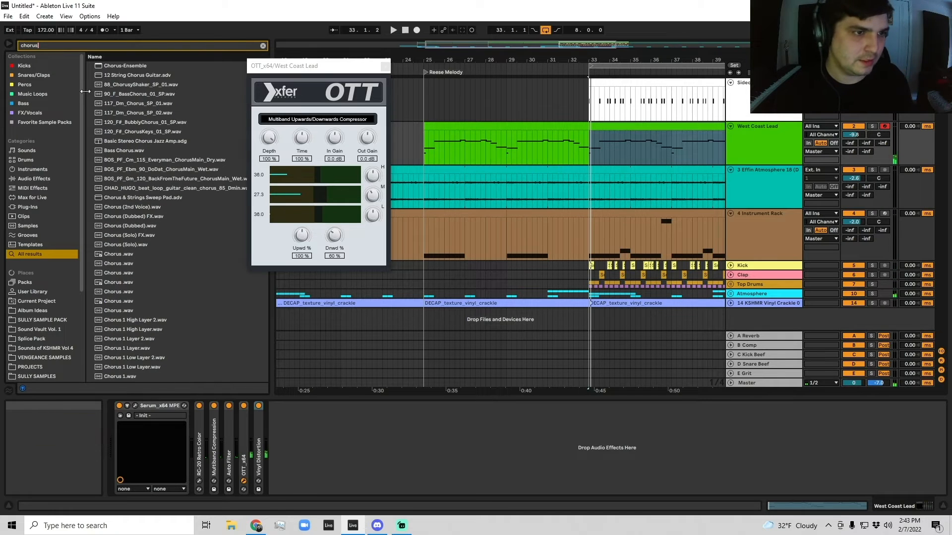
mouse_move(124, 65)
left_mouse_down()
mouse_move(159, 223)
mouse_move(250, 446)
mouse_move(202, 429)
mouse_move(119, 67)
left_mouse_up()
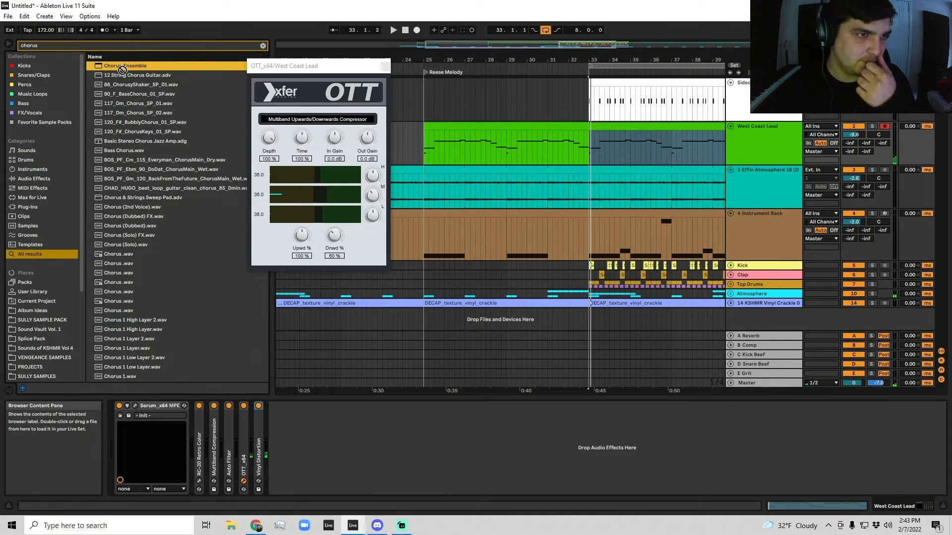
left_click(23, 207)
left_click(29, 179)
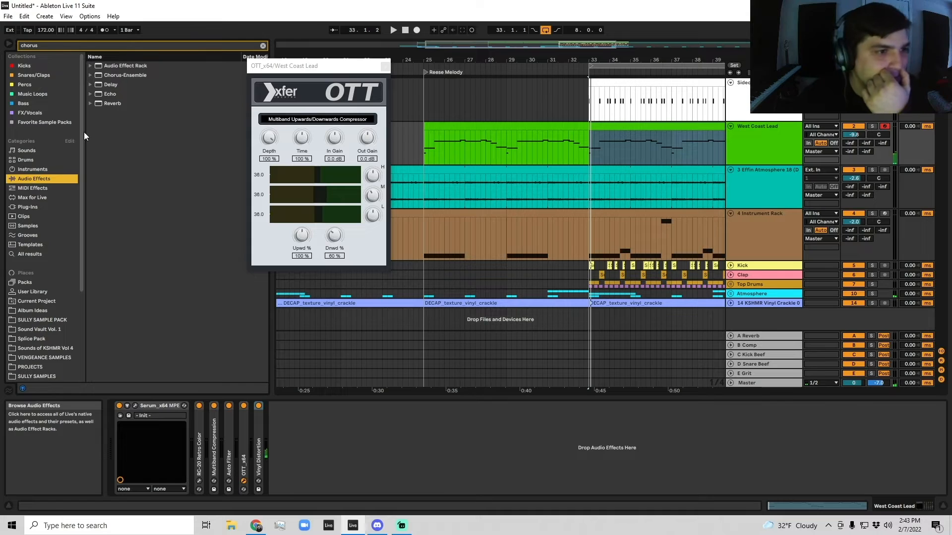
left_click(90, 75)
left_click_drag(293, 67, 374, 68)
left_click(466, 67)
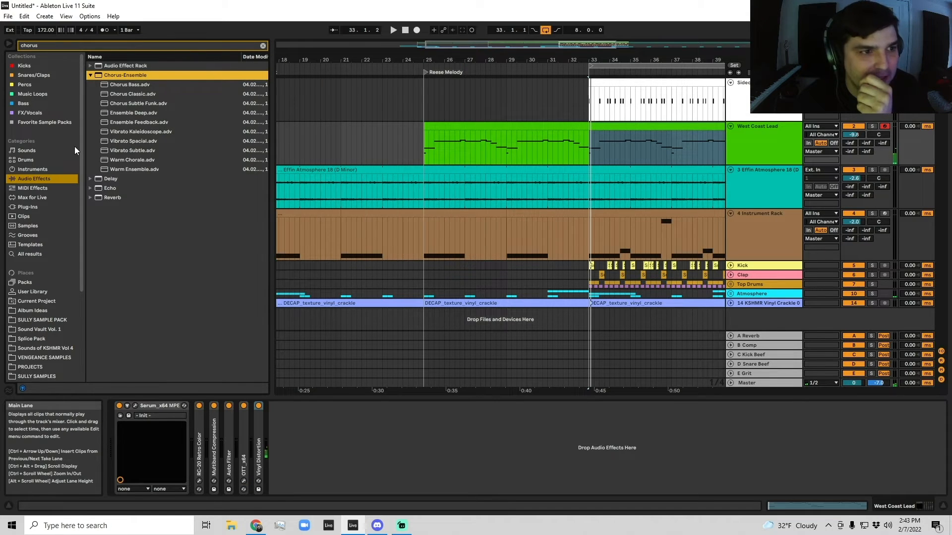
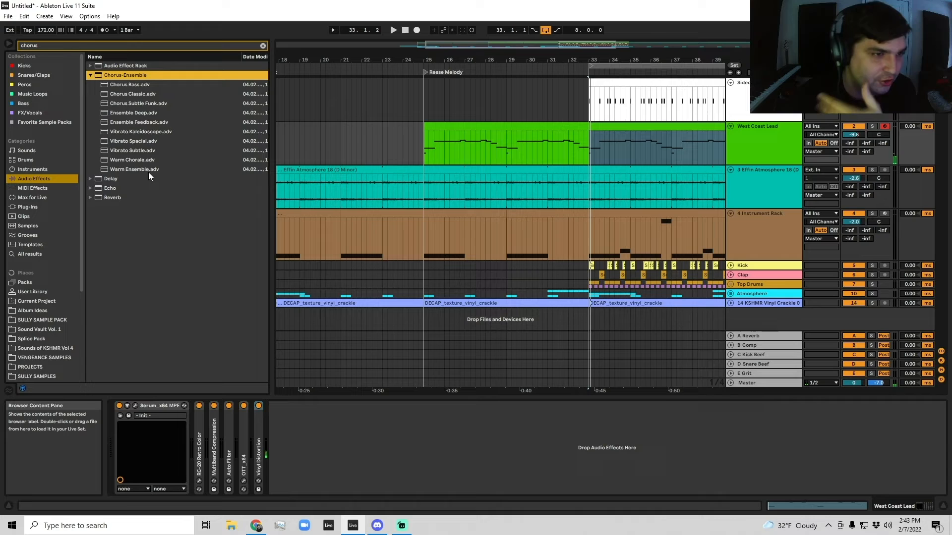
Step: Insert the Chorus Classic preset before Vinyl Distortion, set its Dry/Wet to 37% during playback, and fold the chorus and Serum devices
left_click_drag(129, 93, 247, 448)
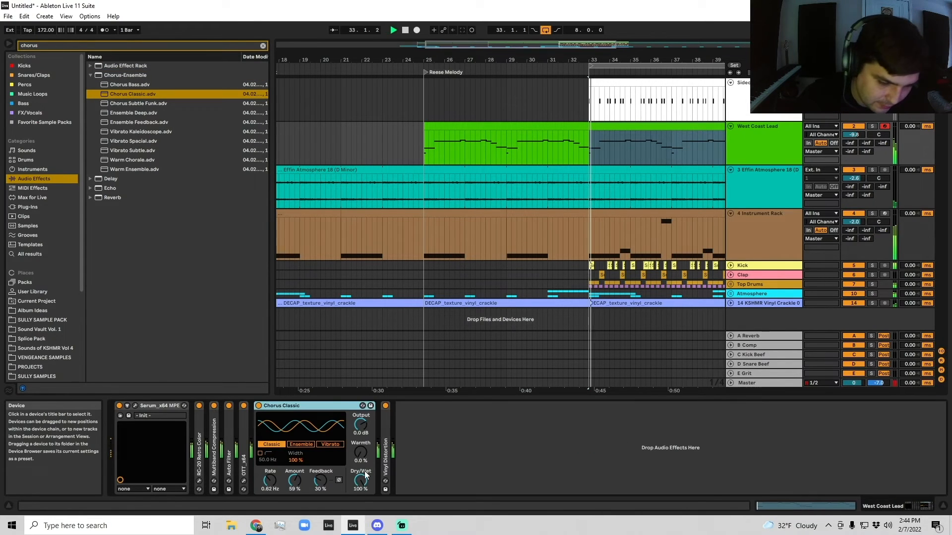
key("space")
left_click_drag(360, 480, 361, 495)
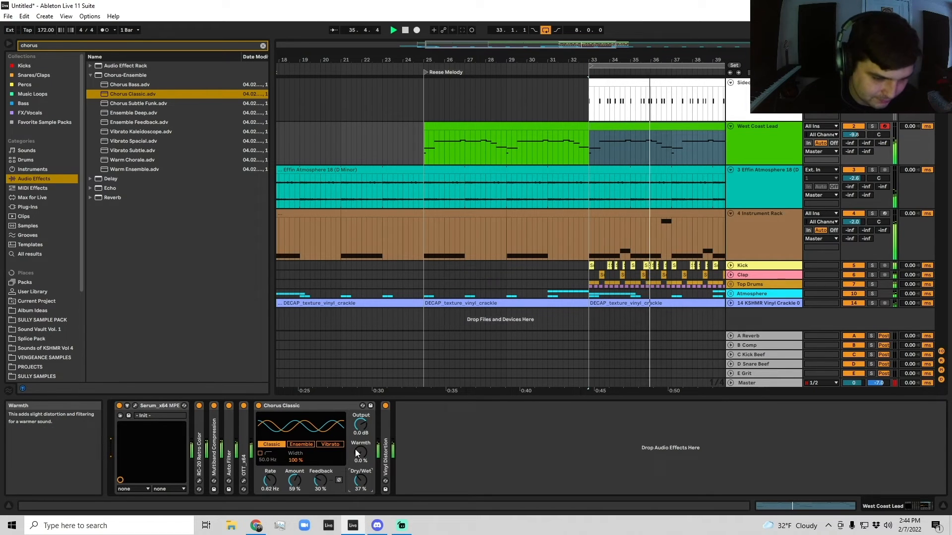
left_click(309, 410)
double_click(308, 409)
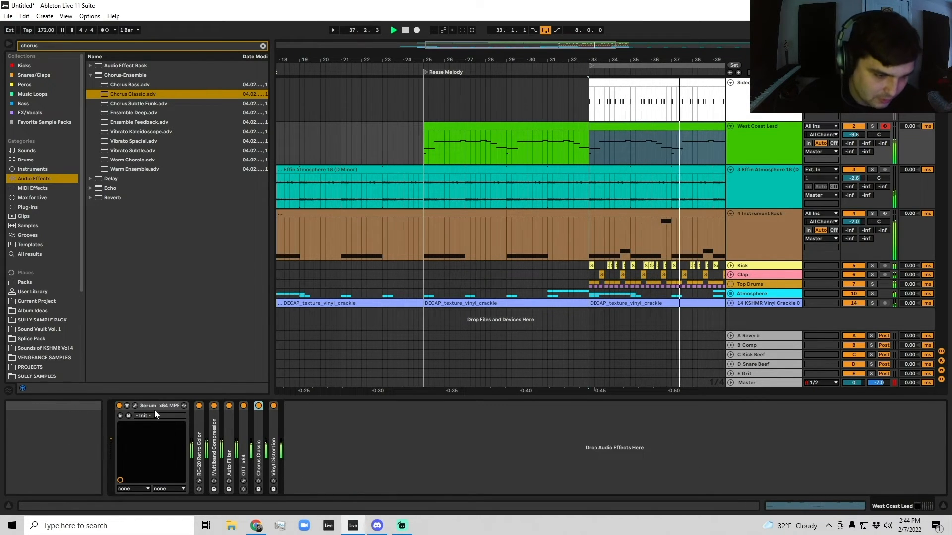
double_click(154, 407)
Step: Set the West Coast Lead's volume to -10.1 dB and its reverb send to -15 dB
left_click(742, 141)
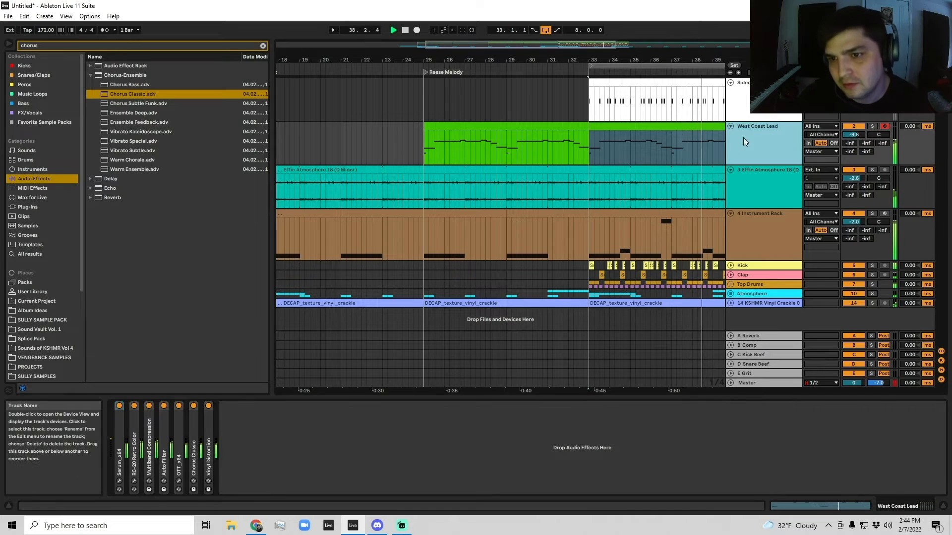
left_click(489, 142)
left_click_drag(853, 135, 849, 129)
key("Return")
Step: Fold all the tracks and play the arrangement from bar 17, under the Start marker
left_click_drag(438, 60, 438, 20)
left_click(382, 194)
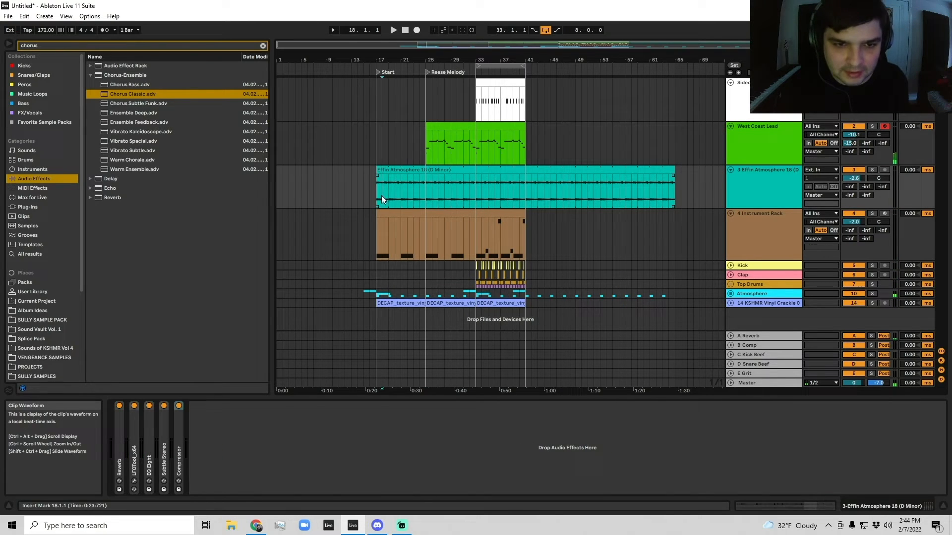
left_click(736, 254)
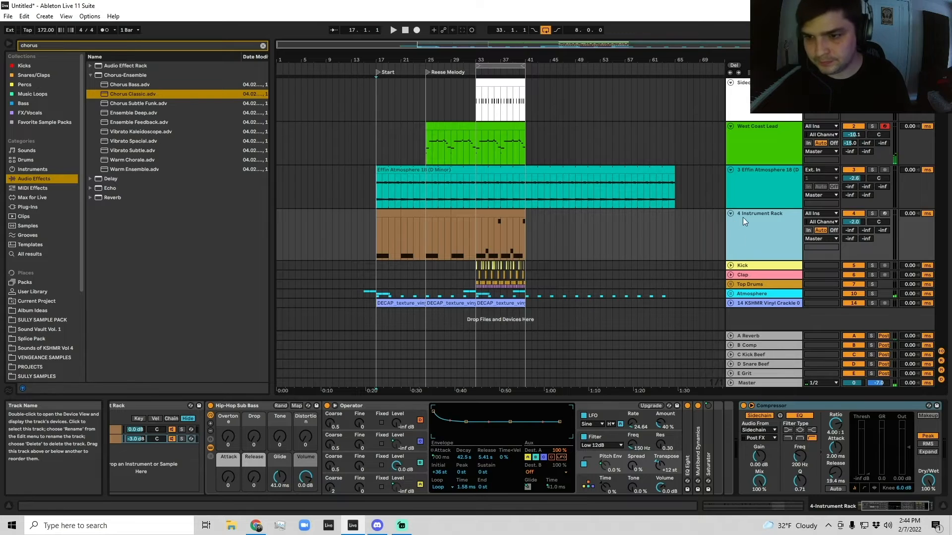
key("alt+u")
left_click(370, 141)
key("space")
key("space")
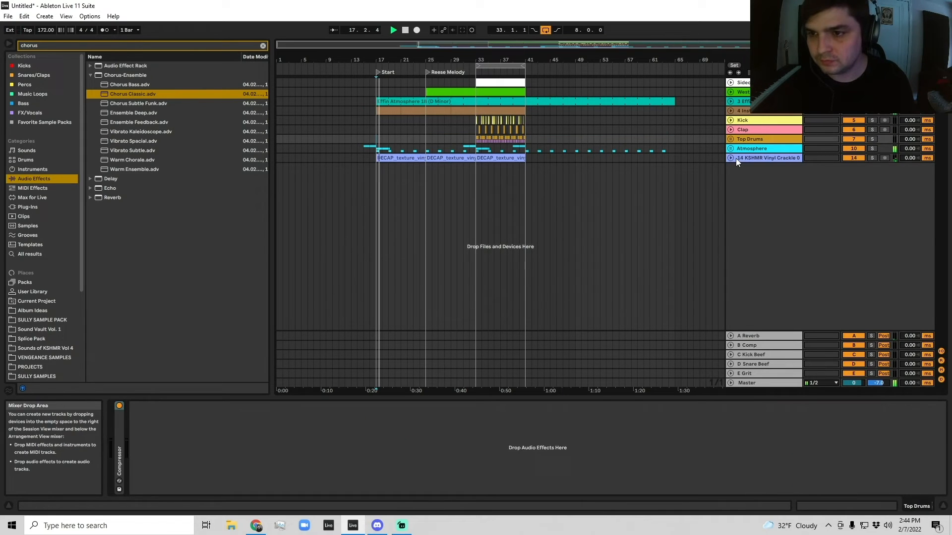
Step: Insert an audio track below the vinyl crackle track and, with the browser search cleared, select bars 17 to 41 on it
right_click(739, 159)
left_click(771, 230)
left_click(263, 45)
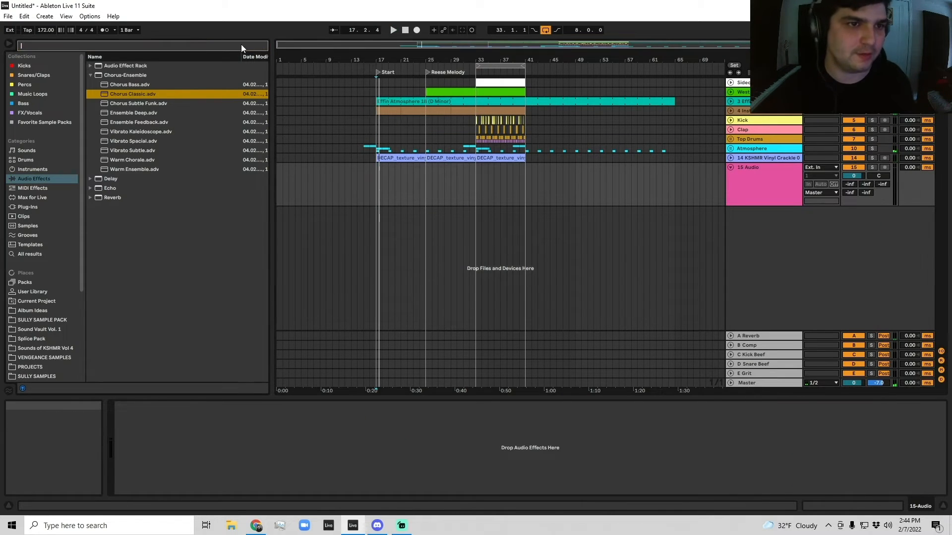
left_click(388, 189)
mouse_move(375, 192)
left_mouse_down()
mouse_move(528, 185)
mouse_move(379, 186)
left_mouse_up()
scroll(194, 236, "down", 3)
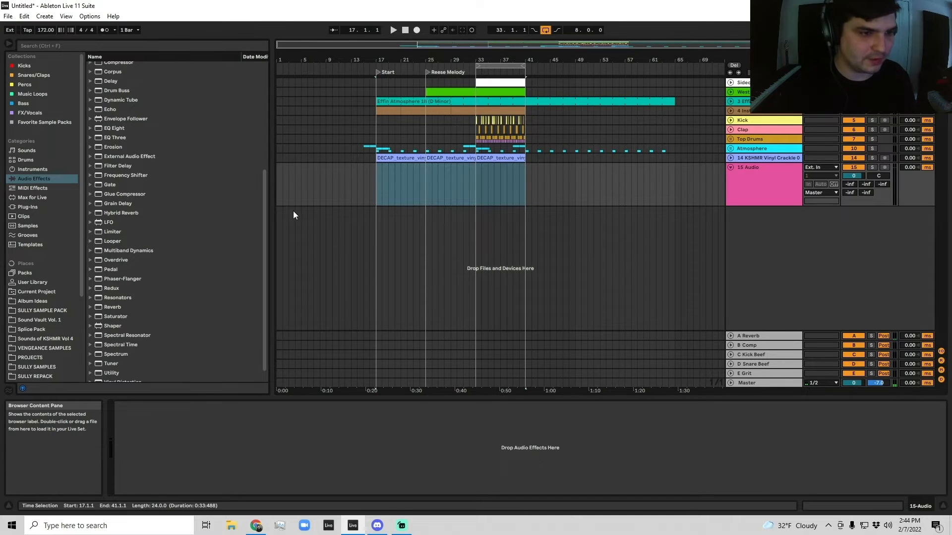
Step: Switch to Streamlabs Desktop to check the recording timer, return to Ableton Live, and reselect bars 17 to 41 on the new audio track
left_click(401, 525)
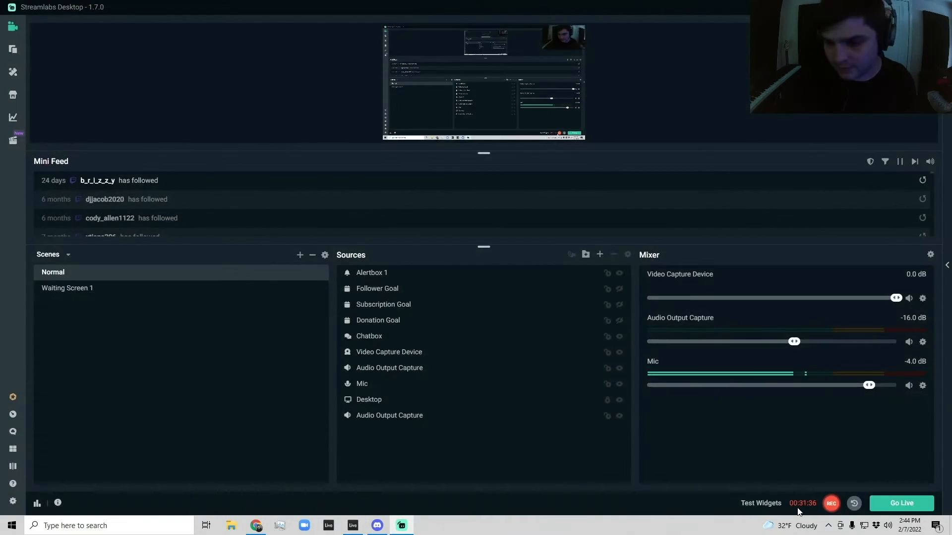
left_click(352, 525)
left_click_drag(425, 186, 382, 185)
mouse_move(382, 184)
left_mouse_down()
mouse_move(527, 183)
mouse_move(382, 191)
left_mouse_up()
mouse_move(524, 196)
left_mouse_down()
mouse_move(376, 196)
mouse_move(533, 197)
left_mouse_up()
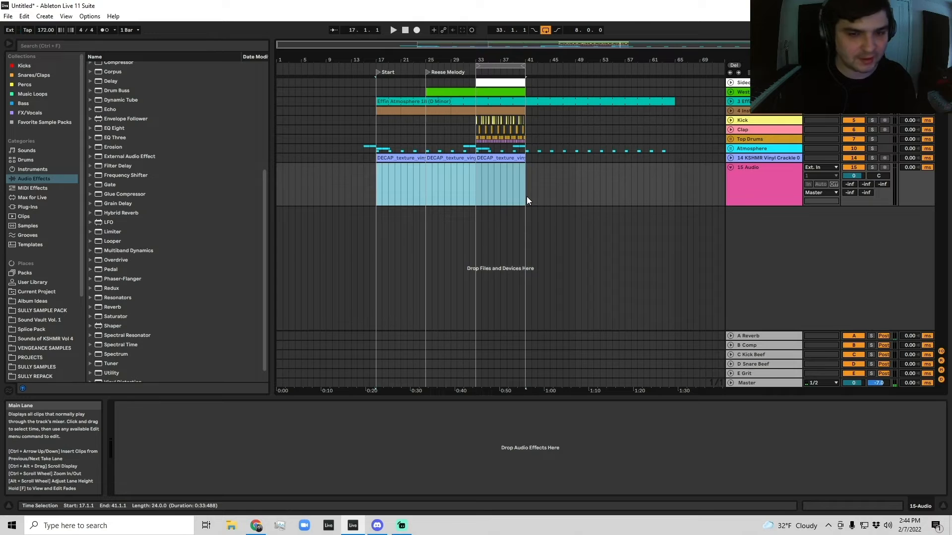
left_click(28, 46)
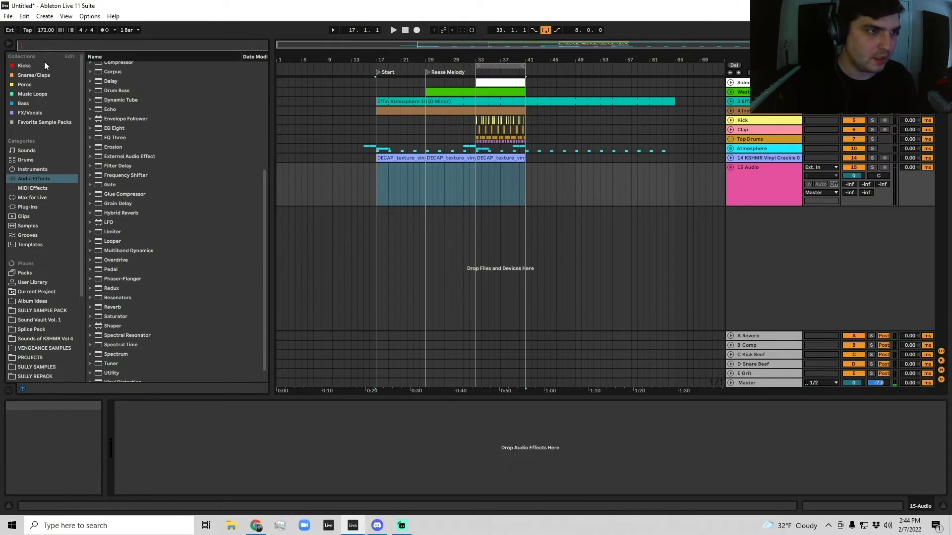
left_click_drag(370, 178, 524, 185)
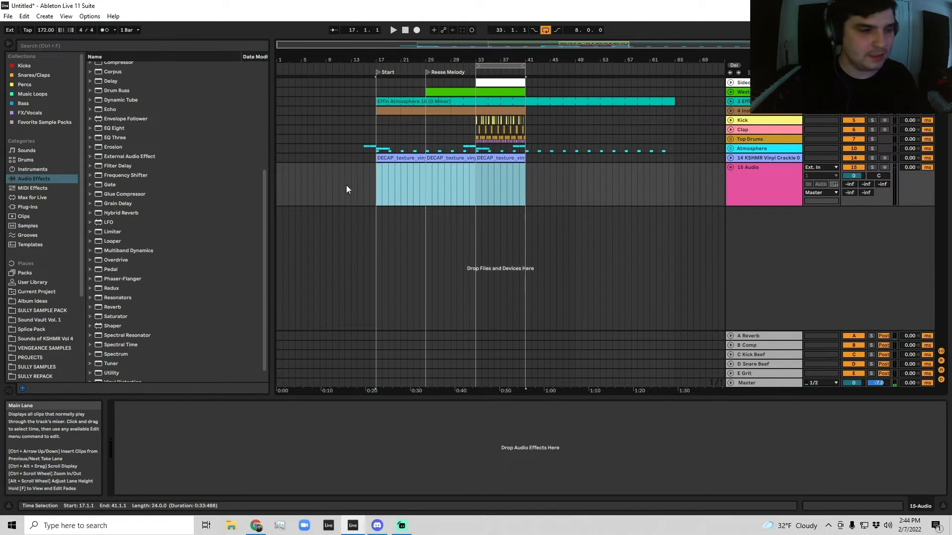
Step: Try to save the Live Set
left_click(8, 16)
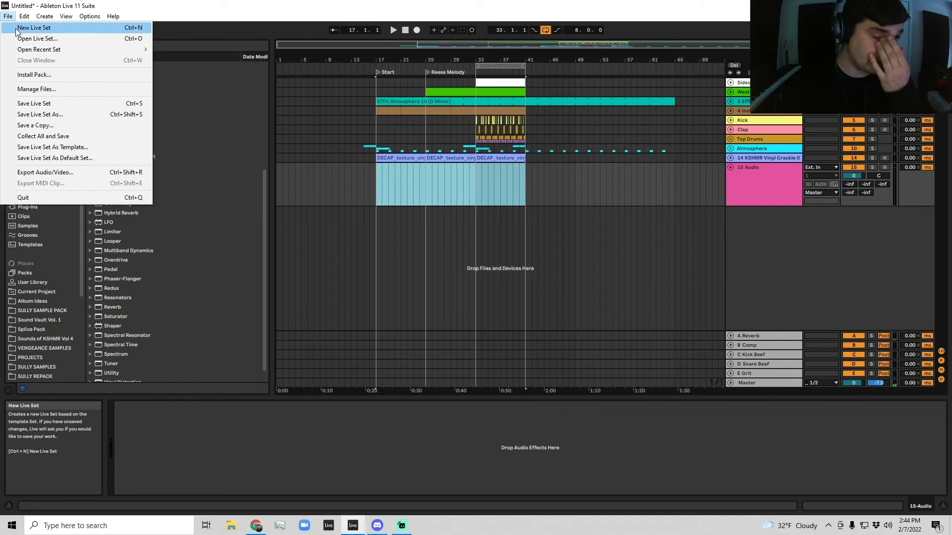
left_click(40, 114)
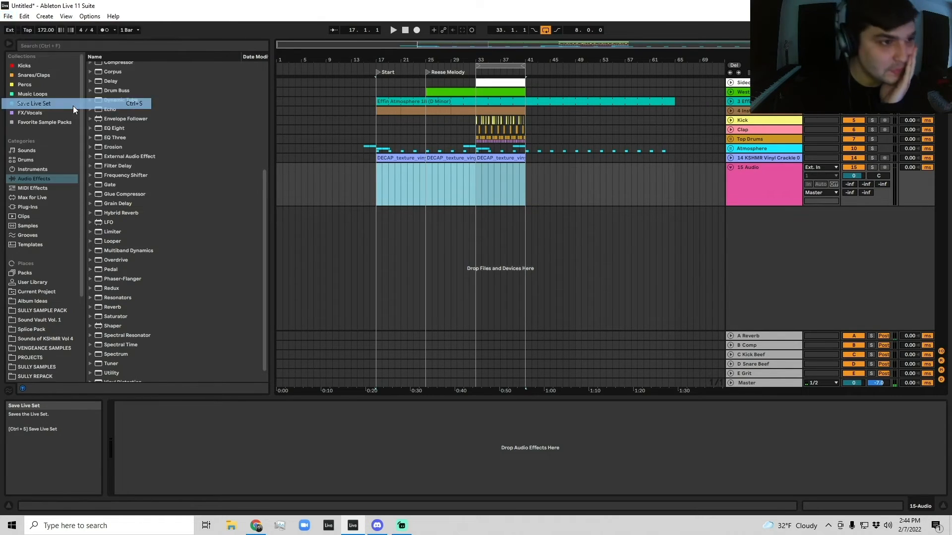
left_click(920, 494)
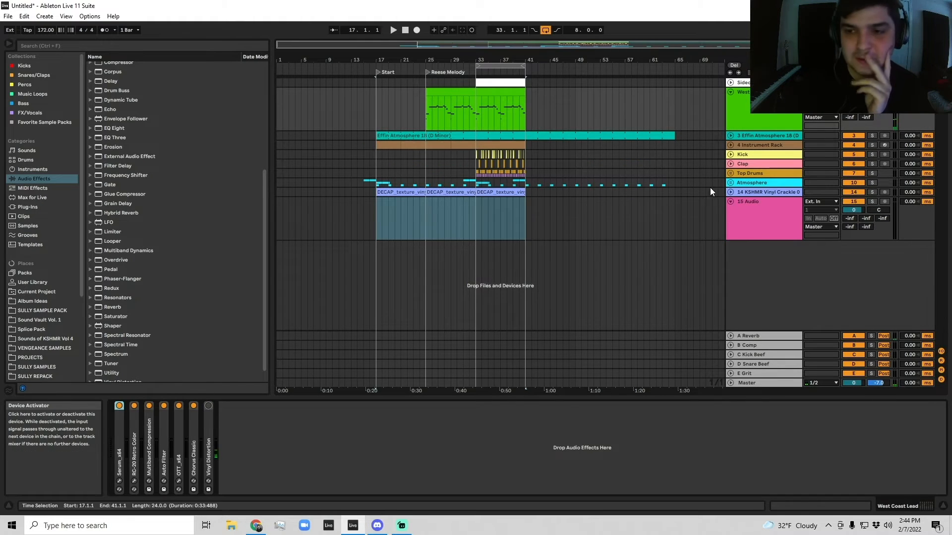
left_click(717, 192)
left_click(749, 212)
left_click(762, 124)
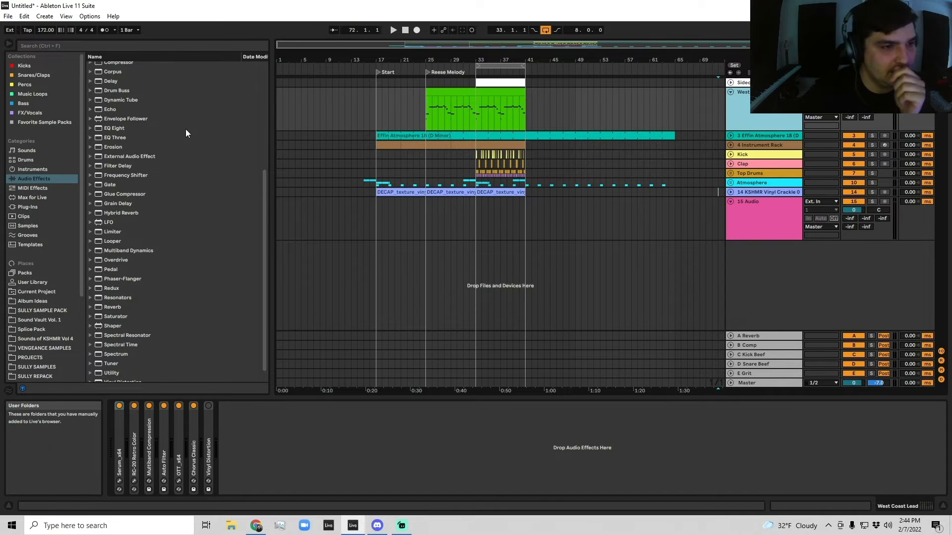
Step: Look through the SULLY SAMPLE PACK folder in the browser, including its Favorite Sample Packs subfolder
left_click(63, 44)
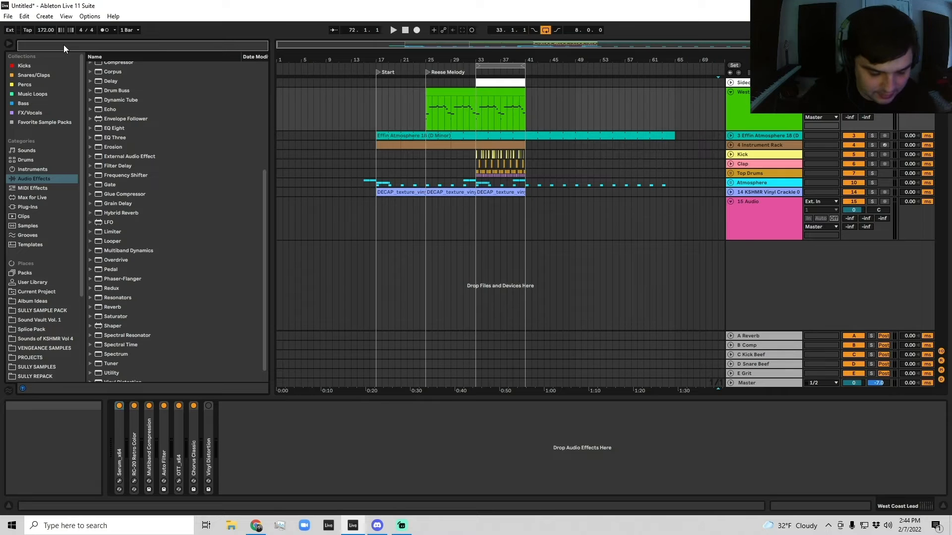
left_click(32, 312)
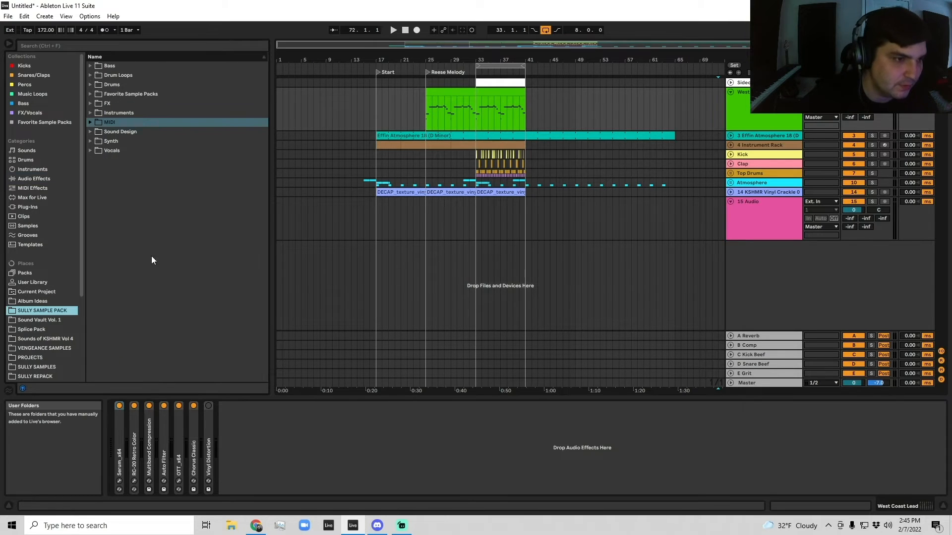
left_click(89, 93)
left_click(89, 94)
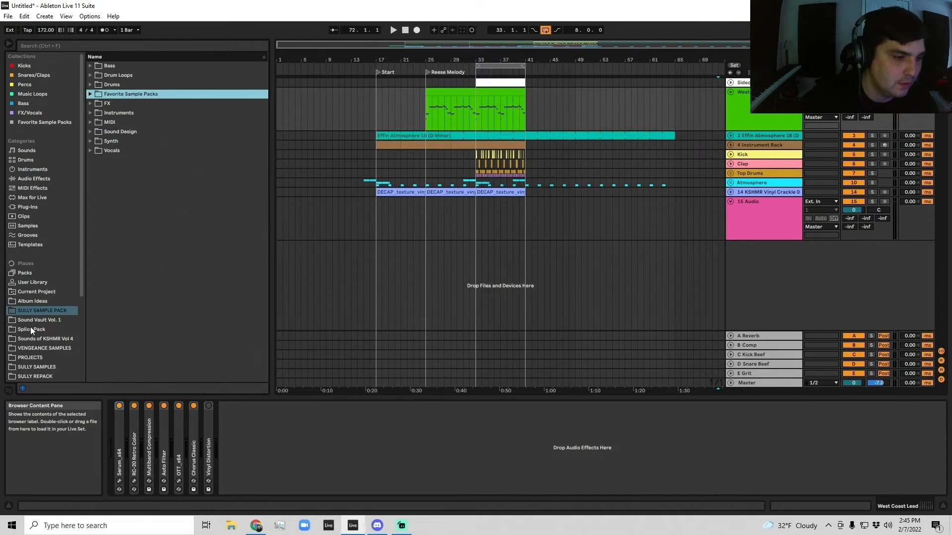
scroll(31, 331, "down", 3)
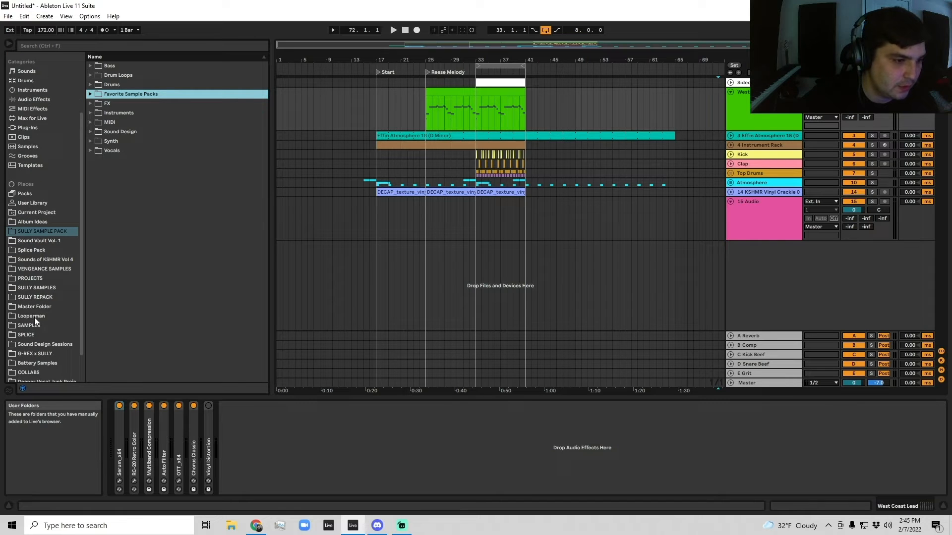
Step: Search the PROJECTS folder for alex lustig and expand the Alex Lustig Type Beat Project
scroll(34, 321, "down", 3)
left_click(34, 244)
scroll(129, 146, "down", 5)
scroll(147, 156, "up", 4)
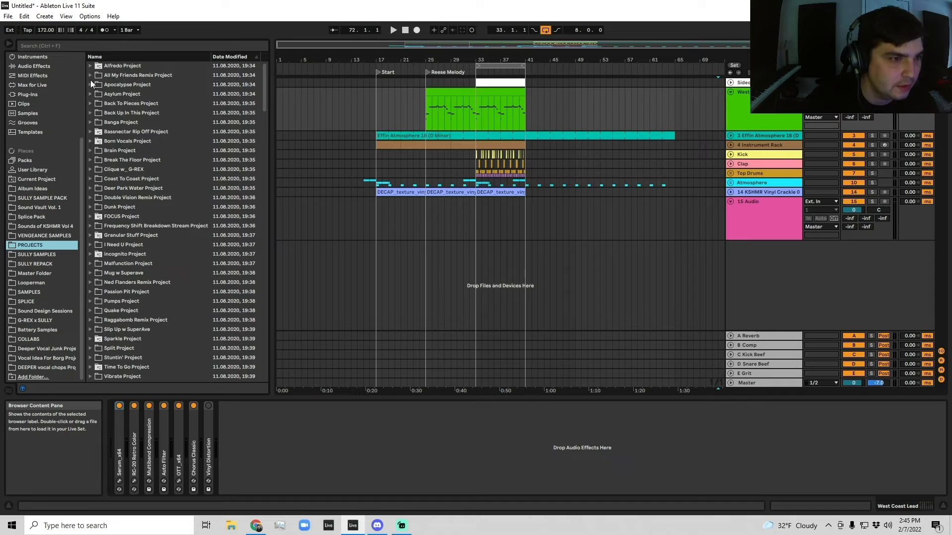
scroll(111, 120, "down", 9)
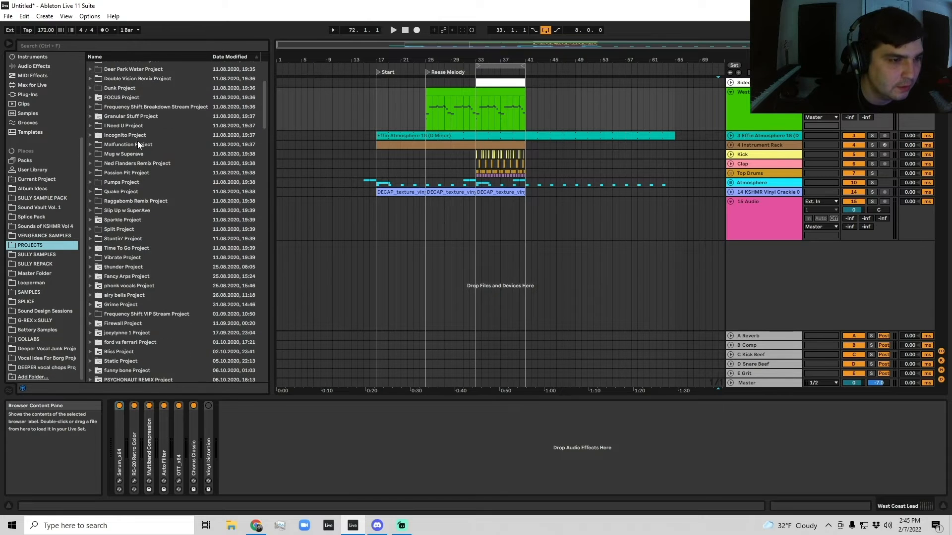
scroll(141, 139, "down", 9)
left_click(48, 45)
type("alex lustig")
left_click(91, 66)
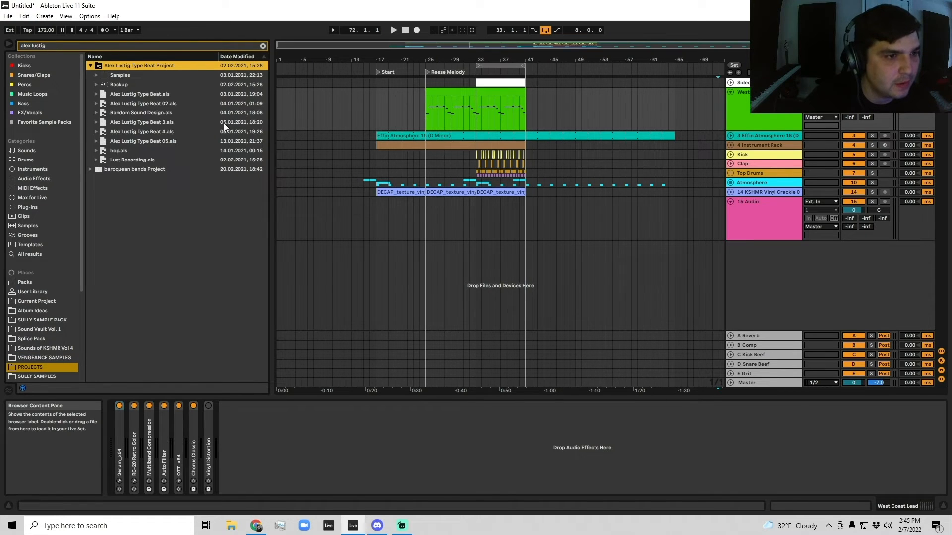
Step: Widen the browser and import the Vocal group from Lust Recording.als below the empty audio track
left_click_drag(267, 122, 303, 121)
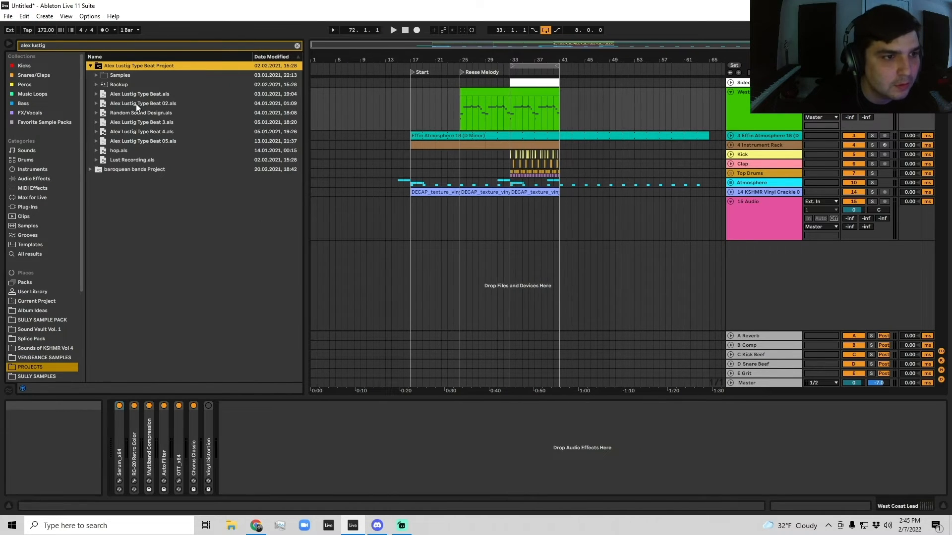
left_click(97, 94)
left_click(97, 93)
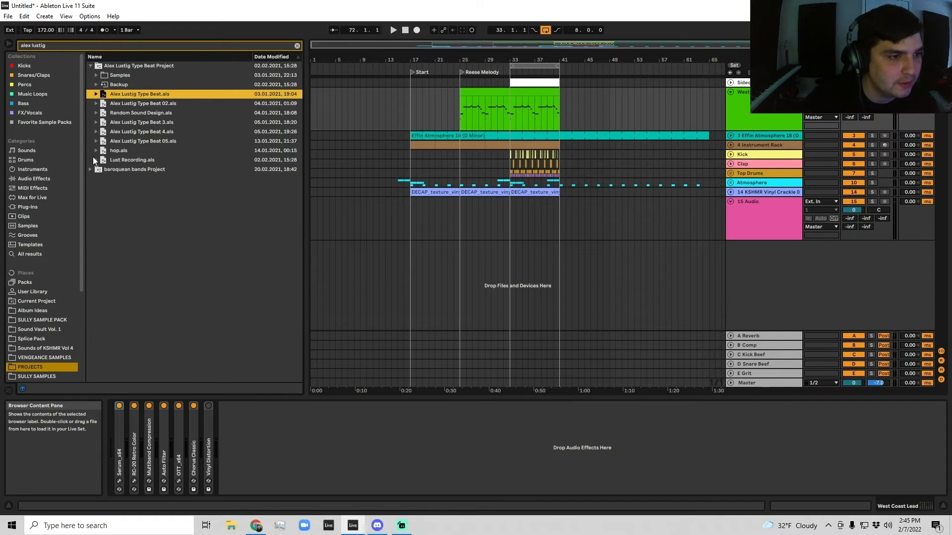
left_click(176, 160)
left_click(124, 180)
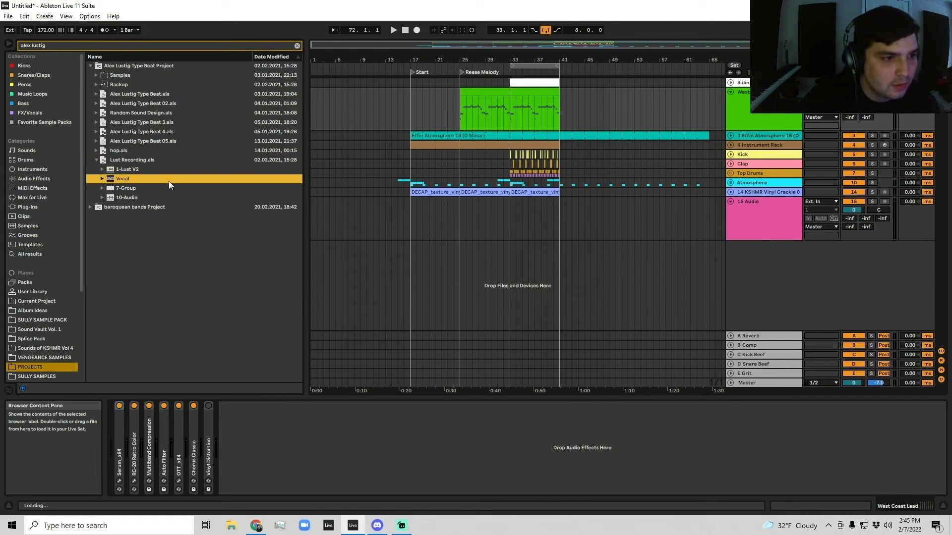
left_click_drag(500, 228, 530, 242)
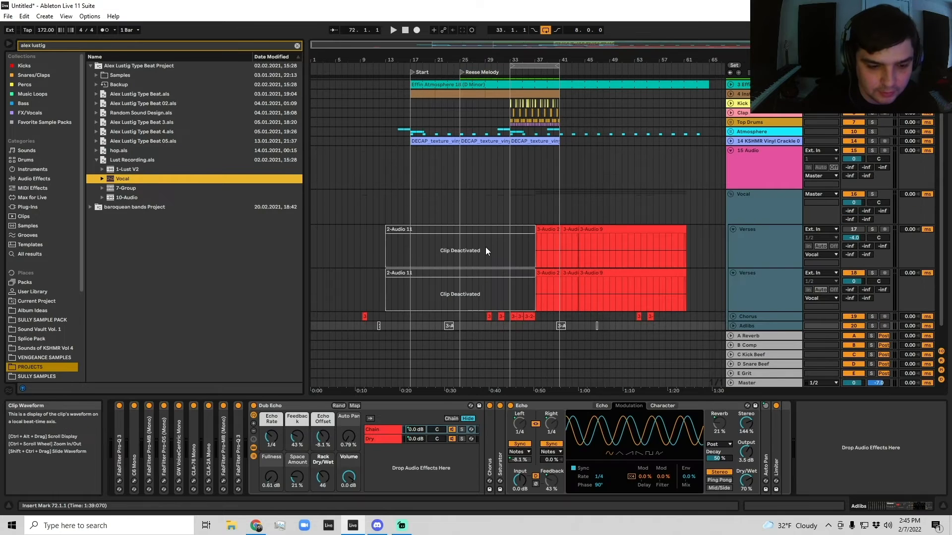
Step: Activate the deactivated clips on the imported vocal tracks, including both Verses tracks
left_click(556, 231)
left_click(491, 228)
left_click(594, 230, "shift")
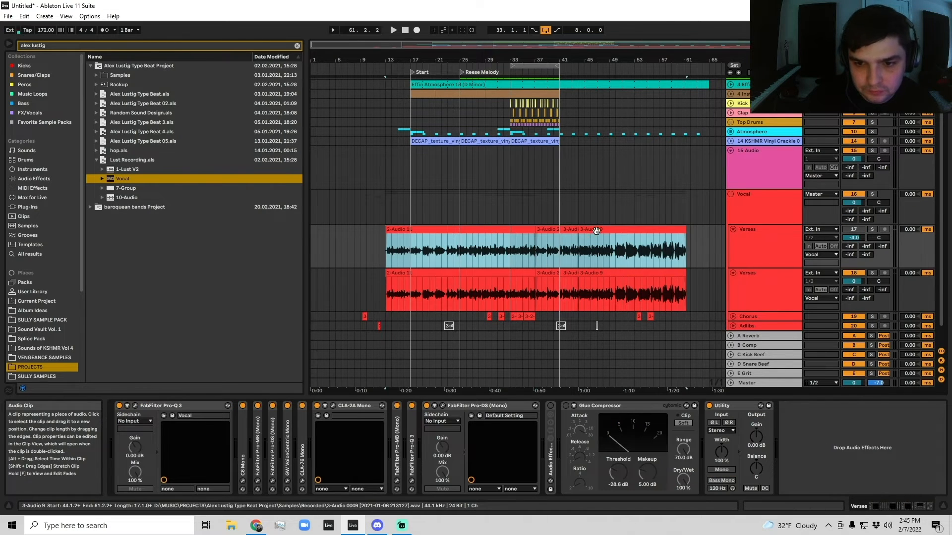
left_click(612, 274, "shift")
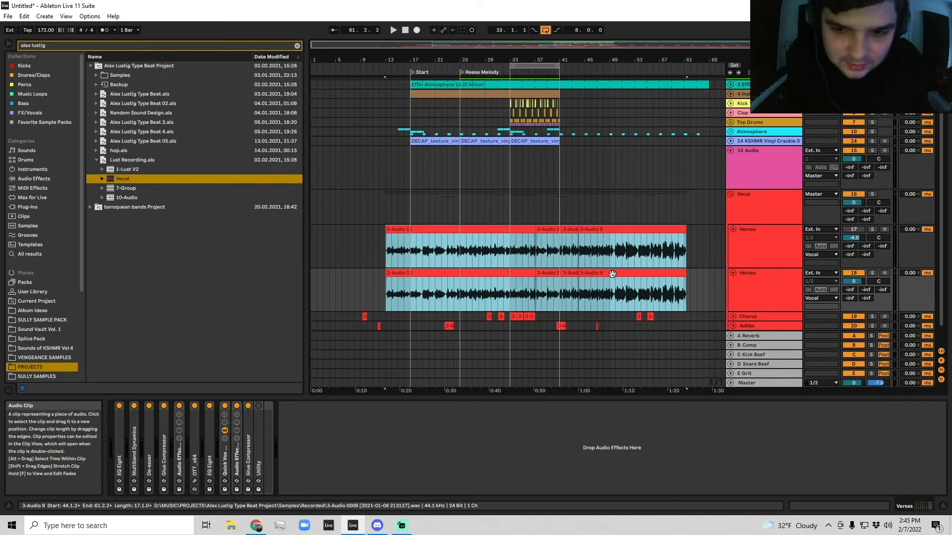
Step: Select all the clips on the upper Verses track, from bar 13 to about bar 61
left_click(761, 245)
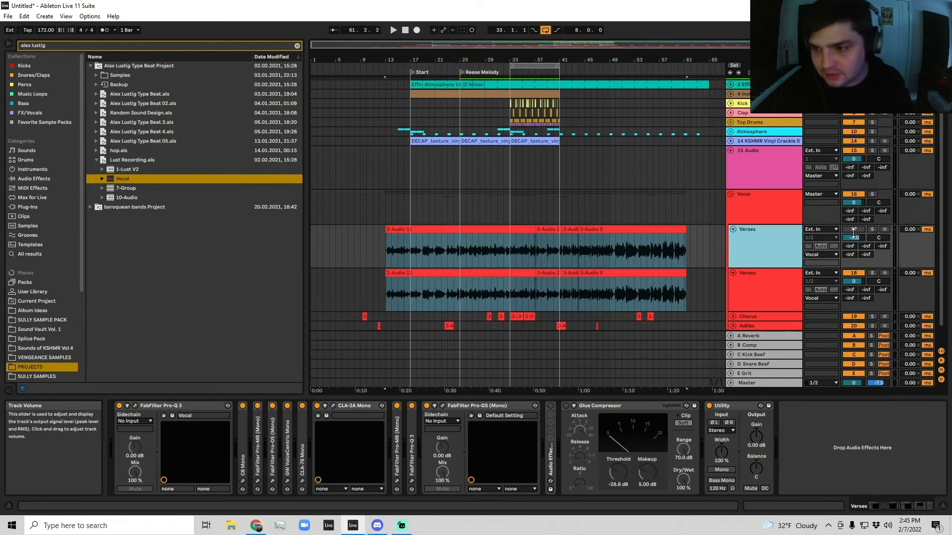
left_click(579, 233)
left_click(430, 236, "shift")
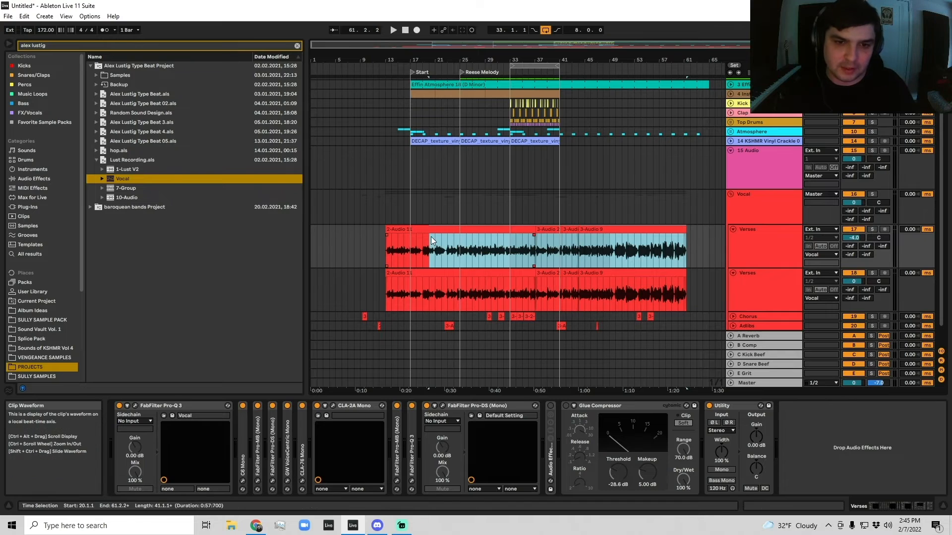
left_click(431, 231, "shift")
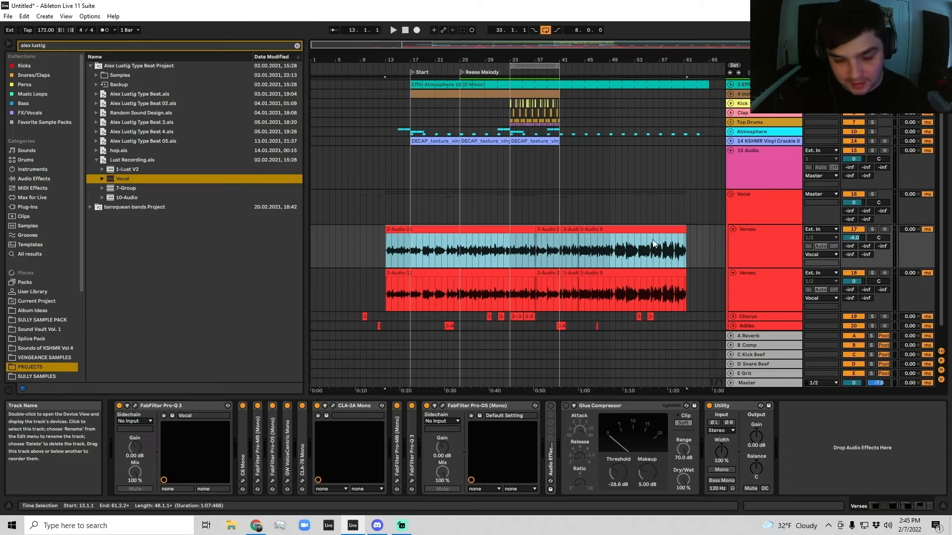
left_click(413, 230)
left_click_drag(413, 60, 421, 101)
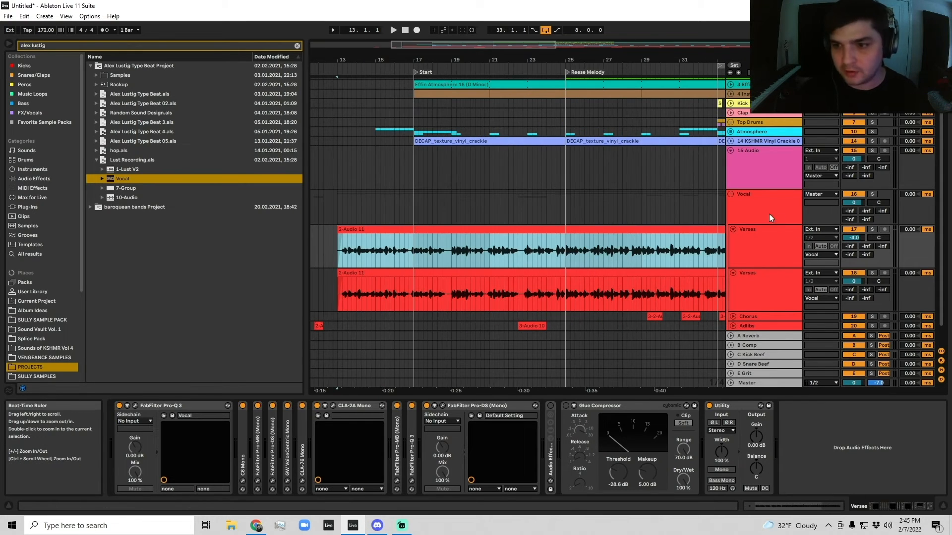
Step: Solo the Vocal group and play the upper Verses track from 16.4.1, just before the Start marker
left_click(768, 214)
left_click(873, 194)
left_click(368, 231)
left_click_drag(342, 250, 421, 254)
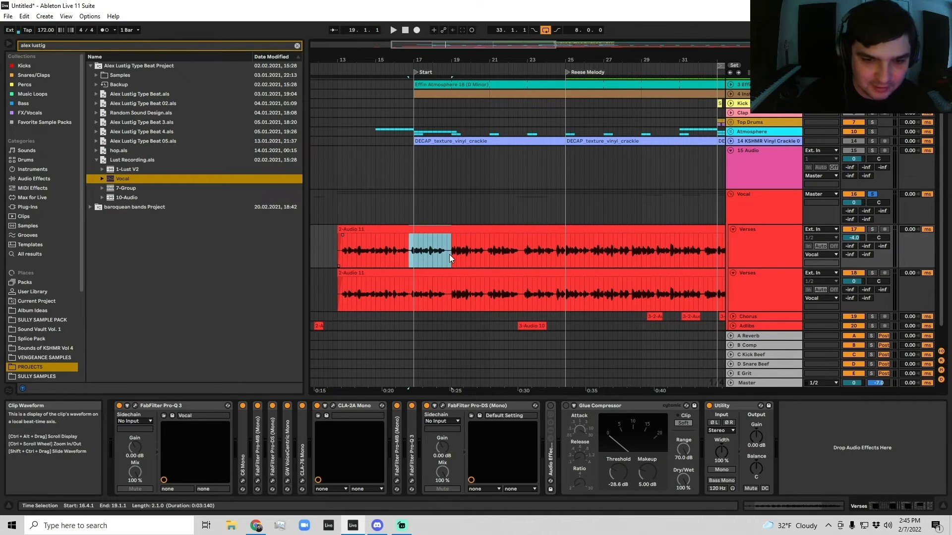
key("space")
Step: Deactivate the lower Verses track during playback
left_click_drag(380, 60, 380, 69)
left_click(383, 251)
left_click(785, 270)
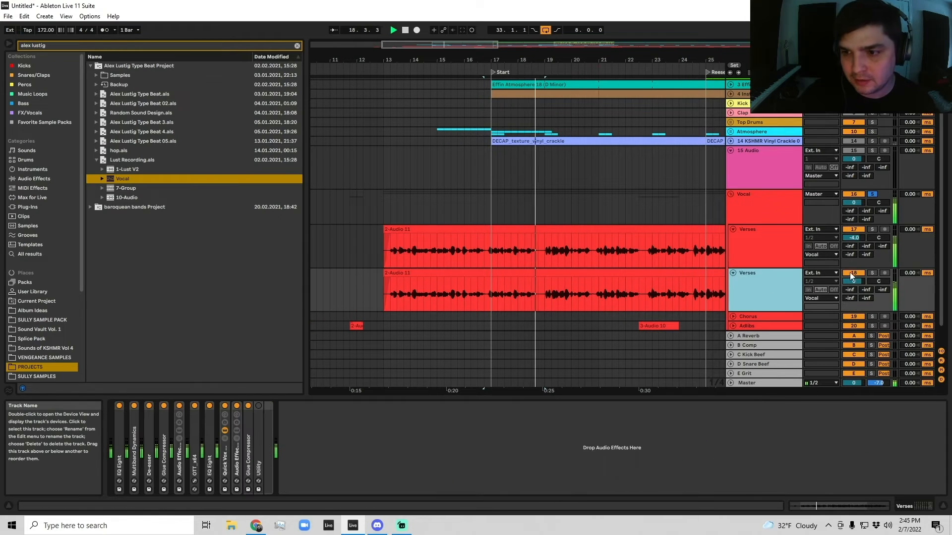
scroll(826, 269, "down", 2)
Step: Audition the opening phrase of the upper Verses clip from 13.2.1 and 13.4.3
left_click(388, 236)
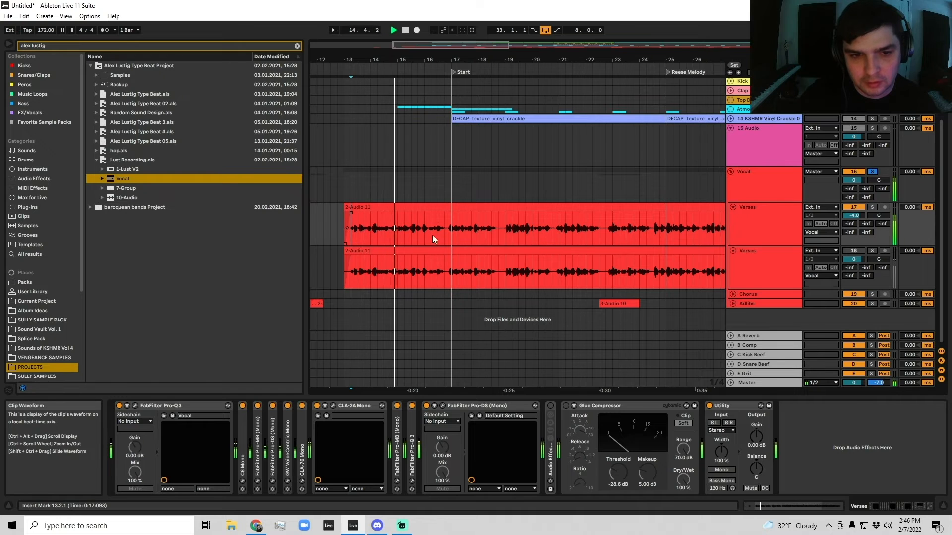
key("space")
key("space")
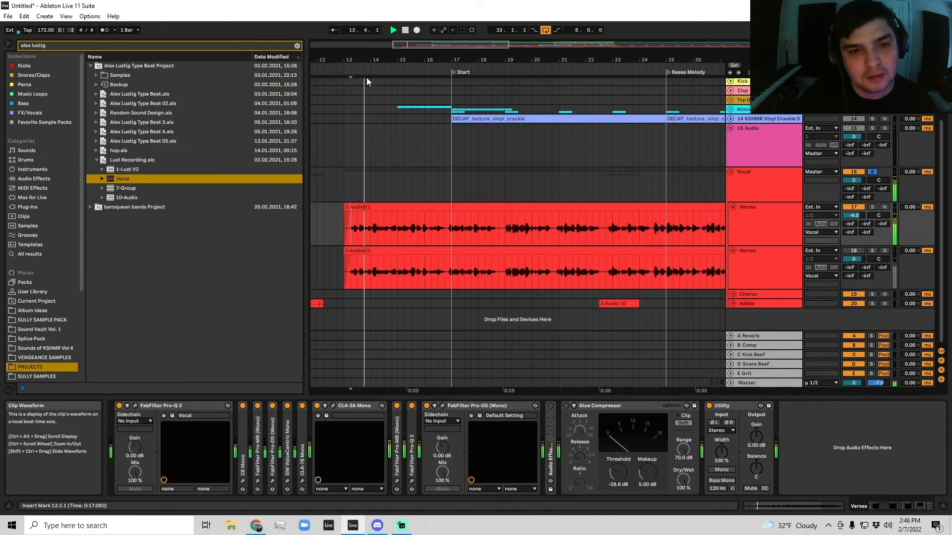
left_click_drag(367, 62, 367, 79)
key("plus")
left_click(380, 234)
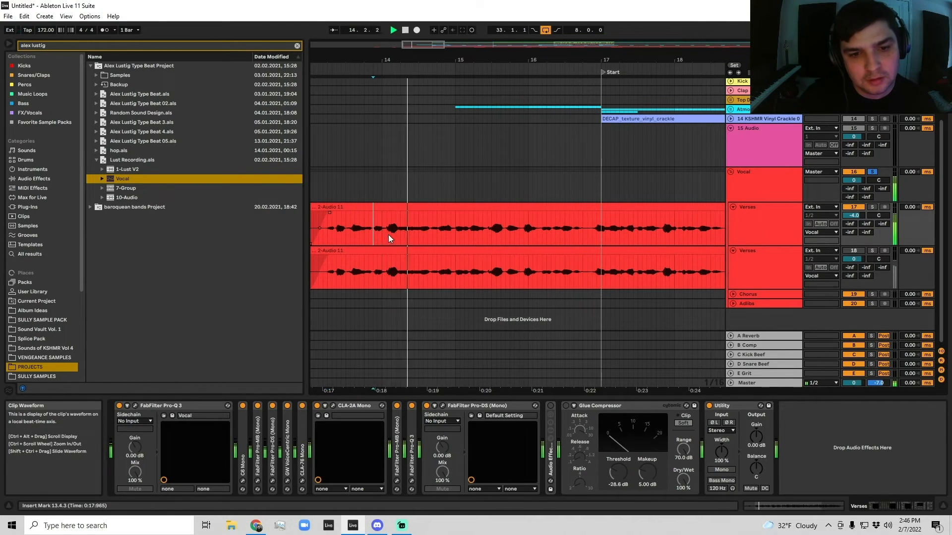
Step: Delete the opening of the upper Verses clip from 13.1.1 to 13.4.1 and select the remaining clip
left_click_drag(365, 235, 310, 233)
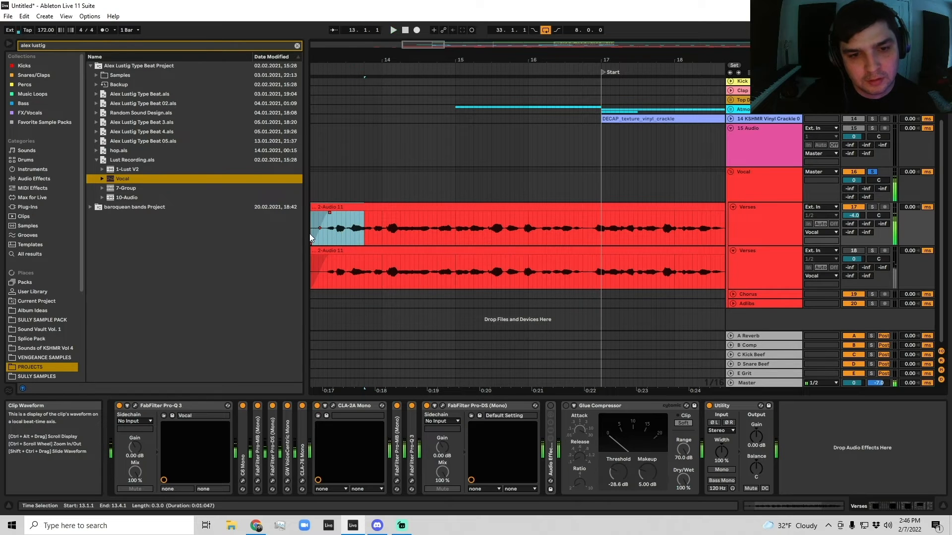
key("End")
key("minus")
key("minus")
key("minus")
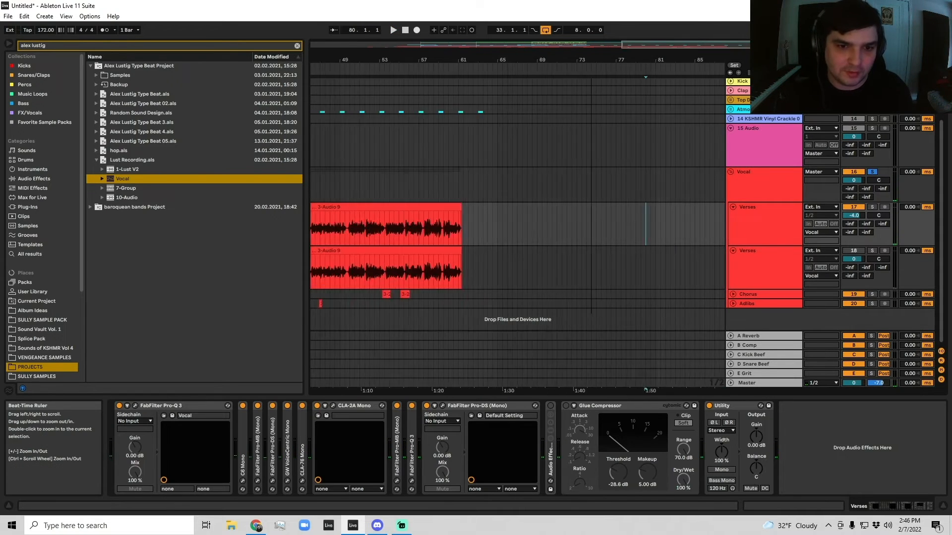
key("z")
left_click(630, 218)
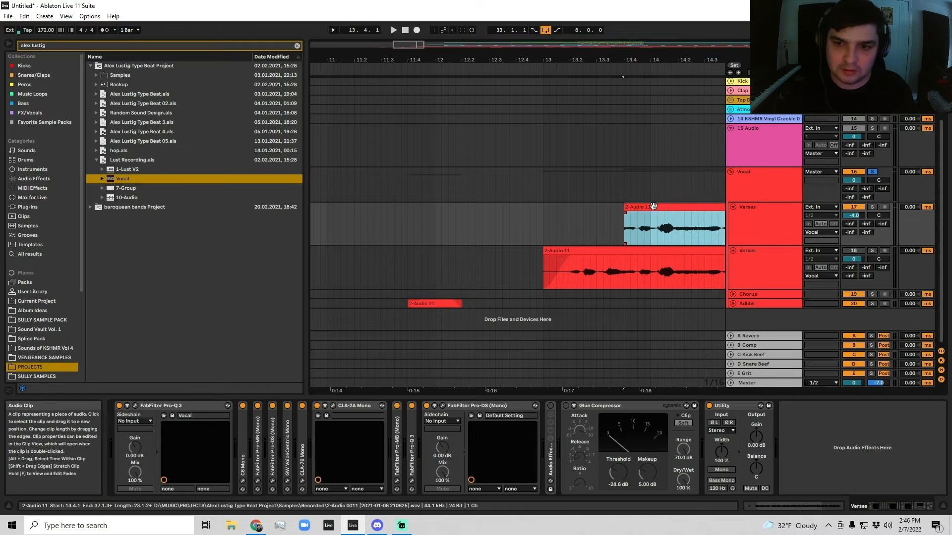
Step: Audition the upper Verses clip from 13.4.1
key("space")
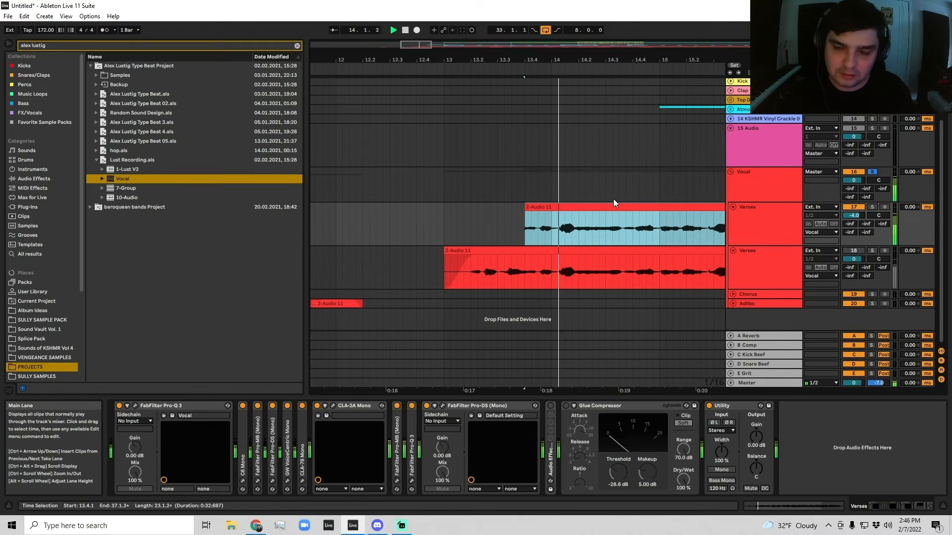
left_click(527, 215)
left_click(531, 218)
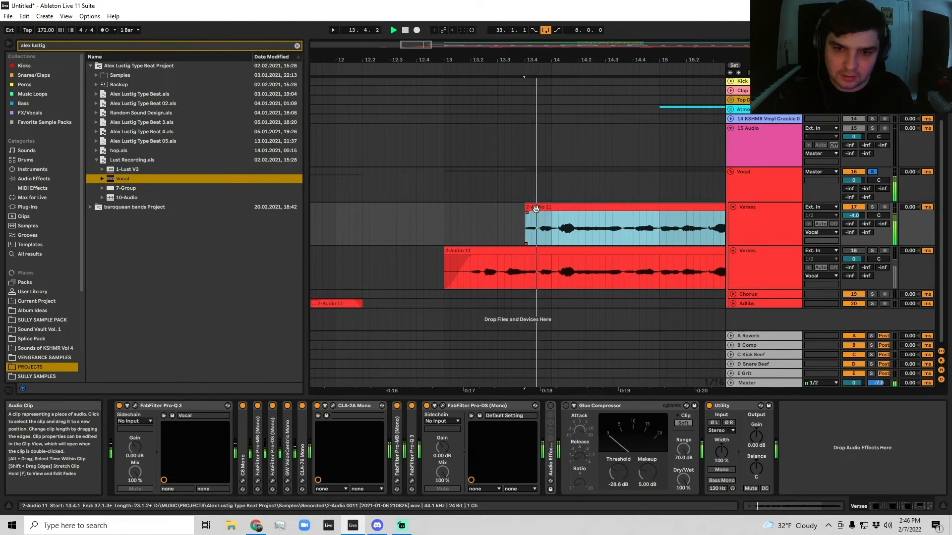
key("space")
Step: Delete the upper Verses clip's audio after the opening phrase and trim the remaining clip's end to just after 14.4.1
left_click_drag(540, 229, 570, 224)
key("Delete")
left_click(573, 207)
key("Delete")
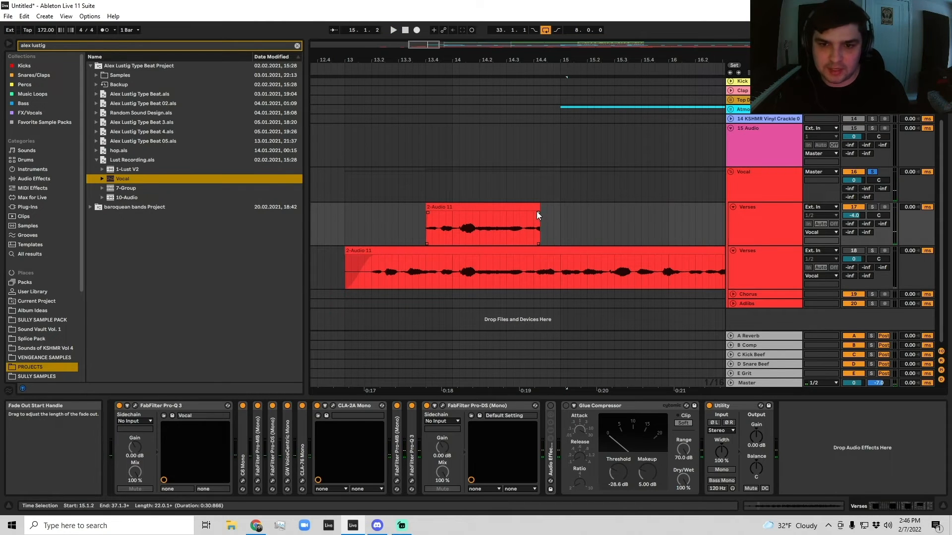
left_click(534, 207)
left_click(537, 245)
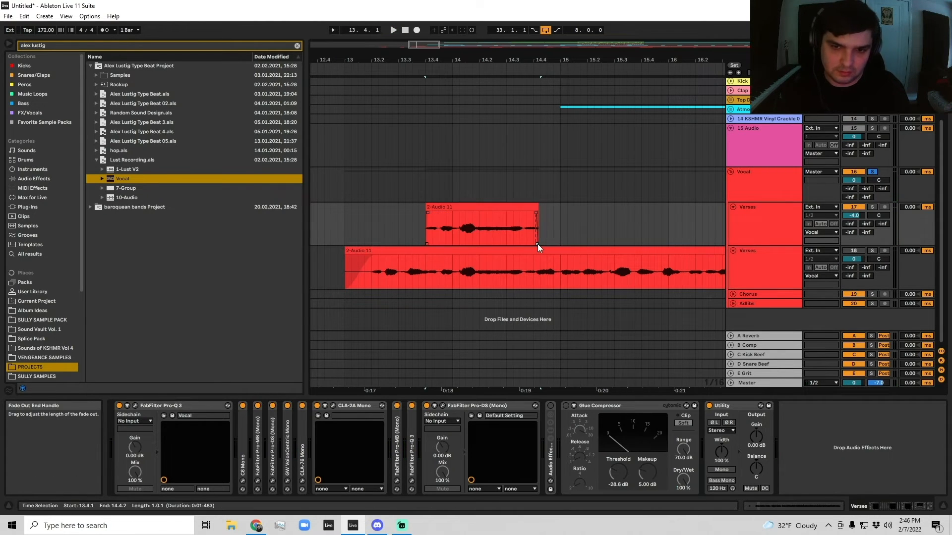
left_click(525, 207)
Step: Delete the lower Verses track from the Vocal group
left_click(763, 221)
left_click(746, 249)
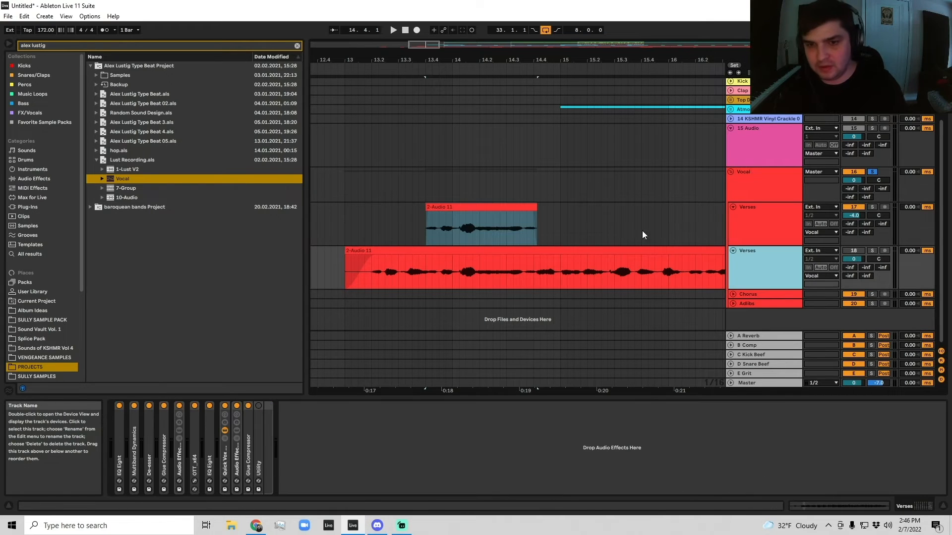
key("Delete")
left_click(745, 180)
Step: Collapse the open devices on the remaining Verses track and delete its Audio Effect Rack and Glue Compressor
left_click(496, 207)
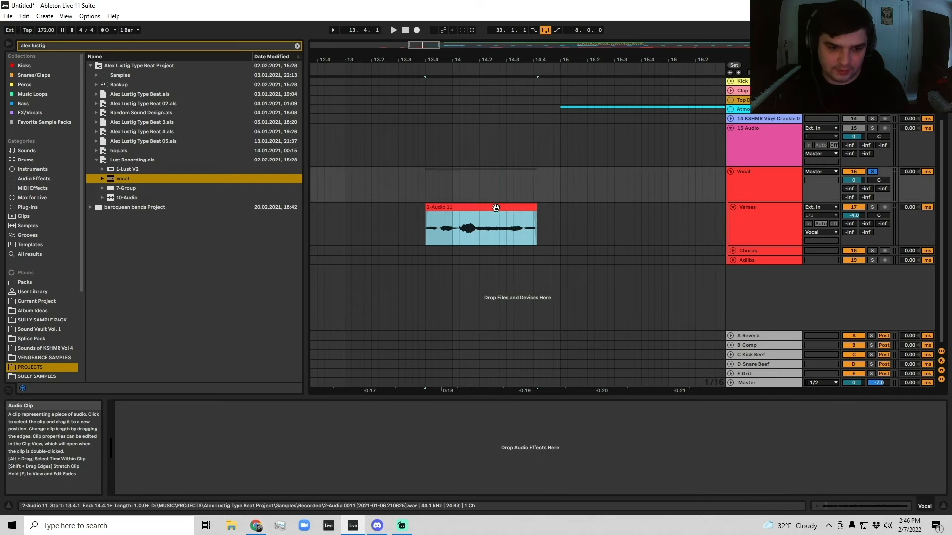
double_click(347, 406)
double_click(406, 406)
double_click(423, 406)
double_click(423, 407)
left_click(376, 461)
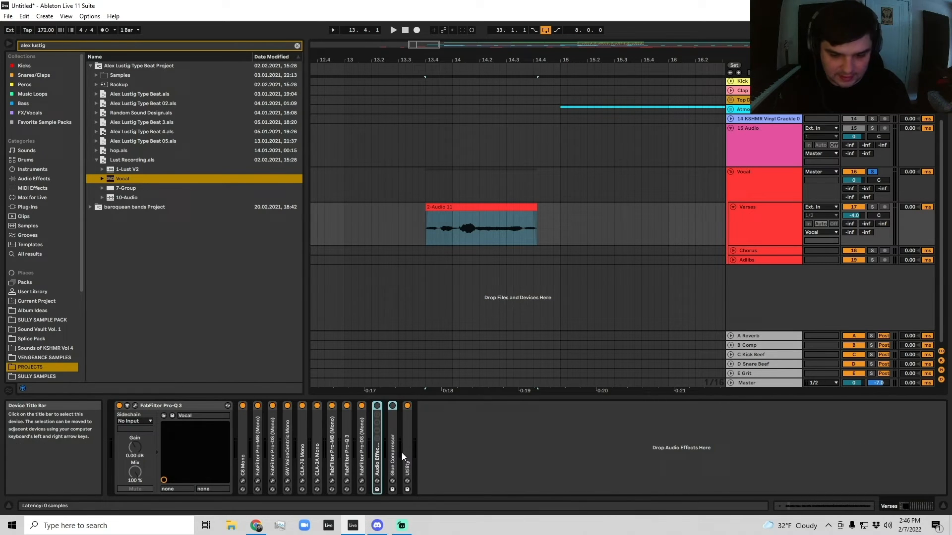
key("Delete")
double_click(174, 405)
Step: Freeze the Verses track and flatten it to audio, clearing the browser search in between
right_click(739, 227)
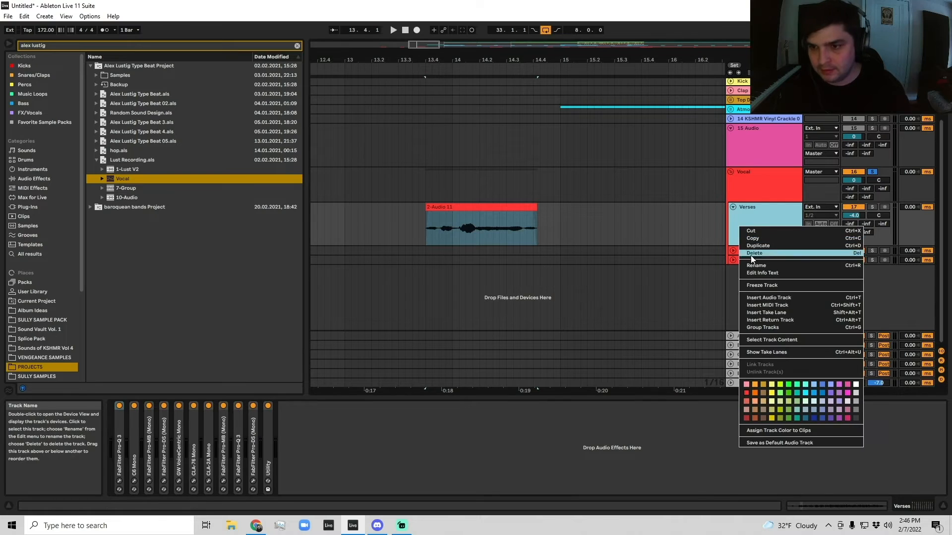
left_click(753, 287)
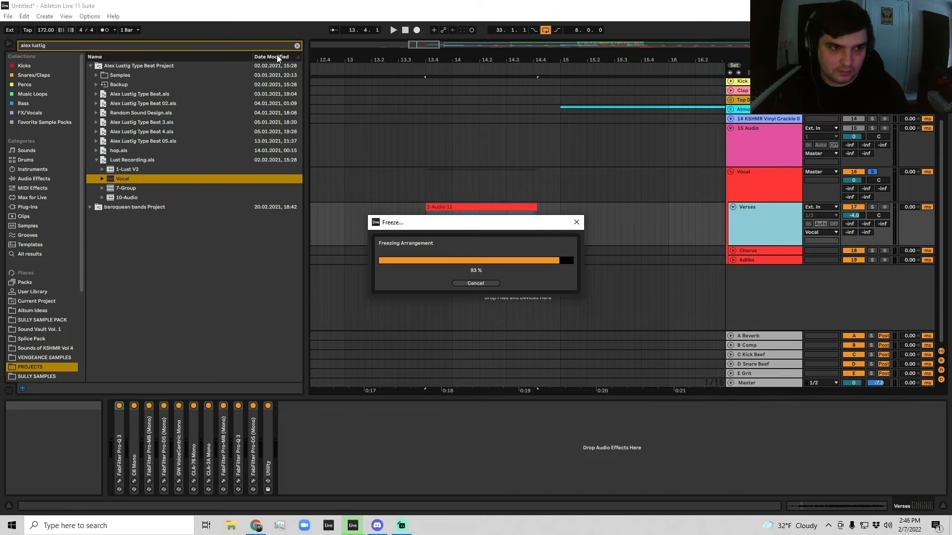
right_click(276, 55)
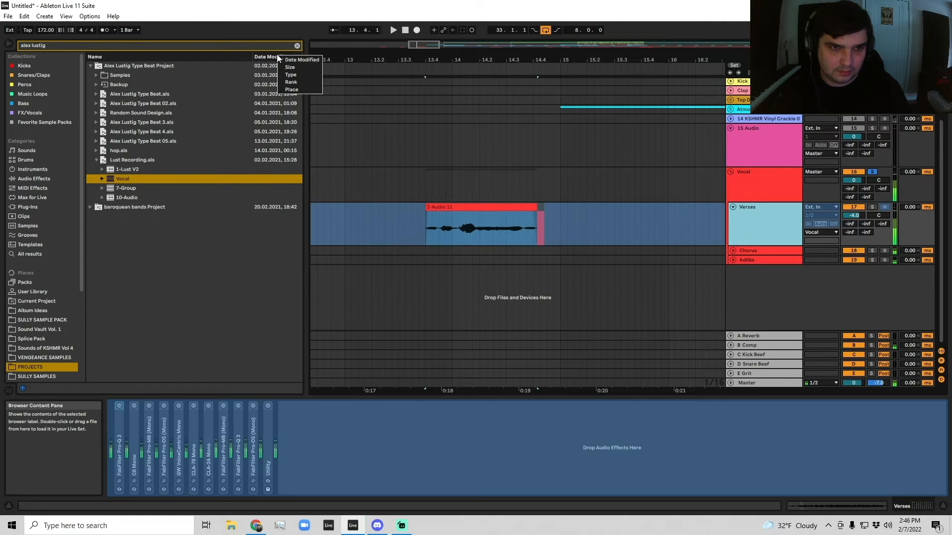
left_click(297, 45)
left_click(473, 212)
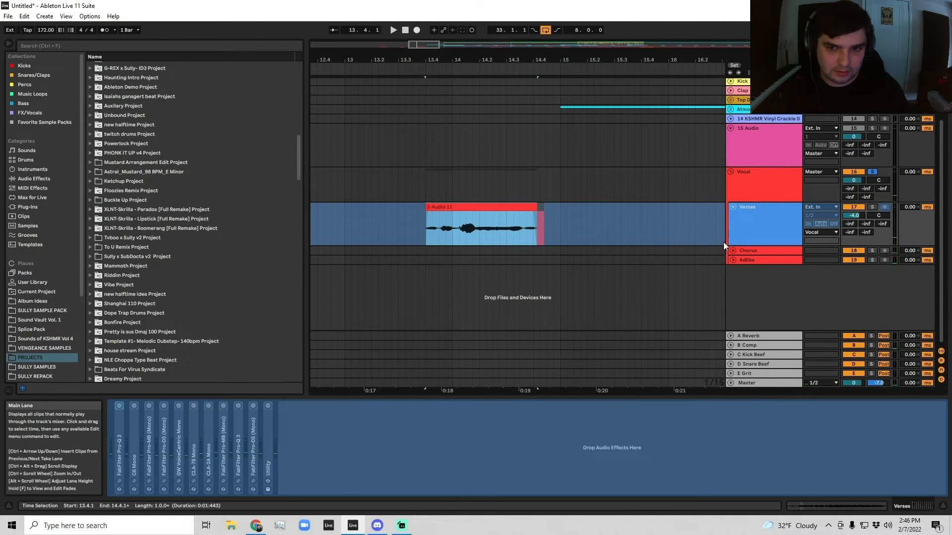
right_click(749, 238)
left_click(781, 298)
Step: Play the flattened Verses clip, open its clip settings and move it to start at 13.4.3
key("space")
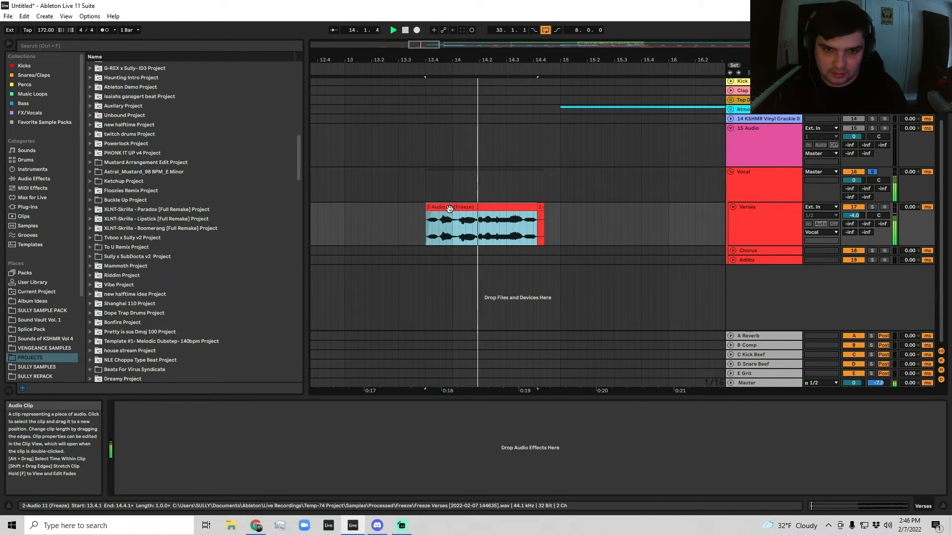
double_click(432, 211)
key("space")
left_click_drag(465, 210, 479, 209)
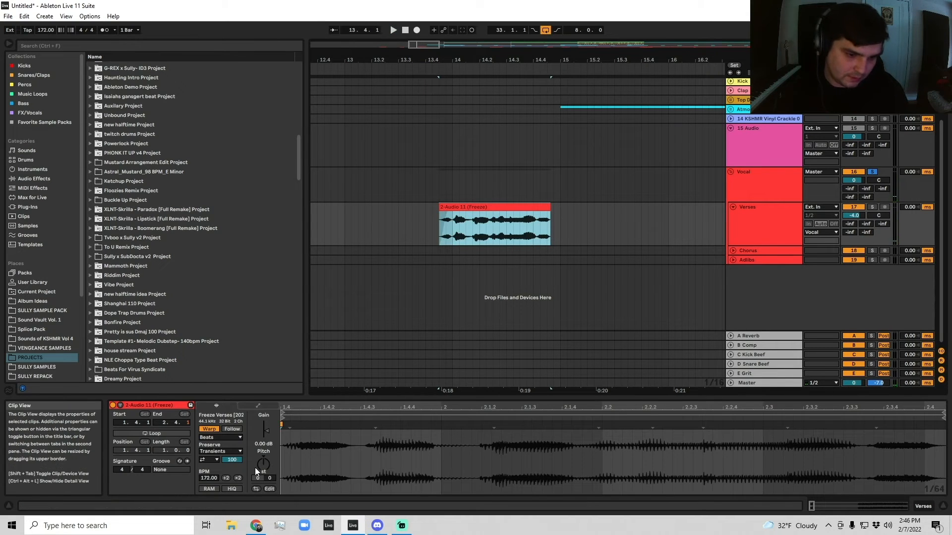
Step: Transpose the flattened Verses clip by -4 semitones and set its warp mode to Complex Pro
left_click_drag(261, 469, 261, 465)
key("space")
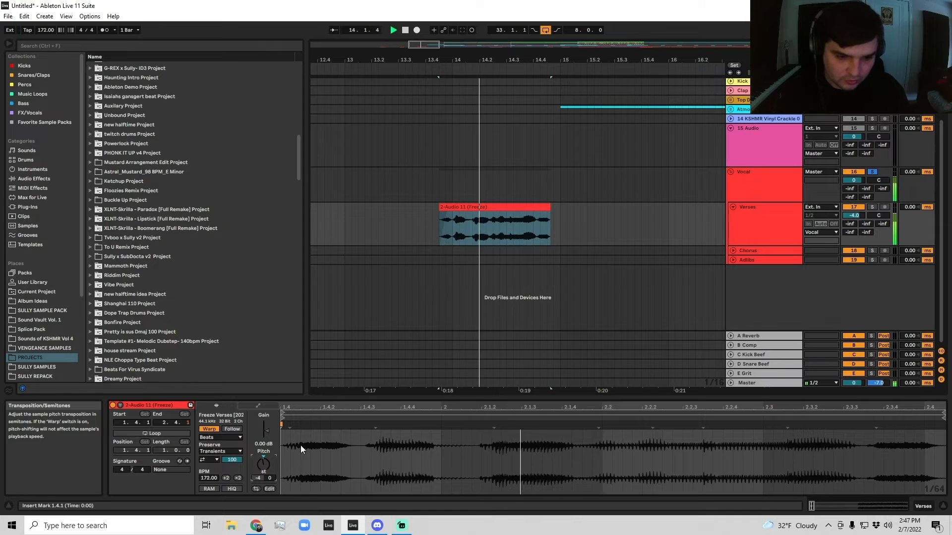
left_click(227, 438)
left_click(226, 482)
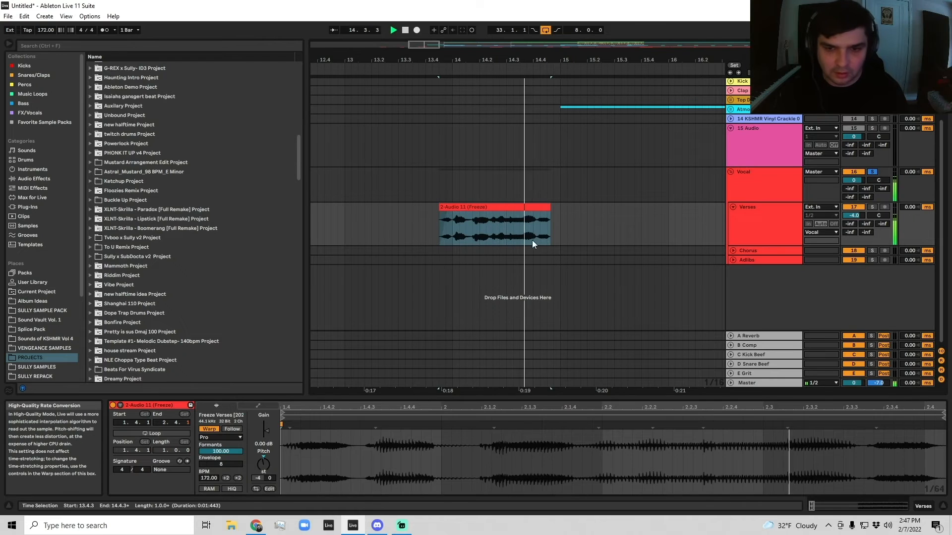
Step: Delete the Chorus and Adlibs tracks from the Vocal group
left_click_drag(557, 74, 557, 71)
left_click_drag(488, 262, 374, 205)
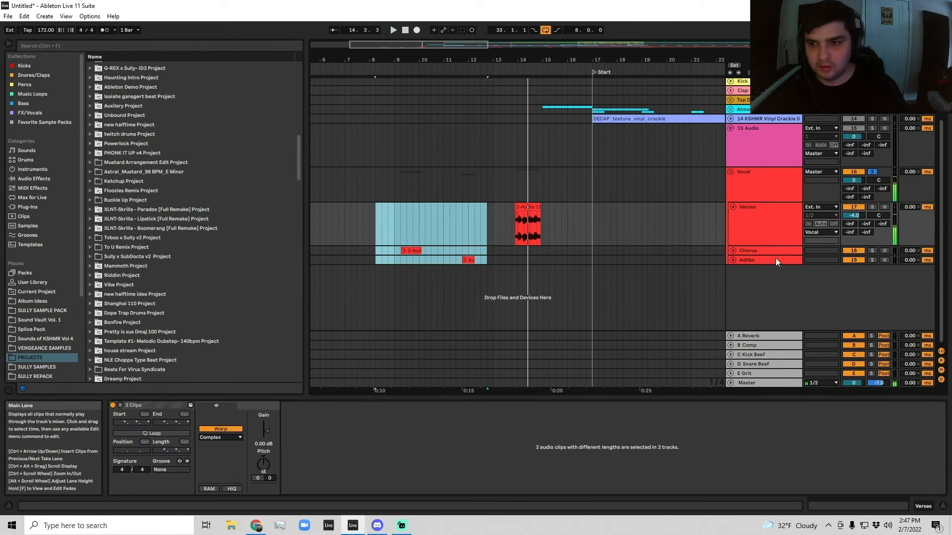
left_click(773, 259)
left_click(771, 250, "shift")
key("Delete")
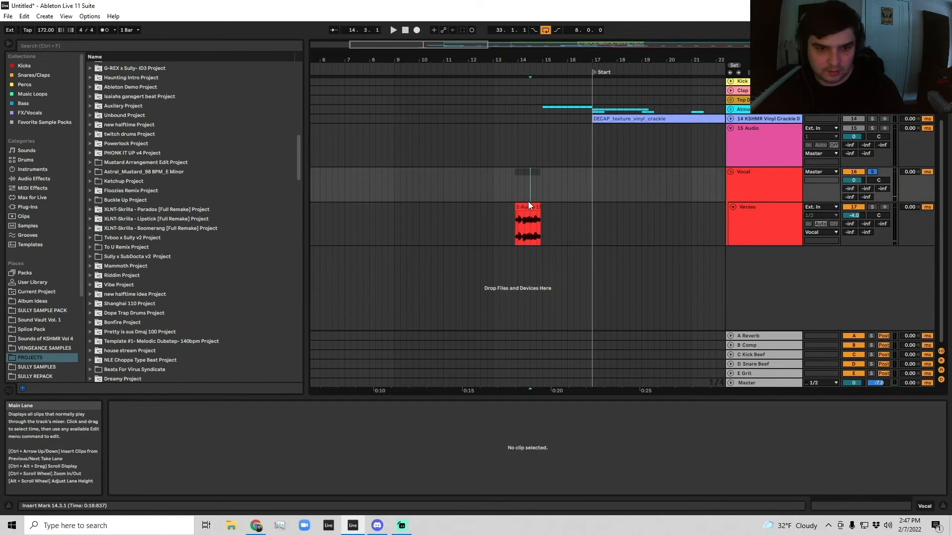
Step: Move the Verses clip to start at 16.4.2, just before the Start marker, and play it with the metronome and the Vocal group unsoloed
left_click_drag(527, 213, 594, 207)
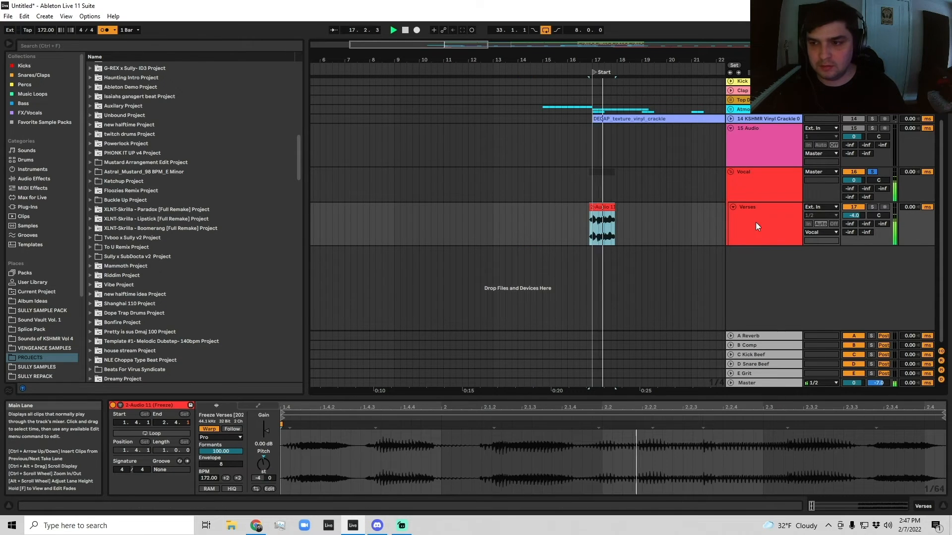
left_click(602, 212)
left_click_drag(601, 209, 602, 209)
left_click(585, 228)
left_click(600, 207)
key("space")
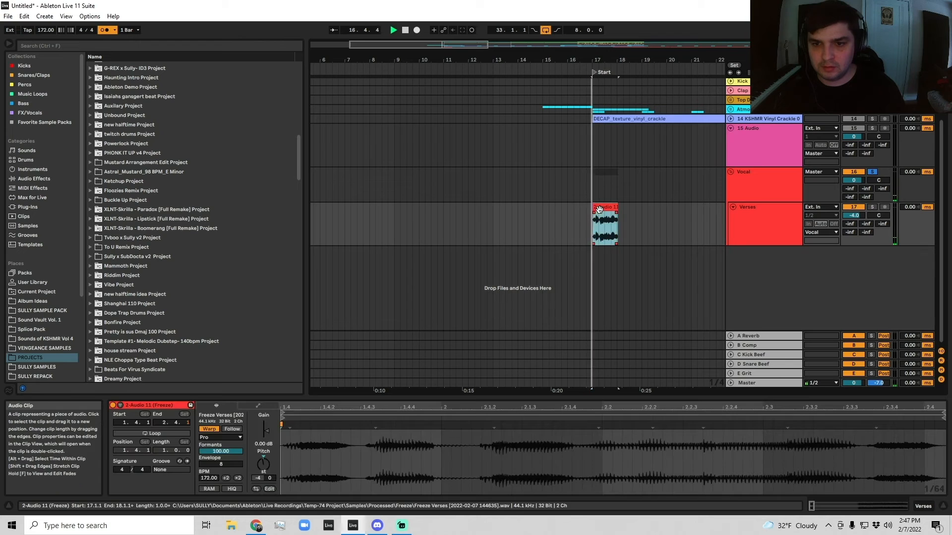
scroll(638, 69, "up", 4)
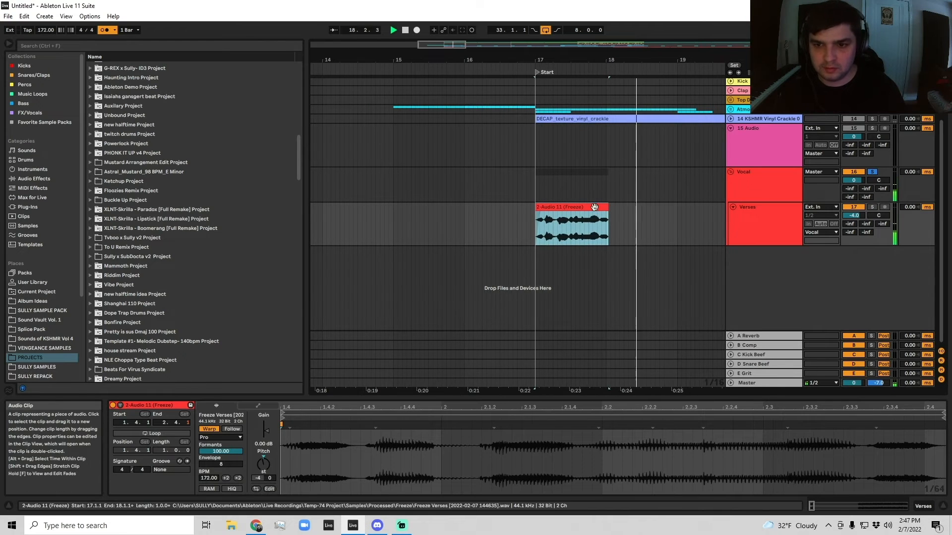
key("space")
left_click_drag(563, 208, 547, 210)
key("space")
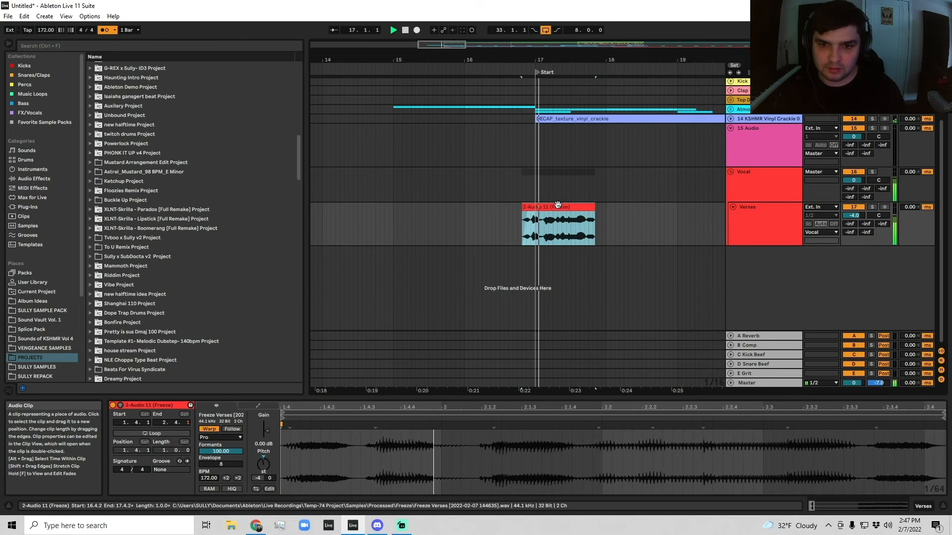
Step: Add a warp marker near 1.4.3 in the Verses clip to shift its second transient, and turn off the metronome
mouse_move(379, 424)
left_mouse_down()
mouse_move(419, 425)
mouse_move(351, 425)
mouse_move(358, 434)
left_mouse_up()
key("space")
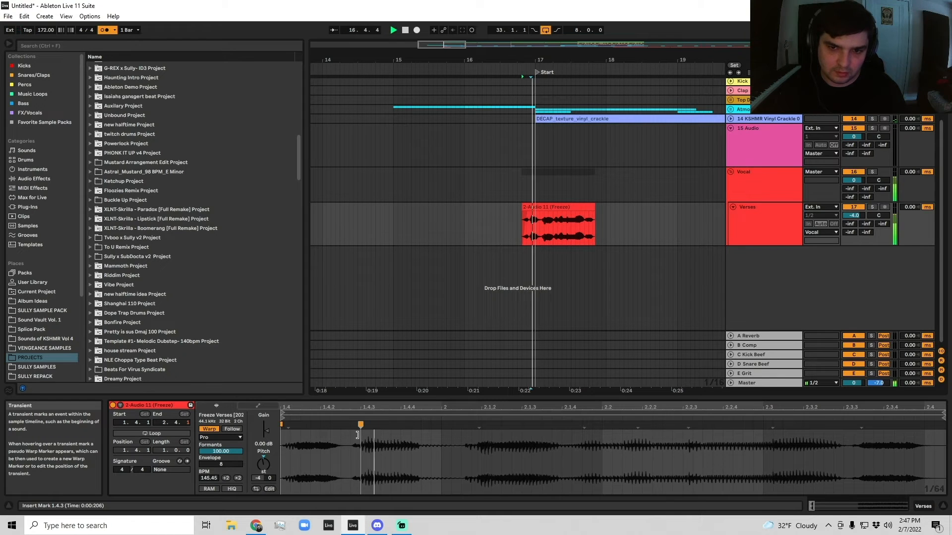
left_click(112, 35)
left_click(574, 208)
key("space")
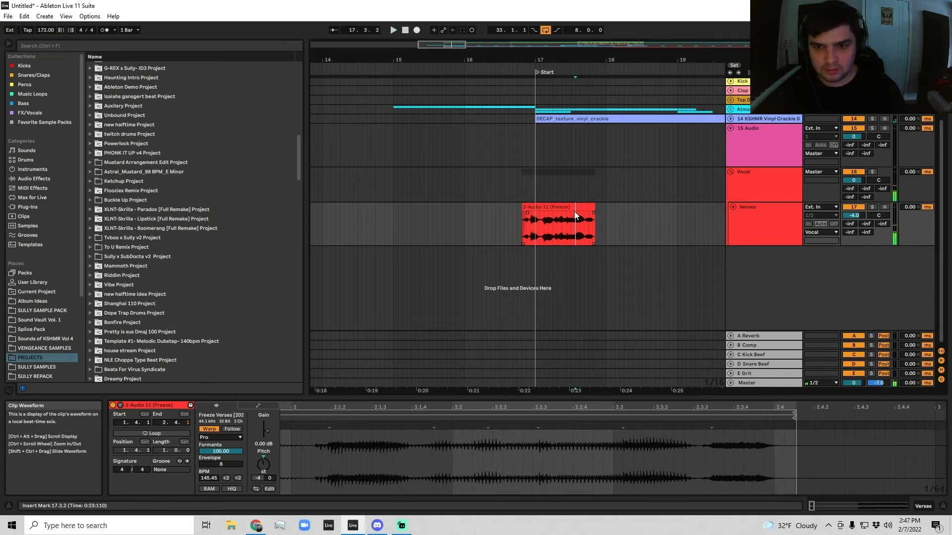
Step: Extend the Verses clip's end to 3.1.2 and stretch its last phrase with an off-grid warp marker just past 2.4.3
left_click_drag(768, 406, 514, 406)
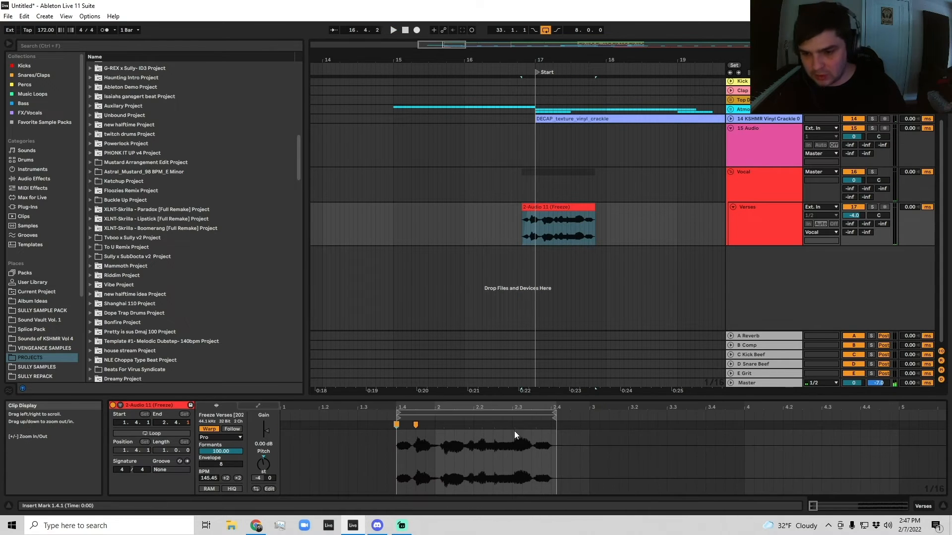
right_click(540, 431)
left_click(569, 415)
right_click(547, 435)
left_click(569, 419)
mouse_move(550, 411)
left_mouse_down()
mouse_move(601, 412)
mouse_move(565, 424)
mouse_move(578, 425)
left_mouse_up()
key("space")
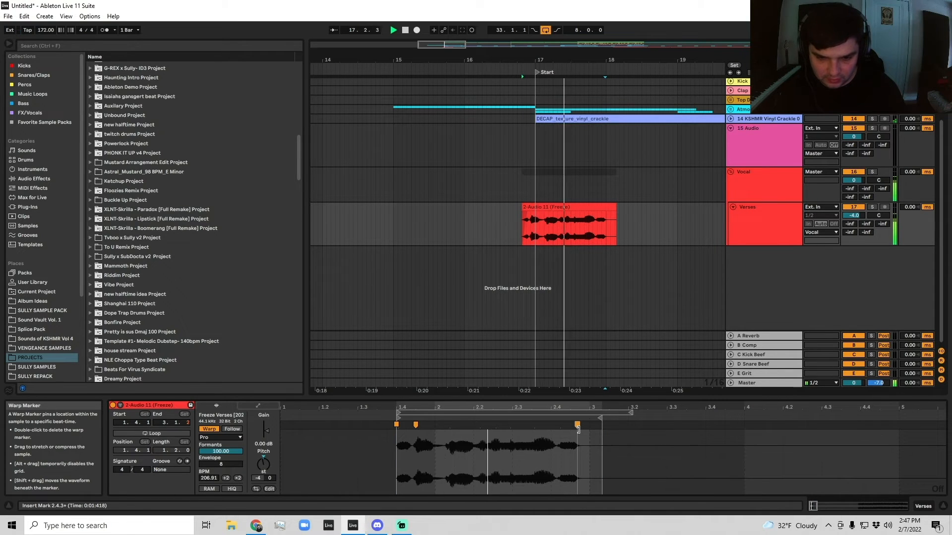
Step: Shift the second warp marker slightly and add warp markers just past 2.1.2 and 2.2.1, checking the timing in playback
left_click_drag(415, 425, 448, 427)
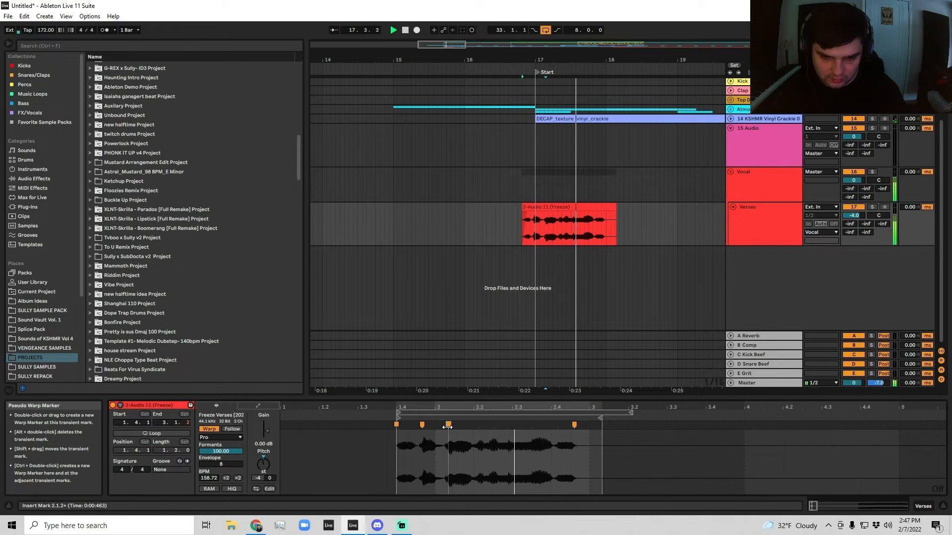
key("space")
key("space")
left_click_drag(480, 427, 481, 427)
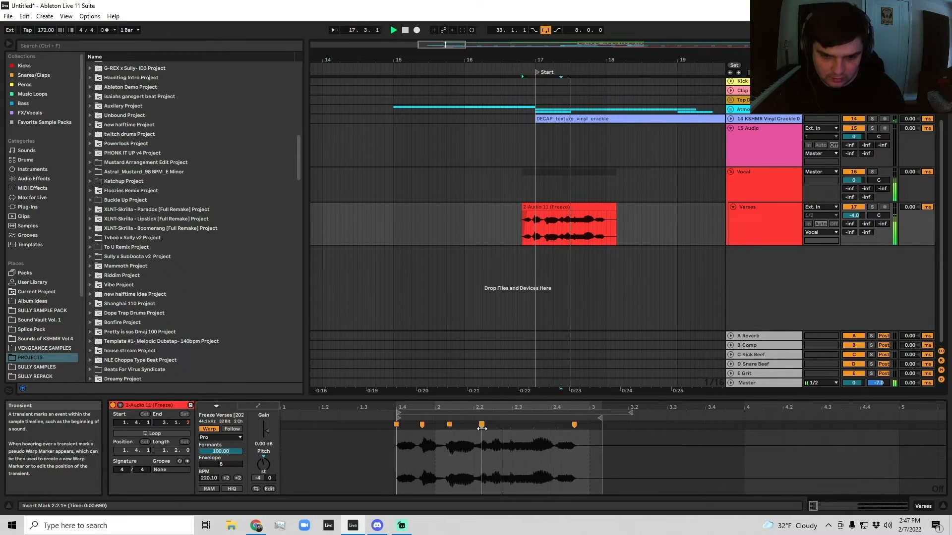
key("space")
Step: Delete the unused Verses clips from bar 37 onward
left_click_drag(586, 60, 486, 28)
left_click_drag(468, 213, 552, 212)
left_click(687, 209)
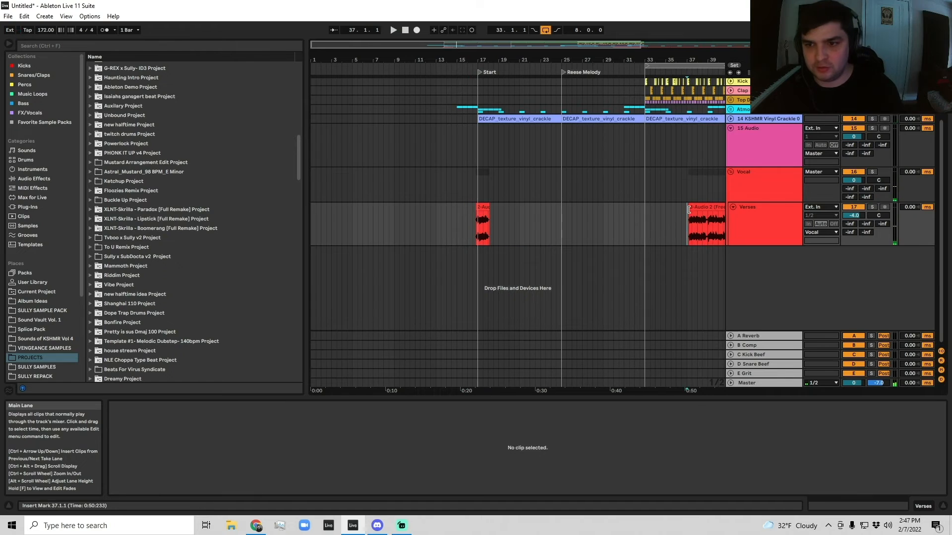
left_click_drag(687, 209, 724, 211)
left_click(529, 207)
key("Delete")
left_click_drag(578, 218, 353, 220)
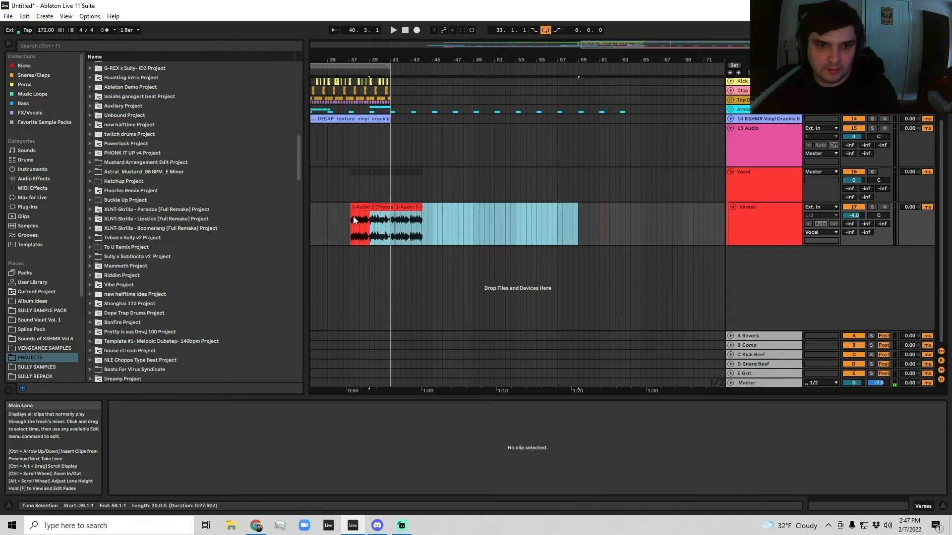
left_click_drag(376, 60, 530, 45)
Step: Copy the Verses section from 16.1.1 to 21.1.1, paste it at bar 32 before the drop, and play it
left_click_drag(397, 215, 425, 213)
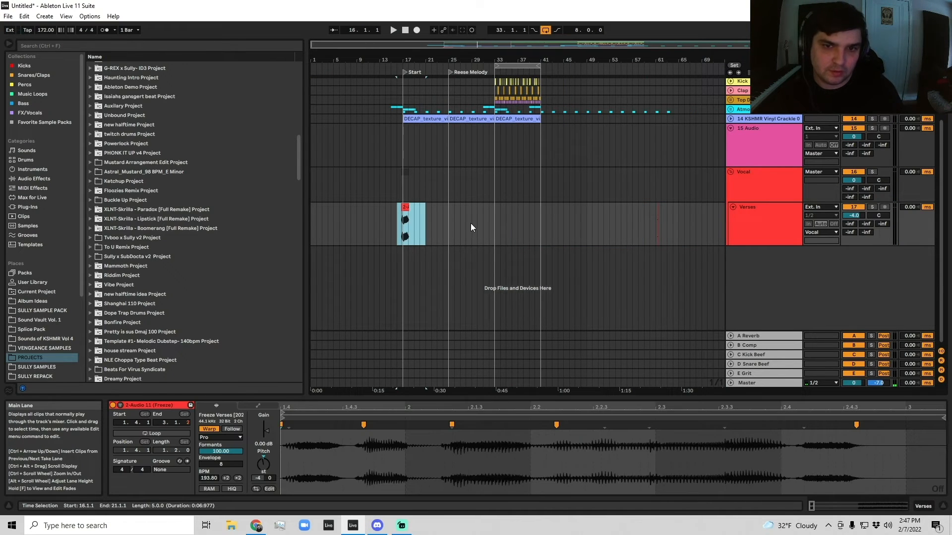
left_click(490, 225)
key("ctrl+v")
key("space")
Step: Delete the leftover Verses audio between 57.1.1 and 72.1.1 and the original clip at the Start marker
left_click_drag(633, 227, 717, 211)
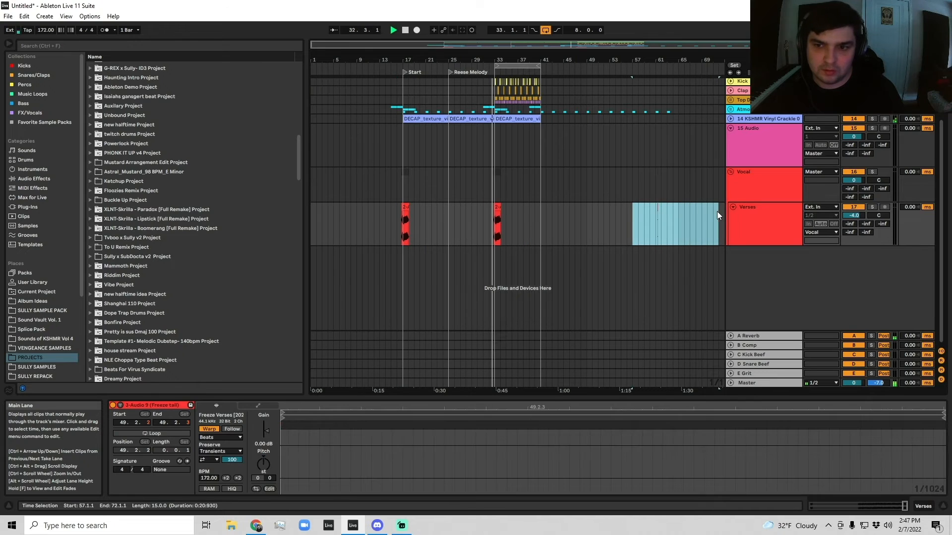
key("Delete")
left_click_drag(419, 226, 363, 214)
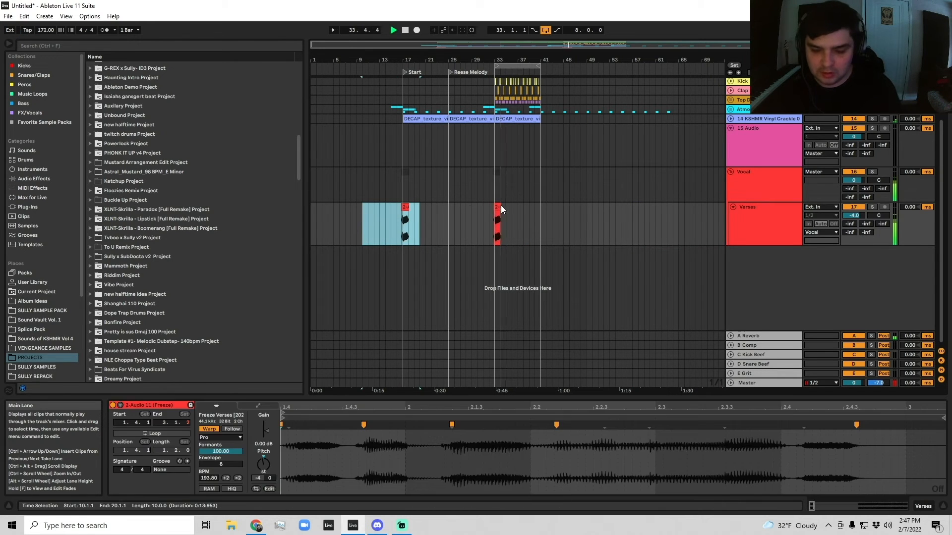
key("Delete")
Step: Move the pasted Verses clip earlier to start at 32.3.4 and audition it leading into the drop
left_click(493, 223)
left_click_drag(493, 79, 487, 174)
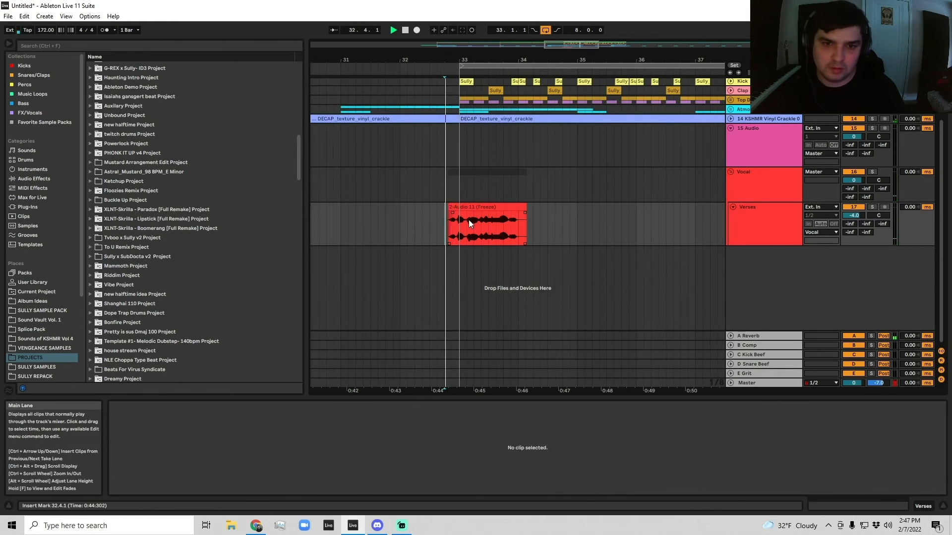
left_click(469, 219)
key("space")
key("space")
key("space")
key("space")
left_click_drag(457, 61, 511, 206)
left_click(482, 213)
key("space")
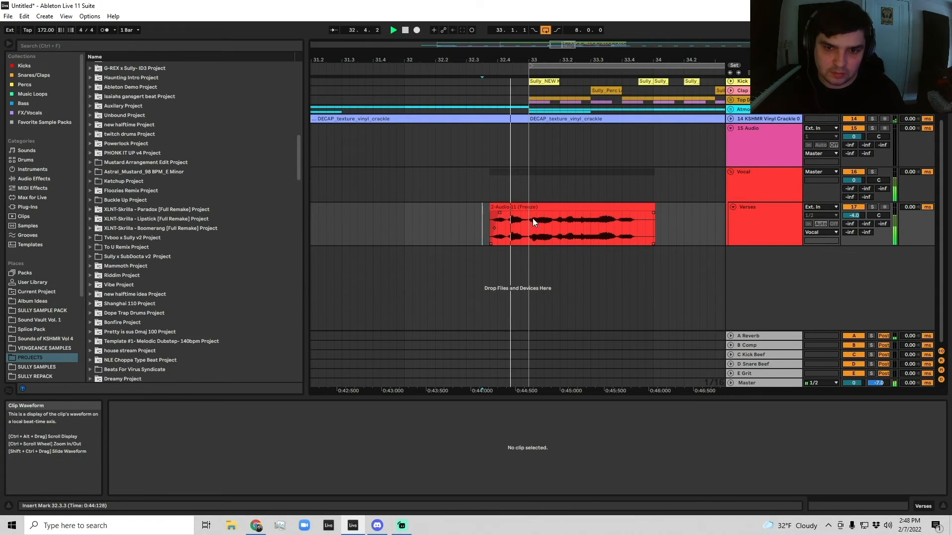
left_click(540, 208)
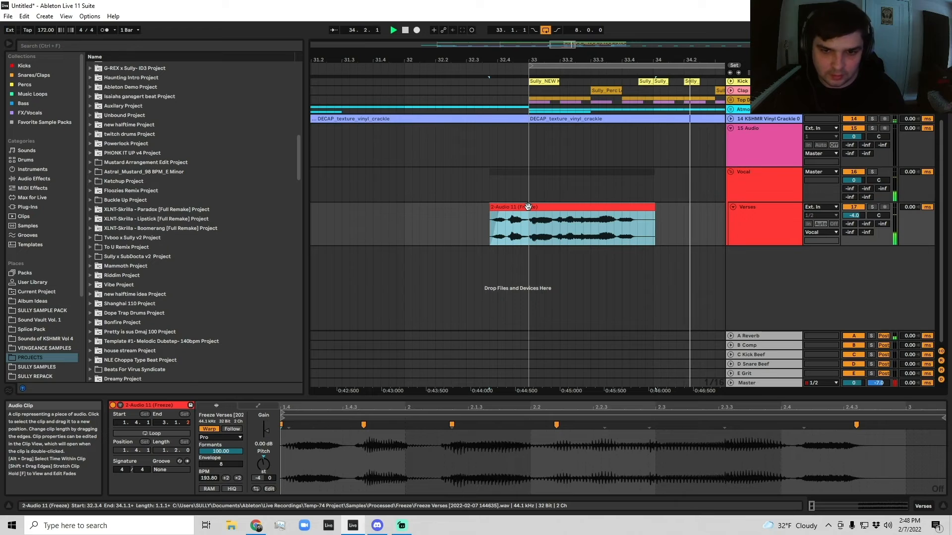
Step: Shift the Verses clip's warp markers earlier, align one to beat 2.2, add another near 2.3.3, and audition the timing
left_click_drag(363, 425, 361, 425)
left_click(449, 423)
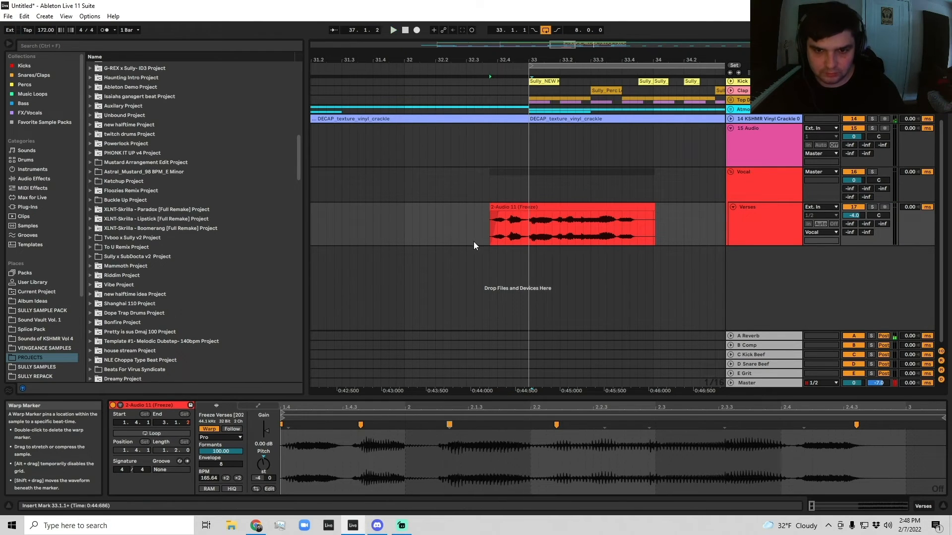
left_click(442, 226)
key("space")
left_click(567, 207)
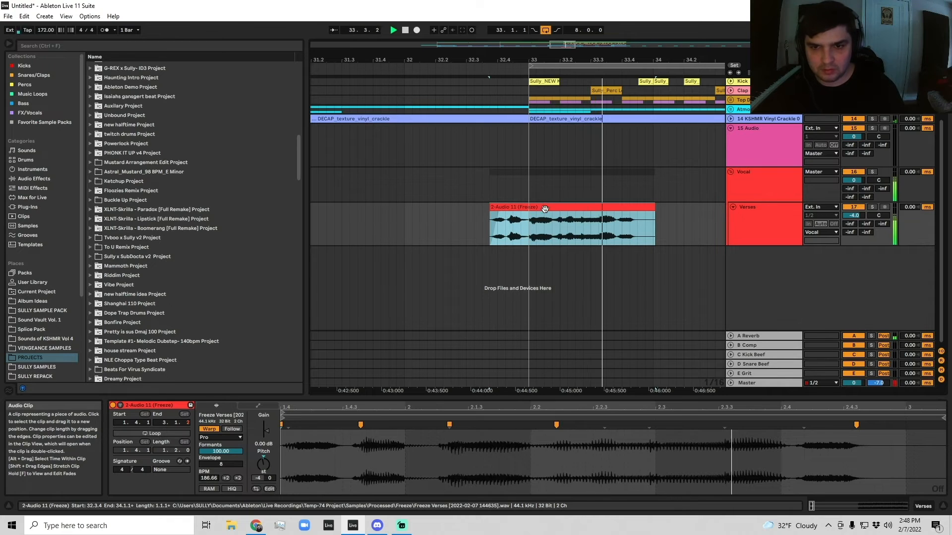
left_click(556, 425)
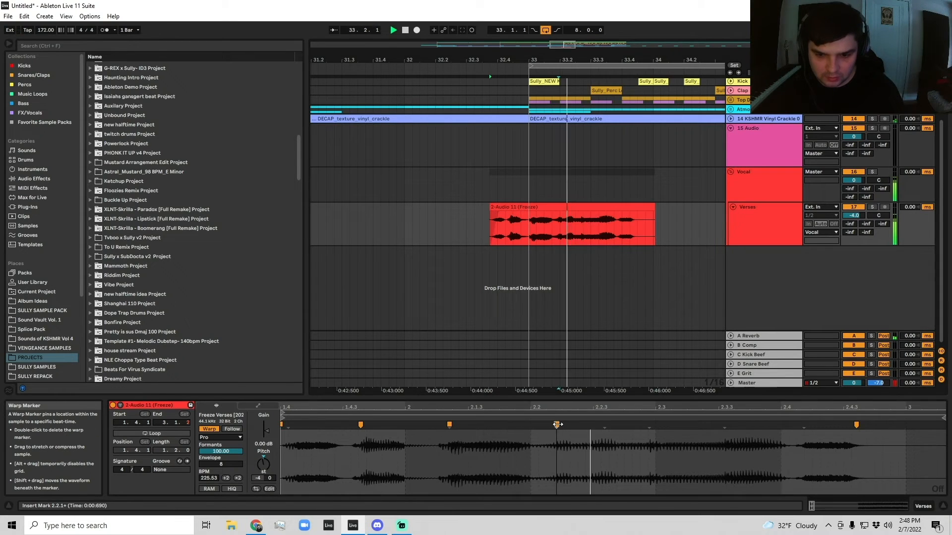
mouse_move(557, 424)
left_mouse_down()
mouse_move(568, 426)
mouse_move(535, 424)
left_mouse_up()
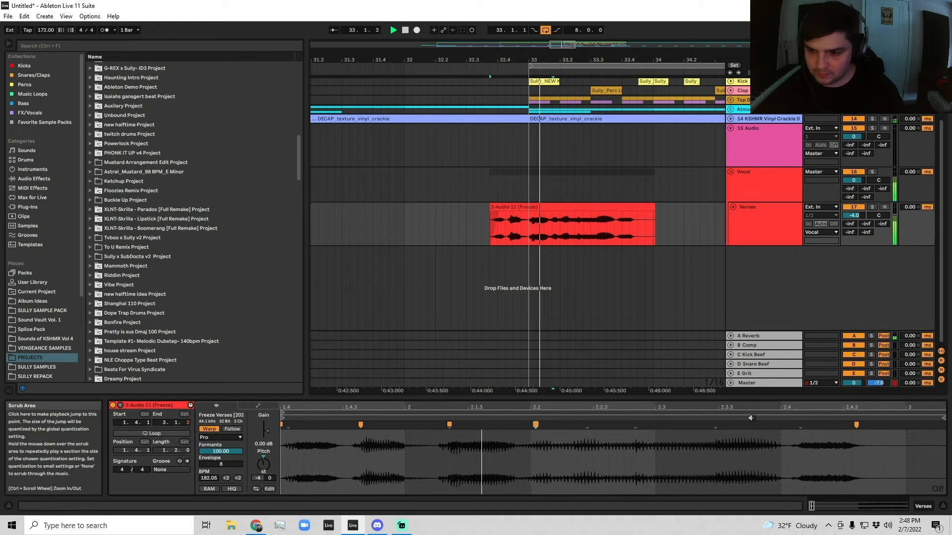
left_click_drag(715, 425, 720, 425)
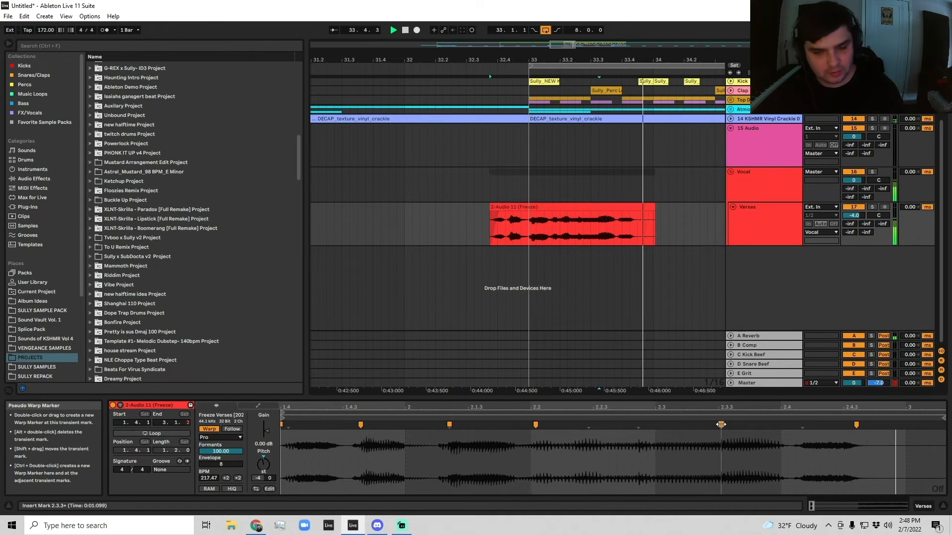
double_click(565, 225)
key("space")
Step: Duplicate the four-bar Verses section starting at 32.1.1 so the vocal phrase repeats every four bars across the drop
left_click_drag(570, 60, 560, 25)
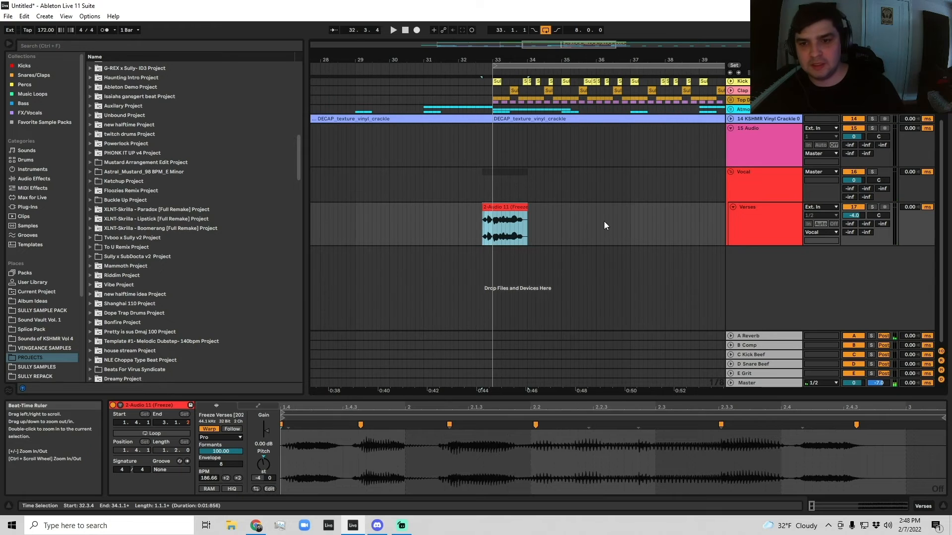
left_click(456, 214)
left_click(587, 222)
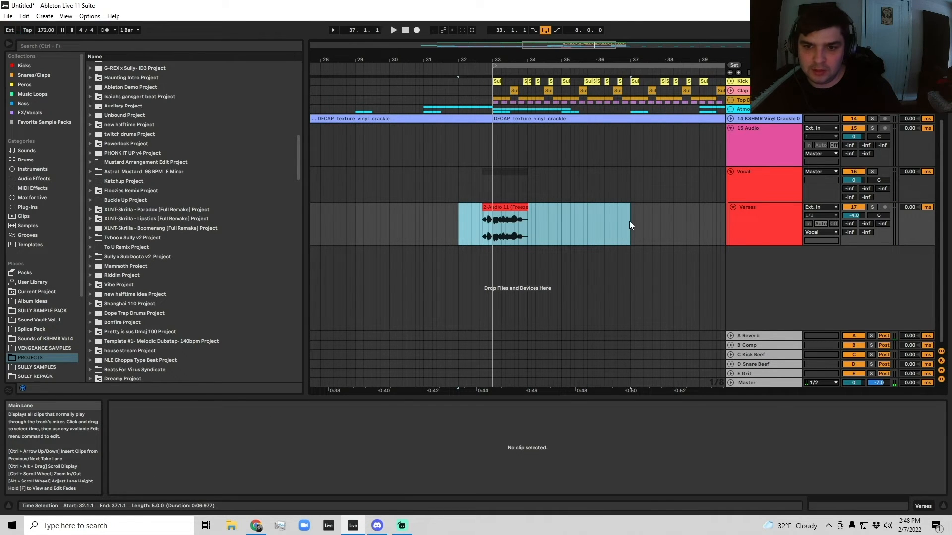
left_click(619, 222)
key("minus")
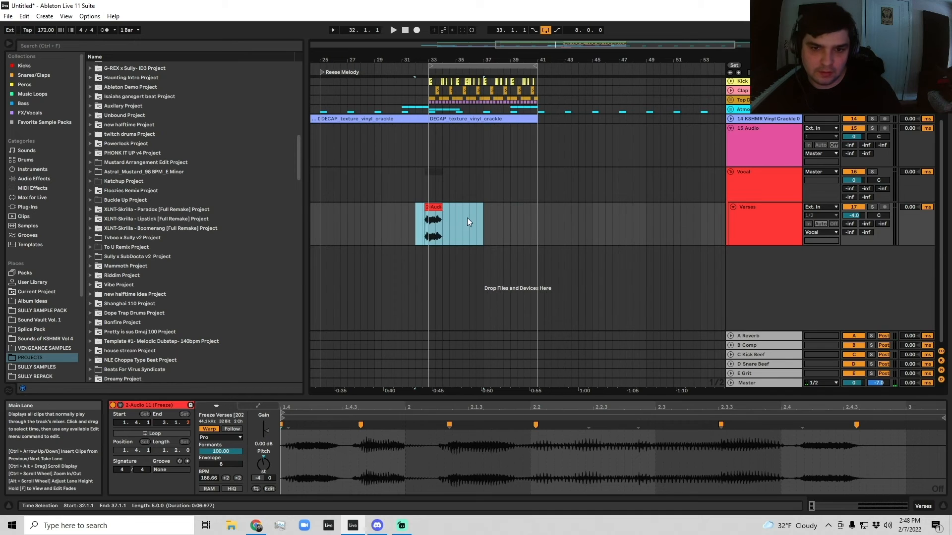
left_click_drag(467, 218, 425, 223)
key("ctrl+d")
key("ctrl+d")
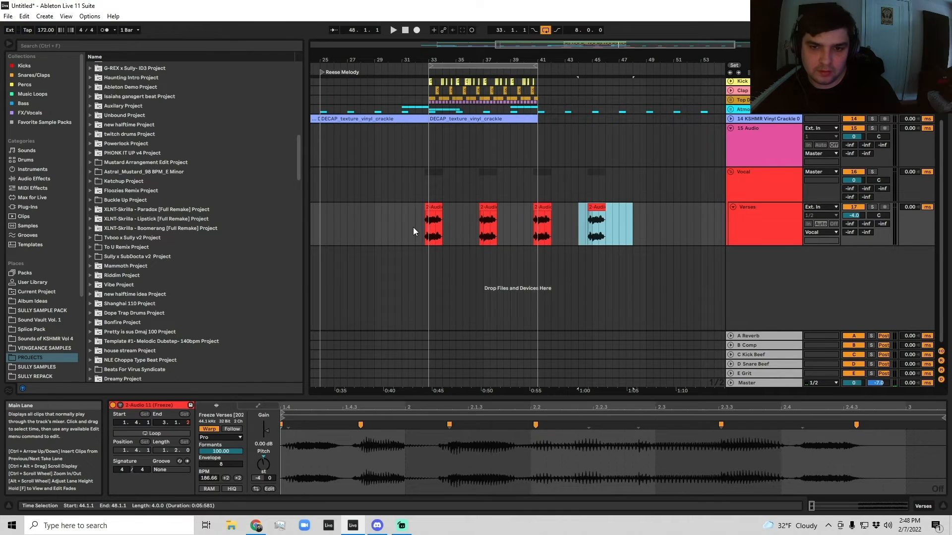
Step: Play the repeated Verses phrases from 32.1.1 over the drop and examine the start and end of each clip
left_click(414, 226)
key("space")
left_click_drag(852, 215, 852, 212)
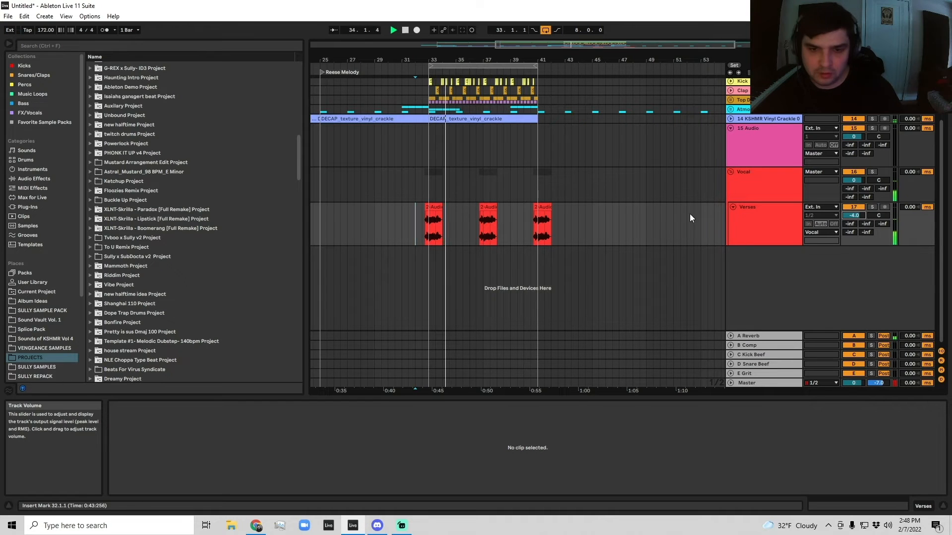
scroll(645, 214, "up", 2)
left_click(512, 223)
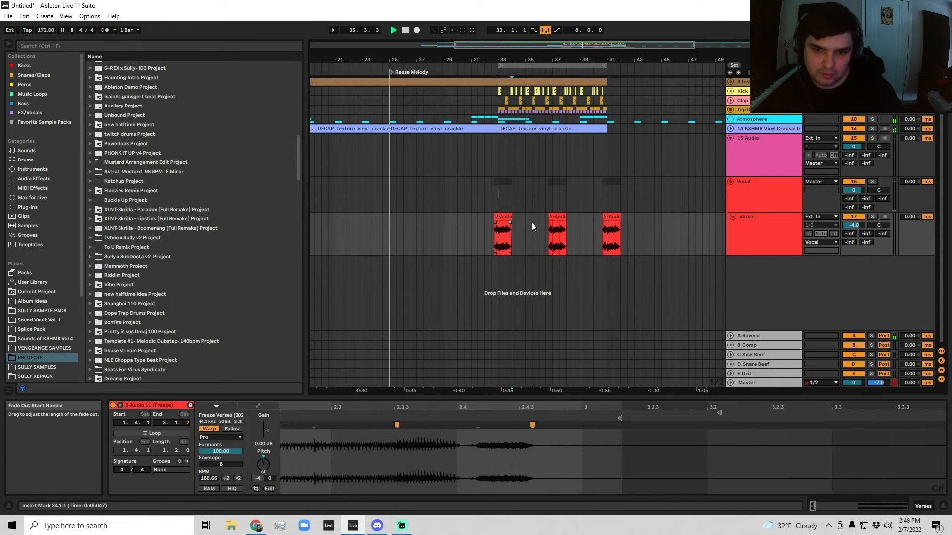
left_click(560, 222)
left_click(612, 221)
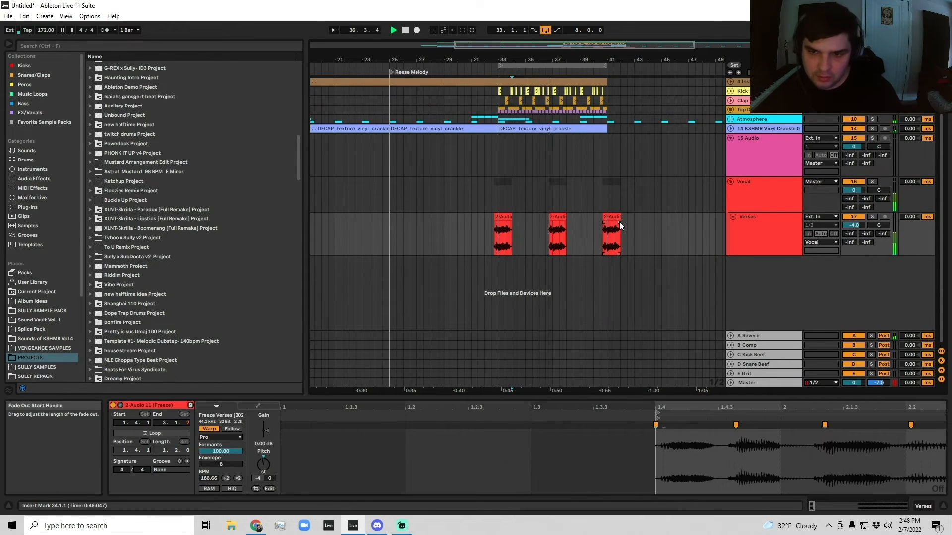
Step: Nudge the warp markers in the second Verses clip slightly earlier and audition the vocal phrases
left_click(560, 226)
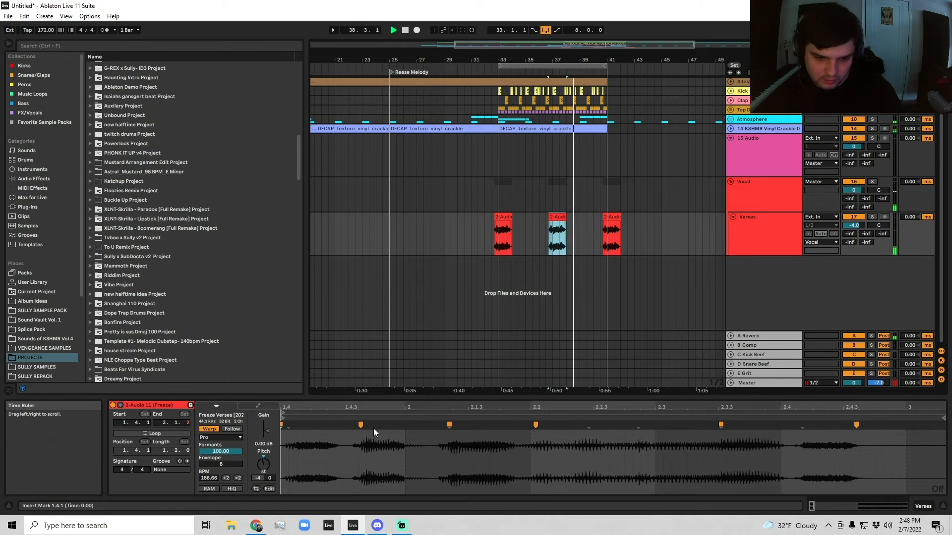
left_click_drag(360, 424, 356, 424)
left_click_drag(449, 425, 445, 425)
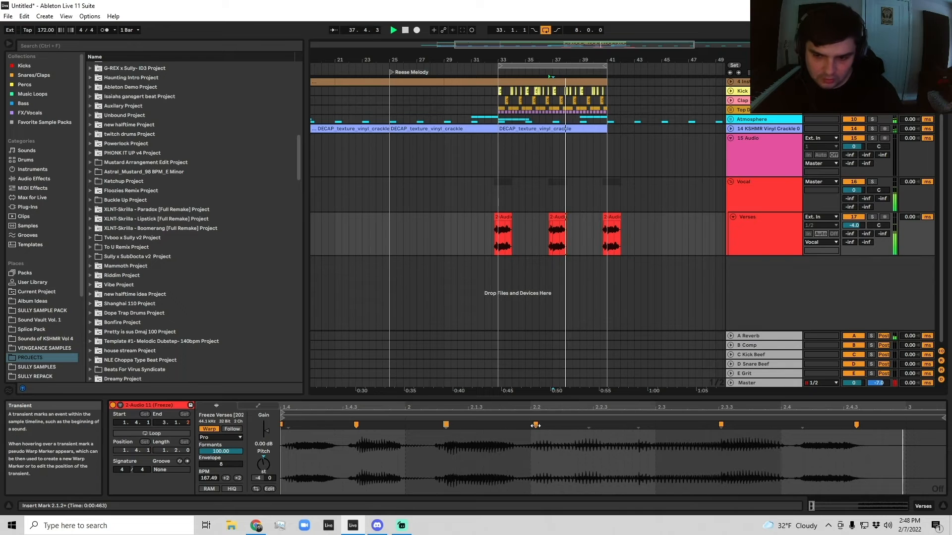
left_click(719, 424)
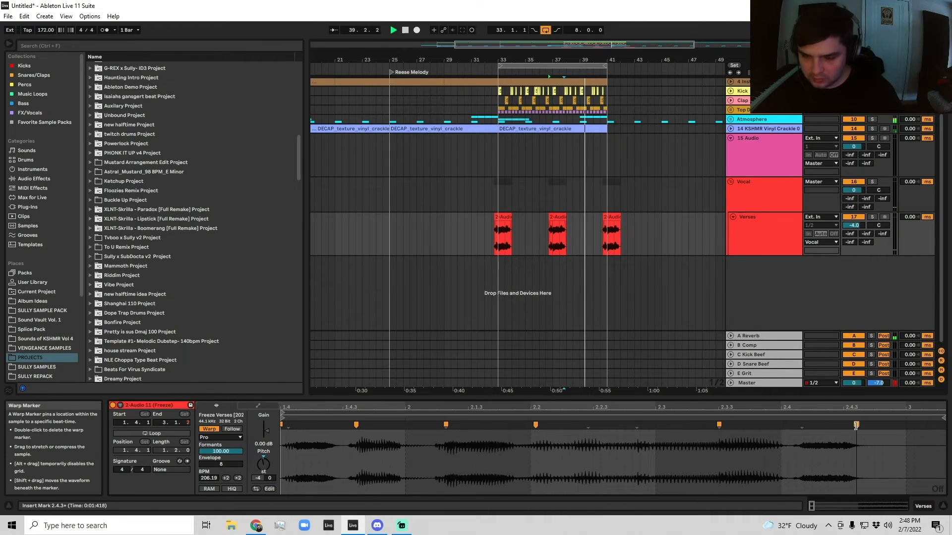
left_click(563, 222)
key("space")
left_click(505, 221)
key("space")
Step: Search the browser for "auto" and try an Auto Filter on the Verses track
left_click(762, 230)
key("space")
key("ctrl+f")
type("auto")
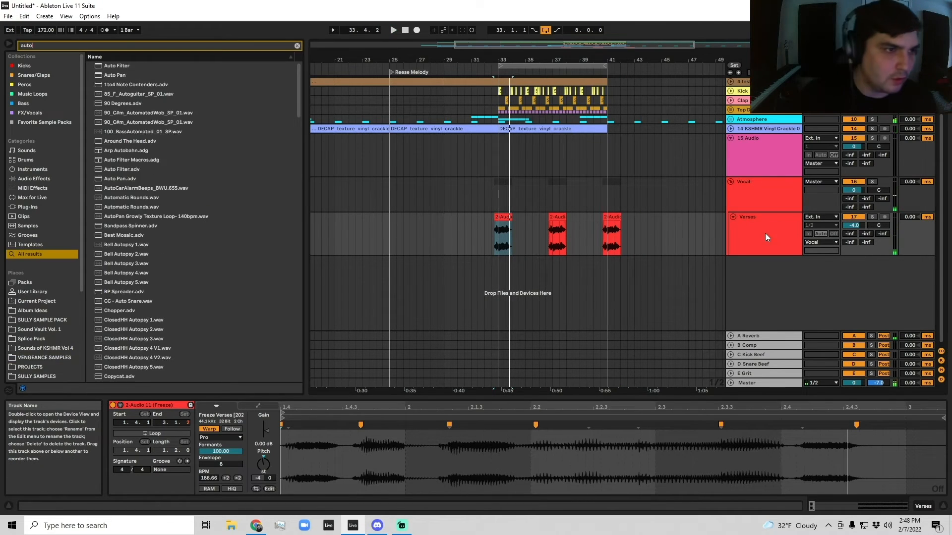
left_click(124, 65)
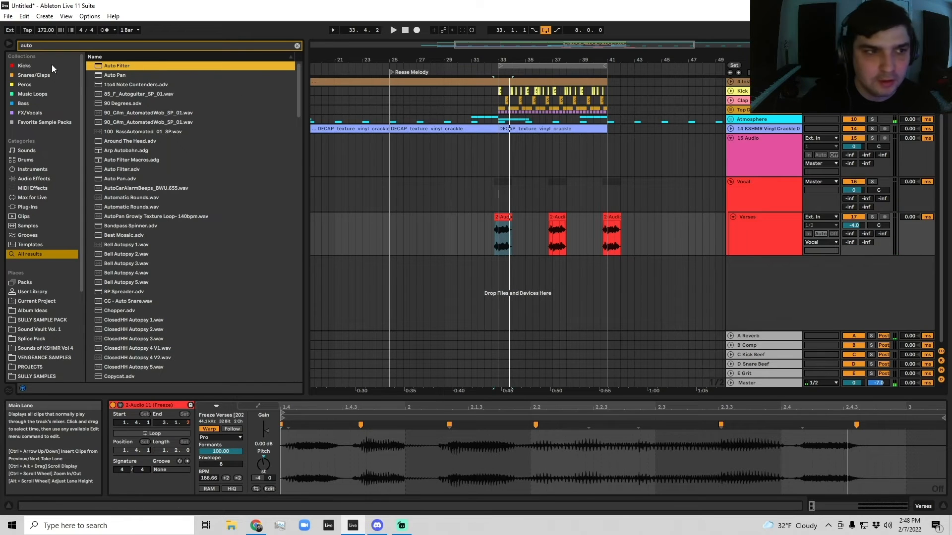
left_click_drag(117, 66, 519, 411)
Step: Try a band-pass filter at 1.54 kHz with 36% resonance on the vocal, then remove the Auto Filter
left_click(171, 470)
left_click_drag(234, 457, 205, 448)
key("space")
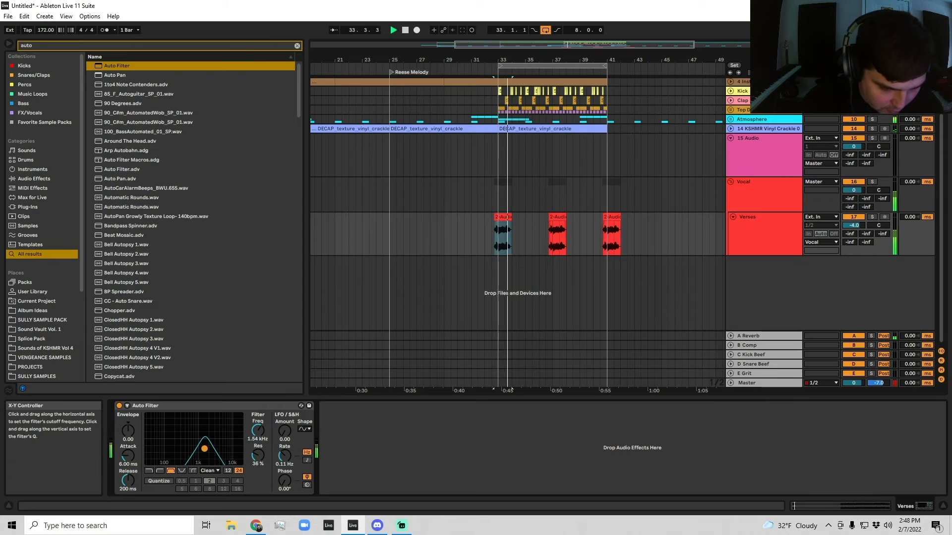
key("space")
left_click(186, 407)
key("Delete")
Step: Add FabFilter Pro-Q 3 to the Verses track and load its Phone preset
key("ctrl+f")
type("pro q")
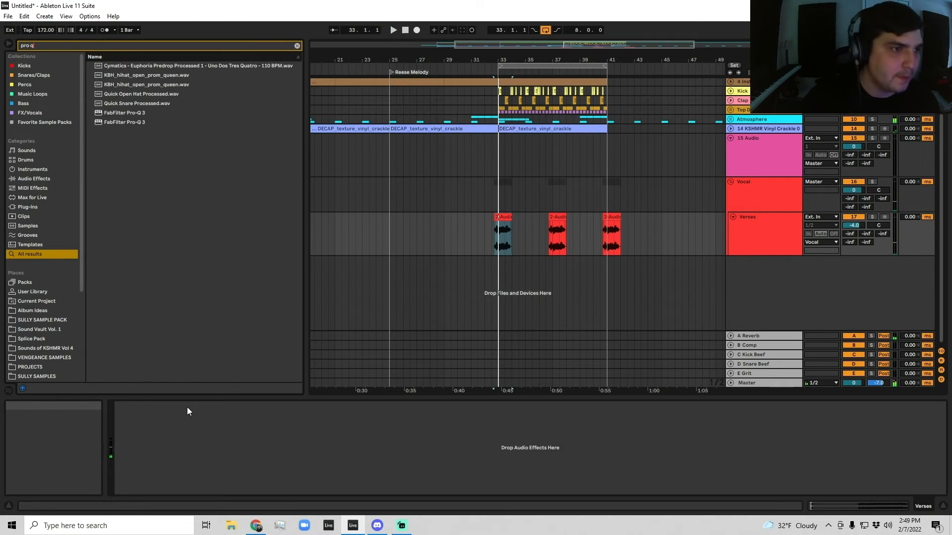
double_click(125, 113)
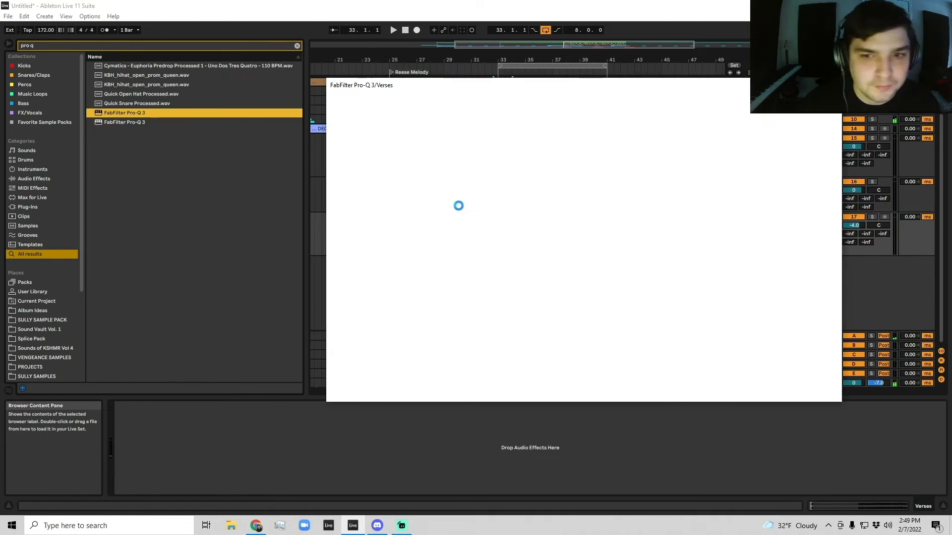
left_click(595, 99)
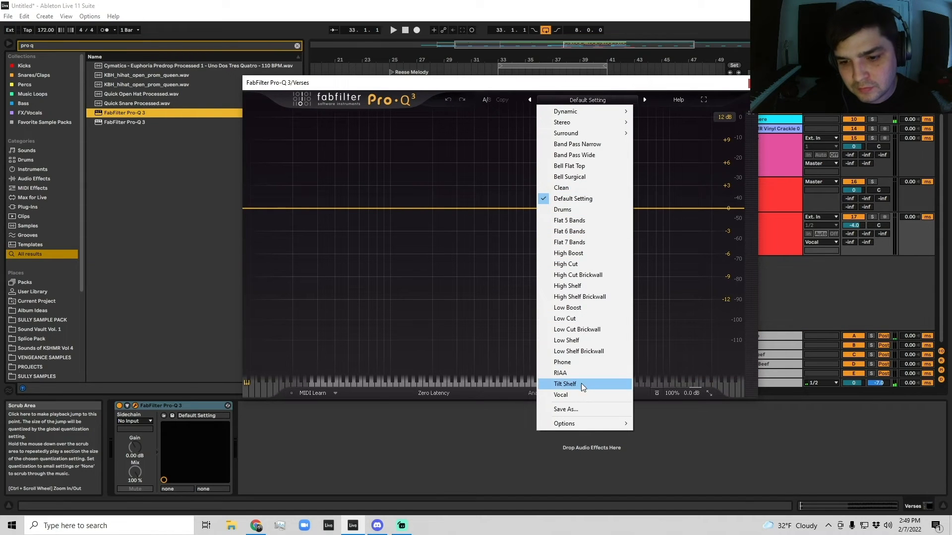
left_click(579, 363)
left_click(748, 83)
Step: Unfold the Atmosphere group and delete the Vocal Atmosphere clips at bars 31 and 39
scroll(733, 164, "up", 3)
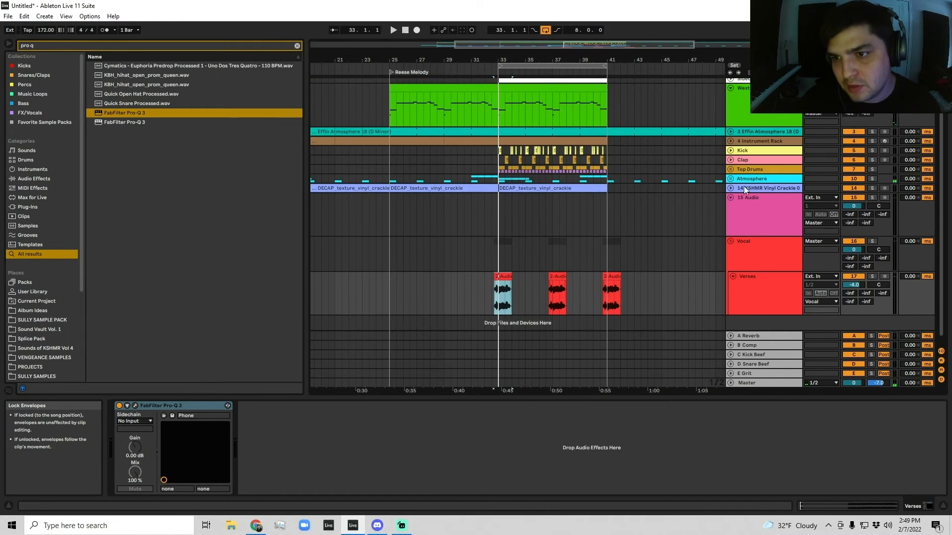
left_click(730, 179)
left_click(736, 215)
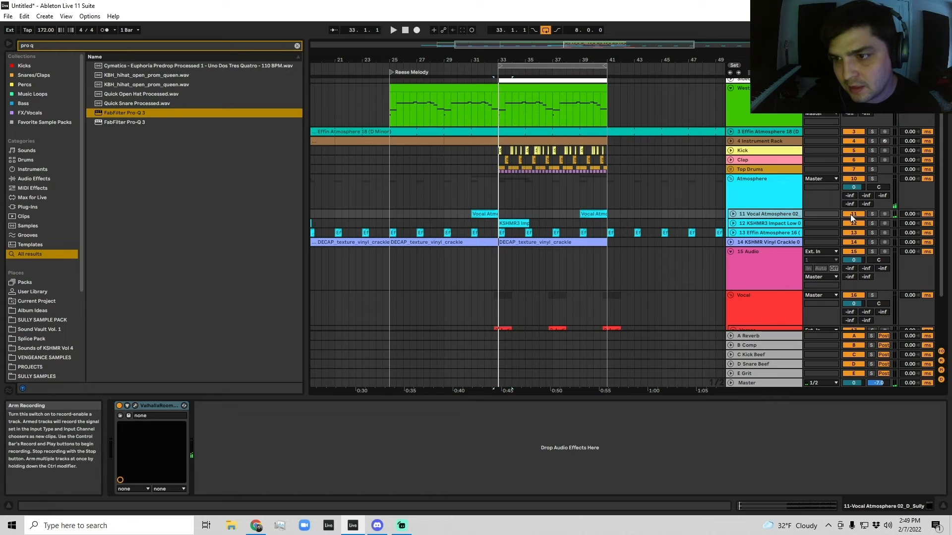
scroll(511, 182, "down", 3)
scroll(510, 182, "up", 2)
scroll(510, 182, "left", 2)
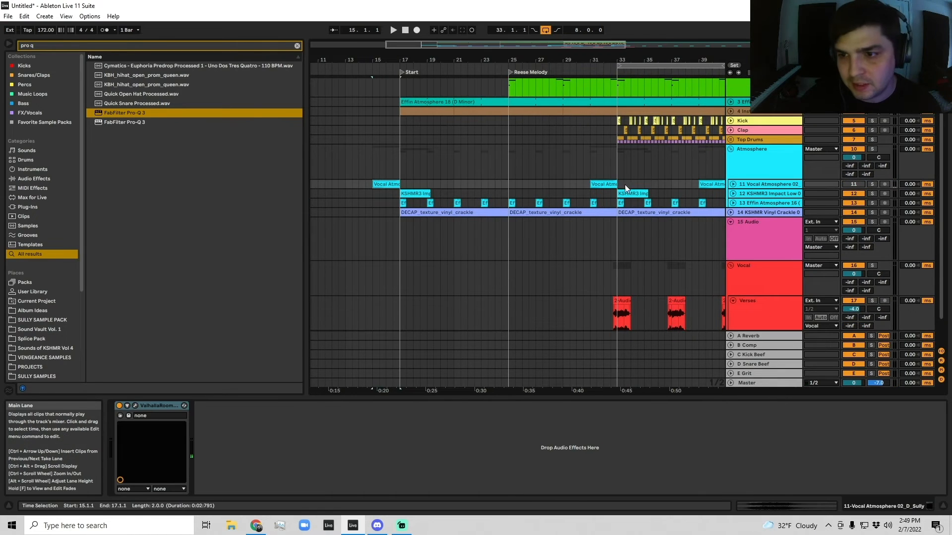
left_click_drag(481, 190, 679, 183)
left_click_drag(755, 188, 755, 223)
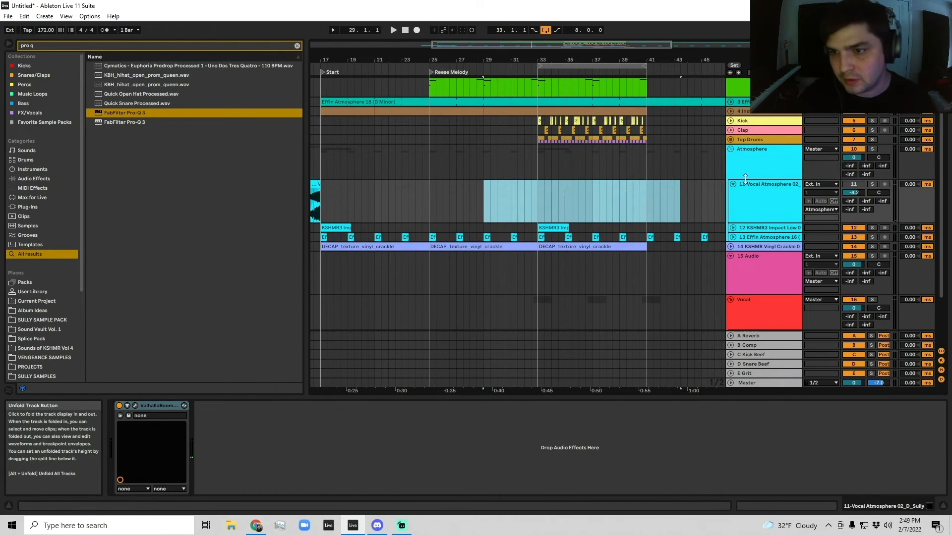
Step: Audition the remaining Vocal Atmosphere clip, re-enable its track, play from 17.1.1, and fold the Atmosphere group
left_click(861, 151)
scroll(356, 197, "left", 2)
left_click(349, 201)
key("space")
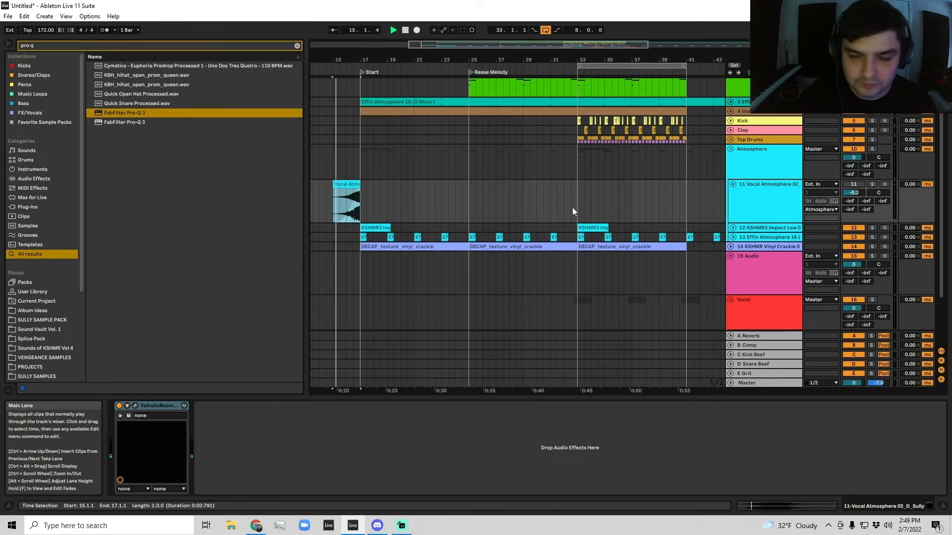
left_click(732, 185)
left_click(751, 170)
left_click(353, 164)
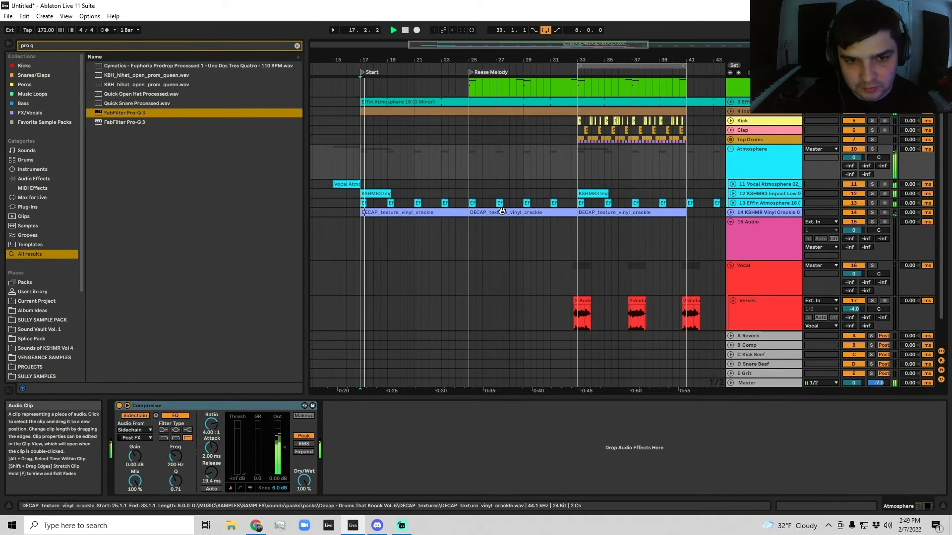
scroll(729, 207, "down", 2)
scroll(730, 178, "up", 3)
left_click(730, 167)
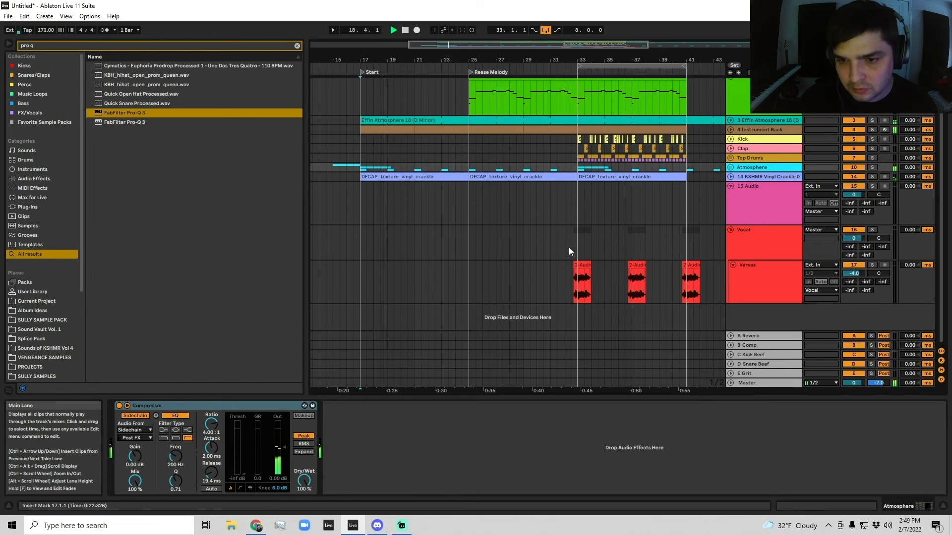
Step: Play the first Verses phrase with the phone EQ and set the Verses track volume to -3.8 dB
left_click_drag(569, 279, 595, 277)
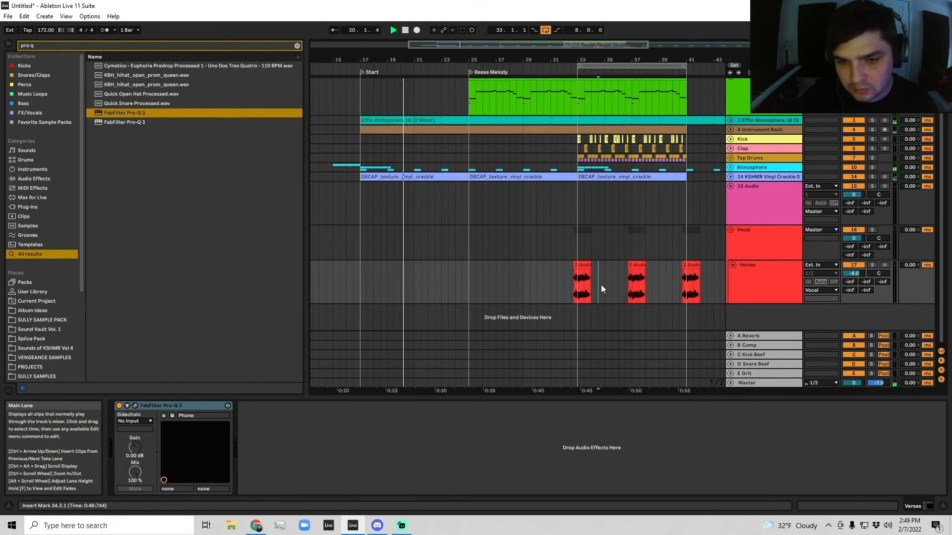
key("space")
key("space")
left_click(755, 281)
left_click_drag(853, 273, 854, 272)
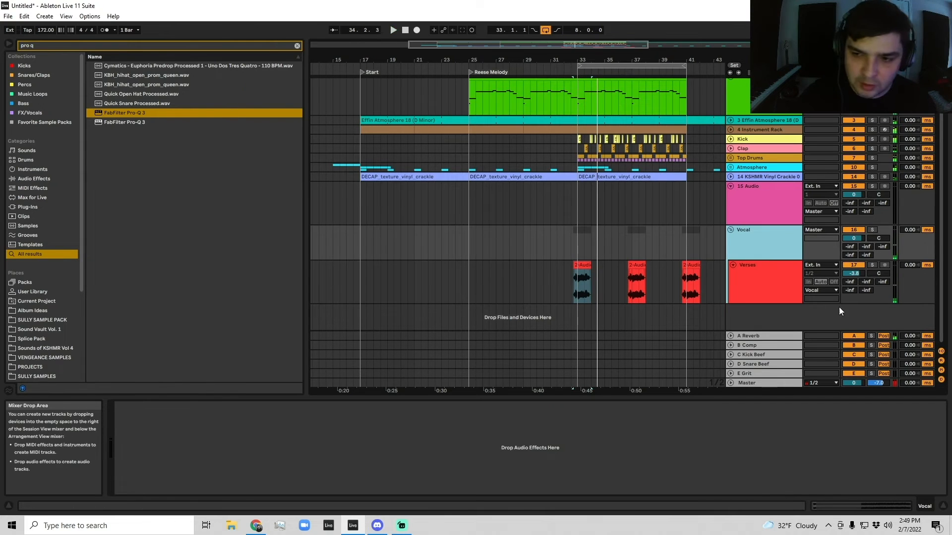
Step: Open Pro-Q 3 on the Verses track, inspect its Phone curve, and close the plugin
left_click(741, 268)
left_click(135, 405)
mouse_move(602, 129)
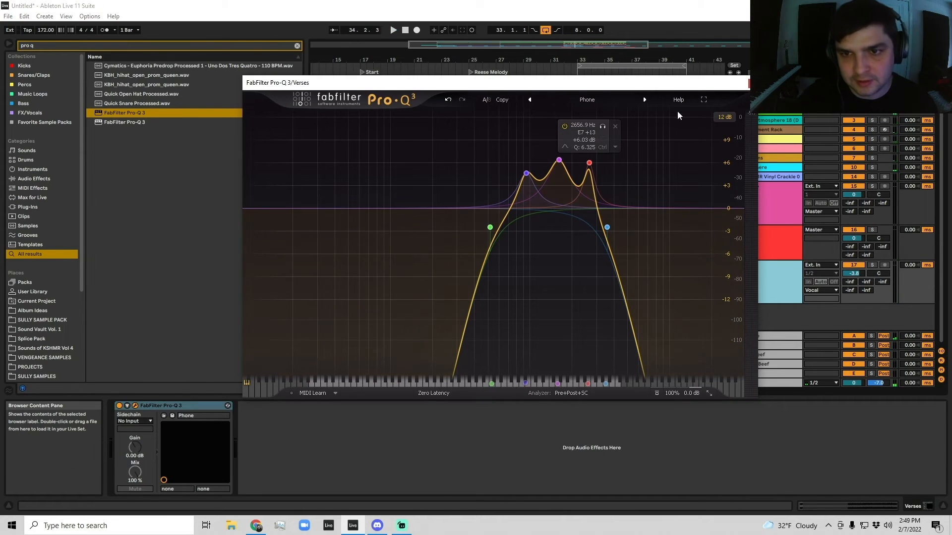
left_click(612, 167)
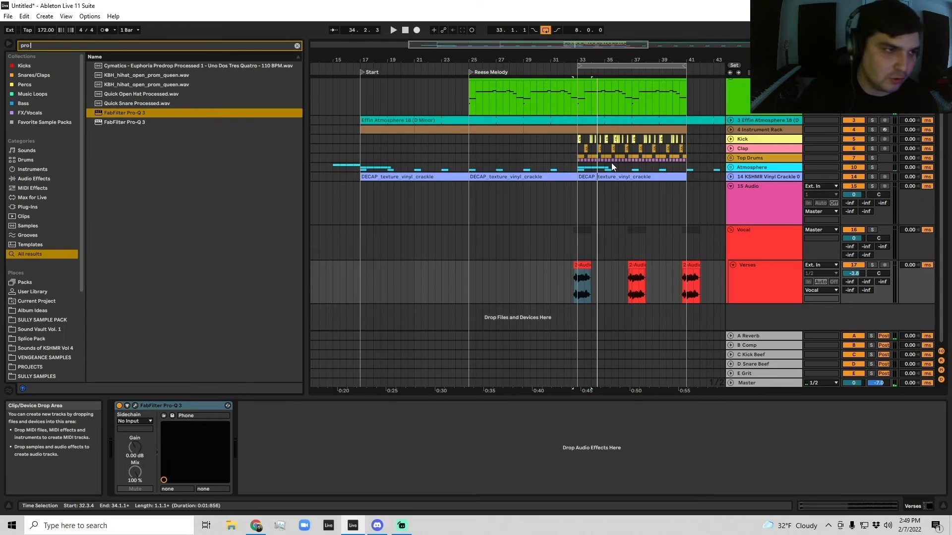
Step: Search the browser for "dub echo" and load Dub Echo.adg after Pro-Q 3 on the Verses track
key("BackSpace")
key("BackSpace")
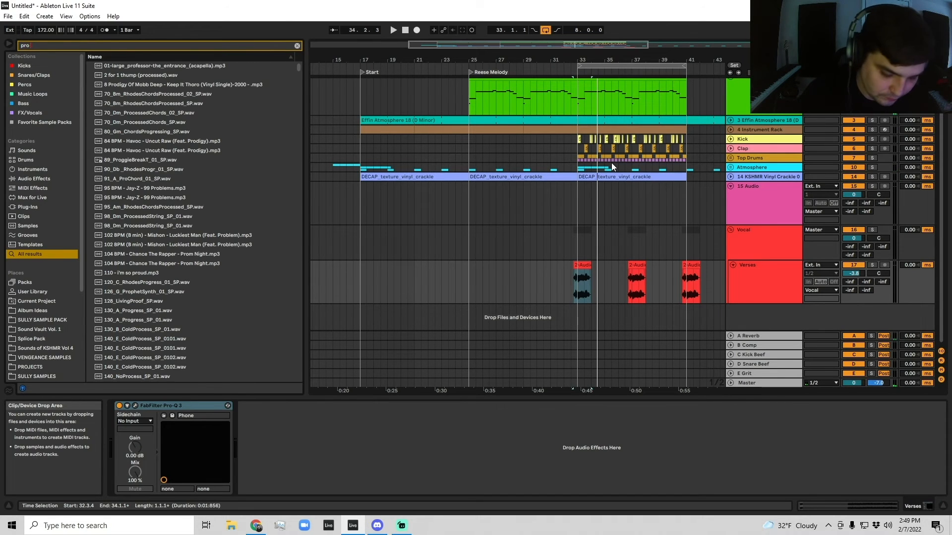
key("BackSpace")
key("BackSpace")
key("BackSpace")
type("dub echo")
right_click(611, 163)
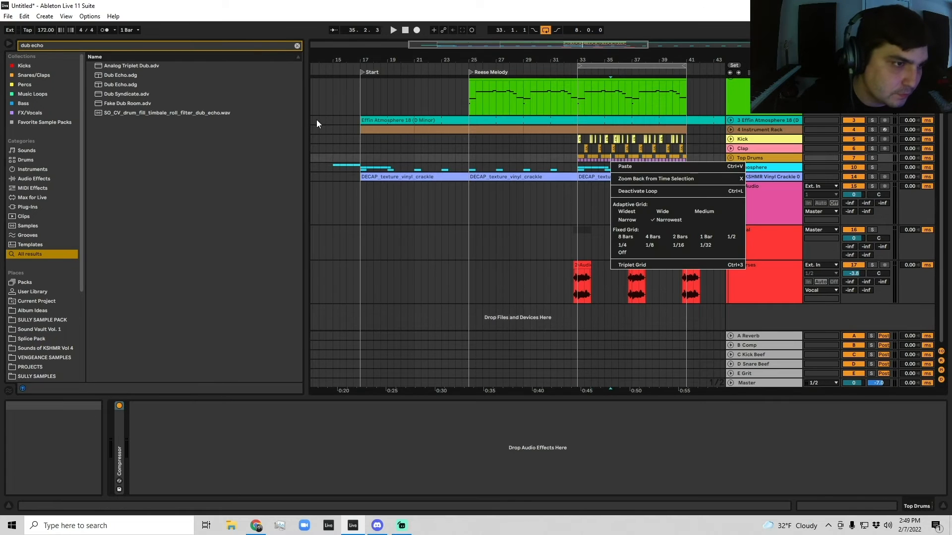
left_click(114, 84)
left_click(634, 216)
left_click(759, 270)
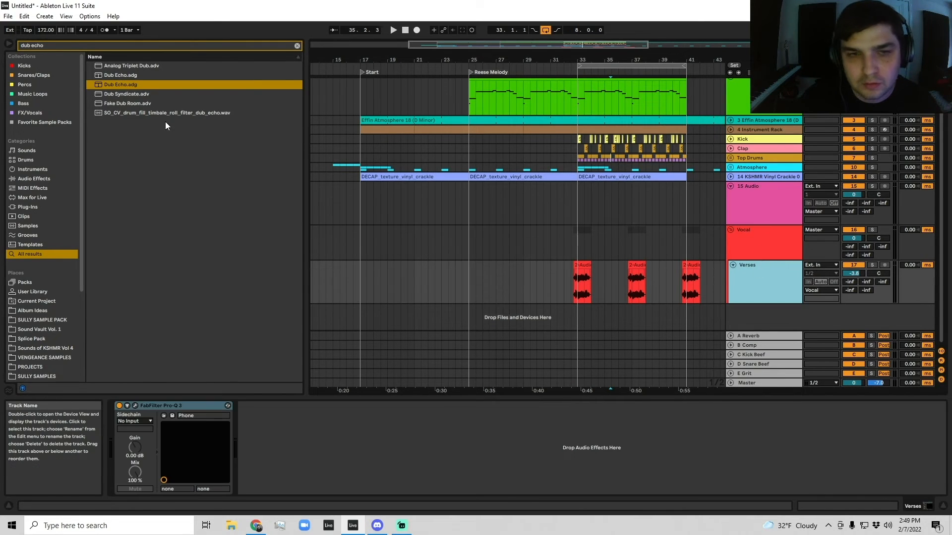
left_click_drag(120, 84, 332, 289)
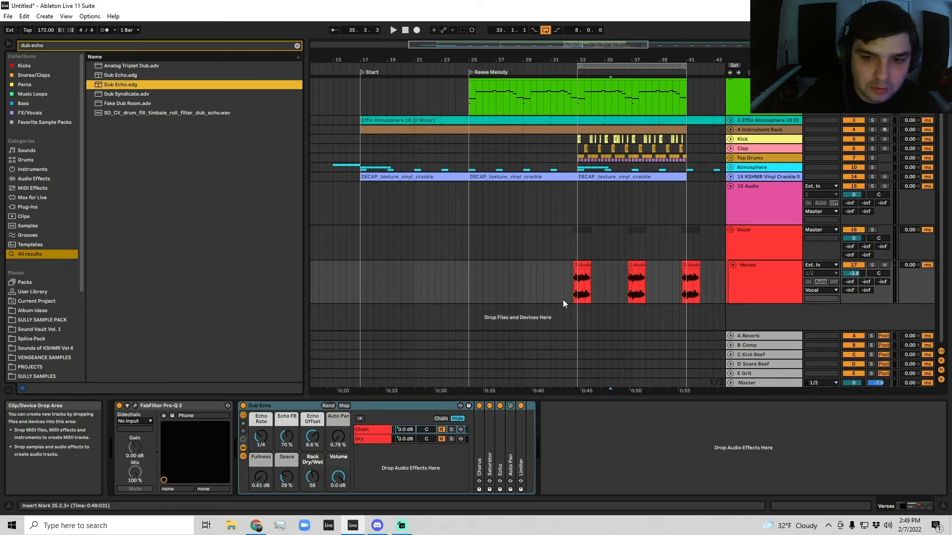
Step: Play the first Verses phrase and set Dub Echo to rate 1/8, feedback 48 %, offset 0 %, space 35 % and dry/wet 38
left_click(581, 285)
key("space")
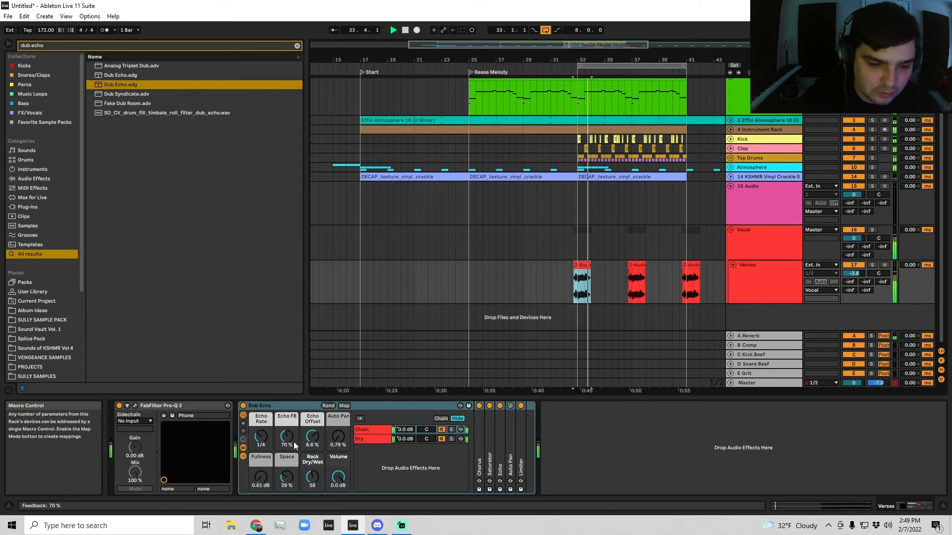
left_click_drag(312, 436, 312, 456)
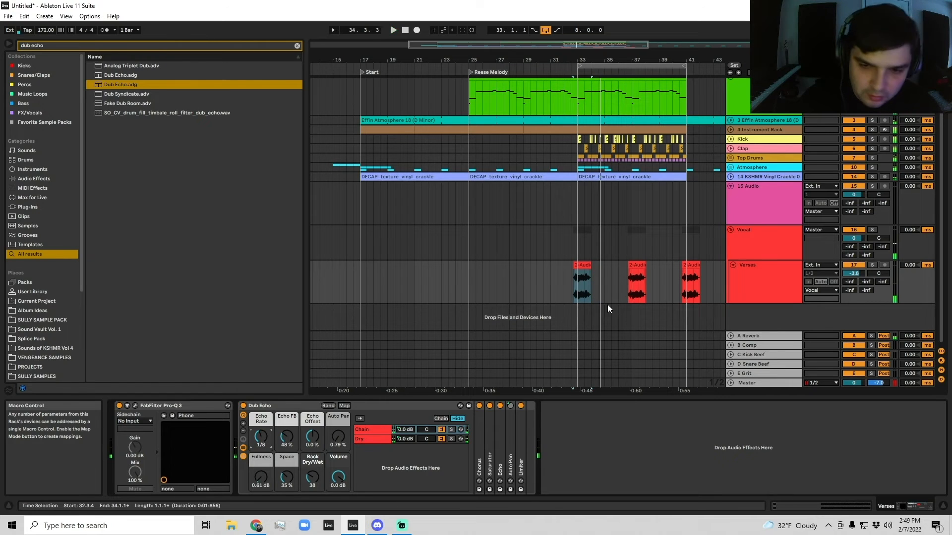
Step: Replay the first phrase with Verses soloed, set Dub Echo's Echo Rate to 1/2, and unsolo the track
left_click(574, 268)
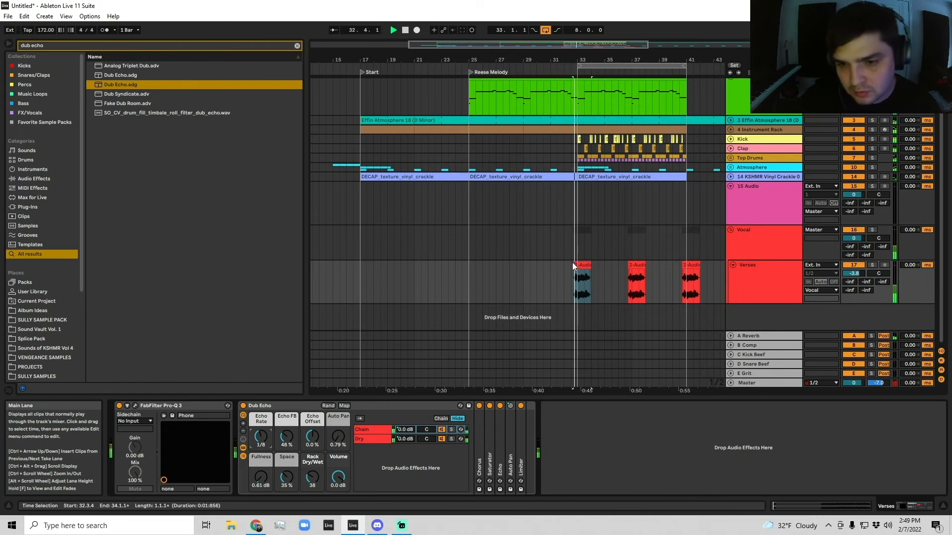
left_click(872, 265)
left_click_drag(260, 436, 261, 429)
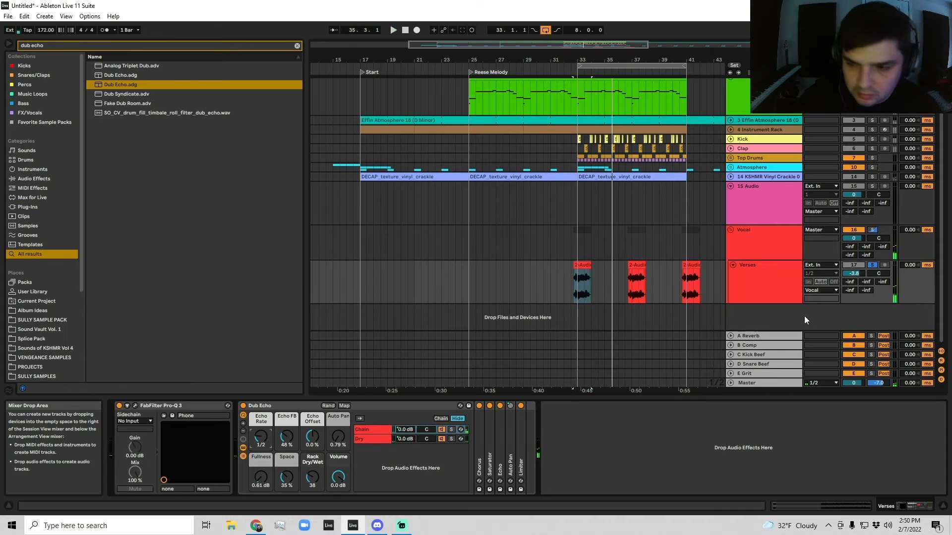
left_click(867, 266)
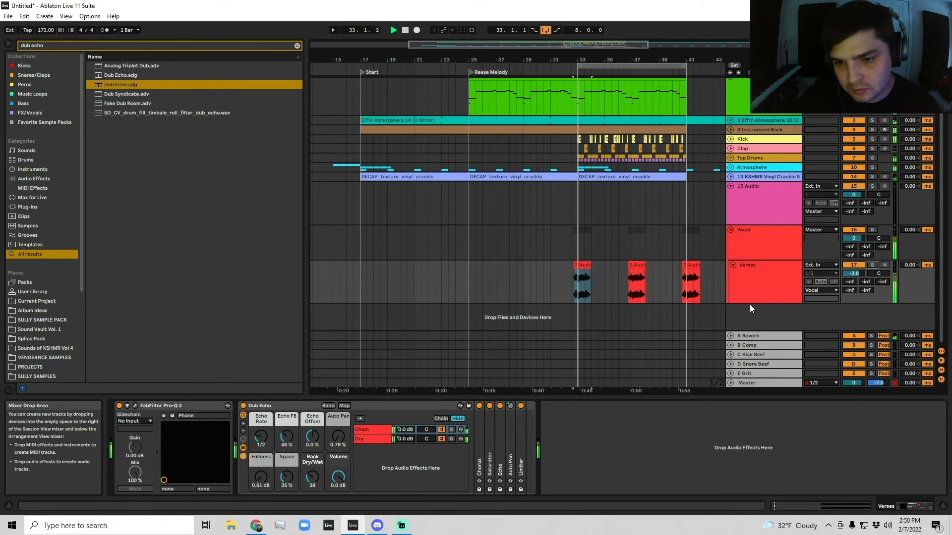
Step: Clear the browser search and collapse the Dub Echo rack on the Verses track
left_click(761, 296)
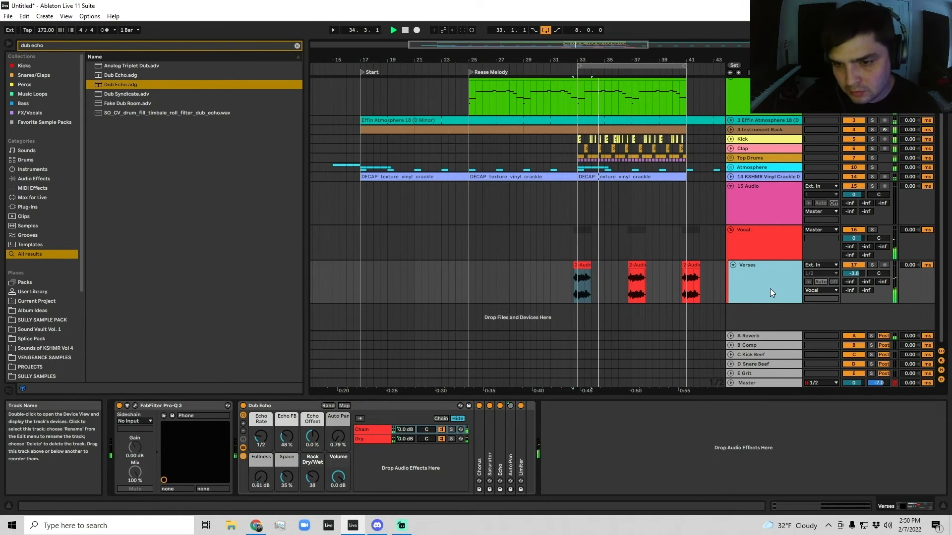
left_click(636, 280)
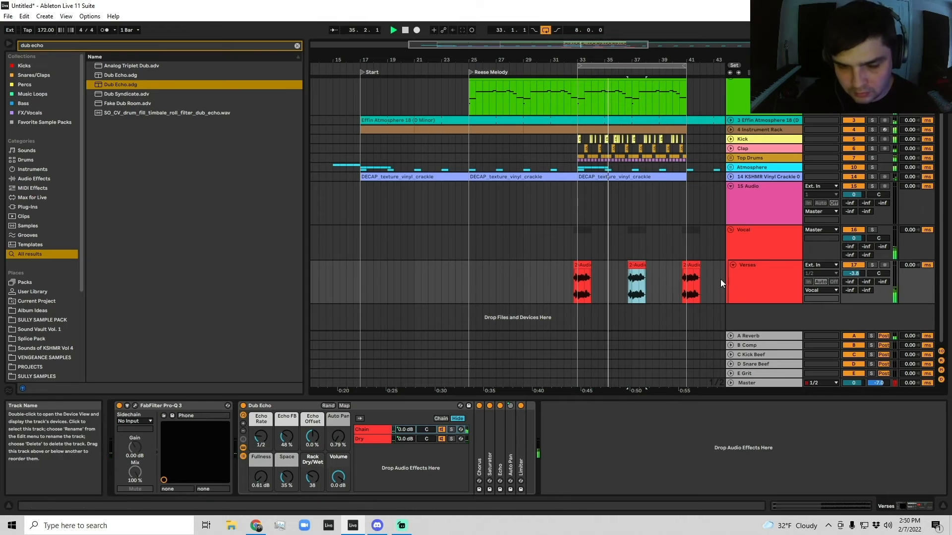
left_click(296, 45)
left_click(764, 278)
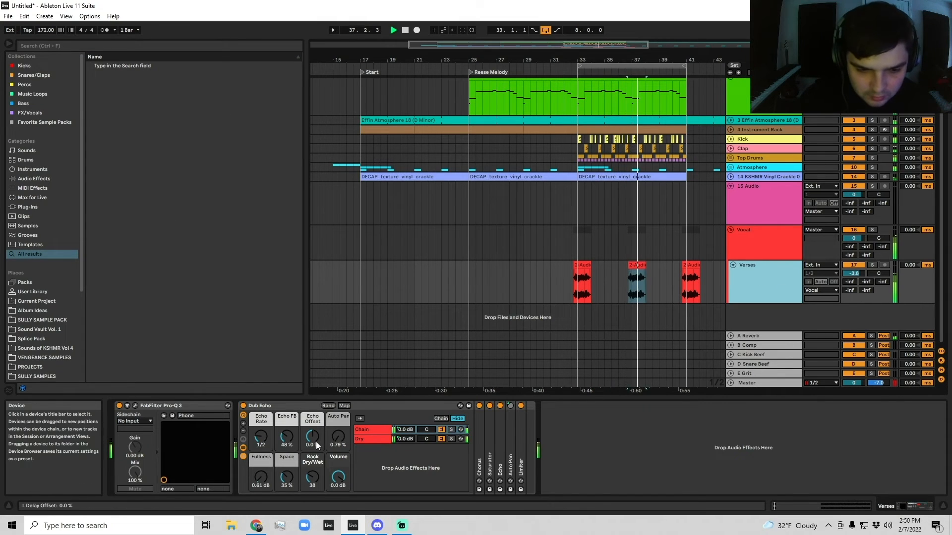
left_click(338, 436)
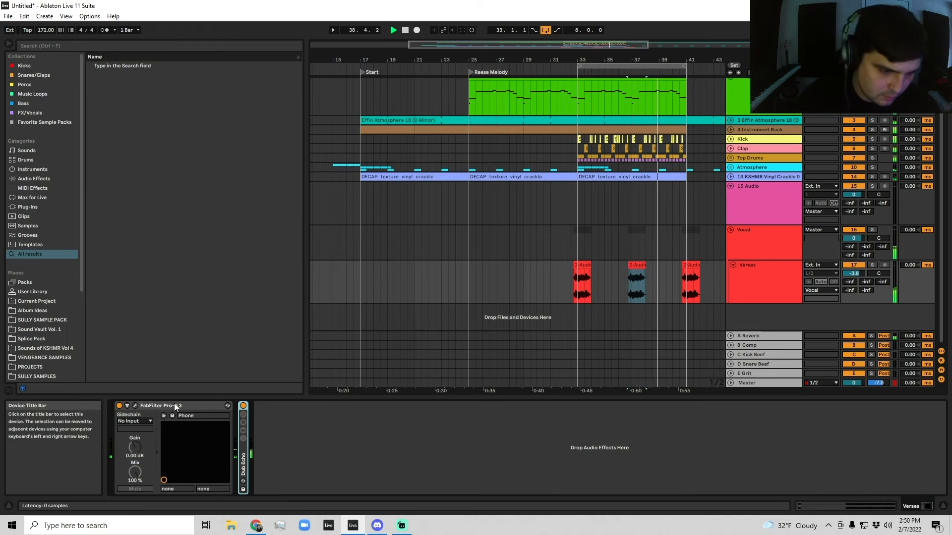
Step: Open the first Verses clip, play it, and shift its last two warp markers slightly earlier
left_click(583, 280)
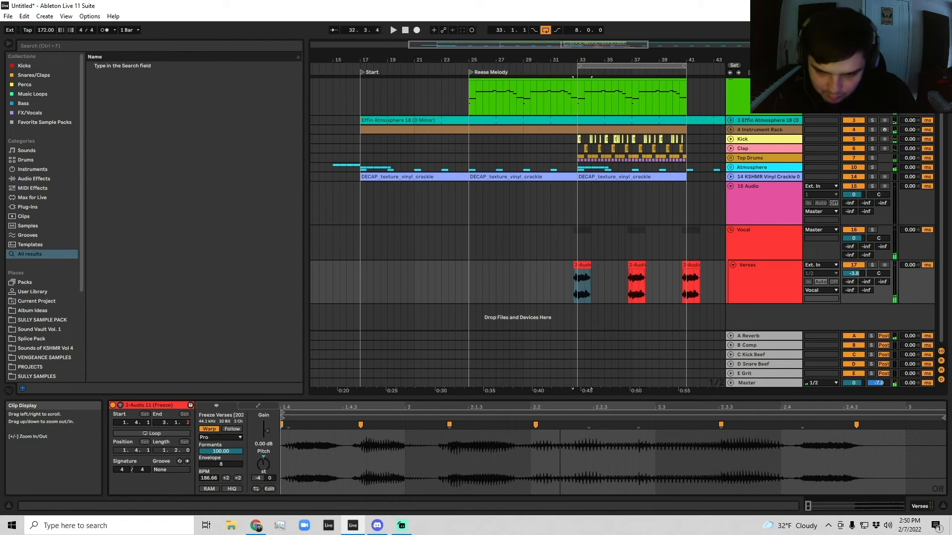
key("space")
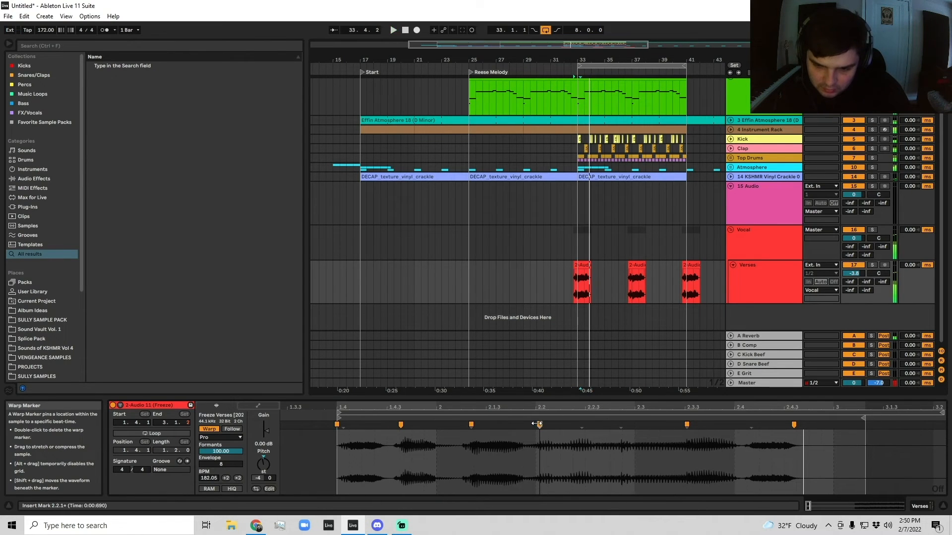
left_click_drag(686, 424, 677, 424)
left_click_drag(793, 425, 786, 424)
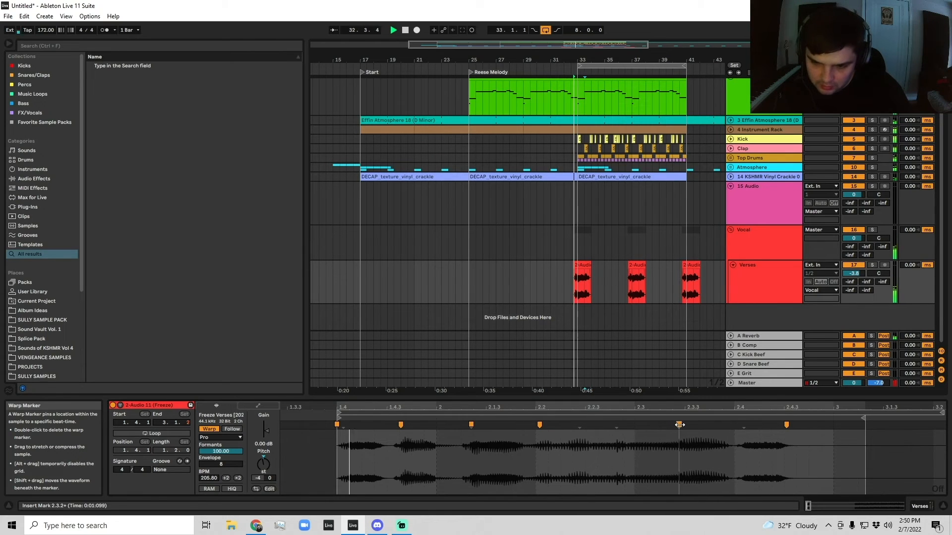
left_click_drag(680, 424, 681, 425)
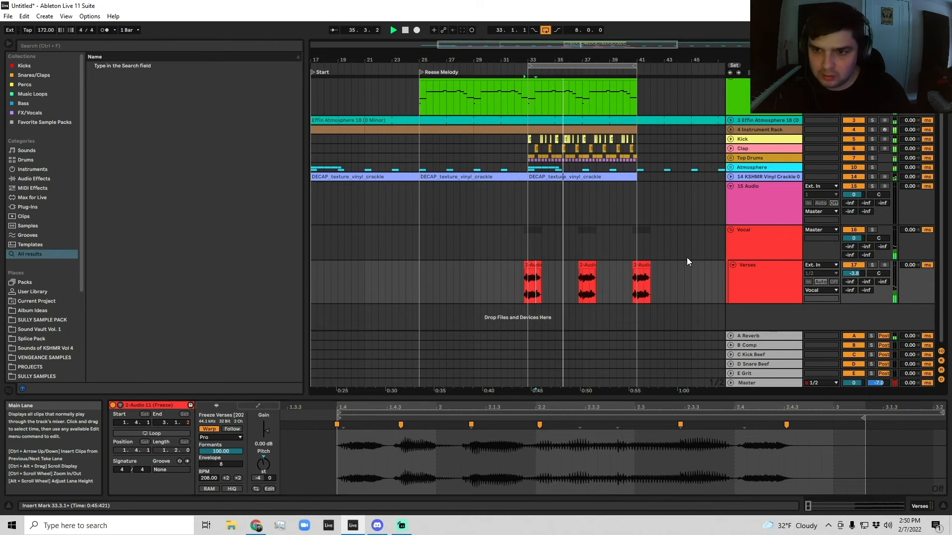
Step: Duplicate the Verses range from 32.3.1 to 36.3.1 twice over the later phrases and play from 32.1.1
scroll(585, 322, "right", 2)
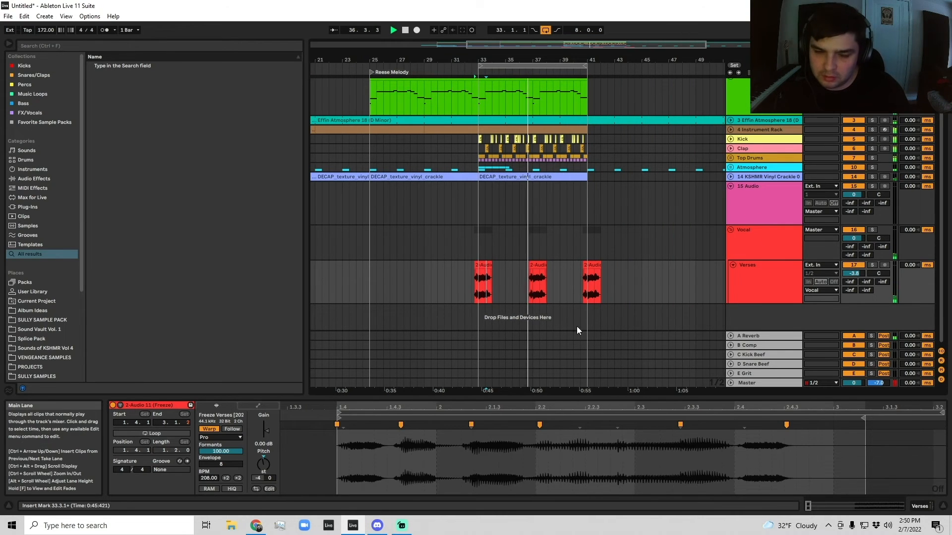
left_click(484, 266)
left_click_drag(467, 278, 525, 279)
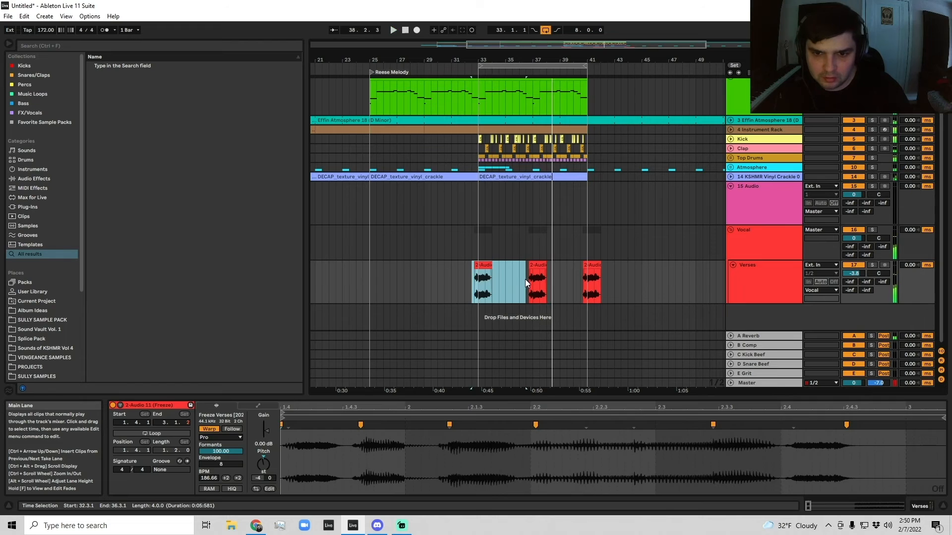
key("ctrl+d")
key("ctrl+d")
left_click(464, 293)
key("space")
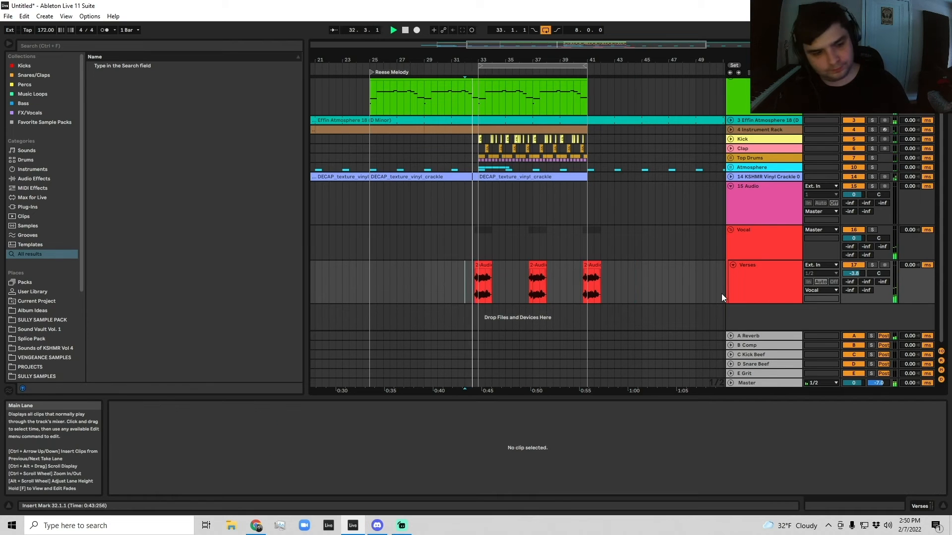
Step: Set the Verses track volume to -3.7 dB, then fold the Verses track and the Vocal group
left_click(767, 270)
left_click(854, 273)
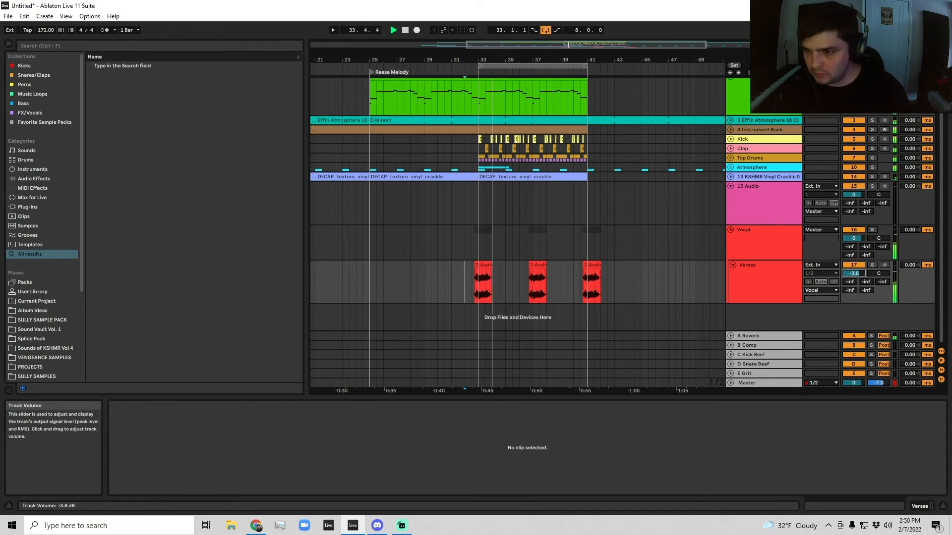
scroll(742, 291, "up", 1)
left_click(732, 279)
left_click(731, 245)
left_click(732, 246)
left_click(733, 280)
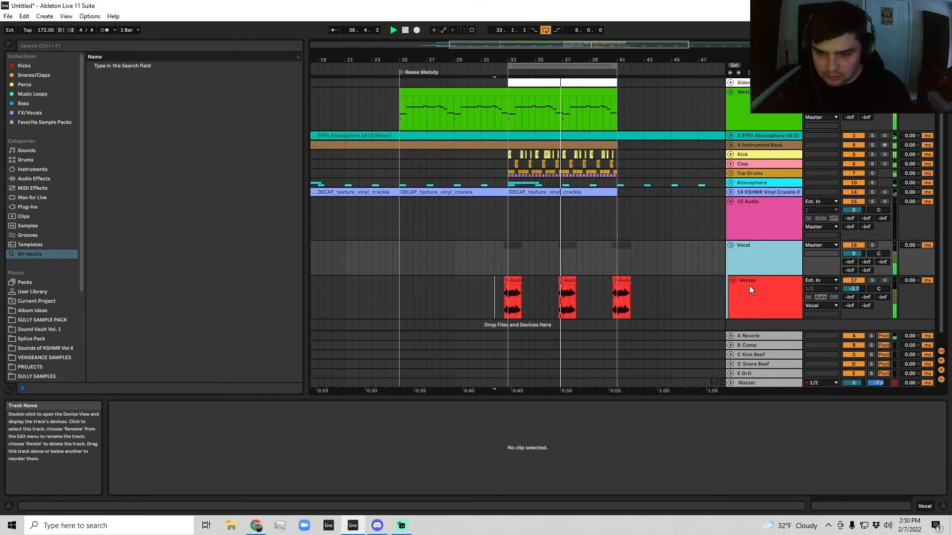
left_click(733, 280)
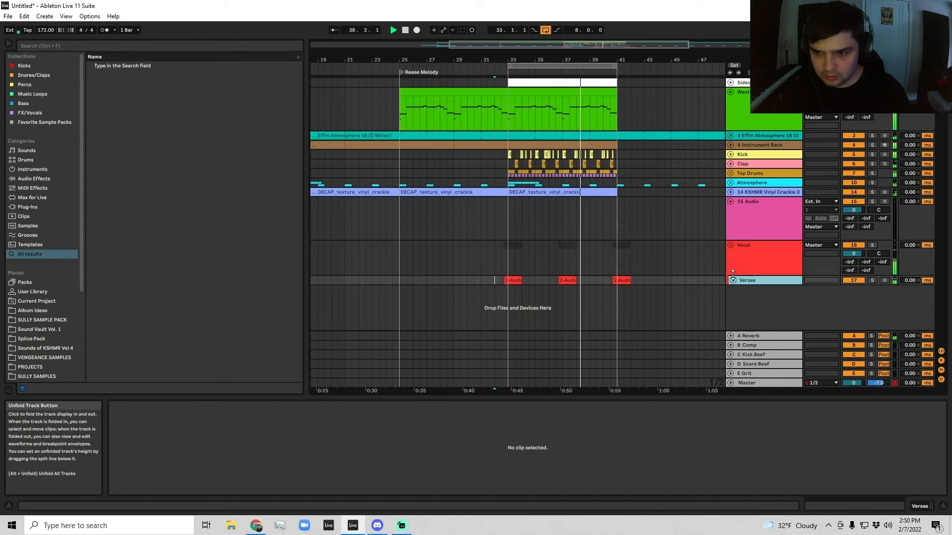
left_click(730, 246)
Step: Select the 15 Audio track, search the browser for "atmosphere" and audition samples from the results
left_click(758, 219)
left_click(133, 45)
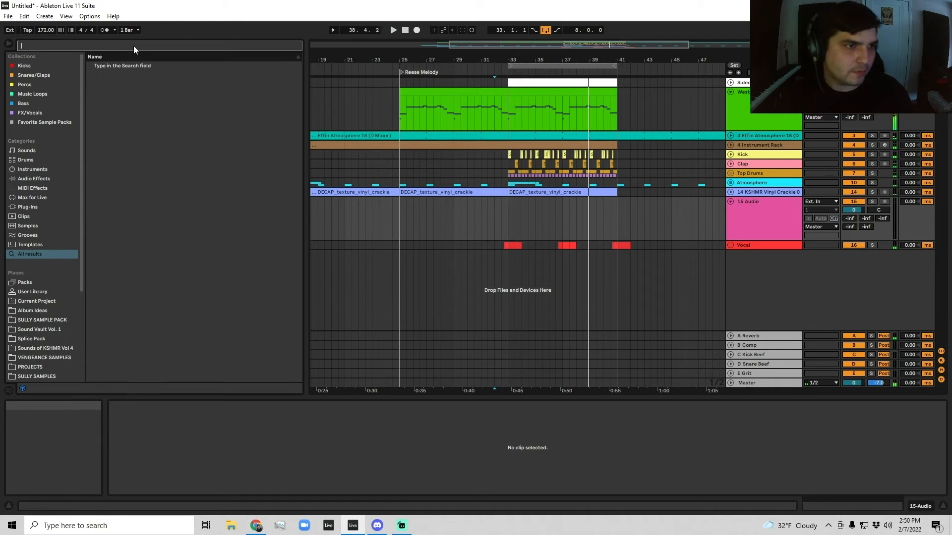
type("atmosphere")
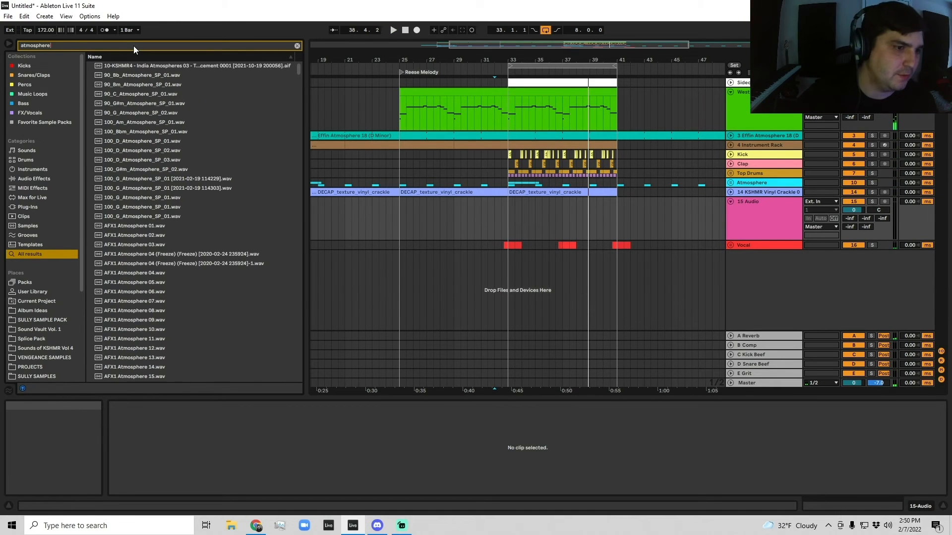
left_click(146, 228)
left_click(141, 220)
scroll(183, 268, "down", 8)
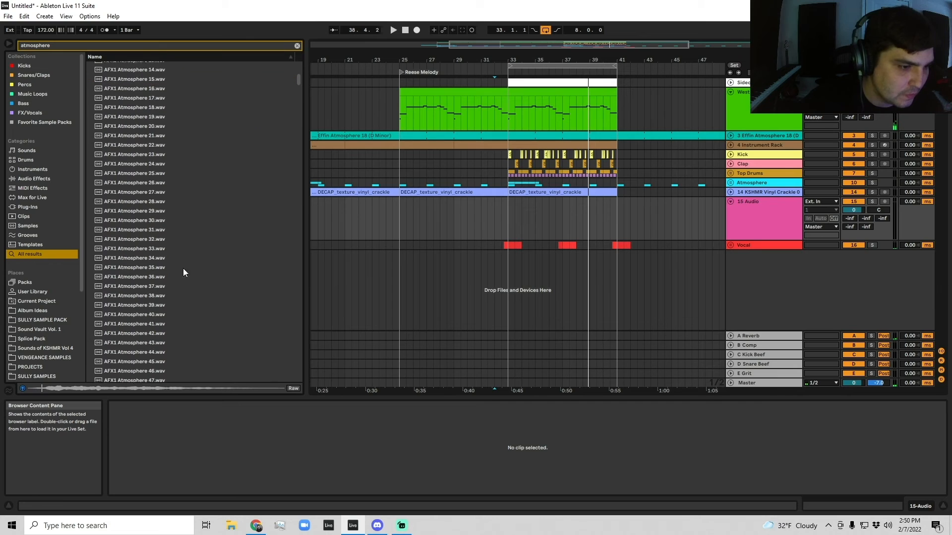
Step: Search the browser for "synth shot" and audition samples from the Bassjackers entries through to the ELIMINATE one-shots
key("BackSpace")
type("sy")
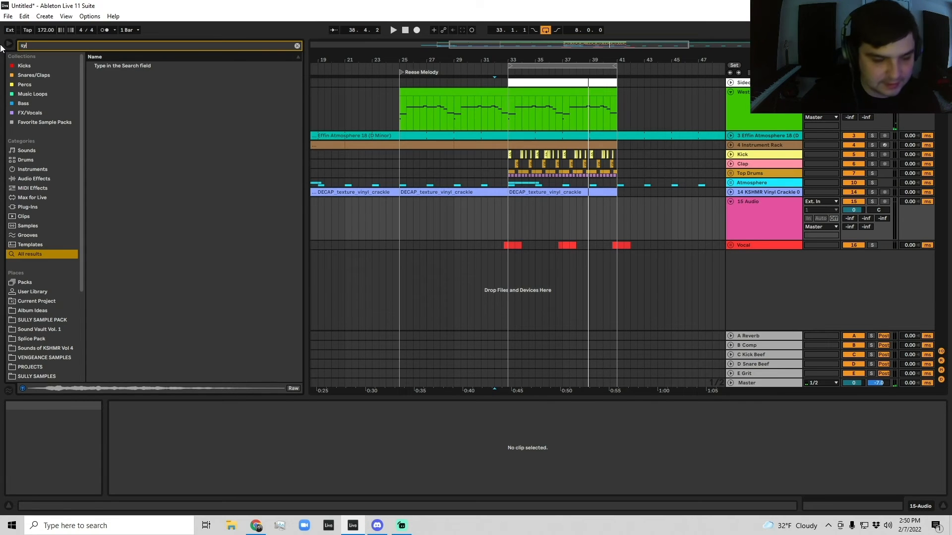
type("nth shot")
left_click(162, 169)
scroll(167, 212, "down", 10)
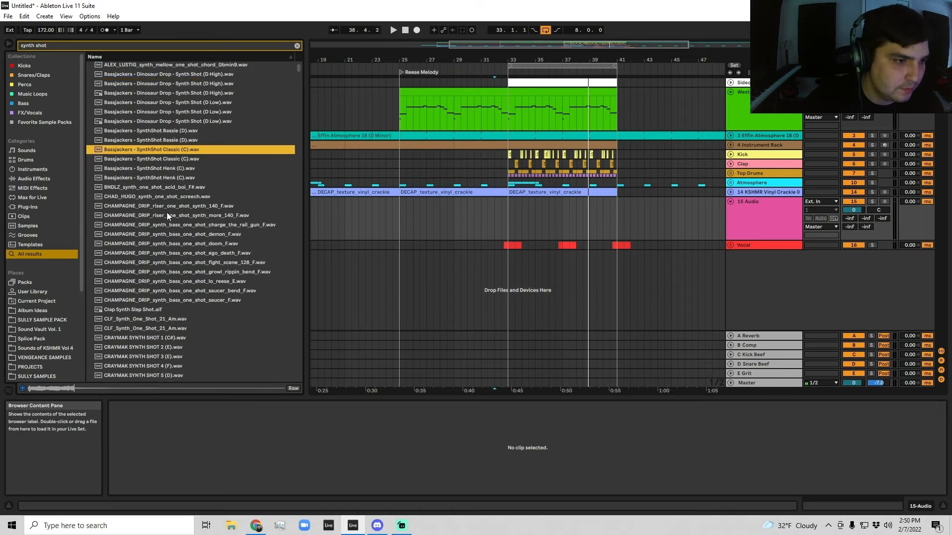
left_click(168, 260)
scroll(169, 264, "down", 5)
left_click(165, 270)
left_click(181, 309)
scroll(180, 309, "down", 6)
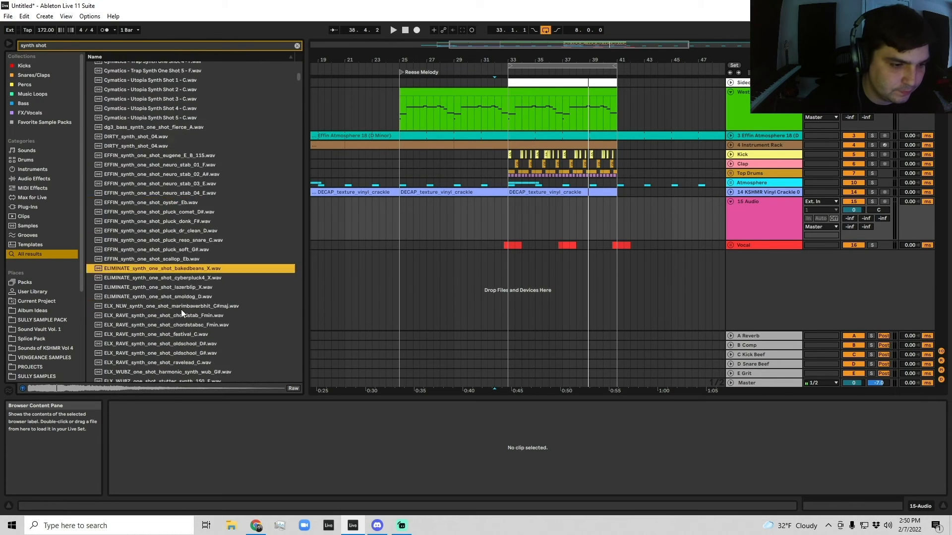
Step: Audition the EFFIN neuro stab one-shots and the Cymatics Utopia synth shots
scroll(162, 208, "up", 5)
left_click(153, 215)
left_click(149, 204)
left_click(145, 194)
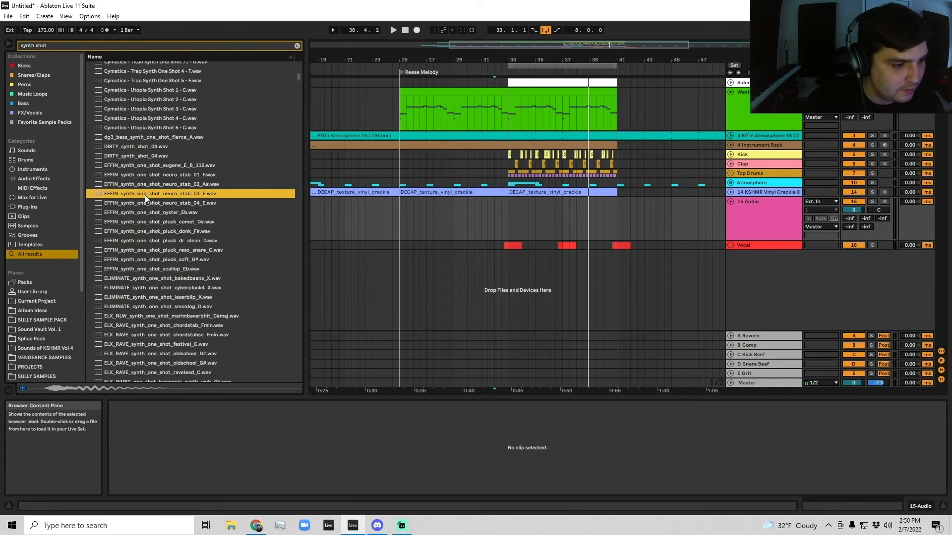
scroll(149, 188, "up", 3)
left_click(144, 188)
left_click(146, 177)
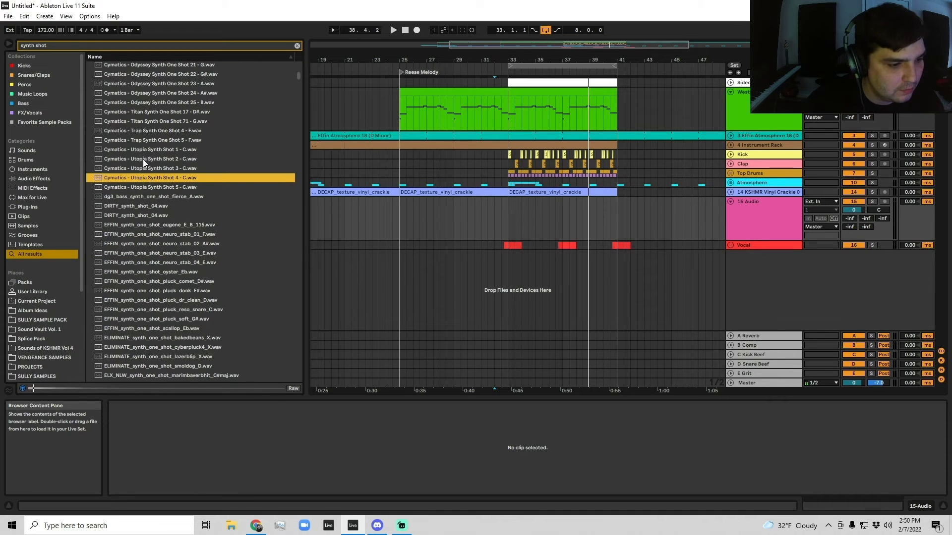
left_click(148, 161)
left_click(153, 187)
left_click(155, 158)
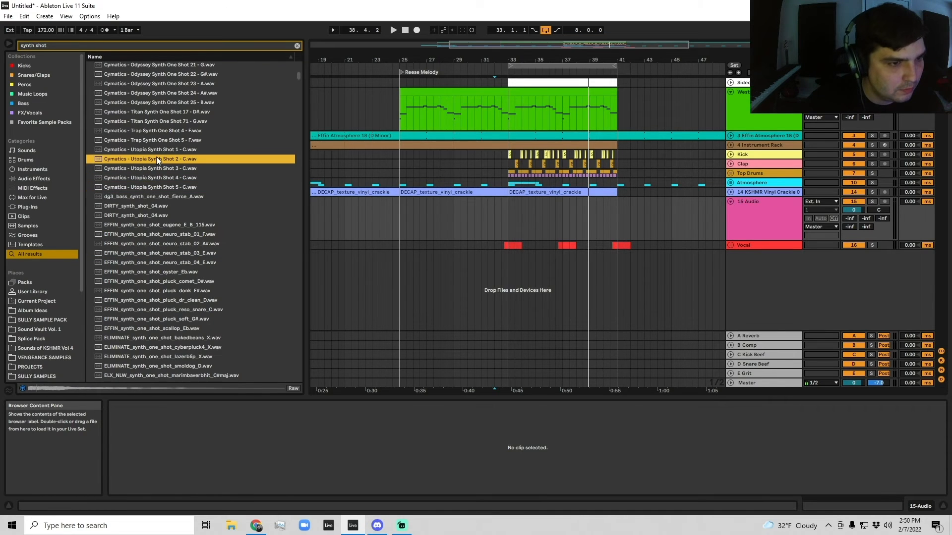
Step: Audition the first Cymatics Utopia shot, the Trap one-shots and several Cymatics Odyssey synth one-shots
left_click(150, 149)
left_click(143, 132)
left_click(140, 141)
scroll(178, 161, "up", 3)
left_click(167, 163)
left_click(165, 179)
left_click(166, 162)
left_click(164, 152)
left_click(165, 134)
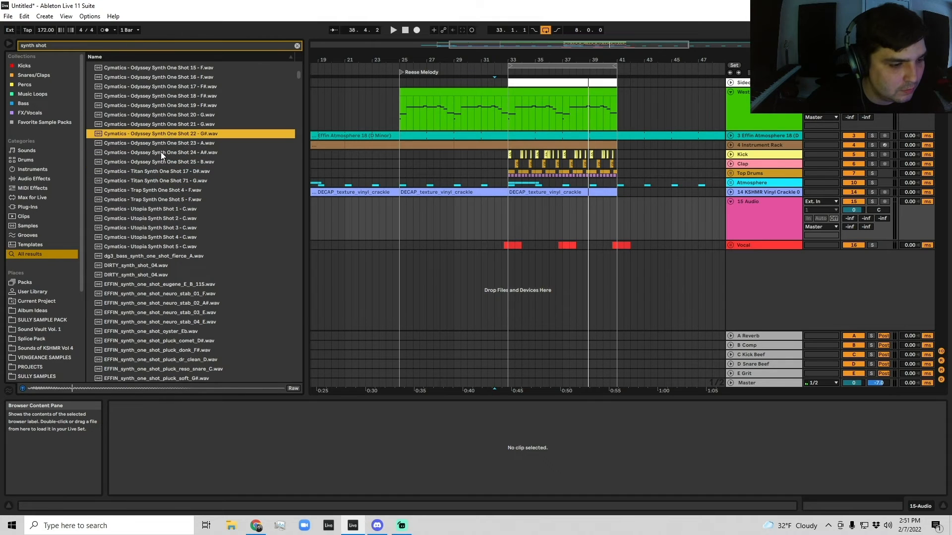
scroll(162, 147, "up", 3)
left_click(166, 145)
left_click(165, 154)
left_click(165, 126)
Step: Audition one-shots earlier in the synth shot results, up to CLF_Synth_One_Shot_21_Am.wav
scroll(166, 158, "up", 9)
left_click(165, 176)
scroll(165, 174, "up", 1)
left_click(153, 168)
scroll(158, 169, "up", 1)
left_click(145, 171)
left_click(152, 150)
scroll(152, 173, "up", 2)
left_click(148, 216)
scroll(156, 188, "up", 5)
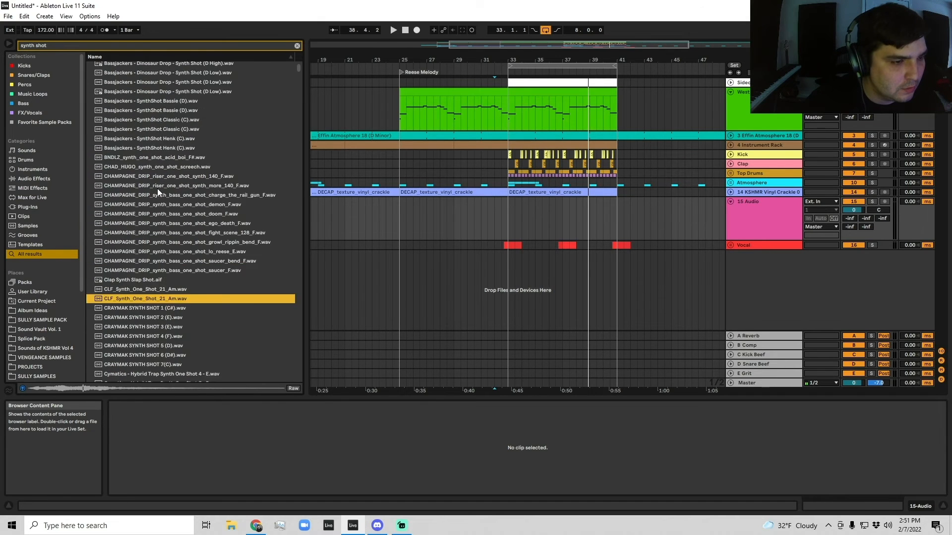
Step: Audition the CHAMPAGNE_DRIP one-shots and other samples near the start of the synth shot results
left_click(173, 253)
left_click(167, 216)
left_click(248, 178)
left_click_drag(300, 71, 298, 37)
left_click(188, 131)
left_click(176, 94)
left_click(176, 78)
Step: Audition the HEX_COUGAR synth one-shots, including the neutron and rave_stab samples
scroll(200, 128, "down", 4)
left_click(181, 240)
scroll(191, 248, "down", 20)
scroll(185, 253, "down", 2)
left_click(180, 200)
left_click(178, 189)
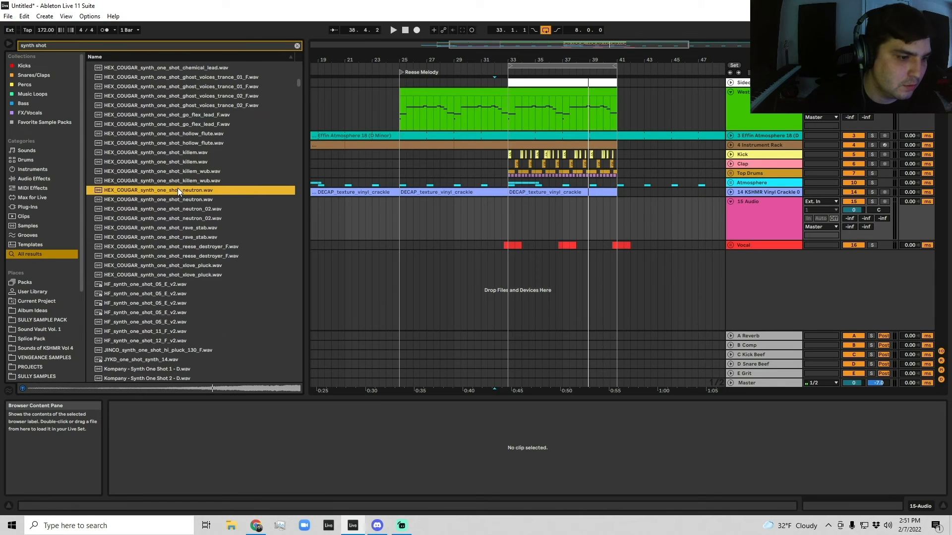
left_click(187, 238)
left_click(202, 256)
Step: Audition the Kompany synth one-shots and neighbouring samples in the synth shot results
scroll(202, 256, "down", 3)
left_click(183, 195)
left_click(191, 233)
scroll(191, 238, "down", 4)
left_click(180, 236)
Step: Audition the Synth_Shot samples and place Synth_Shot_04_G.wav on a new audio track at bar 33
scroll(180, 240, "down", 5)
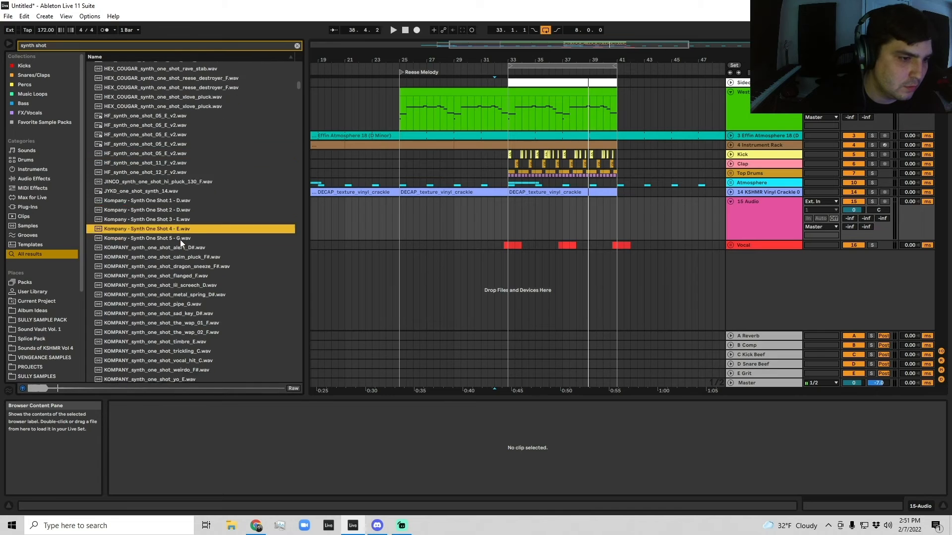
scroll(162, 237, "down", 12)
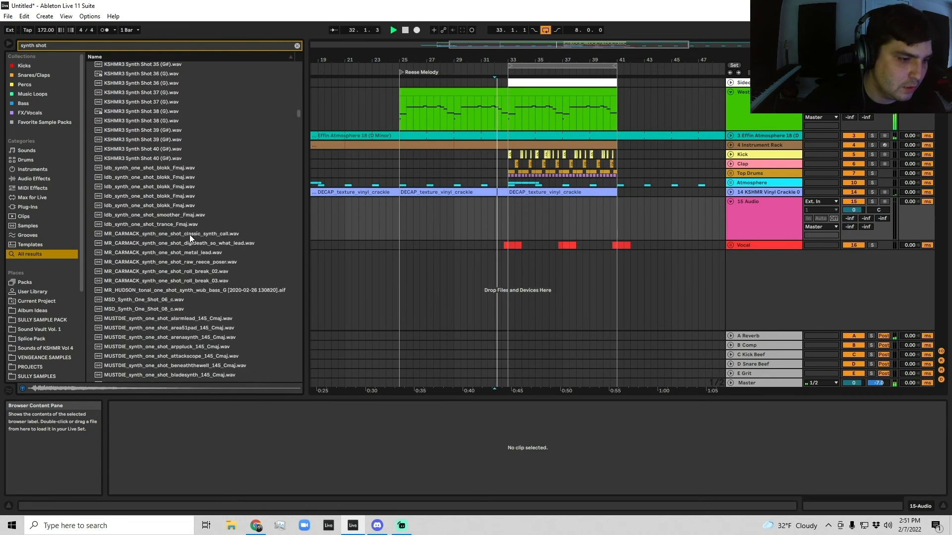
scroll(198, 245, "down", 10)
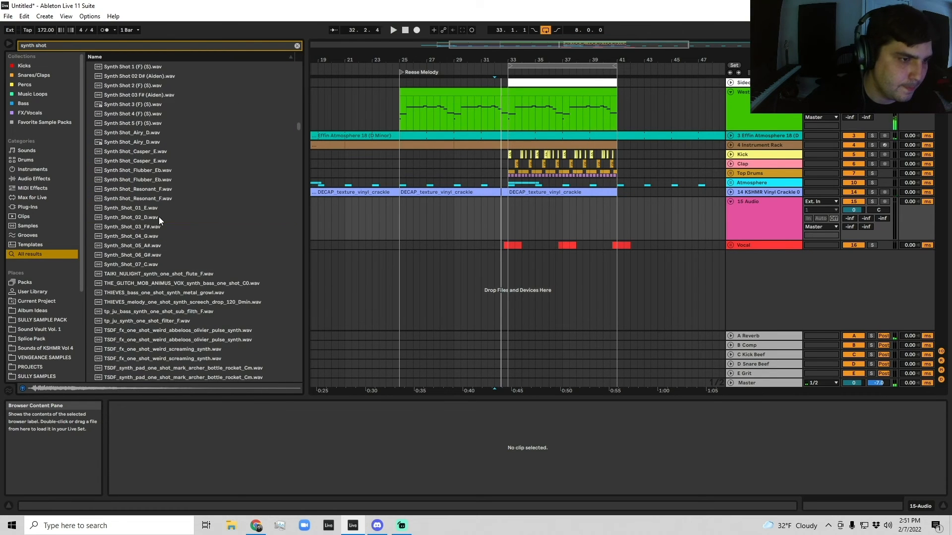
left_click(159, 217)
scroll(182, 247, "down", 7)
scroll(183, 250, "up", 6)
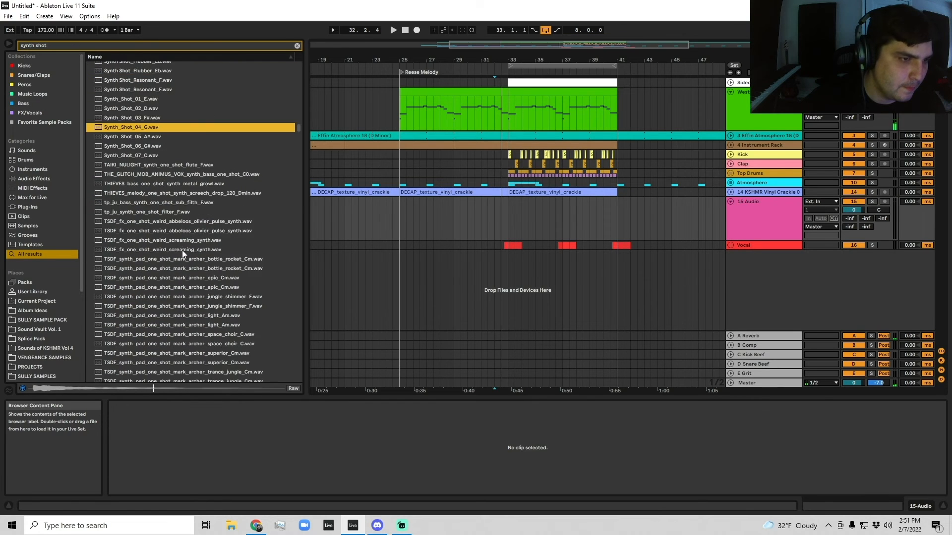
left_click(145, 218)
left_click_drag(500, 287, 508, 254)
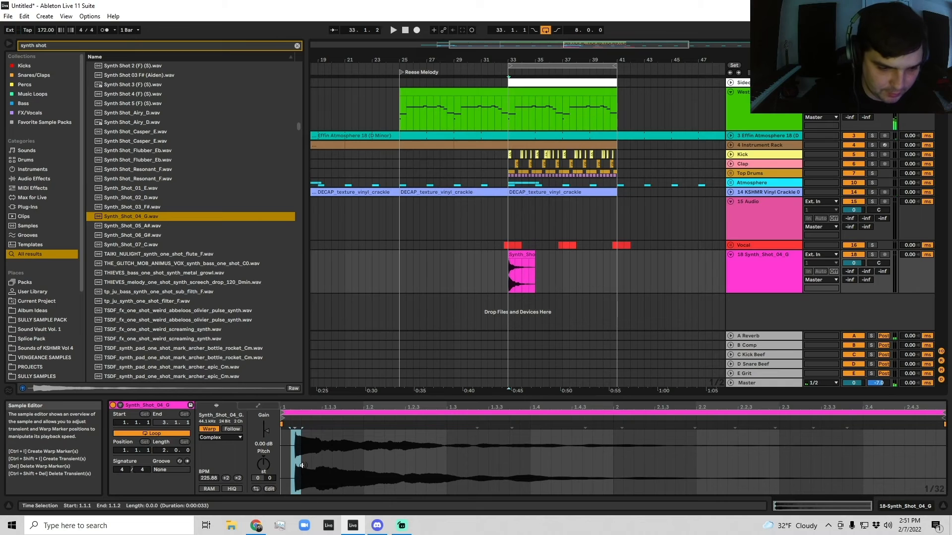
Step: Set the Synth_Shot_04_G clip's 1.1.1 at the sample's first transient and trim the clip's end to 34.3
right_click(295, 425)
left_click(328, 308)
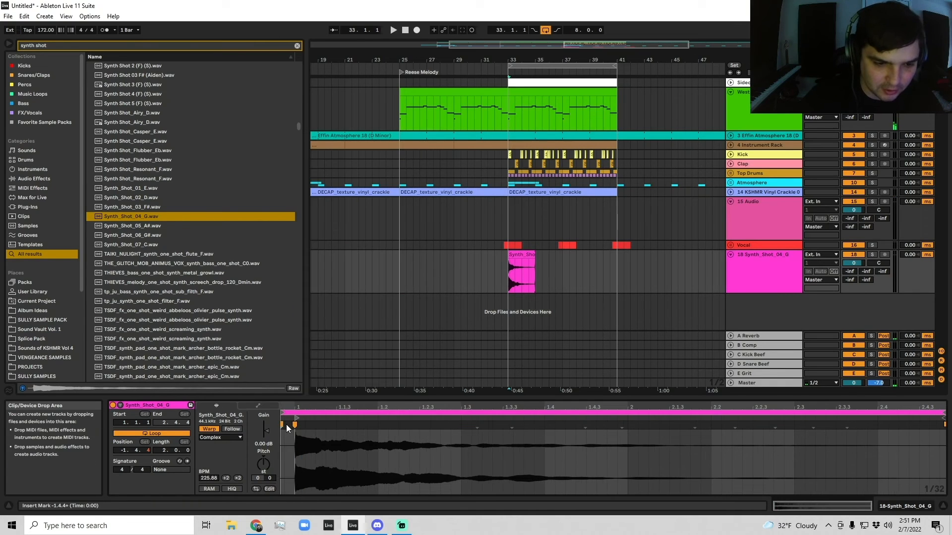
left_click_drag(534, 256, 529, 256)
left_click(519, 256)
Step: Insert a MIDI track below the Synth_Shot_04_G track and load Sampler on it
right_click(754, 253)
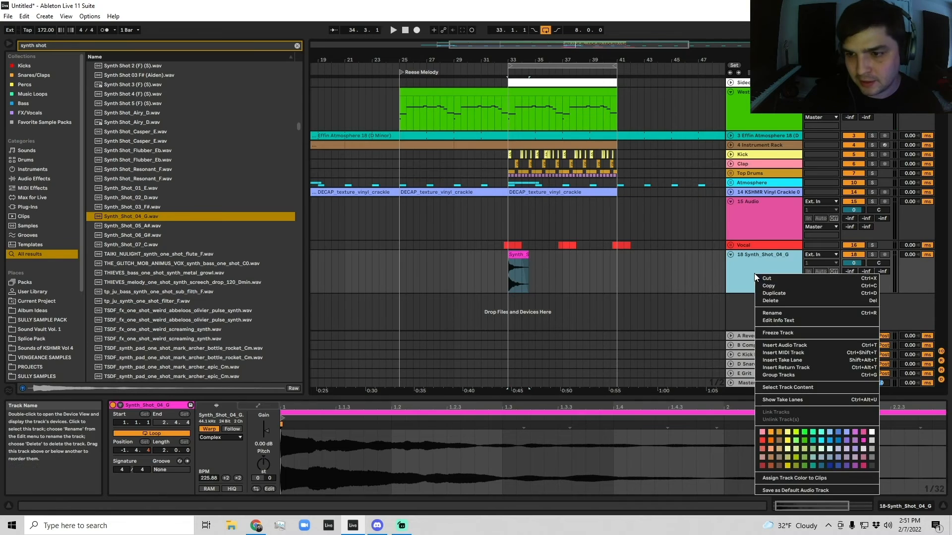
left_click(779, 353)
type("sampelr")
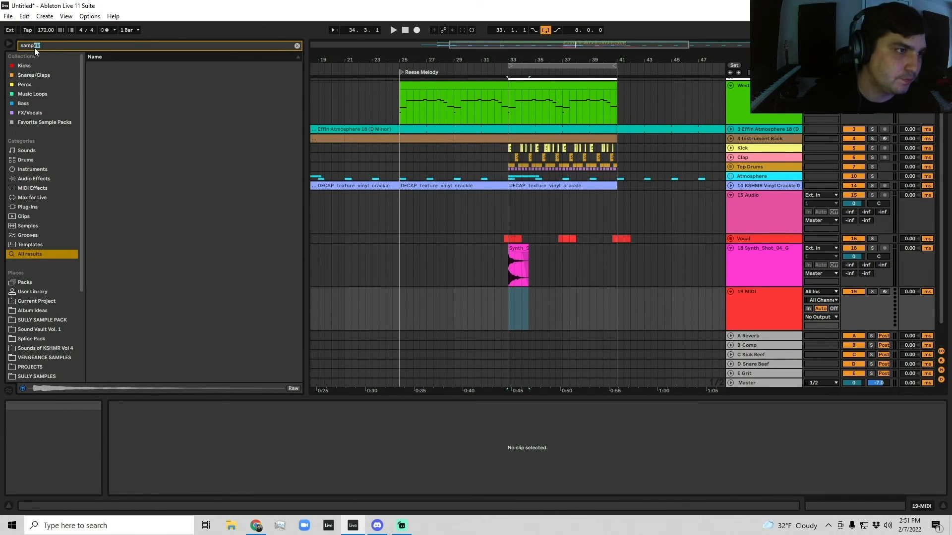
type("er")
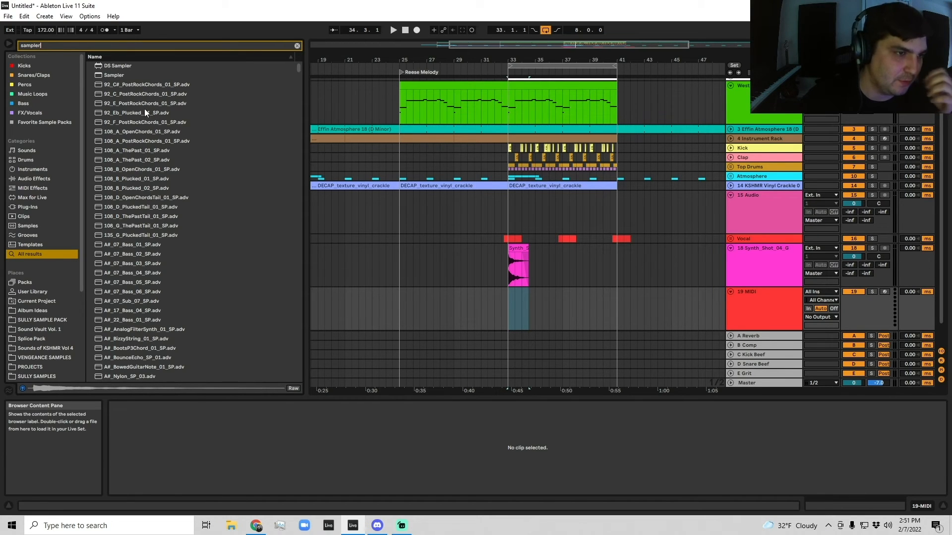
left_click_drag(183, 92, 522, 305)
Step: Load the trimmed Synth_Shot_04_G clip into Sampler and test it with a few played notes
left_click(512, 248)
left_click_drag(512, 248, 755, 302)
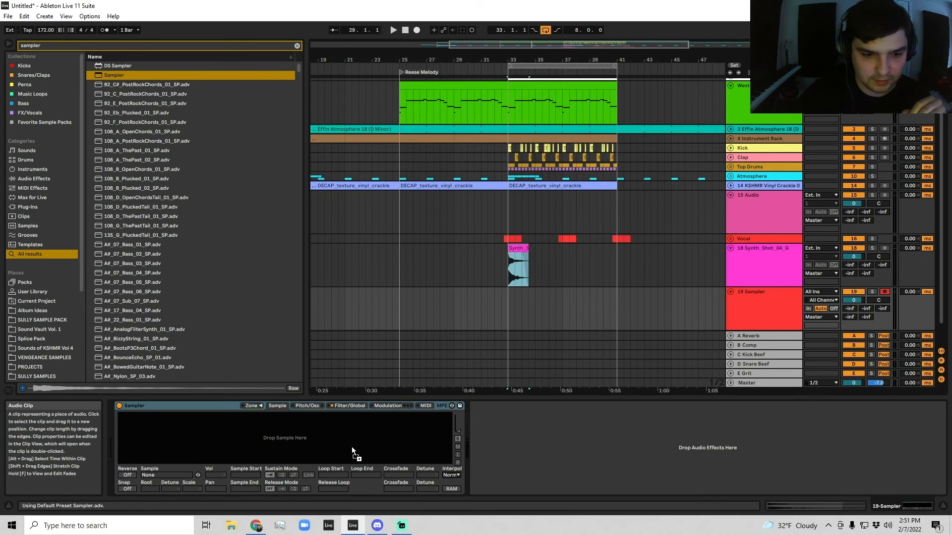
key("z")
key("x")
key("x")
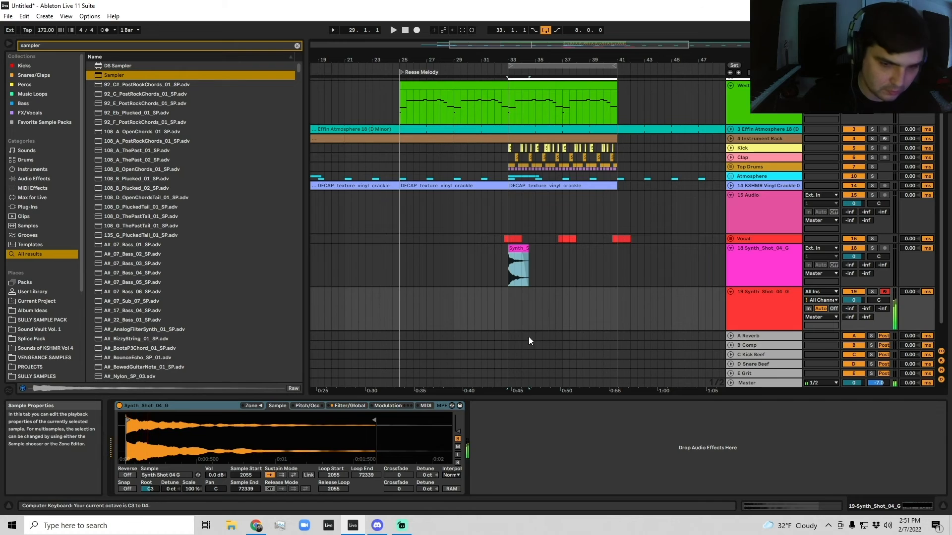
Step: Create an empty MIDI clip over bars 33 to 41 on the Sampler track and delete the original one-shot audio track
left_click_drag(589, 255, 474, 253)
key("Delete")
left_click_drag(509, 310, 618, 309)
key("ctrl+shift+m")
left_click(771, 268)
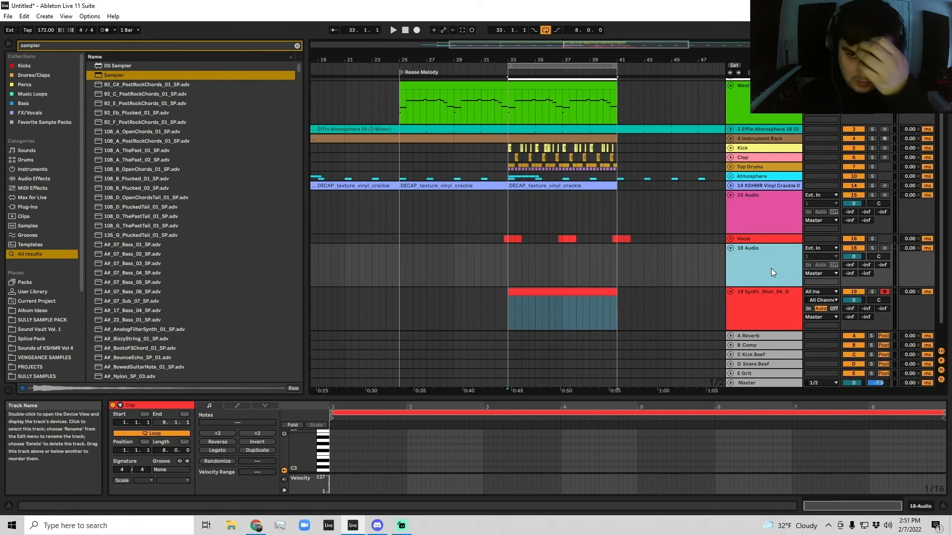
key("Delete")
left_click(527, 254)
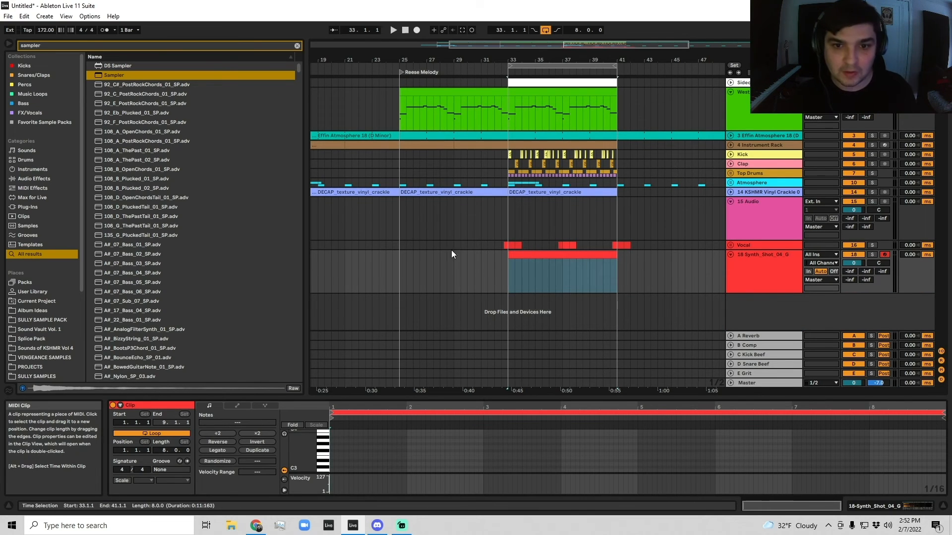
Step: Move the Synth_Shot_04_G Sampler track into the Atmosphere group, between Vocal Atmosphere 02 and KSHMR3 Impact Low
left_click(395, 217)
left_click_drag(421, 51, 612, 255)
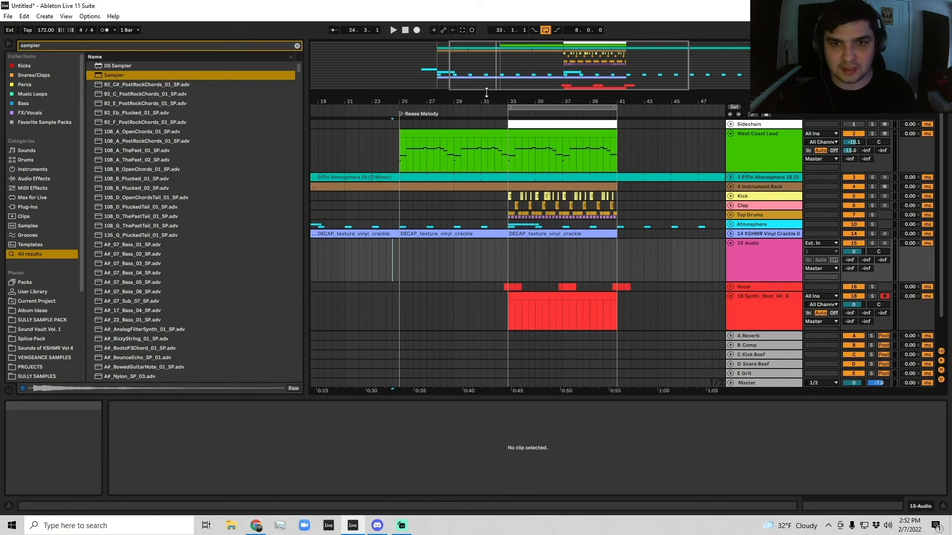
left_click_drag(486, 92, 486, 49)
left_click(730, 180)
scroll(773, 214, "down", 2)
left_click_drag(754, 206, 758, 186)
scroll(601, 209, "up", 2)
Step: Play bars 25 to 27 and set the Effin Atmosphere 16 track's volume to -5.8 dB
left_click(403, 226)
mouse_move(418, 52)
left_mouse_down()
mouse_move(419, 74)
mouse_move(418, 53)
left_mouse_up()
left_click(732, 281)
left_click_drag(460, 297, 519, 294)
key("space")
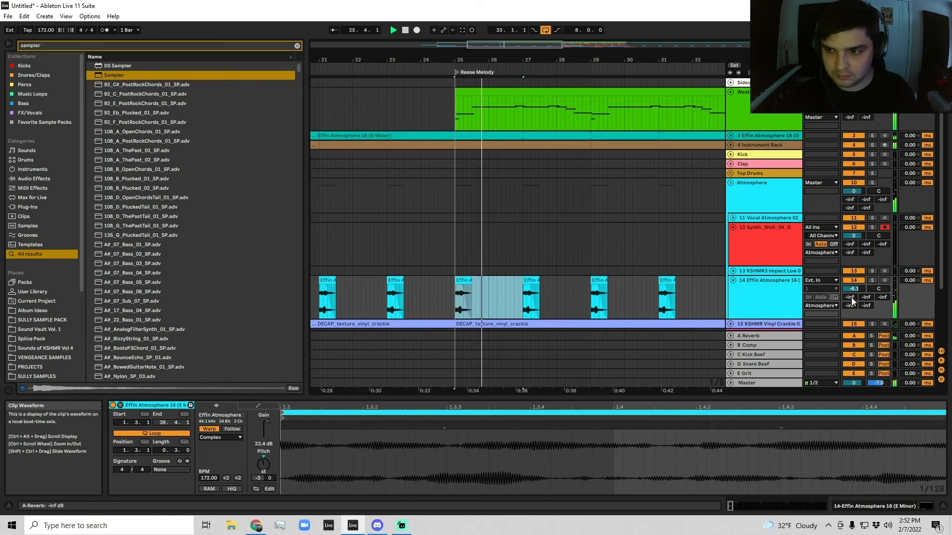
left_click_drag(852, 289, 853, 286)
left_click(853, 93)
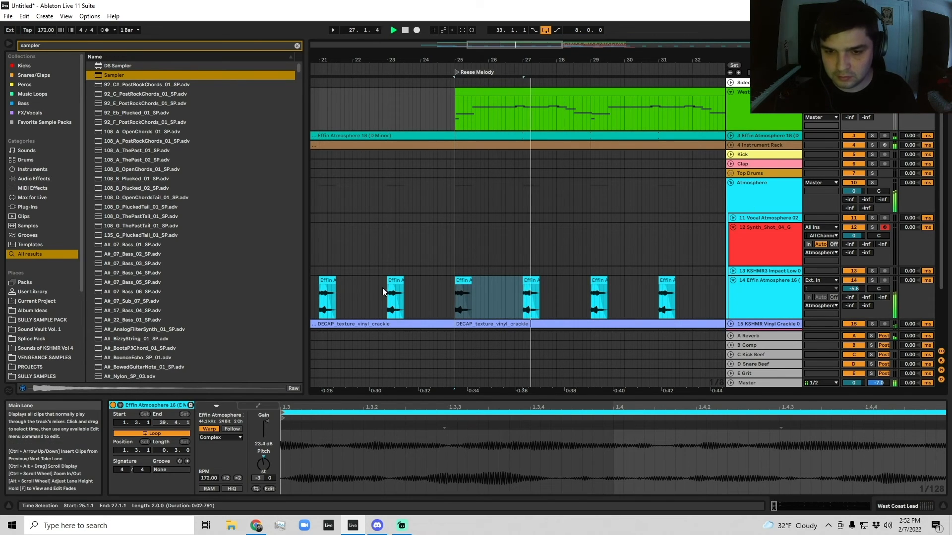
Step: Move the synth shot's MIDI clip to start at bar 25 and add a sixteenth-note E3 at 1.3
scroll(694, 248, "right", 2)
left_click_drag(702, 243, 432, 227)
key("space")
left_click(320, 462)
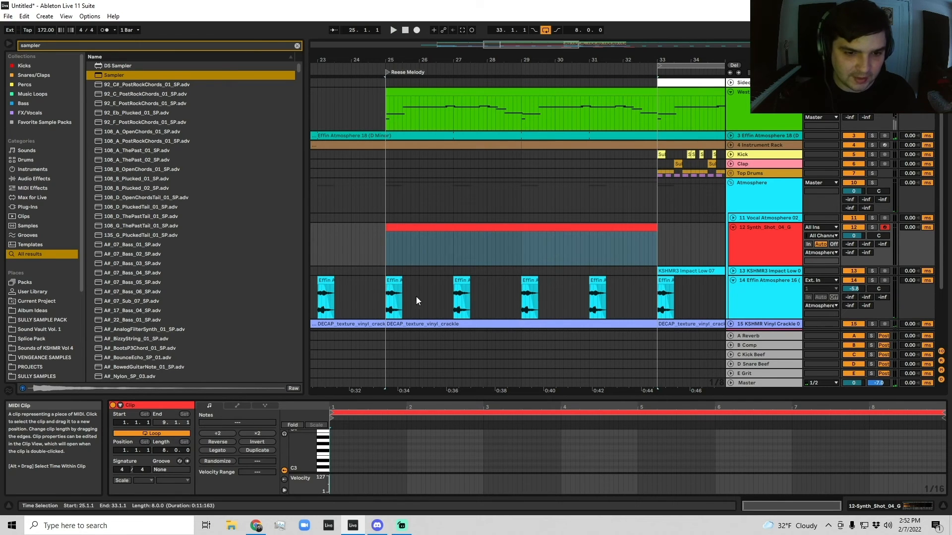
left_click(367, 461)
double_click(368, 457)
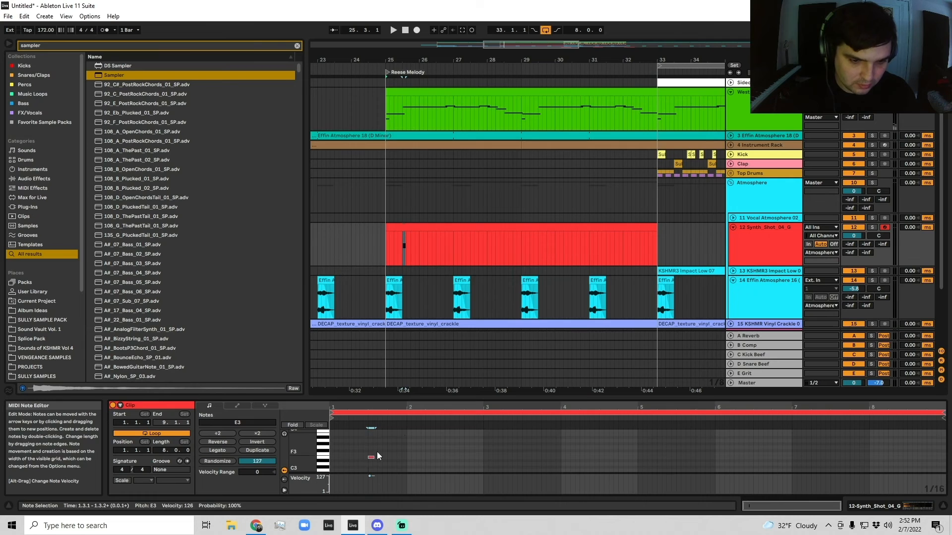
Step: Set Sampler's root key to G3 and add the Tuner Tool rack after it
left_click(778, 233)
left_click_drag(147, 489, 147, 485)
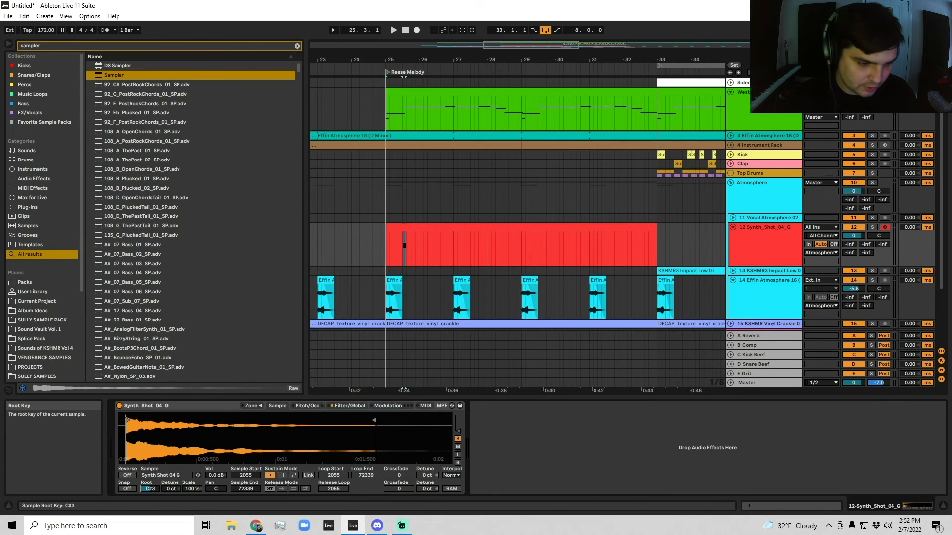
left_click(412, 228)
key("ctrl+f")
type("tuner")
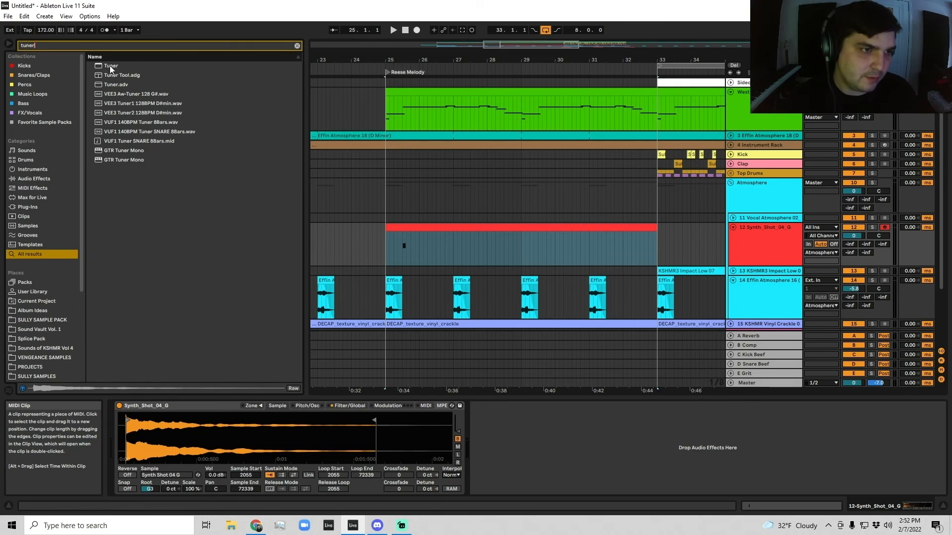
double_click(111, 75)
Step: Play the synth shot through the Tuner Tool around bar 25 to check its pitch
left_click(413, 265)
key("space")
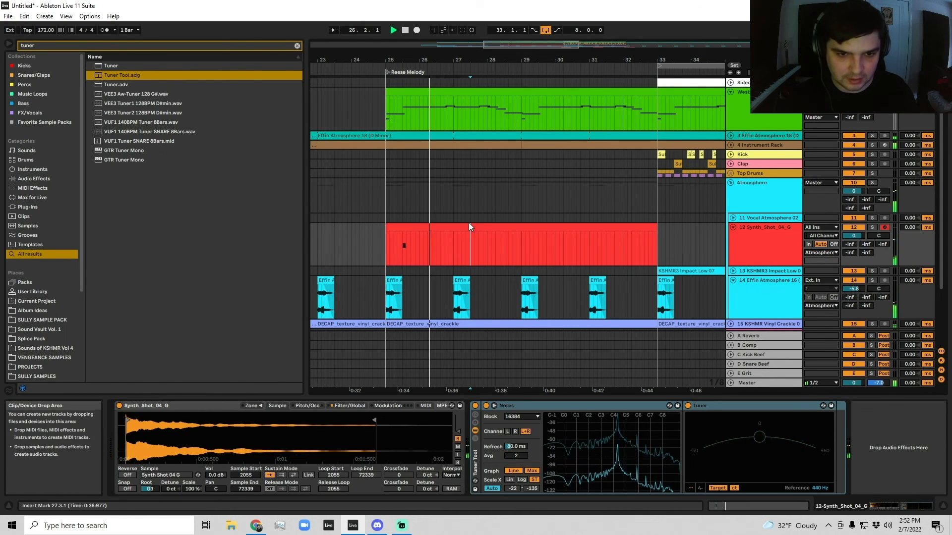
double_click(469, 226)
left_click(384, 255)
key("space")
Step: Repeat the first bar of the synth shot clip until it fills bars 25 to 33
left_click_drag(384, 251, 418, 231)
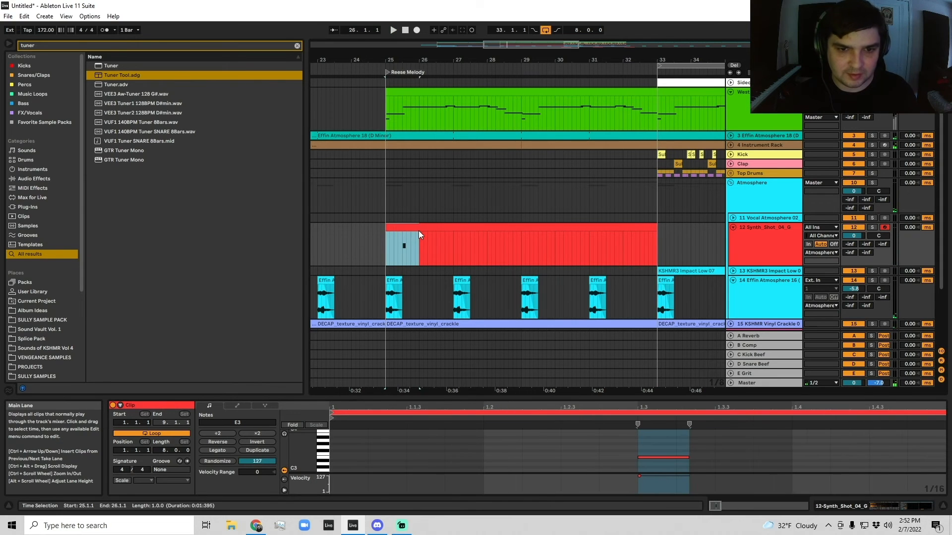
key("ctrl+d")
key("ctrl+d")
key("ctrl+d")
key("ctrl+d")
key("ctrl+d")
key("ctrl+d")
key("ctrl+d")
Step: Duplicate the synth shot's bars 25 to 33 onto bars 33 to 41 and undo the extra copy after bar 41
left_click_drag(376, 257, 656, 246)
key("ctrl+d")
key("ctrl+d")
left_click_drag(482, 60, 481, 47)
key("ctrl+z")
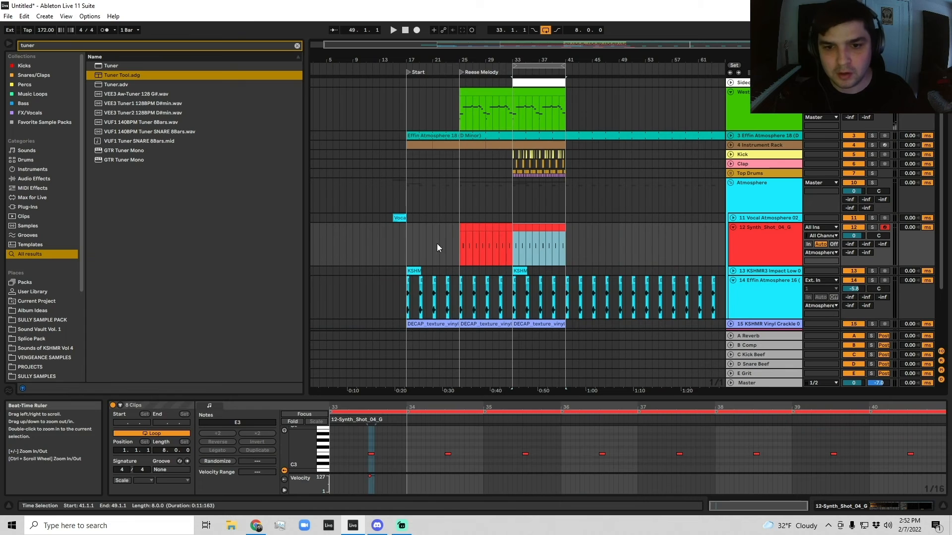
left_click(465, 246)
Step: Add Reverb to the Synth_Shot_04_G track and remove the Tuner Tool rack
left_click(786, 236)
key("ctrl+f")
type("reverb")
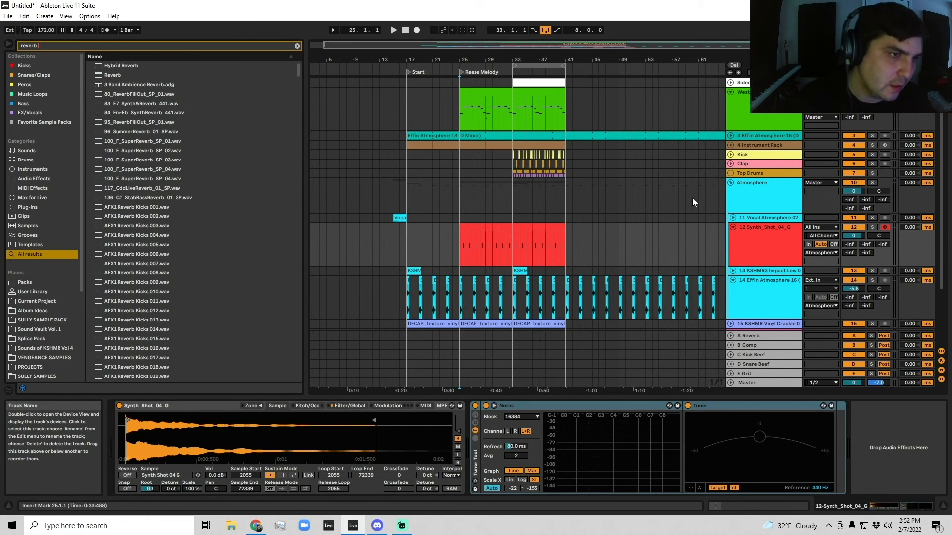
key("Down")
key("Down")
key("Return")
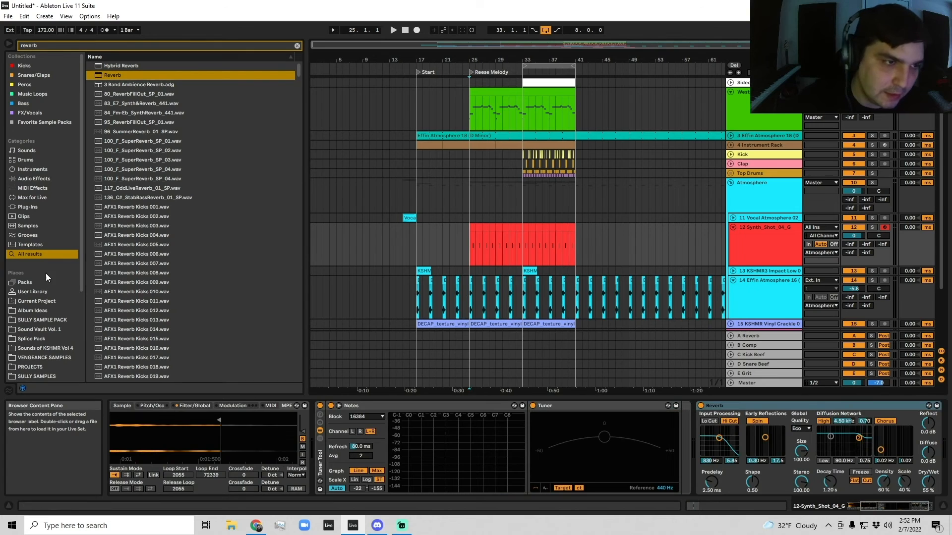
double_click(386, 408)
double_click(357, 405)
key("Delete")
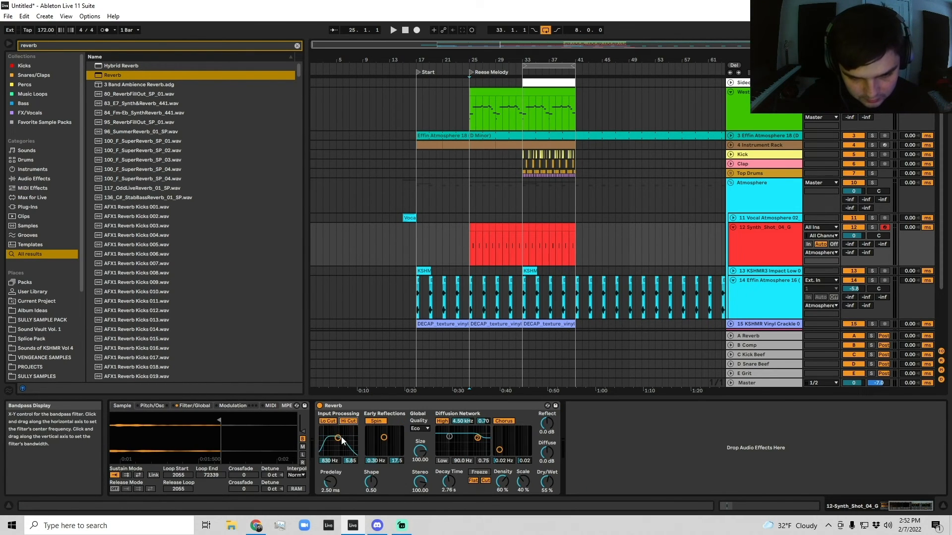
Step: Set the reverb to 4.55 s decay, 49% dry/wet and 89.94 size, with its input filter at 1.24 kHz
left_click_drag(448, 481, 448, 473)
left_click_drag(546, 481, 547, 480)
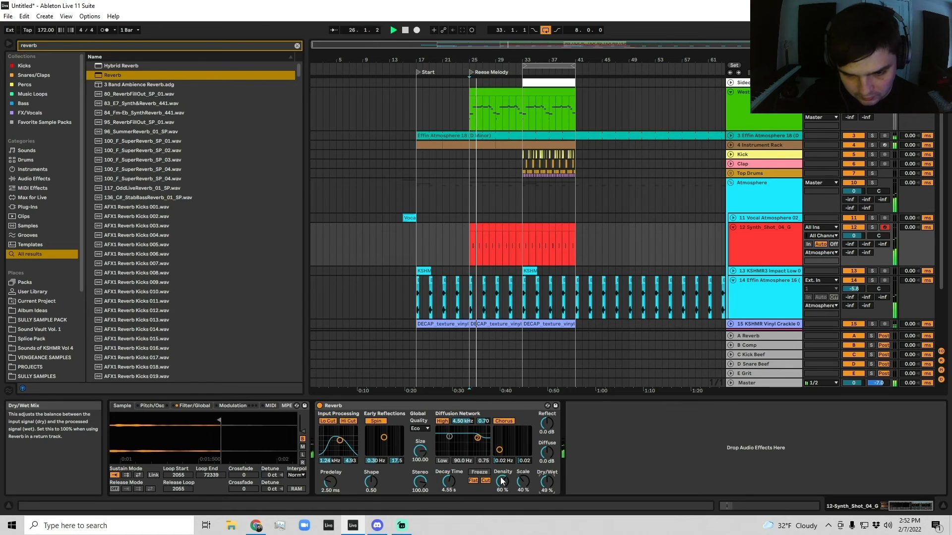
left_click_drag(418, 454, 418, 456)
Step: Add Auto Filter after the reverb with a 1.84 kHz cutoff and search the browser for multiband
key("ctrl+f")
type("auto")
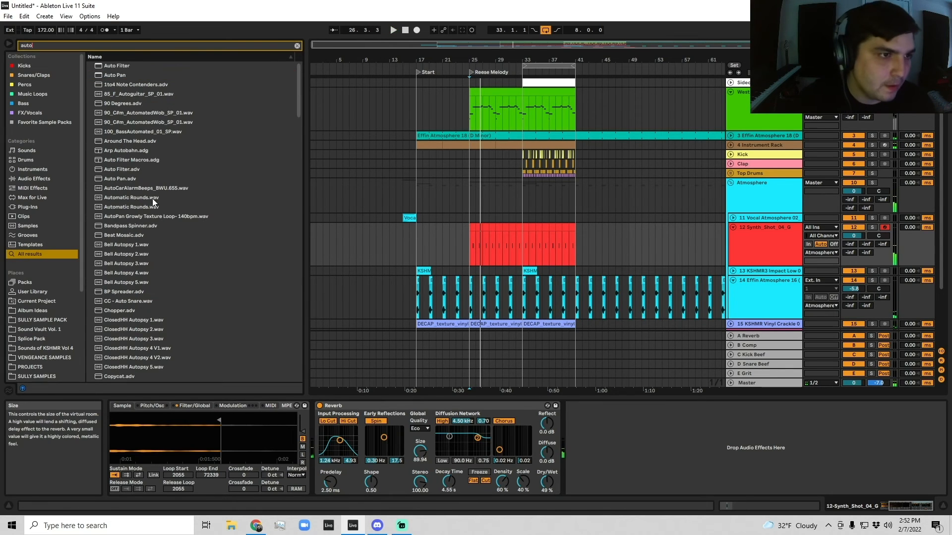
left_click_drag(111, 66, 644, 438)
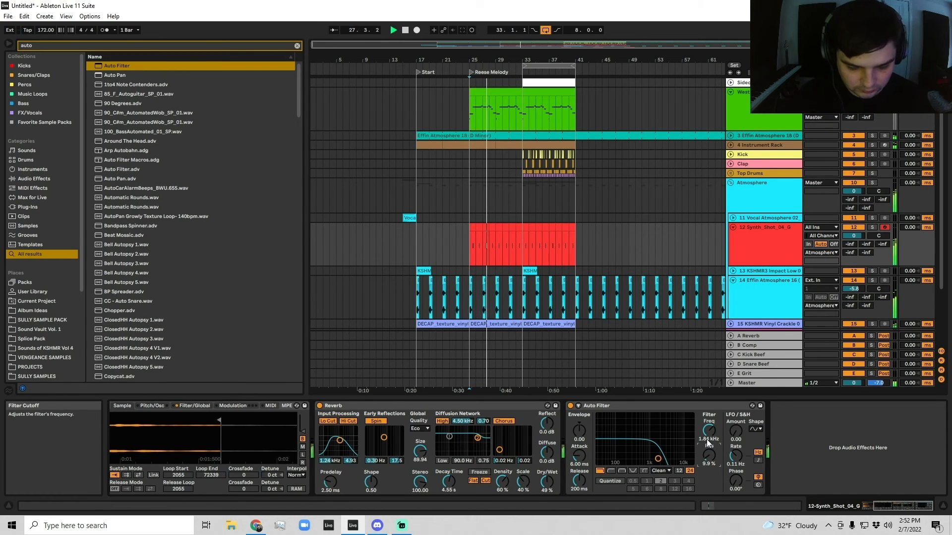
key("ctrl+f")
type("multiband")
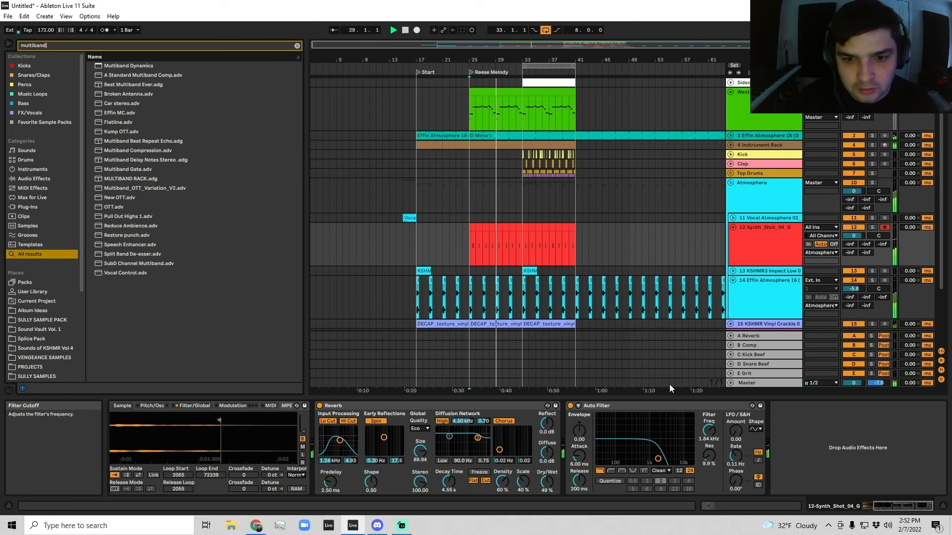
Step: Vary the note pitches in the synth shot's one-bar clips, raising the bar 28 note to F3
left_click(491, 235)
key("Left")
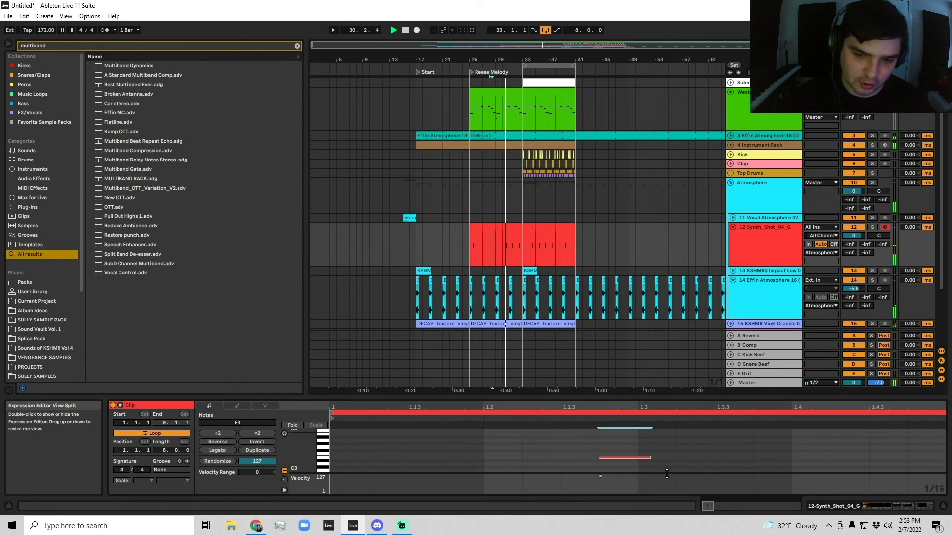
left_click(495, 251)
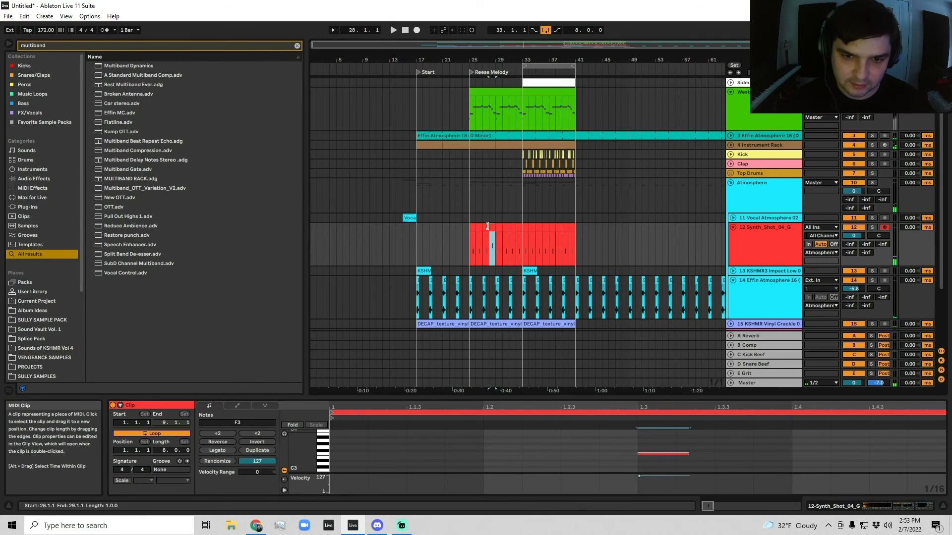
key("shift+Left")
key("Right")
key("Right")
key("Right")
Step: Play from bar 25 and lower the Synth_Shot_04_G track's volume to -1.2 dB
left_click(463, 253)
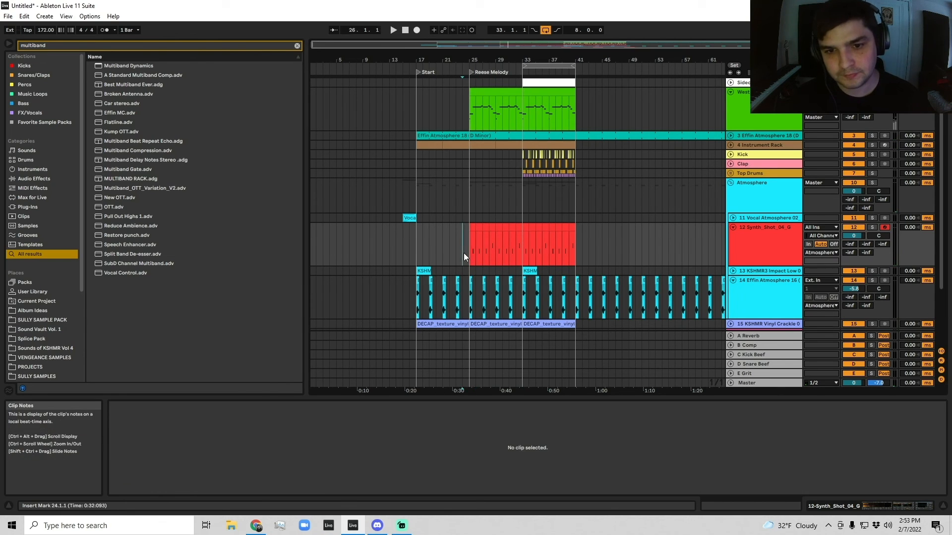
left_click(468, 251)
key("space")
left_click_drag(853, 237, 854, 240)
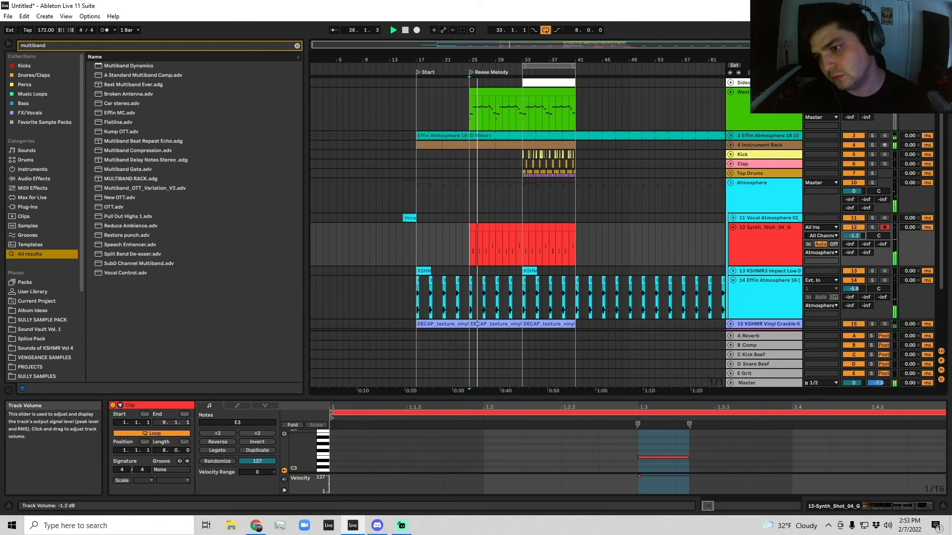
Step: Insert a new audio track below the Vinyl Crackle track and collapse the Sampler and Reverb devices on Synth_Shot_04_G
key("ctrl+t")
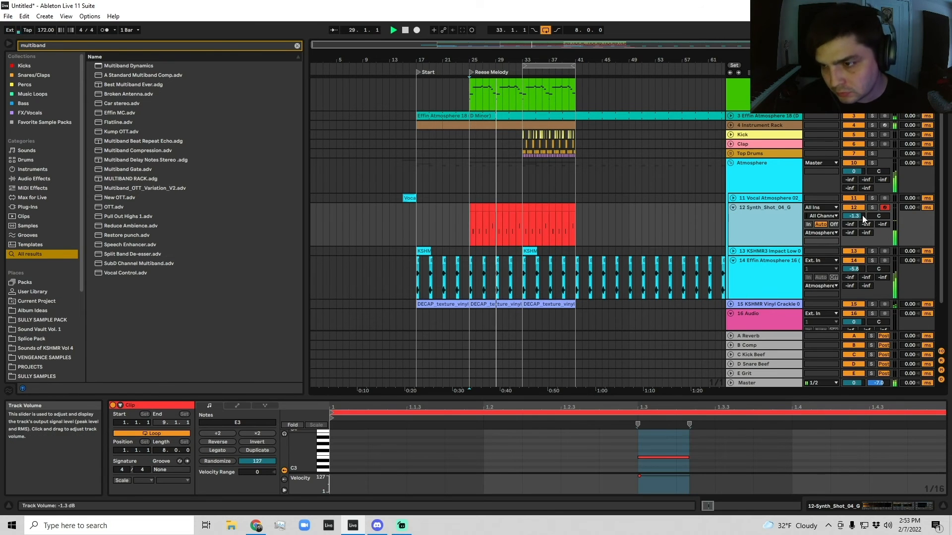
left_click(774, 220)
scroll(620, 258, "down", 3)
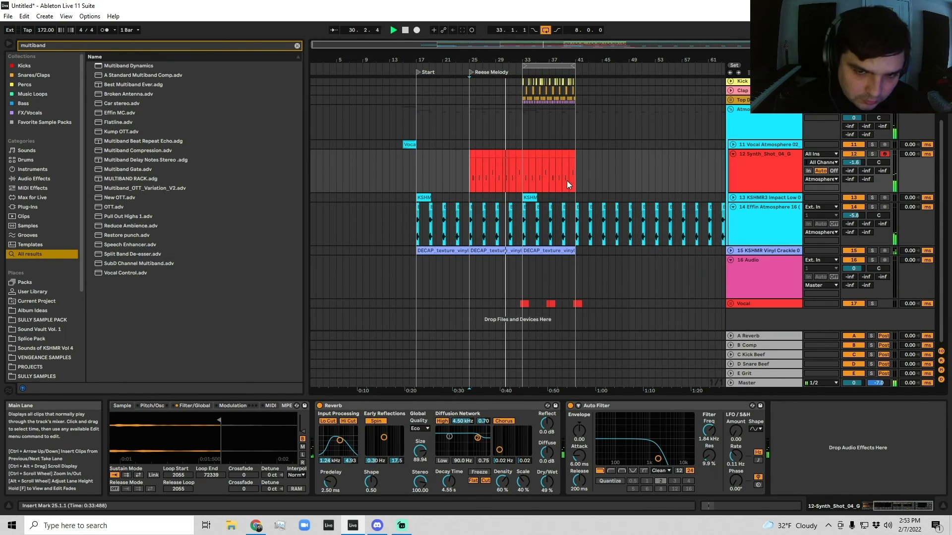
scroll(519, 432, "up", 3)
left_click(534, 409)
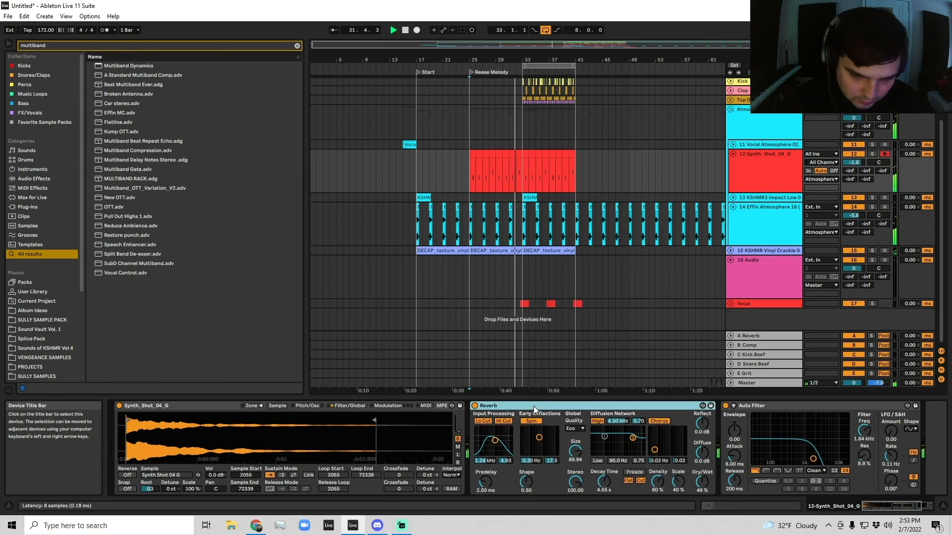
double_click(534, 407)
double_click(226, 404)
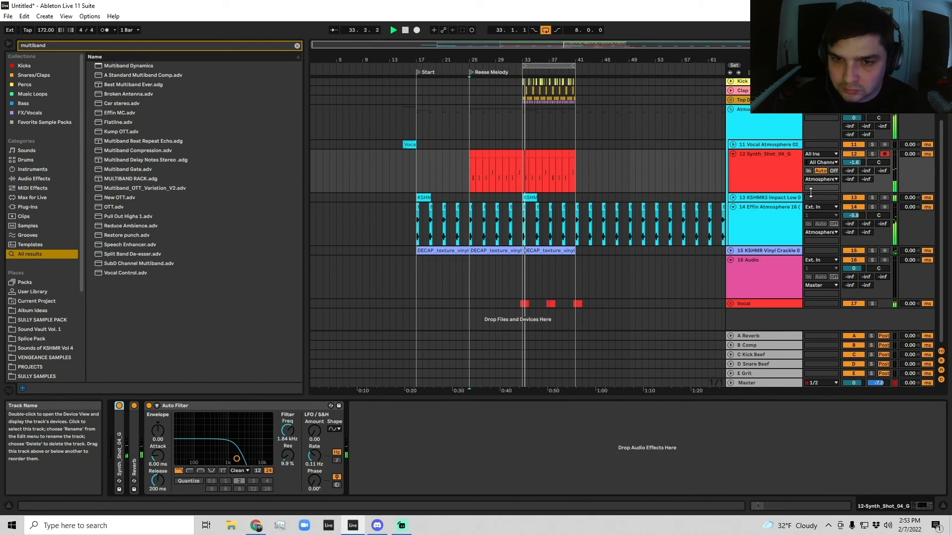
left_click(756, 176)
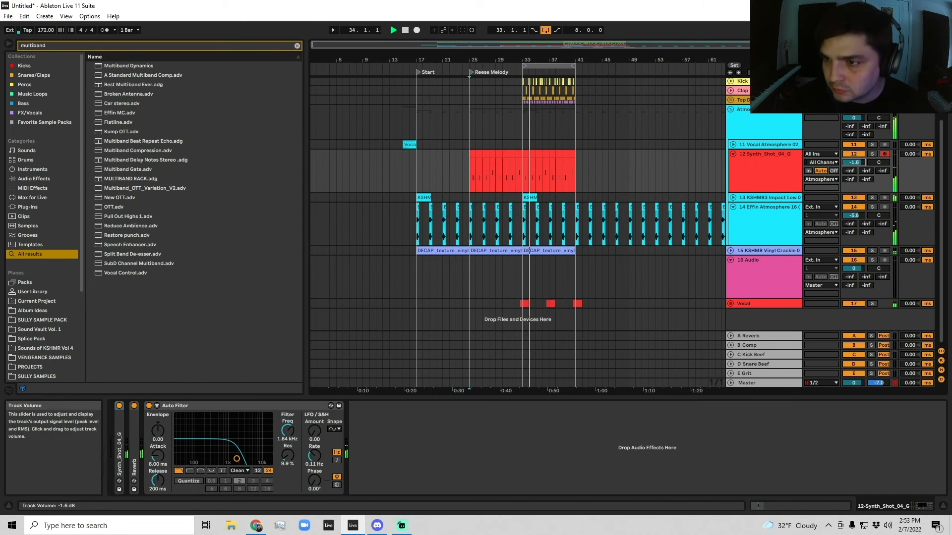
Step: Unfold the Vocal group and set the three Verses clips to -2 semitones pitch with a warp envelope of 95
left_click(730, 303)
left_click(751, 305)
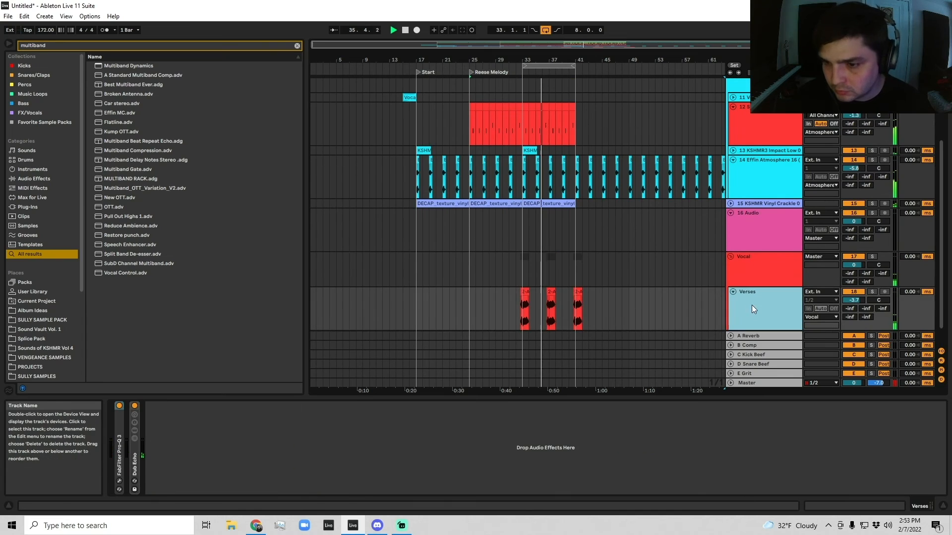
left_click(576, 292)
left_click(524, 292, "shift")
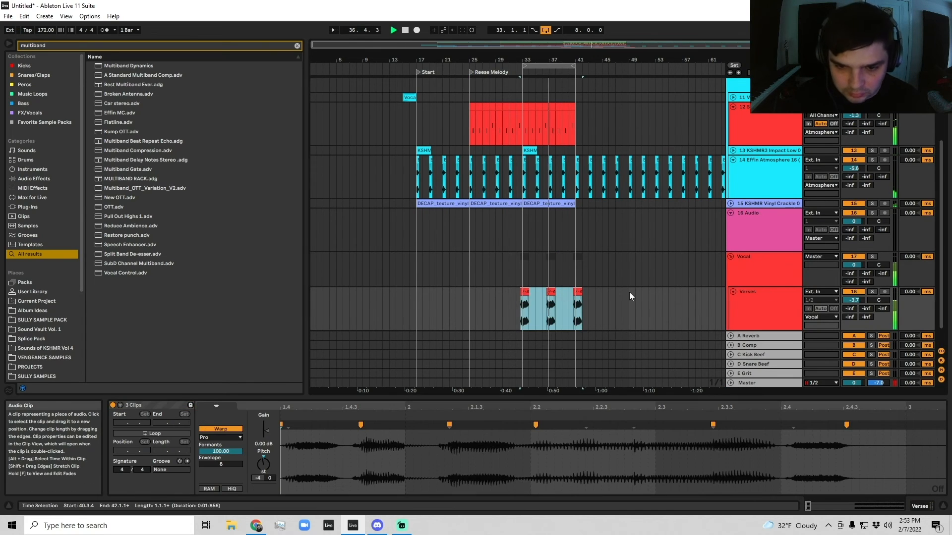
left_click(265, 471)
key("Up")
key("space")
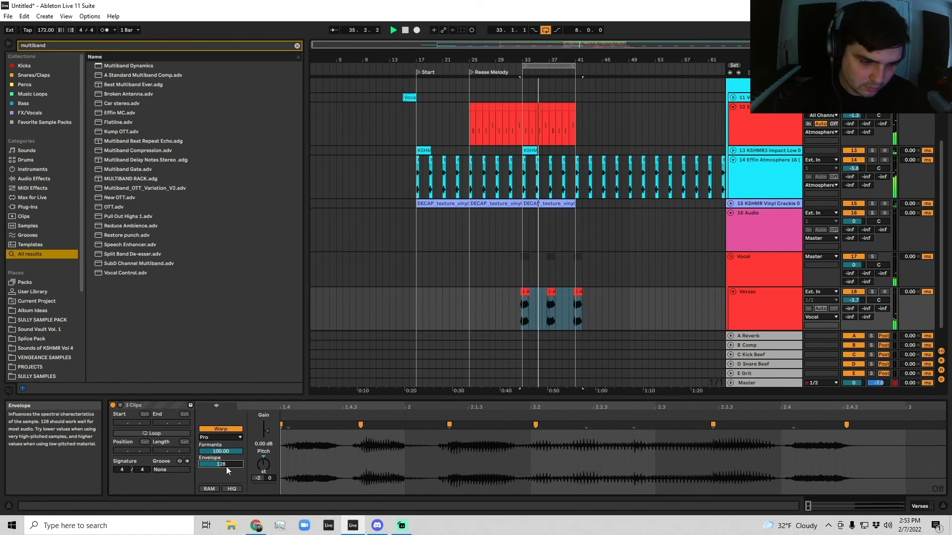
left_click_drag(227, 465, 227, 480)
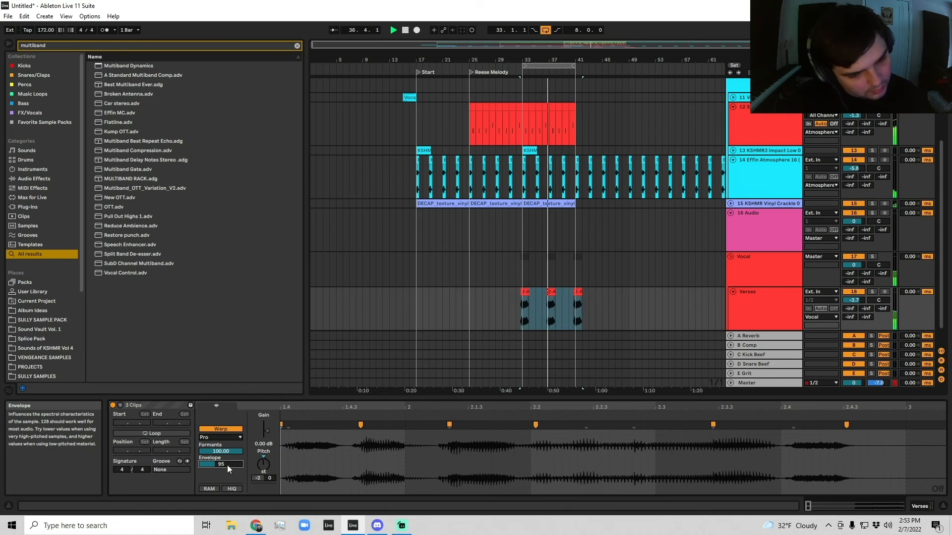
Step: Deactivate the Vocal group and play the arrangement from bar 25
left_click(748, 305)
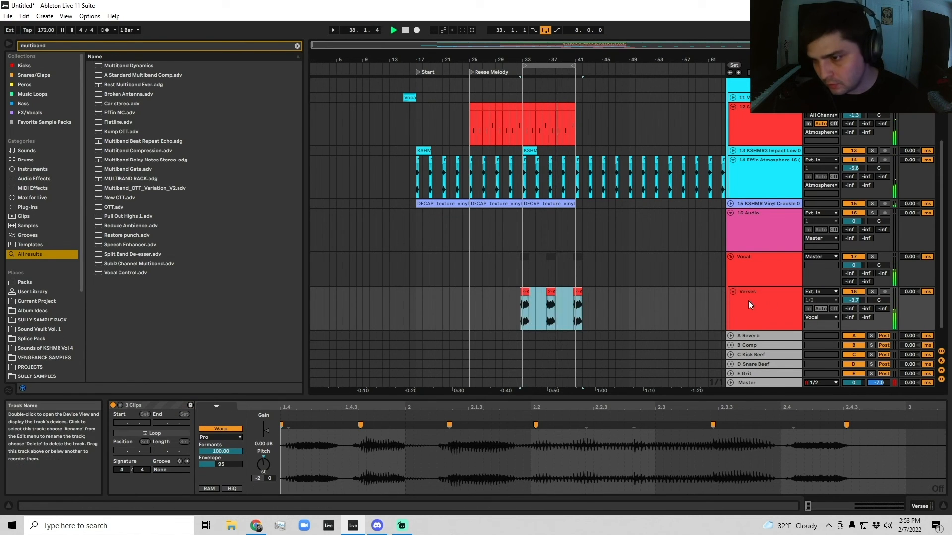
left_click(505, 243)
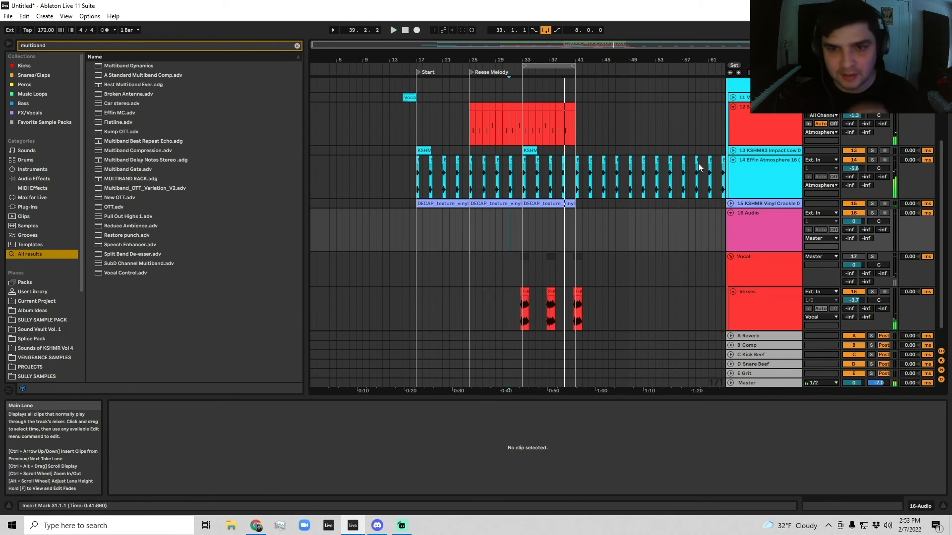
left_click(471, 124)
key("space")
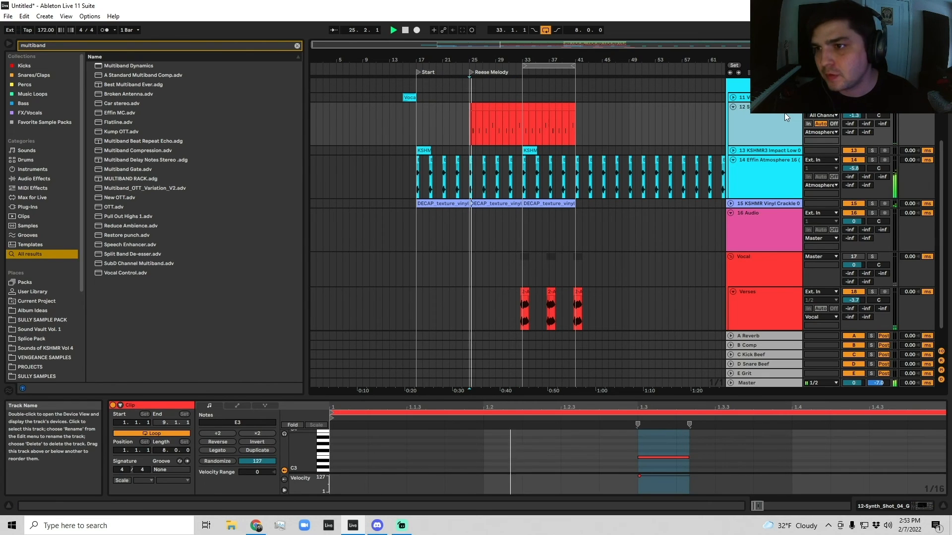
Step: Search the audio effects for "mult" and add the Multiband_OTT_Variation_V2 preset after Auto Filter on the synth shot track
key("ctrl+f")
type("mult")
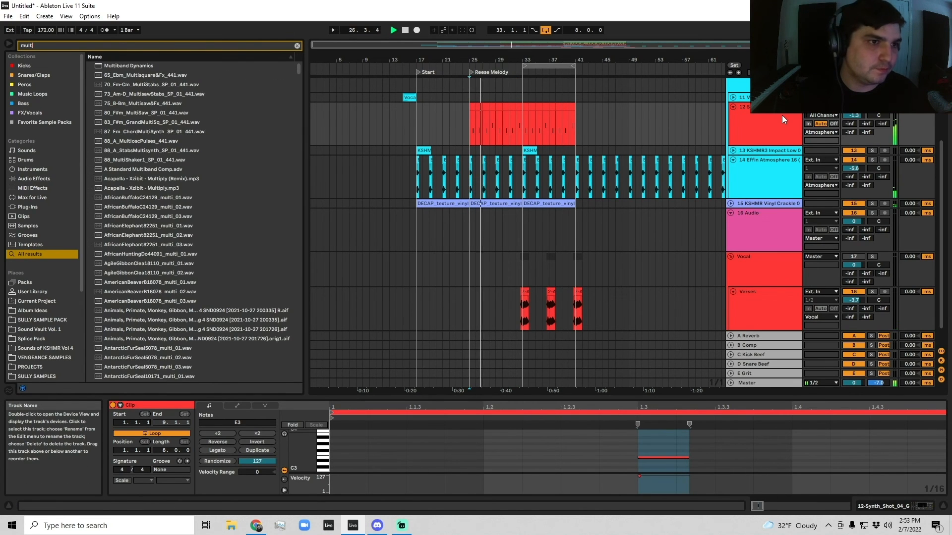
left_click(57, 177)
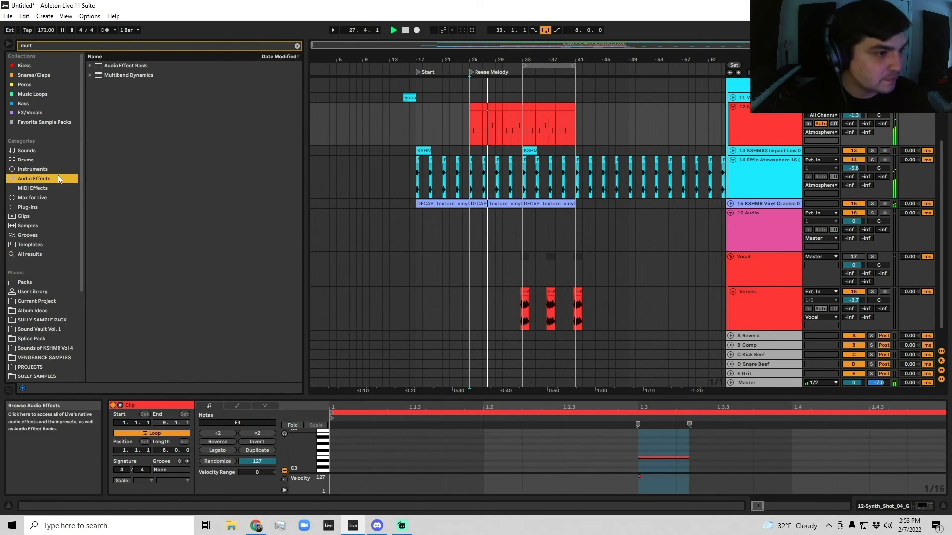
left_click(97, 75)
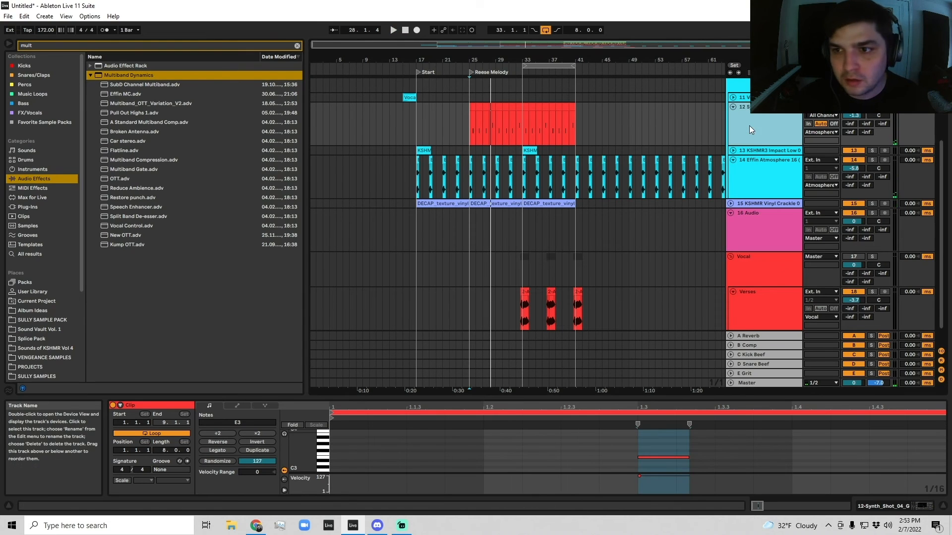
key("shift+Tab")
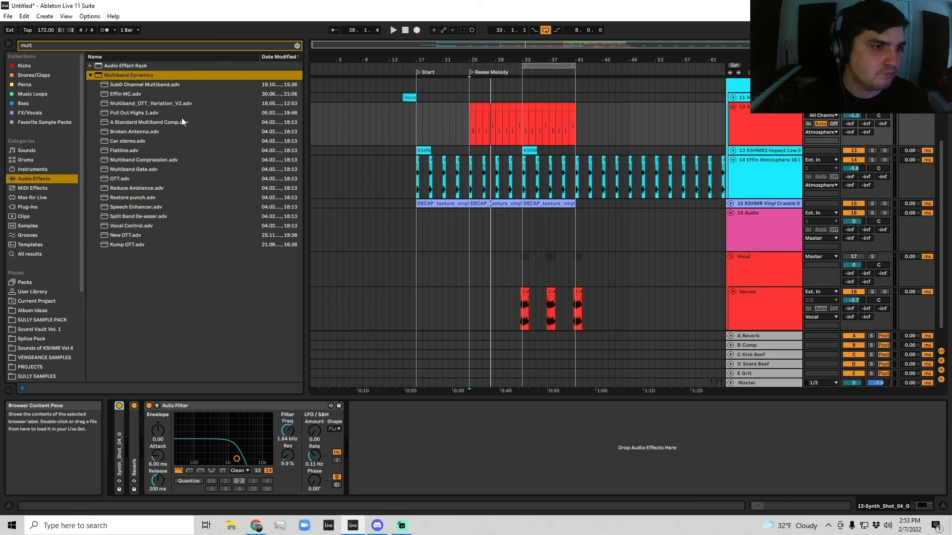
left_click_drag(139, 104, 423, 476)
Step: Set the multiband's amount to 30% and output to 6.38 dB, raise its time scaling, and collapse it and Auto Filter
left_click_drag(617, 482, 617, 515)
key("space")
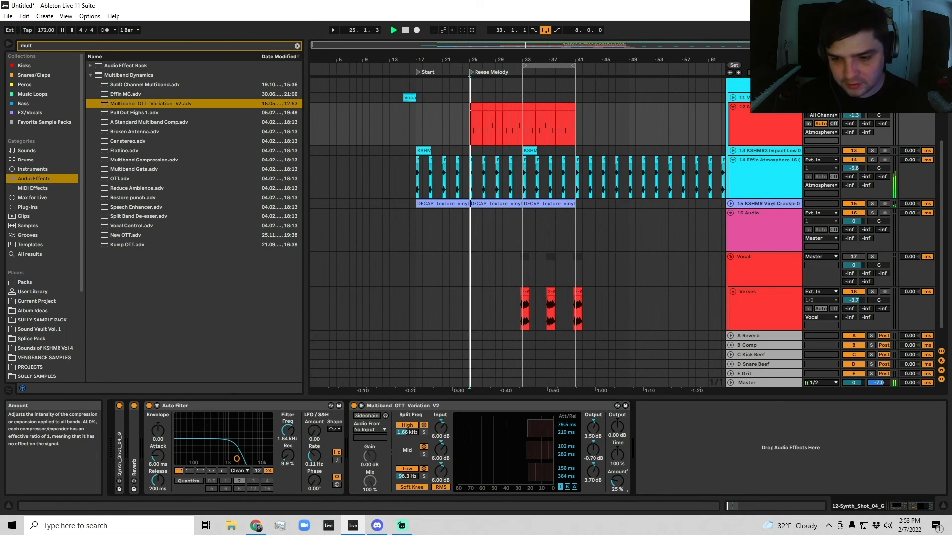
left_click_drag(618, 464, 619, 465)
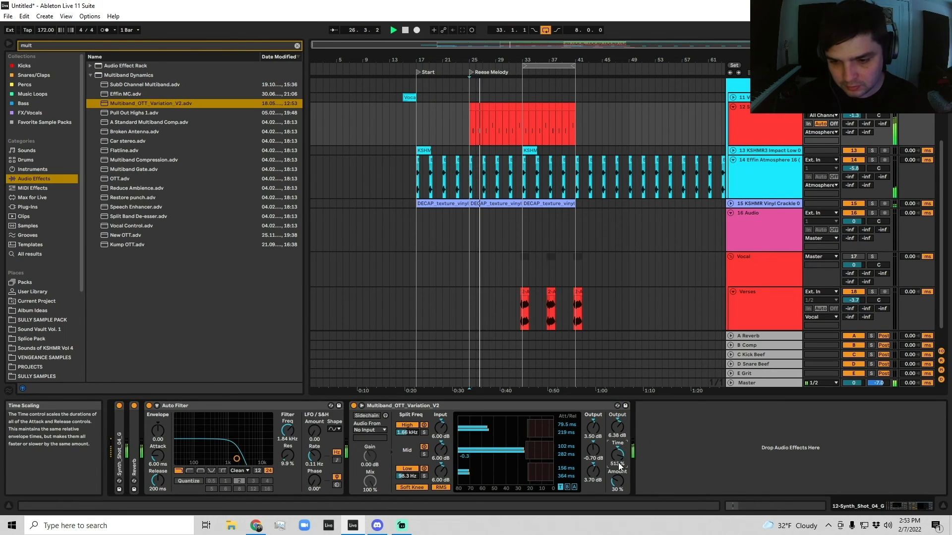
double_click(456, 405)
double_click(230, 407)
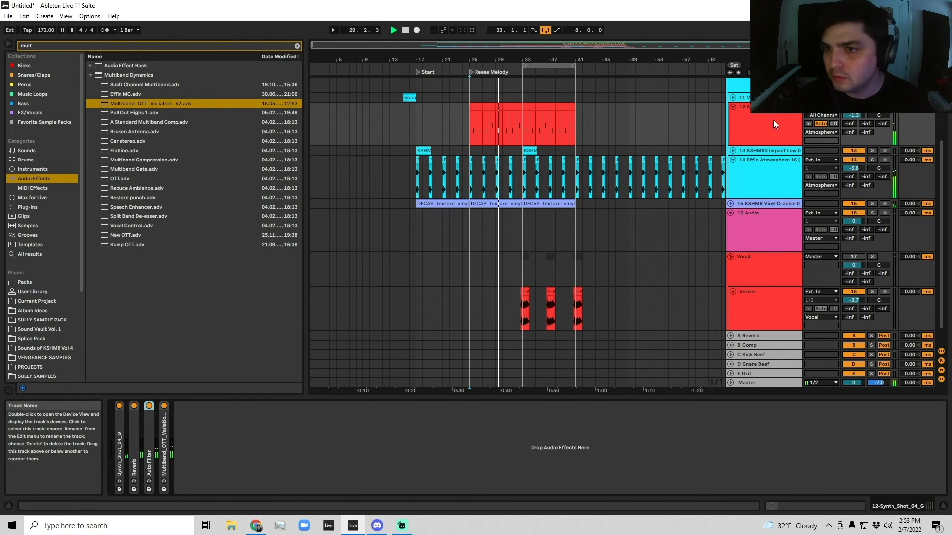
Step: Fold the Synth_Shot_04_G track and insert a new audio track directly below it in the Atmosphere group
left_click(733, 107)
left_click(732, 107)
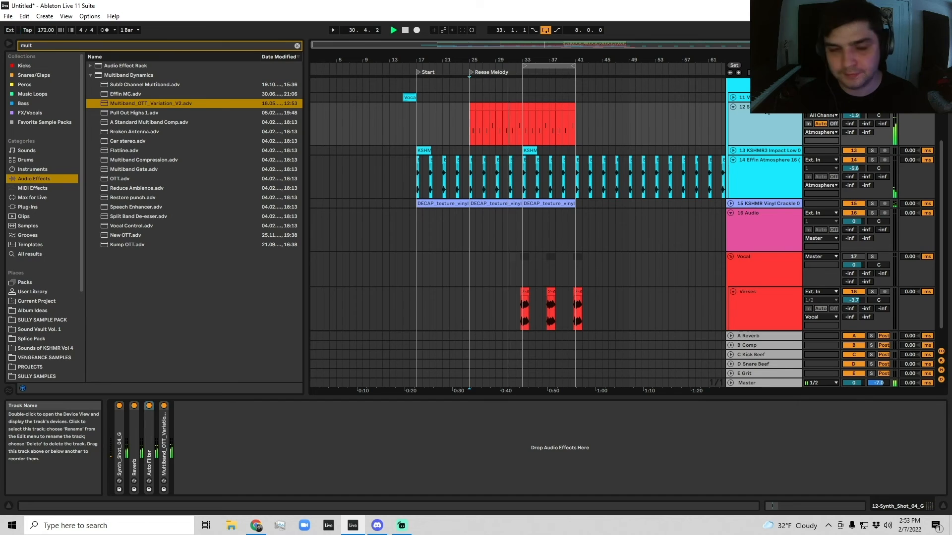
left_click(733, 106)
left_click(762, 128)
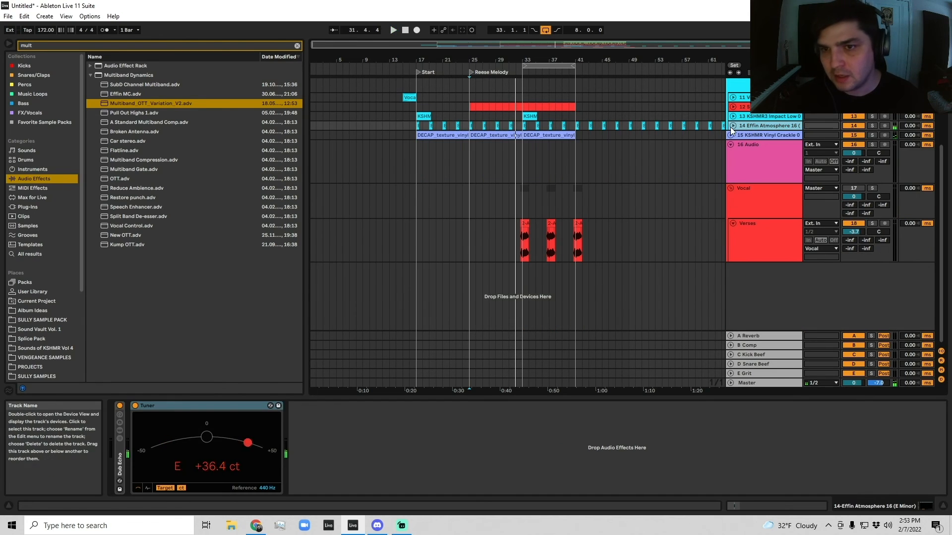
left_click(733, 117)
right_click(737, 118)
left_click(788, 179)
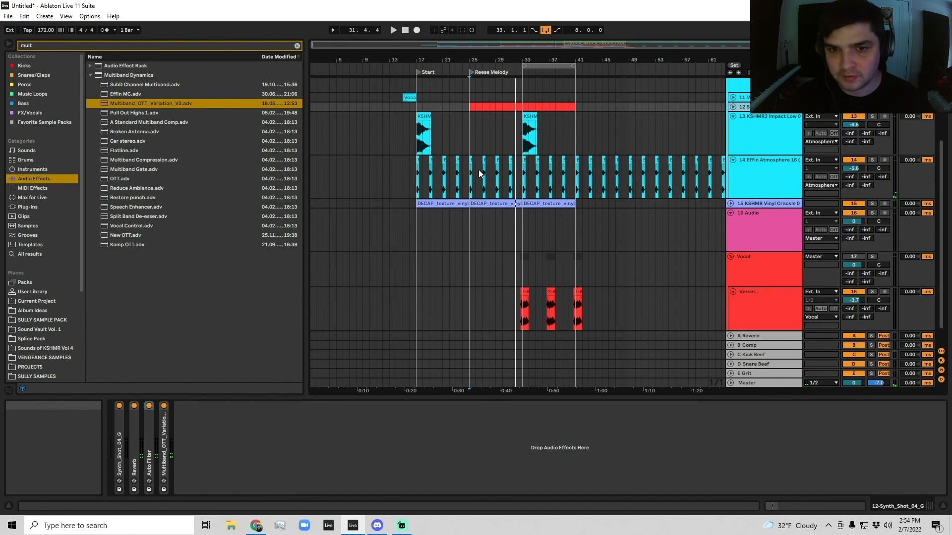
Step: Select bars 25 to 29 on the new audio track in the Atmosphere group
left_click(473, 140)
scroll(446, 133, "up", 3, "ctrl")
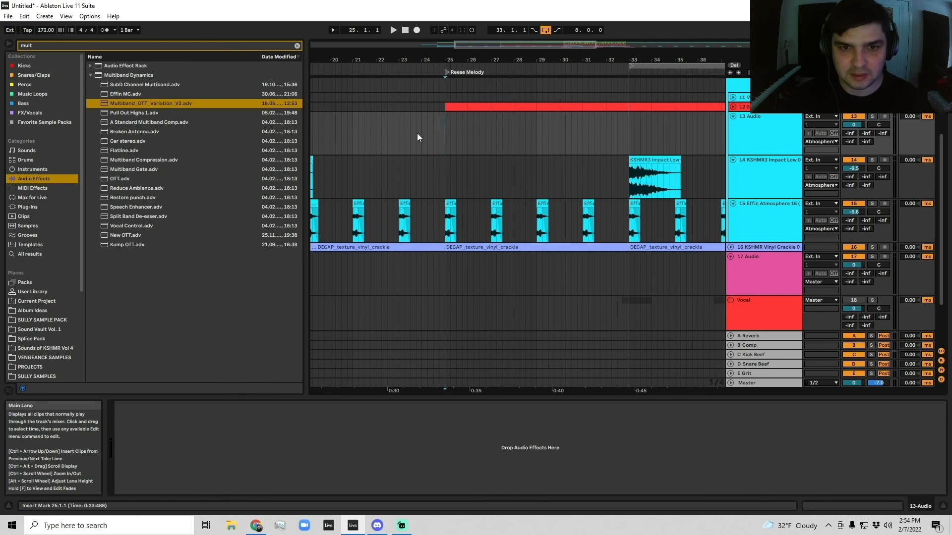
scroll(554, 163, "left", 2)
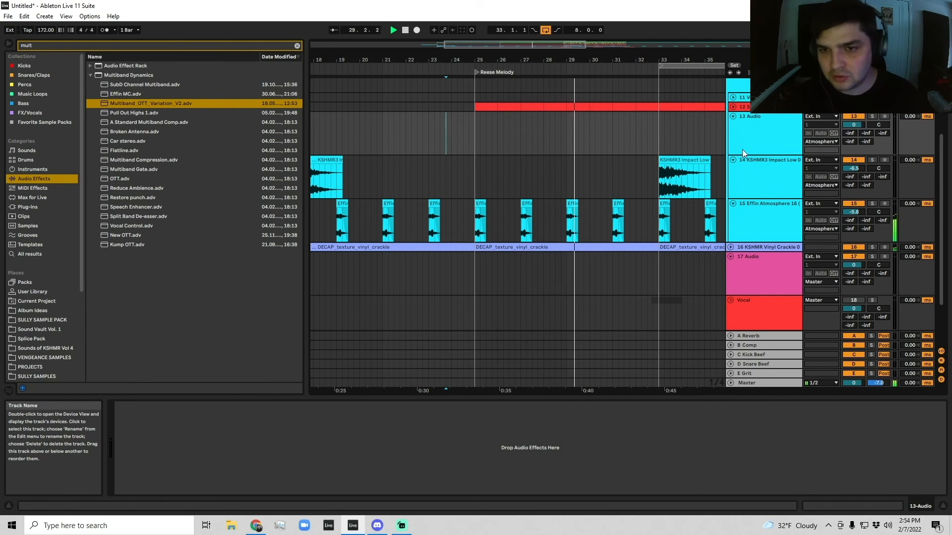
left_click_drag(484, 135, 546, 134)
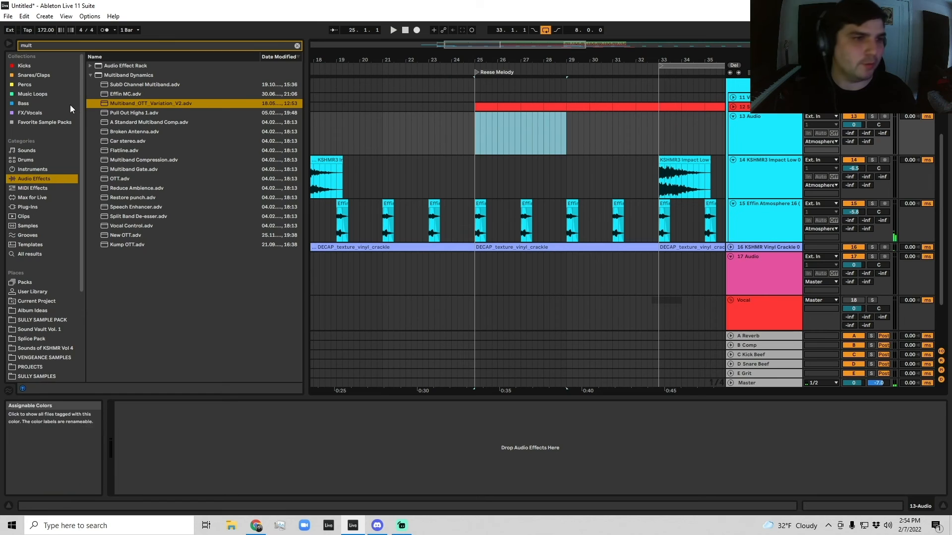
Step: Search all browser results for "vocal adlib"
key("ctrl+f")
type("synth")
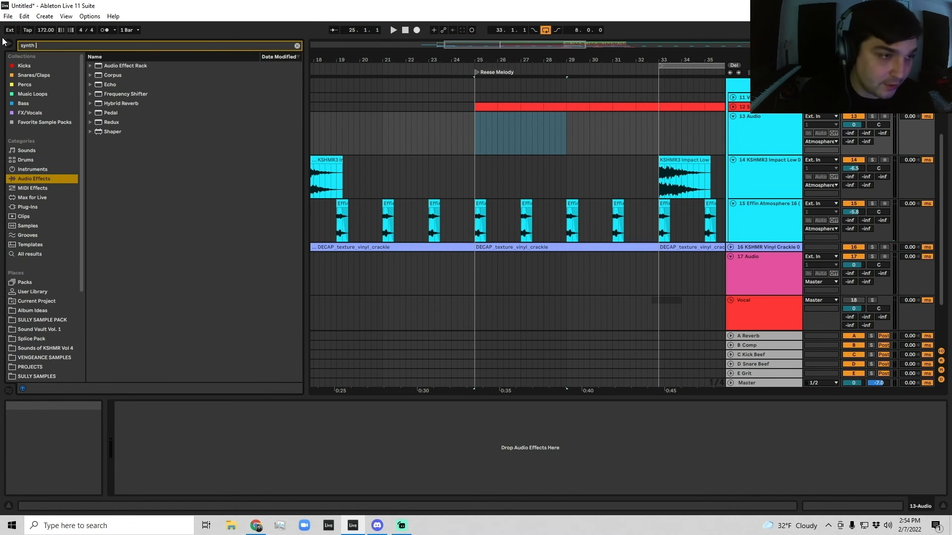
key("BackSpace")
key("BackSpace")
type("vocal")
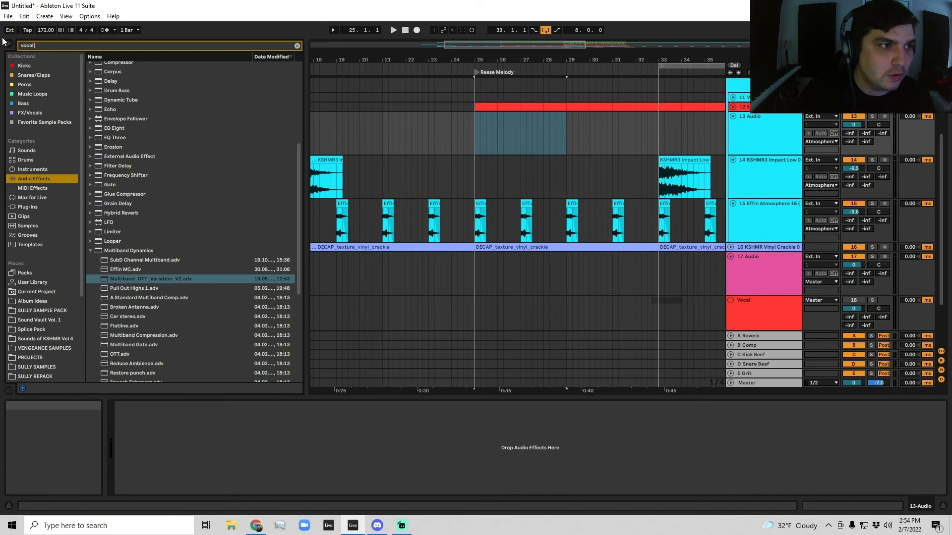
left_click(28, 254)
type("adlib")
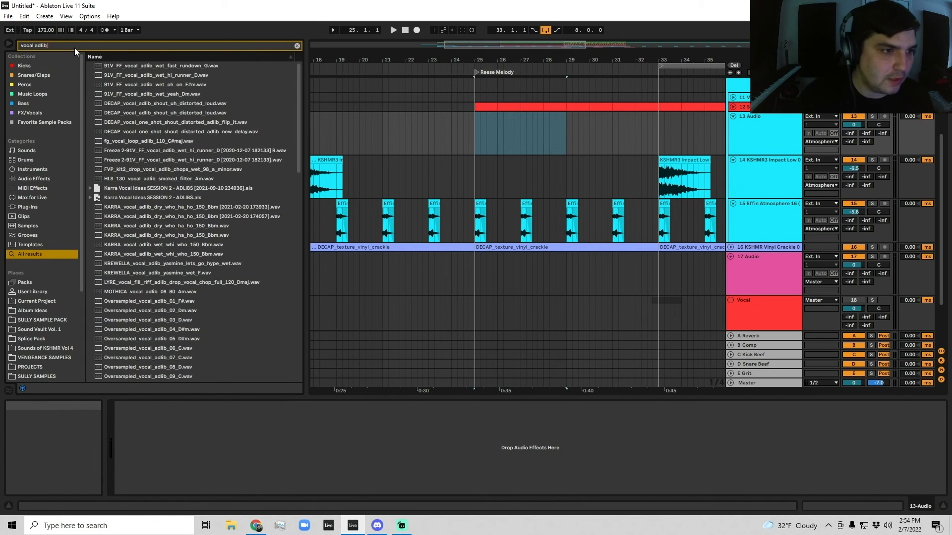
Step: Browse the vocal adlib results and audition several of the Oversampled adlib samples
left_click(143, 93)
scroll(154, 156, "down", 5)
left_click(142, 272)
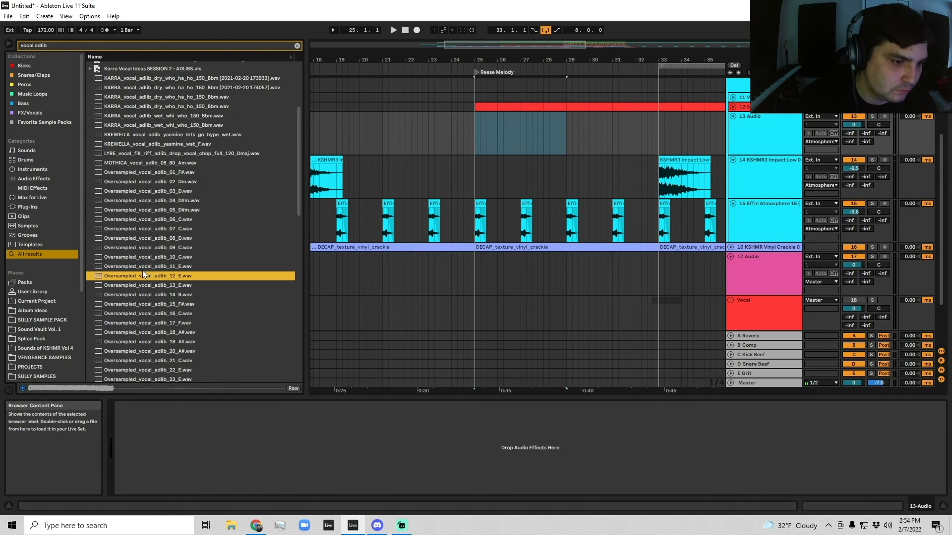
scroll(164, 310, "down", 4)
left_click(171, 319)
scroll(176, 332, "down", 15)
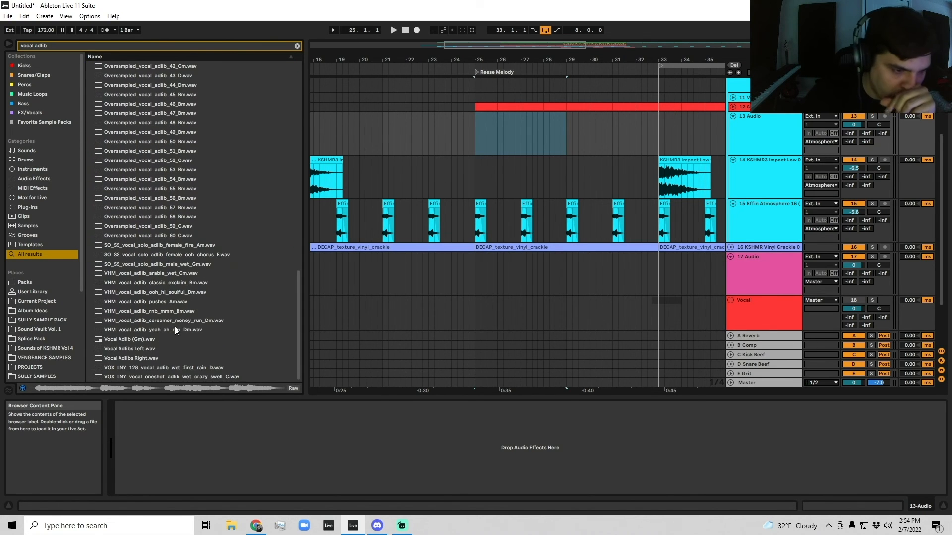
scroll(144, 241, "up", 1)
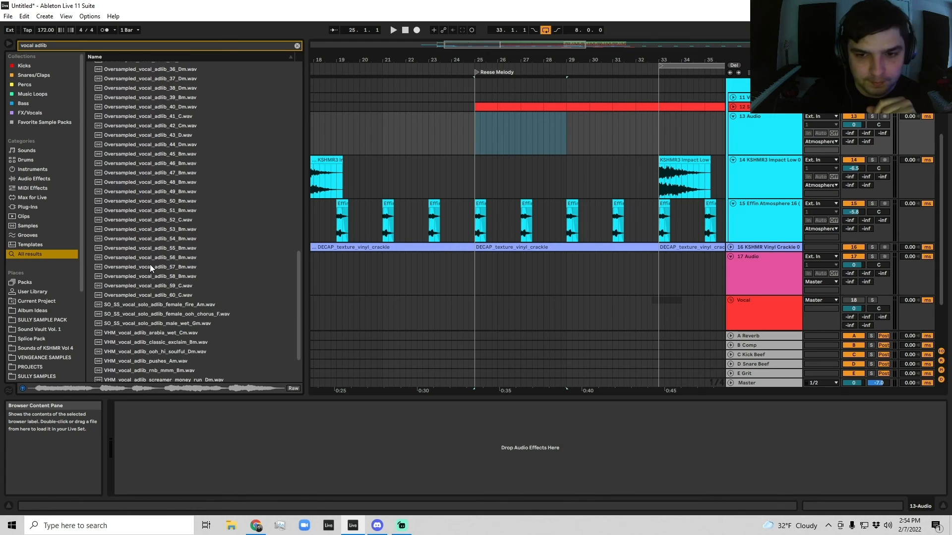
scroll(157, 277, "up", 3)
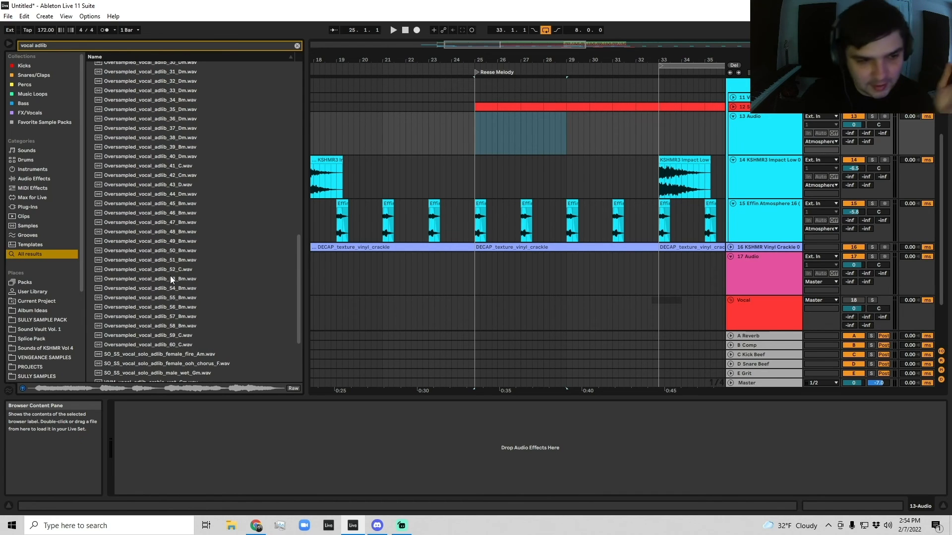
scroll(240, 266, "up", 1)
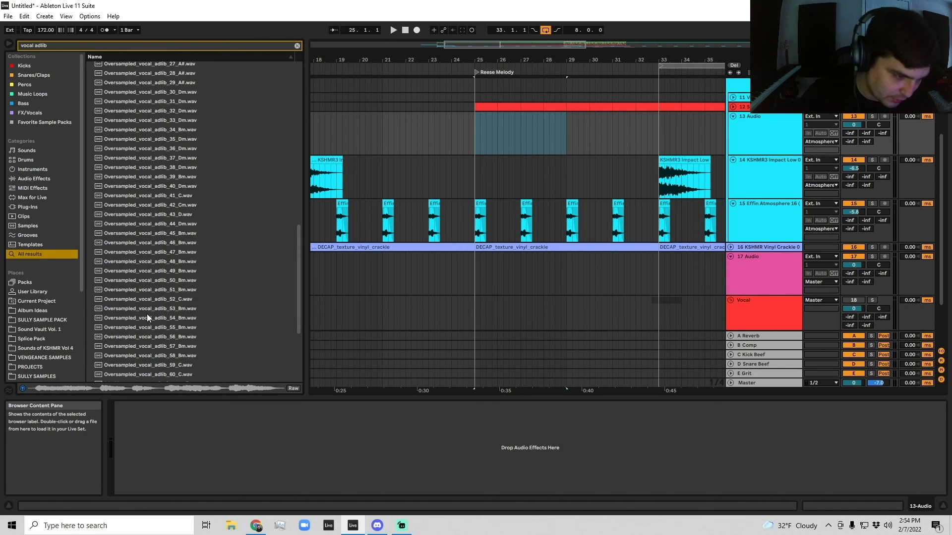
scroll(149, 314, "down", 2)
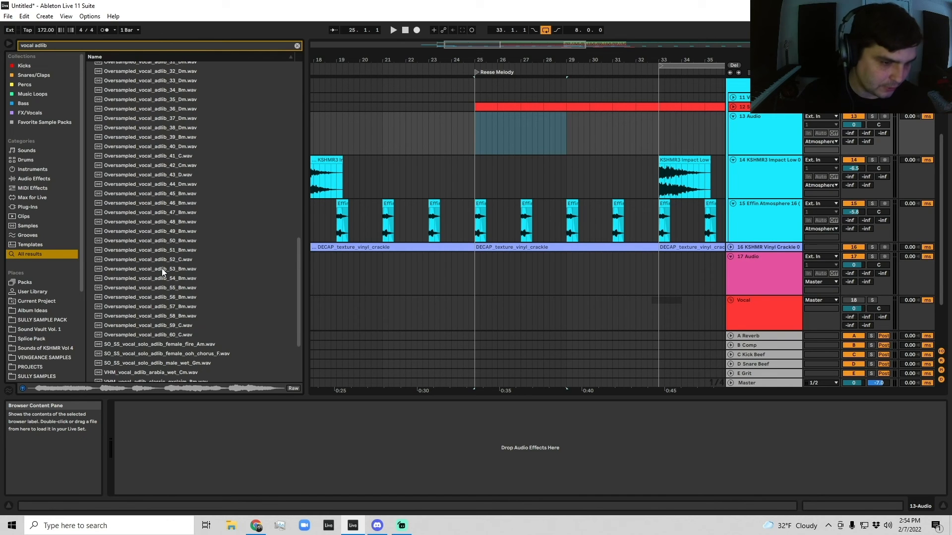
left_click(162, 269)
scroll(163, 248, "up", 2)
left_click(169, 218)
scroll(172, 227, "up", 2)
scroll(172, 227, "up", 5)
left_click(174, 228)
scroll(174, 228, "up", 3)
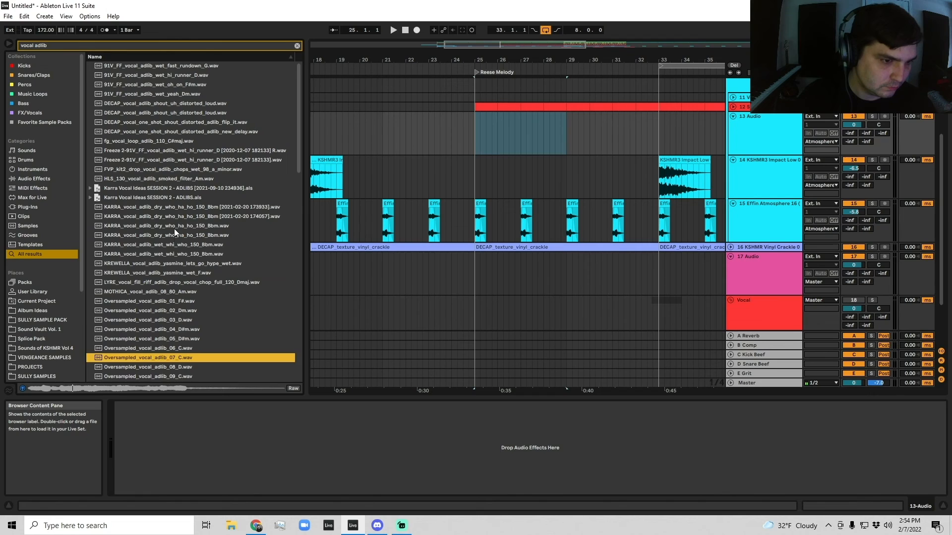
Step: Audition the KARRA, DECAP and KREWELLA vocal adlib samples and compare them with further Oversampled adlibs
left_click(163, 254)
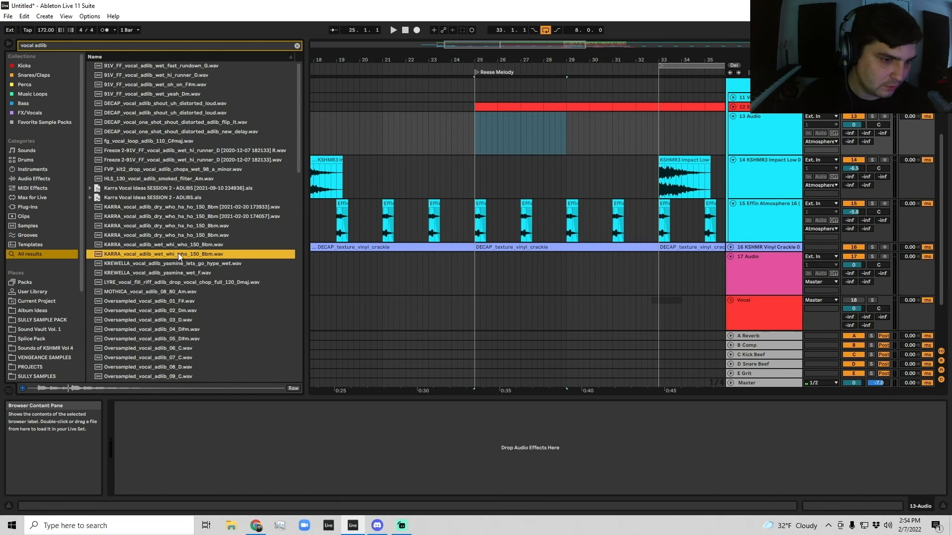
left_click(181, 225)
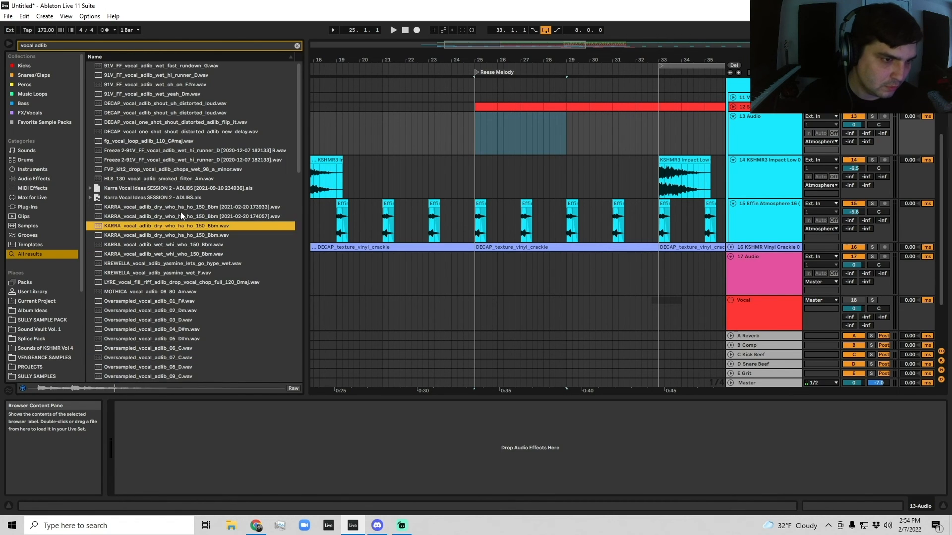
left_click(180, 207)
left_click(180, 218)
left_click(196, 122)
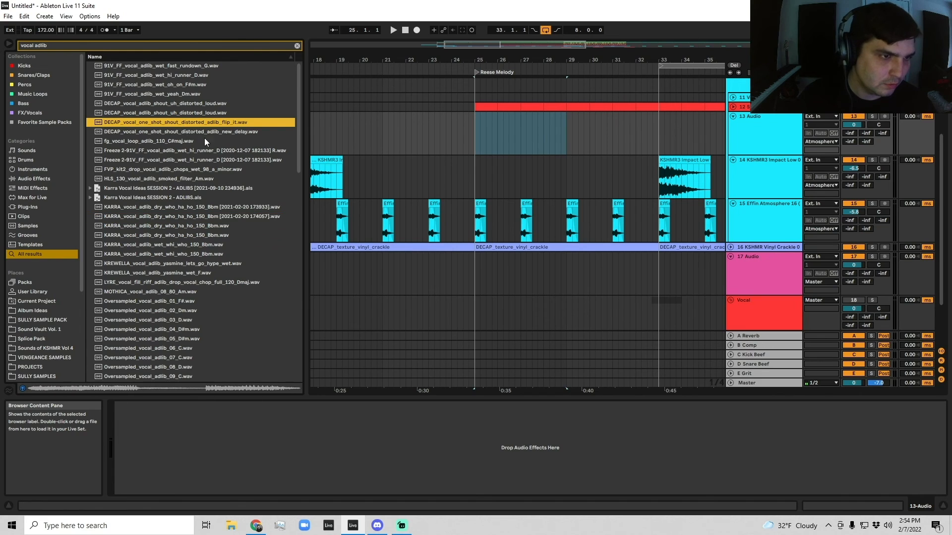
left_click(177, 131)
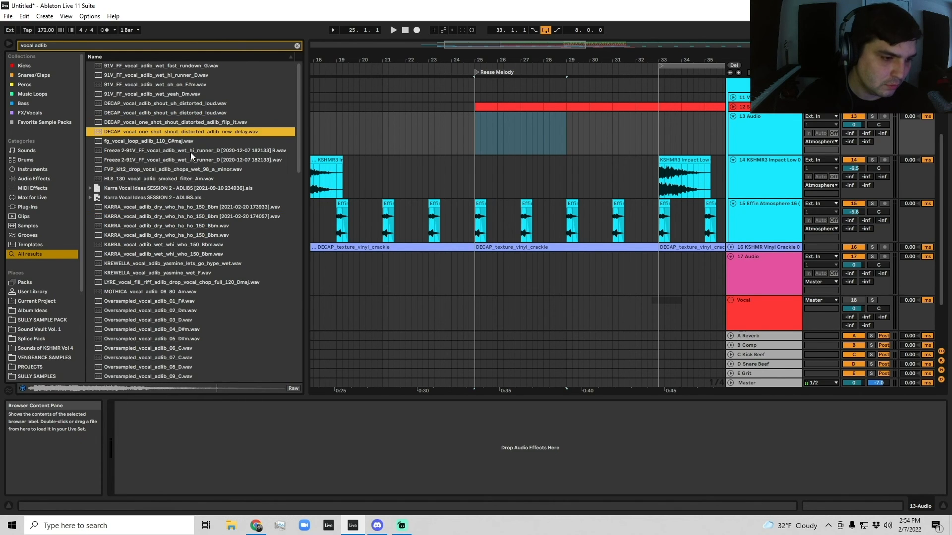
scroll(190, 153, "down", 3)
left_click(186, 269)
left_click(188, 275)
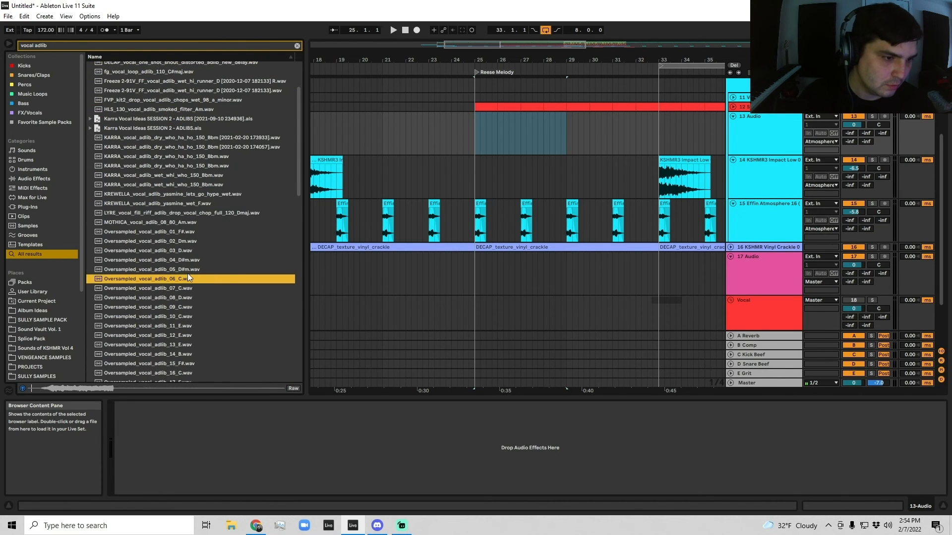
left_click(183, 194)
left_click(182, 203)
Step: Search the browser for "karra vocal" and audition samples through to the KARRA reverse vocal effects
key("ctrl+f")
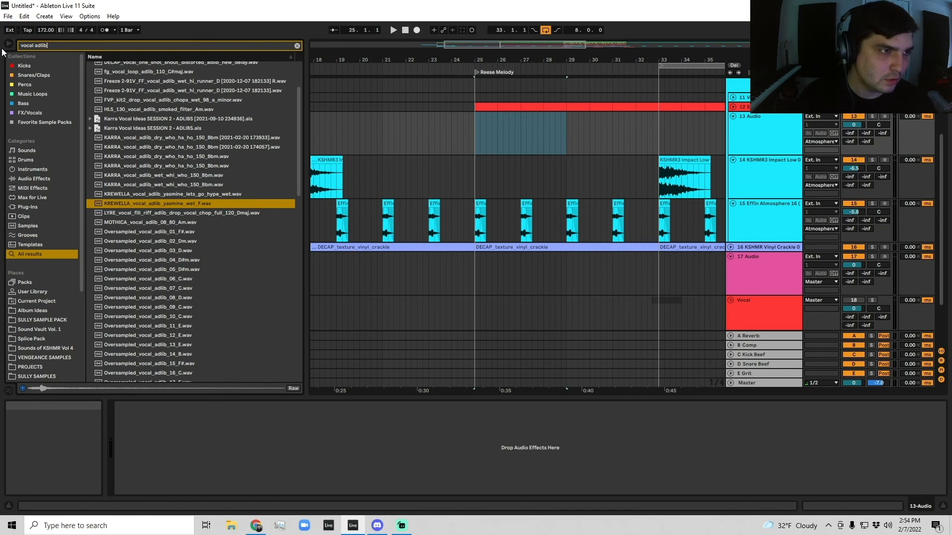
type("karaa")
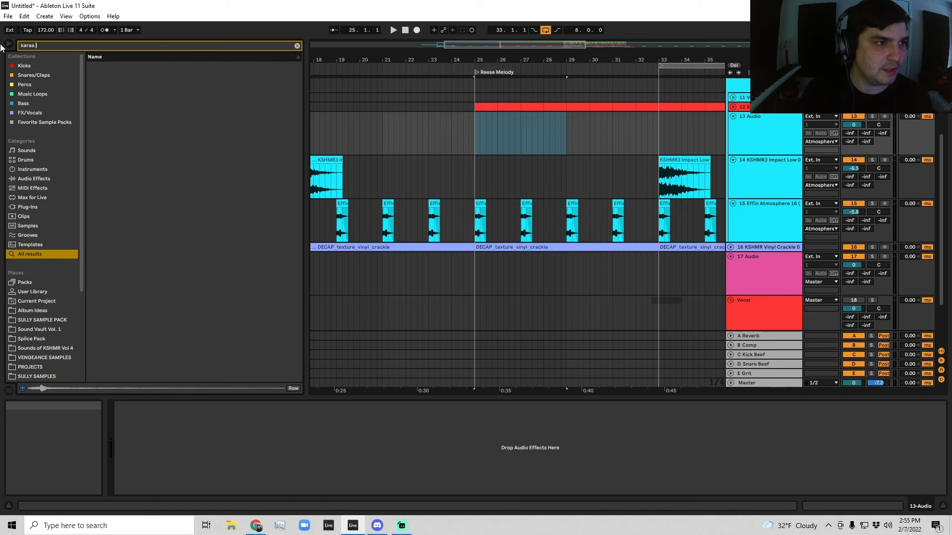
type(" voical")
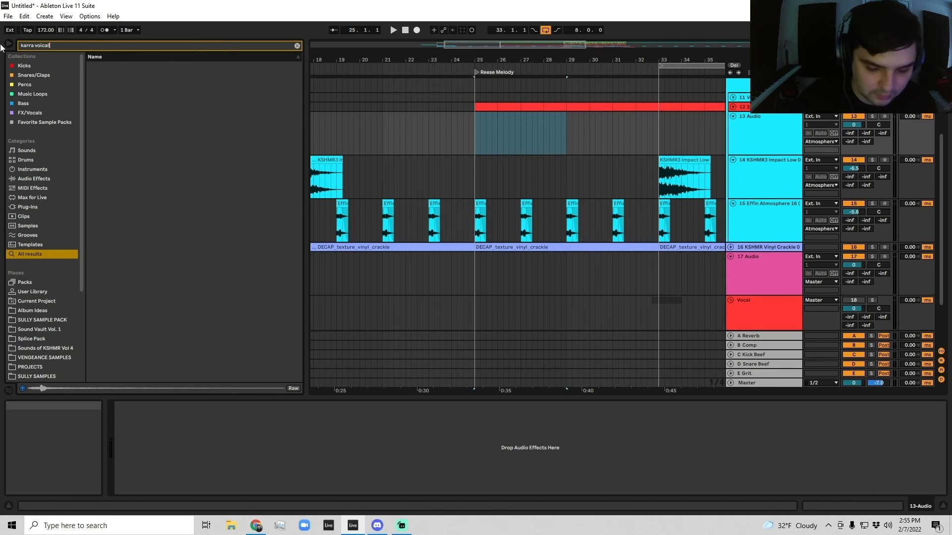
key("BackSpace")
key("BackSpace")
left_click(156, 171)
scroll(163, 183, "down", 7)
left_click(177, 244)
scroll(168, 218, "down", 1)
scroll(183, 203, "down", 20)
left_click(193, 268)
scroll(192, 265, "down", 5)
scroll(191, 263, "down", 5)
left_click(182, 254)
left_click(174, 235)
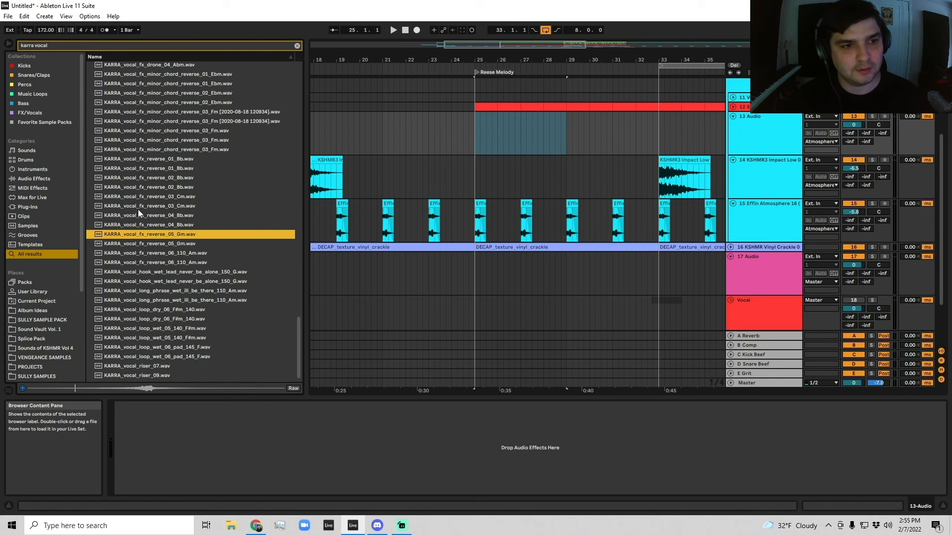
Step: Search the browser for "vocal reverse" and audition the VEC4 Reverse Vocals and Vocal Reverse samples
key("ctrl+f")
type("v")
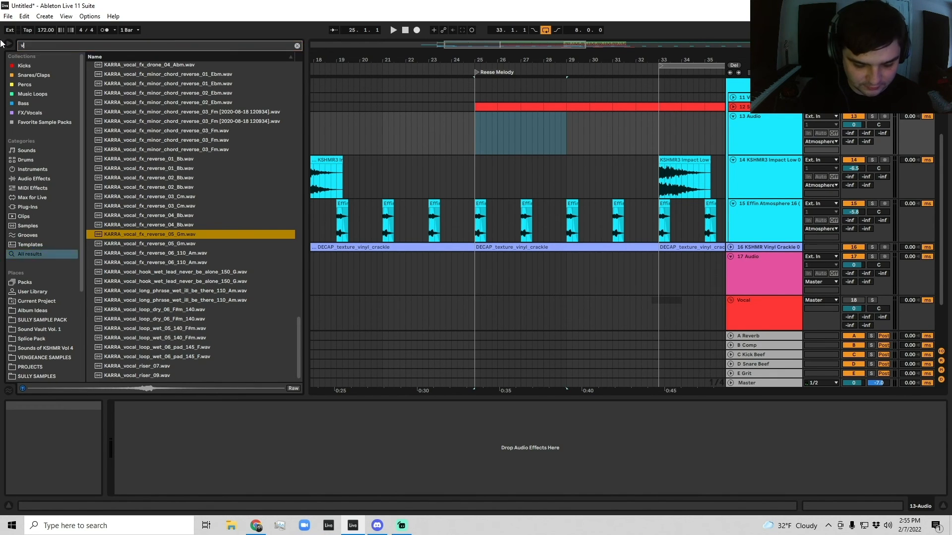
type("ocal reverse")
left_click(138, 151)
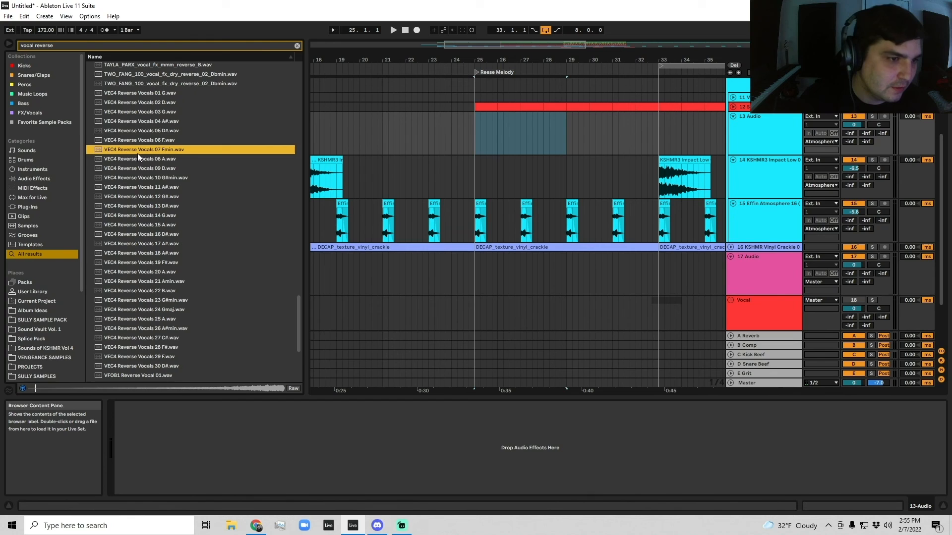
key("Up")
key("Up")
left_click(156, 123)
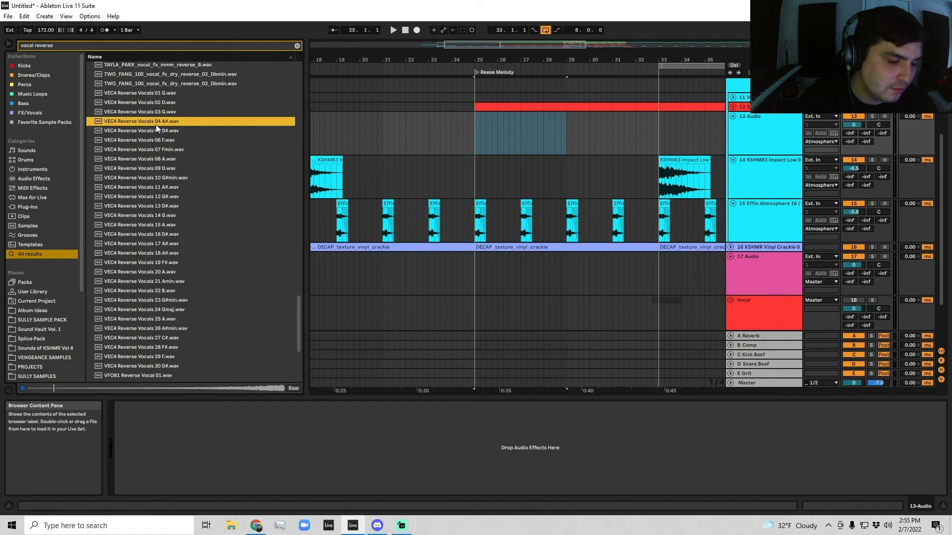
left_click(171, 216)
scroll(171, 213, "down", 1)
key("Down")
key("Down")
scroll(167, 220, "down", 2)
left_click(158, 304)
scroll(150, 216, "down", 2)
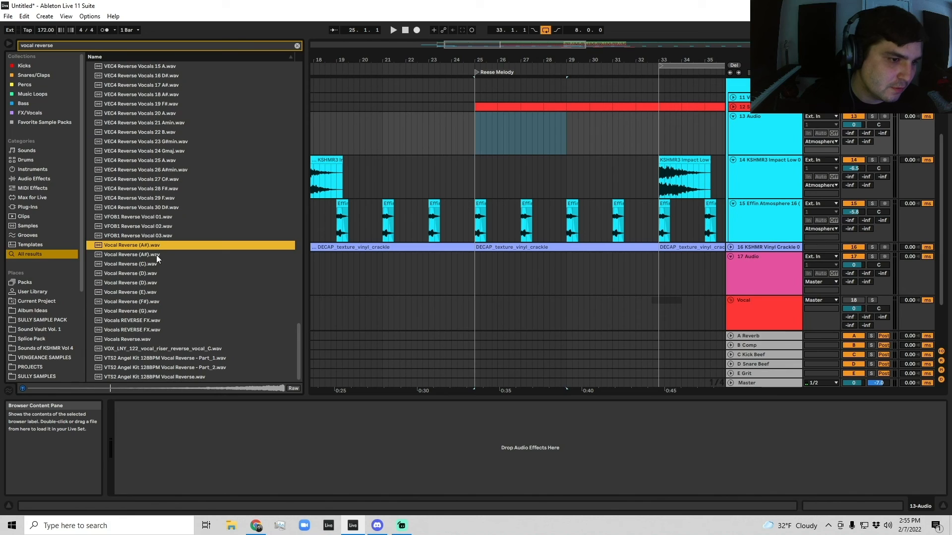
left_click(144, 266)
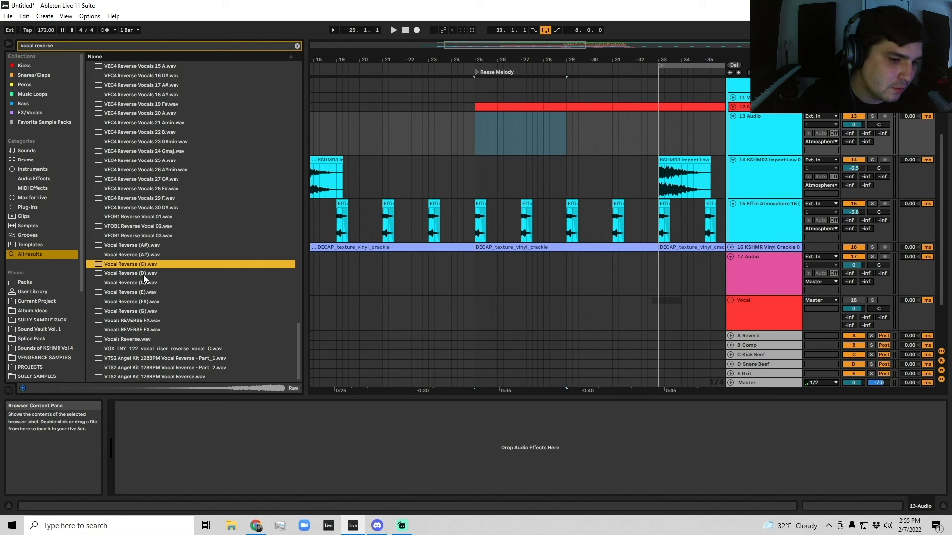
left_click(150, 276)
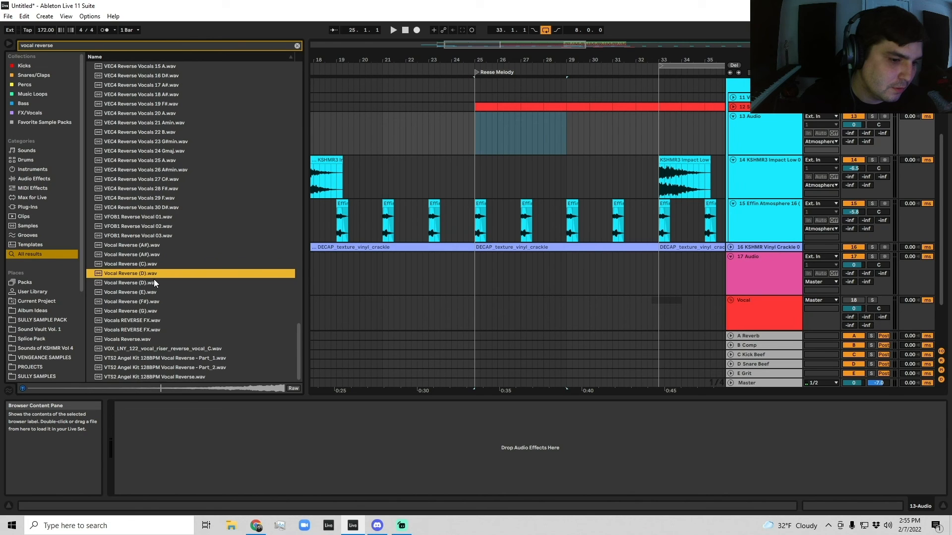
Step: Place Vocal Reverse (D).wav on the empty Atmosphere audio track from bar 13 to 17, ending at the Start locator
left_click_drag(474, 59, 482, 29)
left_click(138, 273)
left_click_drag(138, 271, 389, 136)
left_click_drag(414, 59, 415, 63)
Step: Unfold the Vocal Atmosphere 02 track and play its clip from bar 16 together with the reversed vocal
left_click(732, 97)
left_click(416, 97)
left_click(765, 118)
left_click(418, 123)
key("space")
key("space")
Step: Check the Vocal Atmosphere 02 track's pitch with a temporary Tuner Tool and its enlarged spectrum, and remove the tool
key("ctrl+f")
type("tuner")
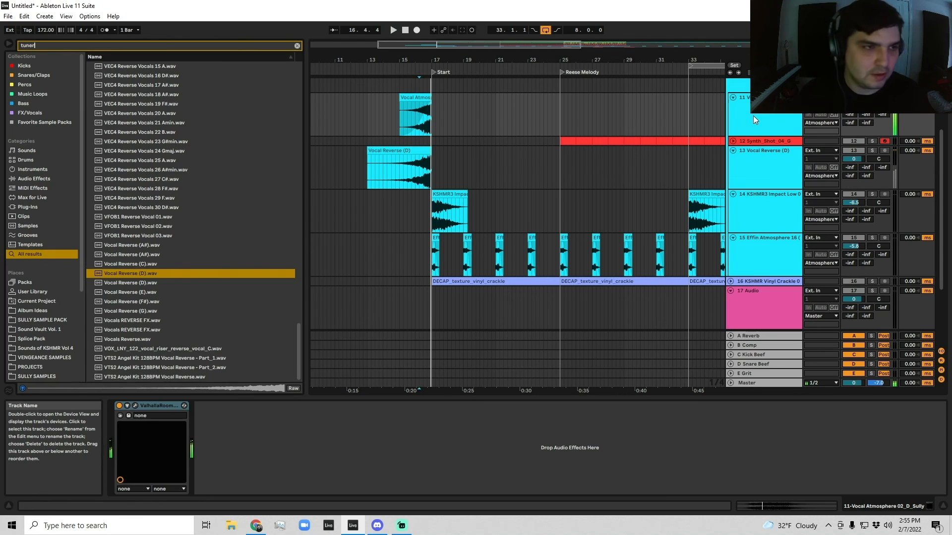
double_click(114, 75)
key("space")
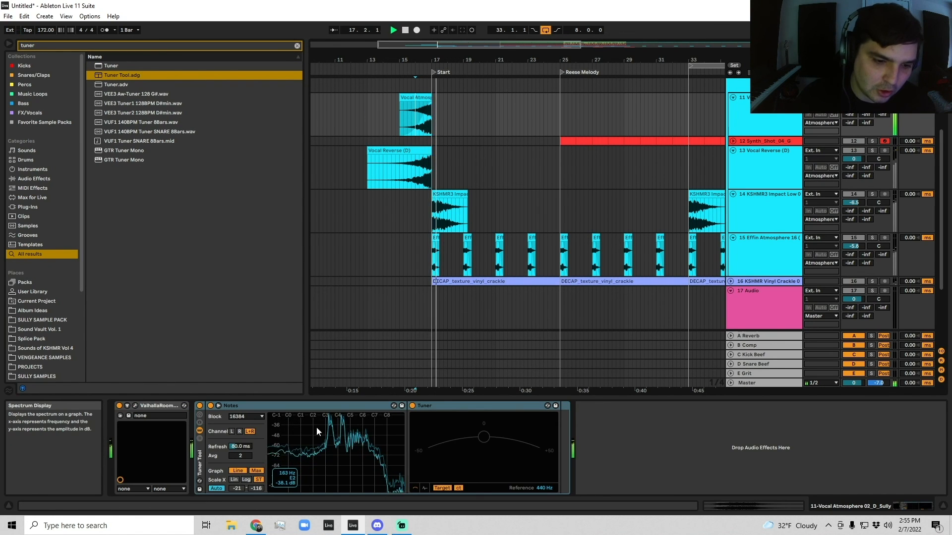
left_click(219, 405)
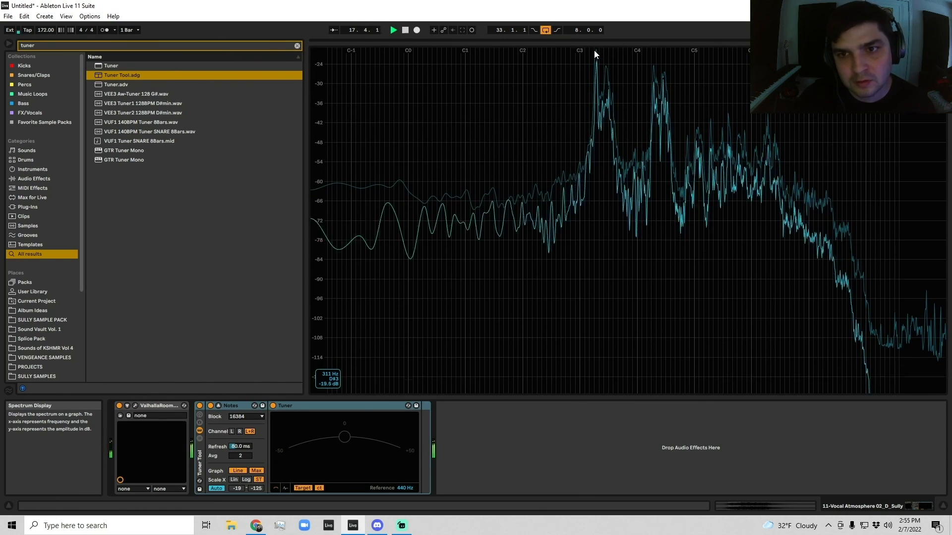
left_click(218, 406)
key("Delete")
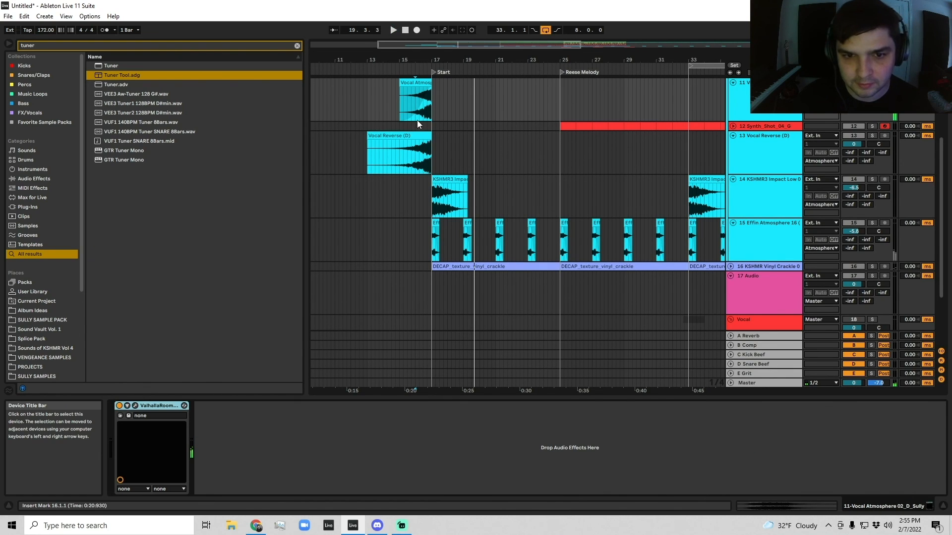
Step: Add Tuner Tool.adg to the Vocal Reverse (D) track and play from bar 15 to check its pitch
left_click_drag(418, 120, 428, 160)
left_click(774, 140)
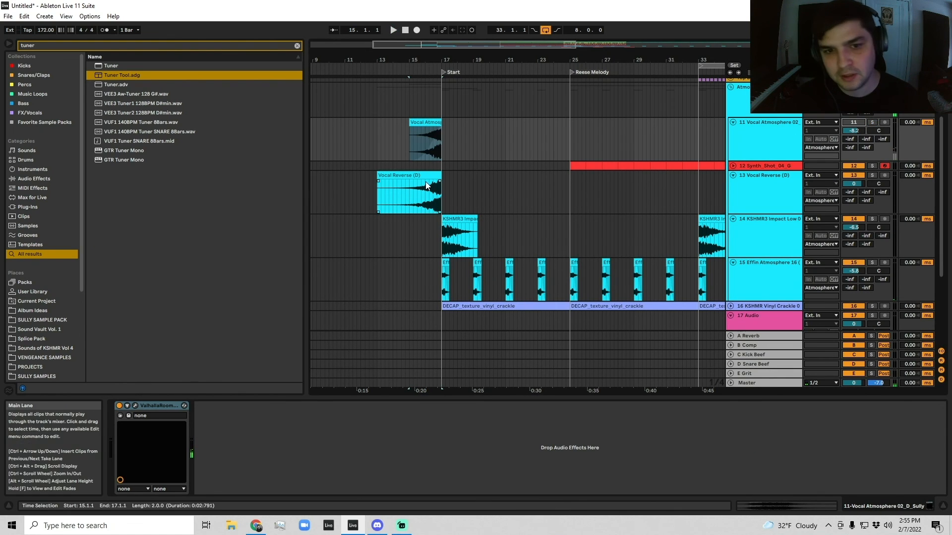
left_click(750, 183)
key("space")
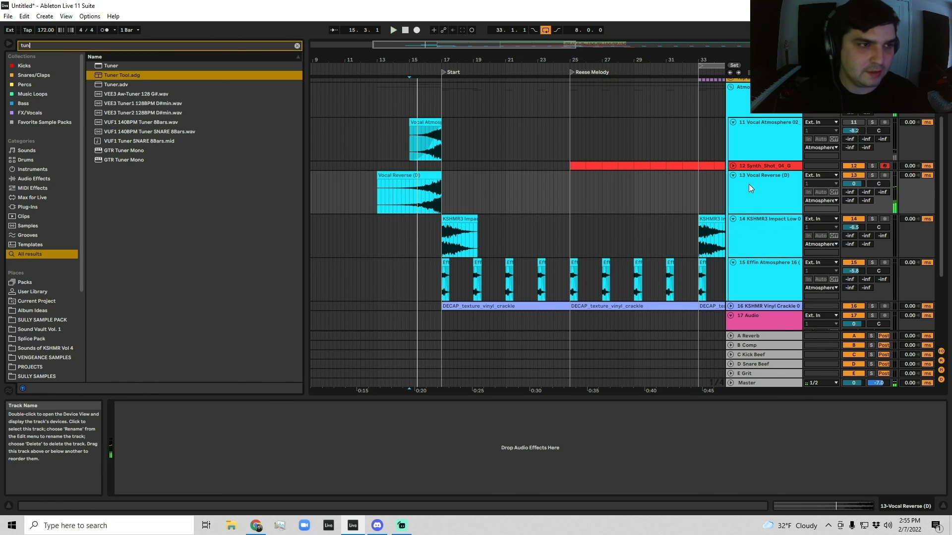
left_click(140, 75)
double_click(139, 74)
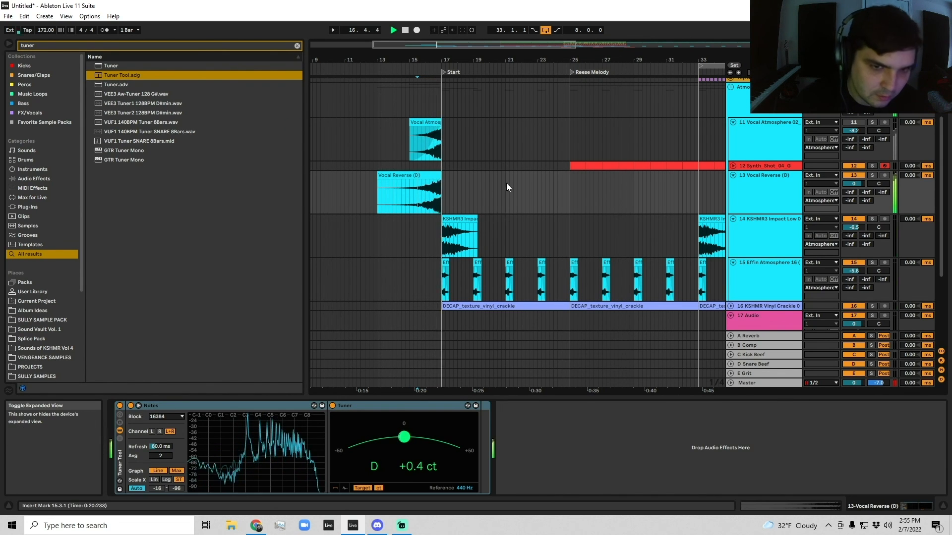
Step: Add EQ Eight to the Vocal Reverse (D) track and low-pass it at about 464 Hz with band 4
left_click(759, 200)
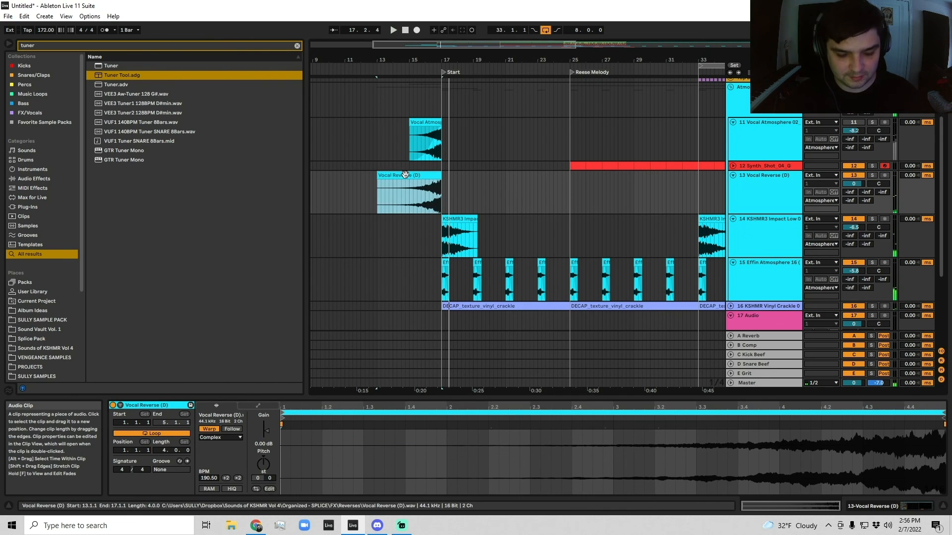
type("eq")
key("Down")
key("Down")
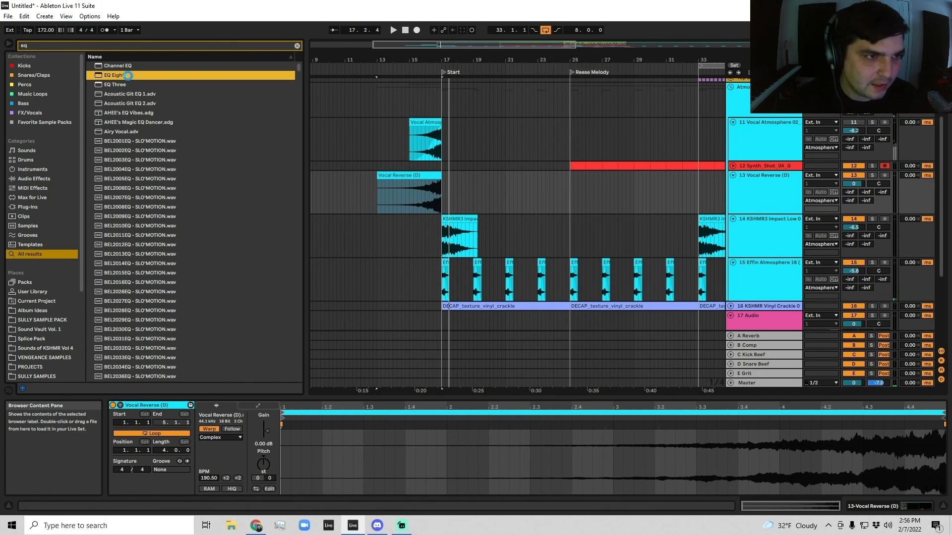
key("Return")
left_click(699, 489)
key("space")
left_click_drag(693, 451, 614, 450)
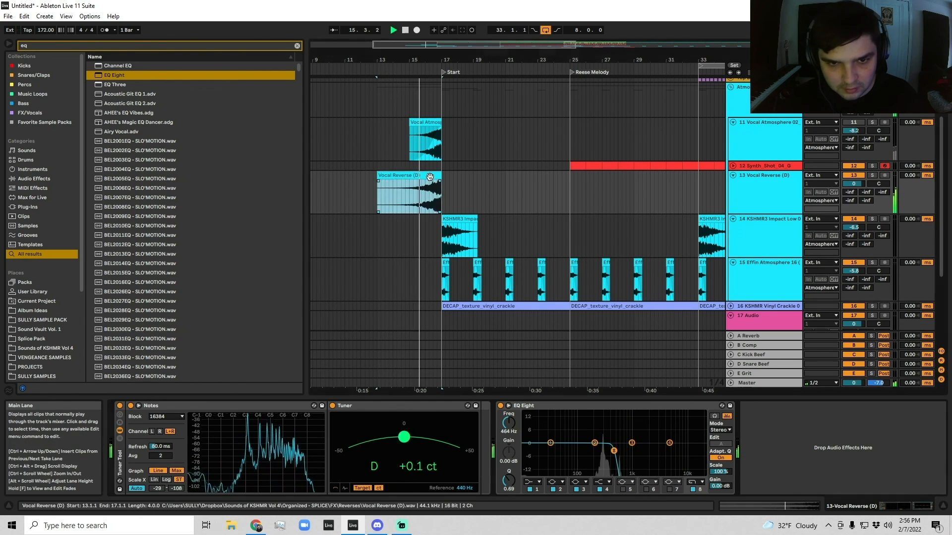
Step: Transpose the Vocal Reverse (D) clip up 12 semitones and set EQ Eight's high-pass to about 206 Hz and low-pass to about 791 Hz
key("shift+Tab")
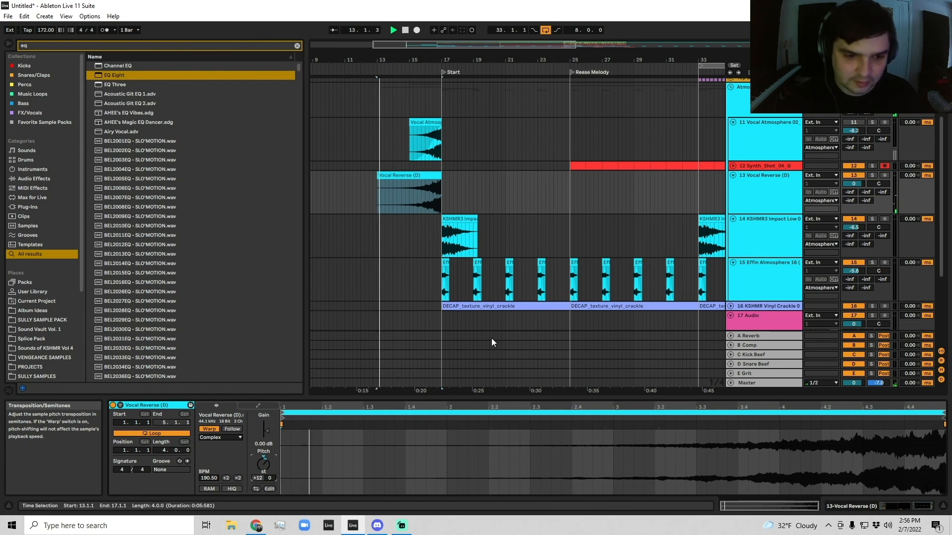
key("shift+Tab")
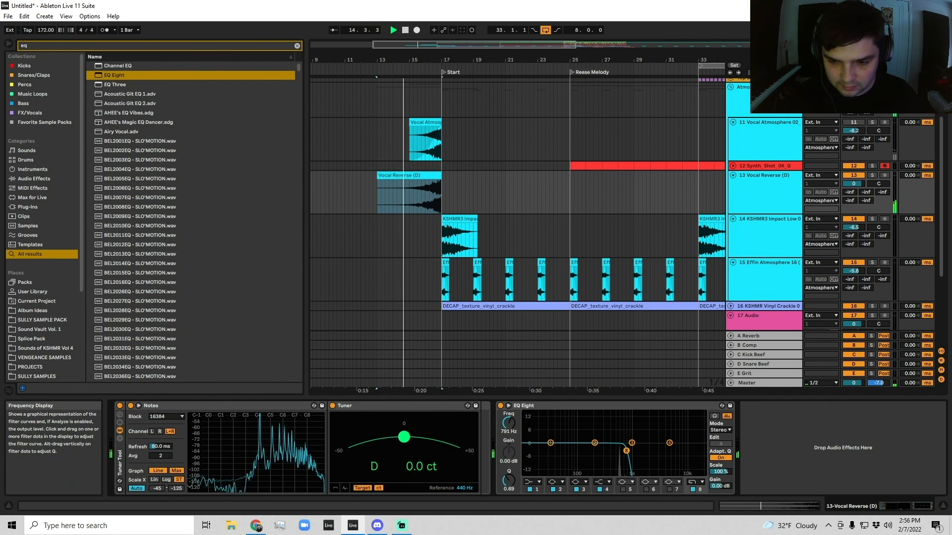
left_click(550, 443)
left_click_drag(560, 450, 629, 452)
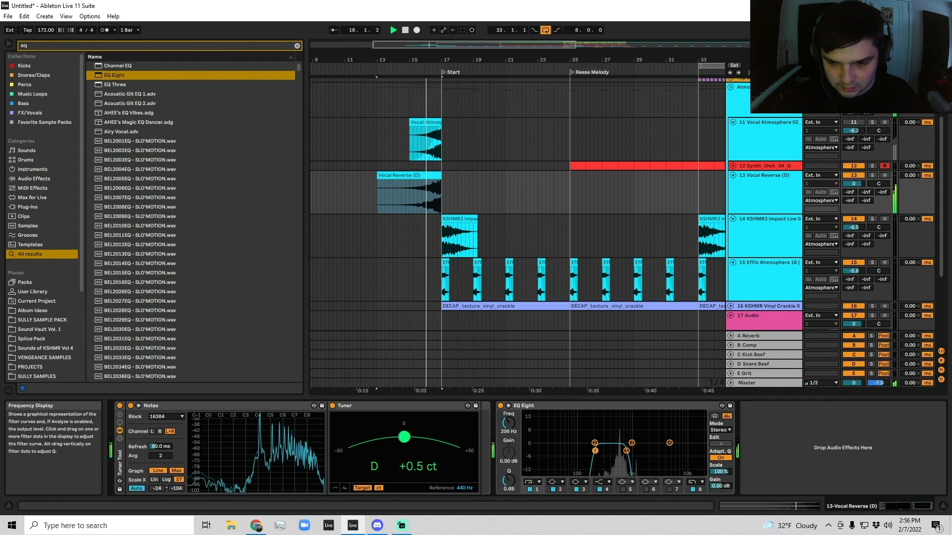
Step: Copy the Reverb, Auto Filter and Multiband OTT devices from the Synth_Shot_04_G track onto the end of the Vocal Reverse (D) chain
type("reverb")
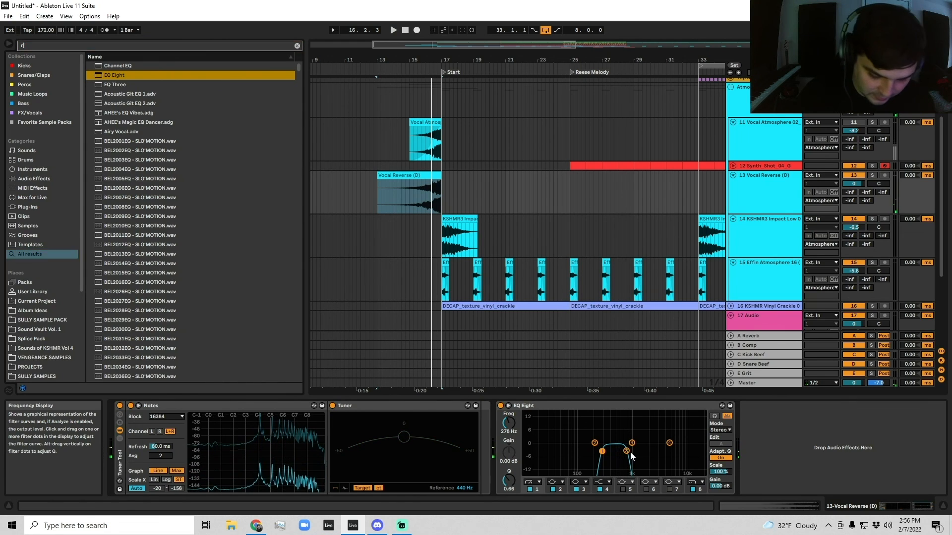
left_click(765, 274)
left_click(756, 206)
left_click(747, 168)
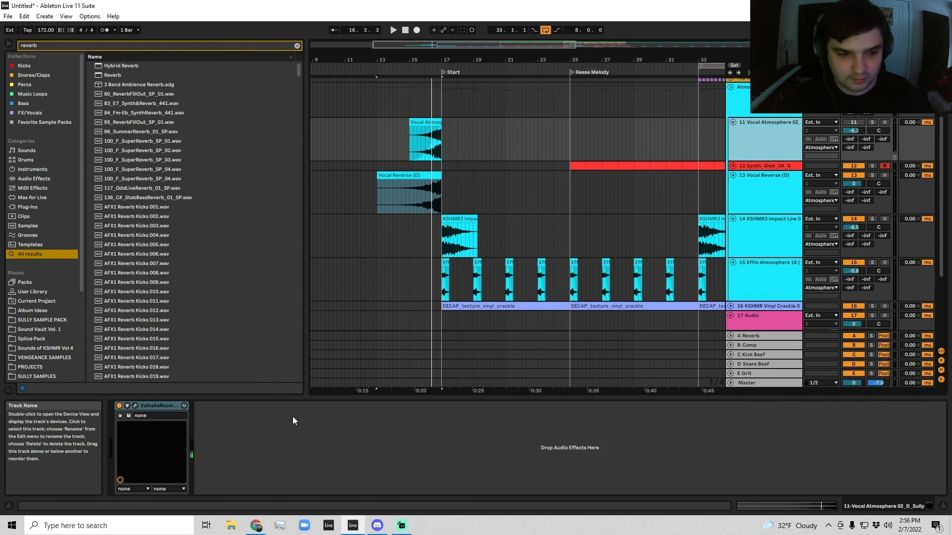
left_click(733, 165)
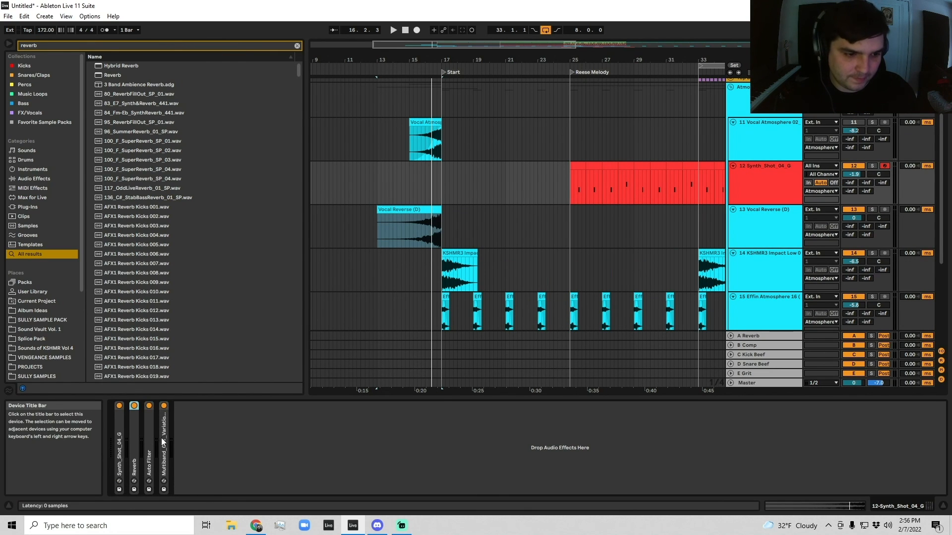
left_click(751, 215)
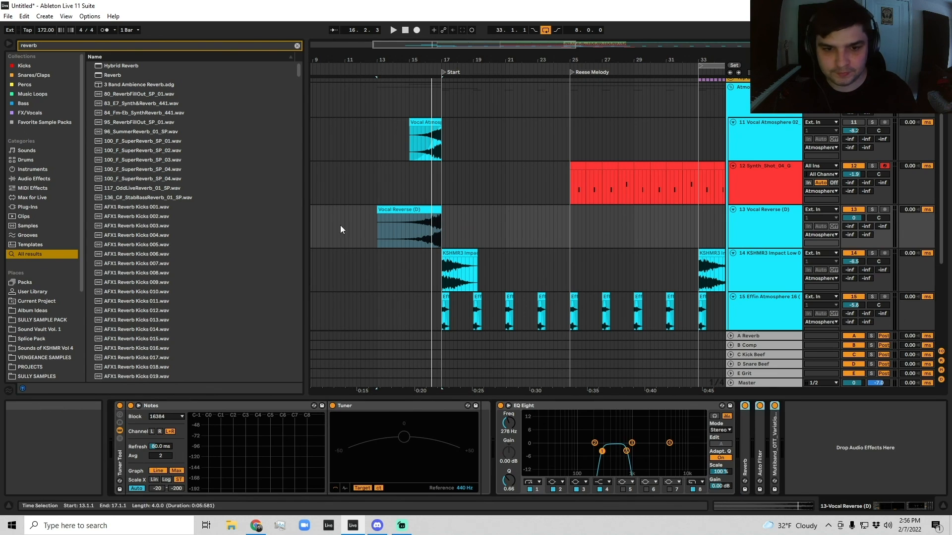
Step: Trim the Vocal Reverse (D) clip to start at bar 15 and lower its track volume to about -7.8 dB during playback
left_click(426, 243)
key("space")
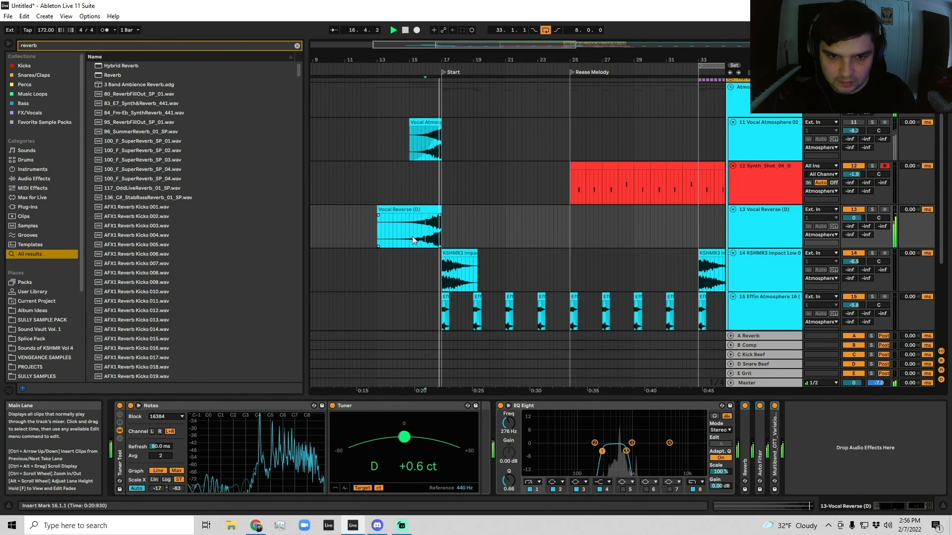
left_click(382, 212)
left_click_drag(382, 212, 412, 215)
double_click(429, 206)
key("space")
key("space")
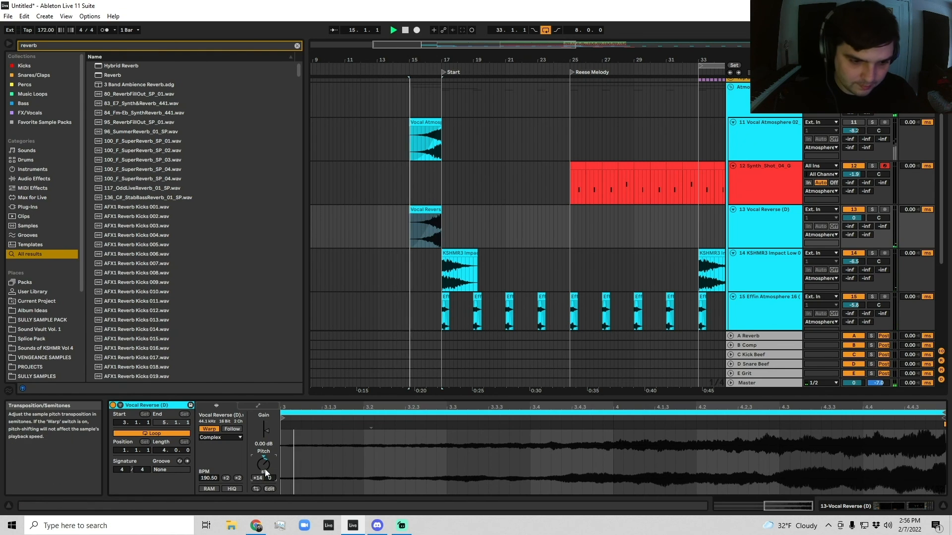
left_click_drag(853, 217, 853, 216)
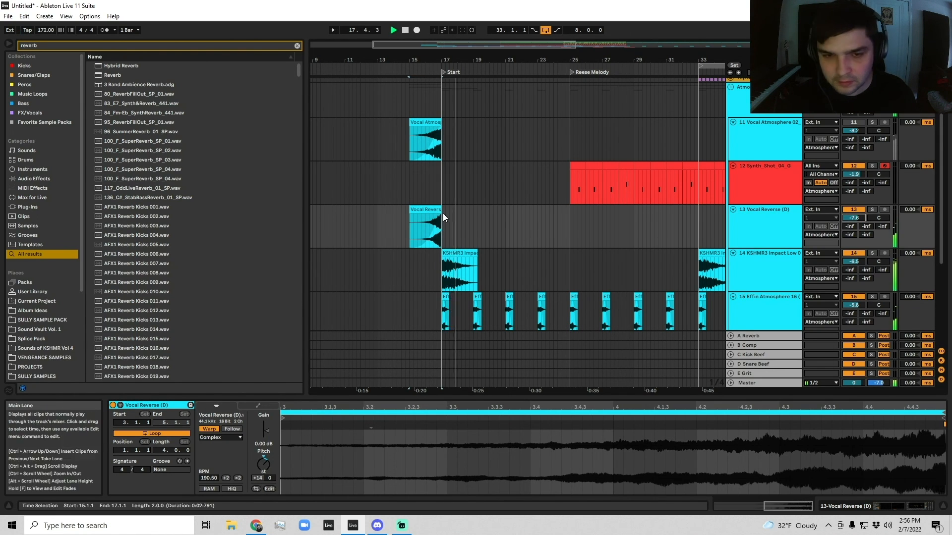
Step: Set the Vocal Reverse (D) Reverb to a 10.7 s decay, disable its Hi Cut and move the input filter to about 2.77 kHz
left_click(428, 210)
key("shift+Tab")
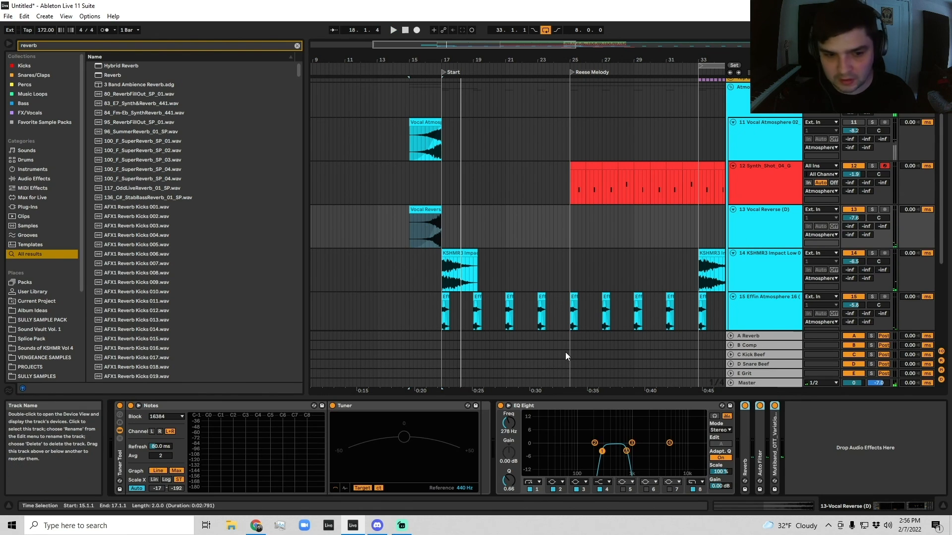
double_click(746, 465)
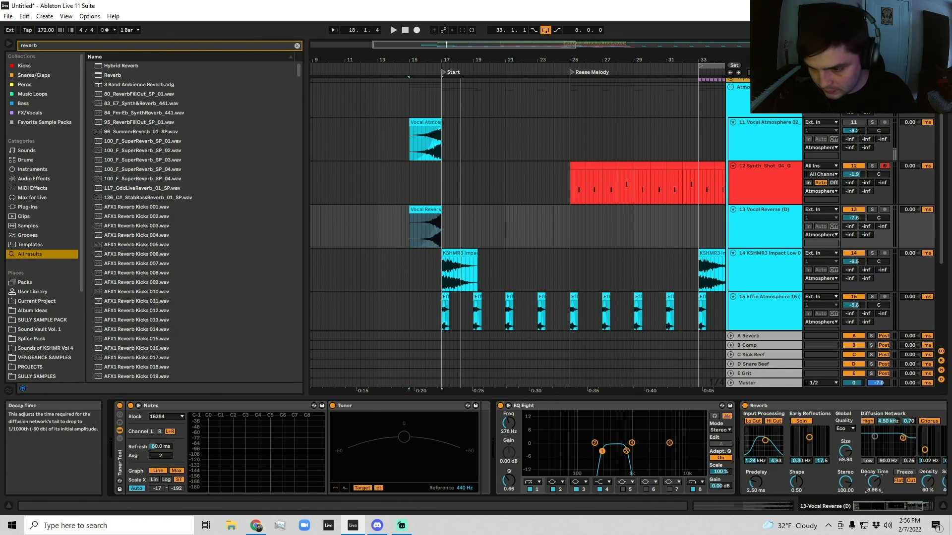
left_click_drag(695, 439, 697, 437)
left_click(704, 421)
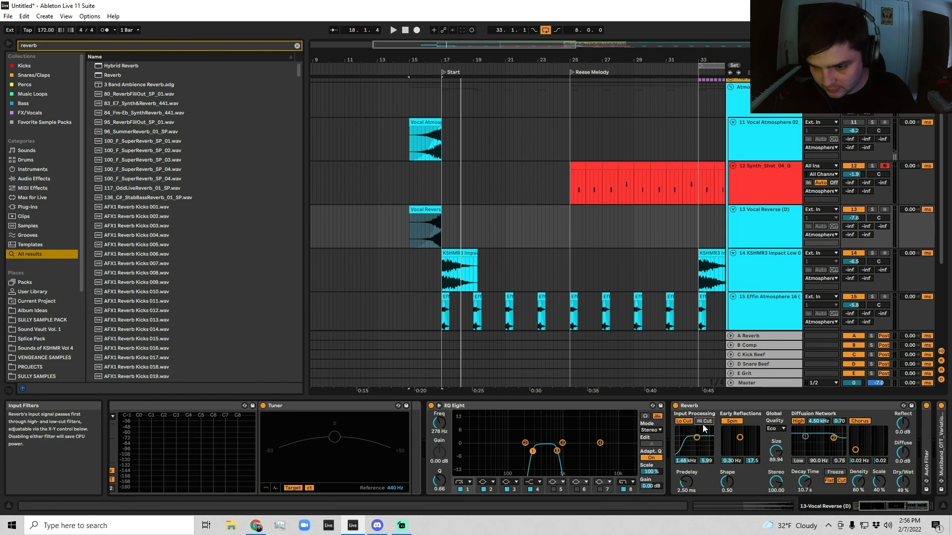
key("space")
left_click_drag(697, 438, 698, 441)
Step: Move EQ Eight's band 4 on Vocal Reverse (D) to about 1.56 kHz and -6.57 dB, and play back the change
mouse_move(556, 451)
left_mouse_down()
mouse_move(625, 453)
mouse_move(564, 457)
left_mouse_up()
key("space")
key("space")
Step: Duplicate the eight-bar Vocal Reverse (D) range from bar 15 twice, placing clips at bars 23 and 31
scroll(512, 273, "down", 1)
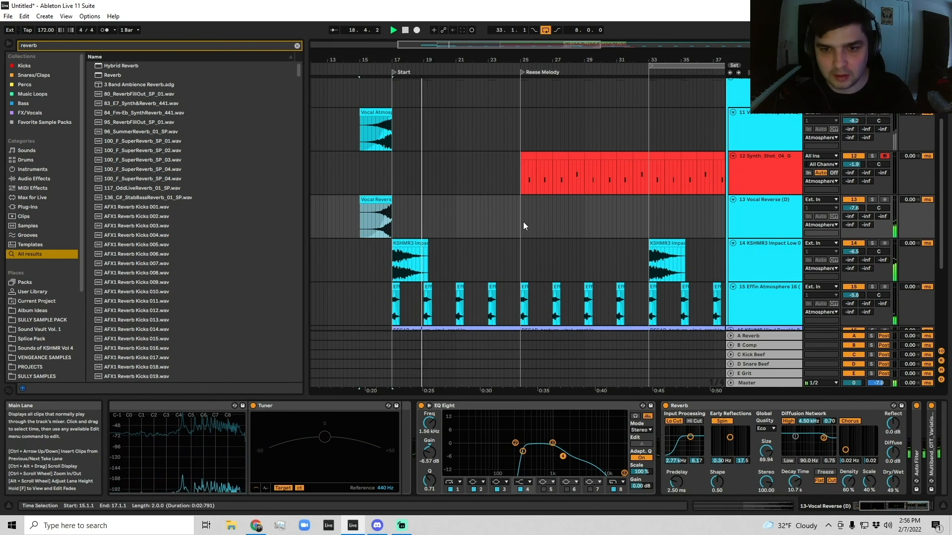
left_click_drag(517, 221, 501, 221)
left_click_drag(361, 221, 489, 218)
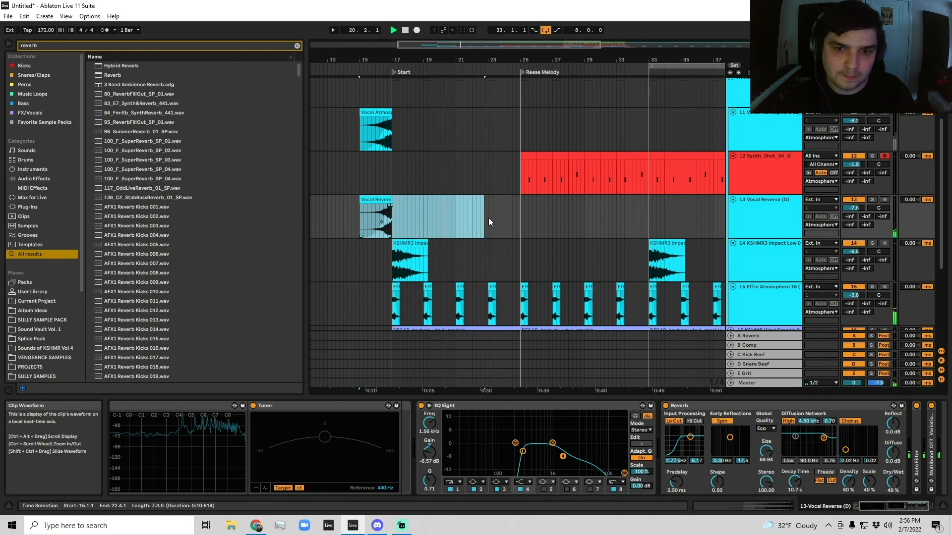
key("ctrl+d")
key("ctrl+d")
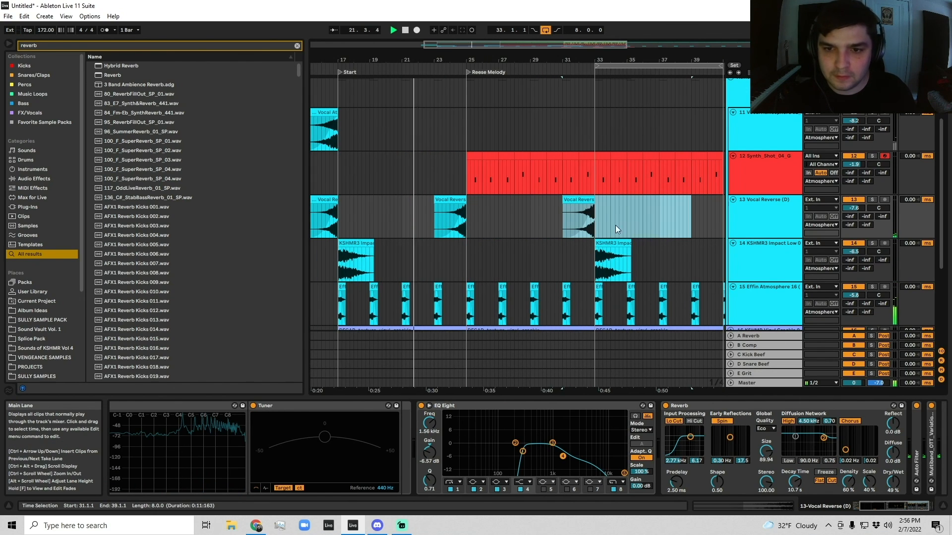
Step: Duplicate the Vocal Reverse (D) track and delete clips, leaving bars 15 and 31 on the original and bar 23 on the copy
left_click(763, 212)
key("ctrl+d")
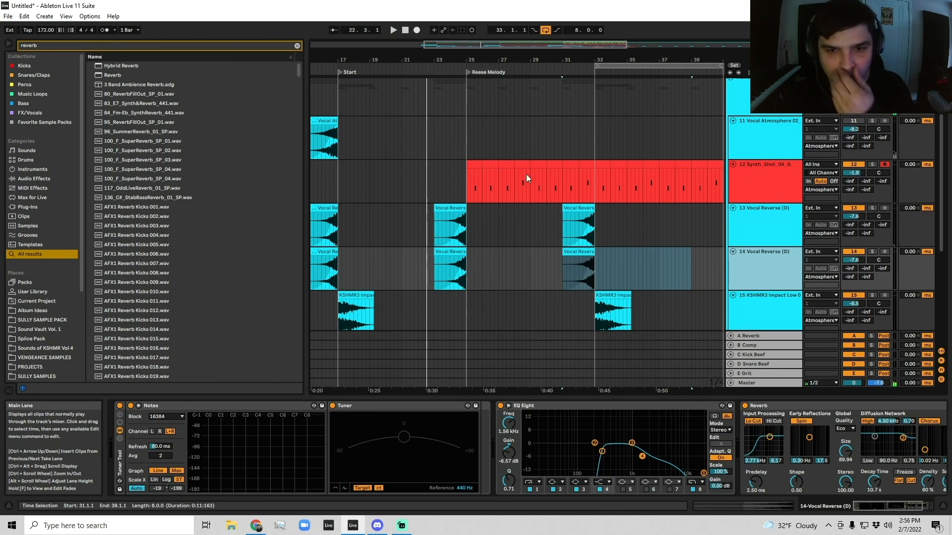
left_click(324, 268)
key("Delete")
left_click(450, 225)
key("Delete")
left_click(573, 251)
key("Delete")
Step: Play the duplicated Vocal Reverse (D) track's clip from bar 23 and lower that track's volume to about -9.9 dB
left_click(449, 270)
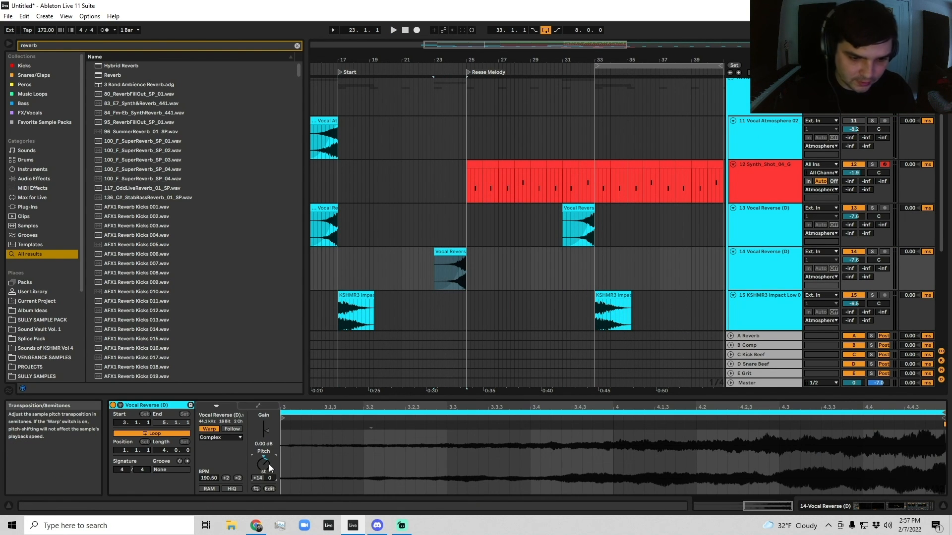
key("space")
left_click_drag(854, 260, 854, 268)
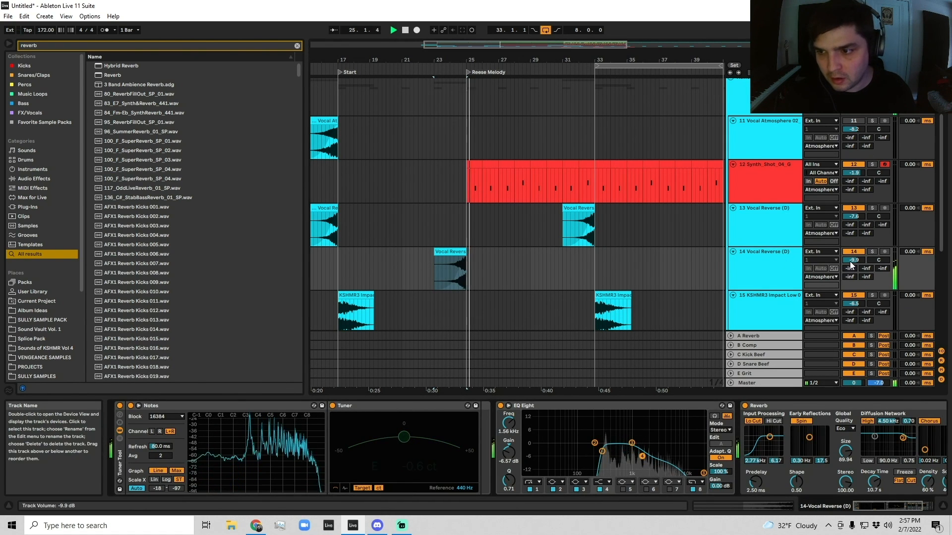
scroll(580, 252, "down", 3)
scroll(617, 270, "up", 2)
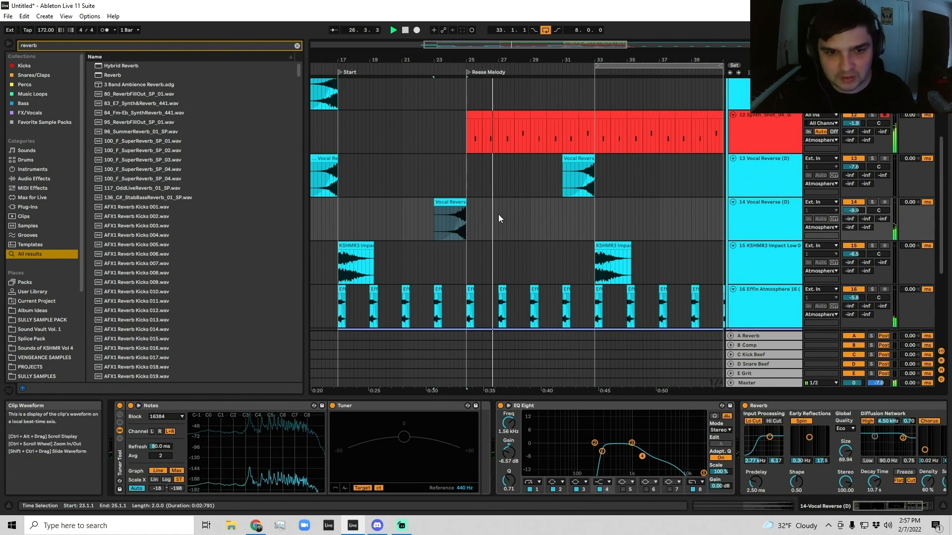
Step: Duplicate a 16-bar range of the second Vocal Reverse (D) track to place its clip at bar 39
scroll(471, 212, "left", 1)
left_click_drag(376, 222, 628, 228)
key("ctrl+d")
left_click_drag(531, 224, 660, 234)
Step: Collapse the individual tracks inside the Atmosphere group to compact lanes
left_click(760, 195)
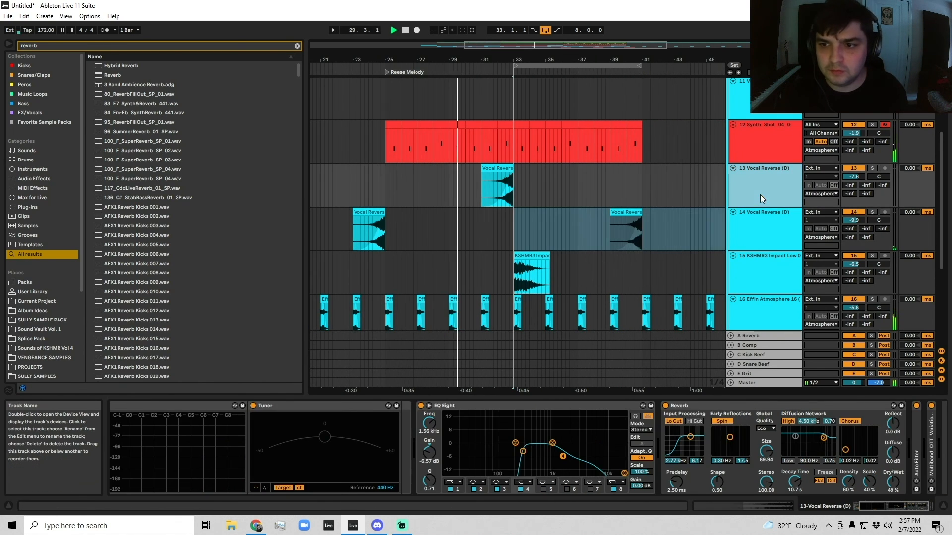
left_click(733, 212)
left_click(733, 169, "alt")
scroll(732, 170, "up", 1)
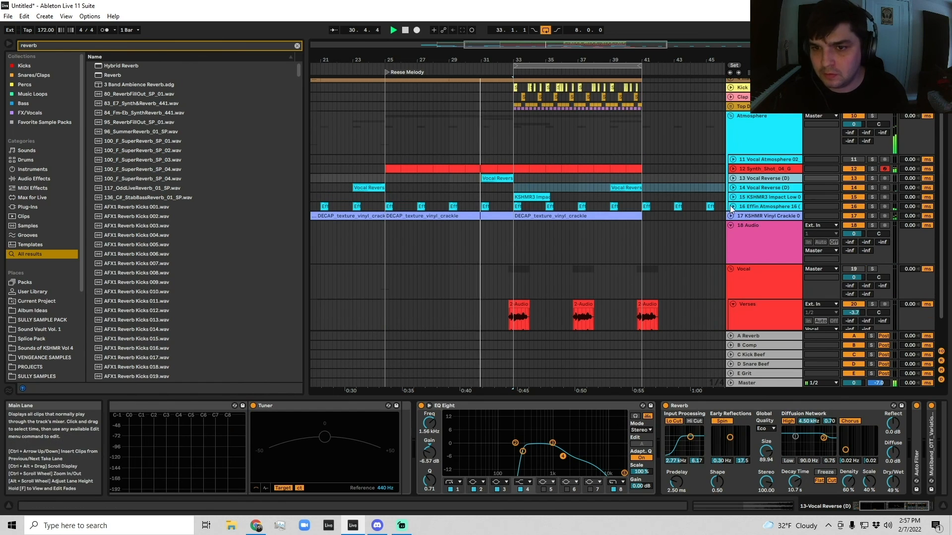
left_click(732, 169)
left_click(732, 169)
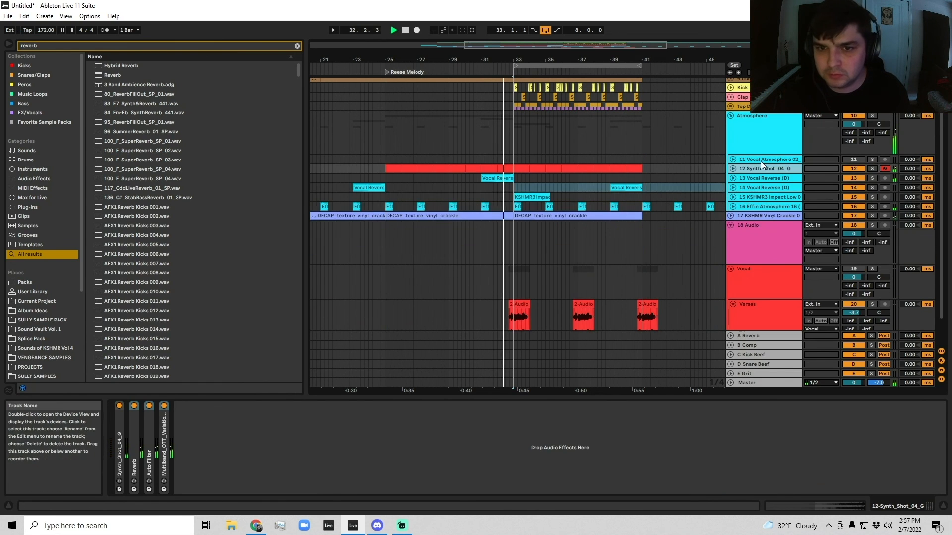
left_click(732, 178)
left_click(749, 180)
left_click(733, 178)
Step: Unfold the Kick track and show its device chain
left_click_drag(582, 183, 652, 234)
key("minus")
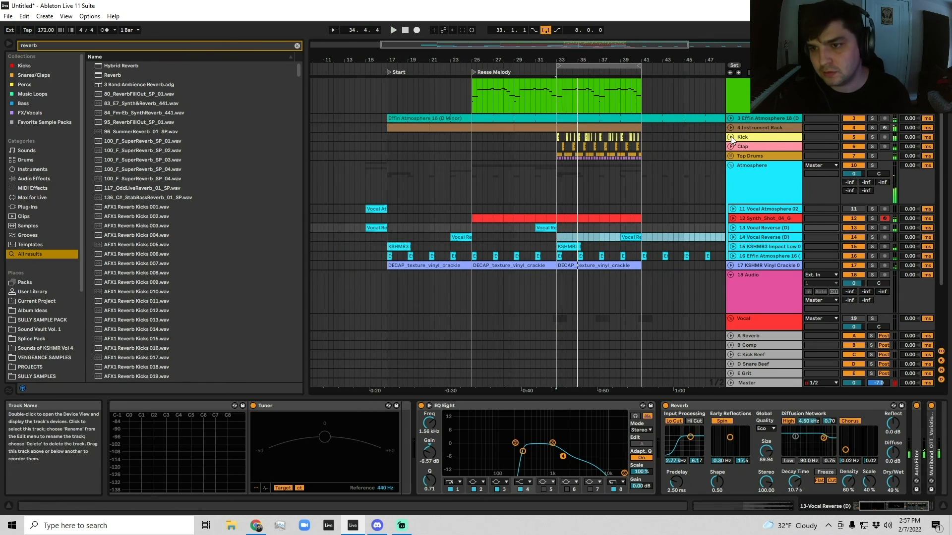
left_click(730, 137)
left_click(743, 139)
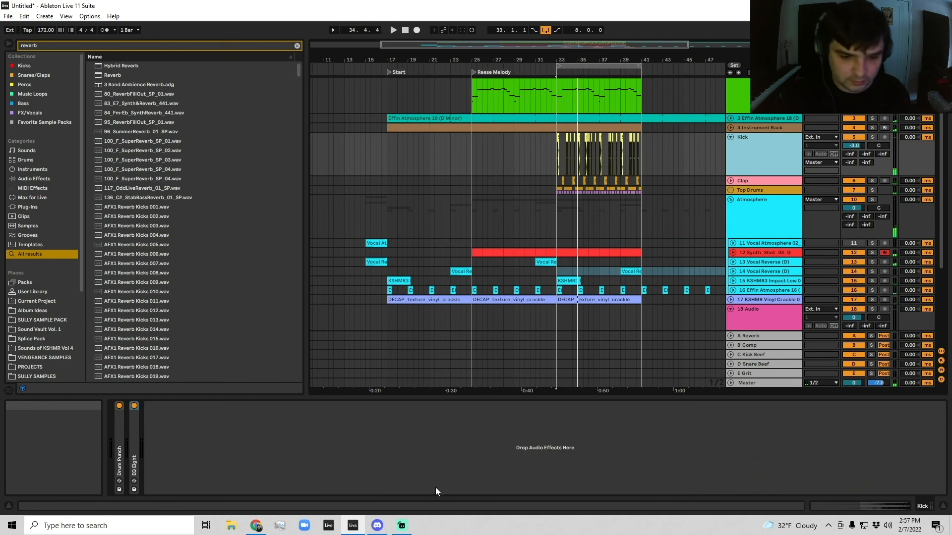
Step: Switch to the Streamlabs Desktop window
left_click(377, 525)
left_click(399, 525)
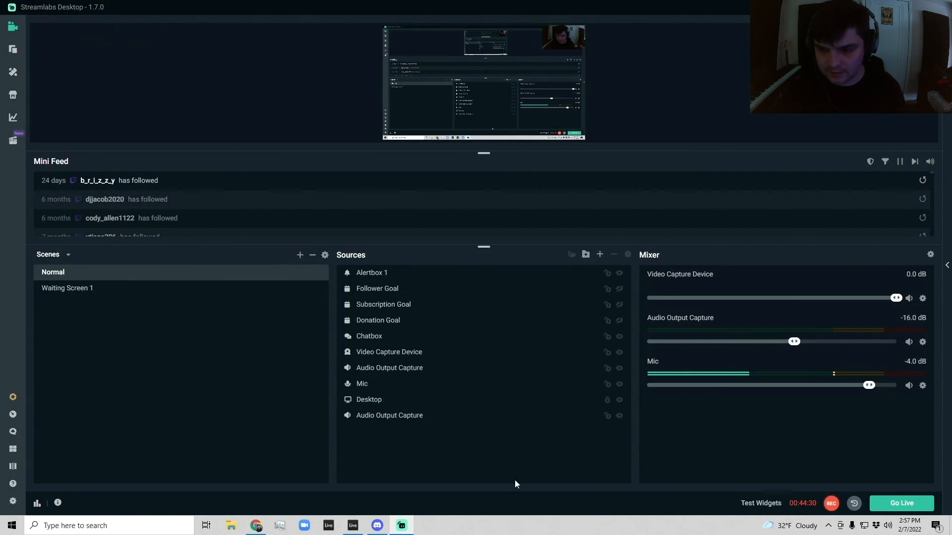